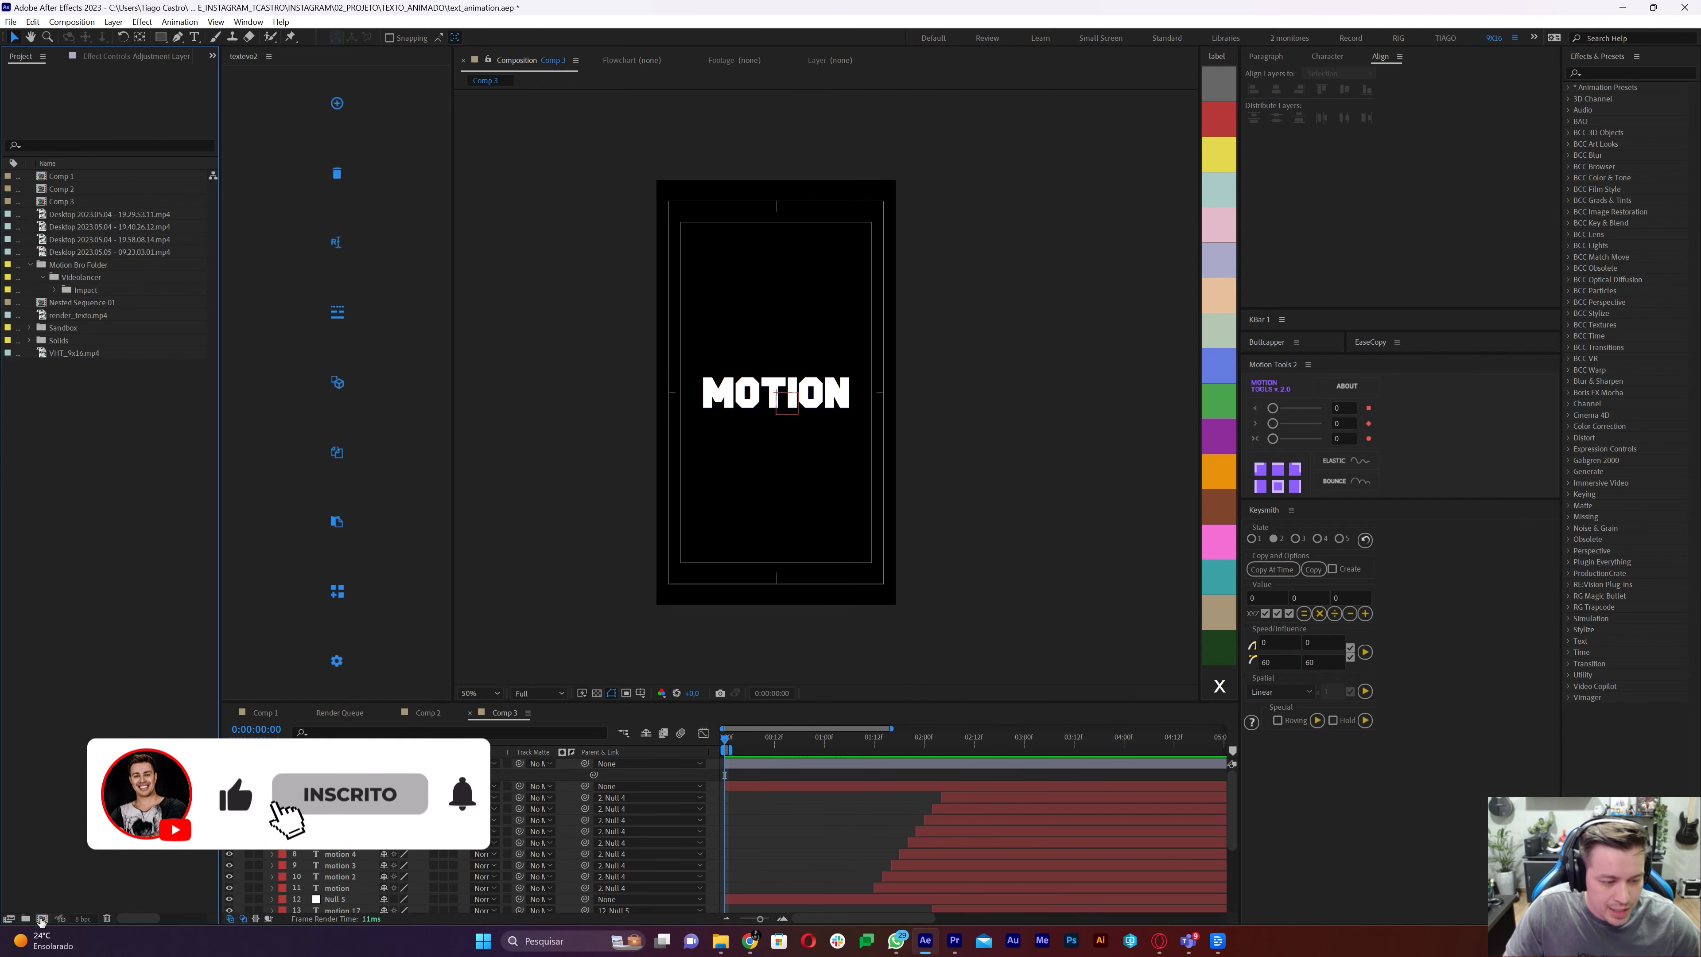
Create a new composition named AULA_TEXTO, keeping the 1080 x 1920 px size and 24 fps
{"action": "left_click", "coordinate": [42, 917]}
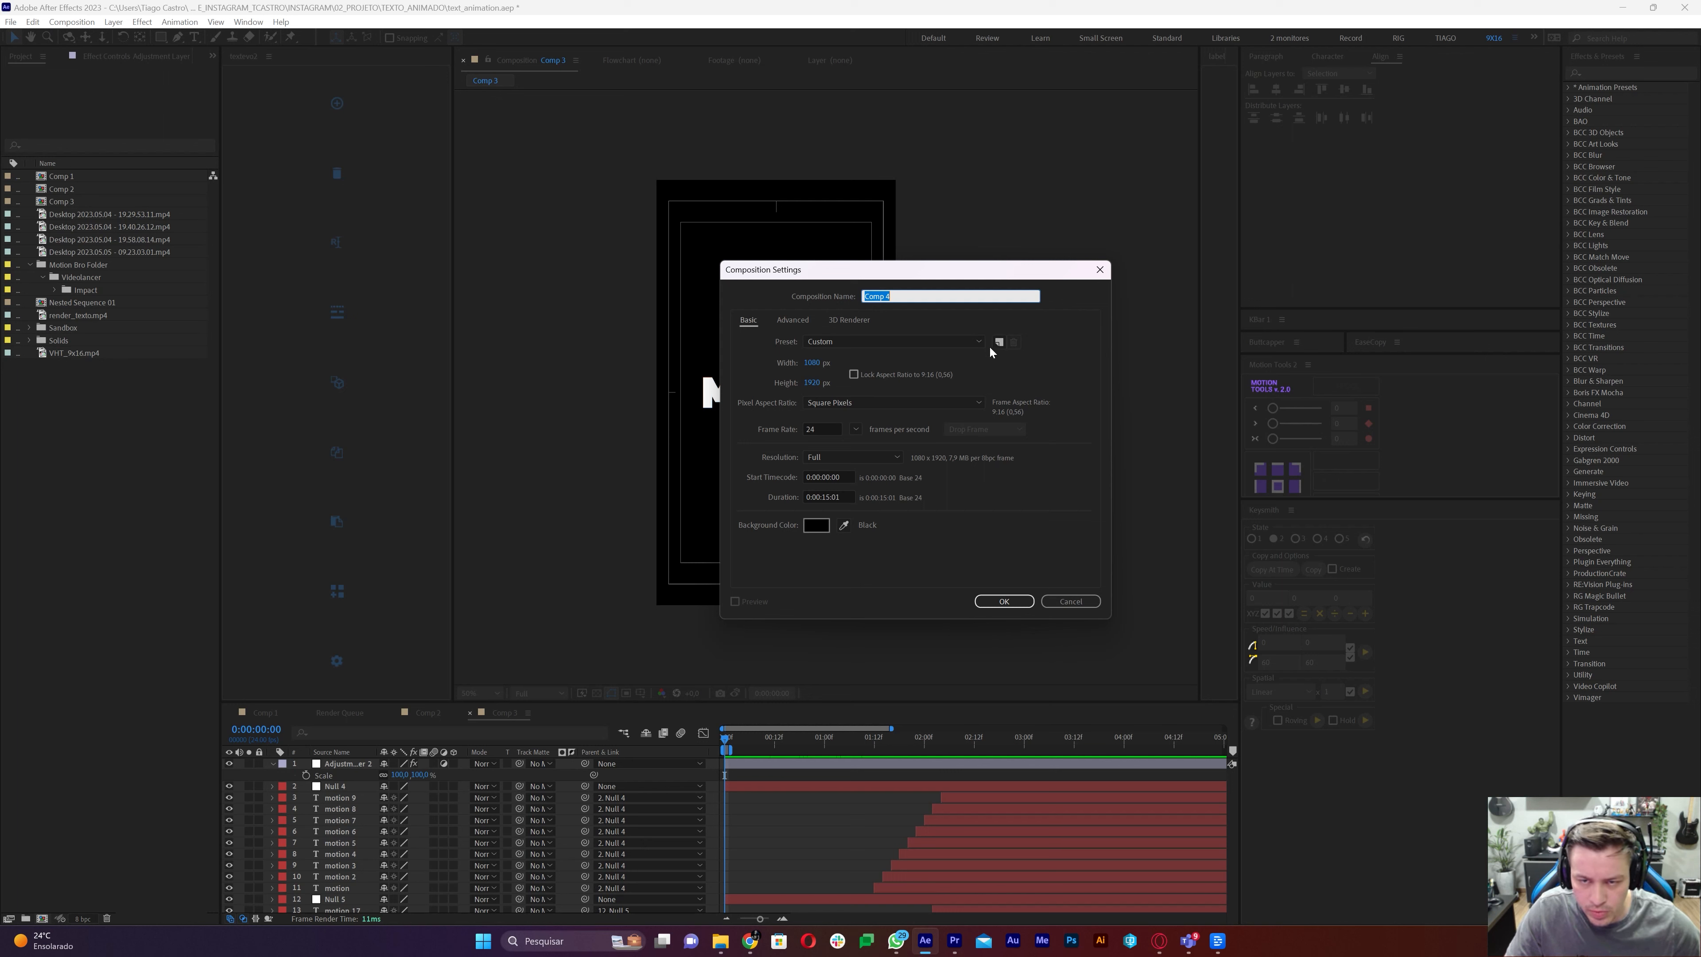
{"action": "type", "text": "AULA"}
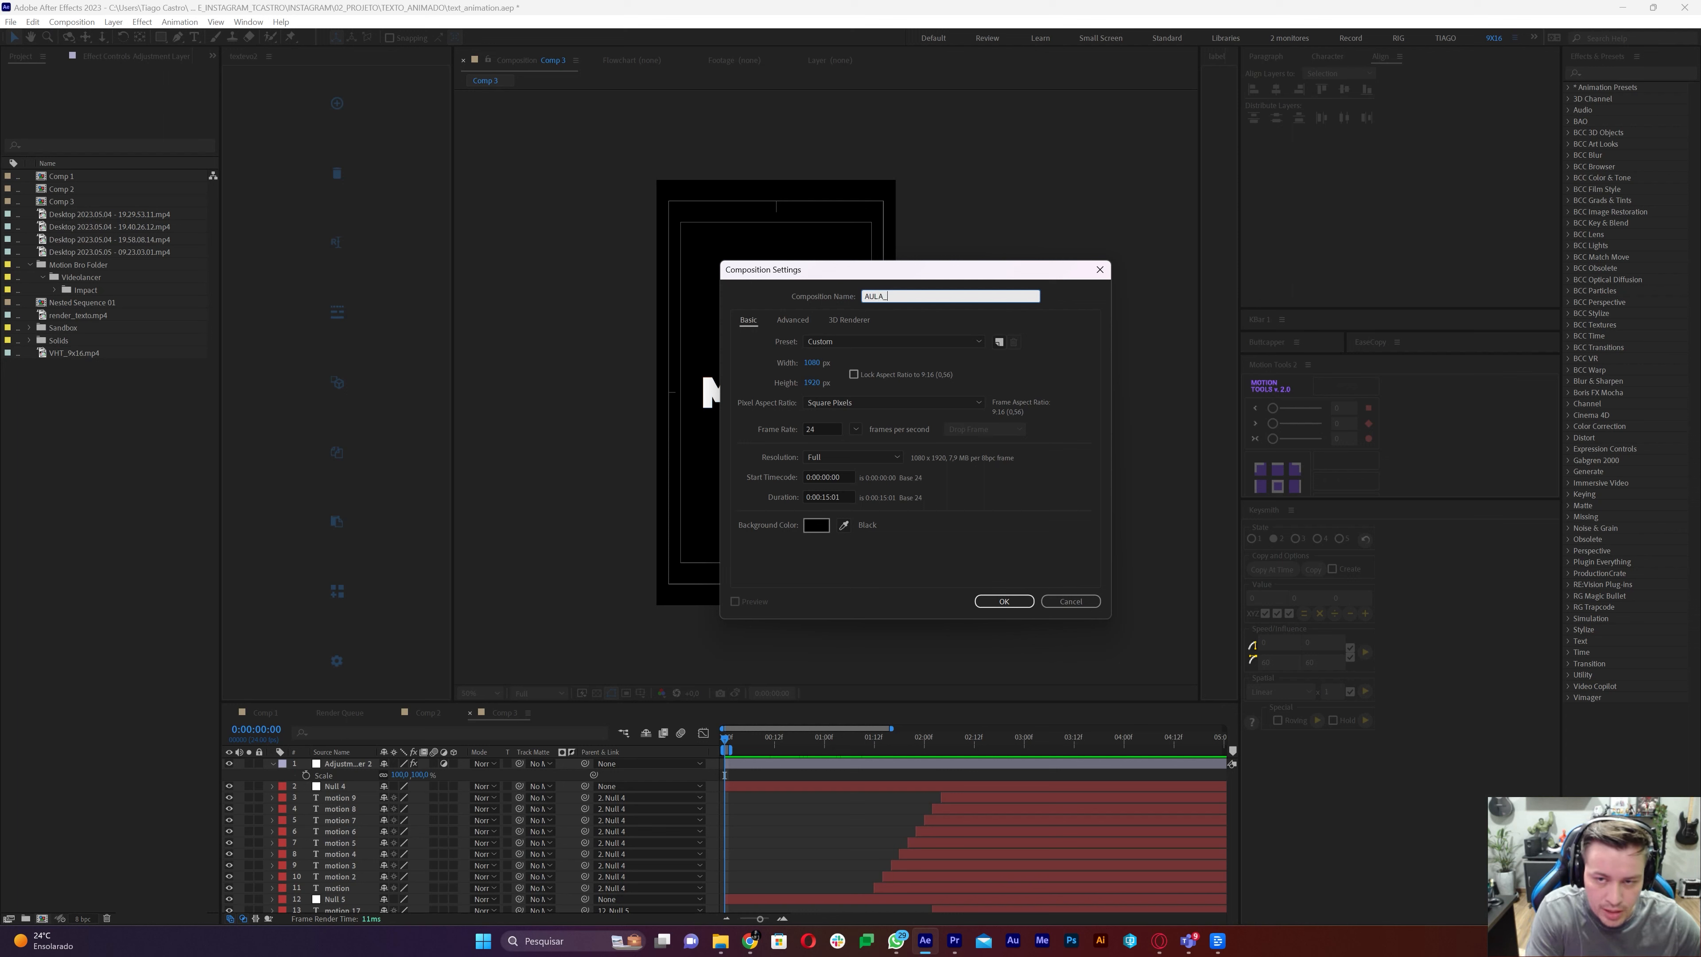
{"action": "type", "text": "_TEXTO"}
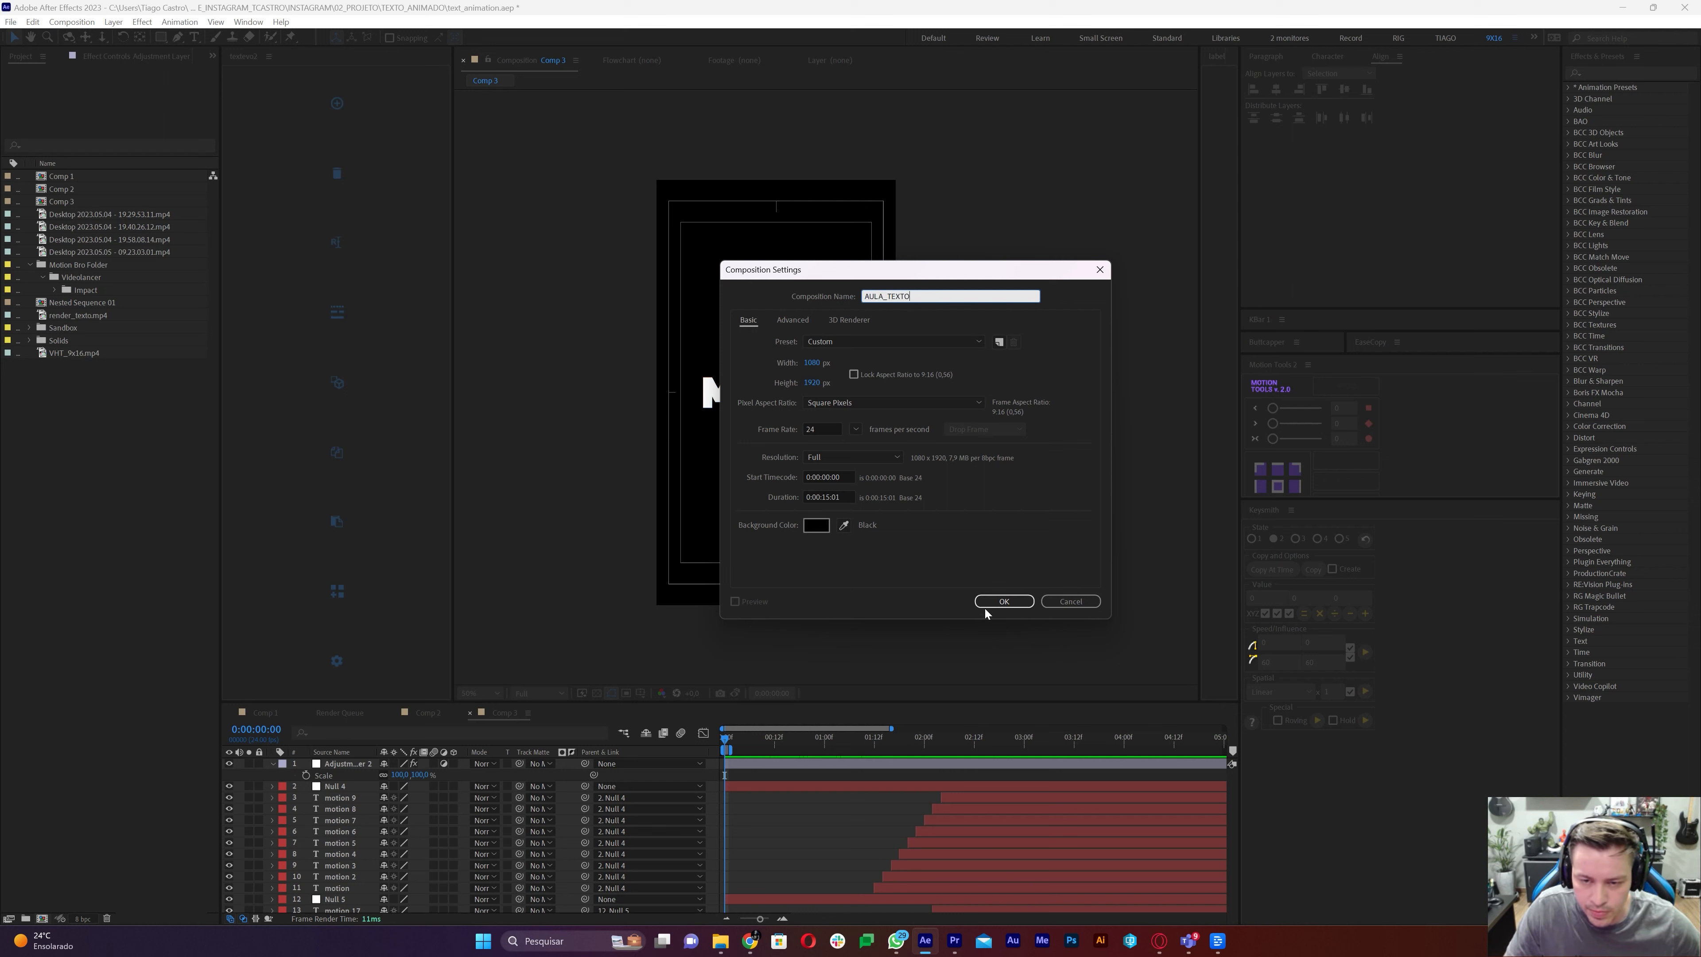
{"action": "left_click", "coordinate": [1005, 600]}
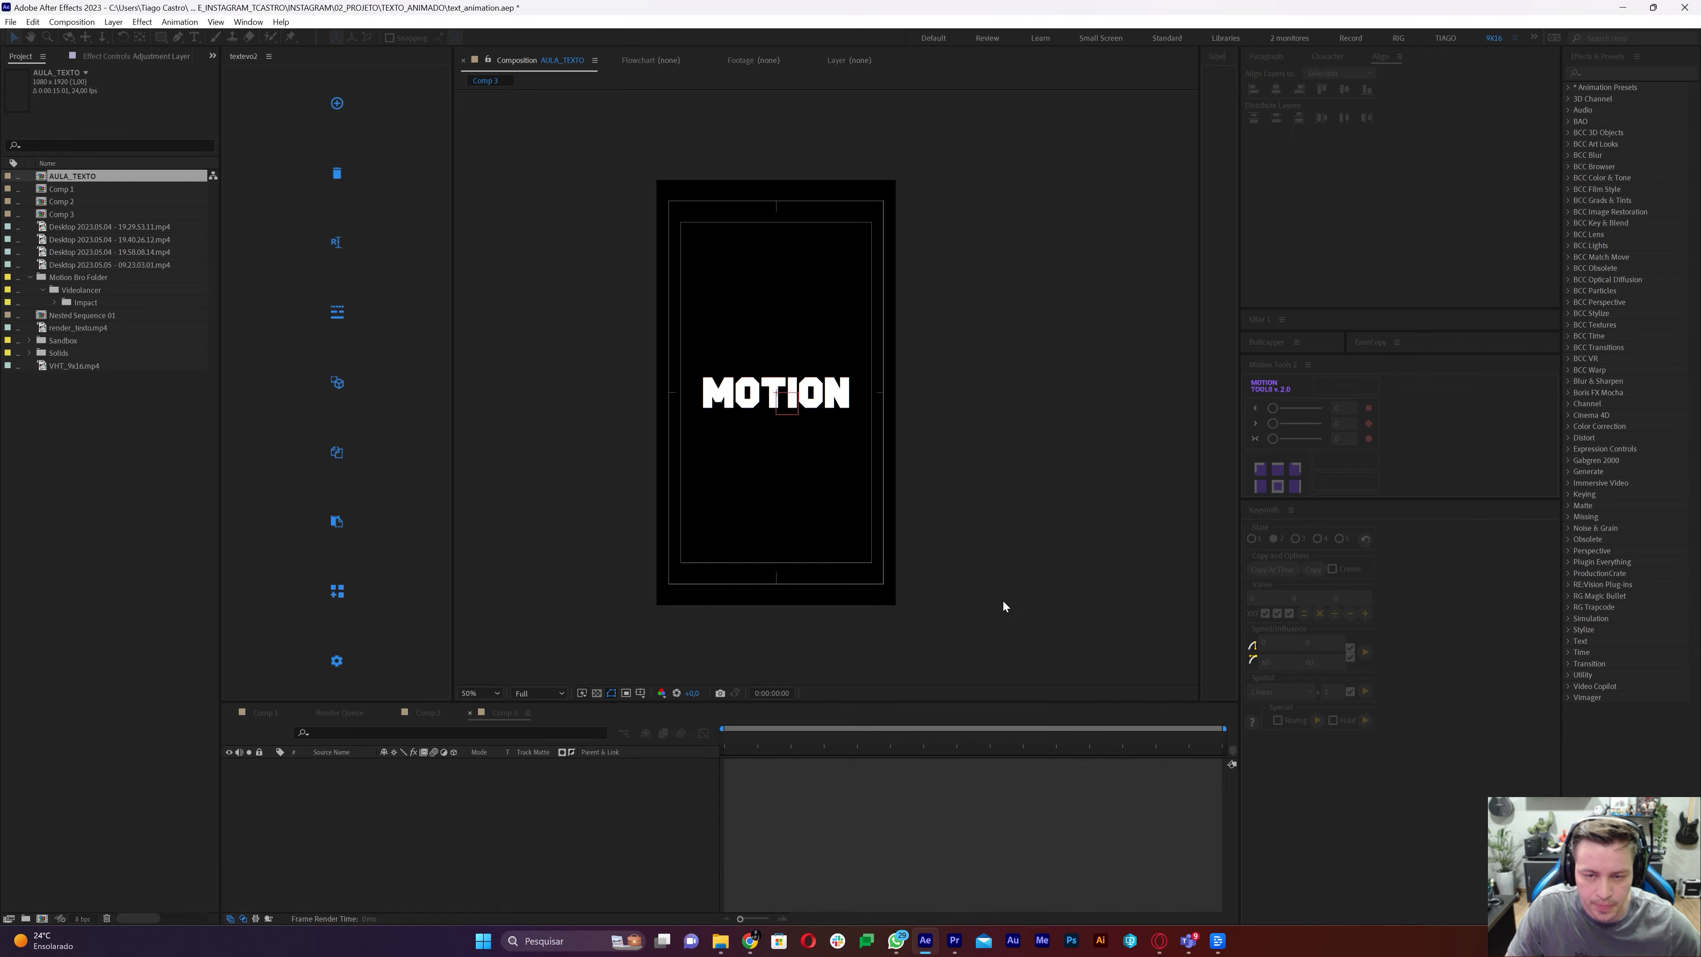
Add a text layer reading MOTION near the middle of the composition
{"action": "key", "text": "ctrl+t"}
{"action": "left_click", "coordinate": [791, 387]}
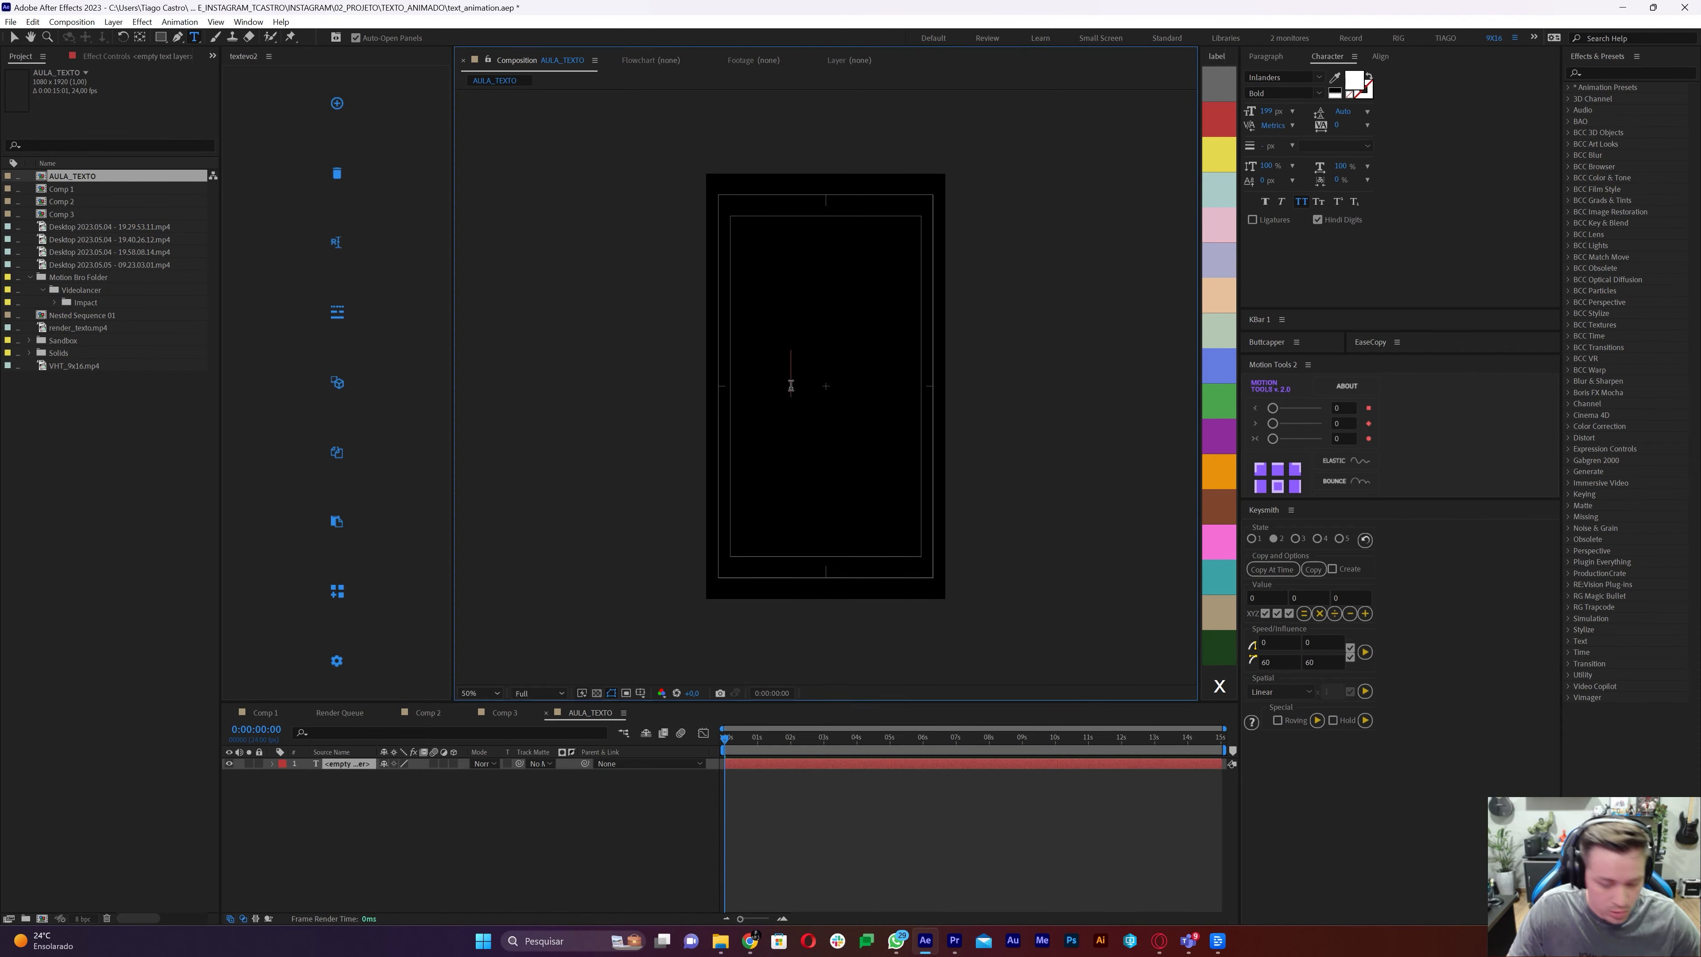
{"action": "type", "text": "MOTION"}
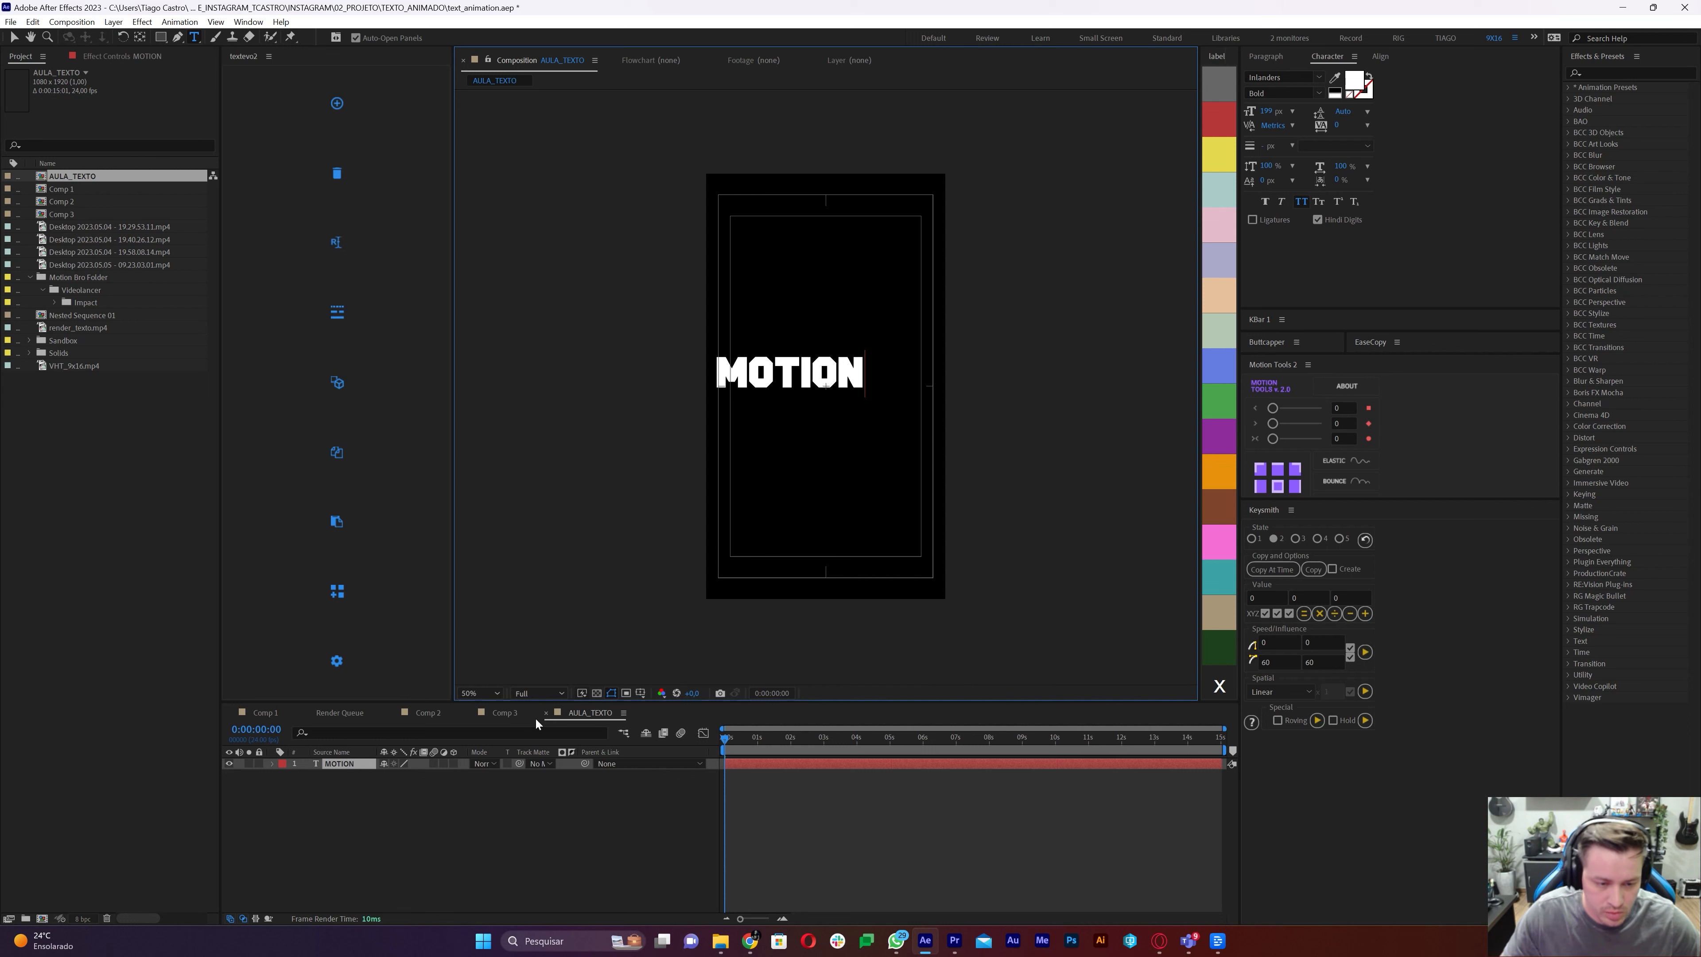
{"action": "left_click", "coordinate": [329, 774]}
{"action": "left_click", "coordinate": [330, 765]}
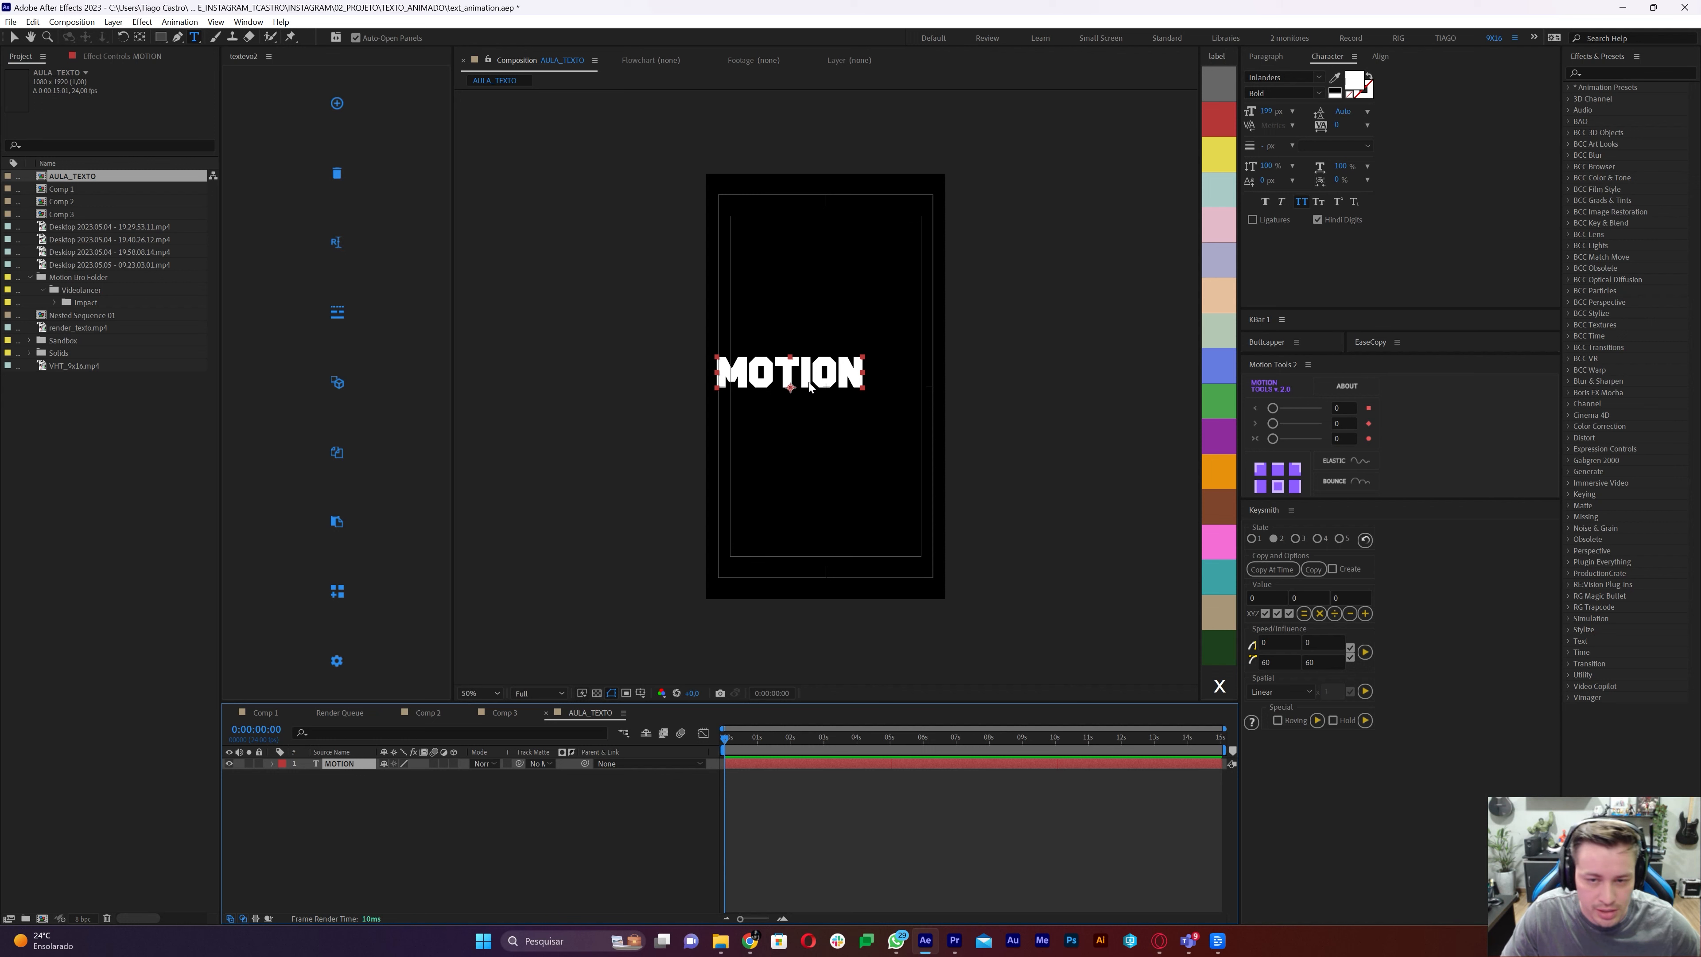
Centre the MOTION text's anchor point and align the layer to the composition's centre horizontally and vertically
{"action": "key", "text": "v"}
{"action": "key", "text": "Caps_Lock"}
{"action": "key", "text": "Caps_Lock"}
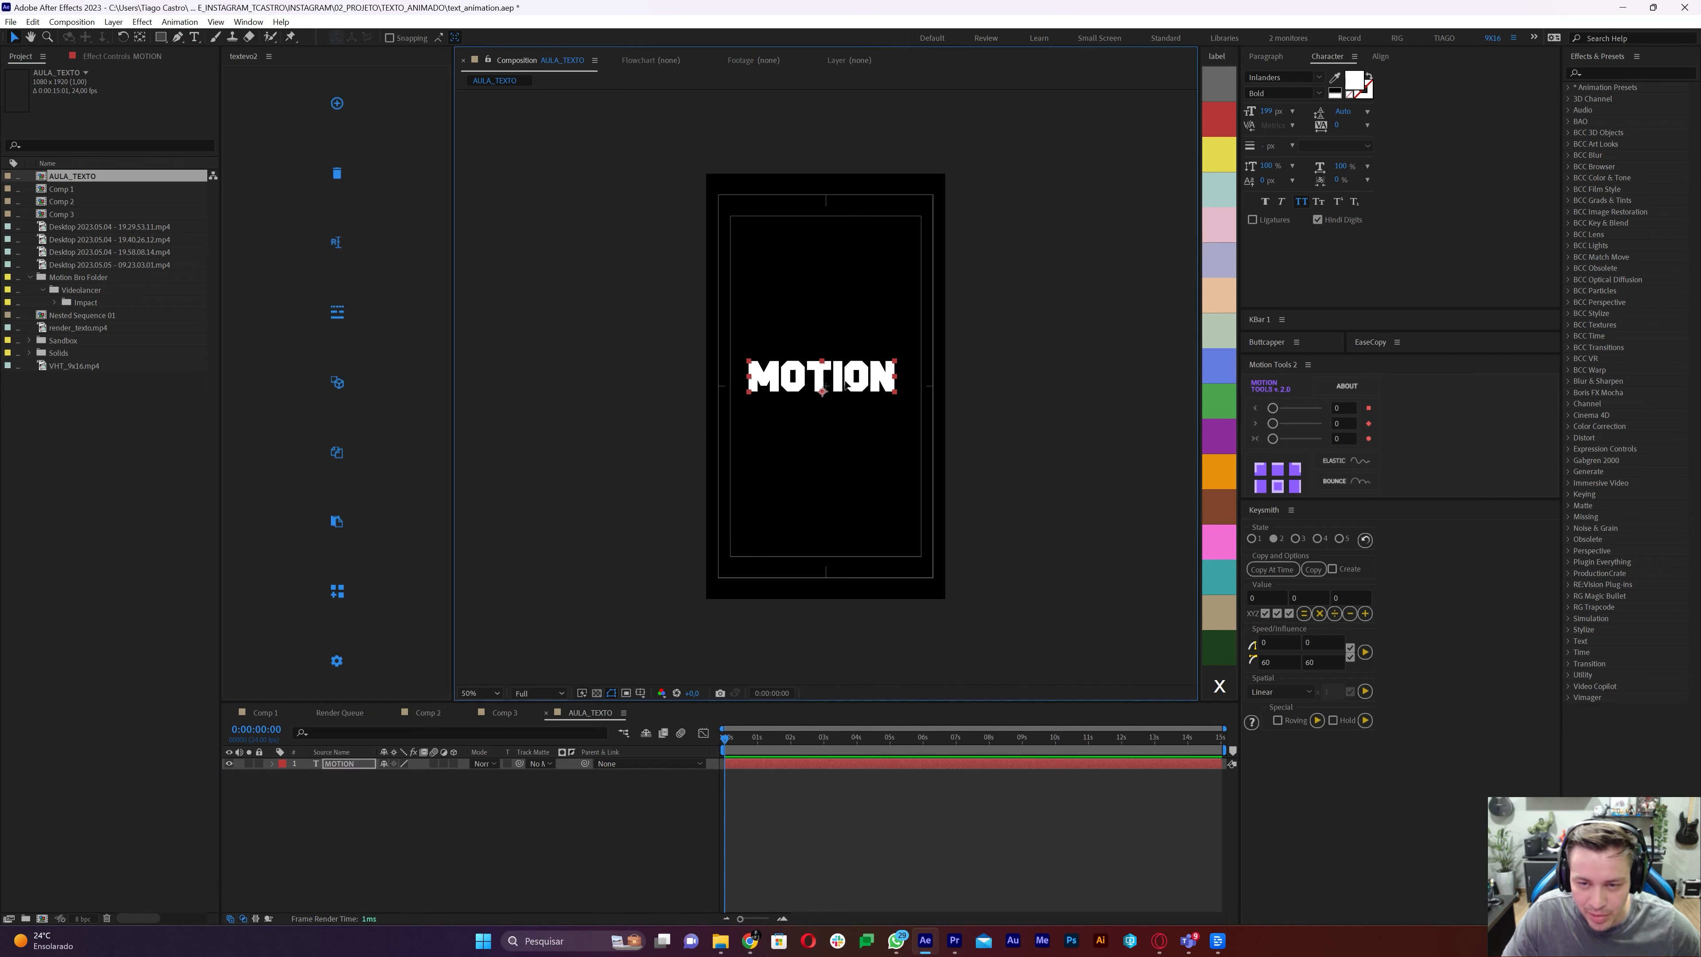
{"action": "left_click", "coordinate": [1282, 488]}
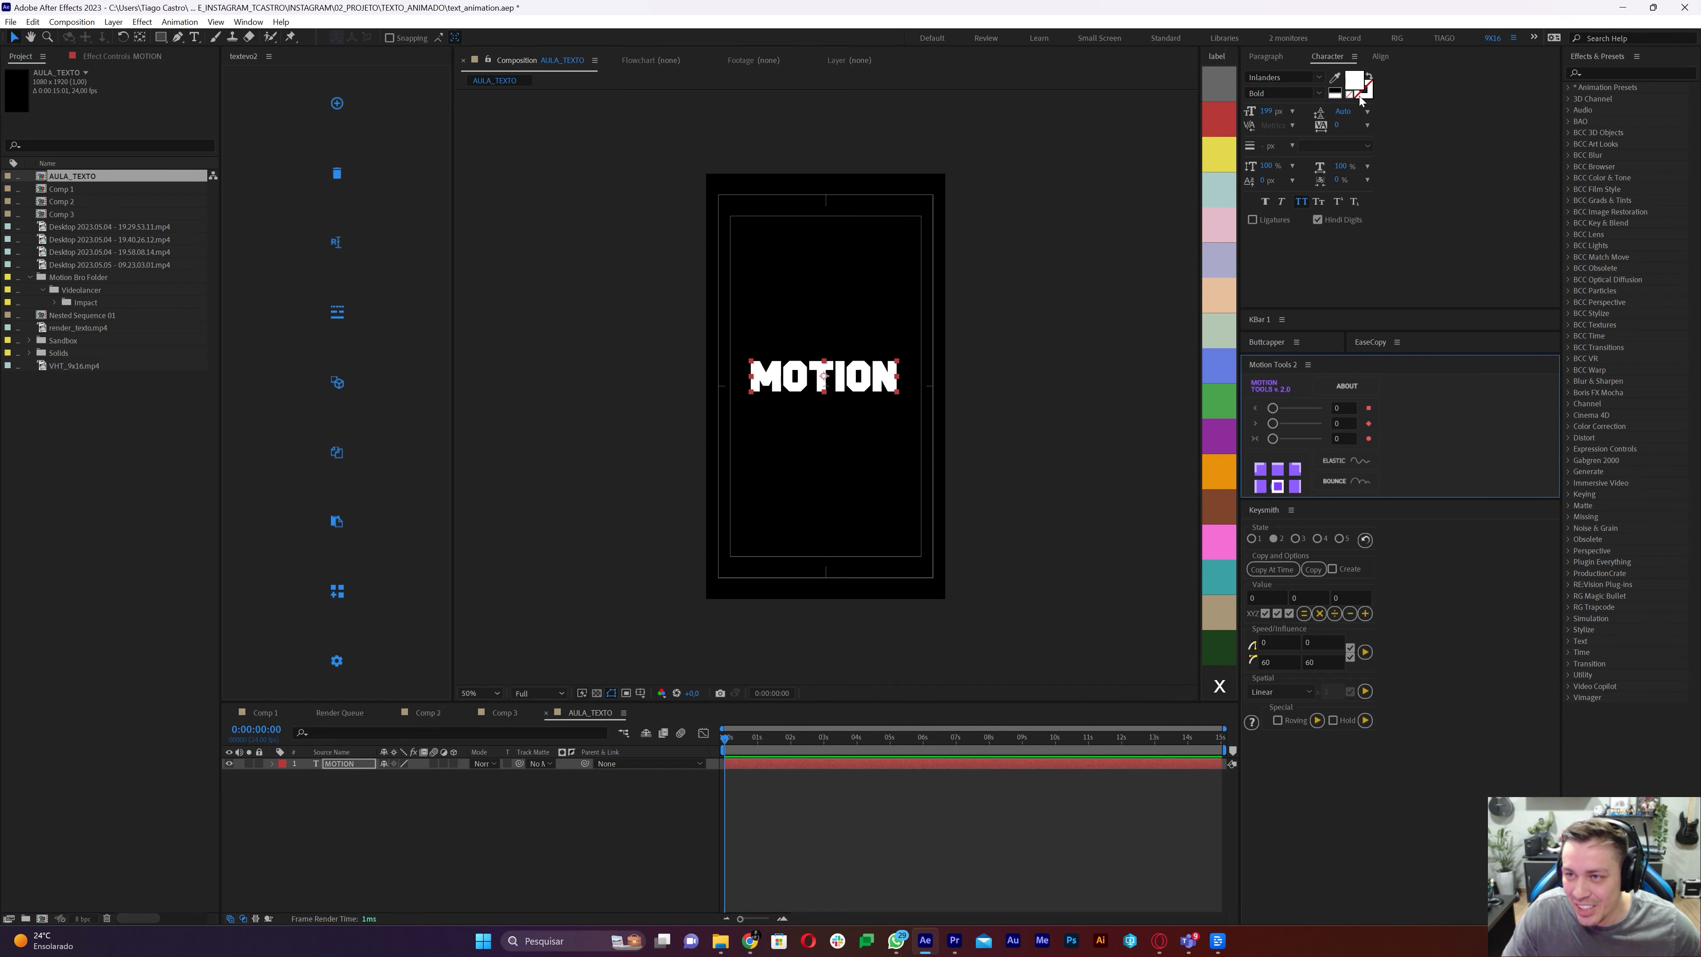
{"action": "left_click", "coordinate": [1380, 57]}
{"action": "left_click", "coordinate": [1275, 89]}
{"action": "left_click", "coordinate": [1344, 89]}
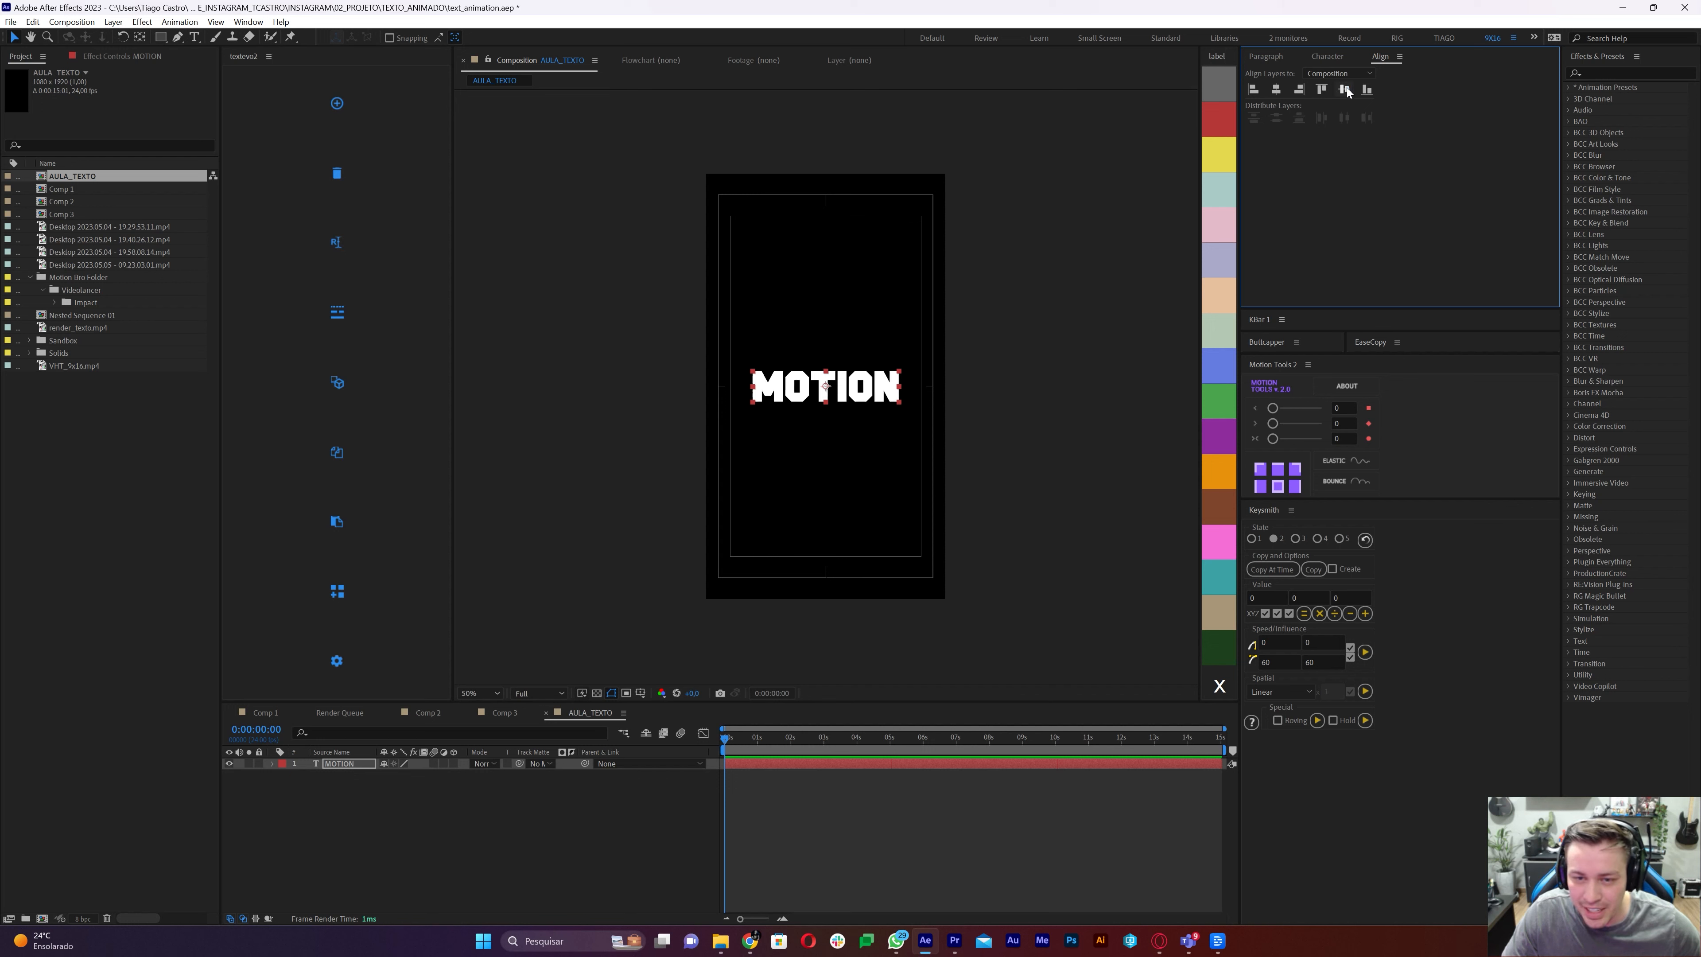
Create shapes from the MOTION text layer
{"action": "left_click", "coordinate": [302, 821]}
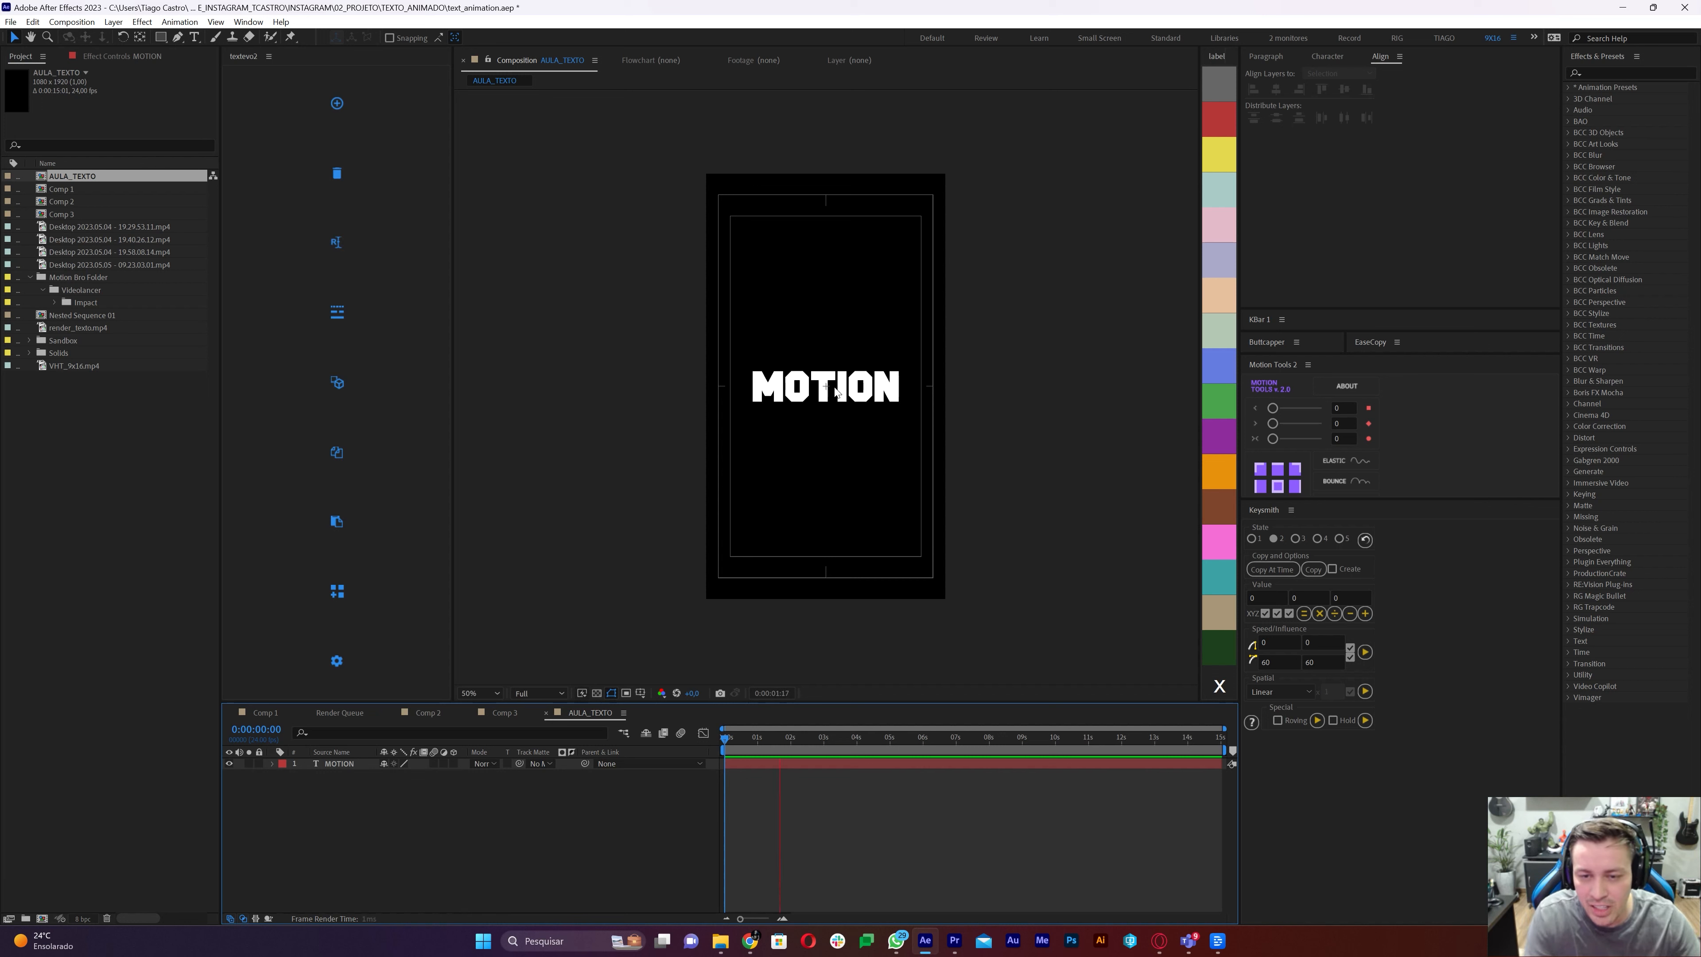
{"action": "left_click", "coordinate": [754, 742]}
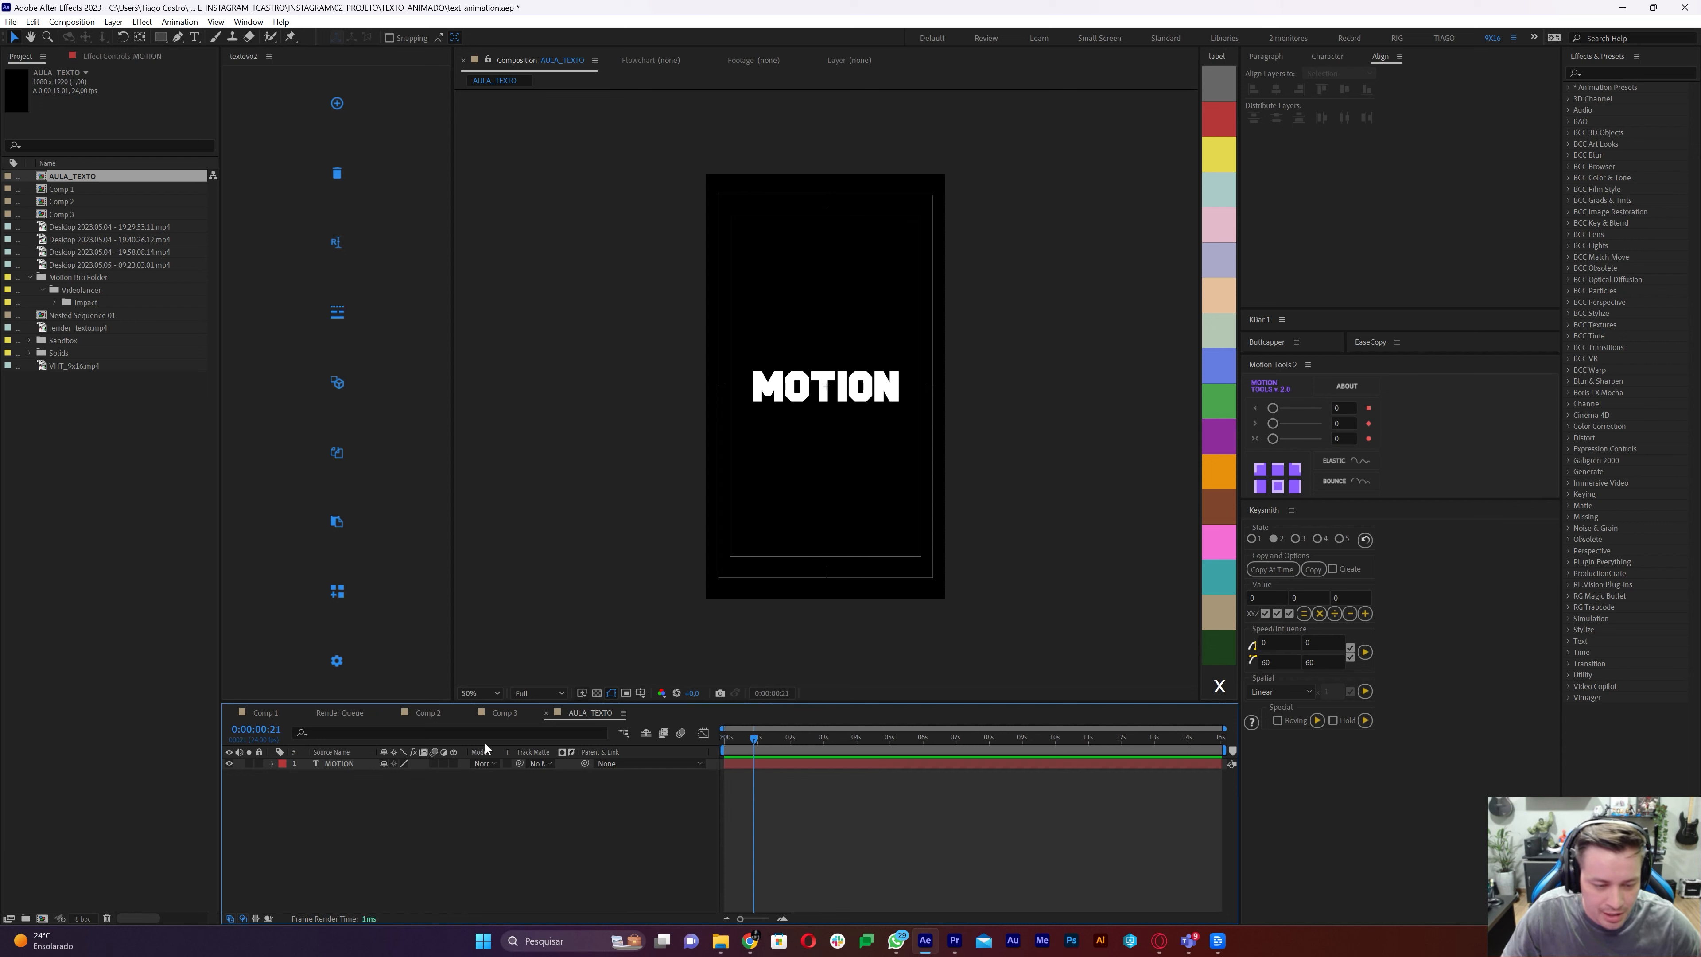
{"action": "left_click", "coordinate": [336, 766]}
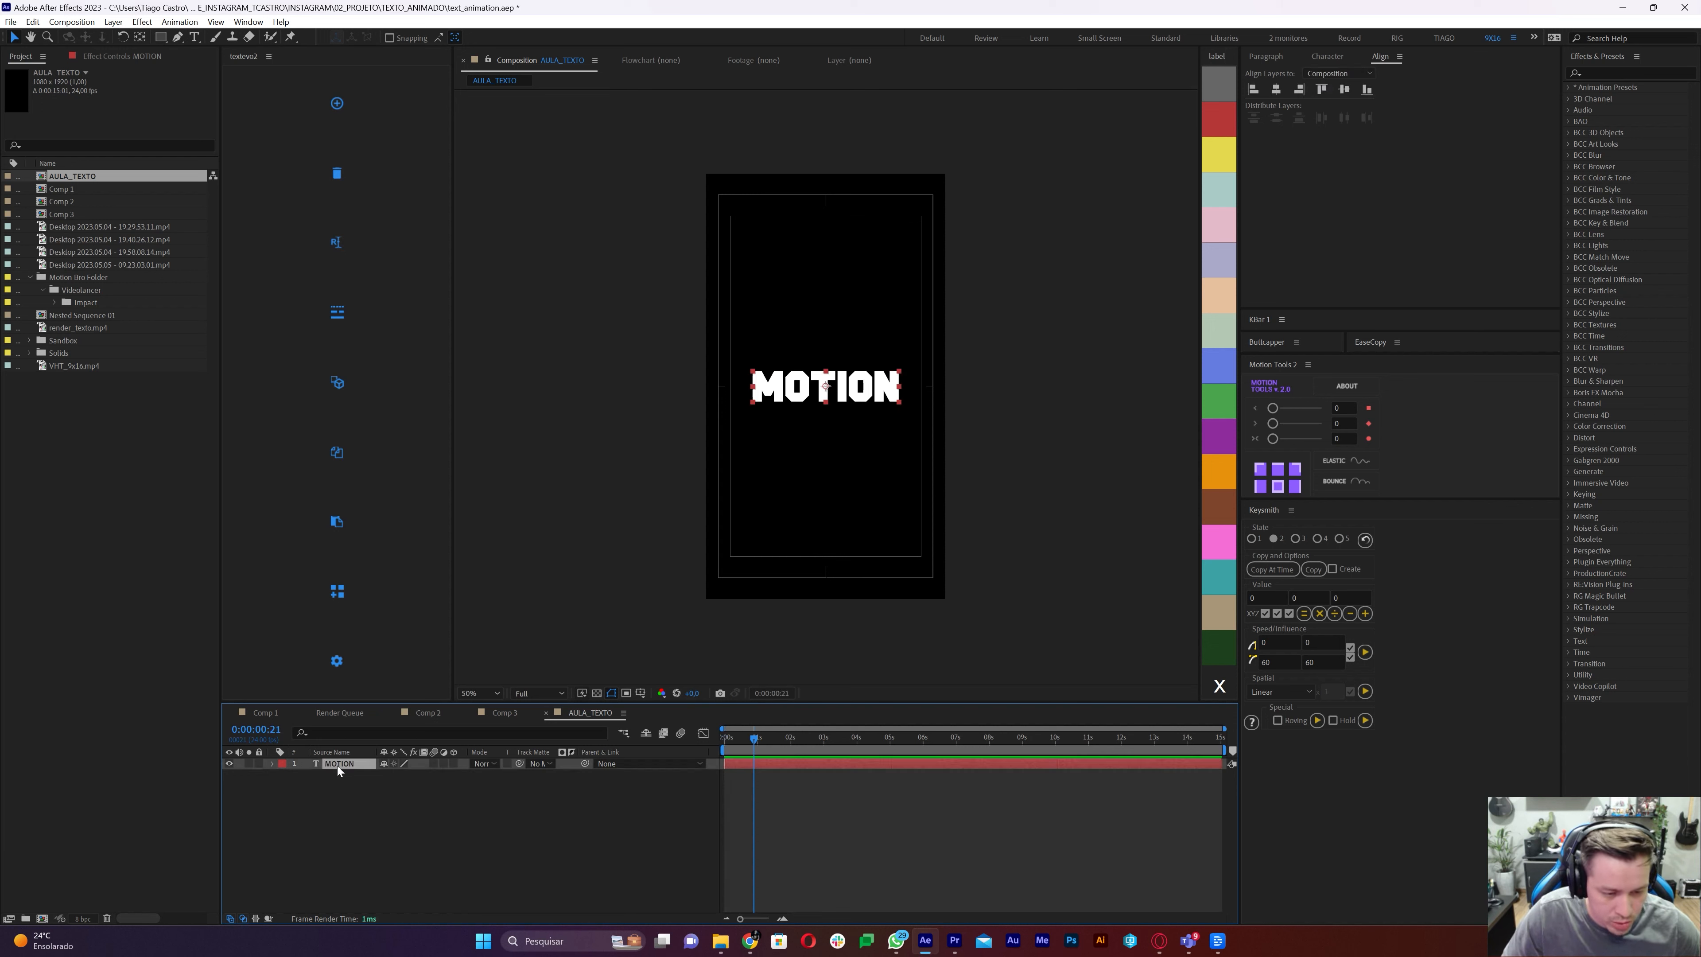
{"action": "right_click", "coordinate": [338, 766]}
{"action": "mouse_move", "coordinate": [418, 640]}
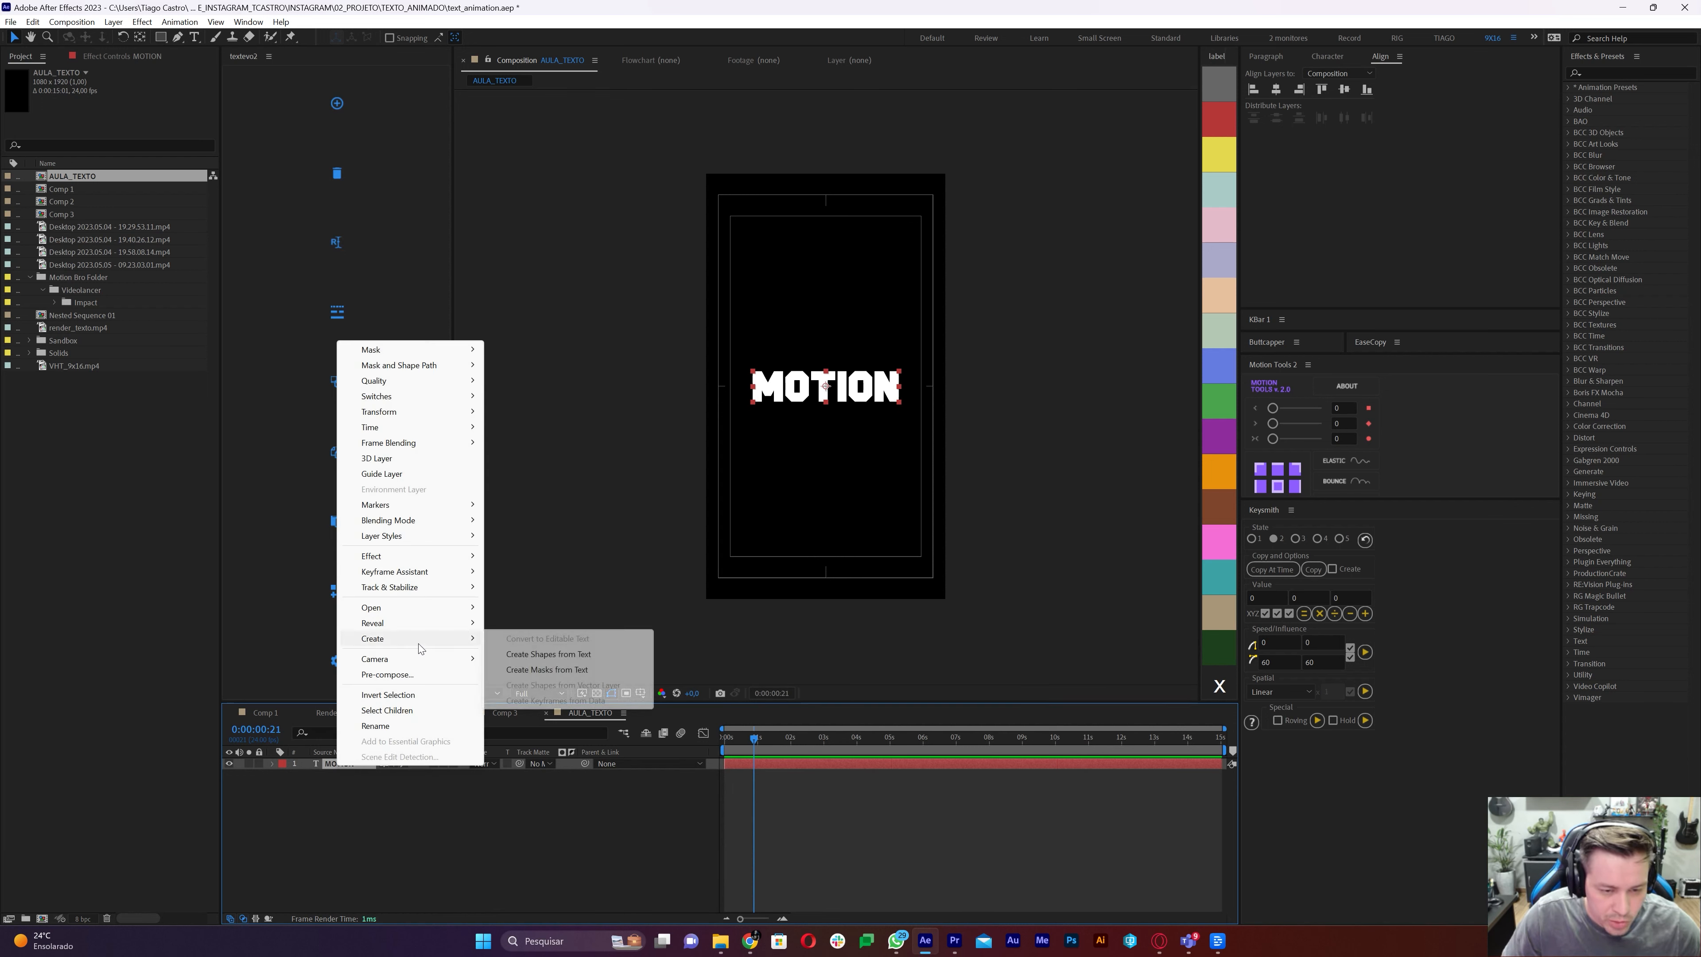
{"action": "left_click", "coordinate": [587, 655]}
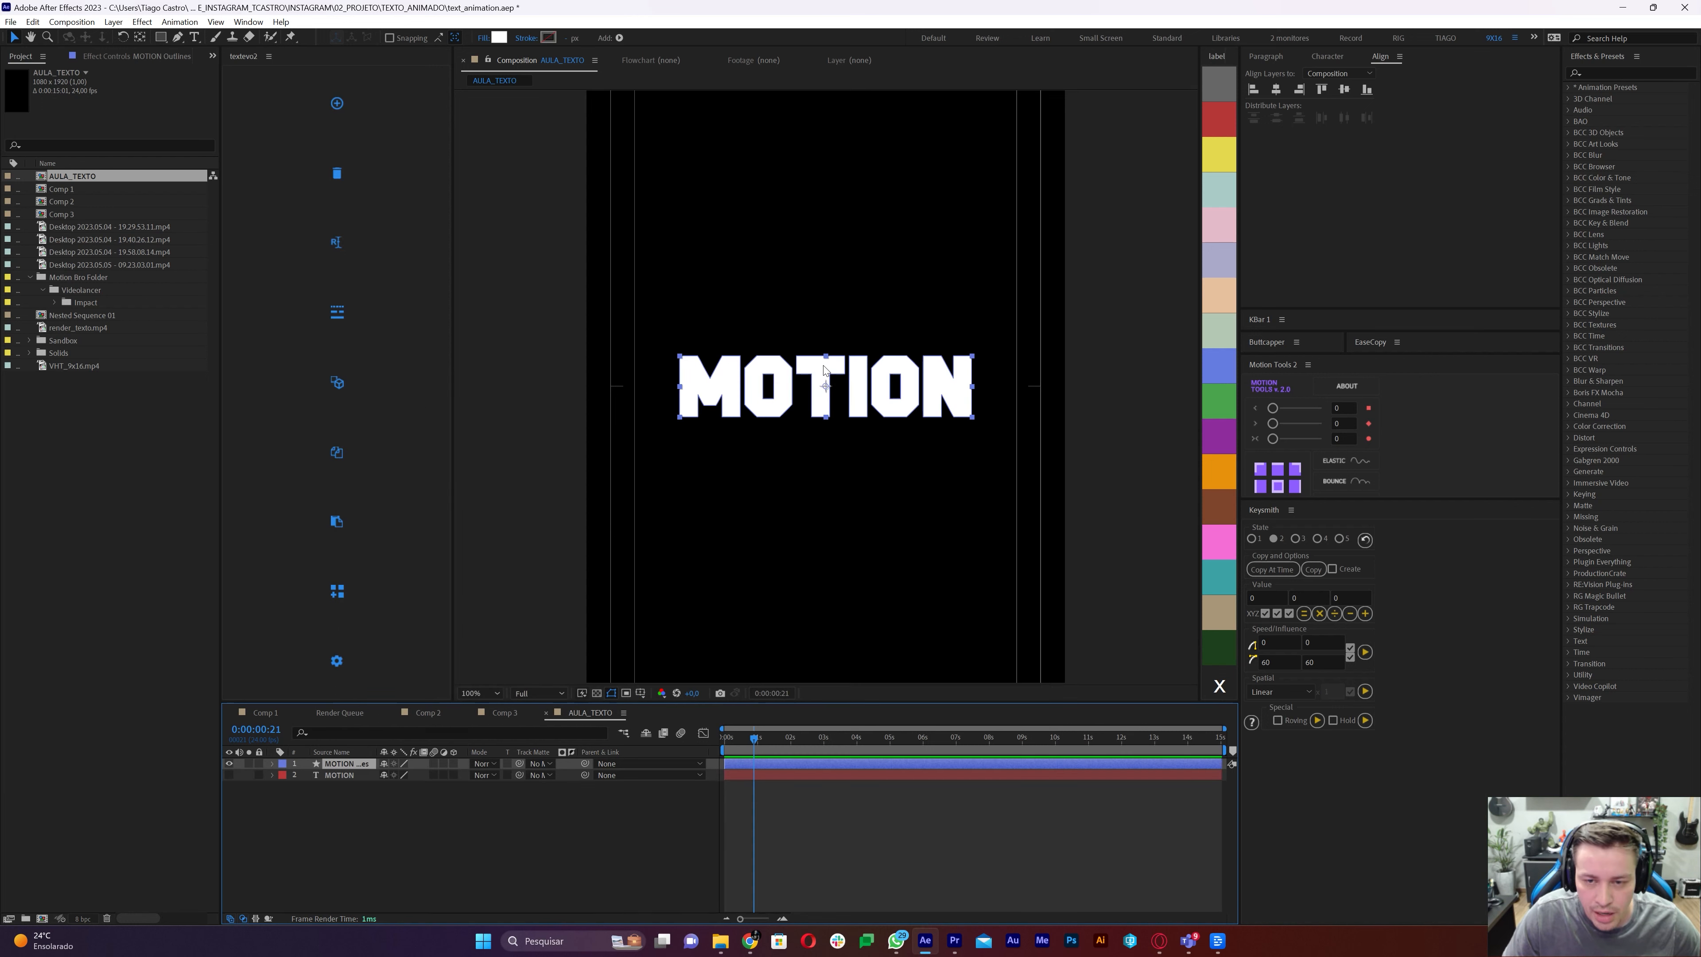
Return to 0:00:00:00 and expand the outlines layer's contents to expose the Path property of each letter
{"action": "left_click_drag", "start_coordinate": [739, 738], "coordinate": [716, 742]}
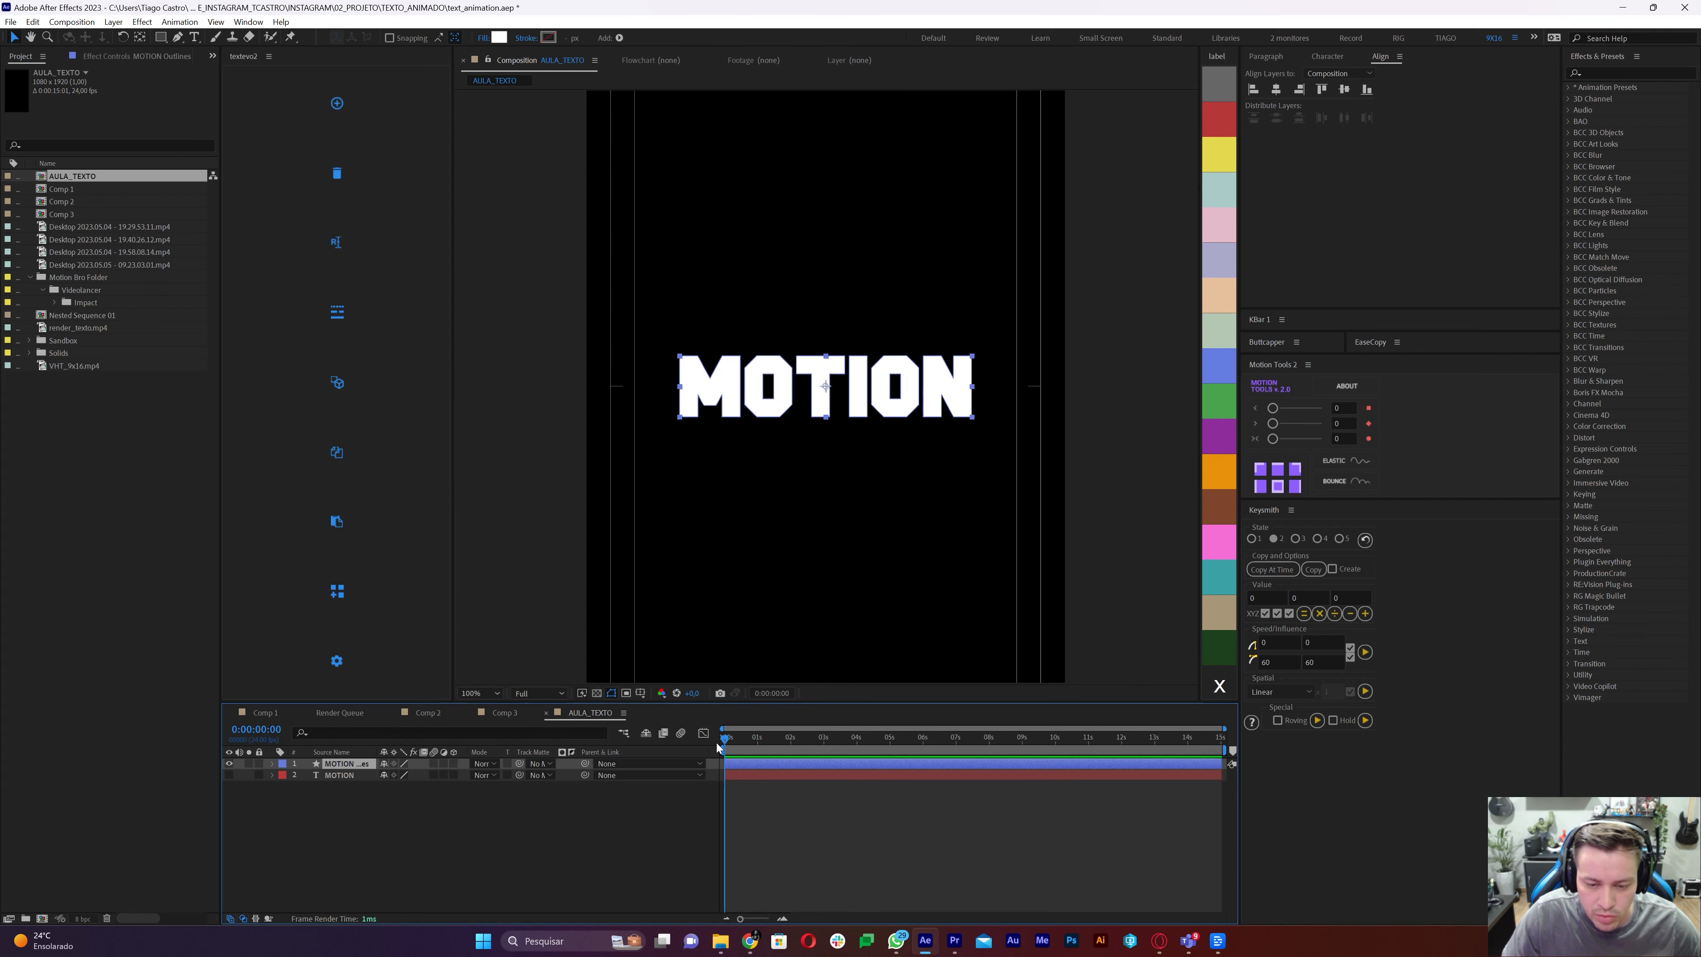
{"action": "left_click", "coordinate": [272, 765]}
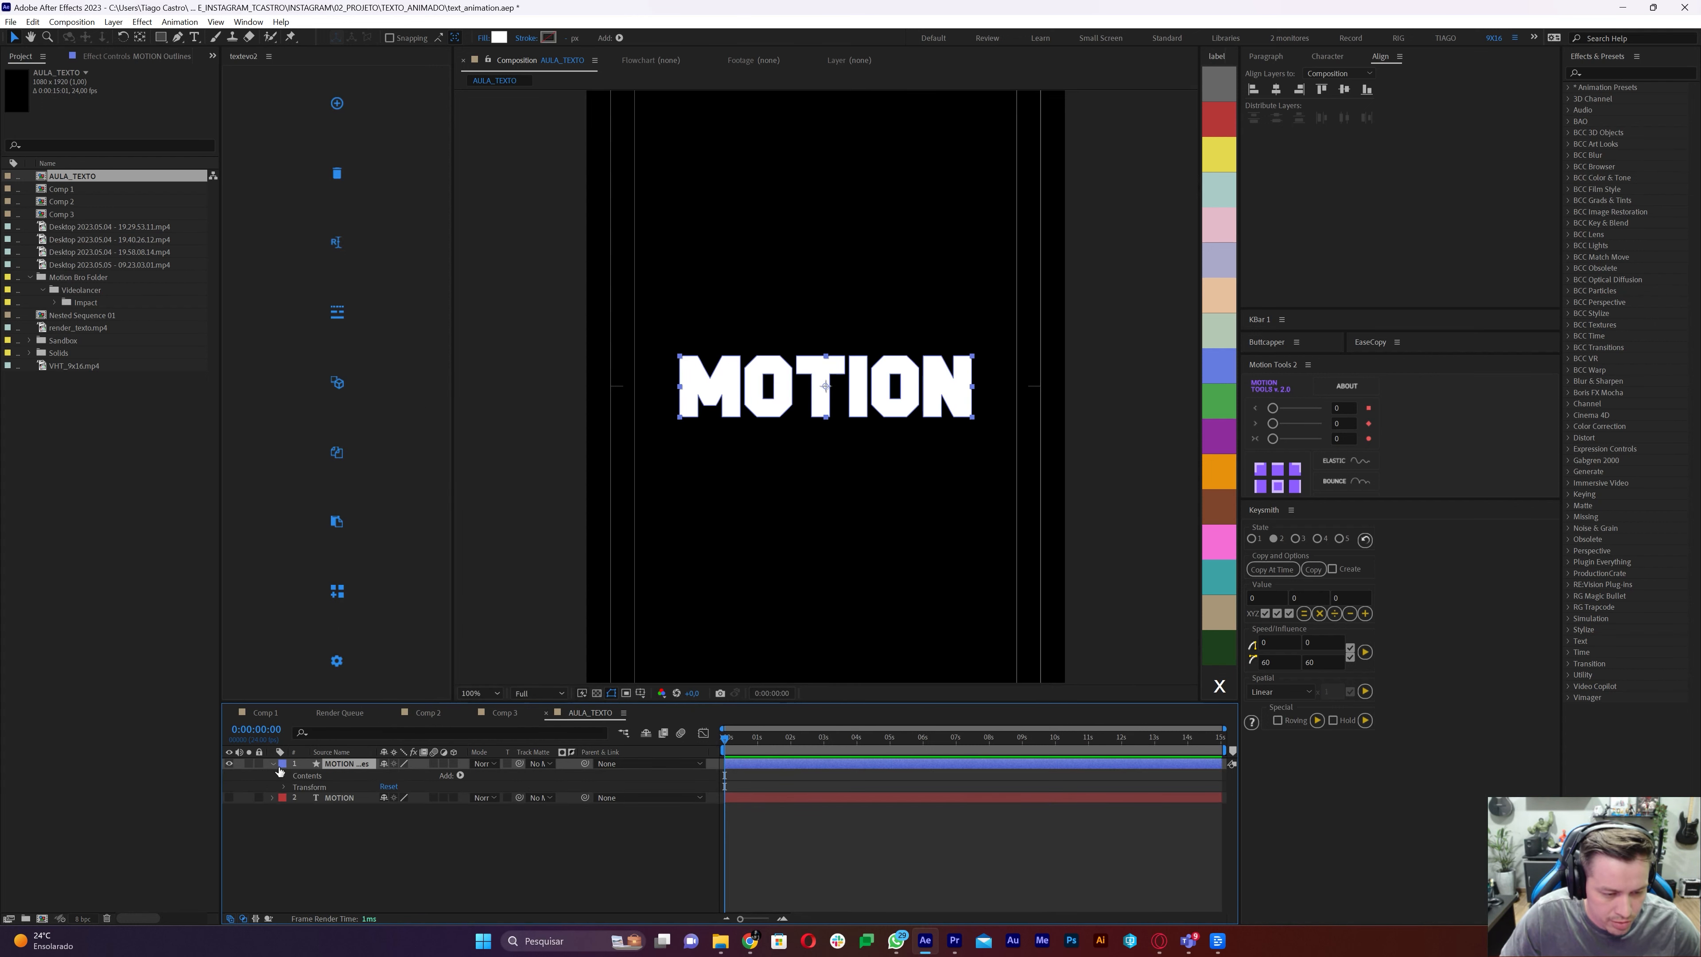
{"action": "left_click", "coordinate": [283, 776]}
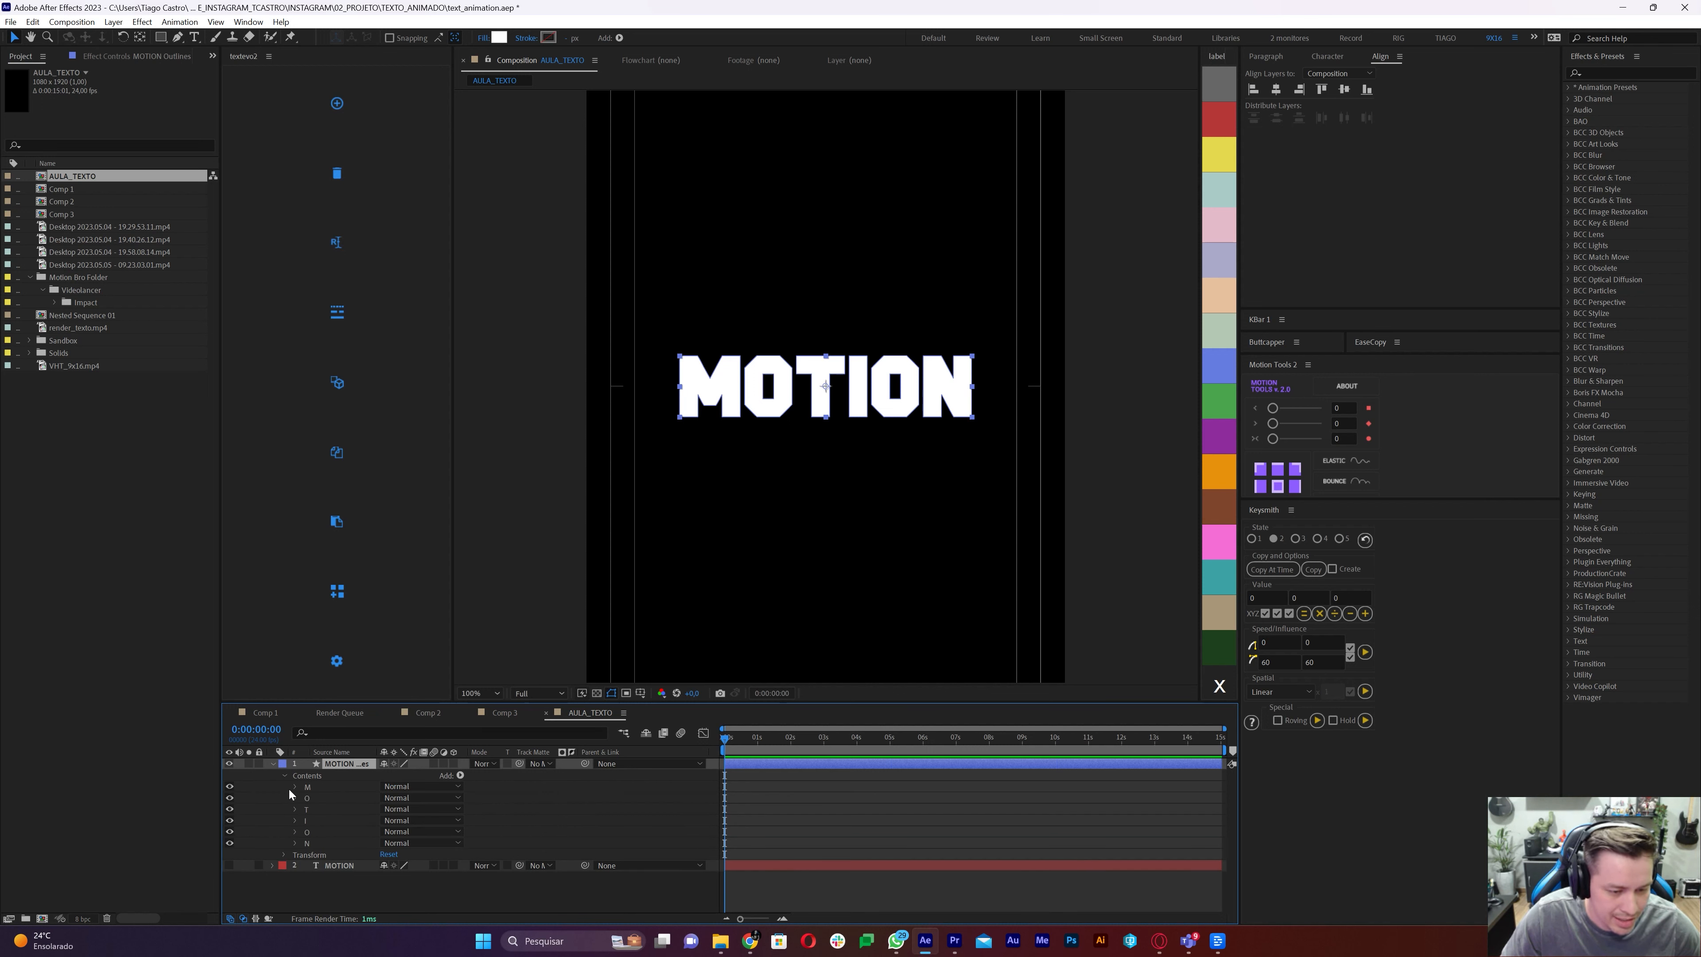
{"action": "left_click", "coordinate": [293, 787]}
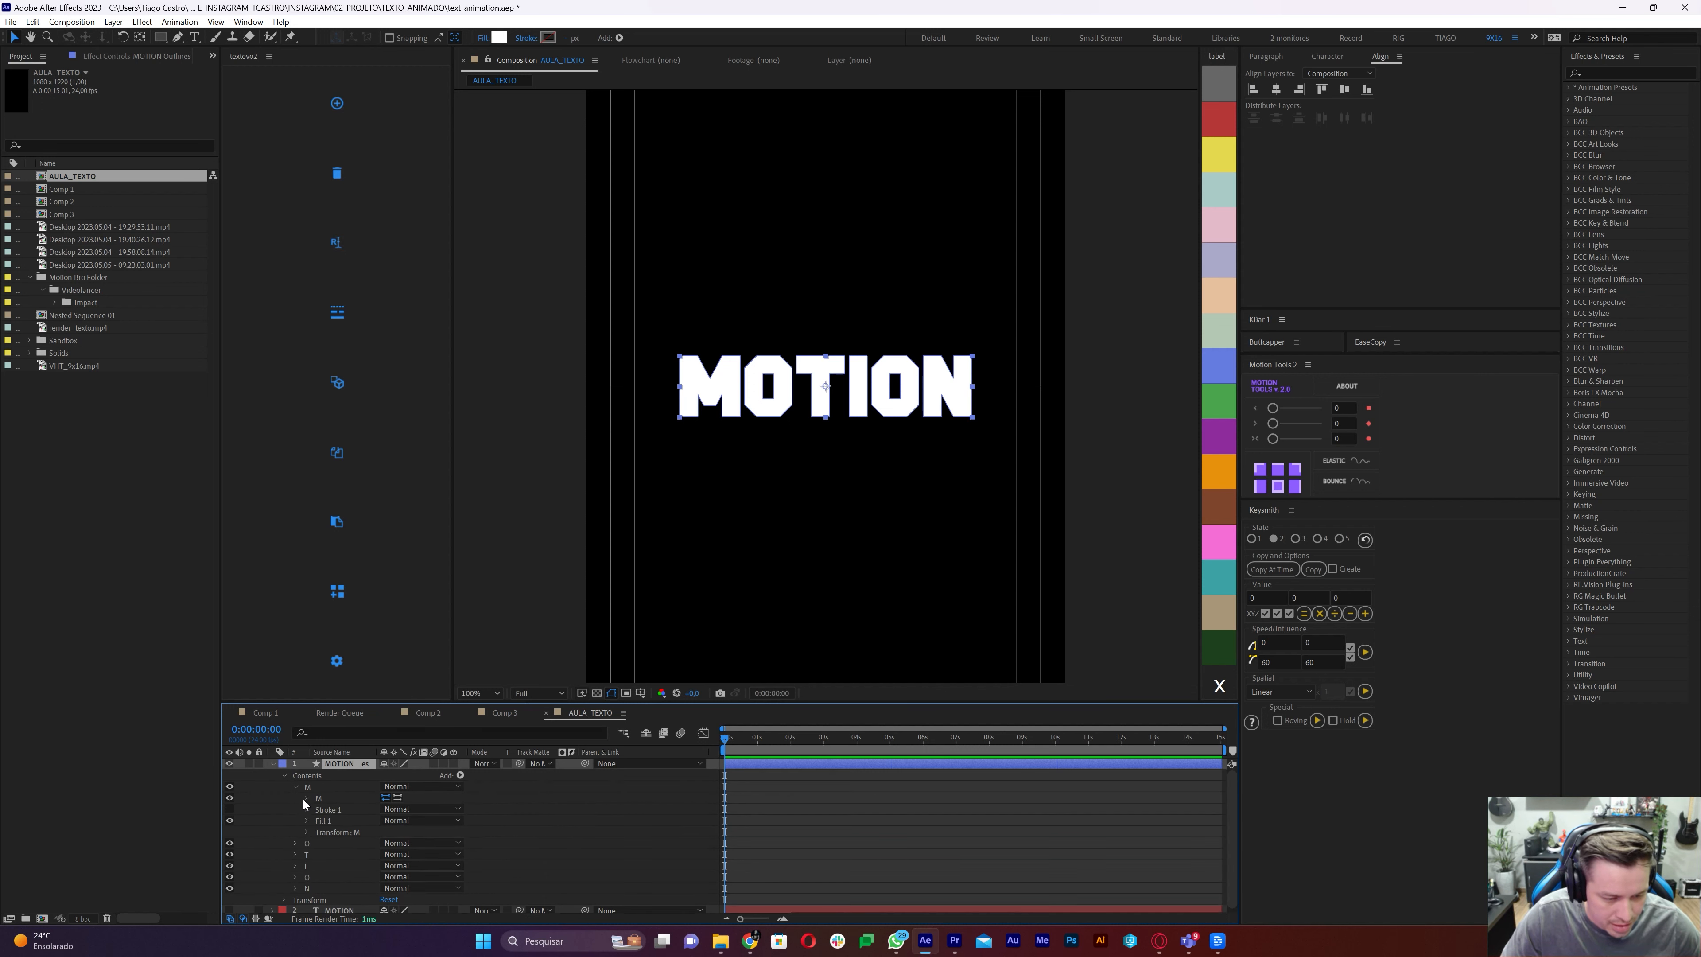
{"action": "left_click", "coordinate": [305, 798]}
{"action": "left_click", "coordinate": [294, 854]}
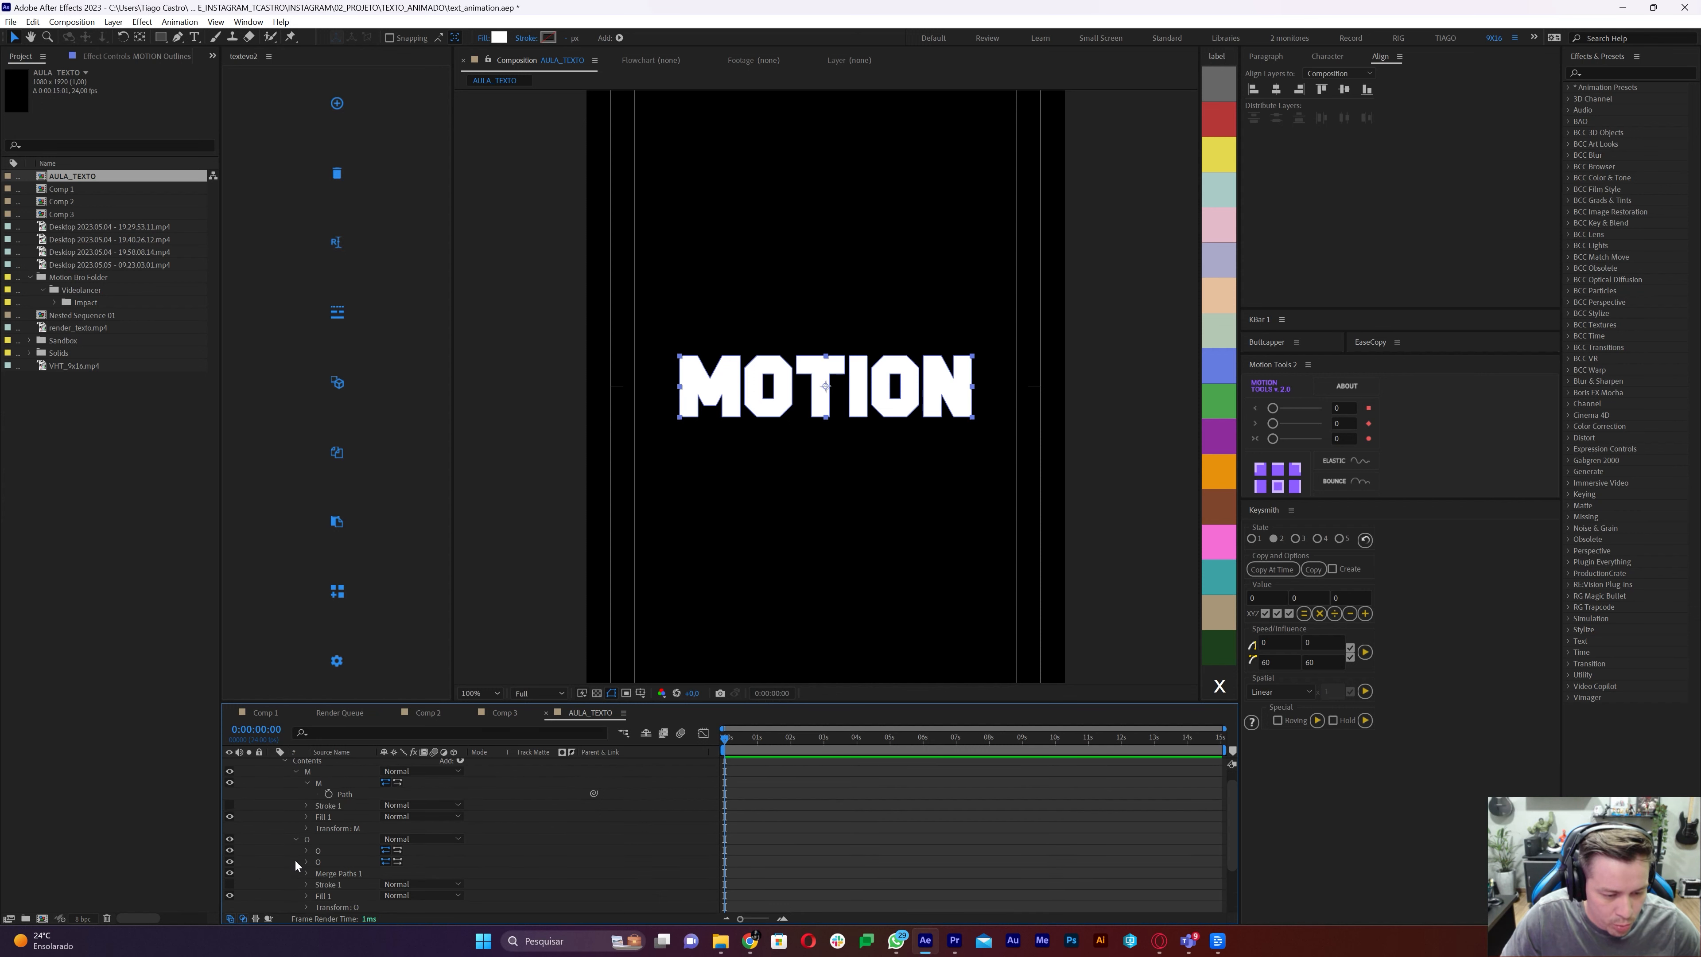
{"action": "left_click", "coordinate": [306, 850]}
{"action": "left_click", "coordinate": [305, 872]}
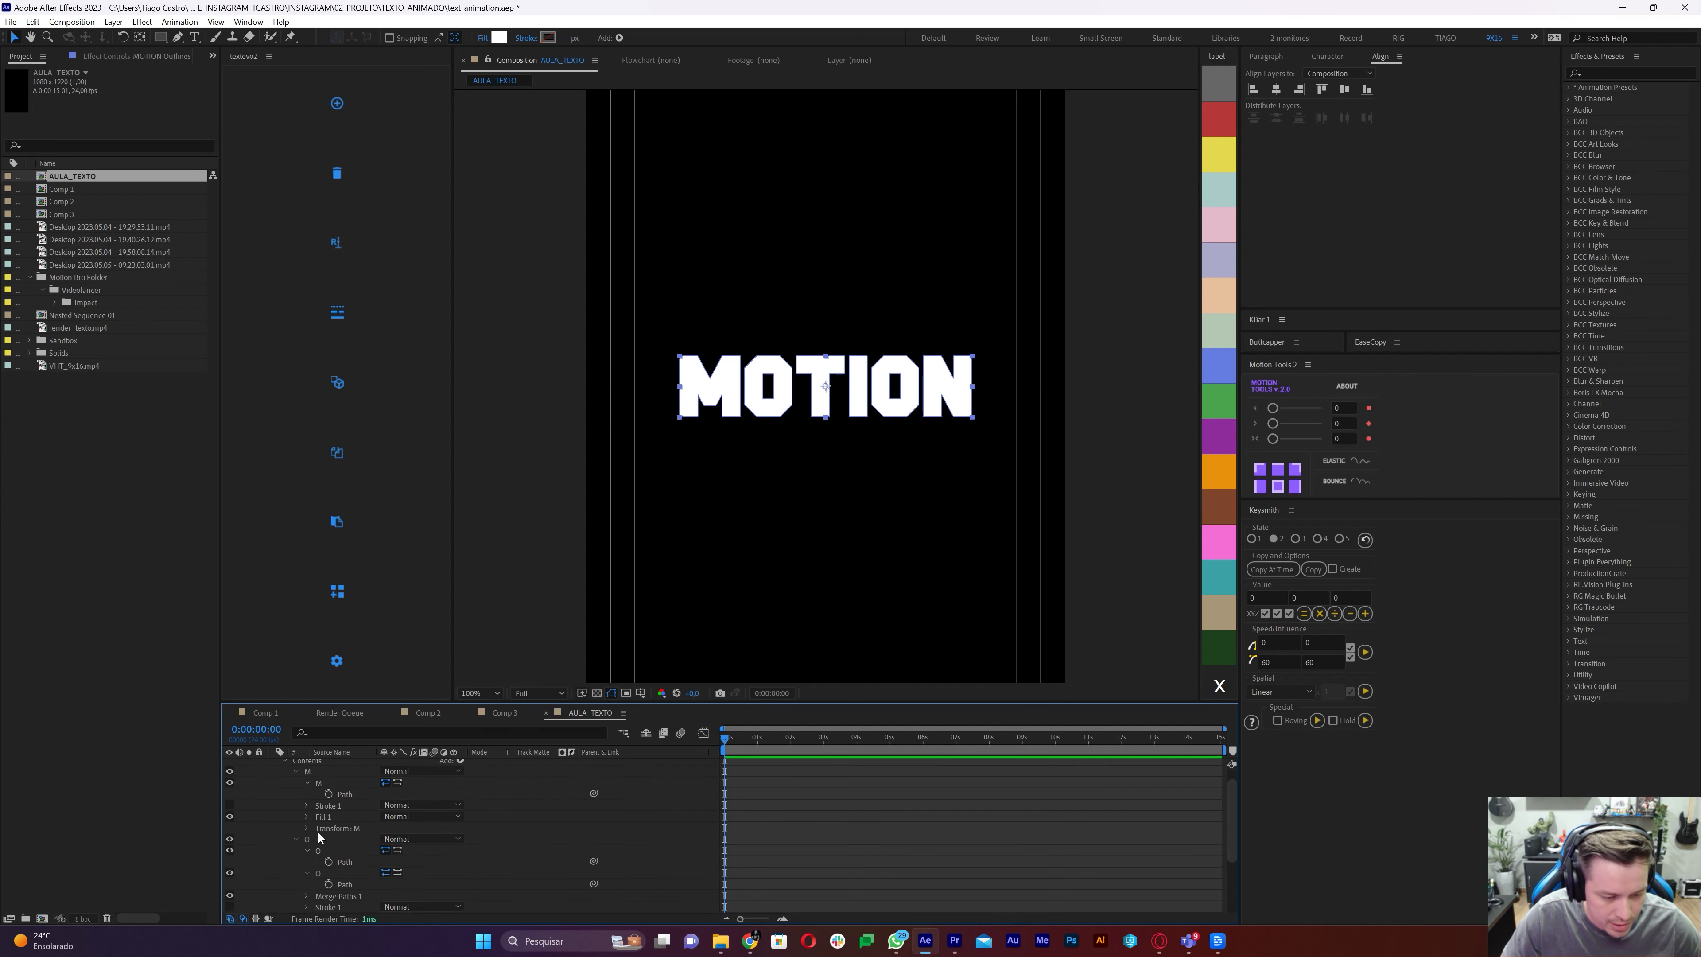
{"action": "scroll", "coordinate": [318, 830], "scroll_direction": "down", "scroll_amount": 2}
{"action": "left_click", "coordinate": [294, 850]}
Enable Path keyframes at 0:00:00:00 for every letter of the MOTION outlines, including both paths of each O
{"action": "left_click", "coordinate": [327, 883]}
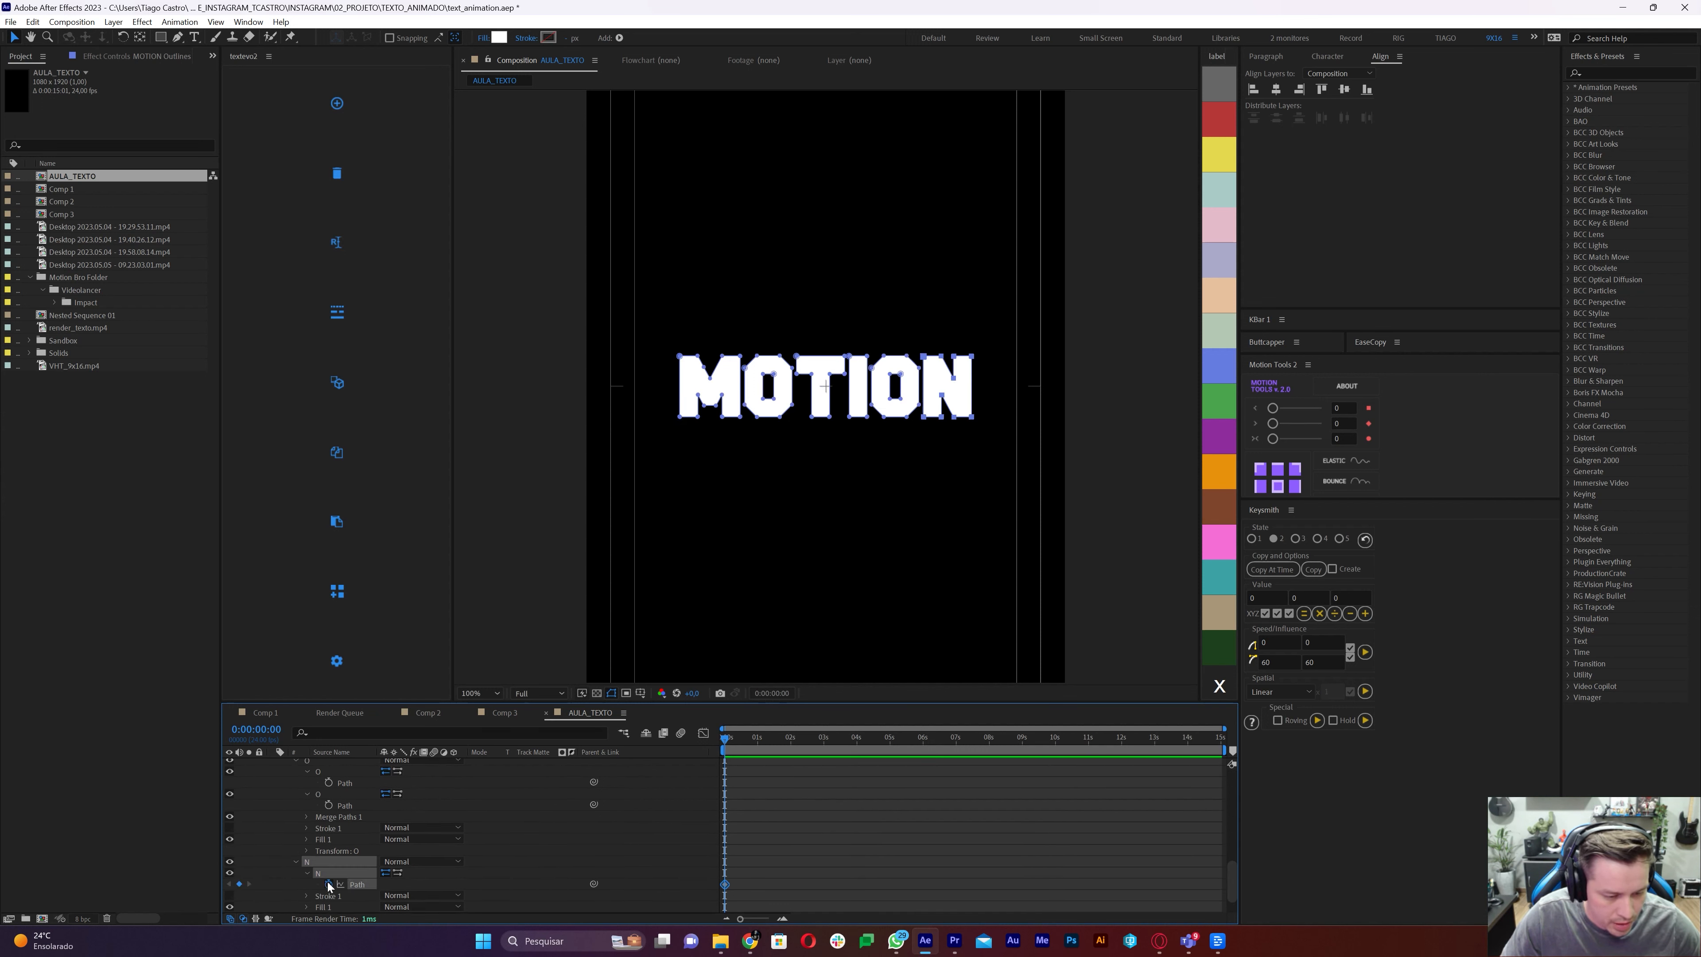
{"action": "left_click", "coordinate": [328, 804]}
{"action": "left_click", "coordinate": [329, 782]}
{"action": "scroll", "coordinate": [336, 799], "scroll_direction": "up", "scroll_amount": 2}
{"action": "left_click", "coordinate": [328, 794]}
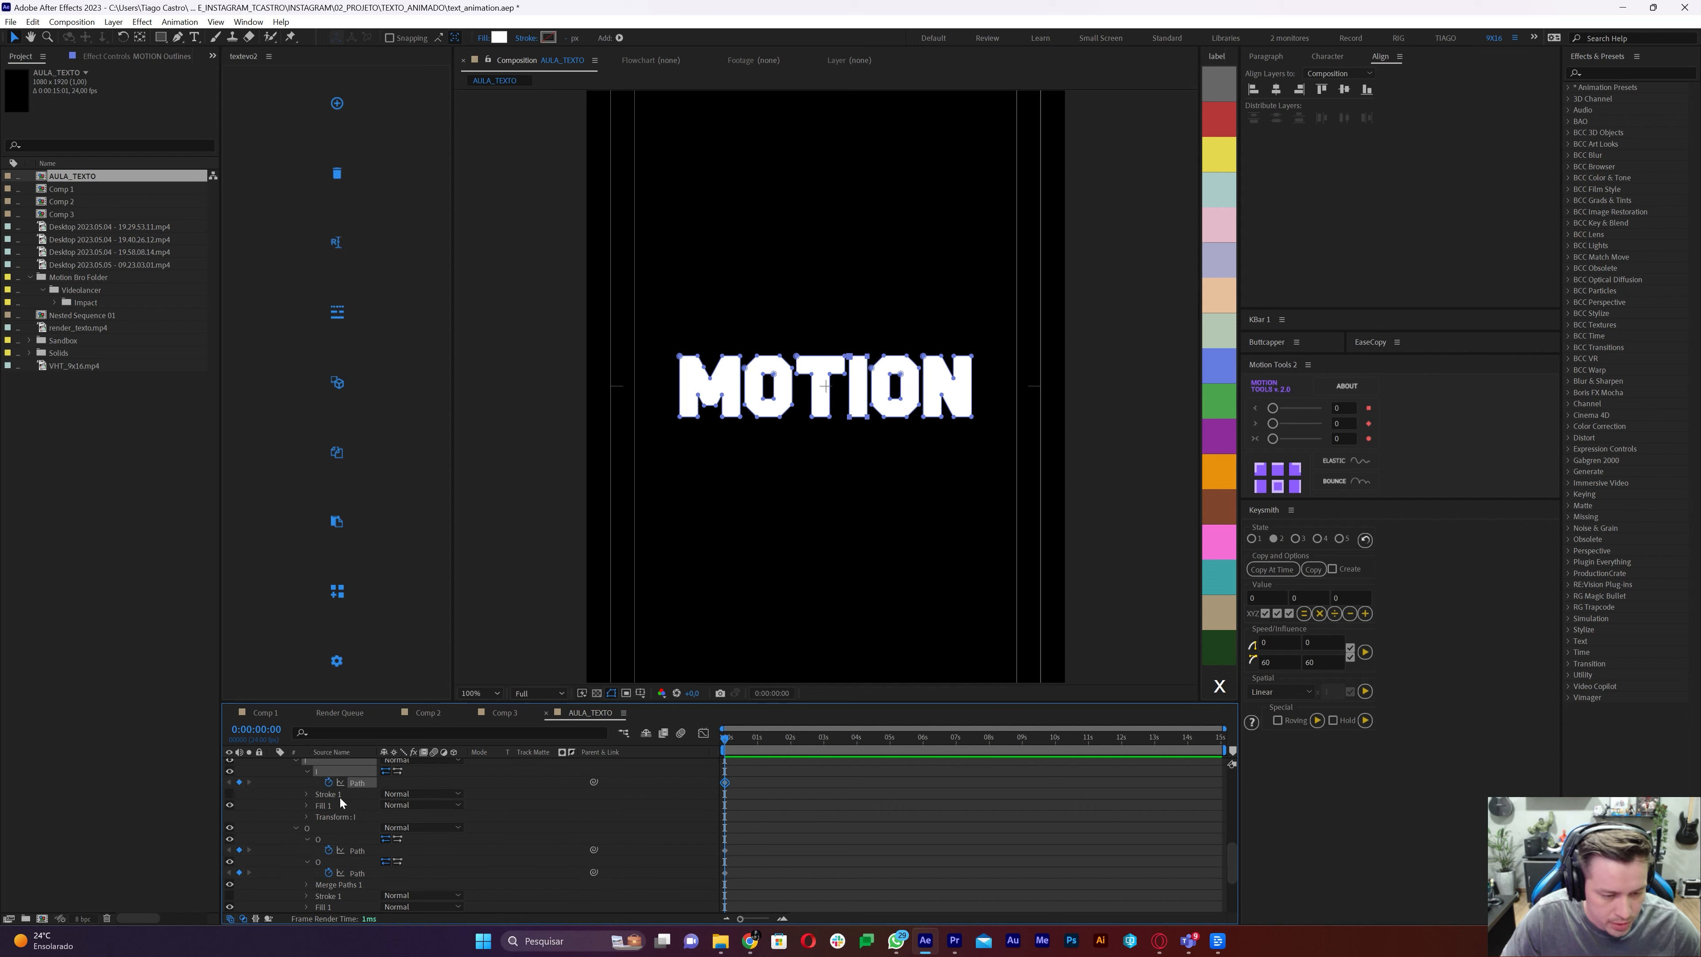
{"action": "scroll", "coordinate": [339, 797], "scroll_direction": "up", "scroll_amount": 2}
{"action": "scroll", "coordinate": [340, 797], "scroll_direction": "up", "scroll_amount": 2}
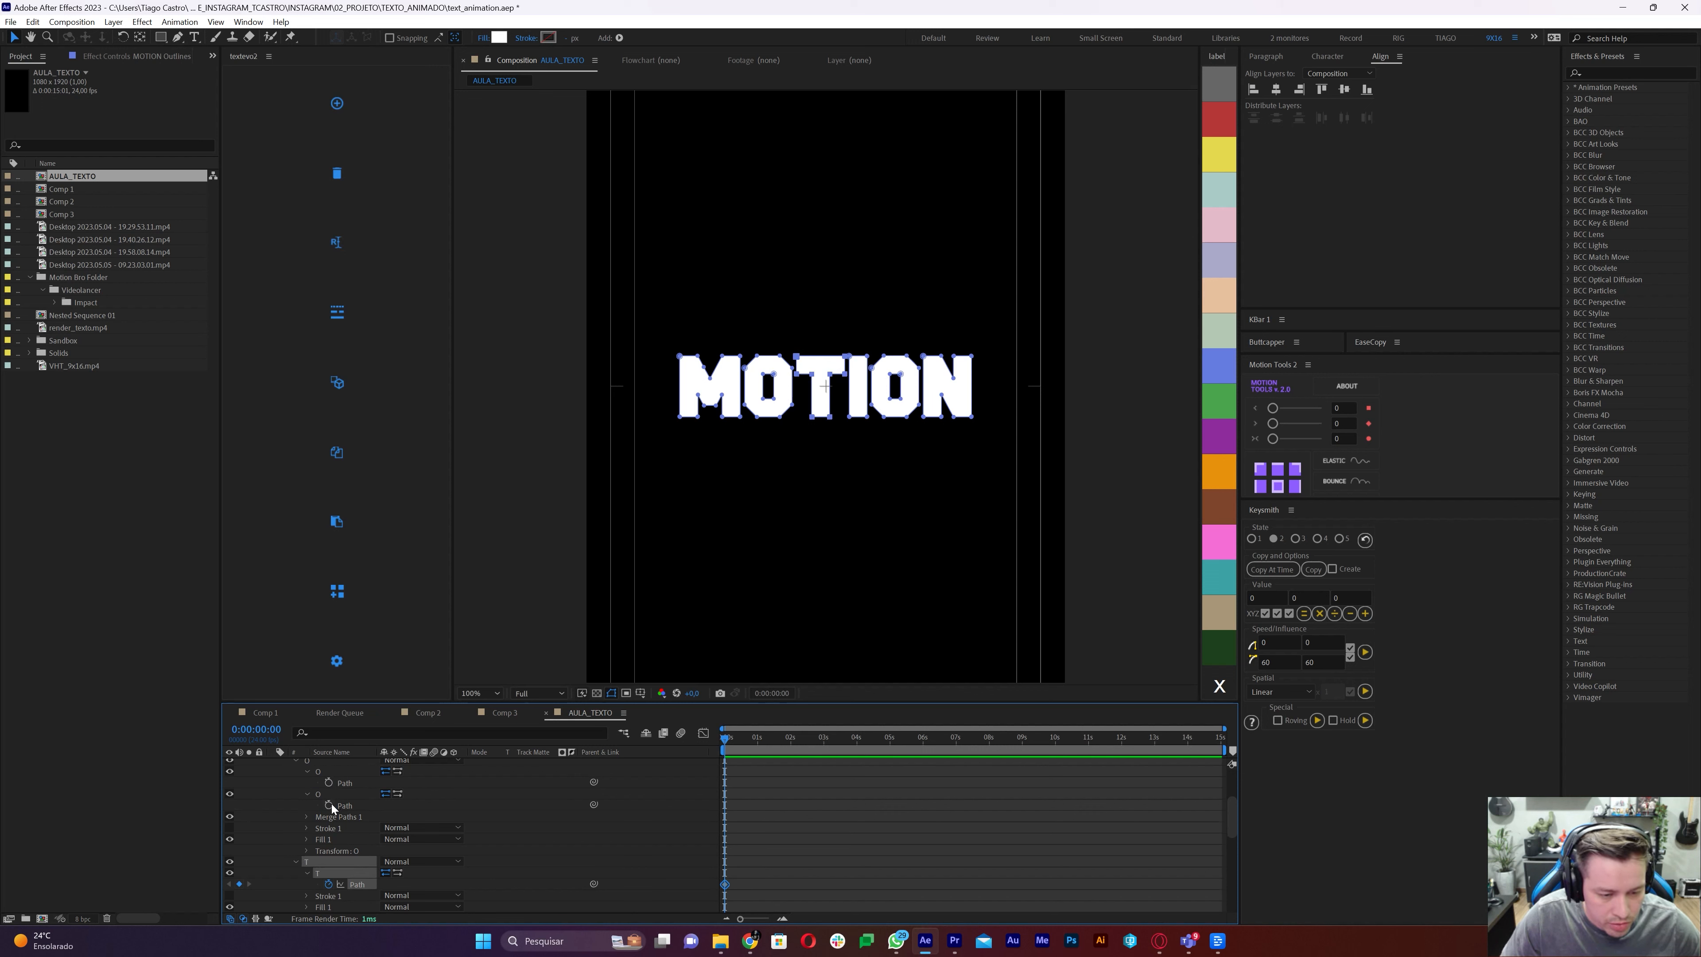
{"action": "scroll", "coordinate": [338, 798], "scroll_direction": "up", "scroll_amount": 3}
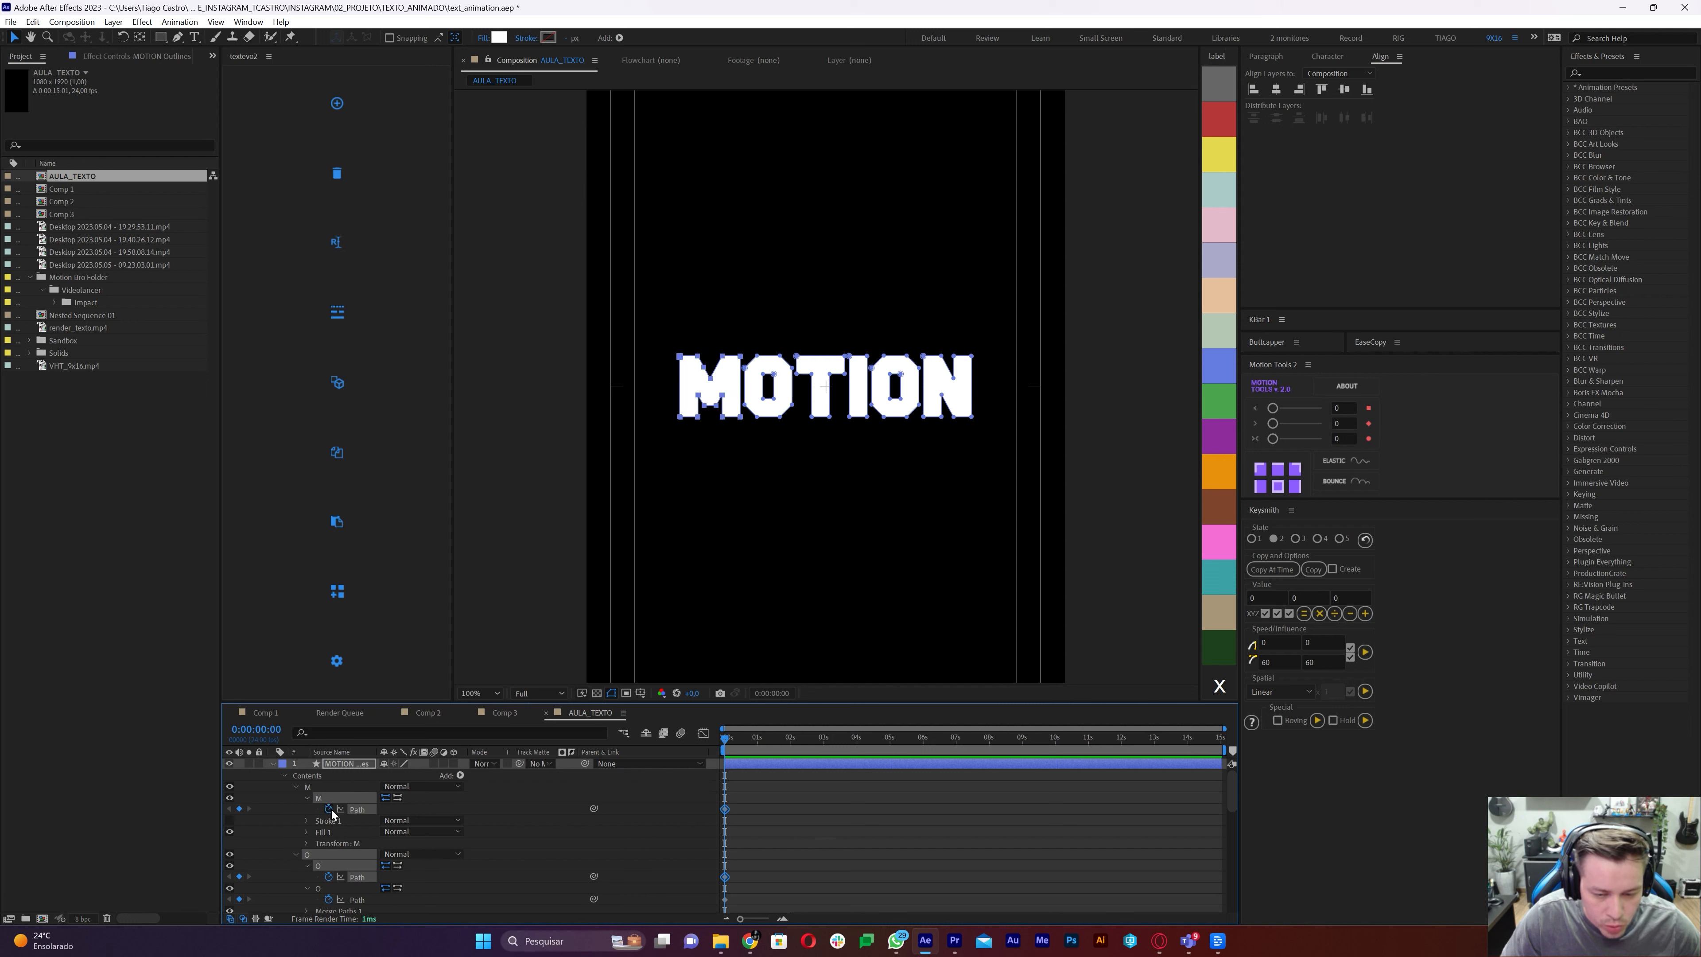
At 0:00:00:12, select the M's right-edge vertices together with all path points of the letters O, T, I, O and N
{"action": "left_click", "coordinate": [756, 808]}
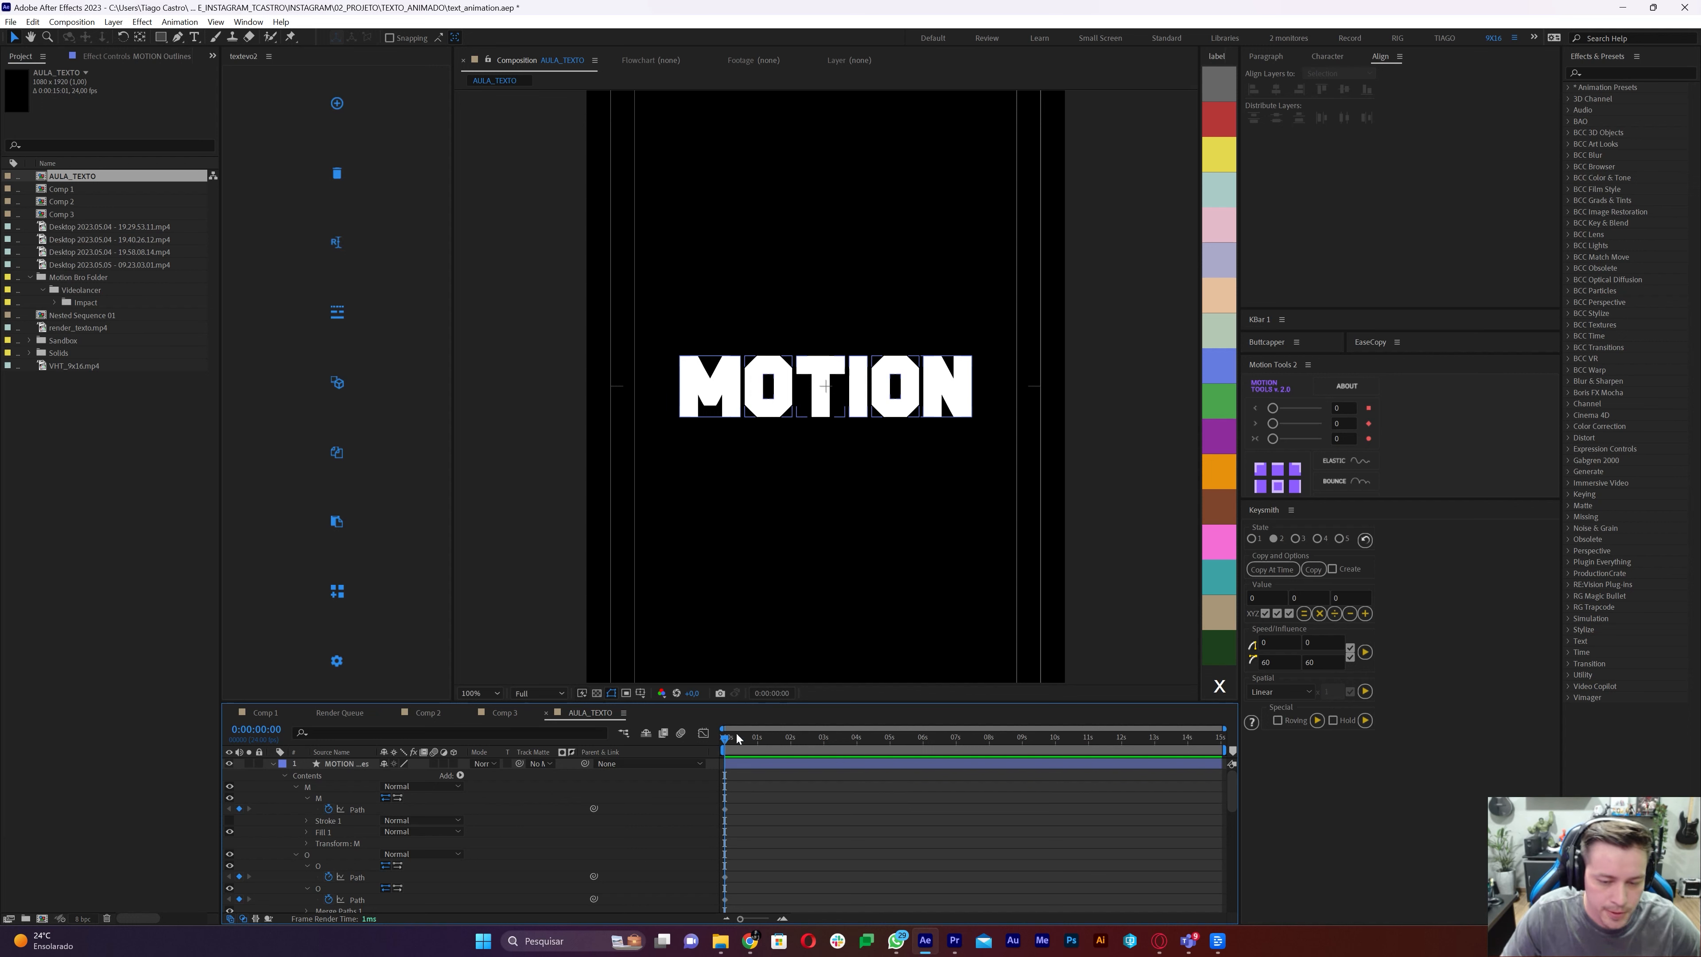
{"action": "left_click", "coordinate": [741, 765]}
{"action": "key", "text": "shift+Page_Down"}
{"action": "key", "text": "Page_Down"}
{"action": "key", "text": "Page_Down"}
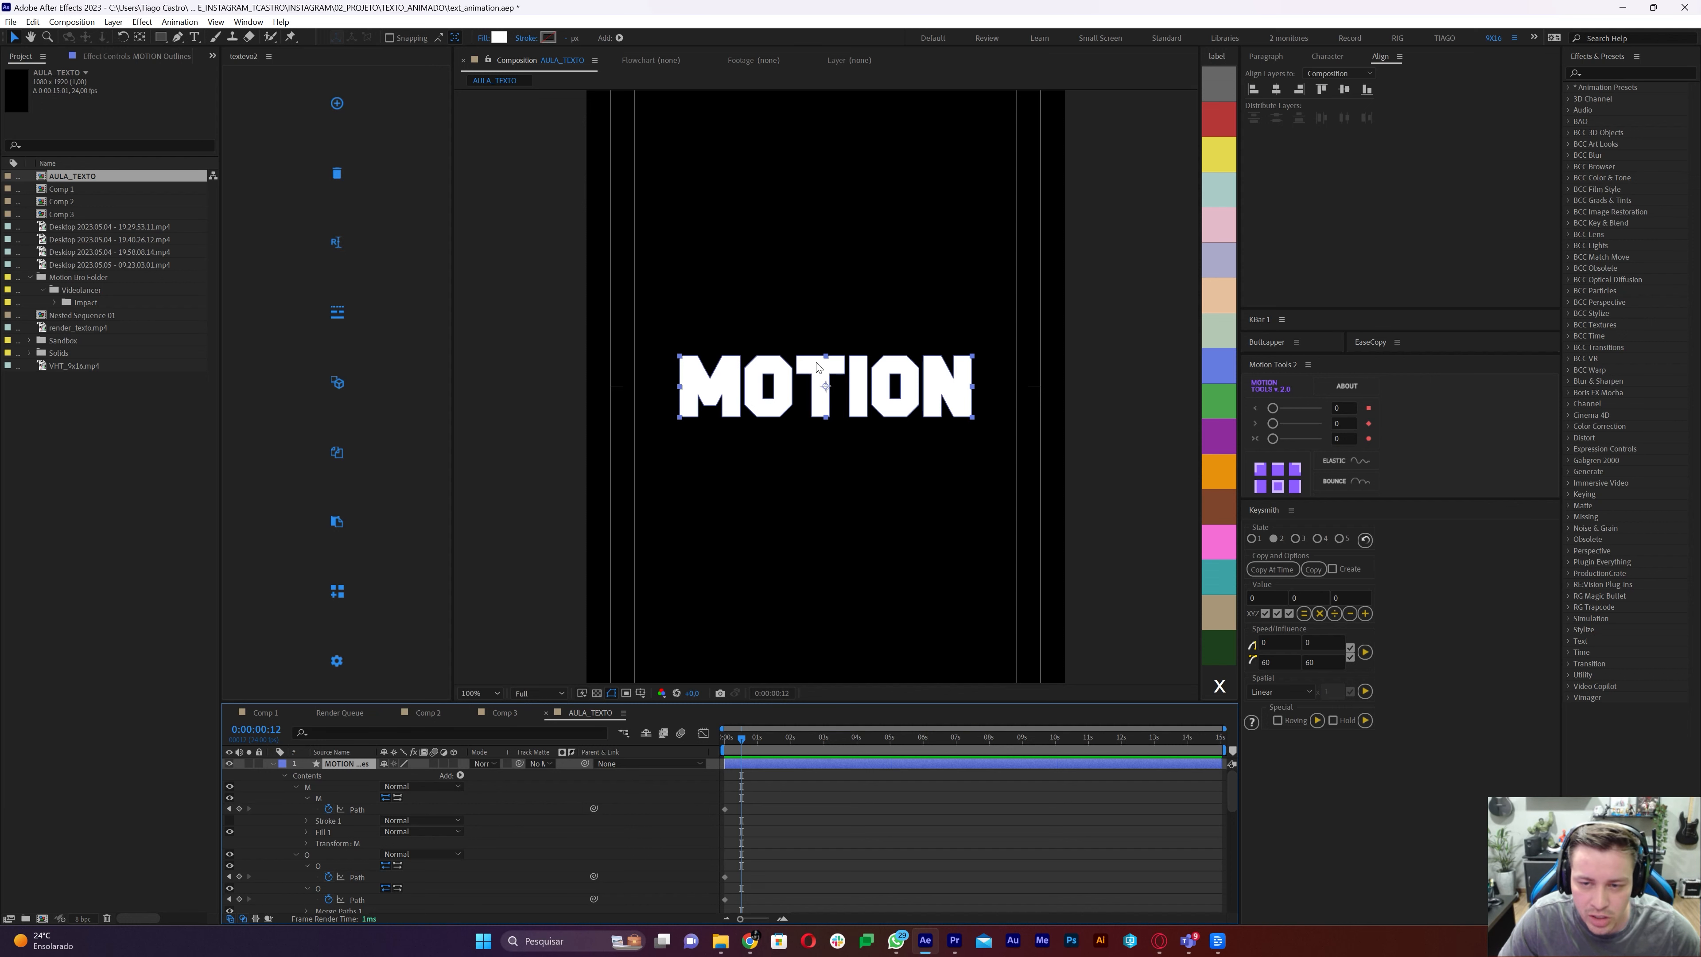
{"action": "left_click", "coordinate": [769, 800]}
{"action": "left_click", "coordinate": [758, 765]}
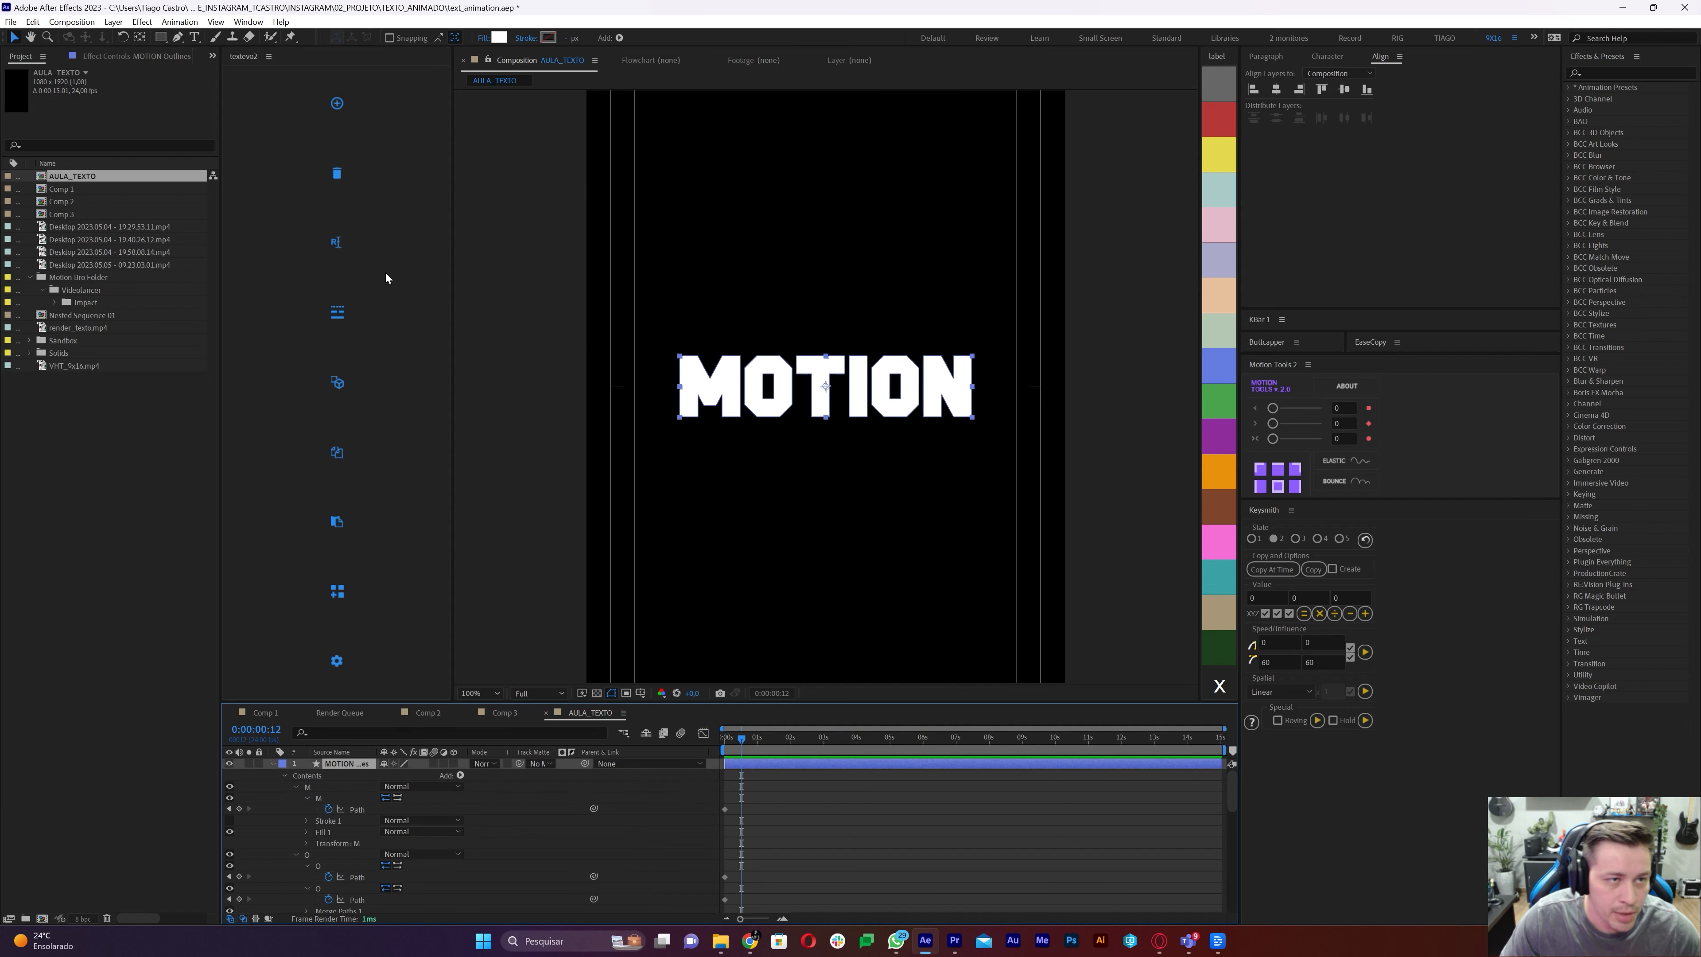
{"action": "left_click", "coordinate": [178, 38]}
{"action": "key", "text": "period"}
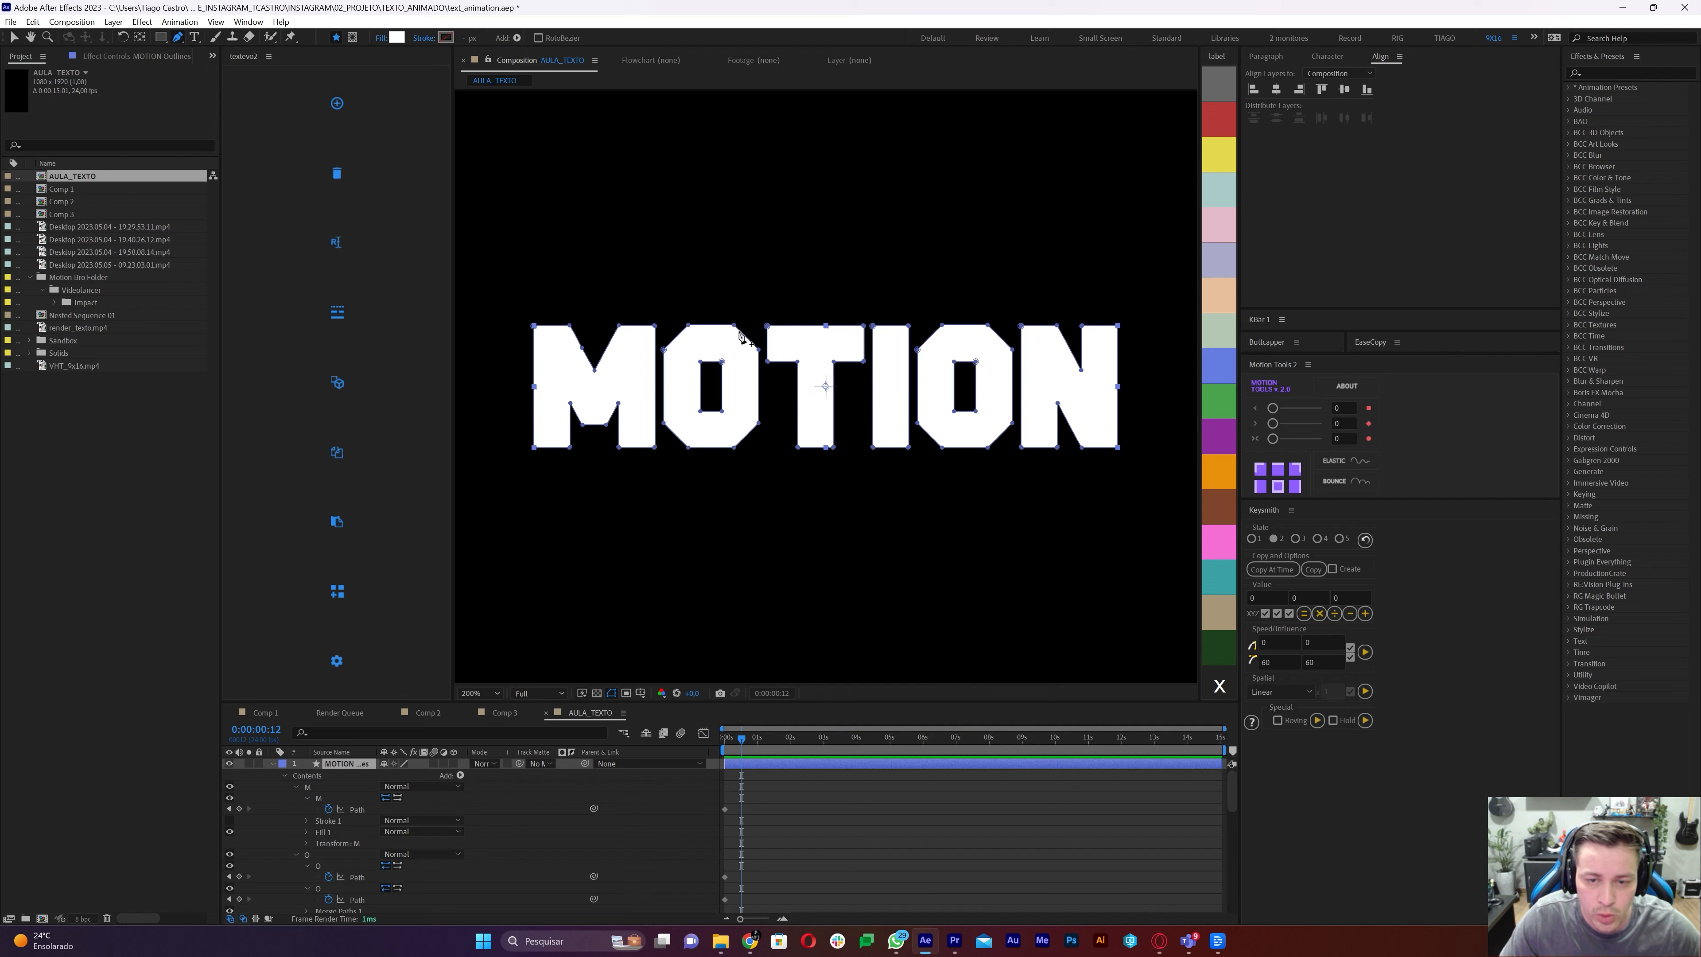
{"action": "left_click", "coordinate": [656, 328]}
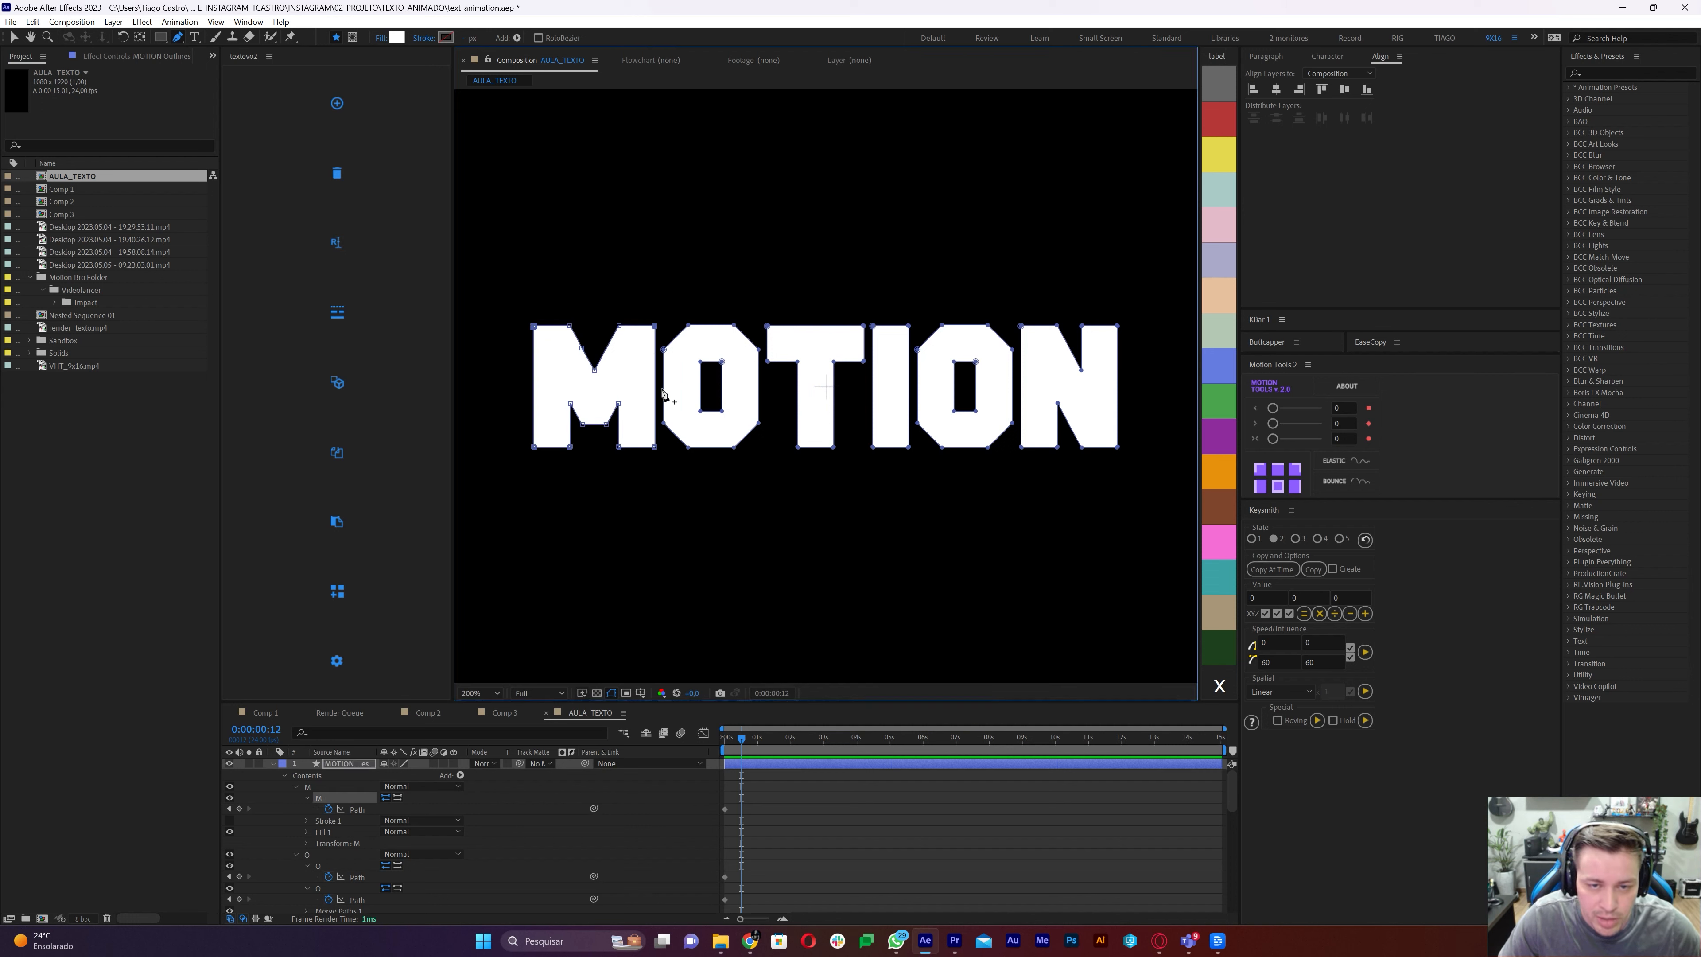
{"action": "left_click_drag", "start_coordinate": [1135, 317], "coordinate": [642, 481]}
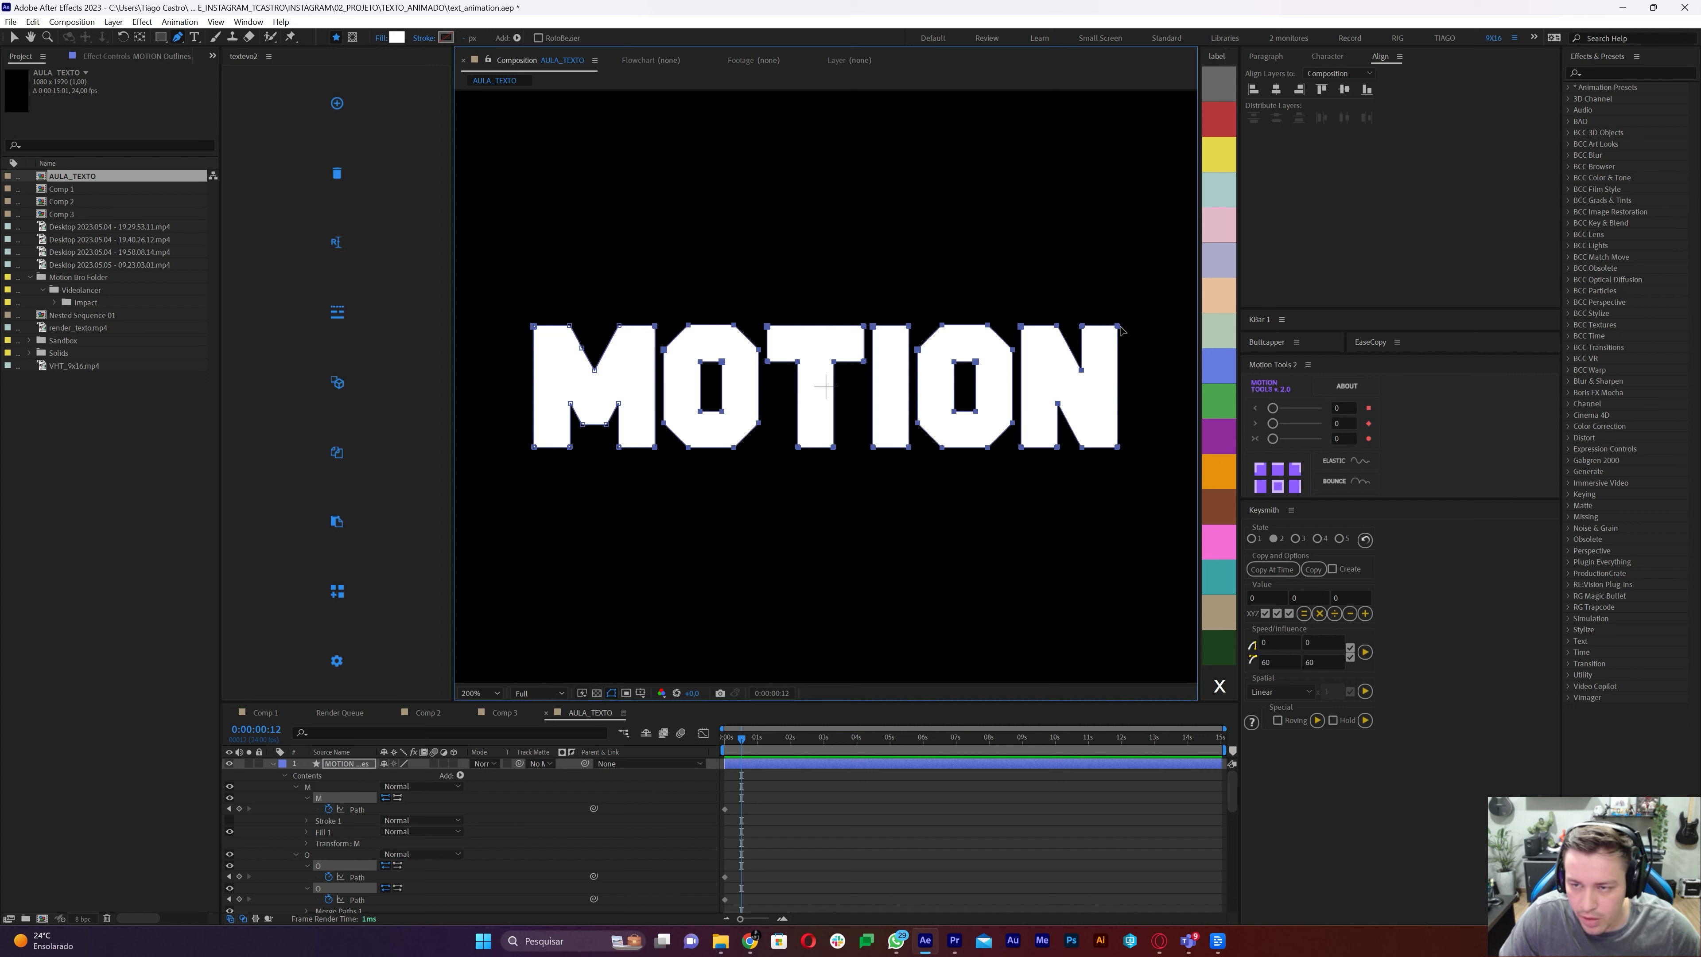
Move the selected path points horizontally to the right at 0:00:00:12, stretching the M's right leg, and check the motion
{"action": "key", "text": "ctrl+t"}
{"action": "key", "text": "comma"}
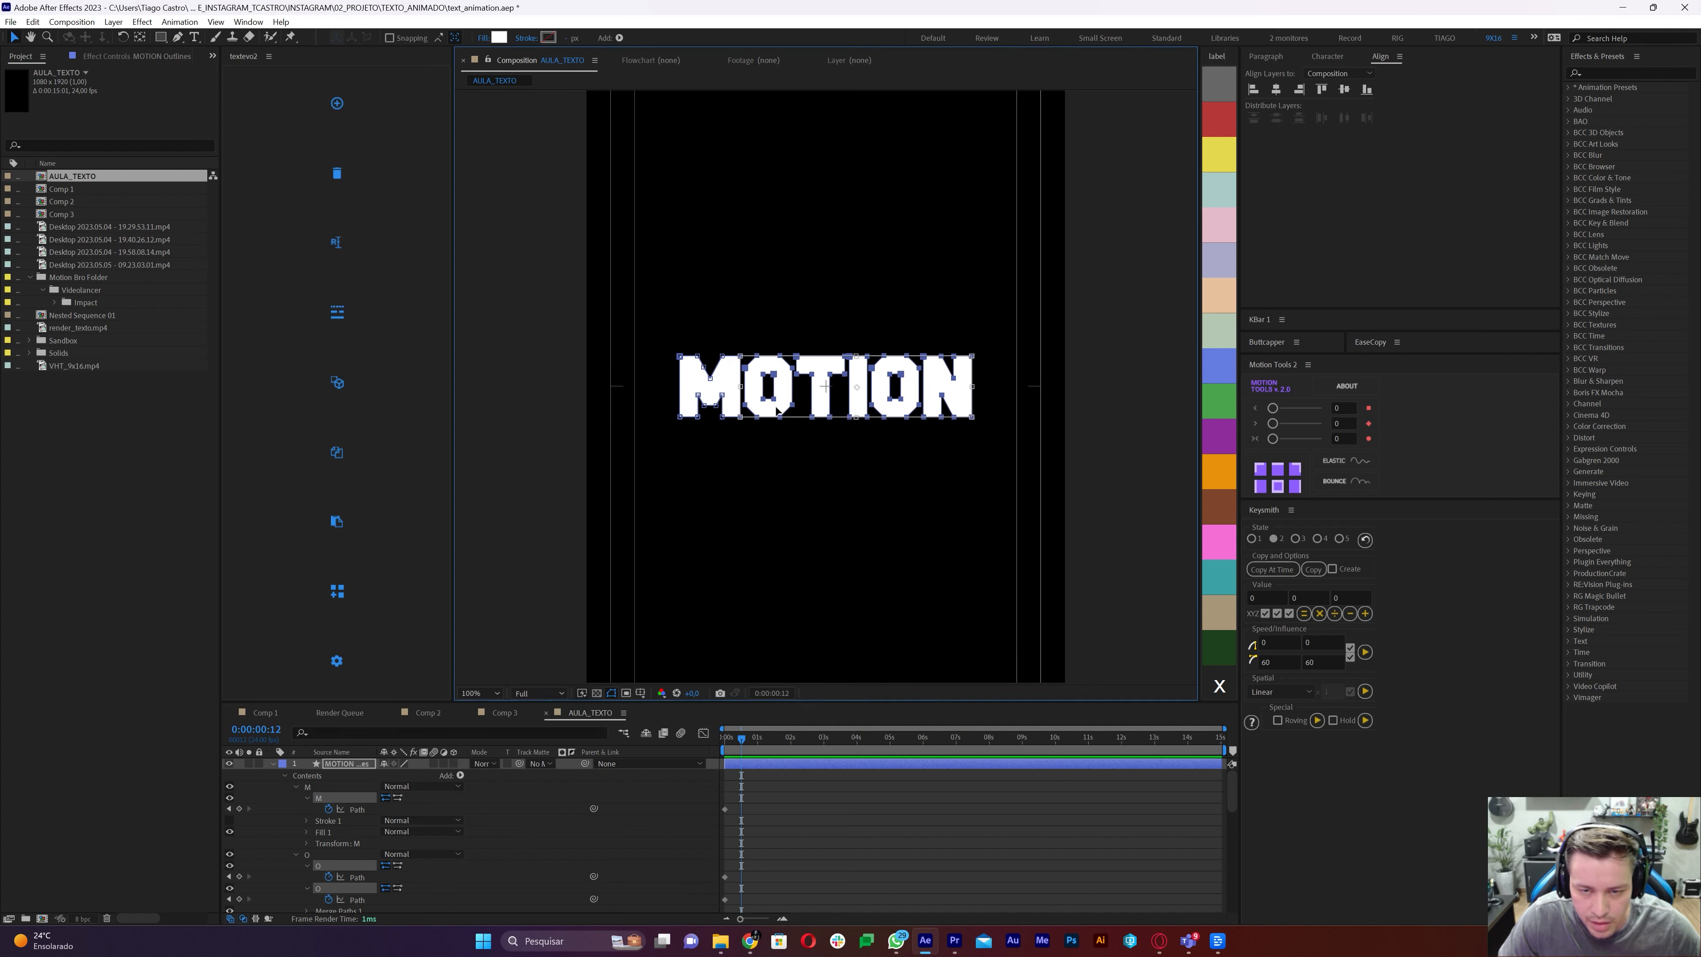
{"action": "left_click_drag", "start_coordinate": [777, 411], "coordinate": [846, 409]}
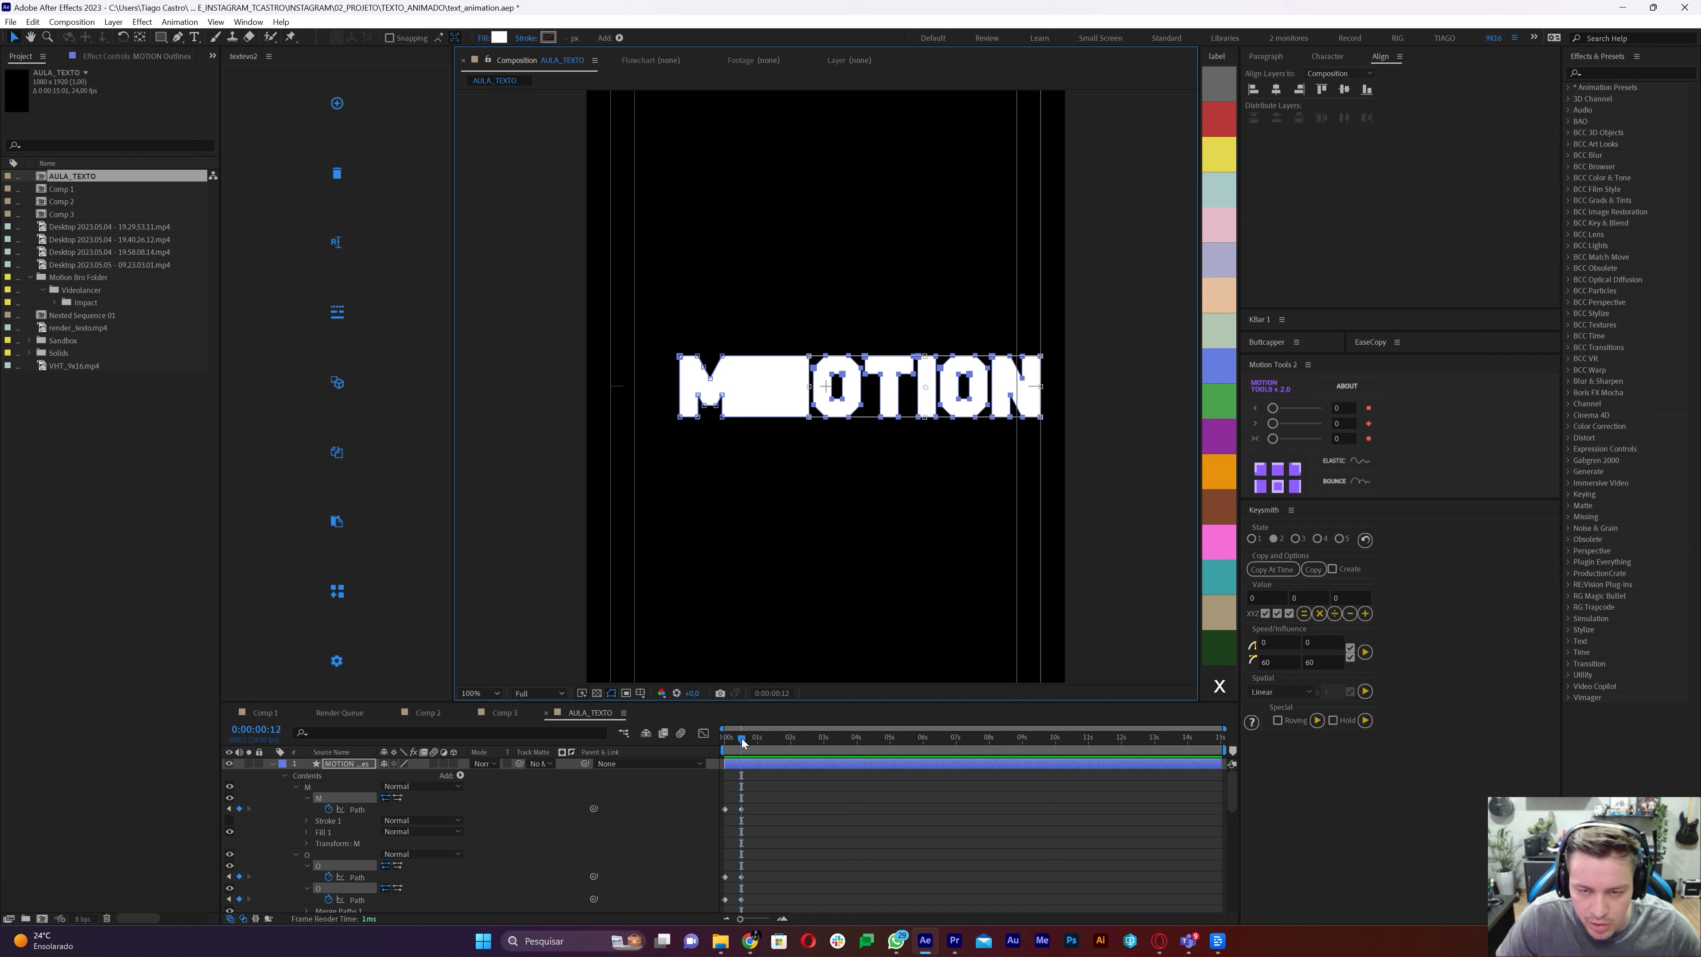
{"action": "mouse_move", "coordinate": [744, 737]}
{"action": "left_mouse_down"}
{"action": "mouse_move", "coordinate": [720, 745]}
{"action": "mouse_move", "coordinate": [736, 743]}
{"action": "left_mouse_up"}
{"action": "left_click", "coordinate": [756, 788]}
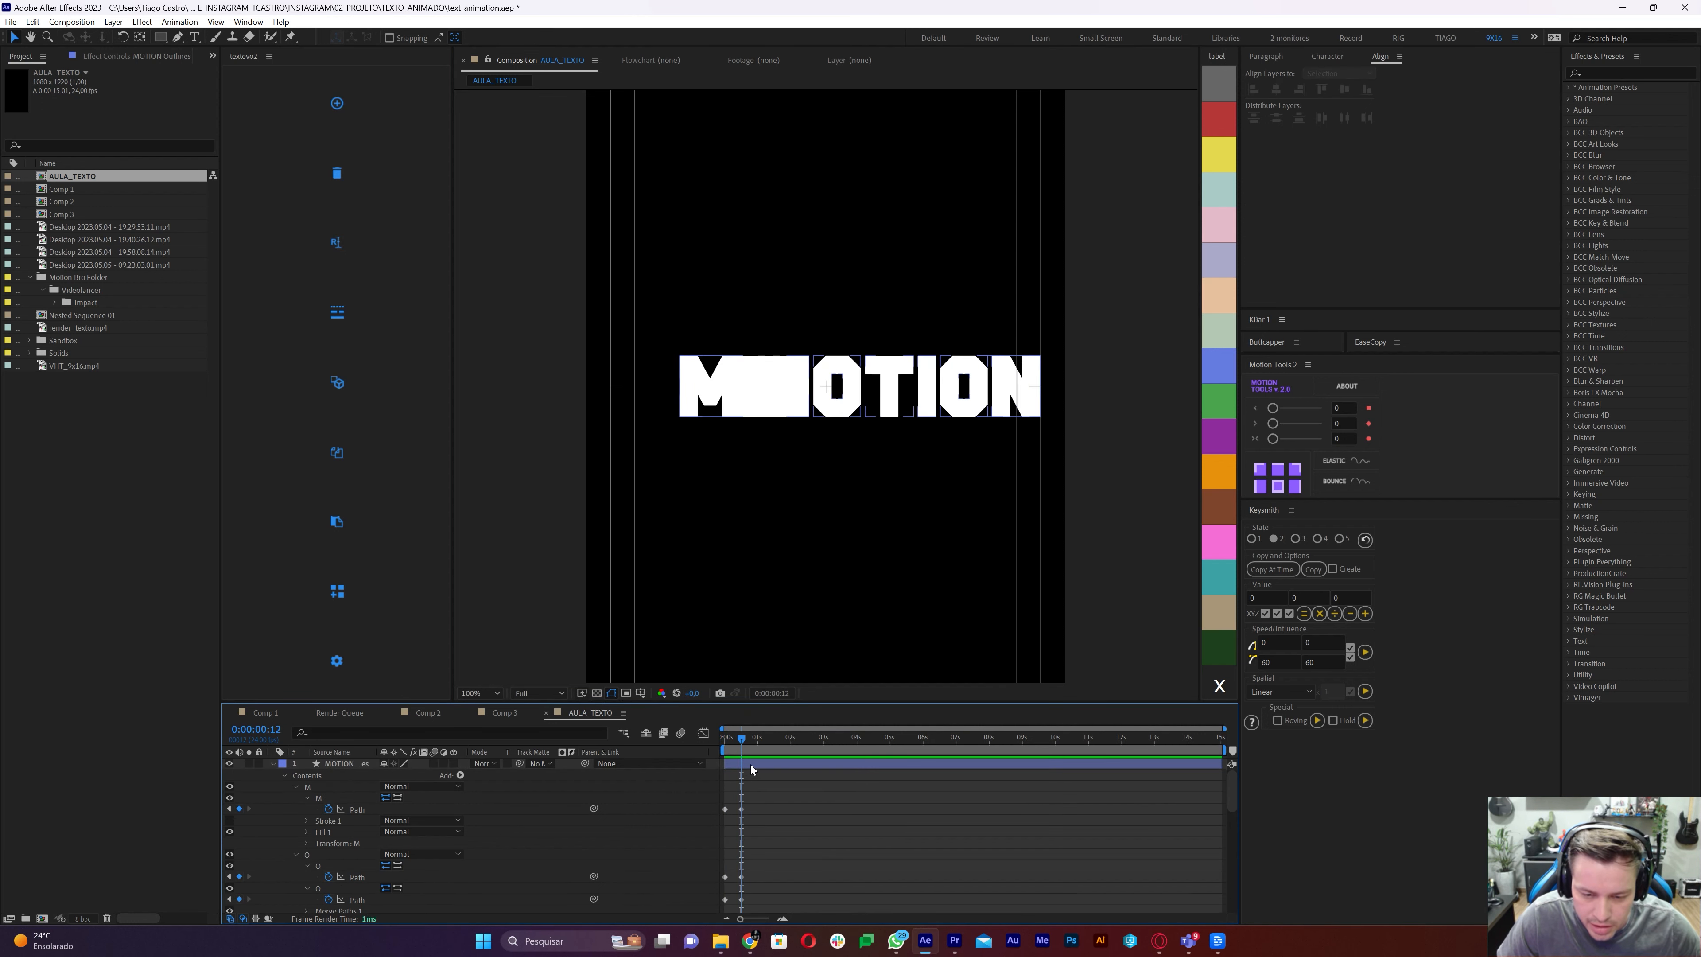
{"action": "left_click", "coordinate": [752, 766]}
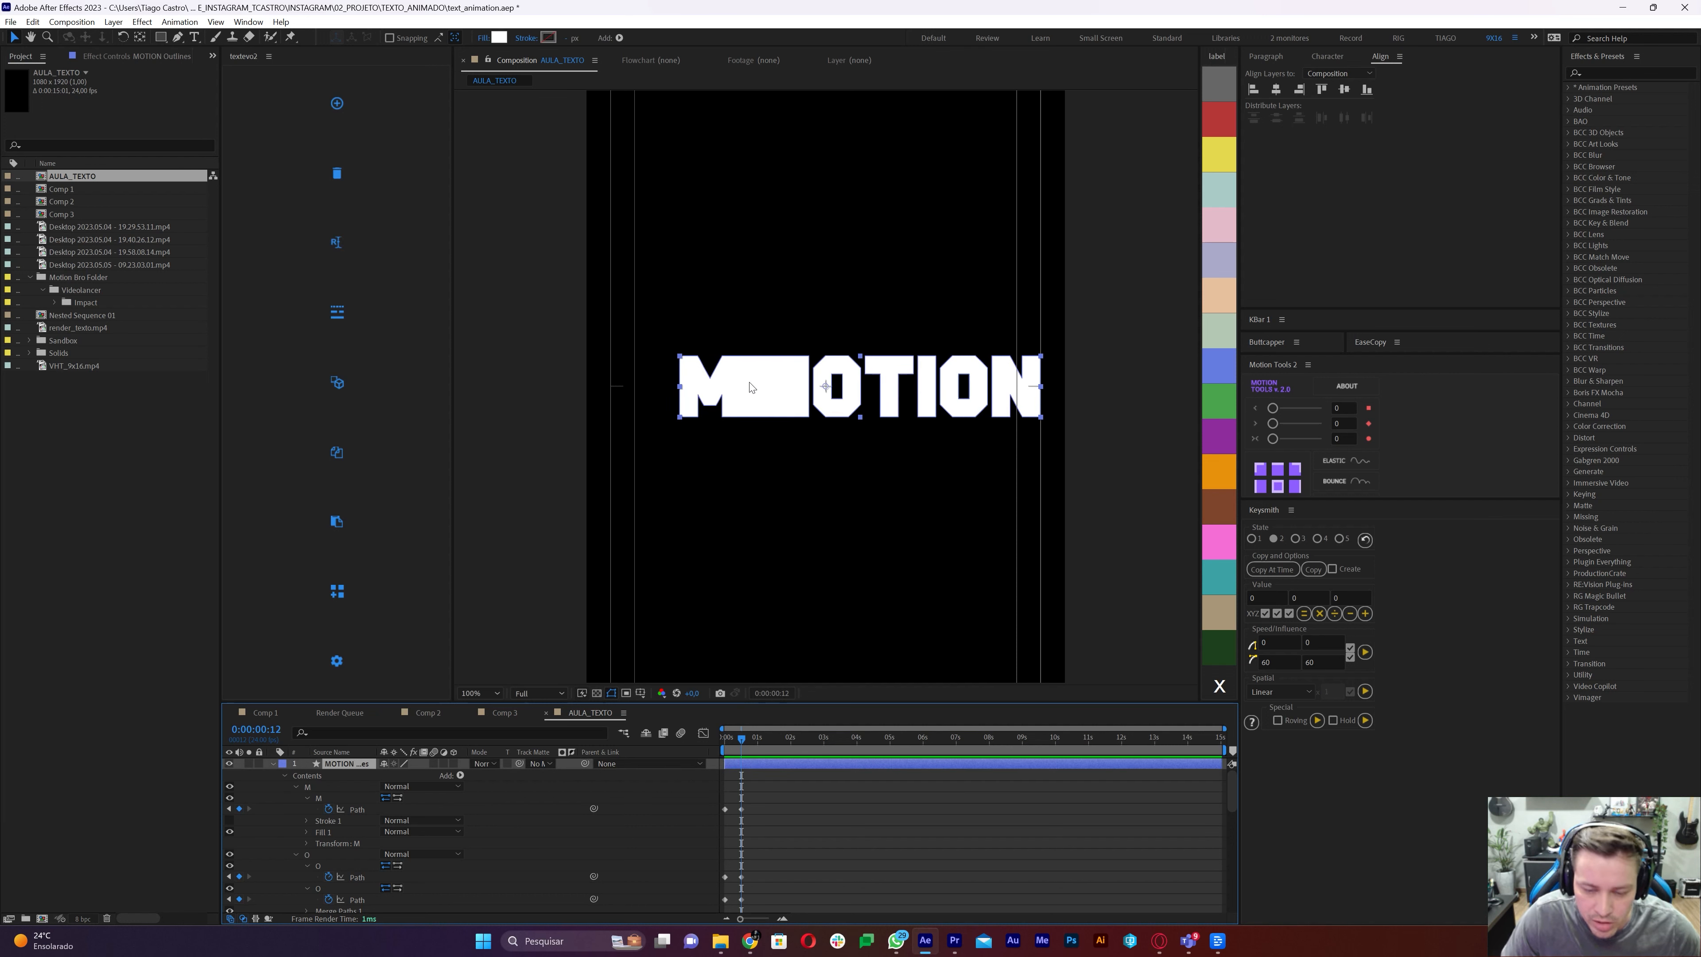
{"action": "key", "text": "shift+Page_Down"}
{"action": "key", "text": "shift+Page_Down"}
{"action": "key", "text": "shift+Page_Up"}
{"action": "key", "text": "shift+Page_Up"}
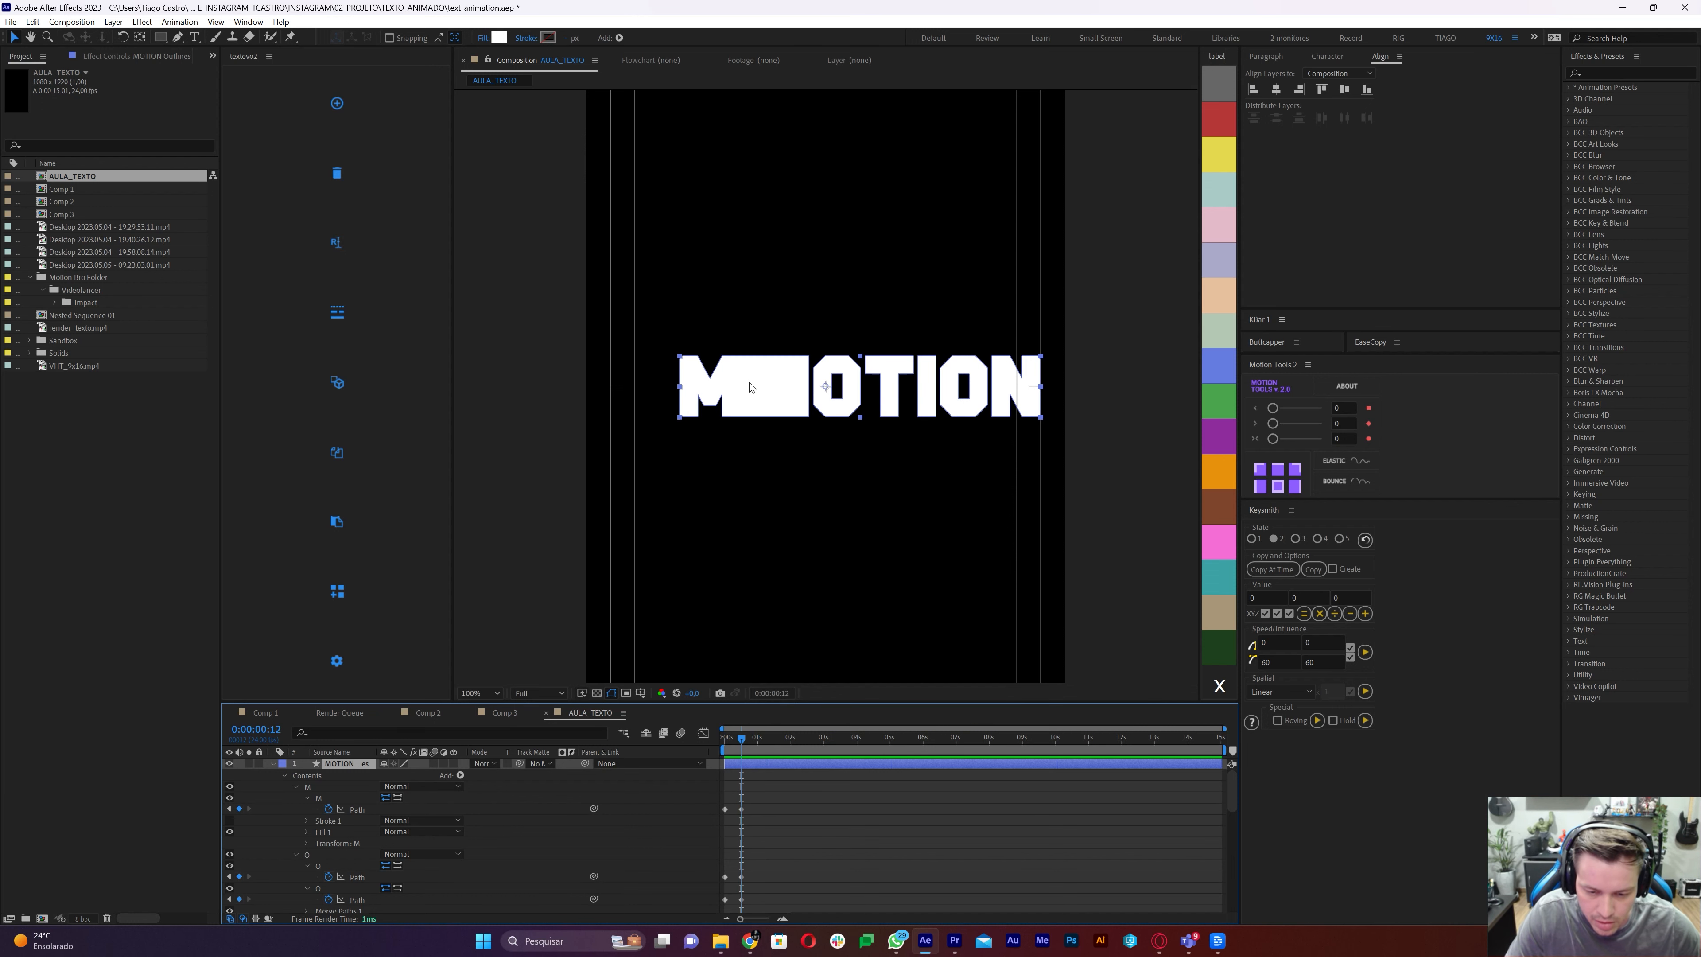
At 0:00:01:00, move the M's right edge, the first O and the T's left-side points back to the left, stretching the T
{"action": "key", "text": "shift+Page_Down"}
{"action": "key", "text": "Page_Down"}
{"action": "key", "text": "Page_Down"}
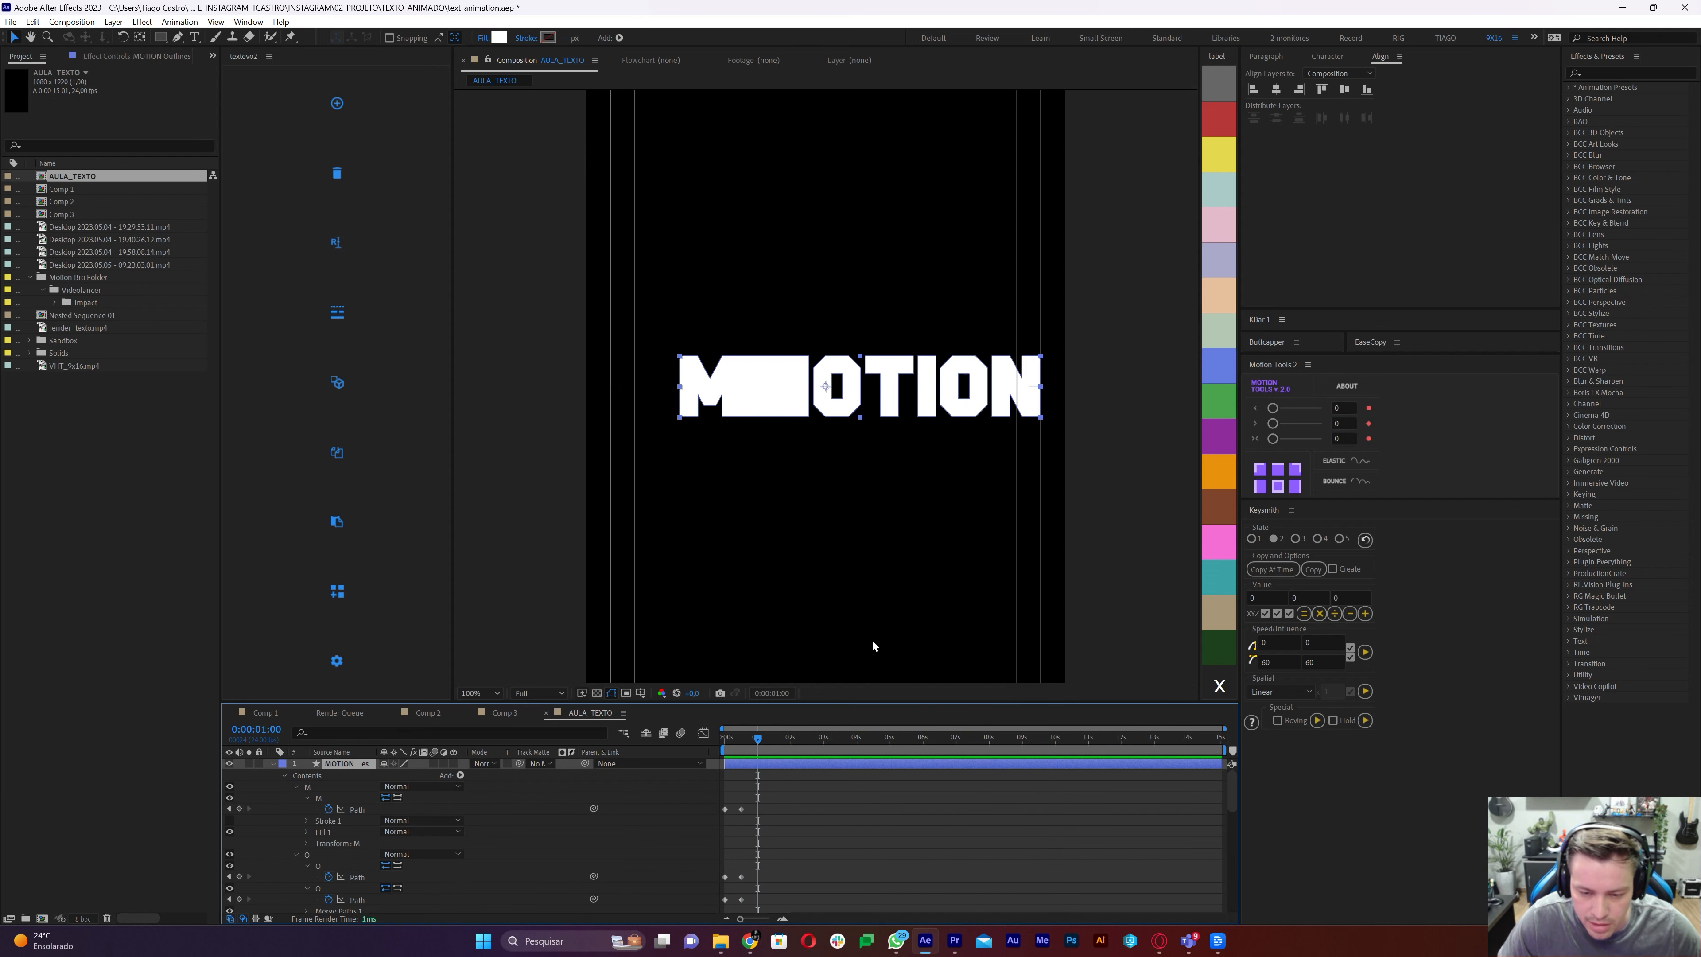
{"action": "key", "text": "g"}
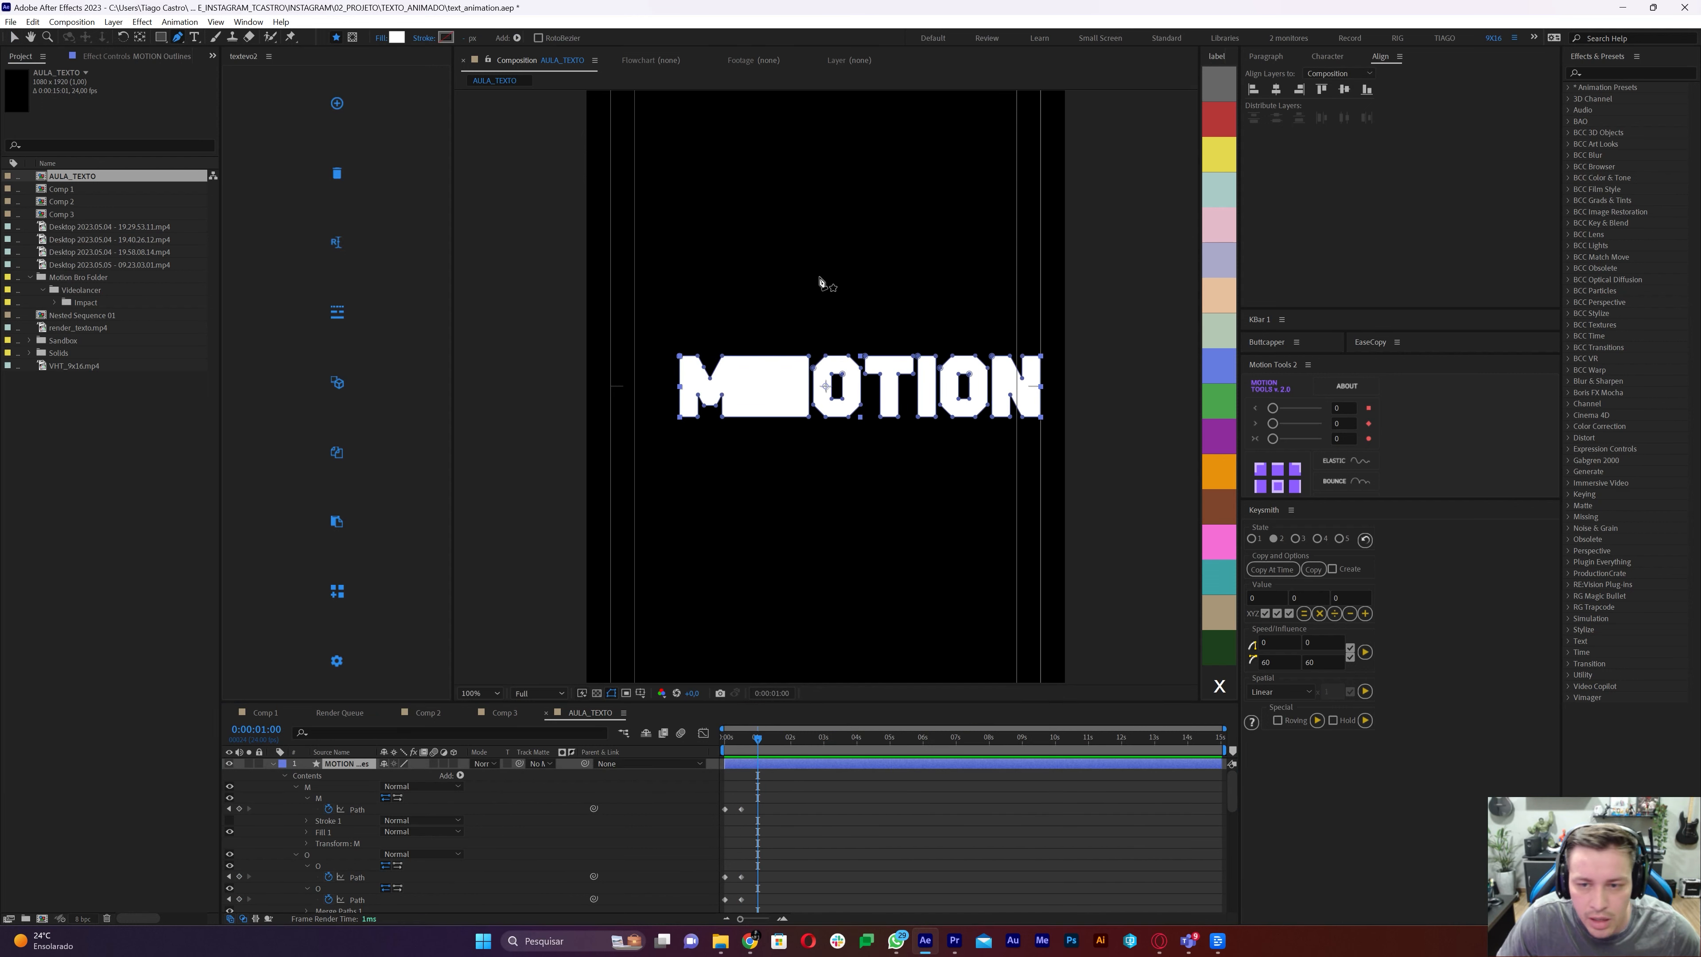
{"action": "key", "text": "period"}
{"action": "key", "text": "comma"}
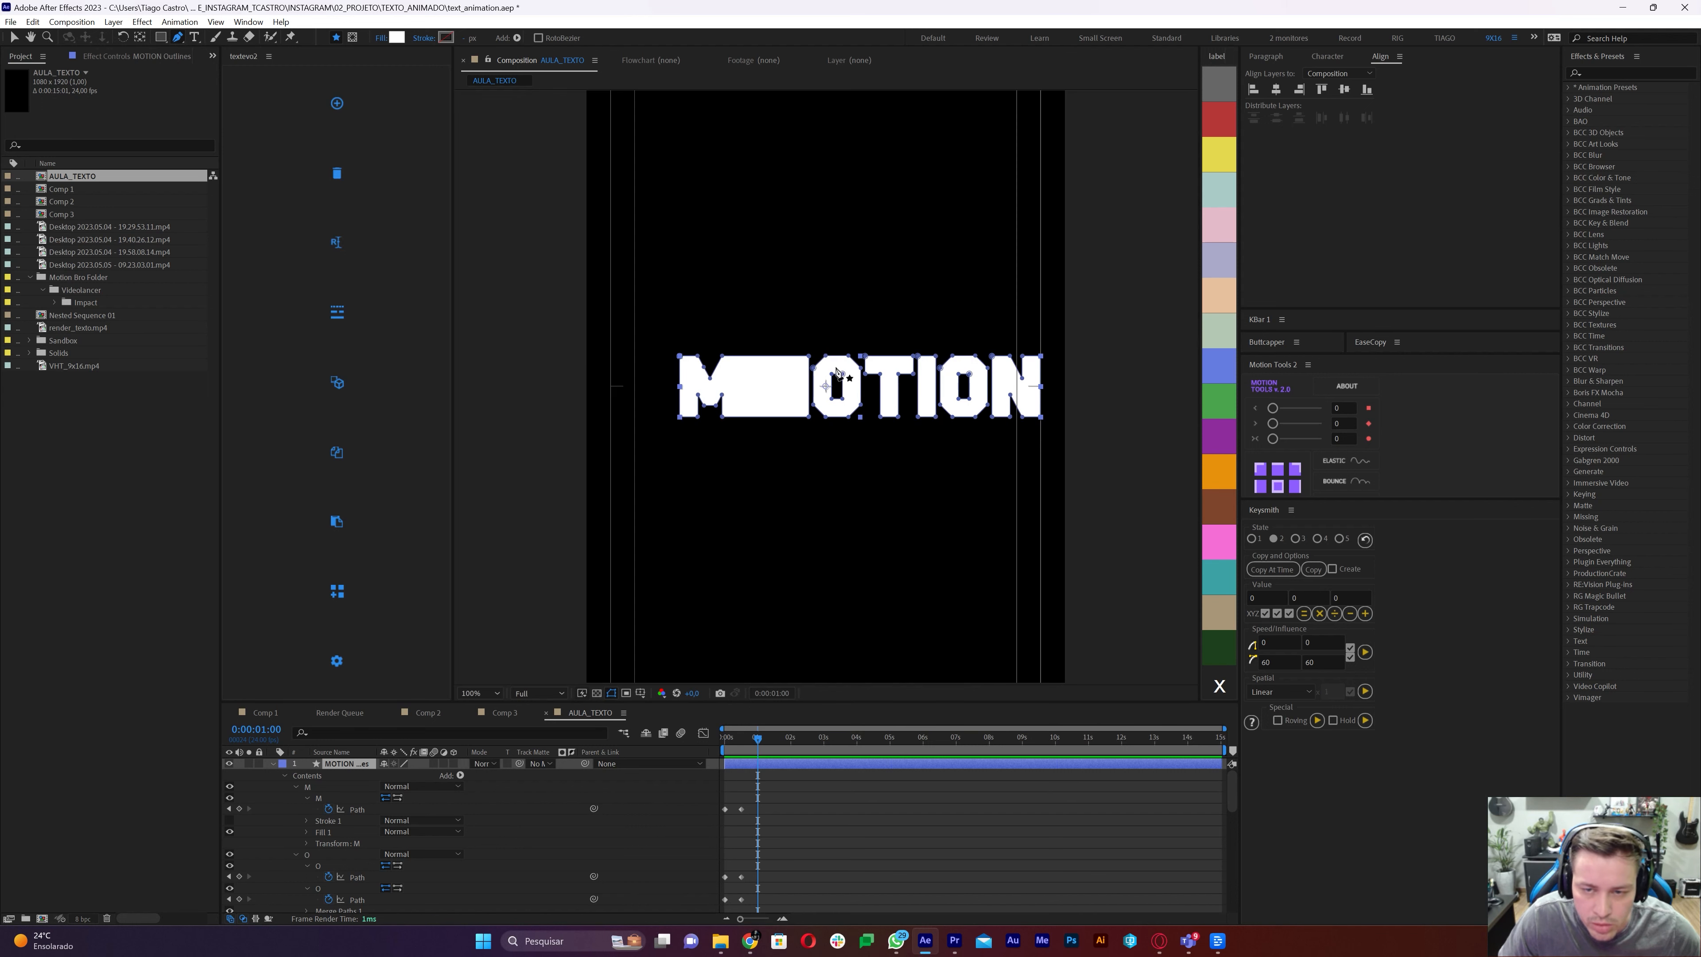
{"action": "left_click", "coordinate": [865, 374], "text": "ctrl"}
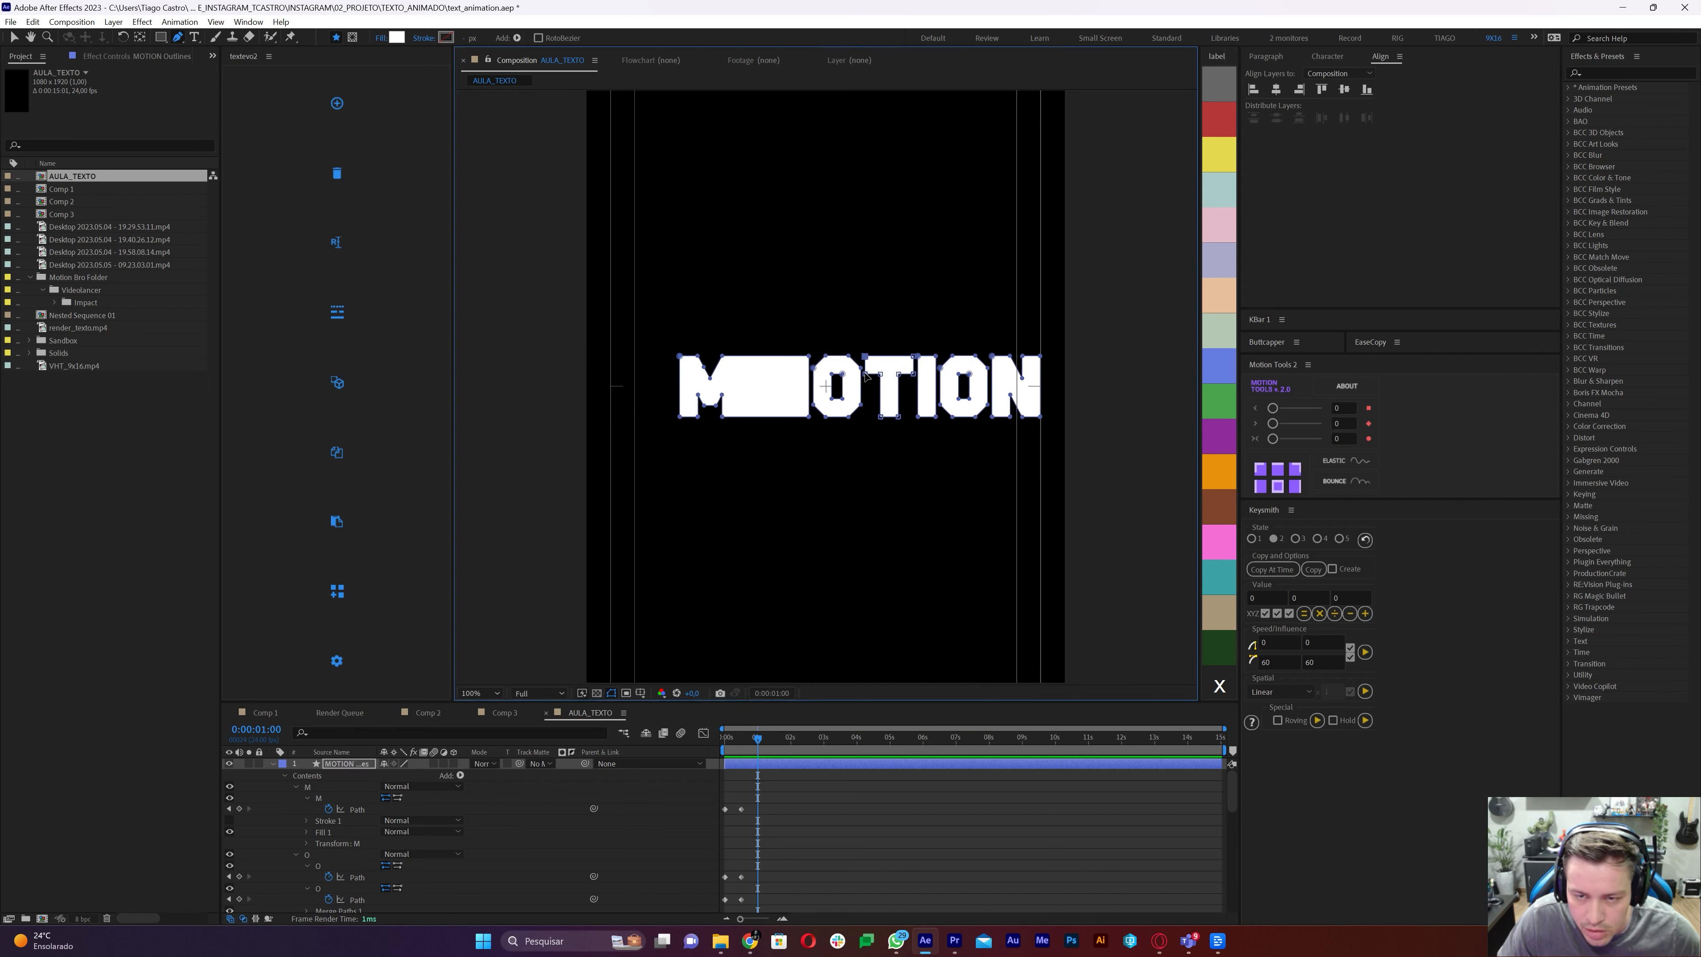
{"action": "left_click_drag", "start_coordinate": [796, 344], "coordinate": [785, 404]}
{"action": "key", "text": "v"}
{"action": "double_click", "coordinate": [852, 396]}
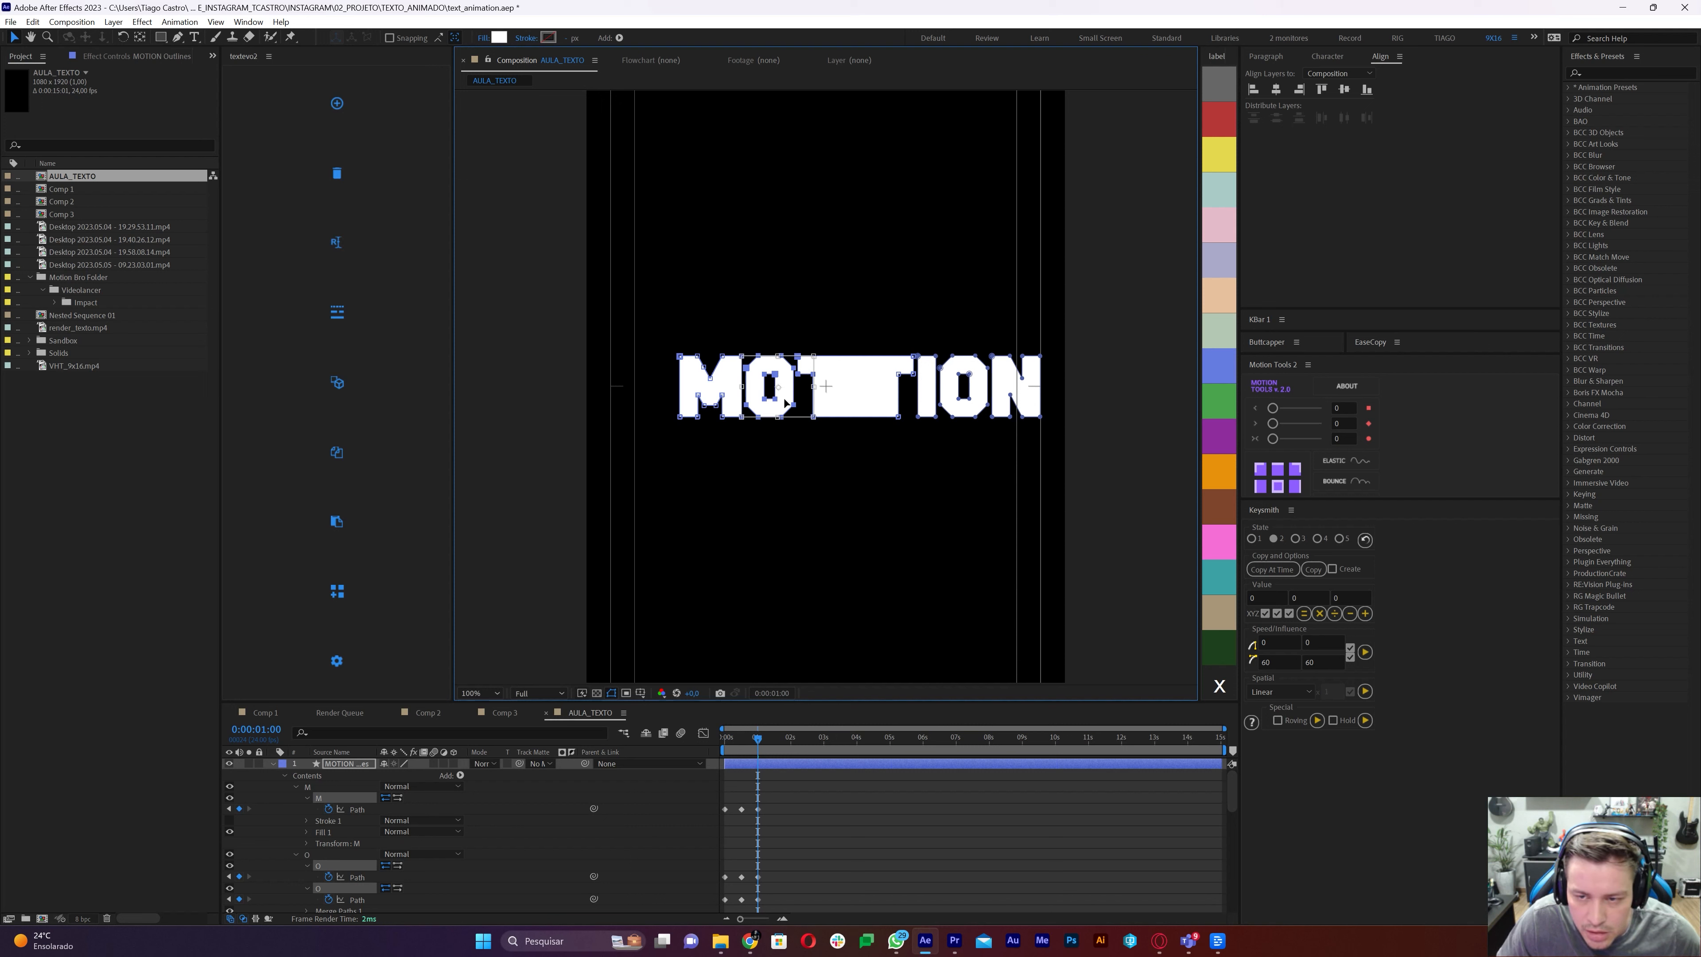
{"action": "left_click", "coordinate": [786, 782]}
{"action": "mouse_move", "coordinate": [755, 744]}
{"action": "left_mouse_down"}
{"action": "mouse_move", "coordinate": [712, 743]}
{"action": "mouse_move", "coordinate": [754, 748]}
{"action": "left_mouse_up"}
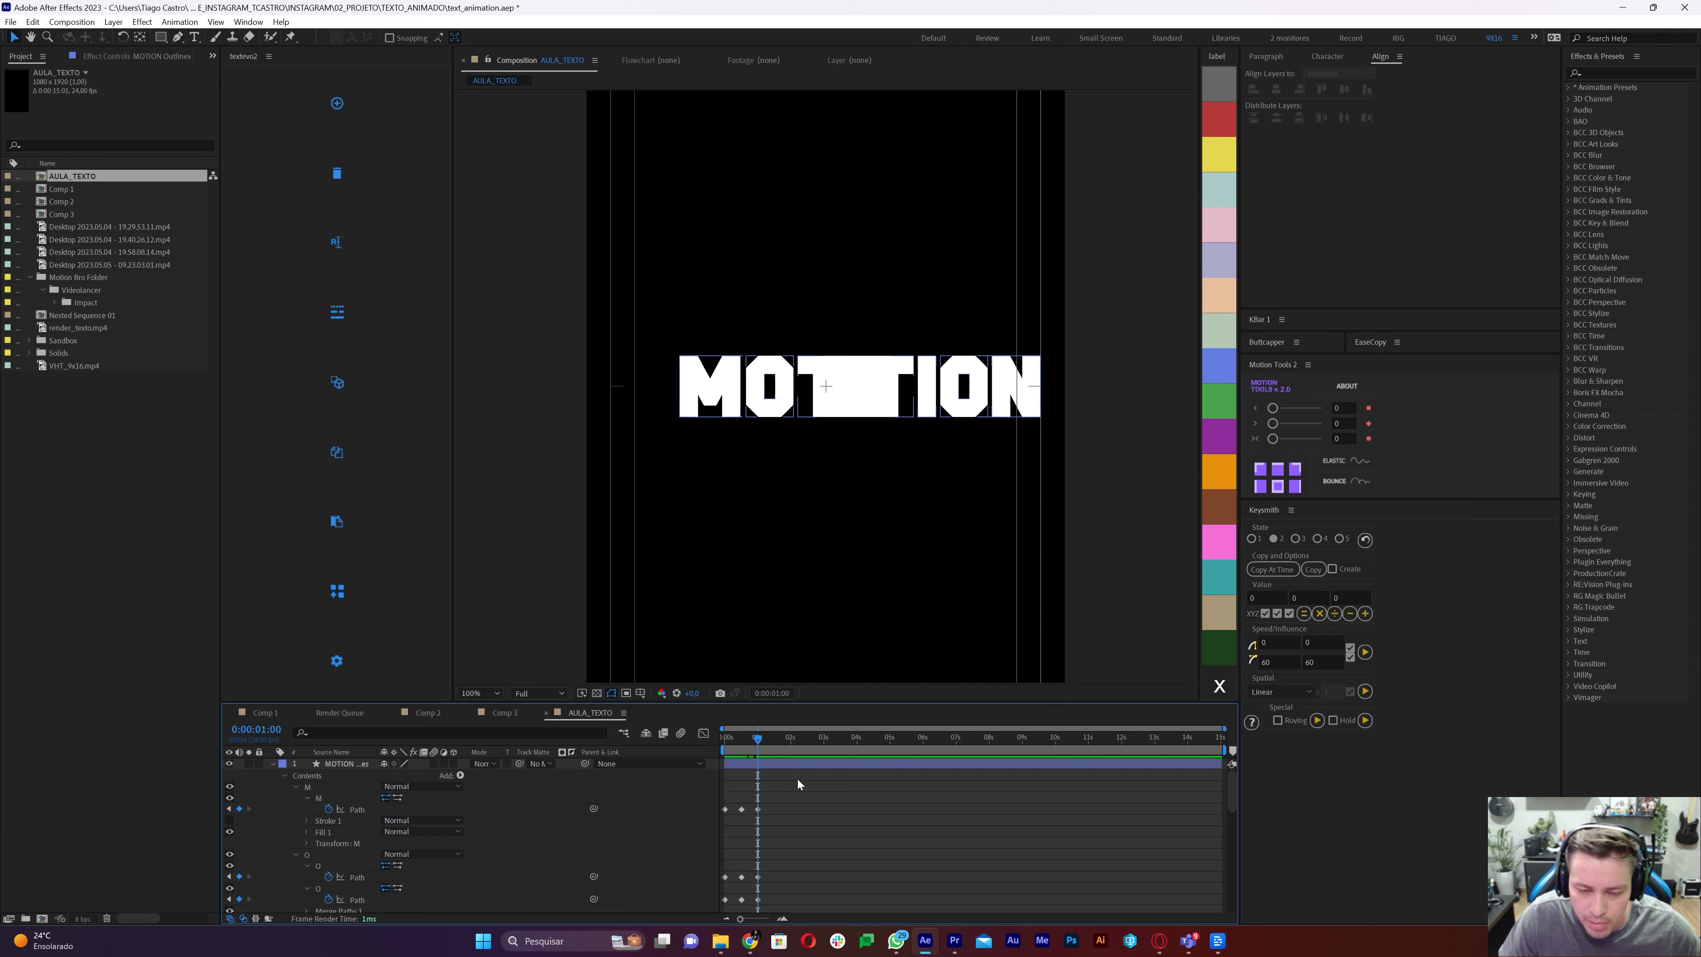
At 0:00:01:12, move the T's right-side points and all points of the letters I, O and N left to restore the word
{"action": "left_click", "coordinate": [760, 766]}
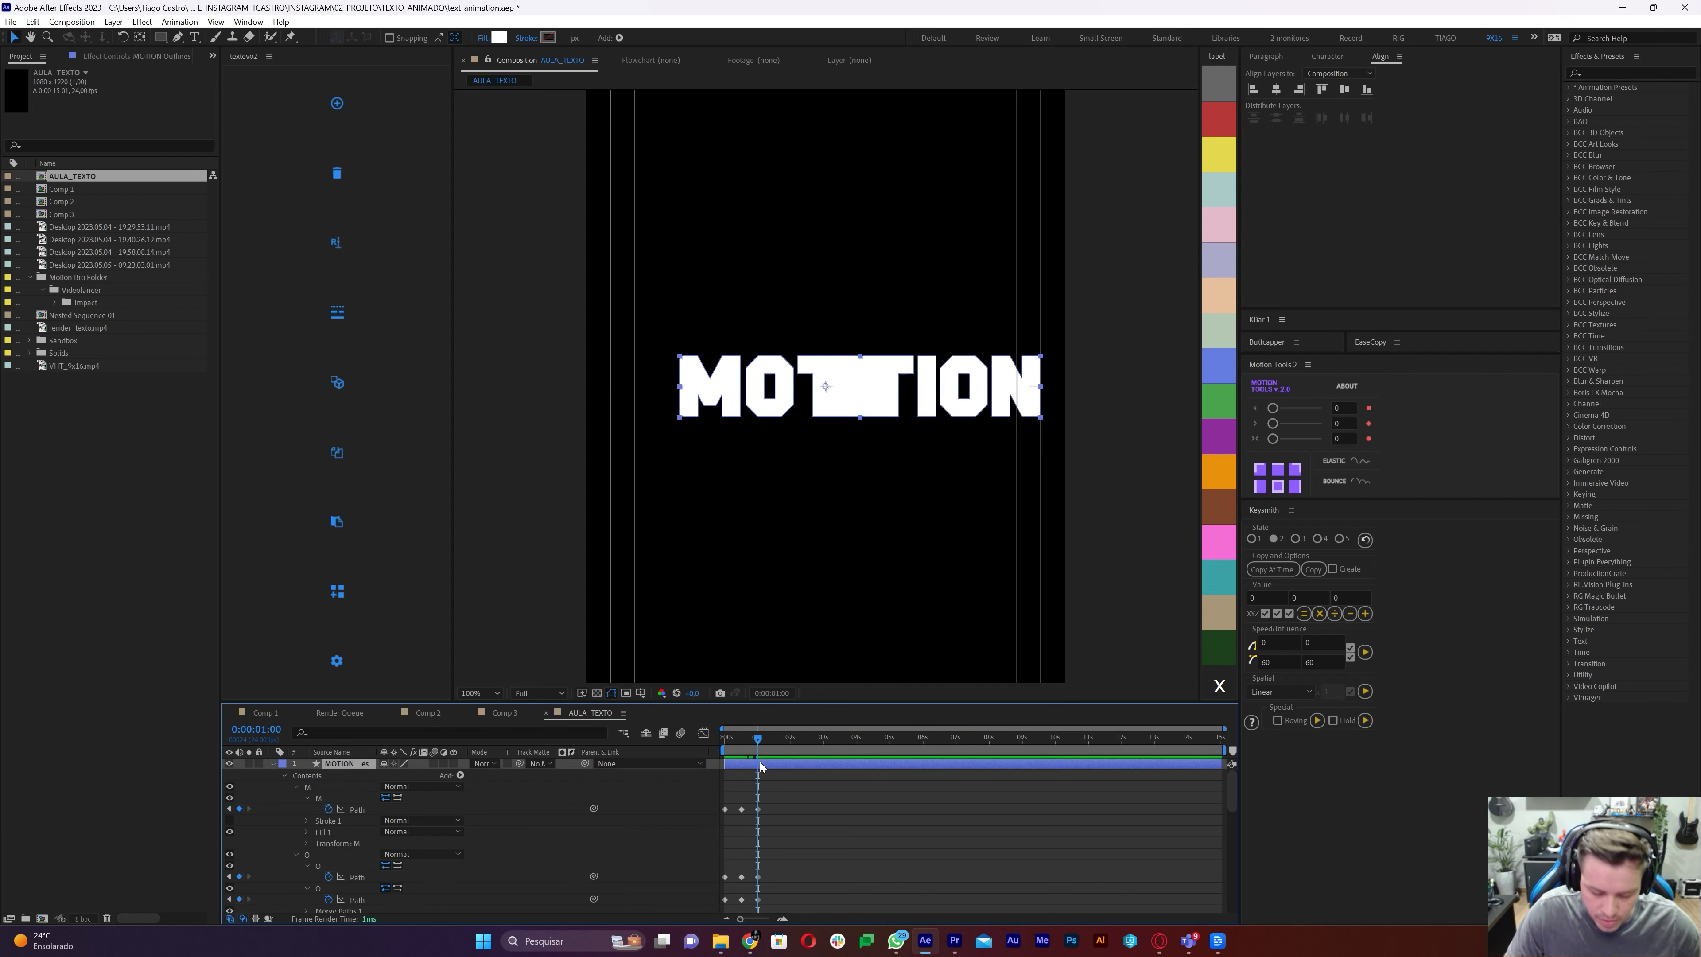
{"action": "key", "text": "shift+Page_Down"}
{"action": "key", "text": "Page_Down"}
{"action": "key", "text": "Page_Down"}
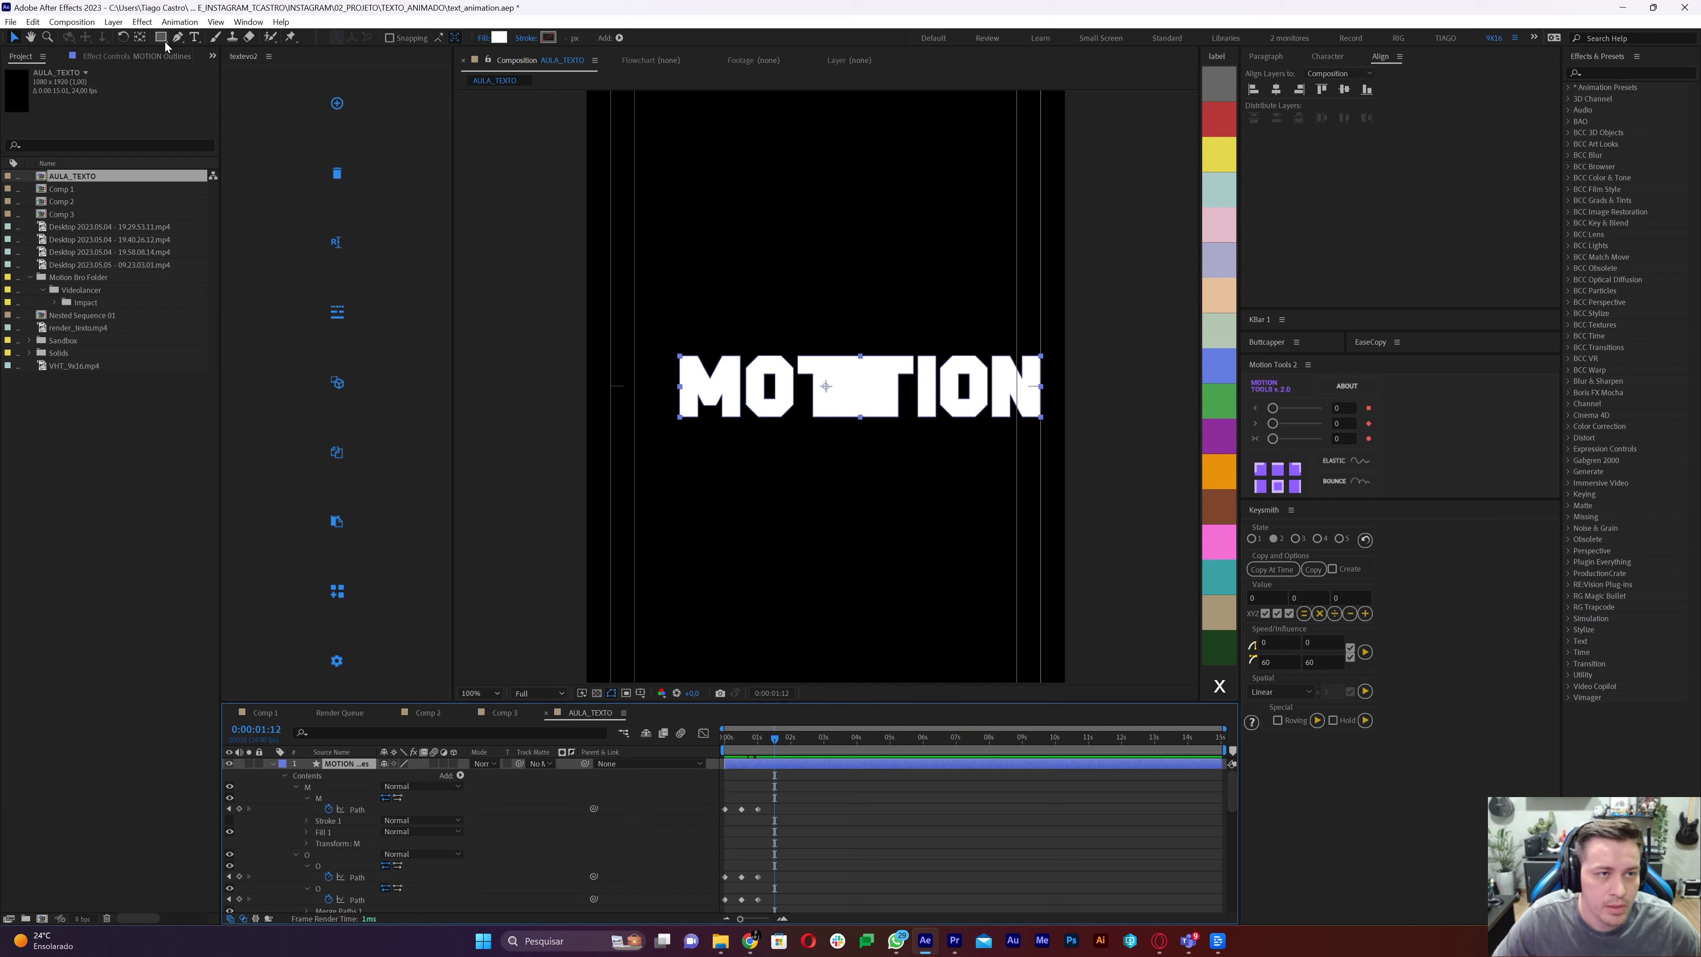
{"action": "left_click", "coordinate": [179, 39]}
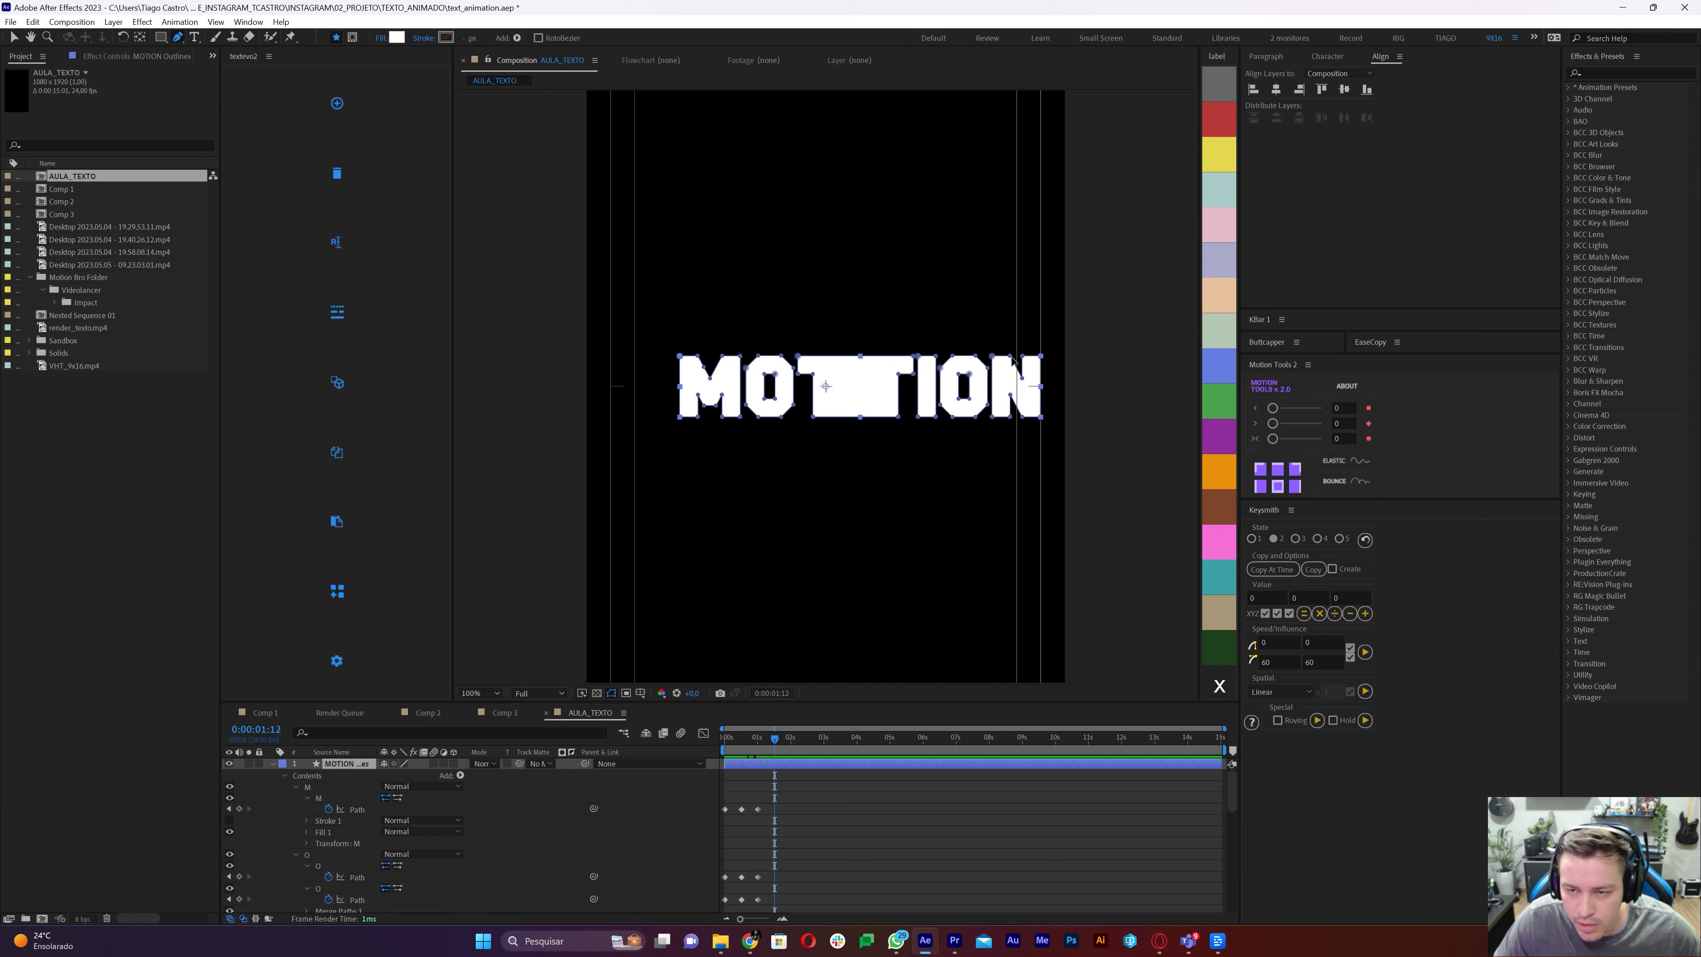
{"action": "left_click", "coordinate": [1040, 355]}
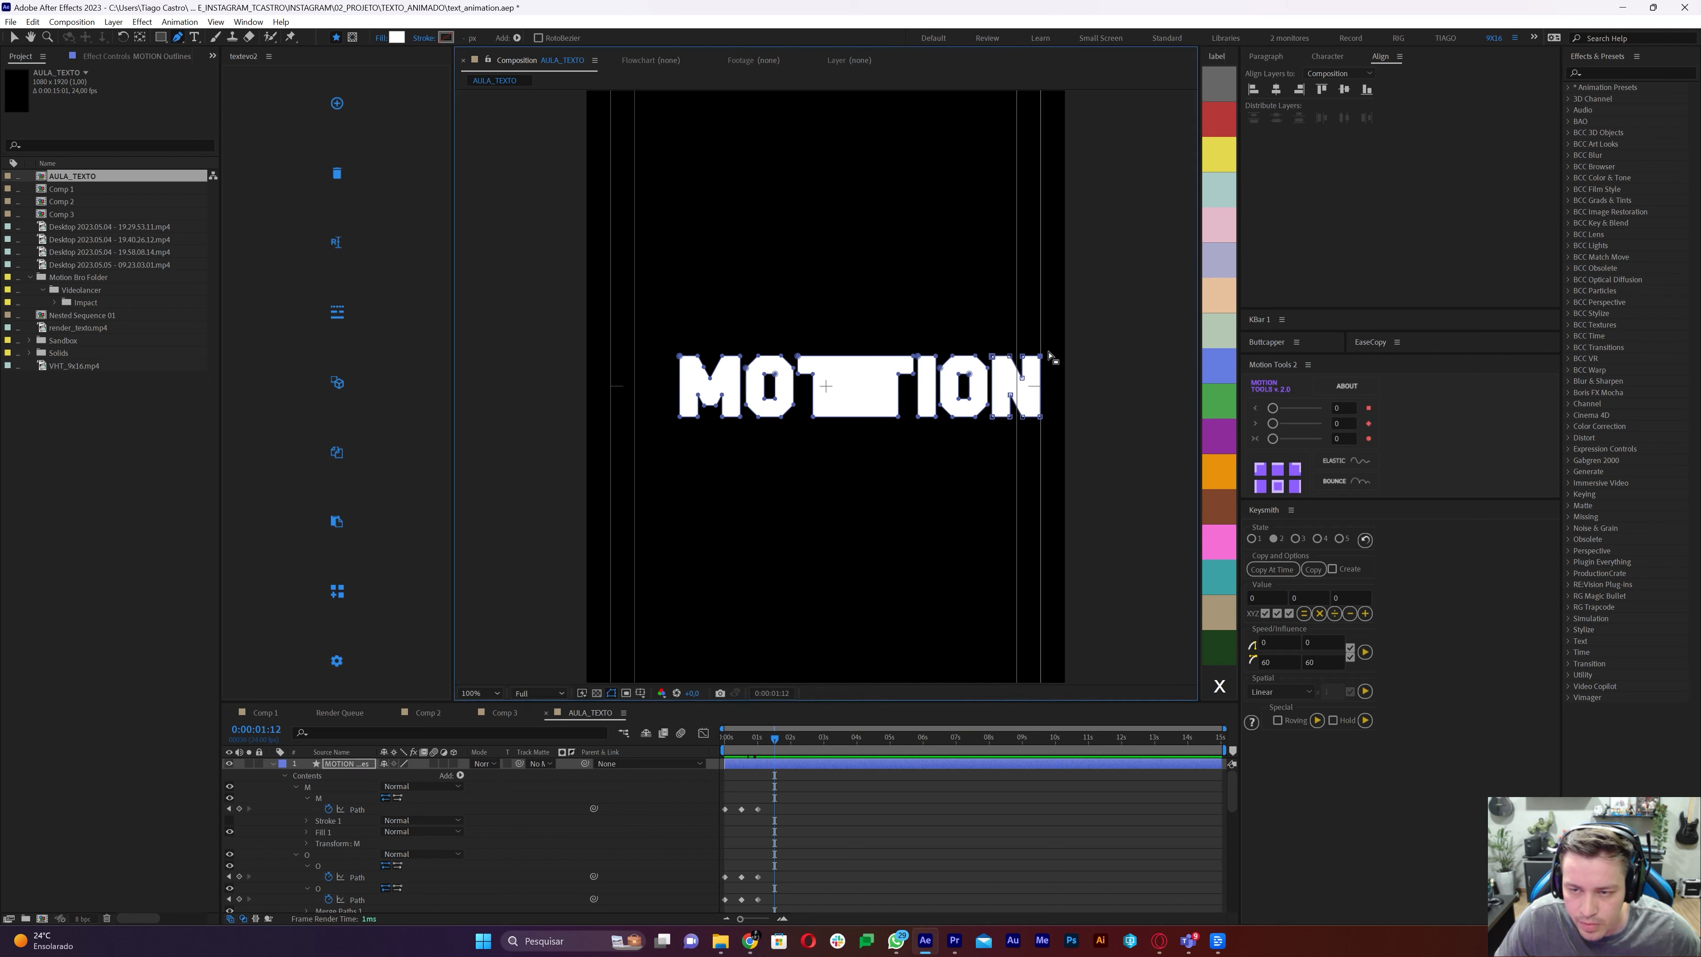
{"action": "left_click_drag", "start_coordinate": [1049, 350], "coordinate": [842, 402]}
{"action": "key", "text": "v"}
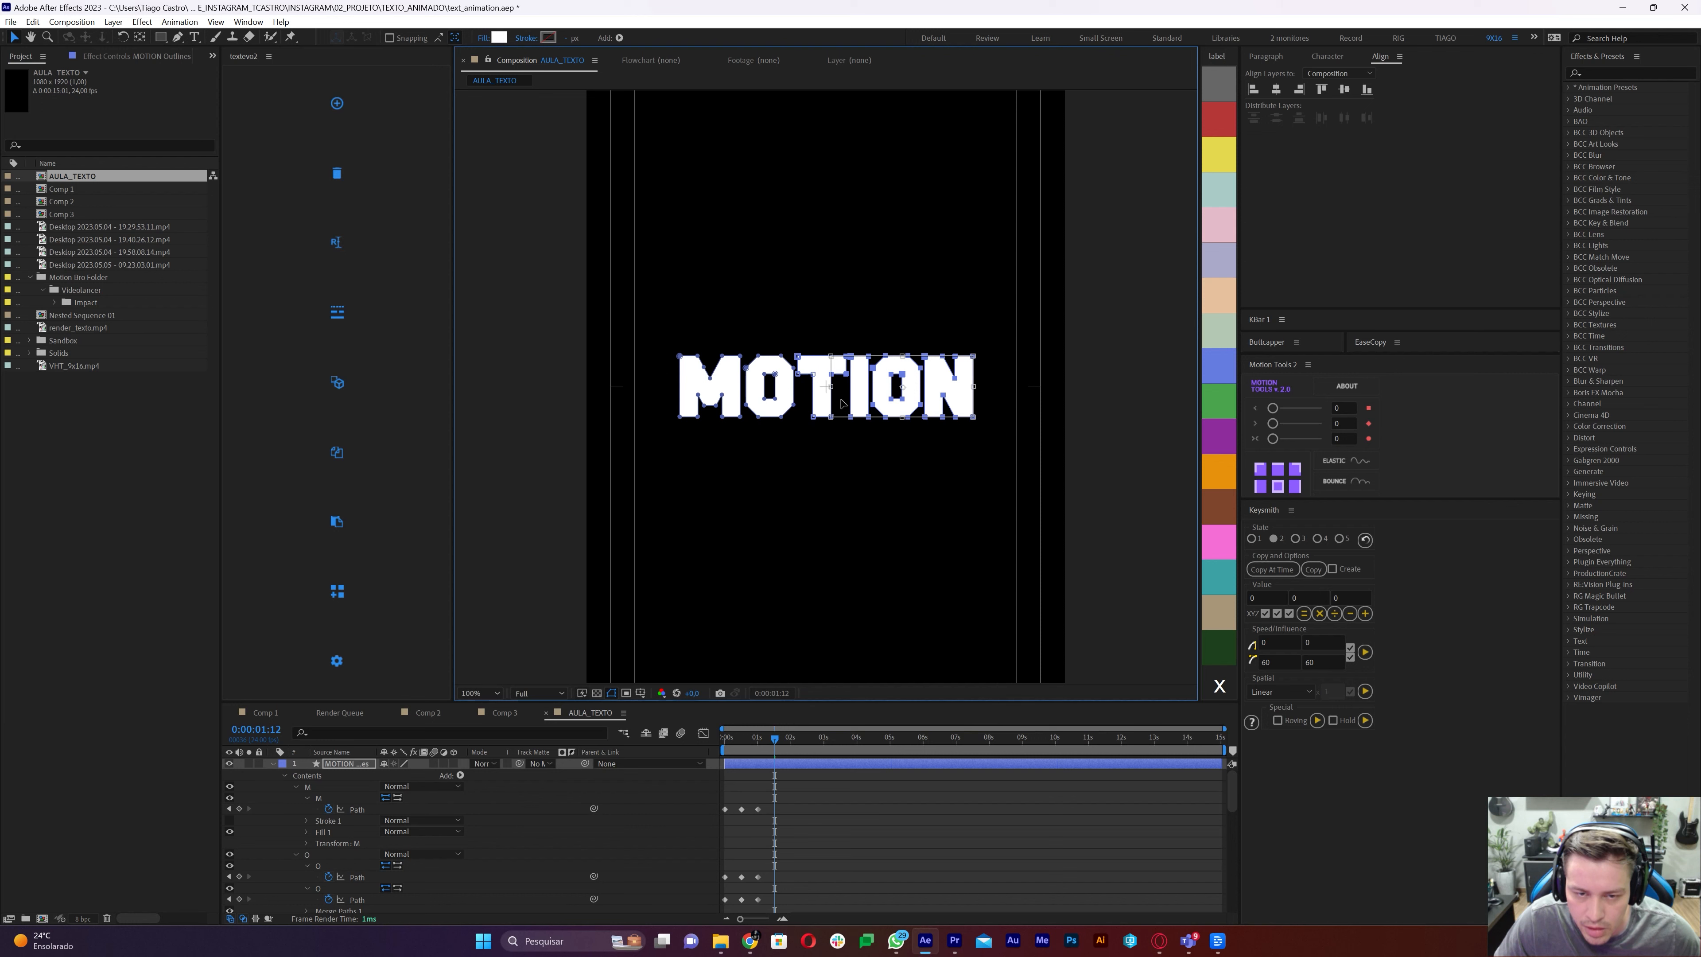
{"action": "left_click", "coordinate": [841, 798]}
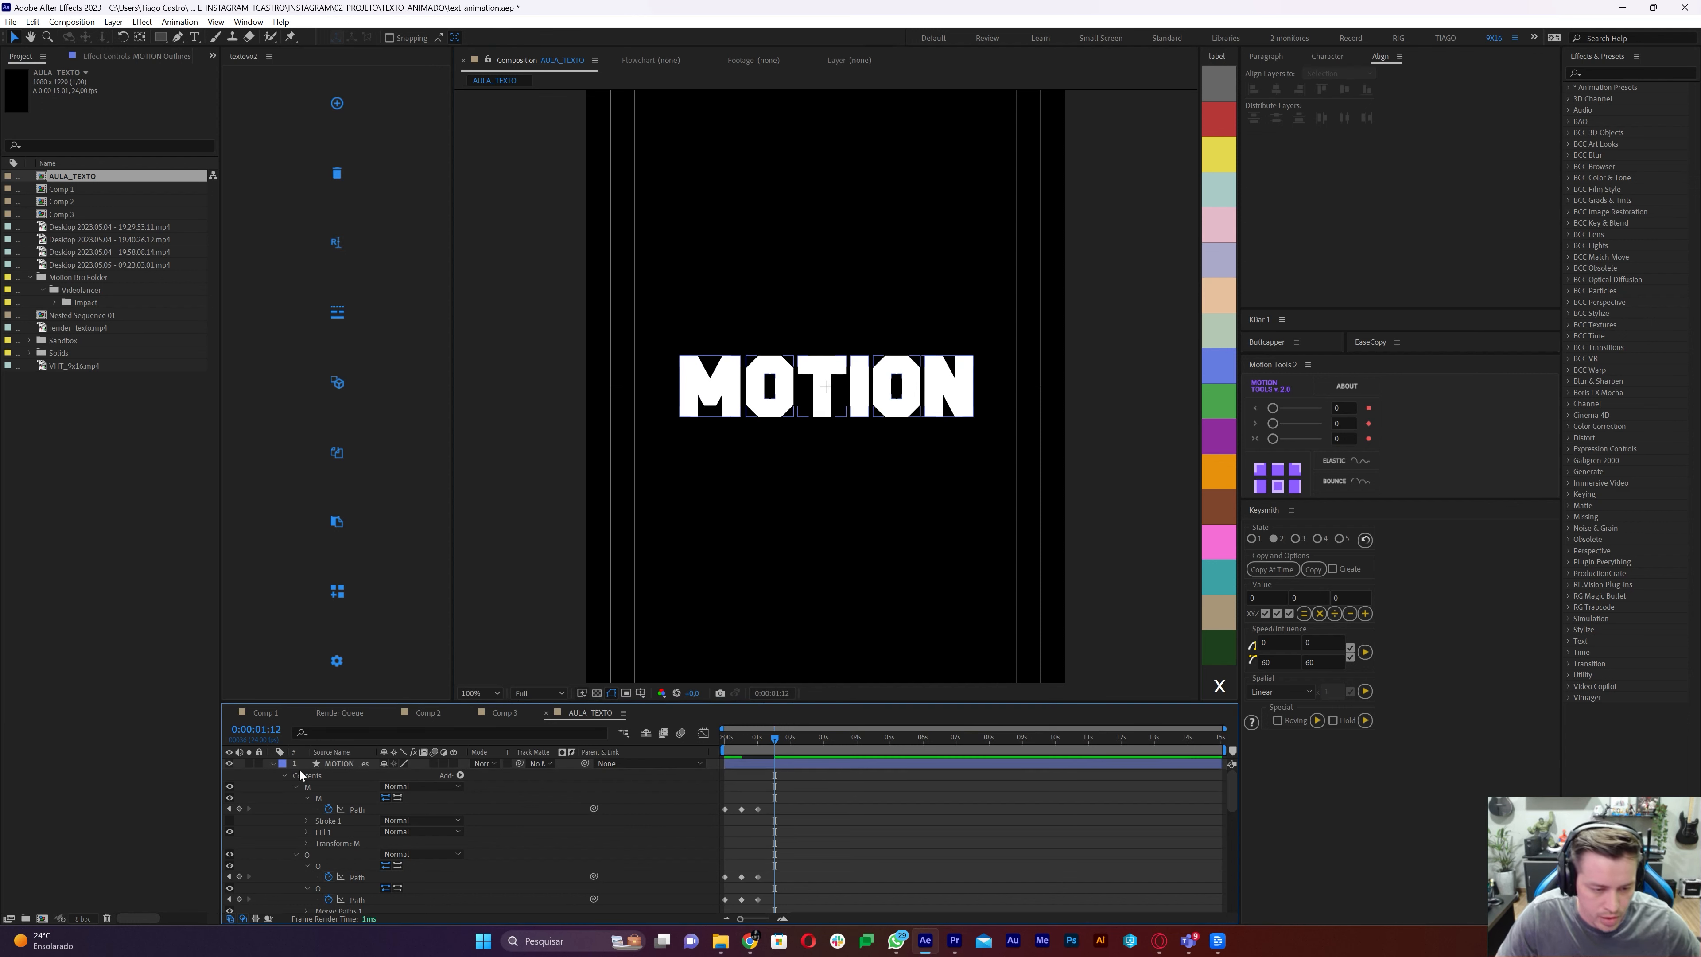
Apply a red Fill effect to the original MOTION text layer as an alignment reference
{"action": "left_click", "coordinate": [301, 840]}
{"action": "scroll", "coordinate": [301, 841], "scroll_direction": "down", "scroll_amount": 5}
{"action": "left_click", "coordinate": [341, 908]}
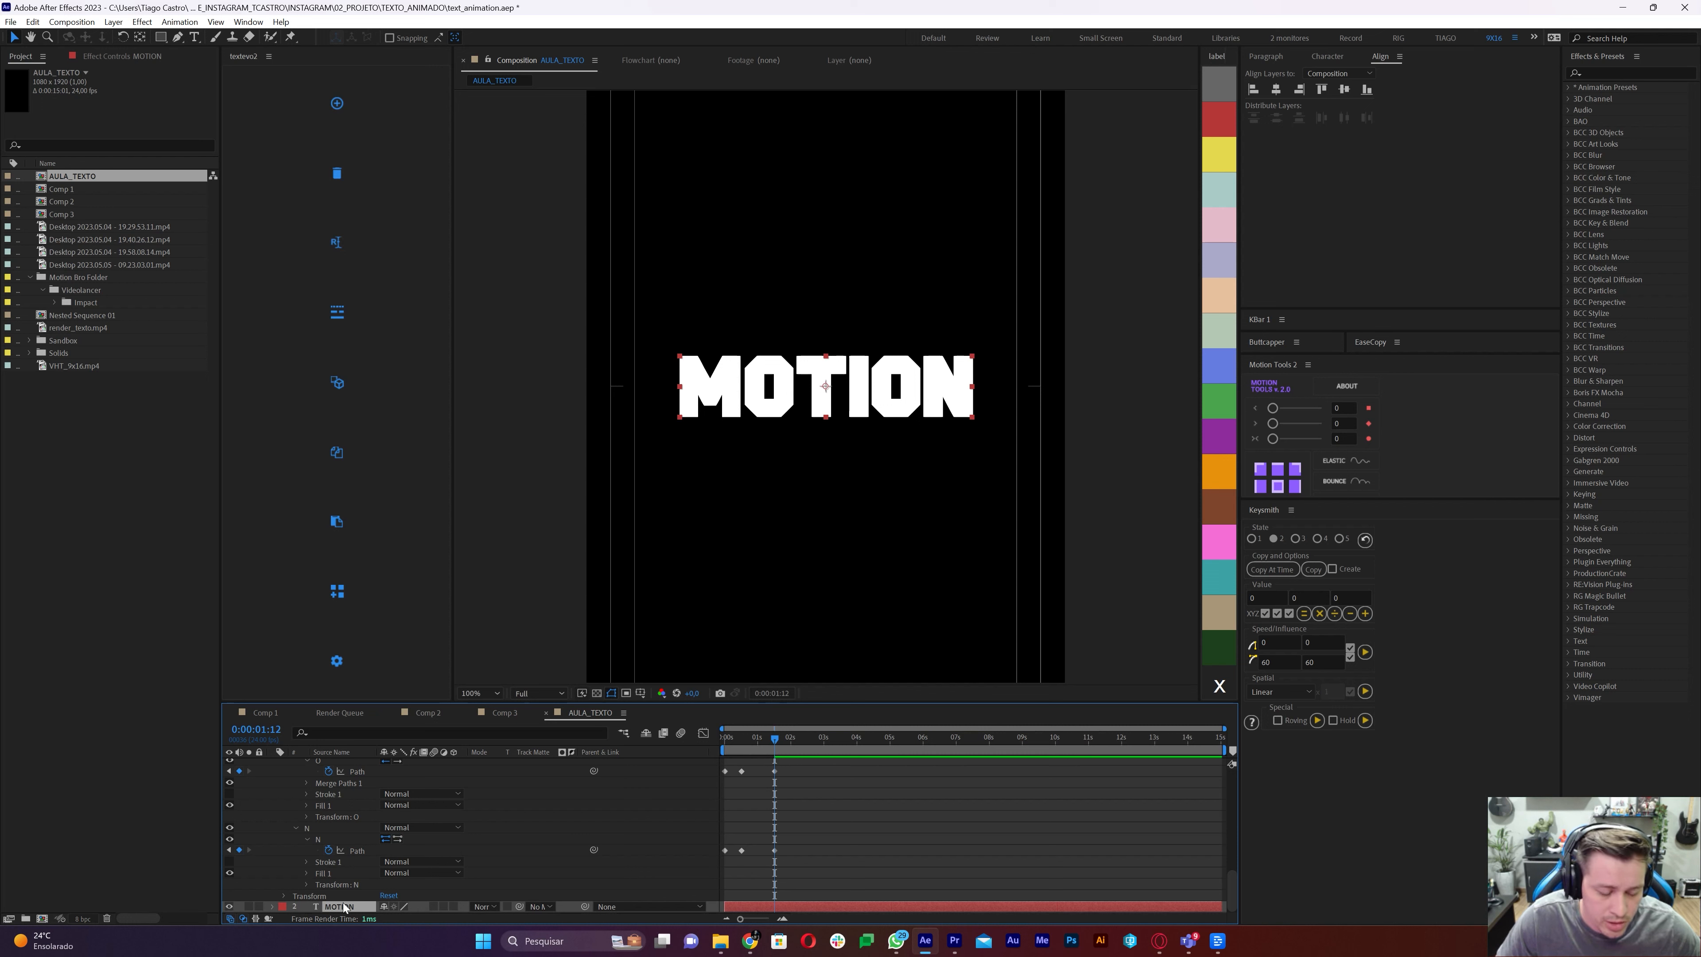
{"action": "key", "text": "ctrl+space"}
{"action": "type", "text": "fil"}
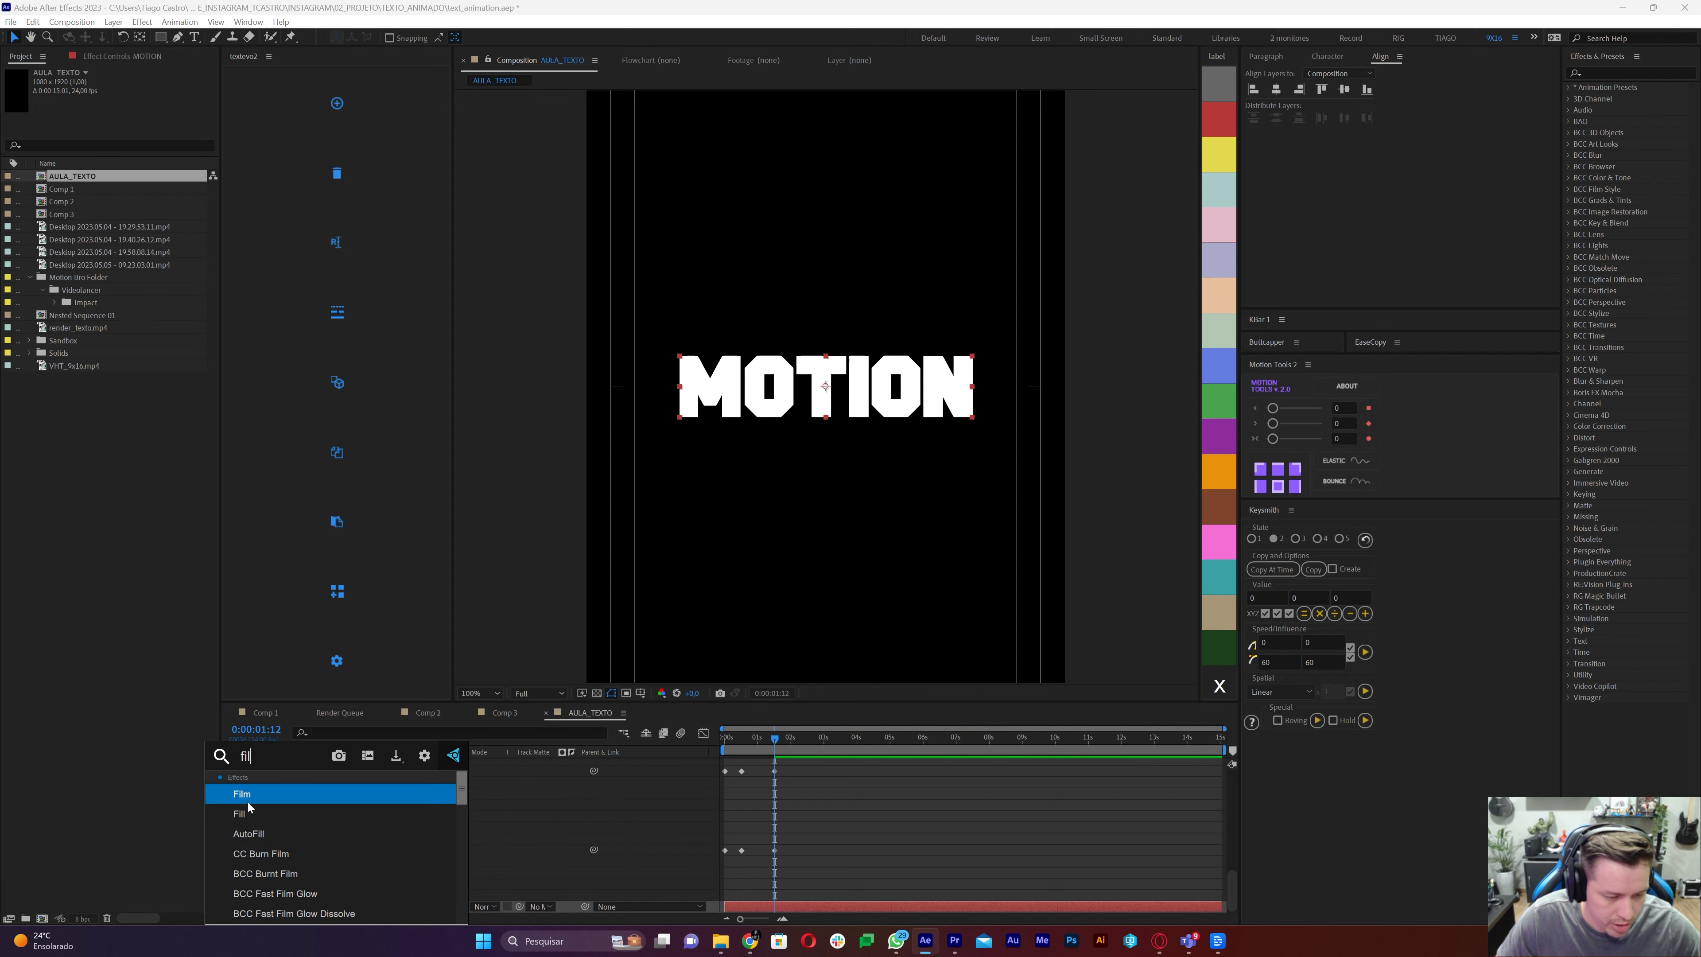
{"action": "left_click", "coordinate": [249, 812]}
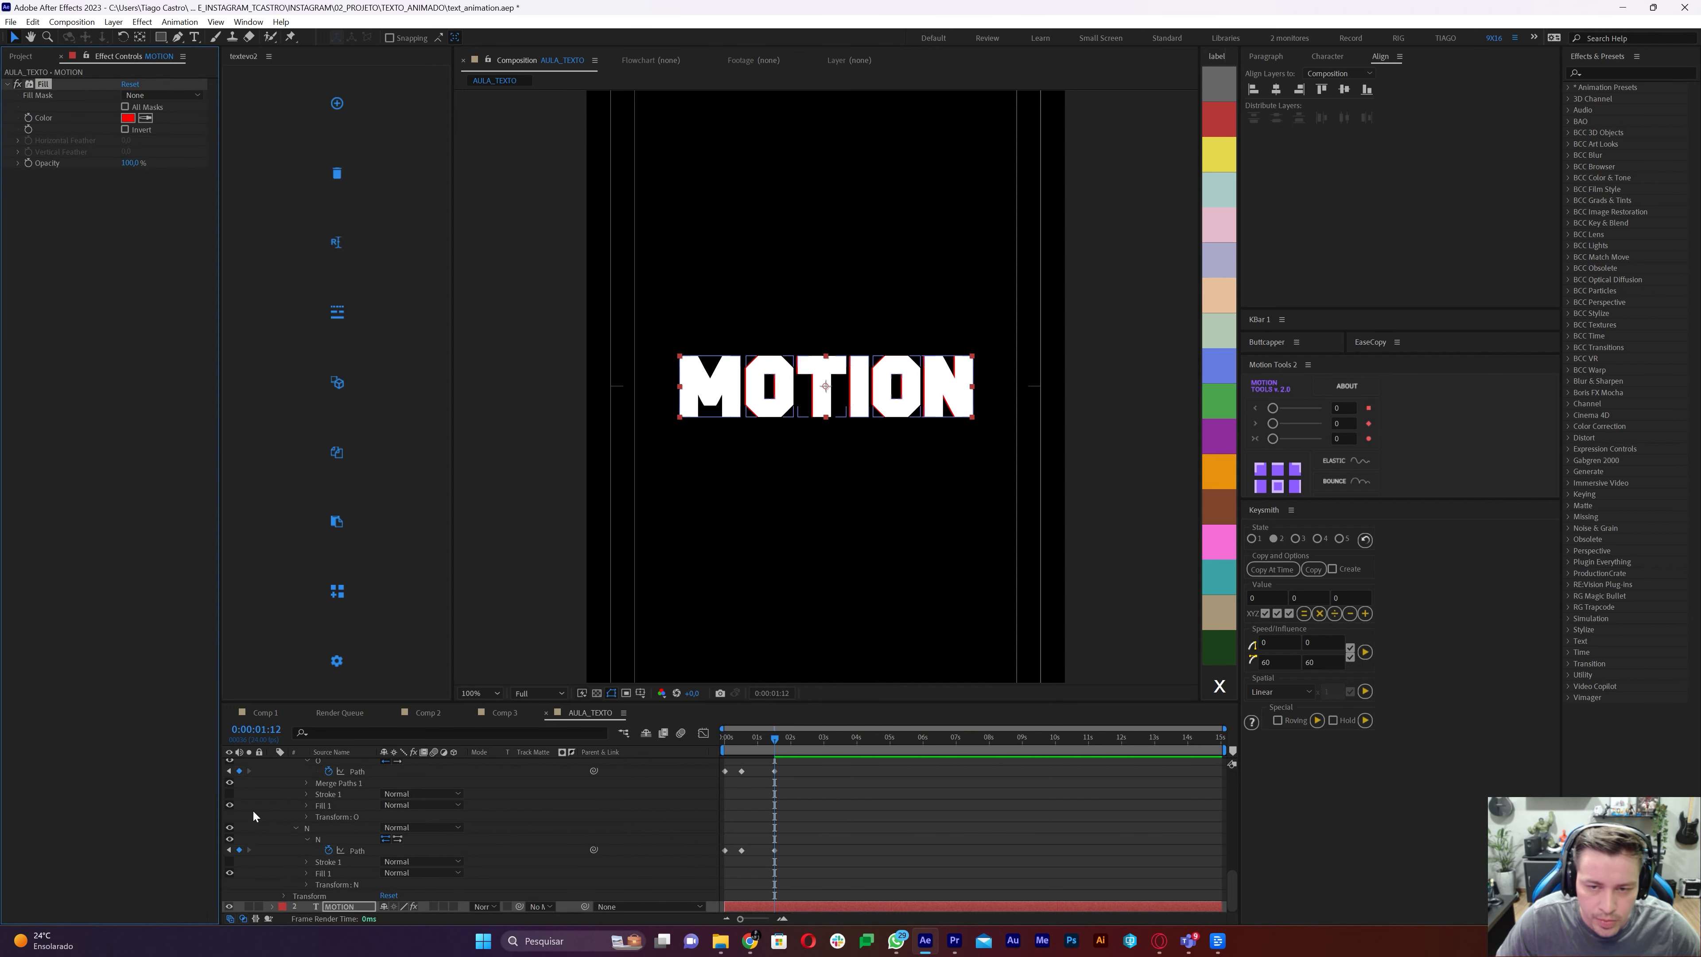
At 0:00:01:12, nudge the path points of the letters O, T, I, O and N left to match the red reference text
{"action": "key", "text": "period"}
{"action": "scroll", "coordinate": [809, 808], "scroll_direction": "up", "scroll_amount": 10}
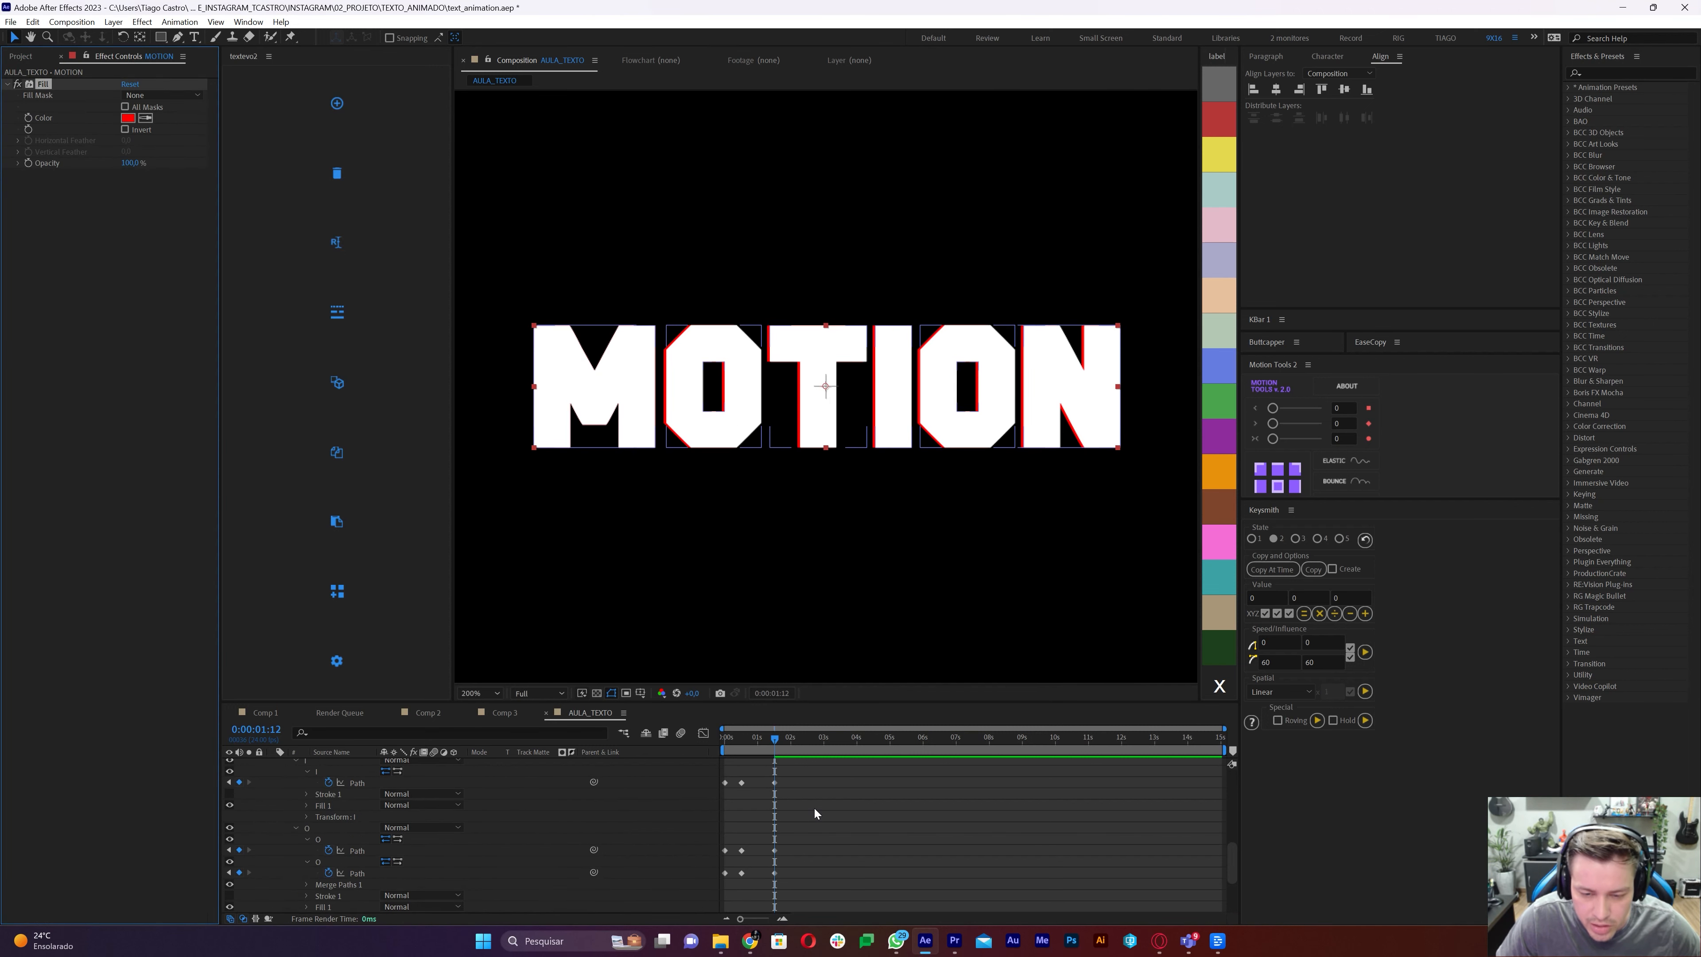
{"action": "left_click", "coordinate": [778, 763]}
{"action": "left_click_drag", "start_coordinate": [659, 305], "coordinate": [1132, 469]}
{"action": "key", "text": "ctrl+t"}
{"action": "left_click_drag", "start_coordinate": [709, 422], "coordinate": [704, 421]}
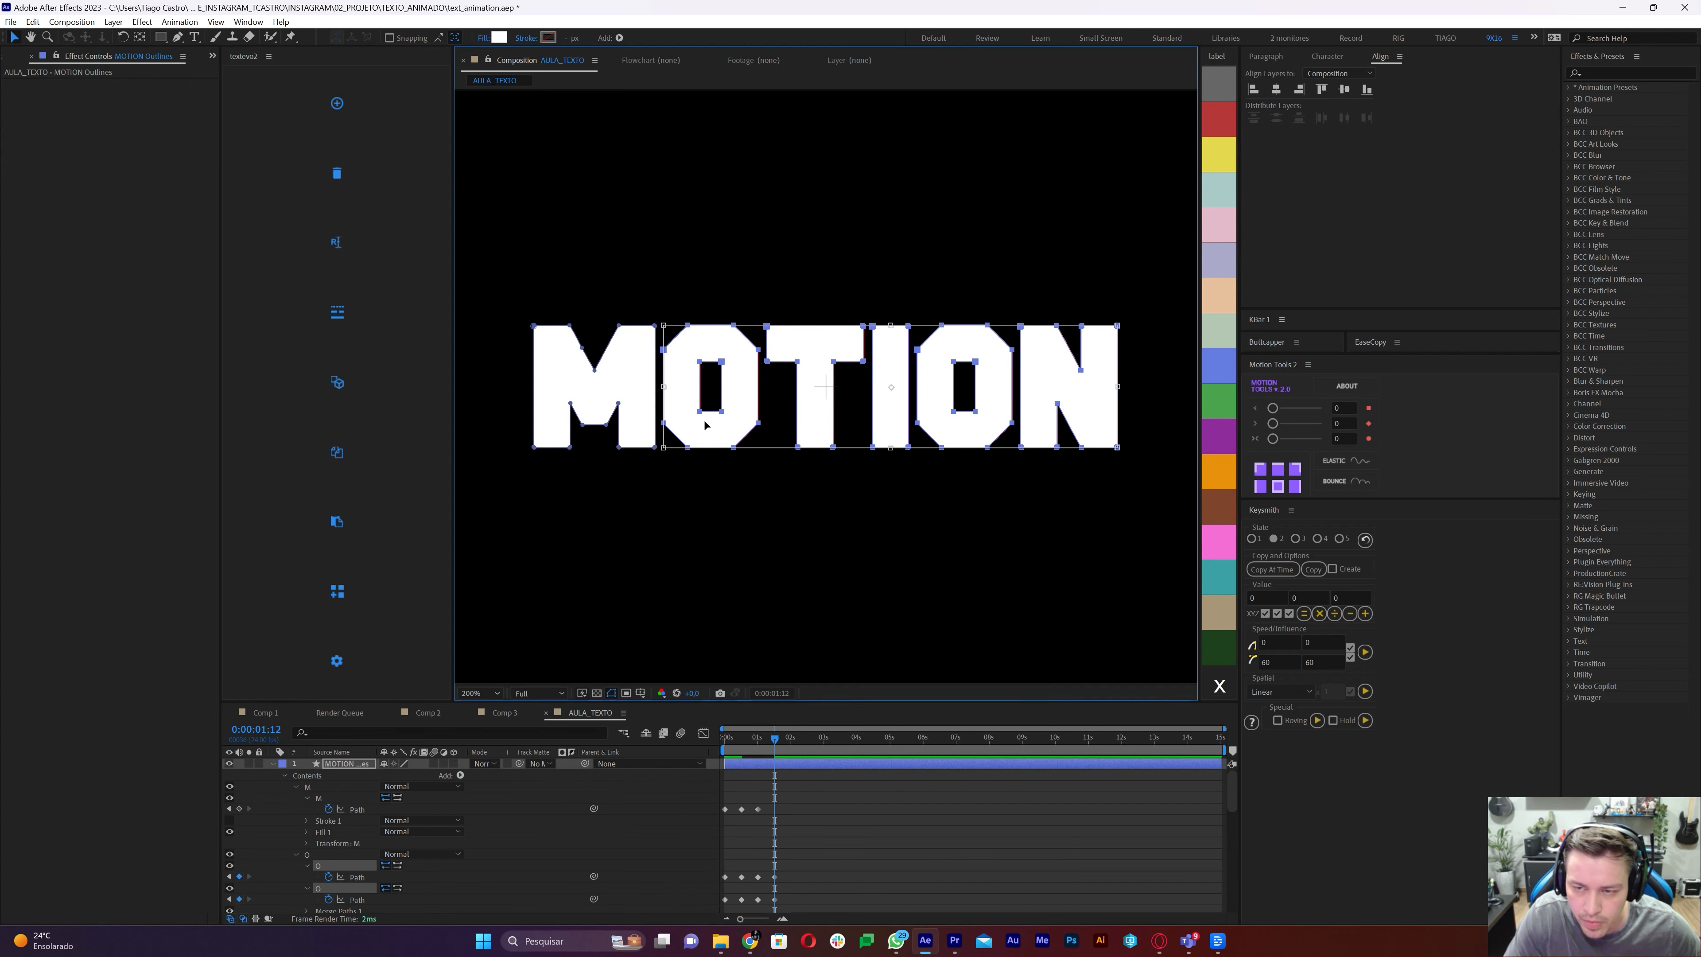
{"action": "left_click", "coordinate": [457, 770]}
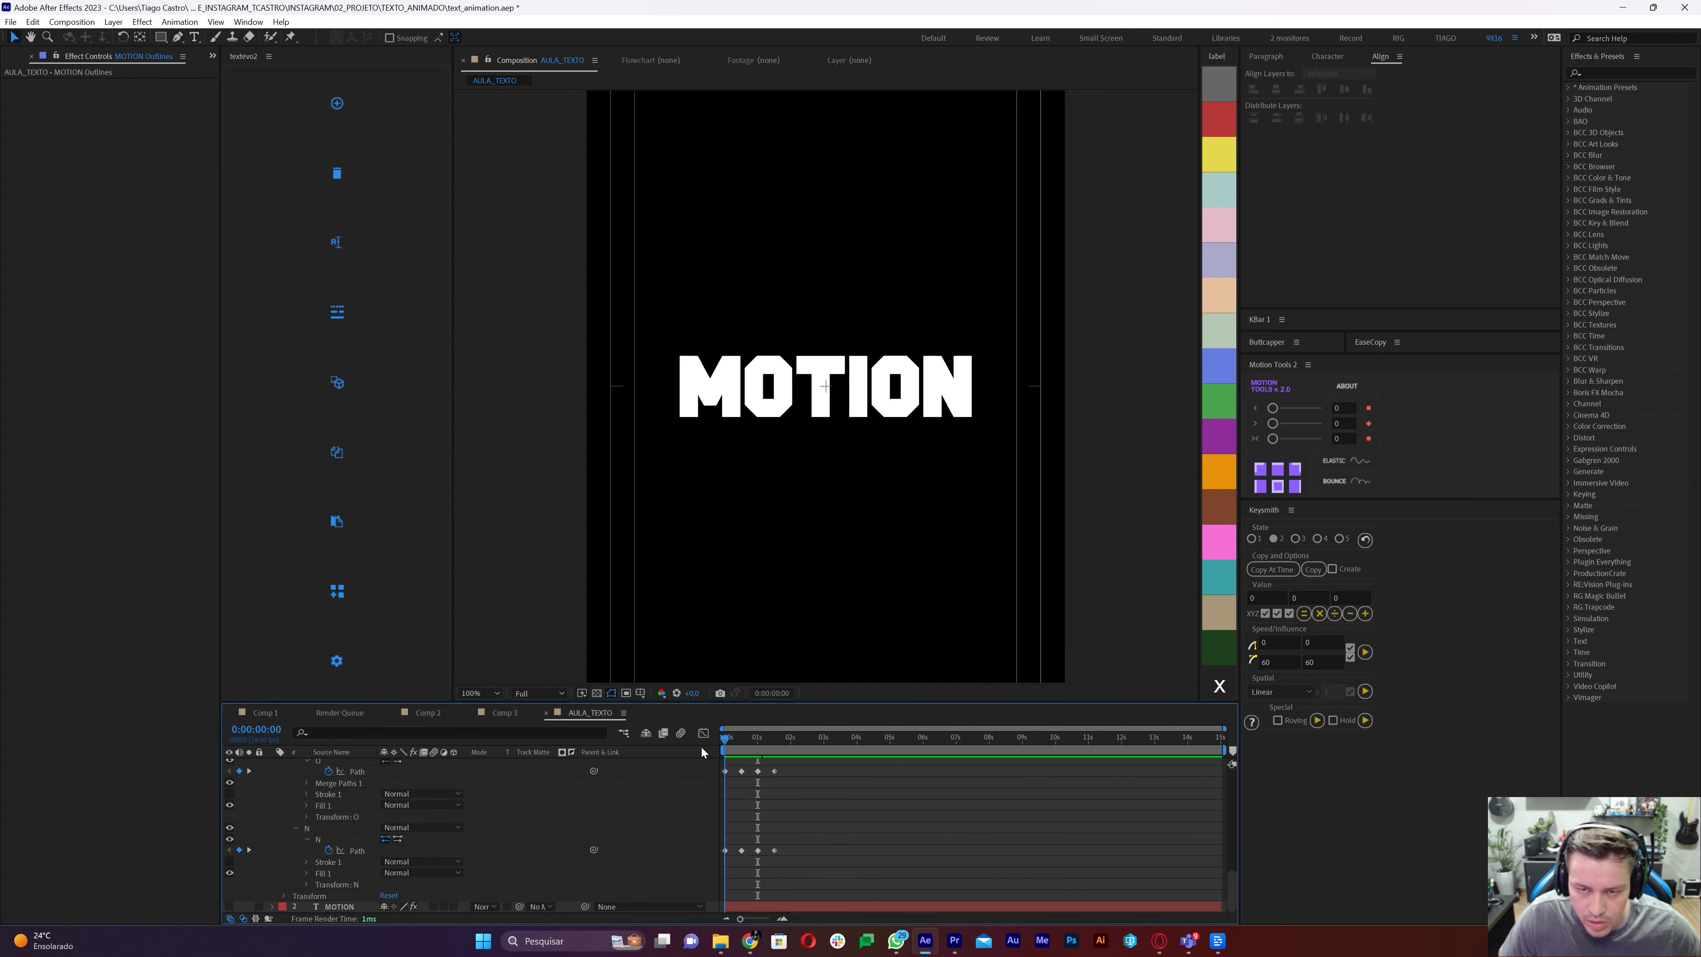
Play back the stretching animation and check the Path keyframes of every letter
{"action": "left_click_drag", "start_coordinate": [727, 745], "coordinate": [770, 757]}
{"action": "key", "text": "space"}
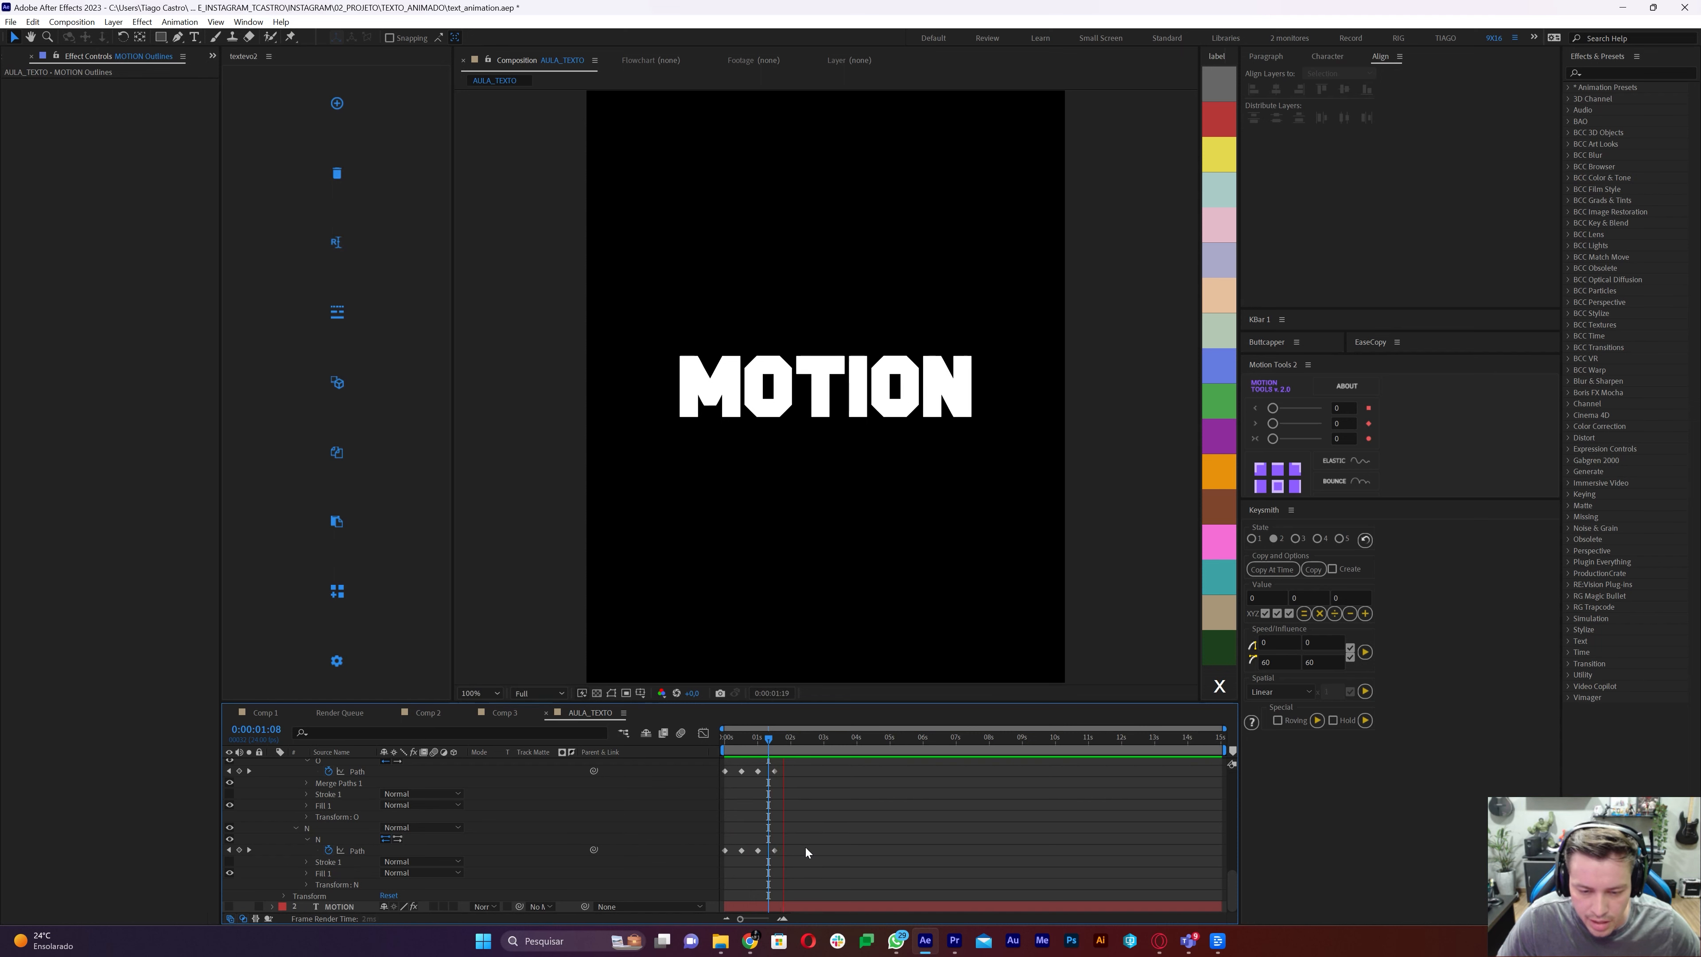
{"action": "mouse_move", "coordinate": [790, 858]}
{"action": "left_mouse_down"}
{"action": "mouse_move", "coordinate": [734, 852]}
{"action": "mouse_move", "coordinate": [700, 714]}
{"action": "mouse_move", "coordinate": [710, 808]}
{"action": "left_mouse_up"}
{"action": "left_click", "coordinate": [759, 833]}
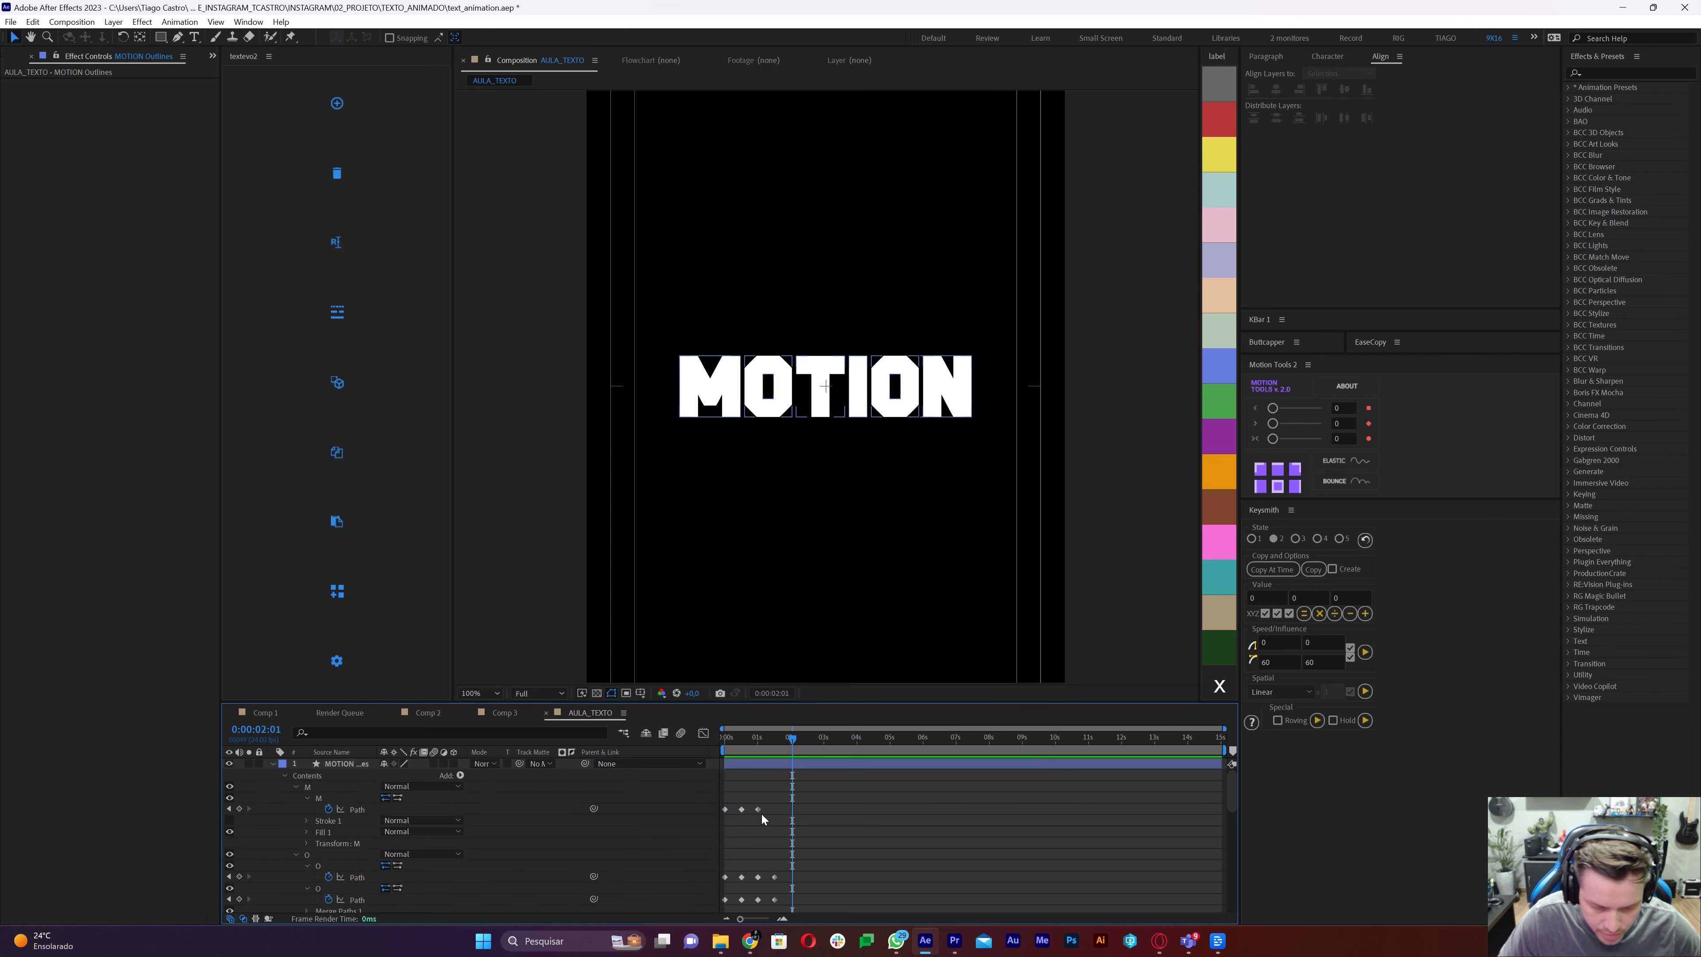
Copy the M's Path keyframe from 0:00:01:00 and paste it at 0:00:01:12
{"action": "left_click", "coordinate": [776, 737]}
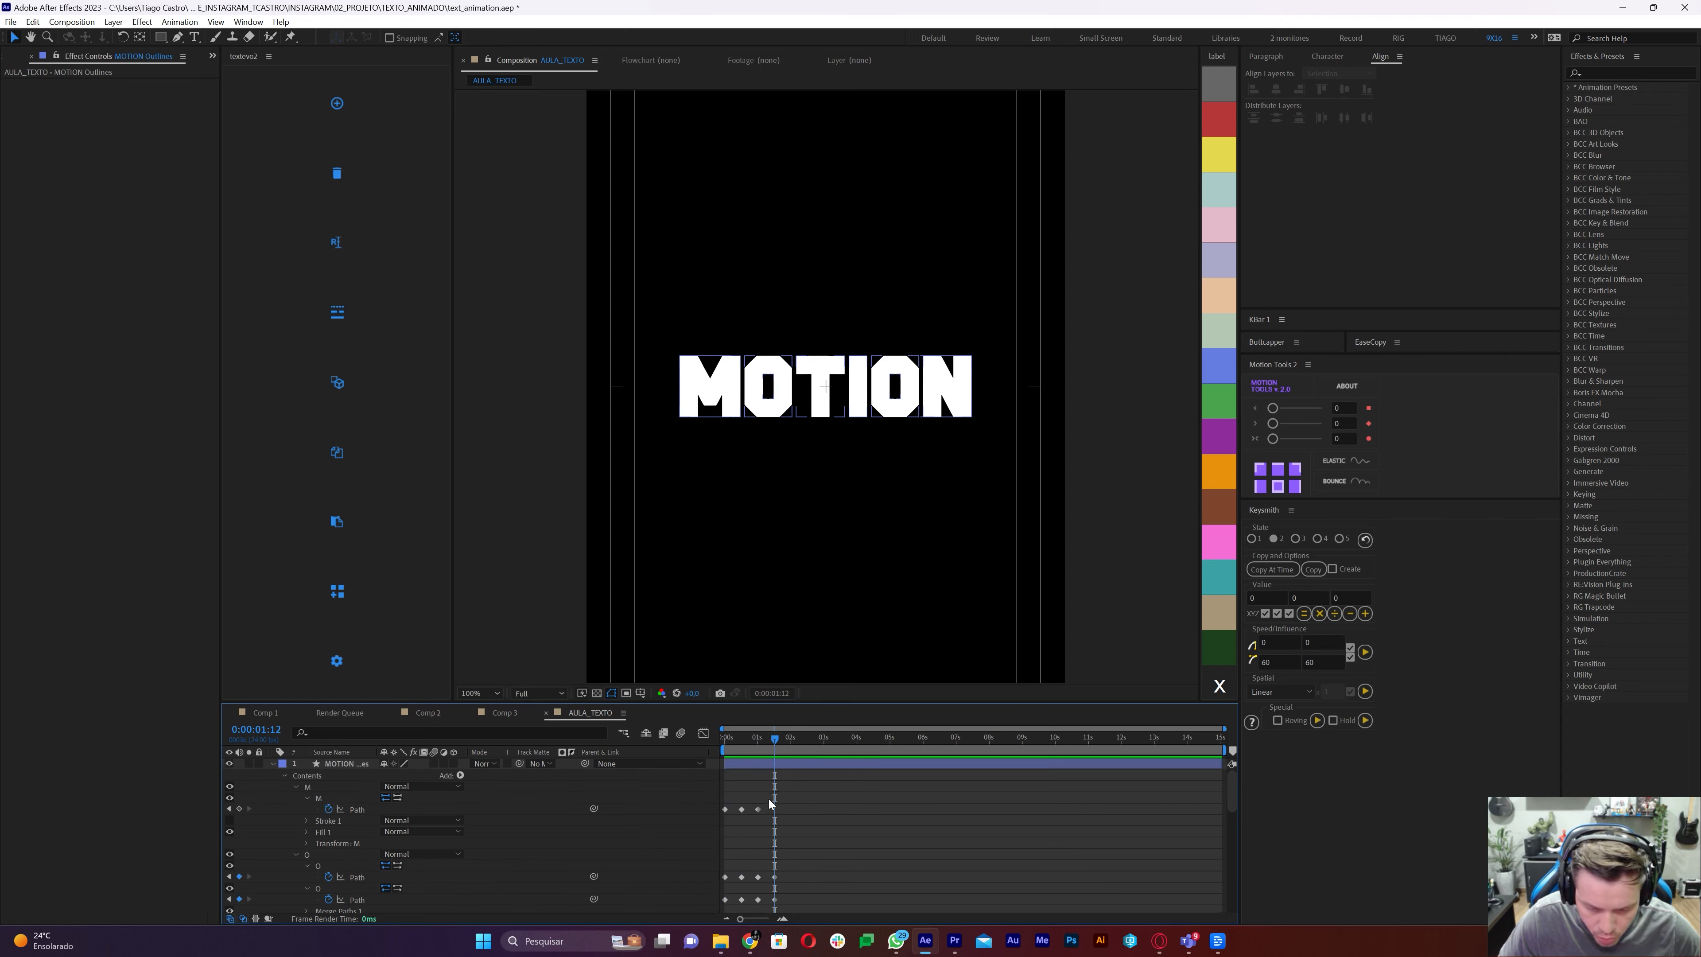
{"action": "left_click", "coordinate": [757, 809]}
{"action": "key", "text": "ctrl+c"}
{"action": "key", "text": "ctrl+v"}
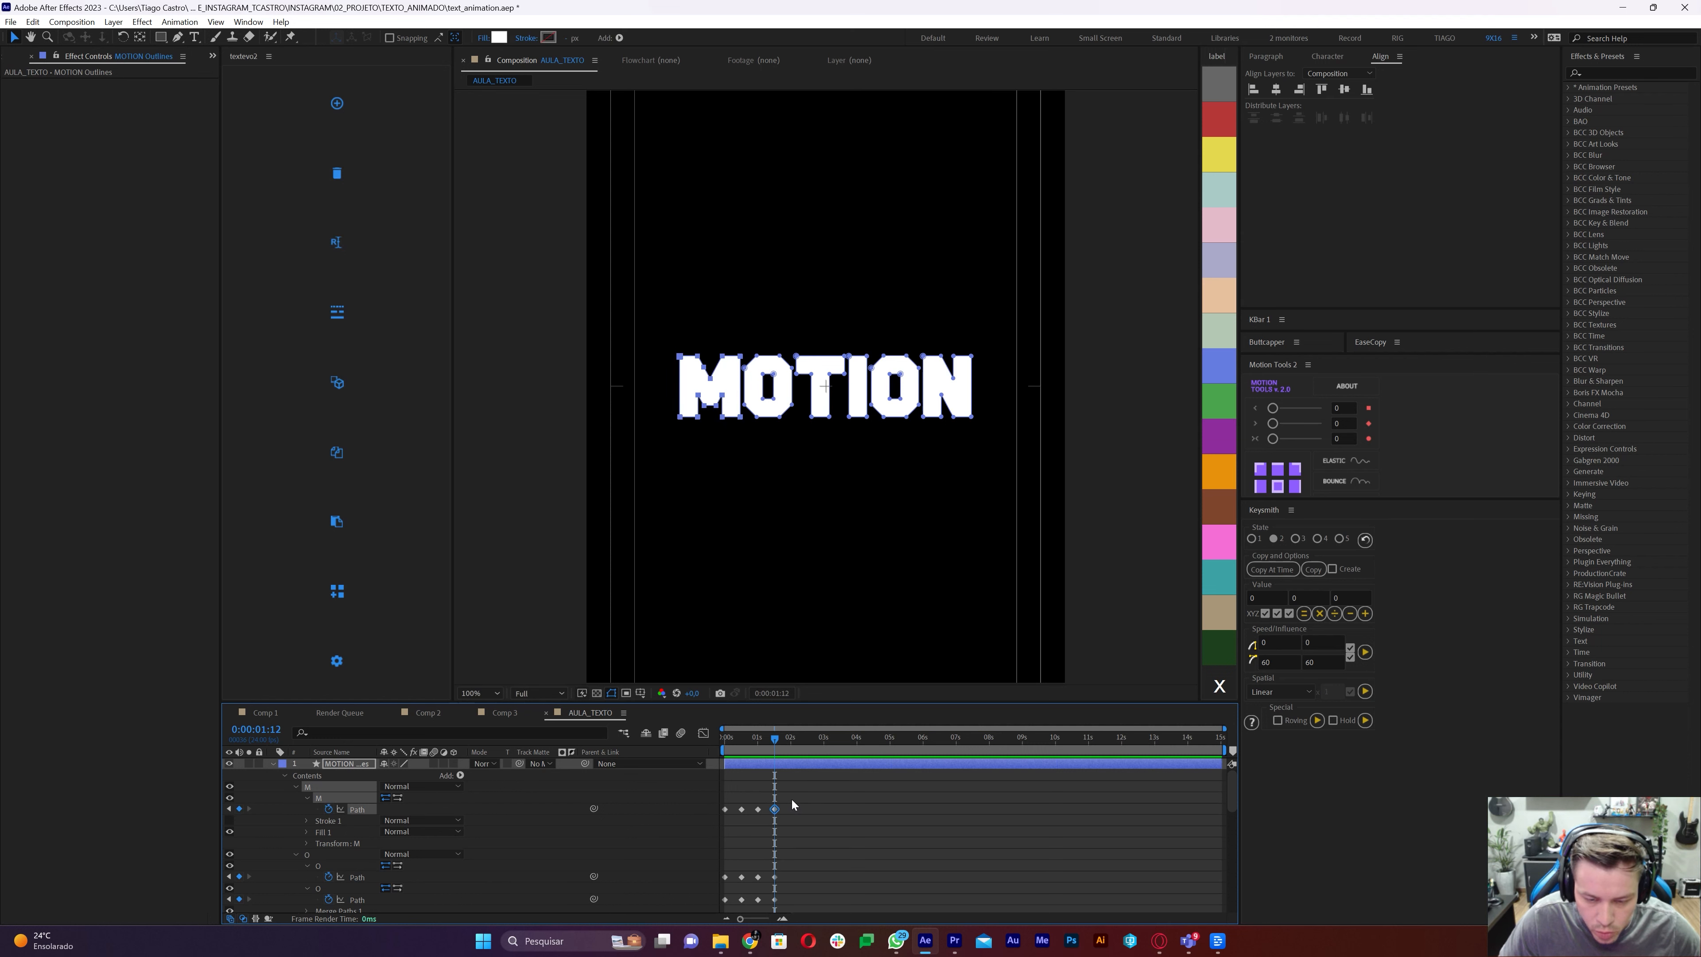
Apply Easy Ease to all letter Path keyframes and adjust their speed curves in the graph editor
{"action": "left_click_drag", "start_coordinate": [791, 798], "coordinate": [702, 890]}
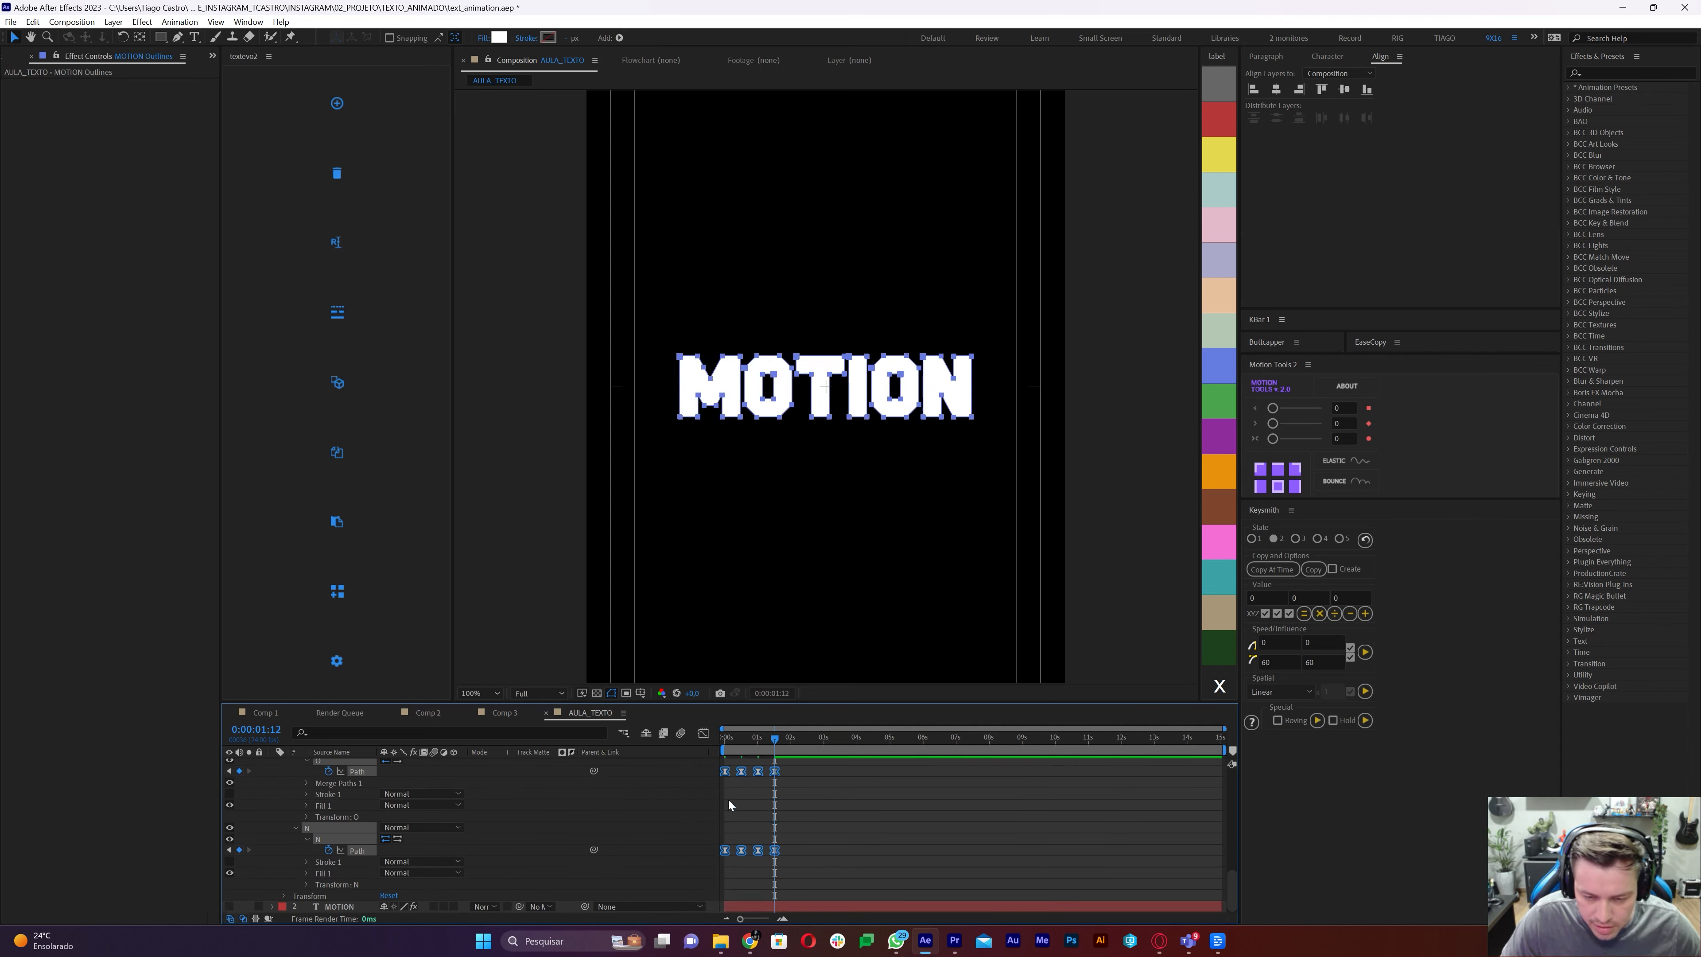
{"action": "left_click", "coordinate": [703, 732]}
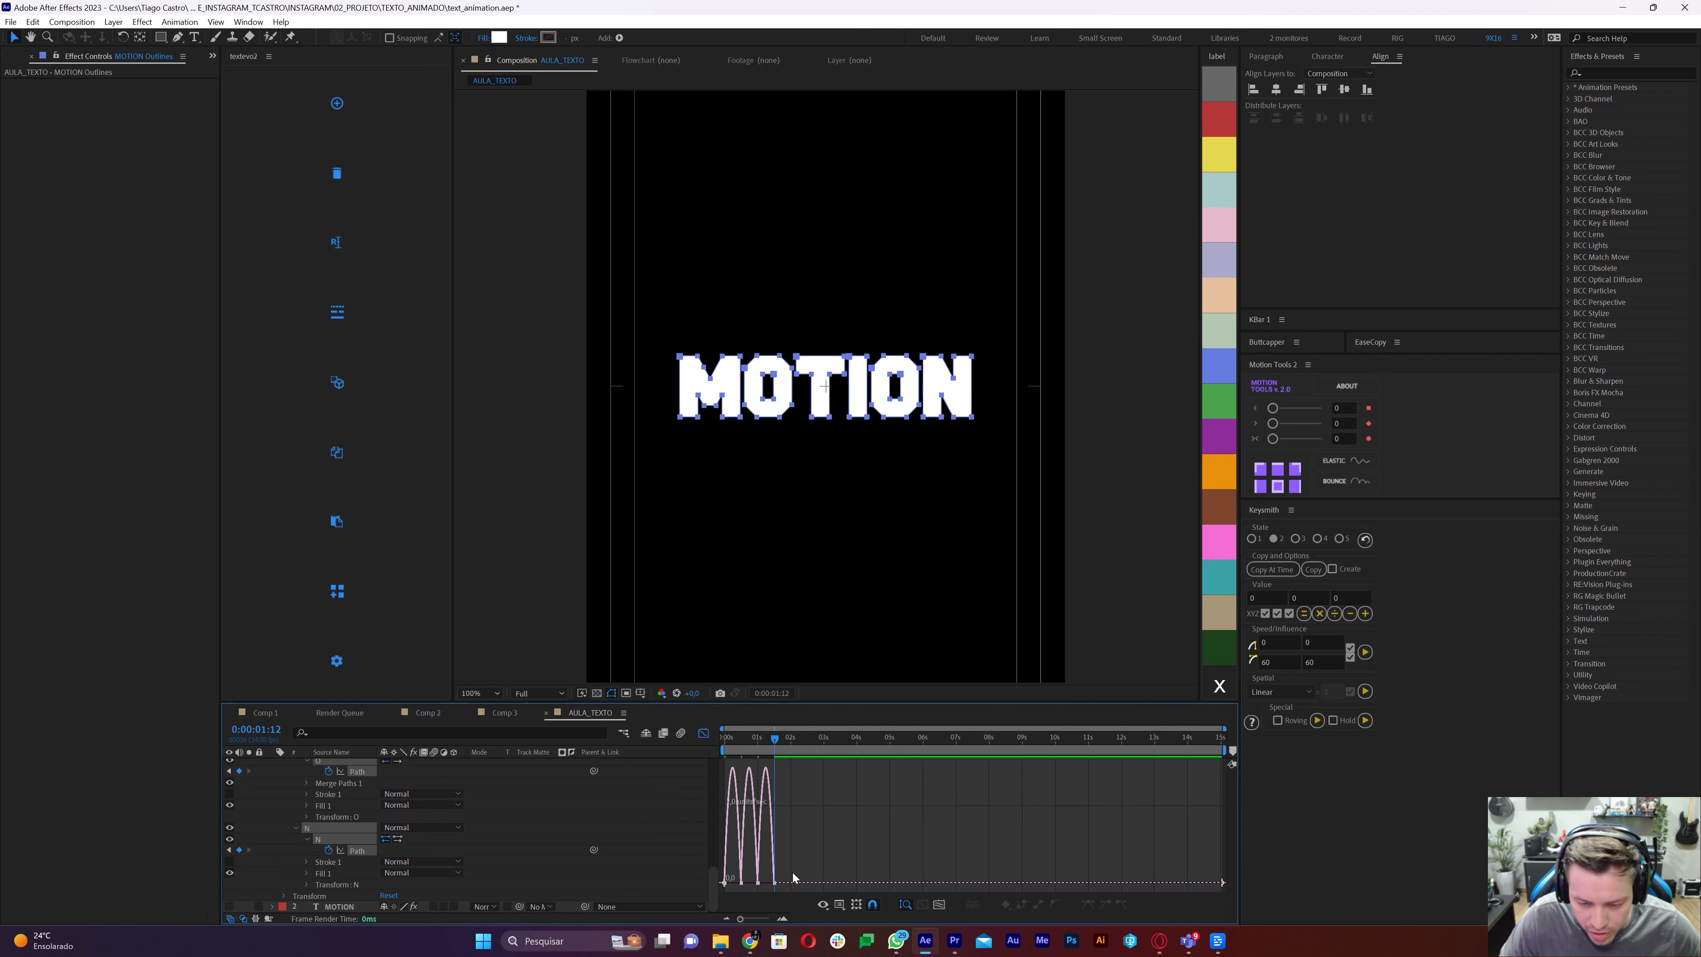
{"action": "mouse_move", "coordinate": [793, 878]}
{"action": "left_mouse_down"}
{"action": "mouse_move", "coordinate": [718, 897]}
{"action": "mouse_move", "coordinate": [761, 923]}
{"action": "mouse_move", "coordinate": [736, 881]}
{"action": "mouse_move", "coordinate": [764, 886]}
{"action": "left_mouse_up"}
{"action": "left_click", "coordinate": [704, 732]}
Preview the eased letter-stretching animation
{"action": "left_click", "coordinate": [885, 894]}
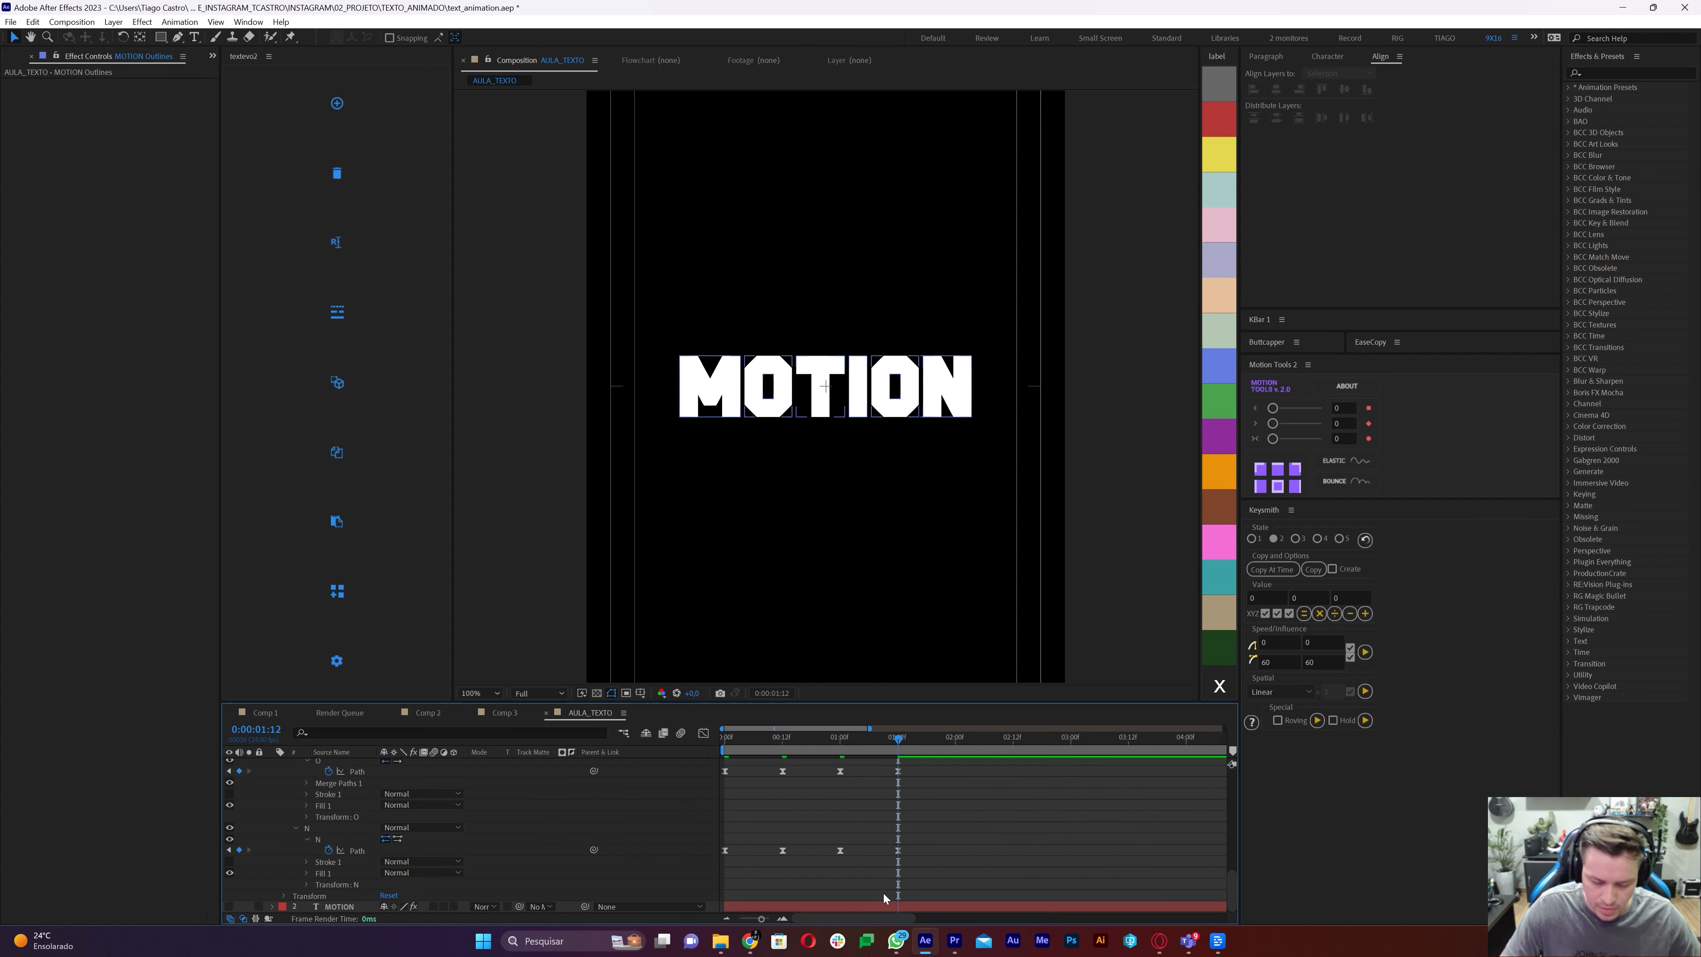
{"action": "key", "text": "space"}
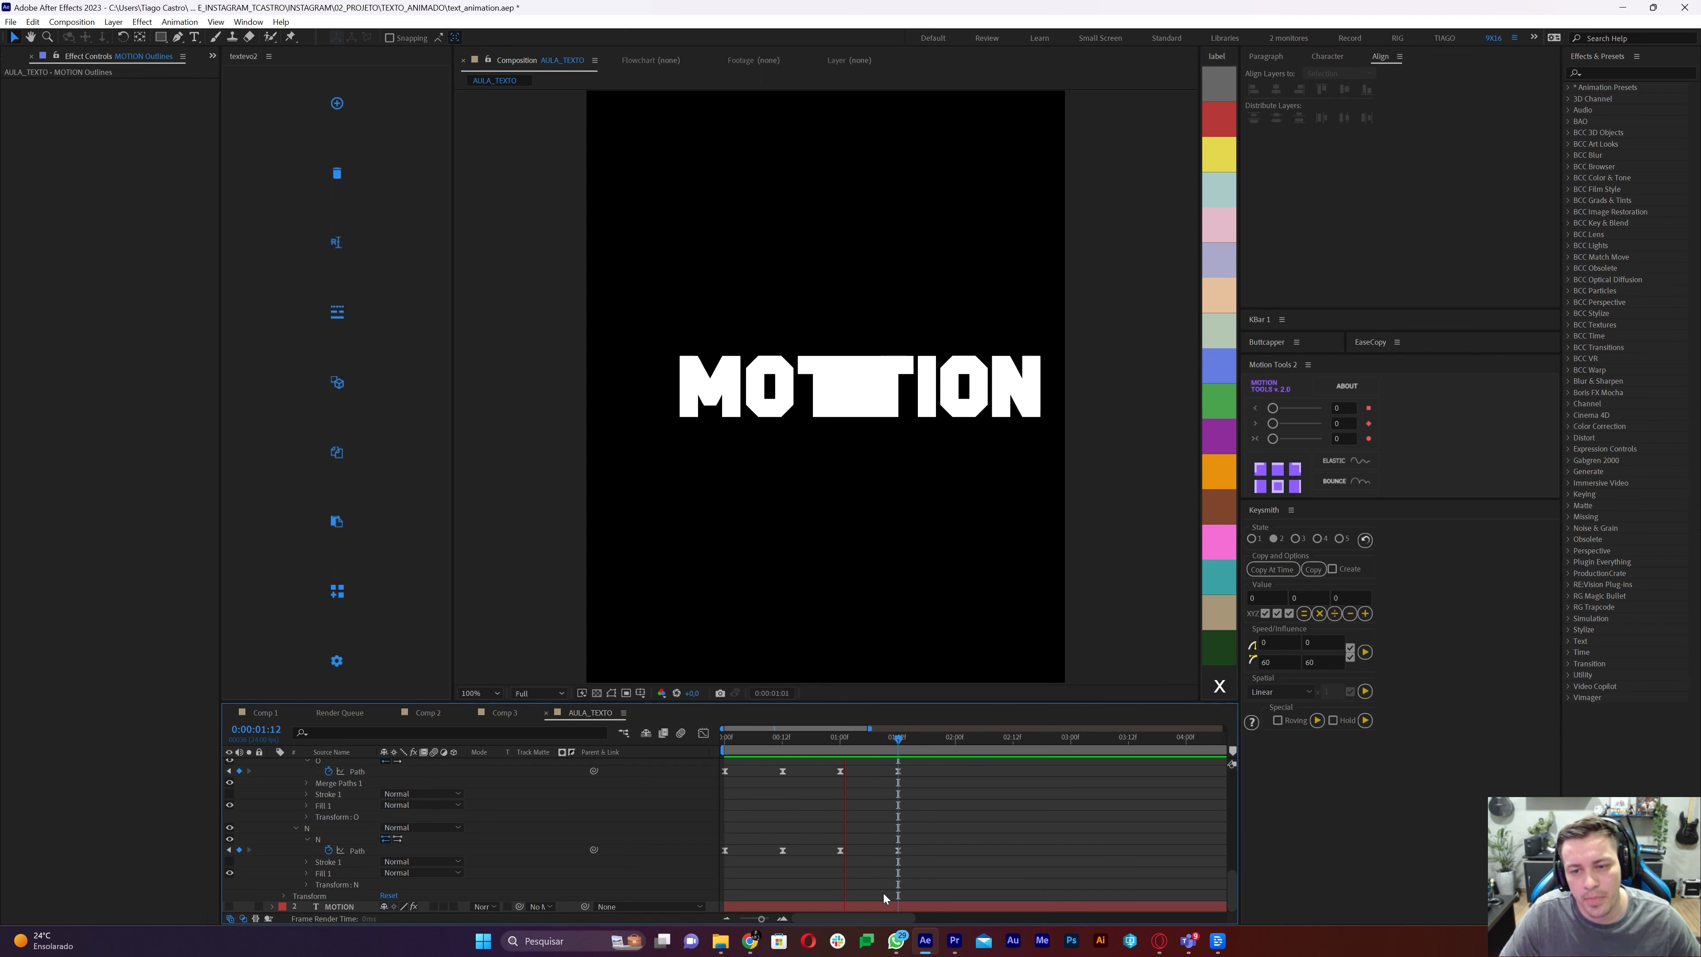
{"action": "key", "text": "space"}
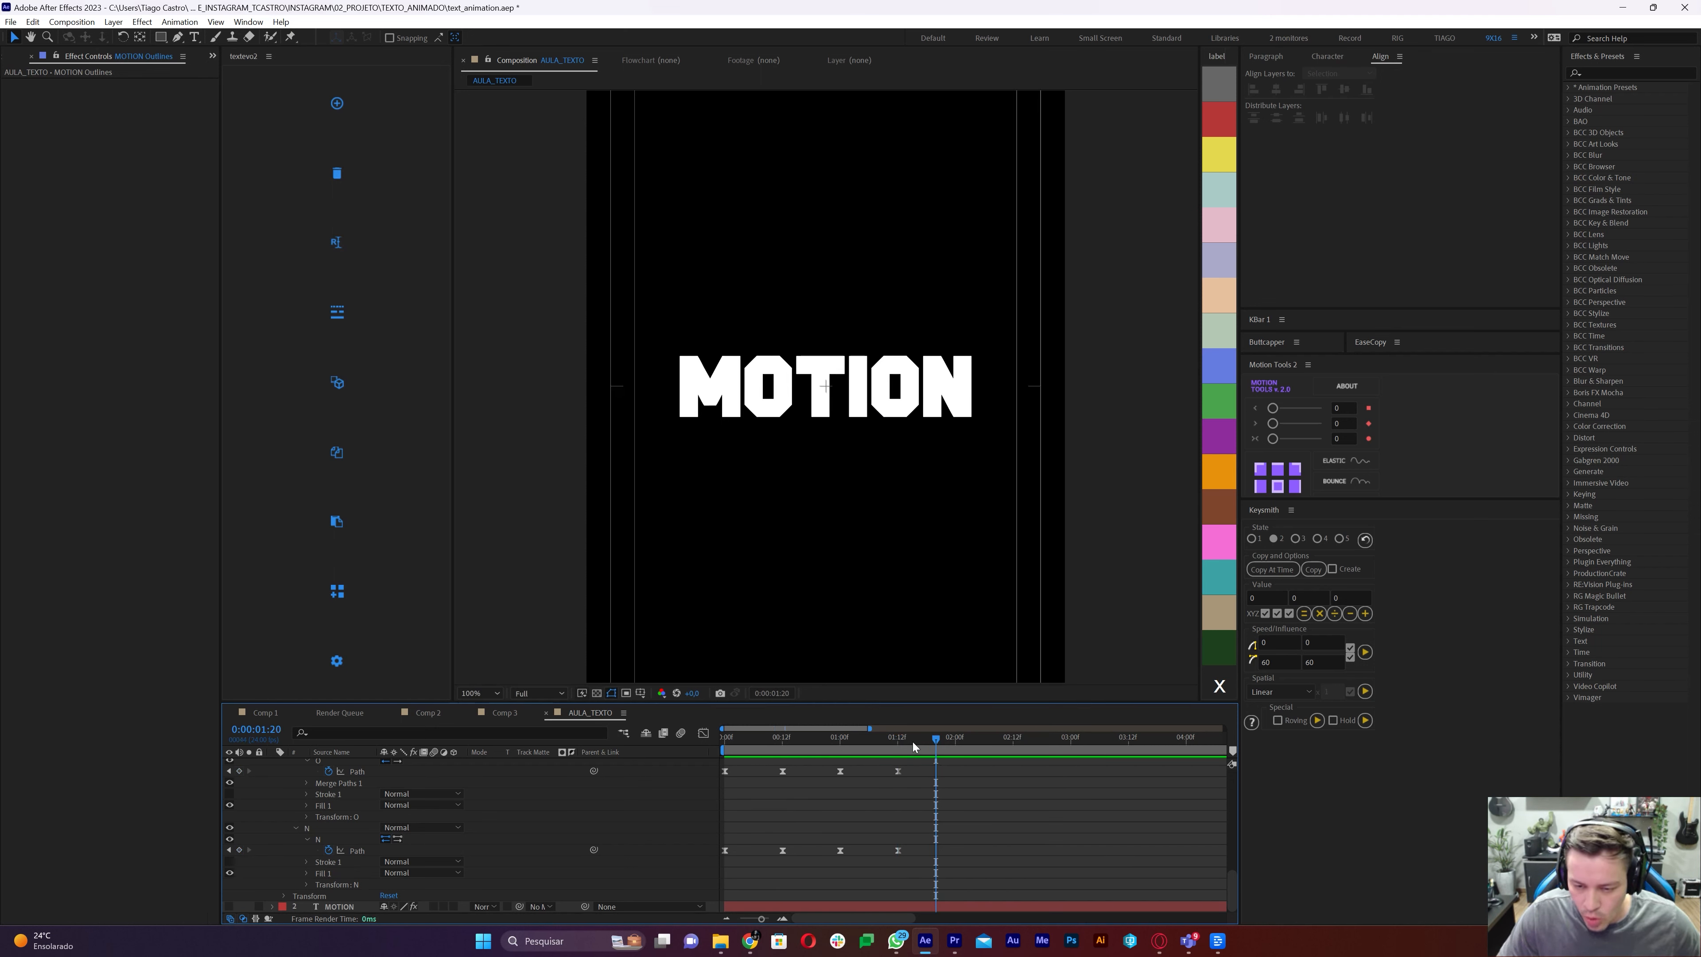
Return to the keyframes at 0:00:01:12 and collapse the MOTION outlines layer's properties
{"action": "key", "text": "j"}
{"action": "scroll", "coordinate": [292, 810], "scroll_direction": "up", "scroll_amount": 3}
{"action": "scroll", "coordinate": [291, 810], "scroll_direction": "up", "scroll_amount": 1}
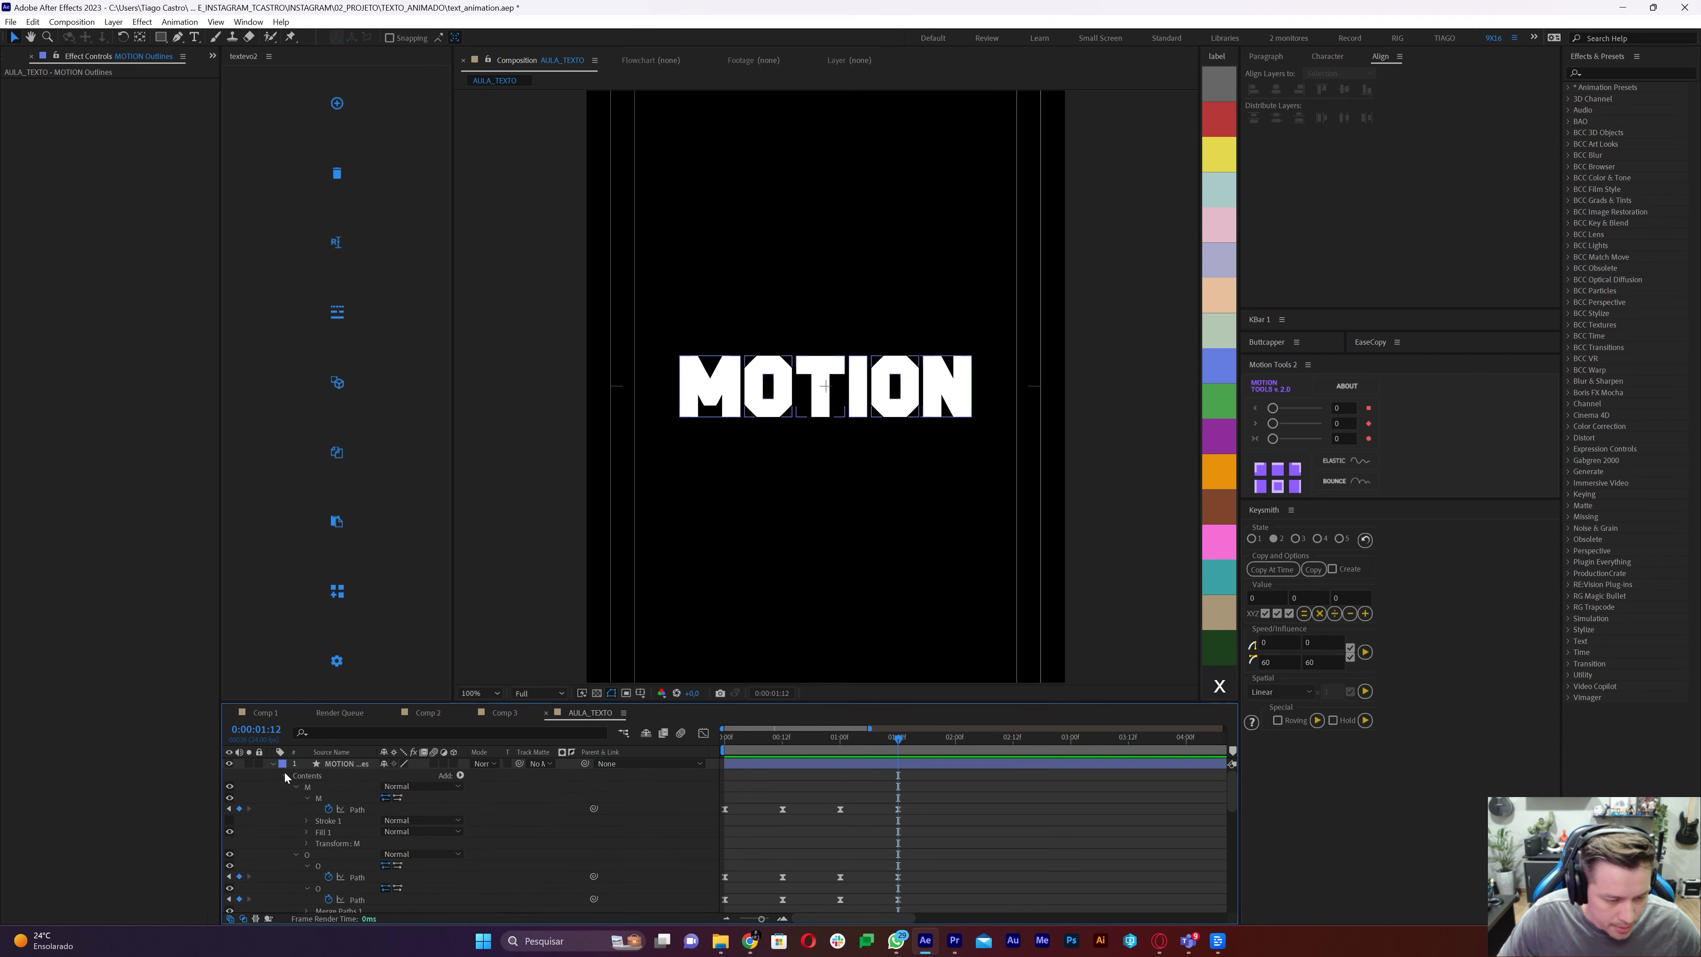
{"action": "left_click", "coordinate": [271, 764]}
{"action": "left_click", "coordinate": [841, 822]}
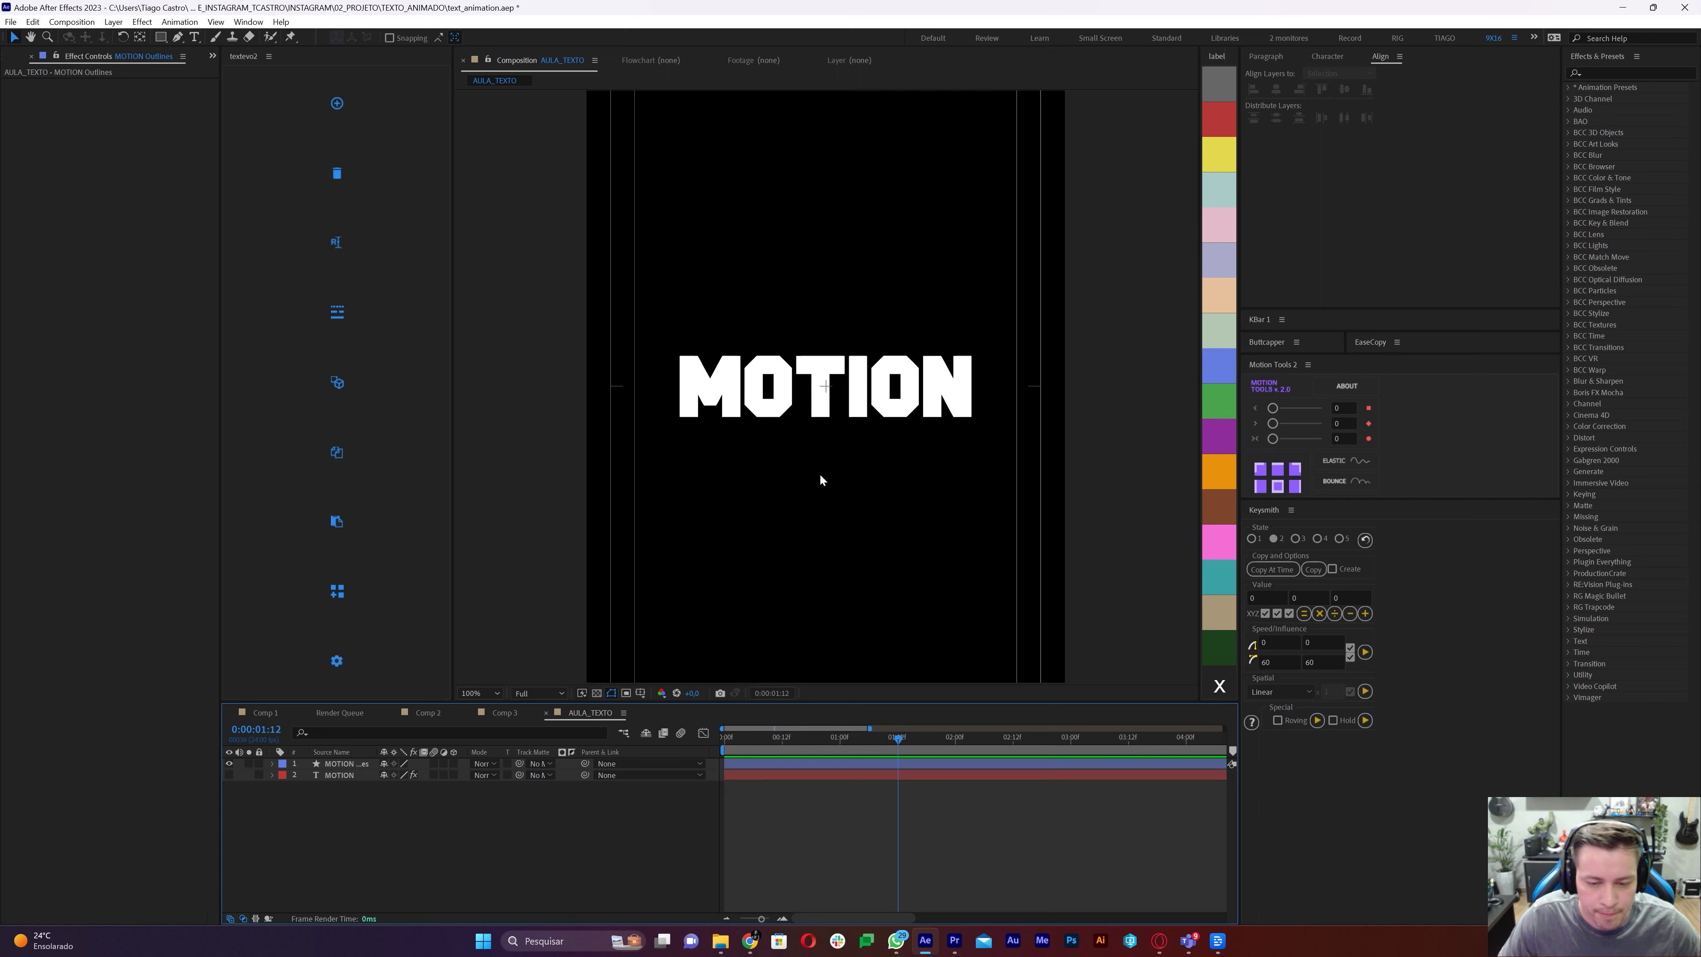
Make the hidden MOTION text layer visible and duplicate it
{"action": "key", "text": "comma"}
{"action": "key", "text": "comma"}
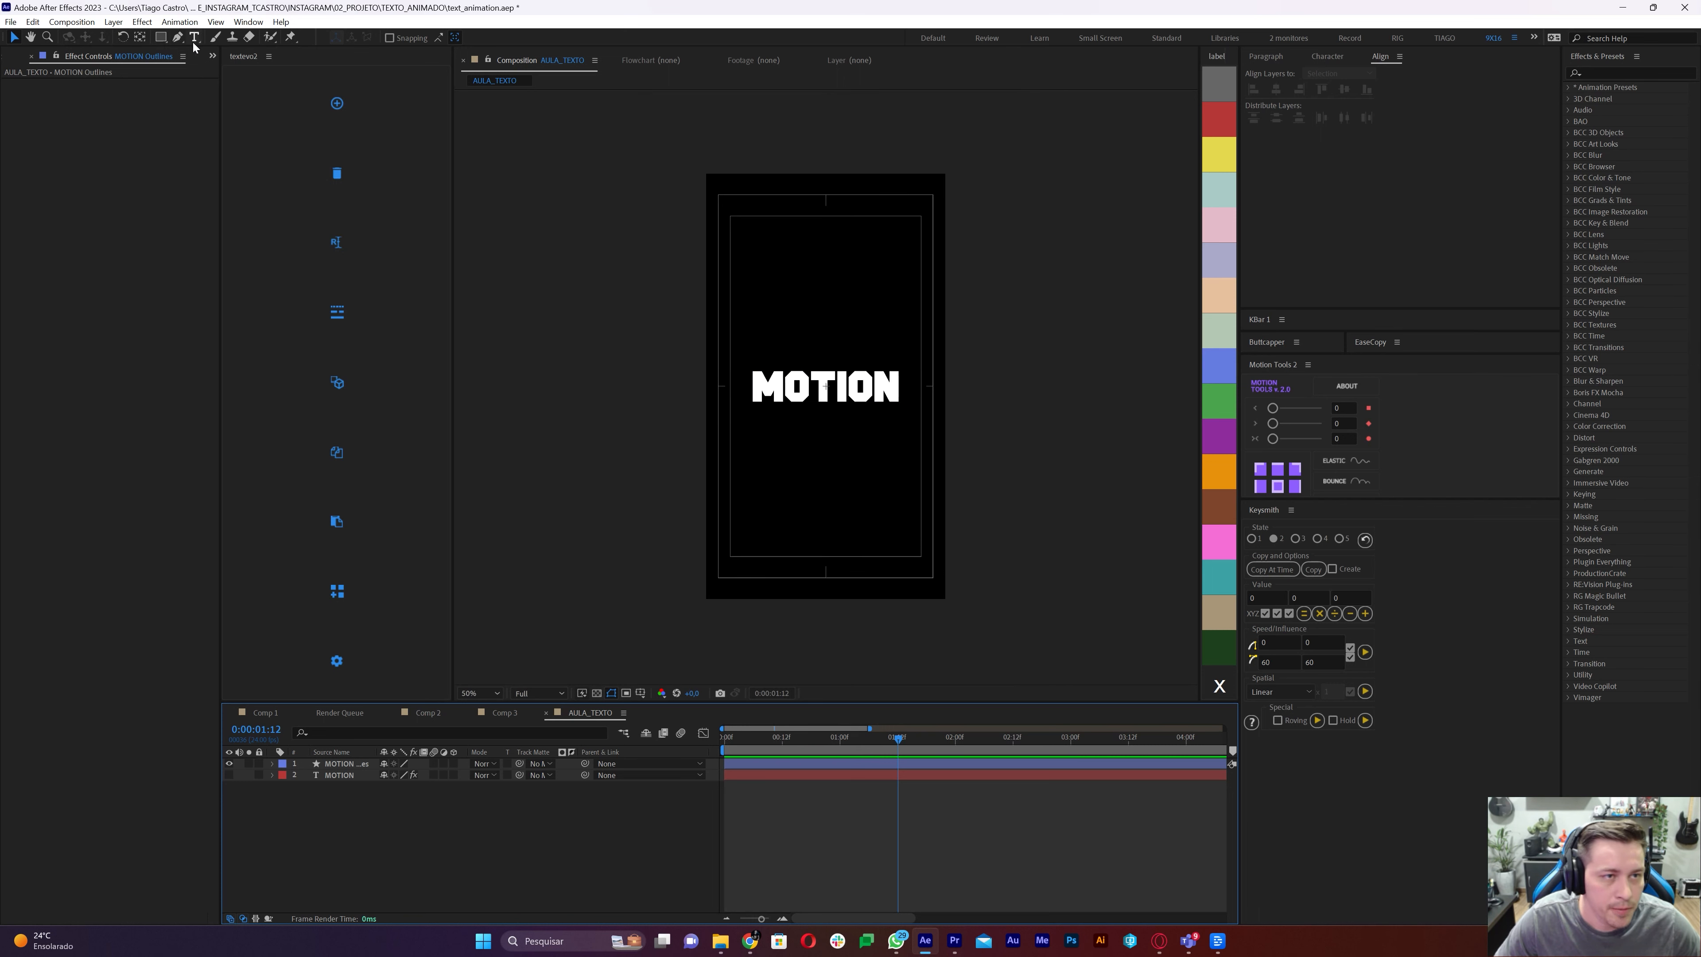
{"action": "left_click", "coordinate": [246, 777]}
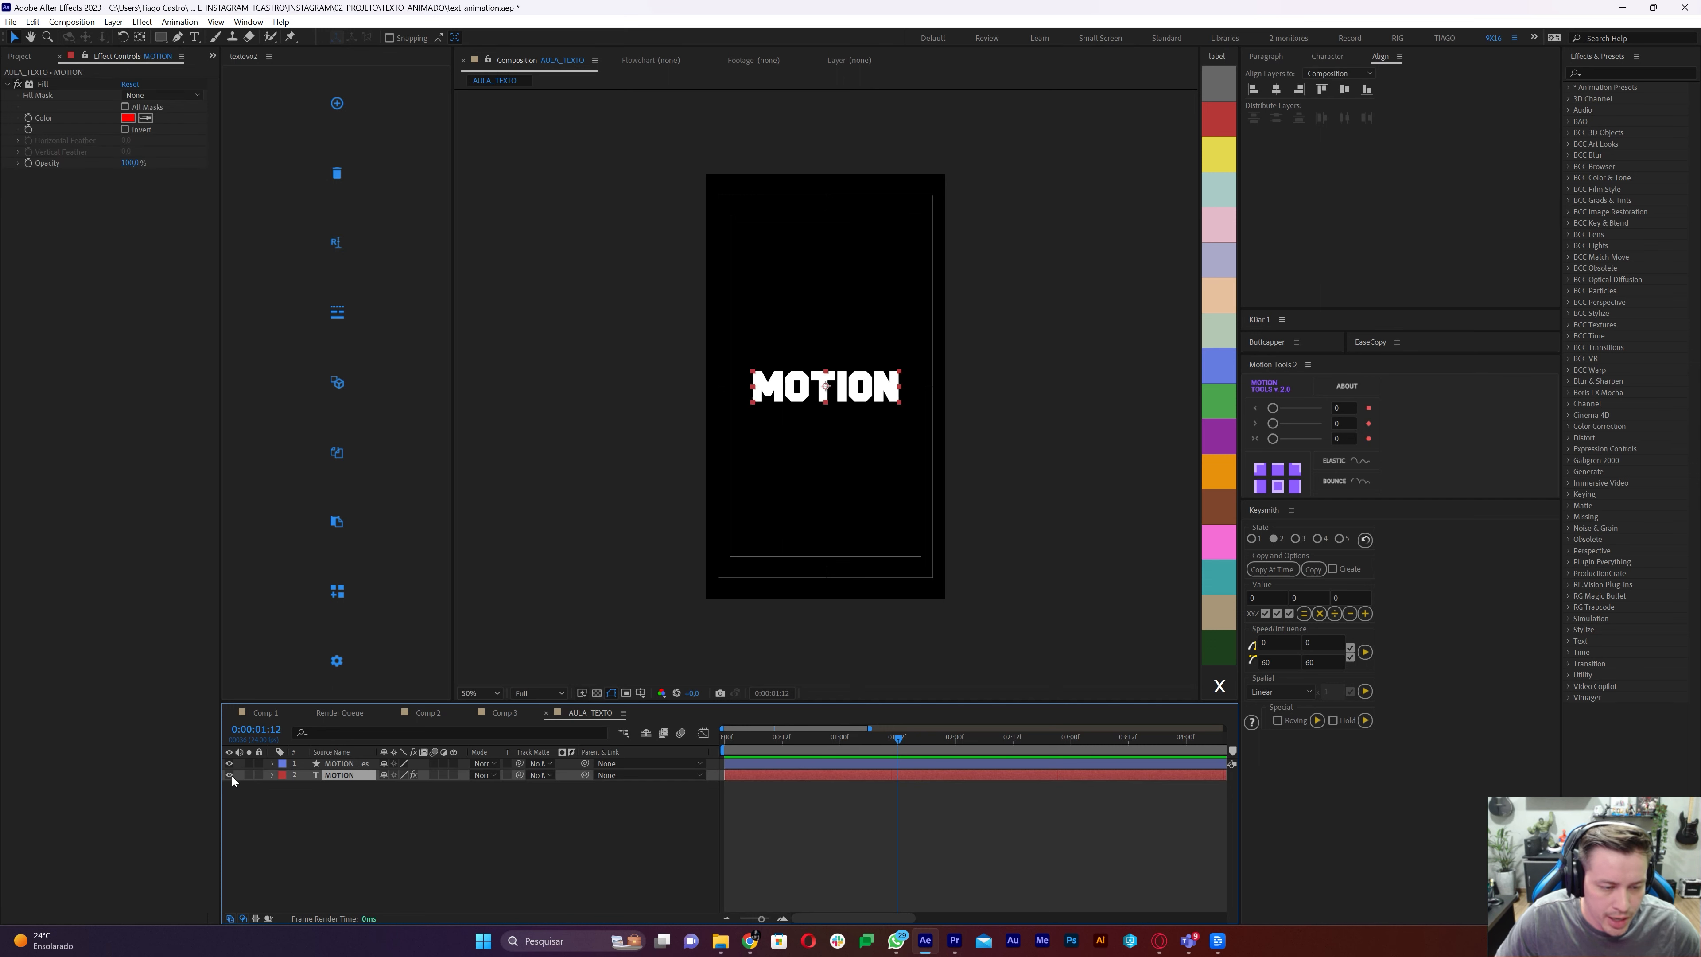
{"action": "key", "text": "ctrl+d"}
{"action": "key", "text": "F2"}
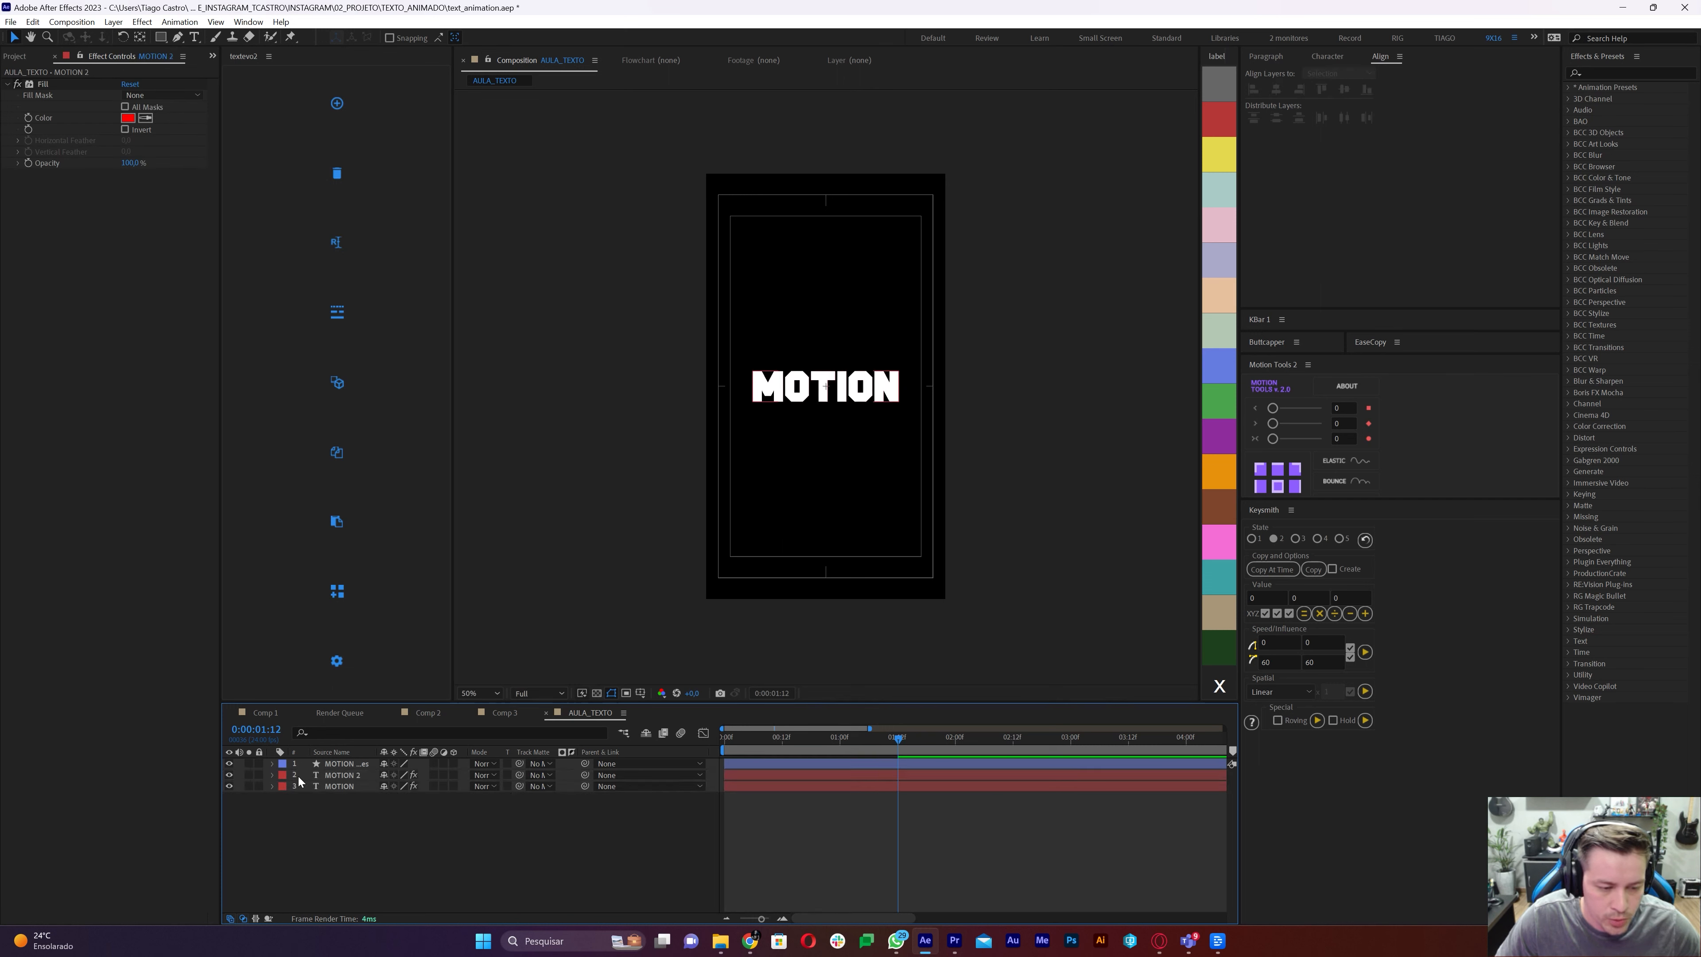
Move the duplicated red MOTION text straight up until it sits directly above the white word
{"action": "left_click", "coordinate": [229, 775]}
{"action": "left_click", "coordinate": [327, 775]}
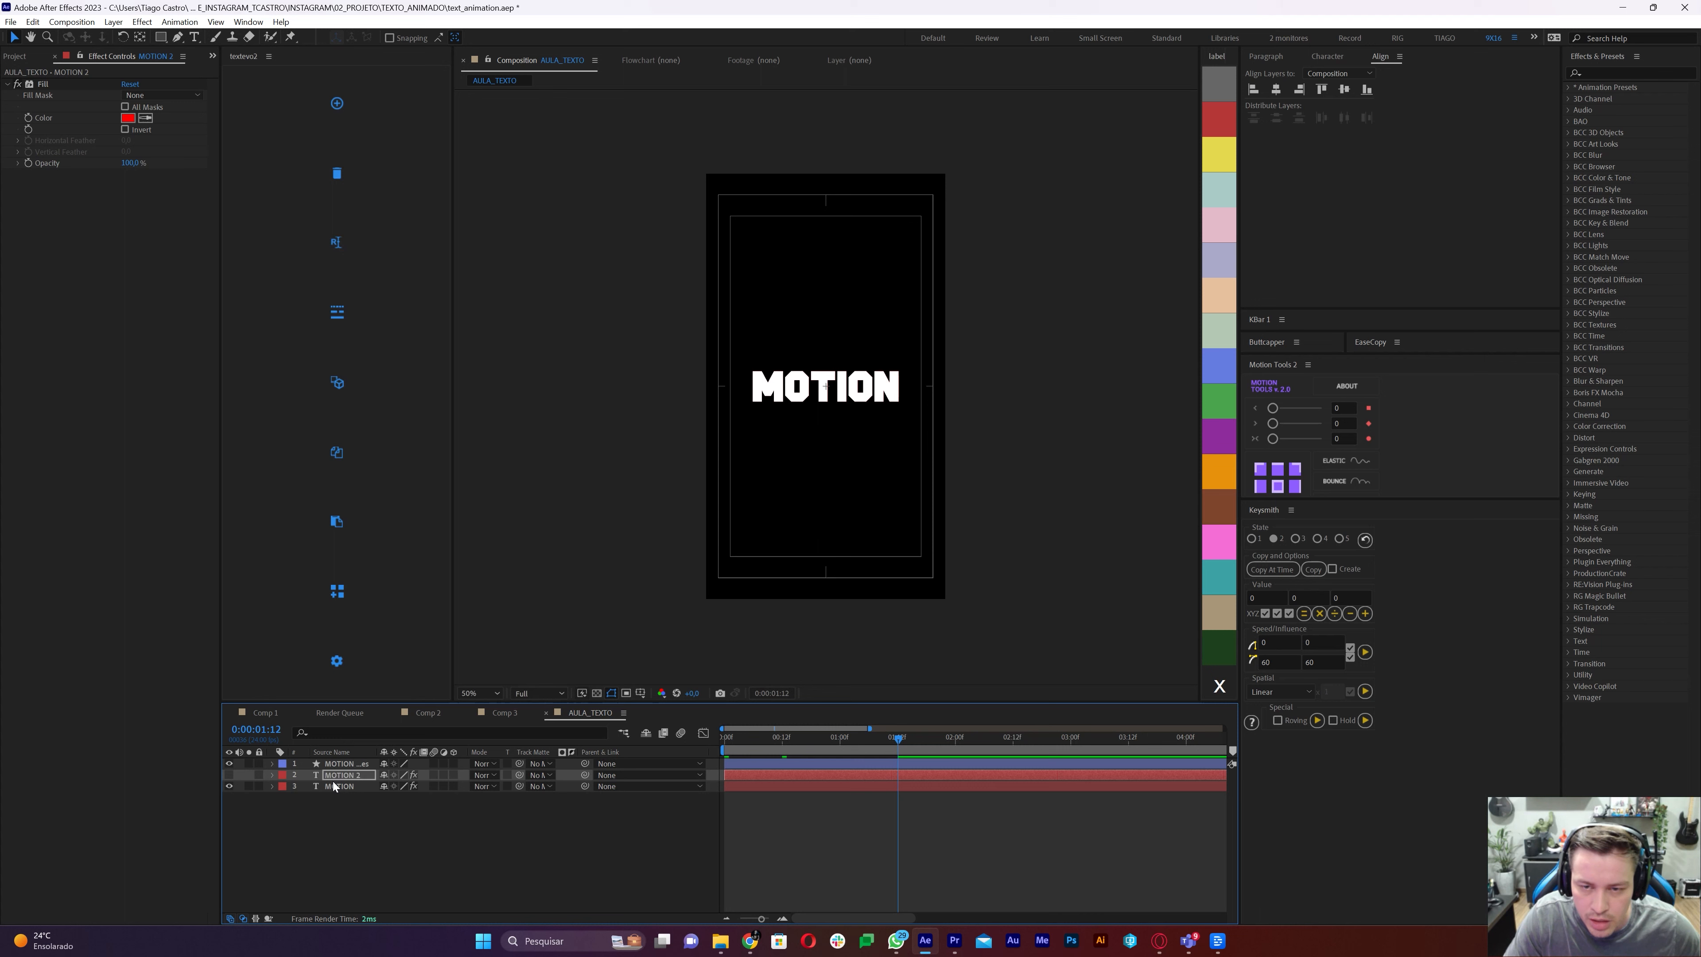
{"action": "left_click", "coordinate": [230, 774]}
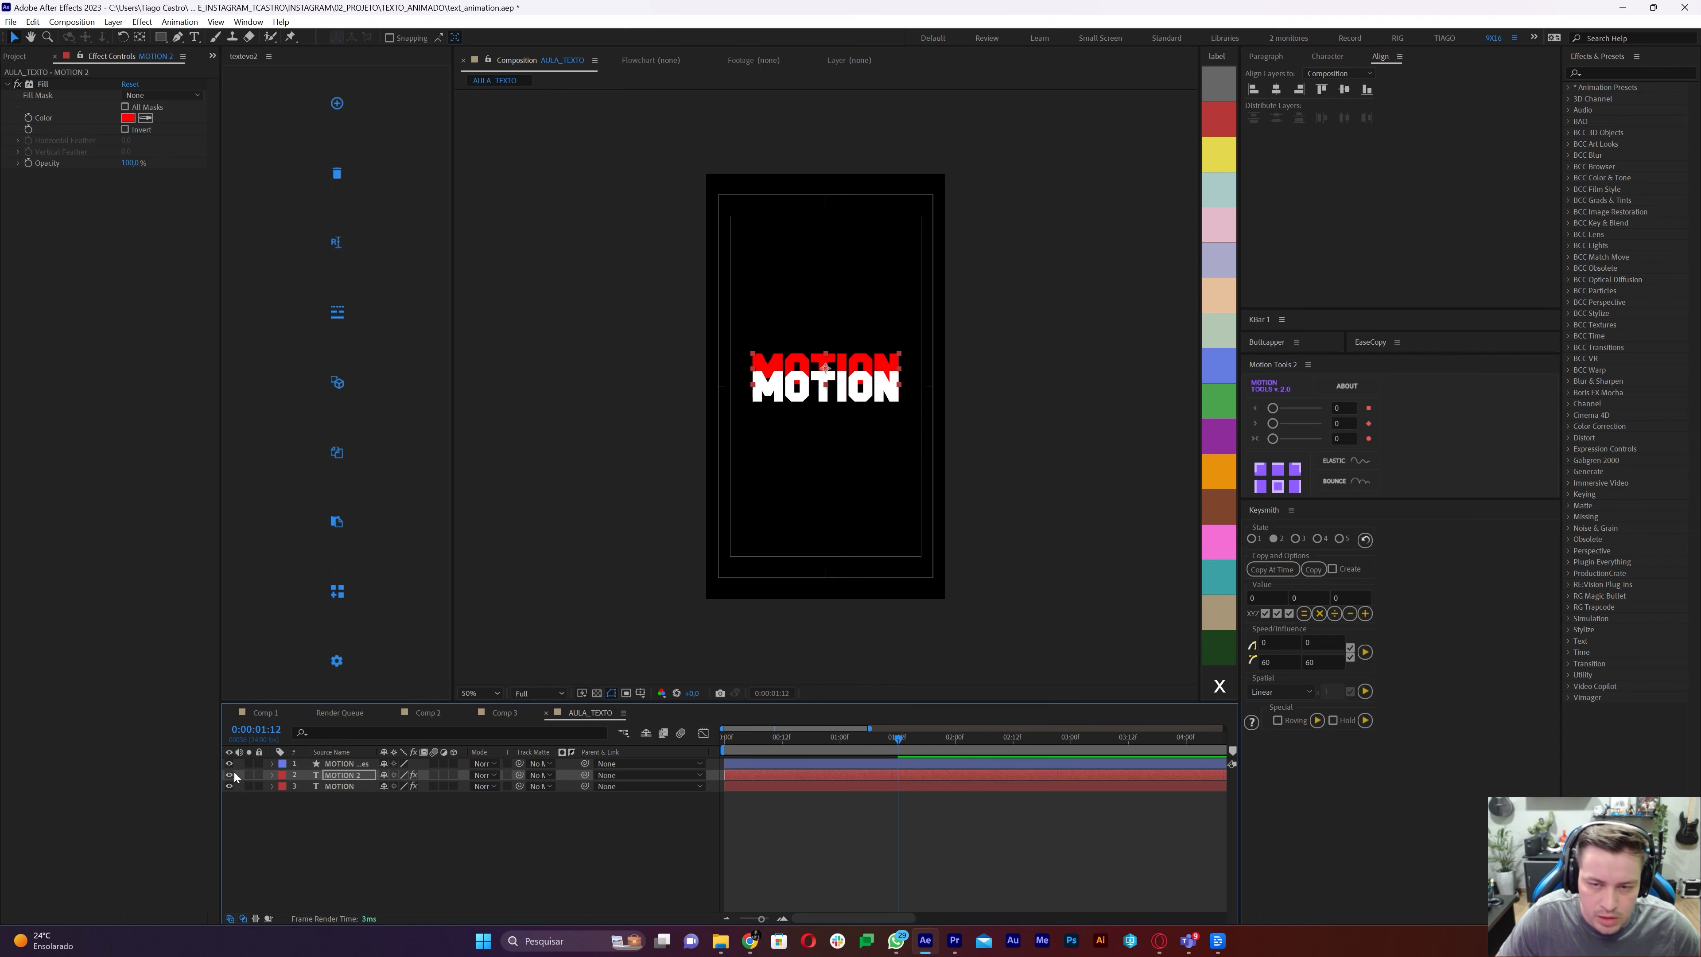
{"action": "key", "text": "shift+Up"}
{"action": "key", "text": "shift+Up"}
{"action": "key", "text": "shift+Up"}
{"action": "key", "text": "shift+Up"}
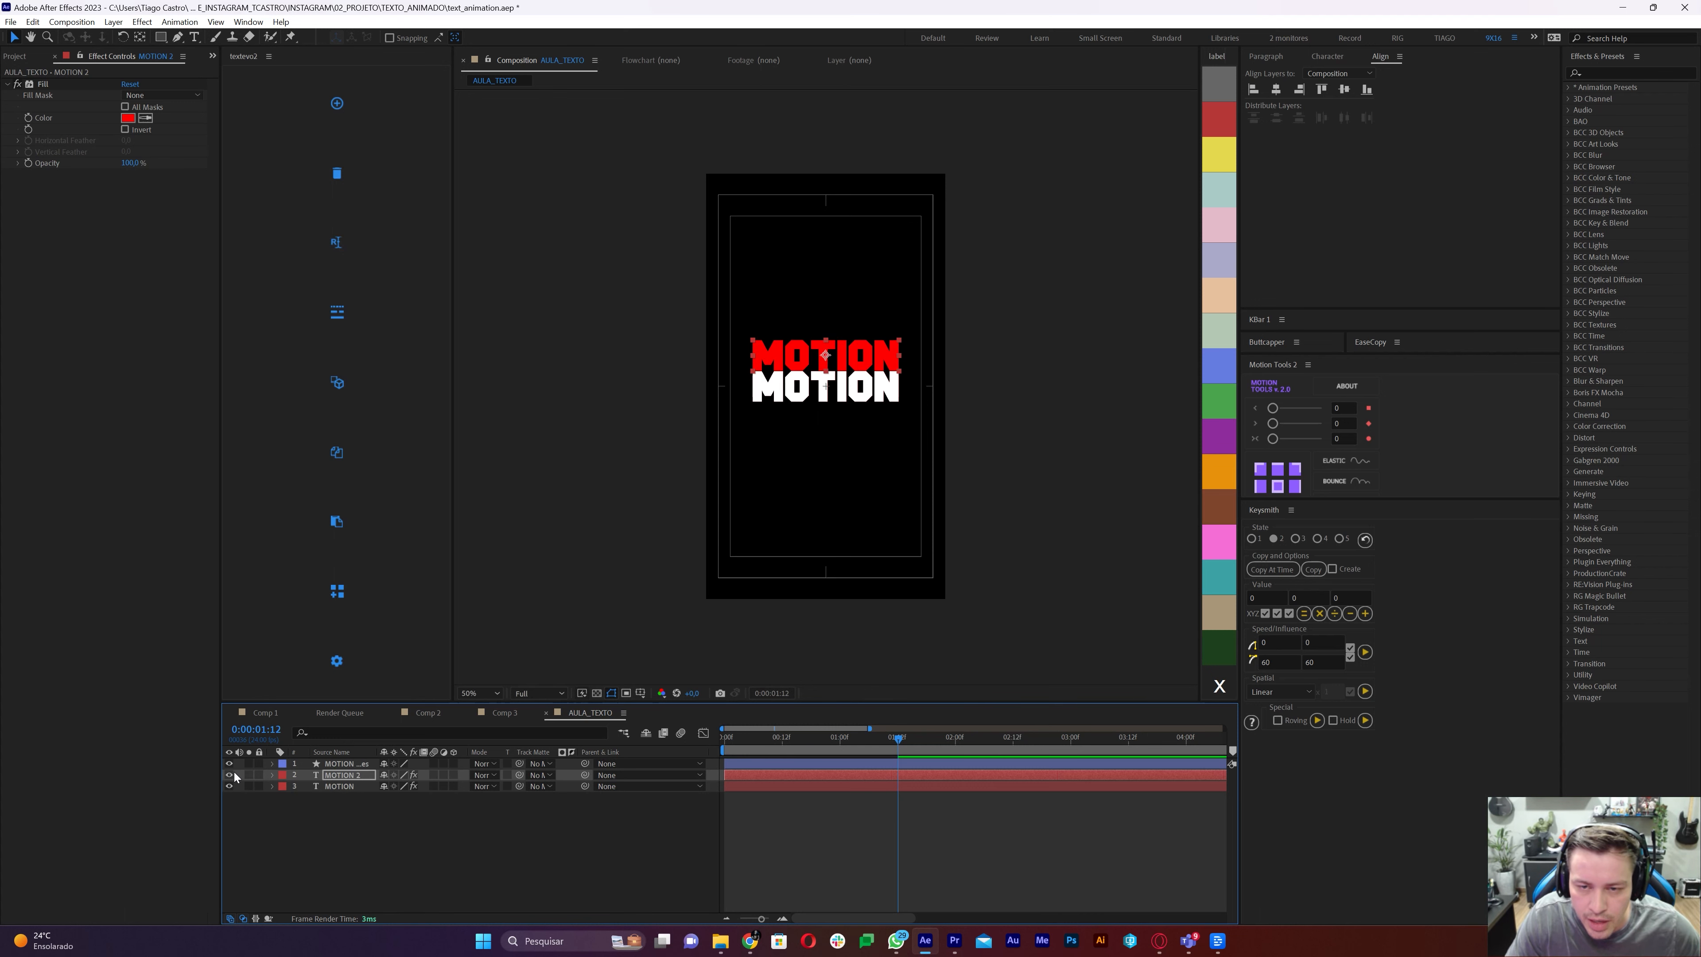
{"action": "key", "text": "period"}
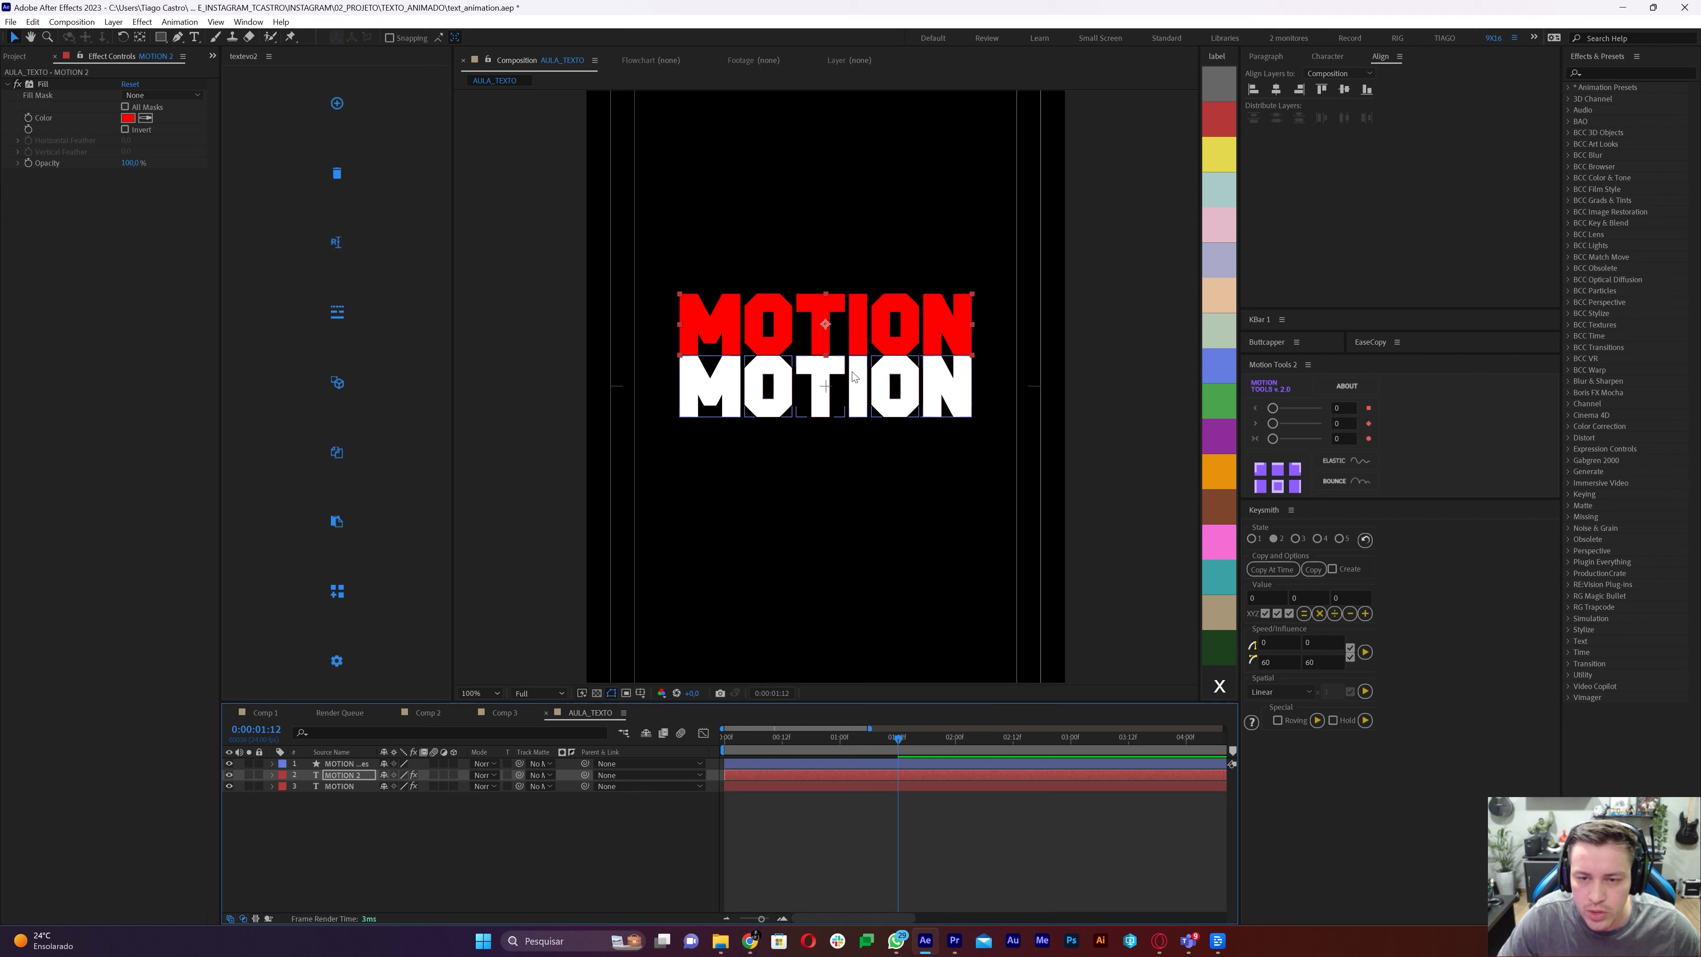
Turn the duplicated text into a 2 px outline without fill and set its Fill effect colour to white (FFFFFF)
{"action": "double_click", "coordinate": [332, 776]}
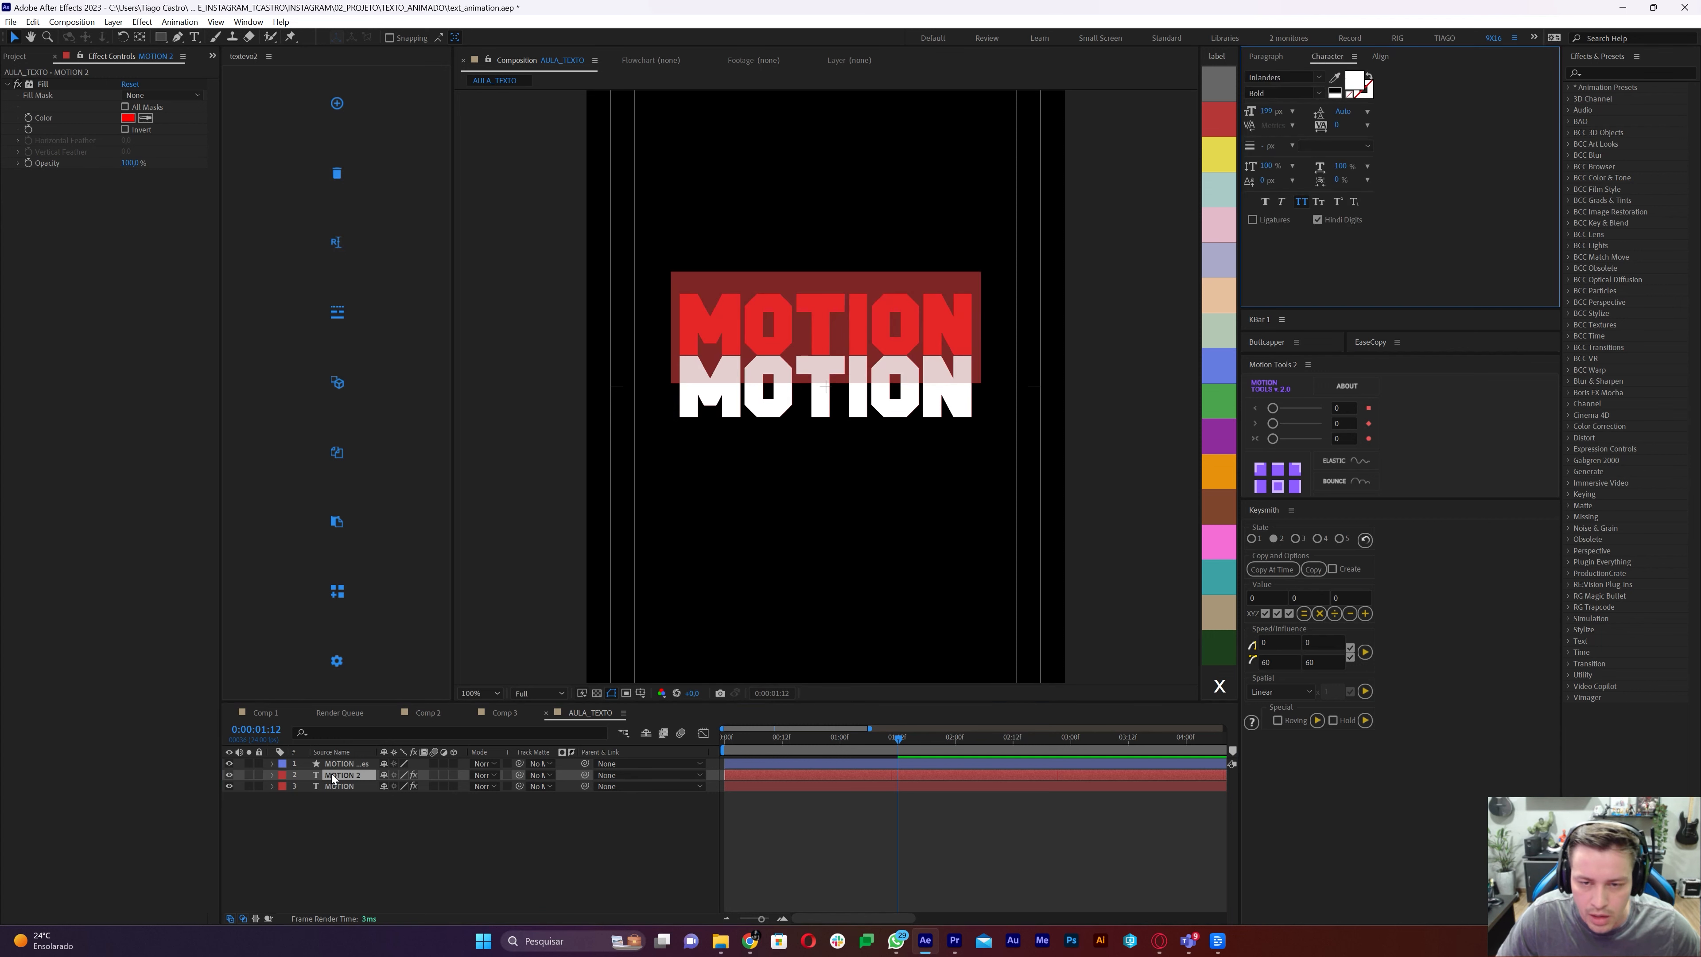
{"action": "left_click", "coordinate": [1369, 76]}
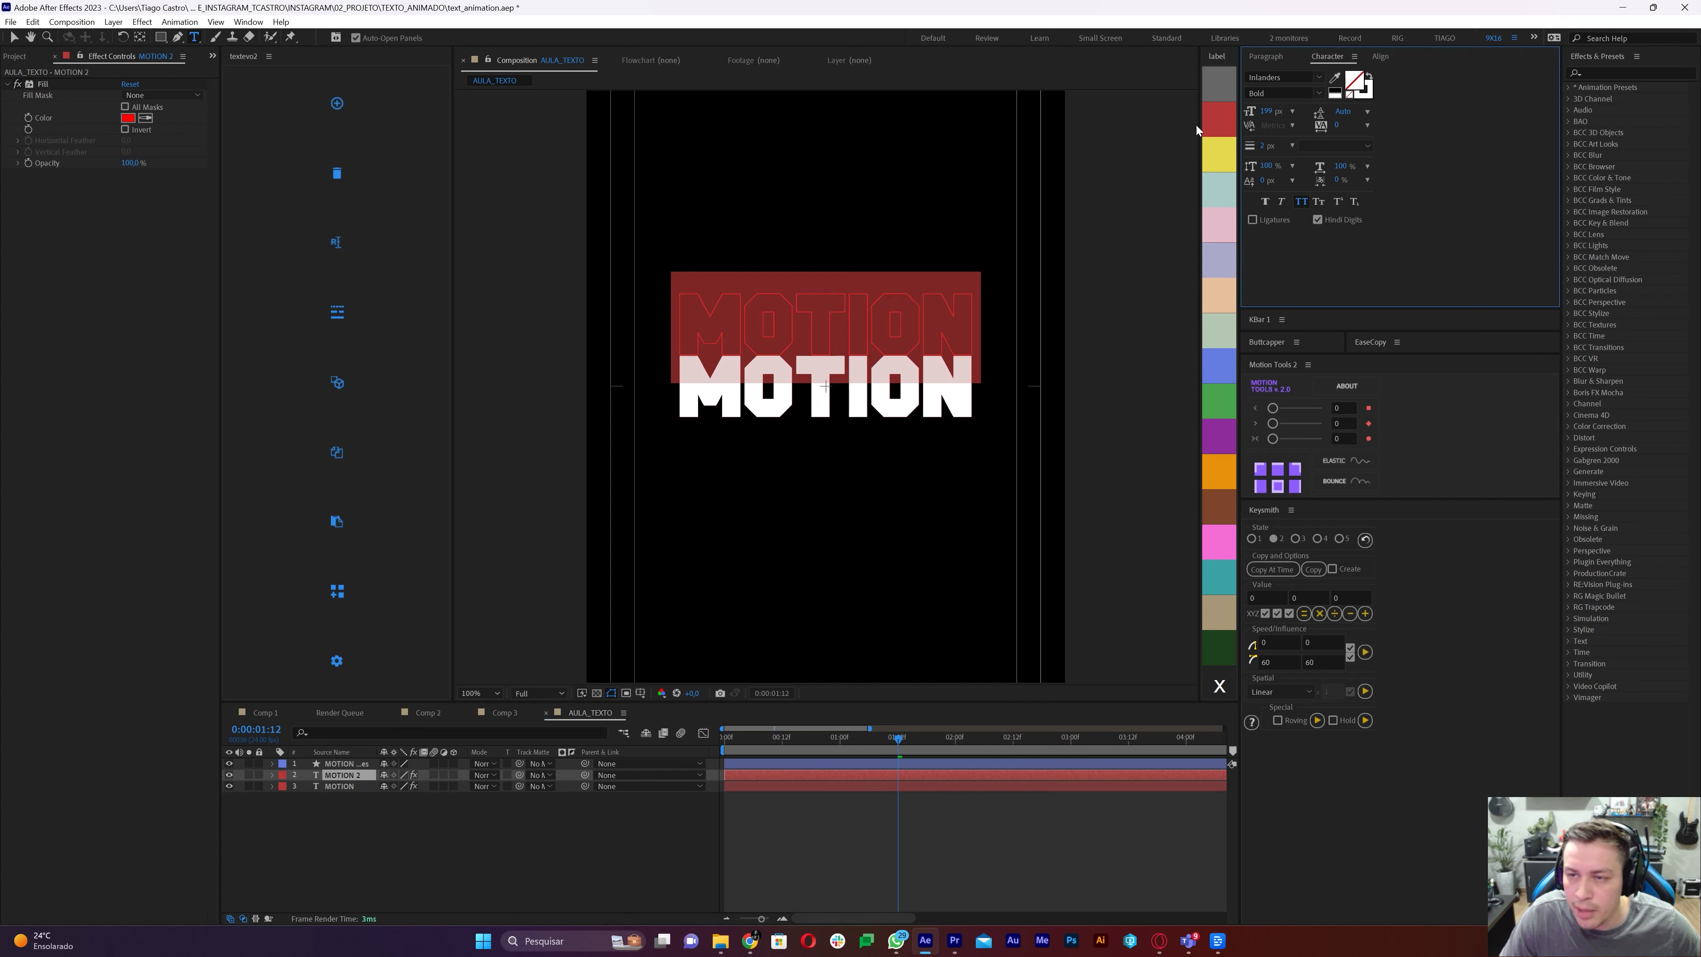
{"action": "left_click", "coordinate": [128, 118]}
{"action": "left_click_drag", "start_coordinate": [1071, 174], "coordinate": [975, 107]}
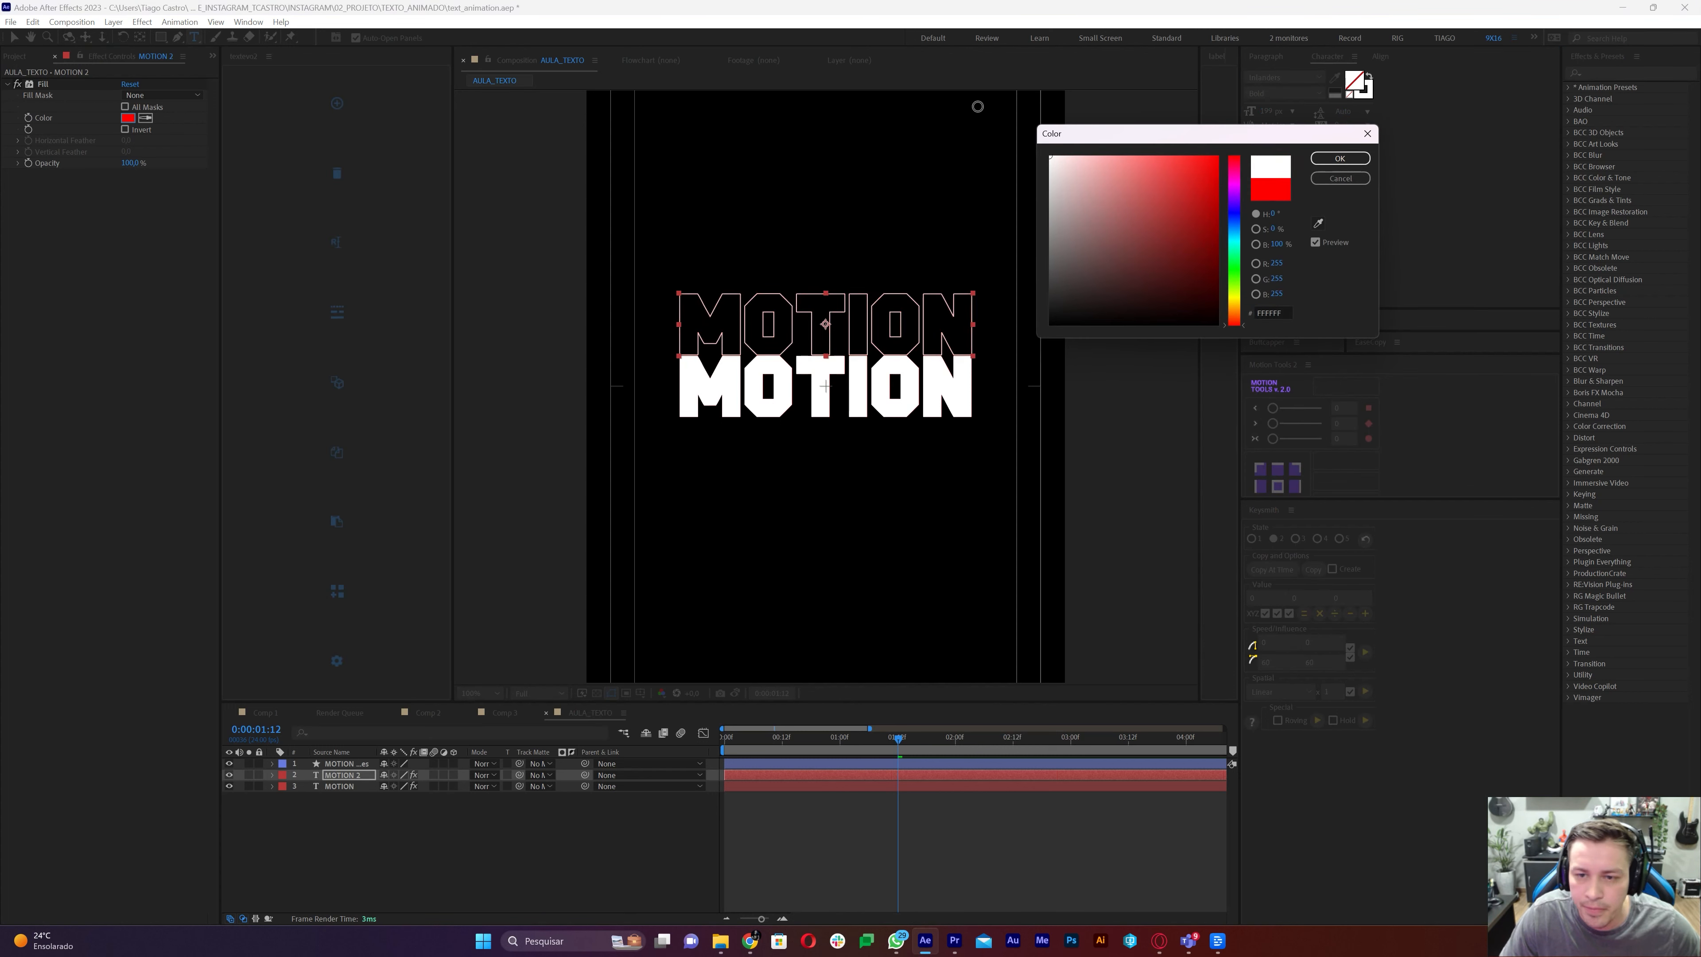
{"action": "left_click", "coordinate": [1340, 158]}
{"action": "left_click", "coordinate": [538, 862]}
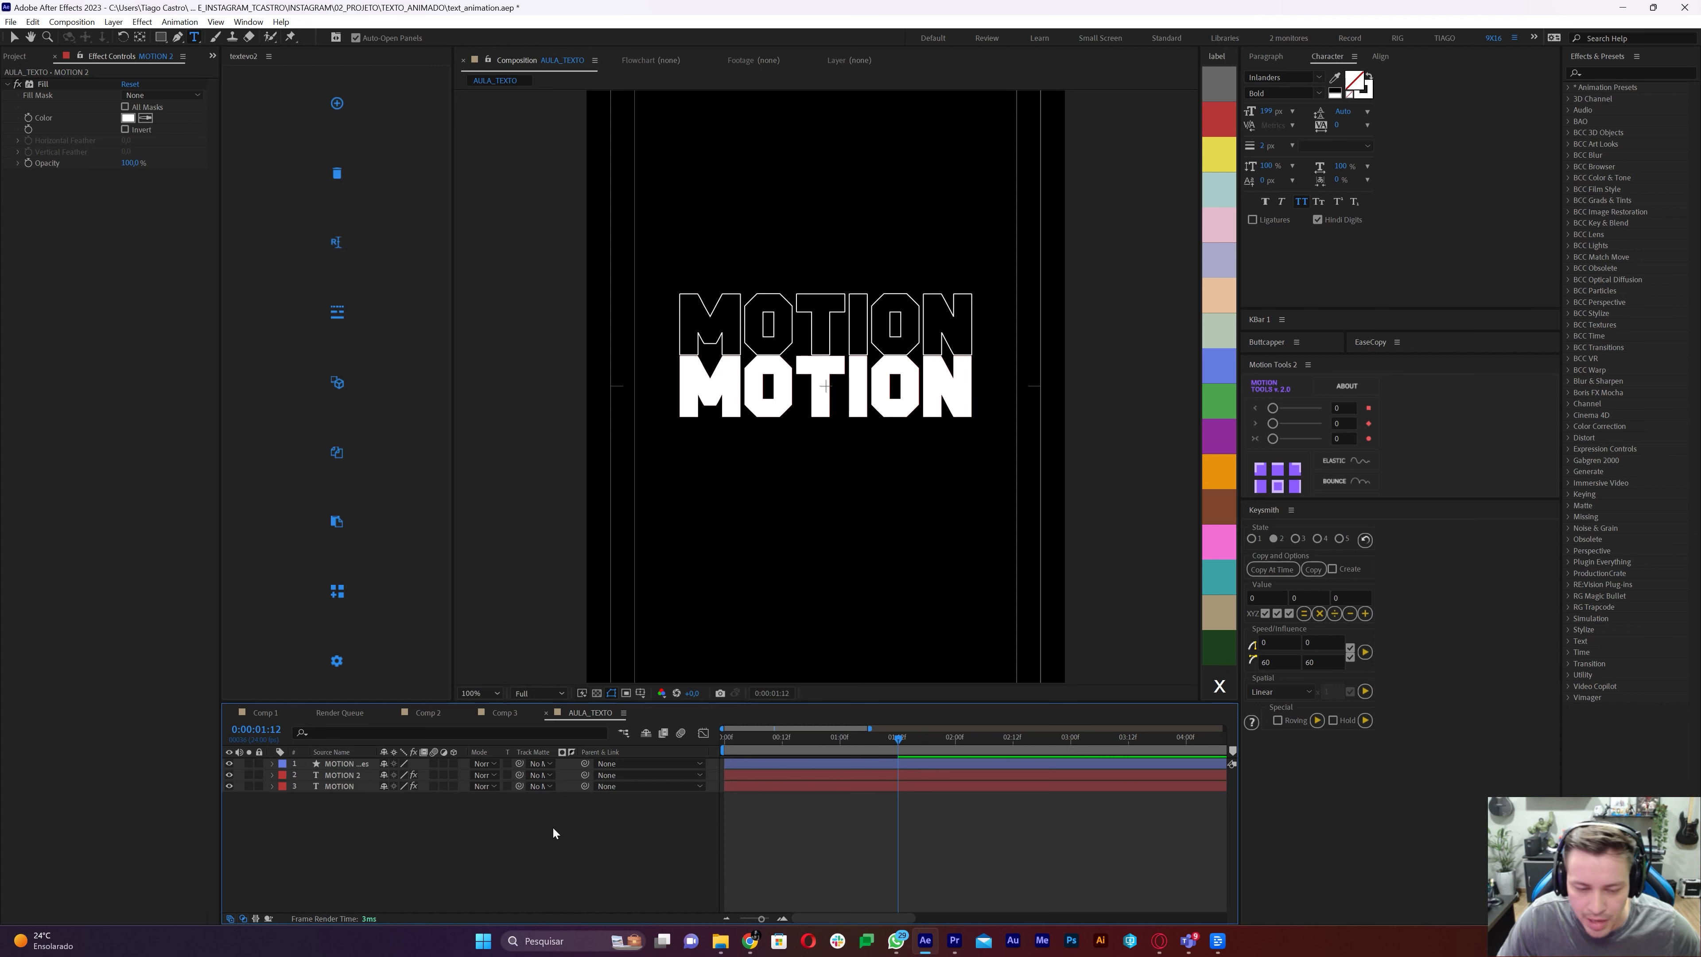
Draw a rectangular mask around the upper part of the outlined MOTION copy and feather it so the letters fade out at their lower edge
{"action": "left_click", "coordinate": [341, 776]}
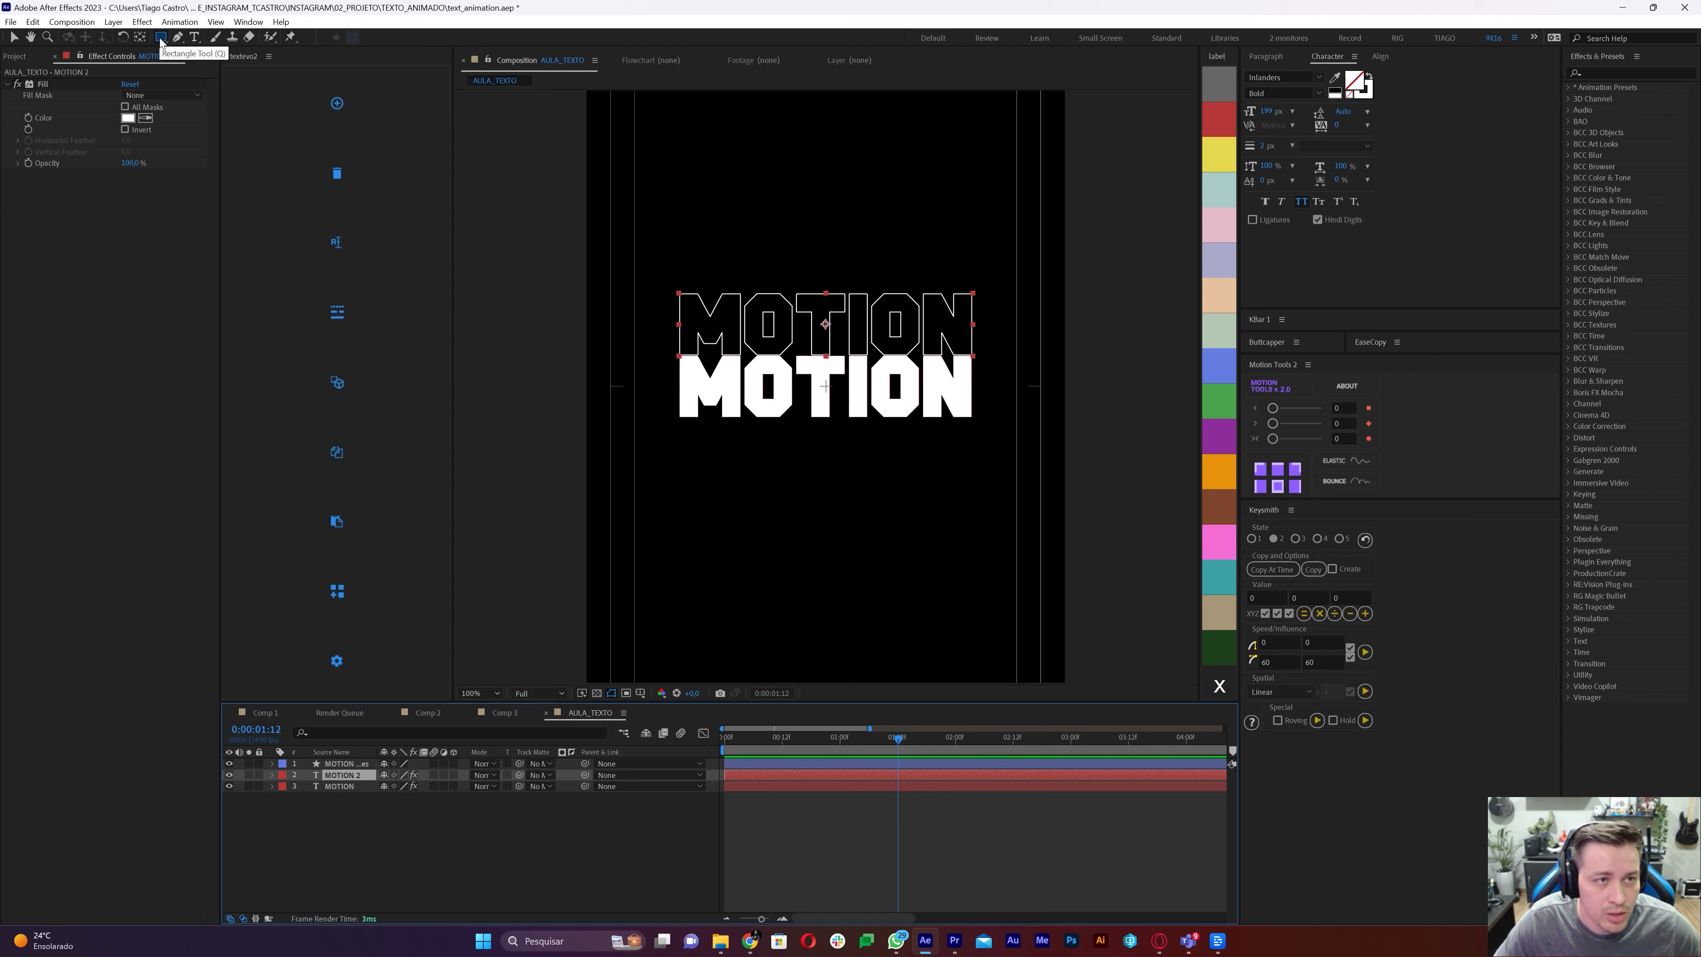
{"action": "mouse_move", "coordinate": [662, 277]}
{"action": "left_mouse_down"}
{"action": "mouse_move", "coordinate": [954, 347]}
{"action": "mouse_move", "coordinate": [1003, 337]}
{"action": "left_mouse_up"}
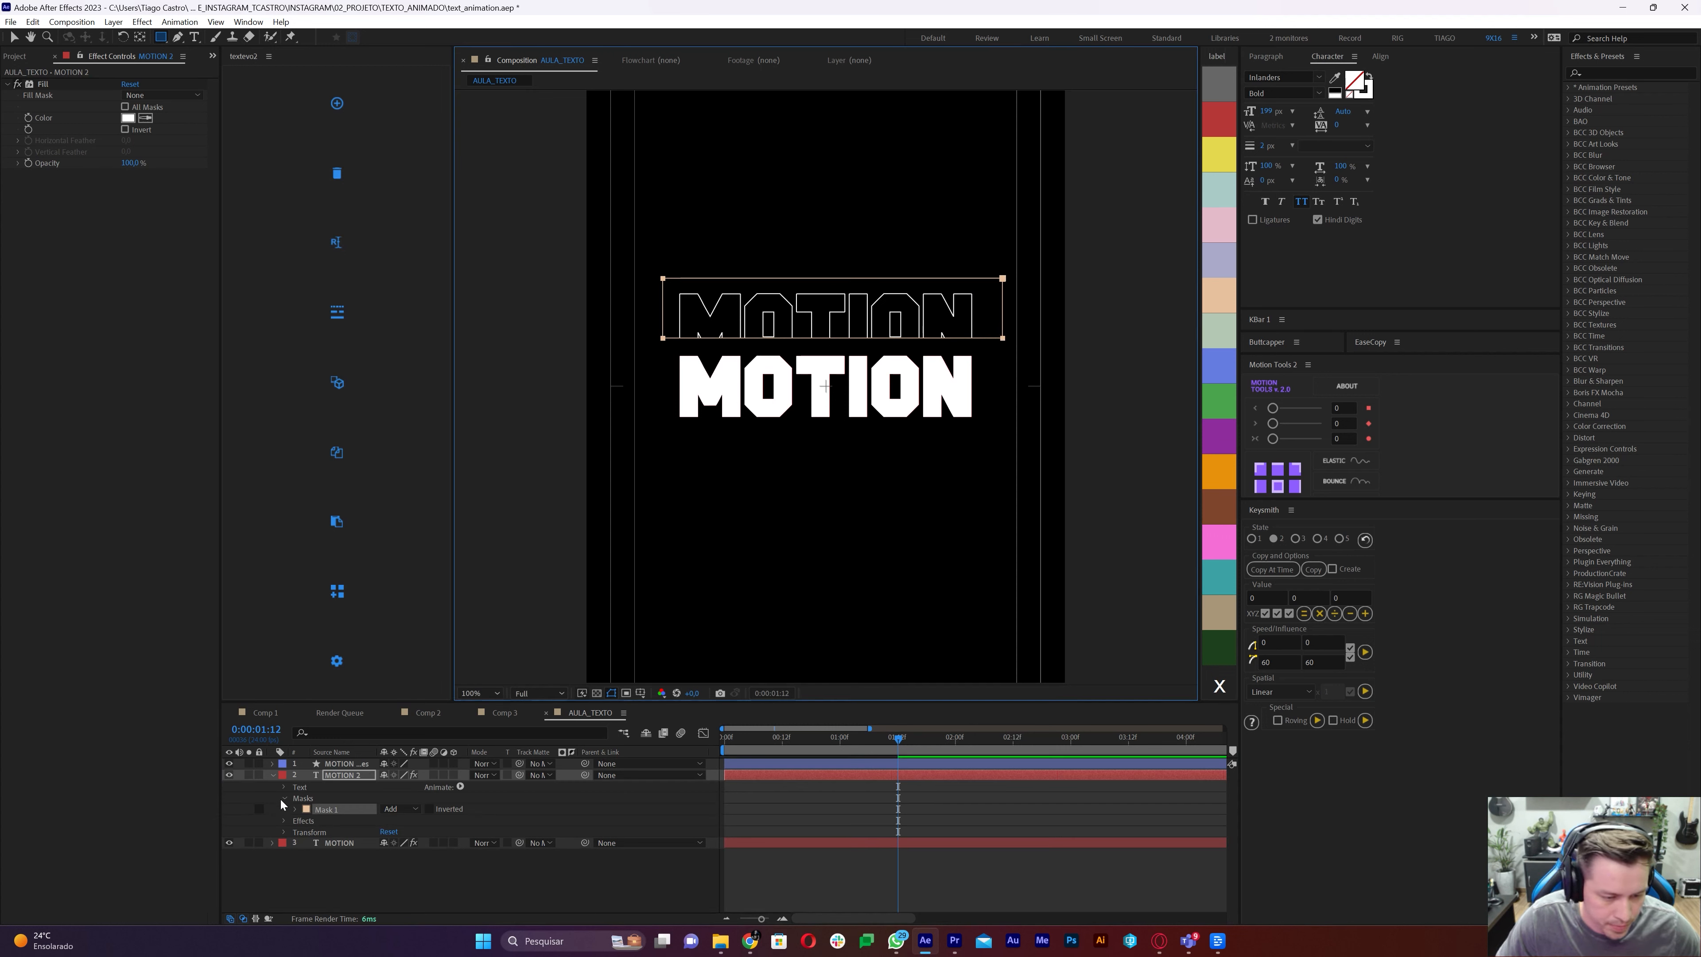
{"action": "left_click", "coordinate": [296, 809]}
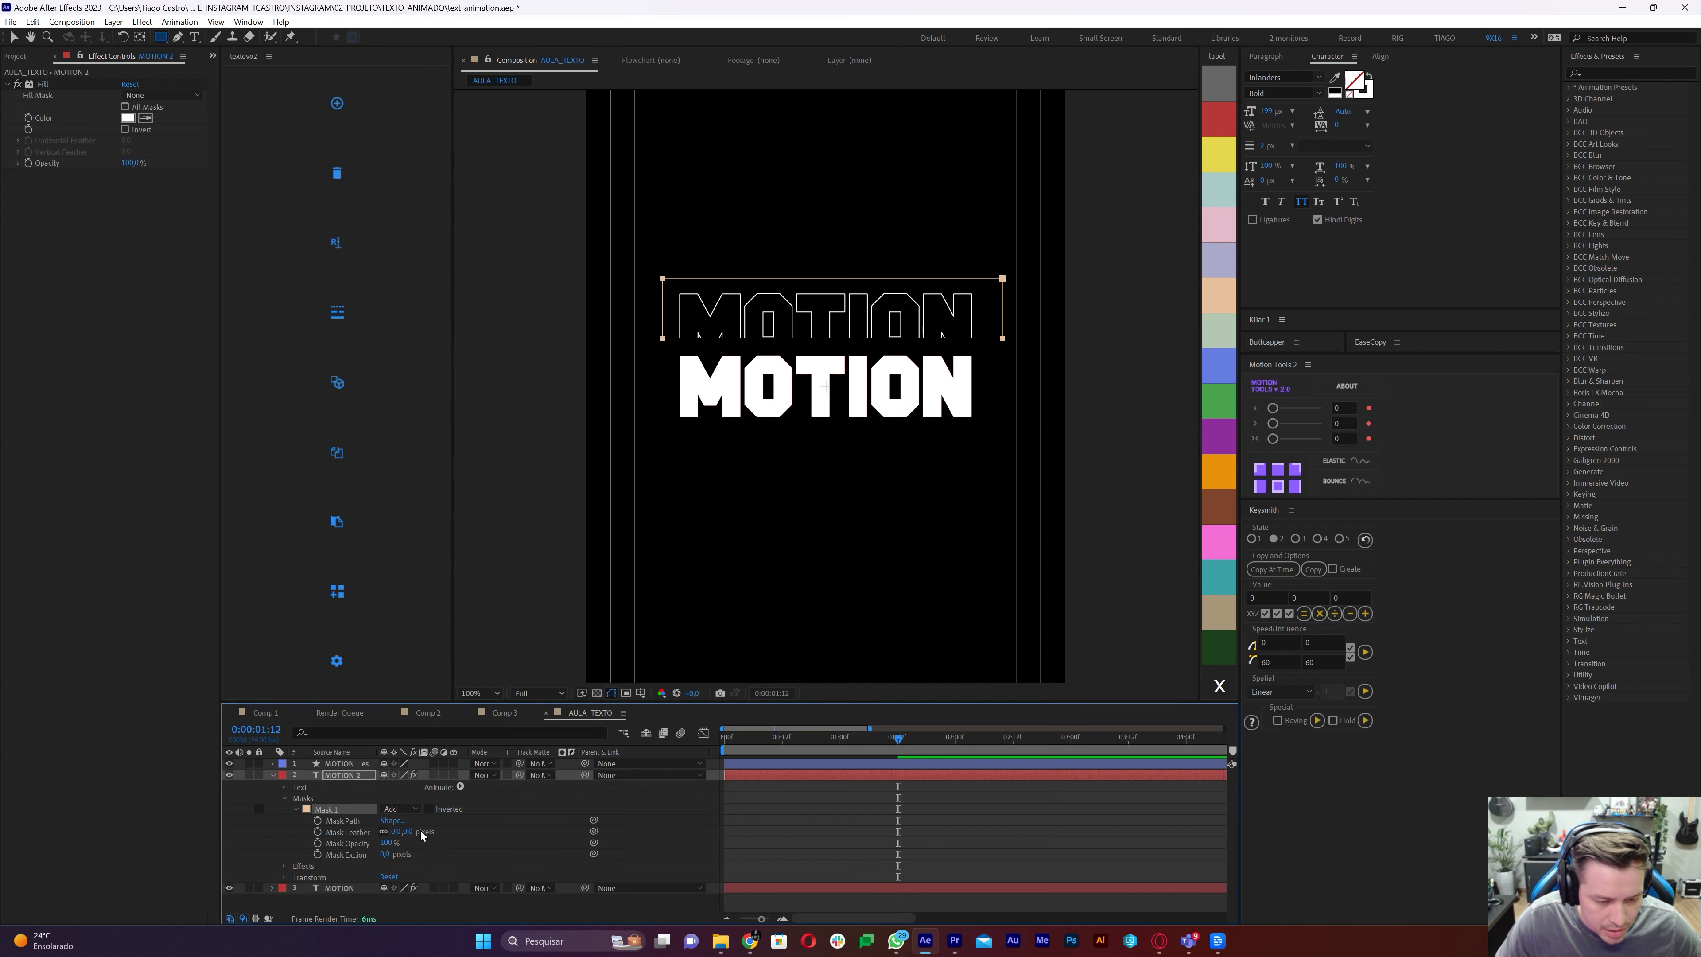
{"action": "left_click_drag", "start_coordinate": [412, 836], "coordinate": [434, 832]}
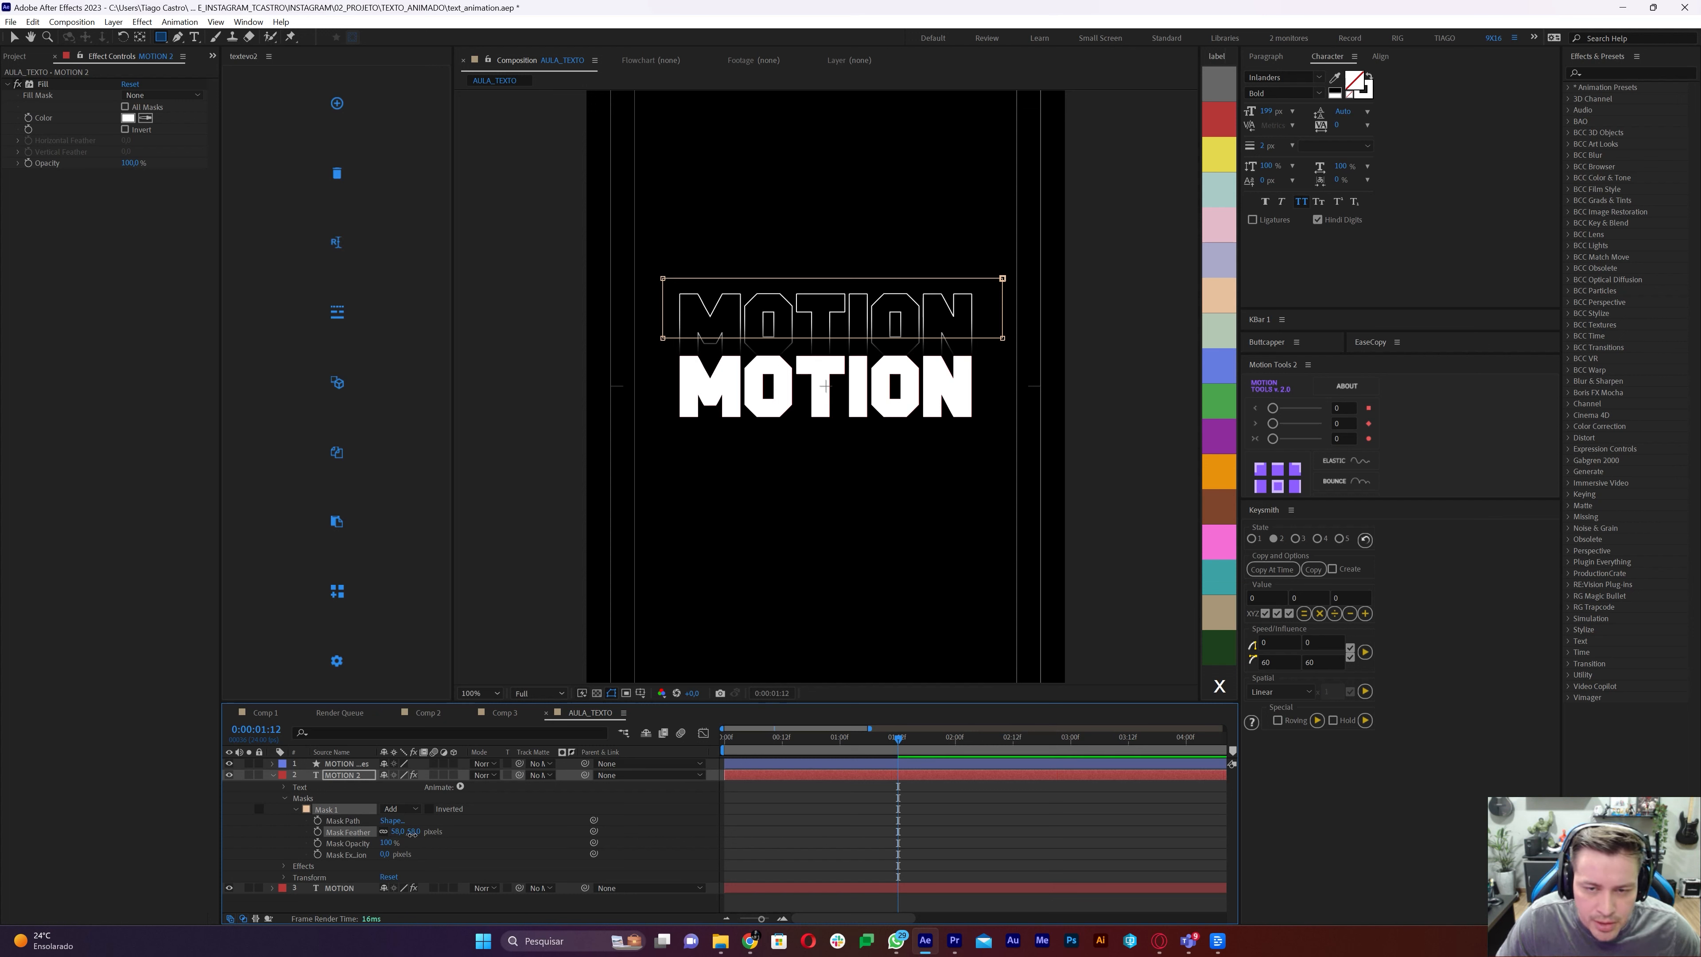
{"action": "left_click_drag", "start_coordinate": [412, 834], "coordinate": [404, 839]}
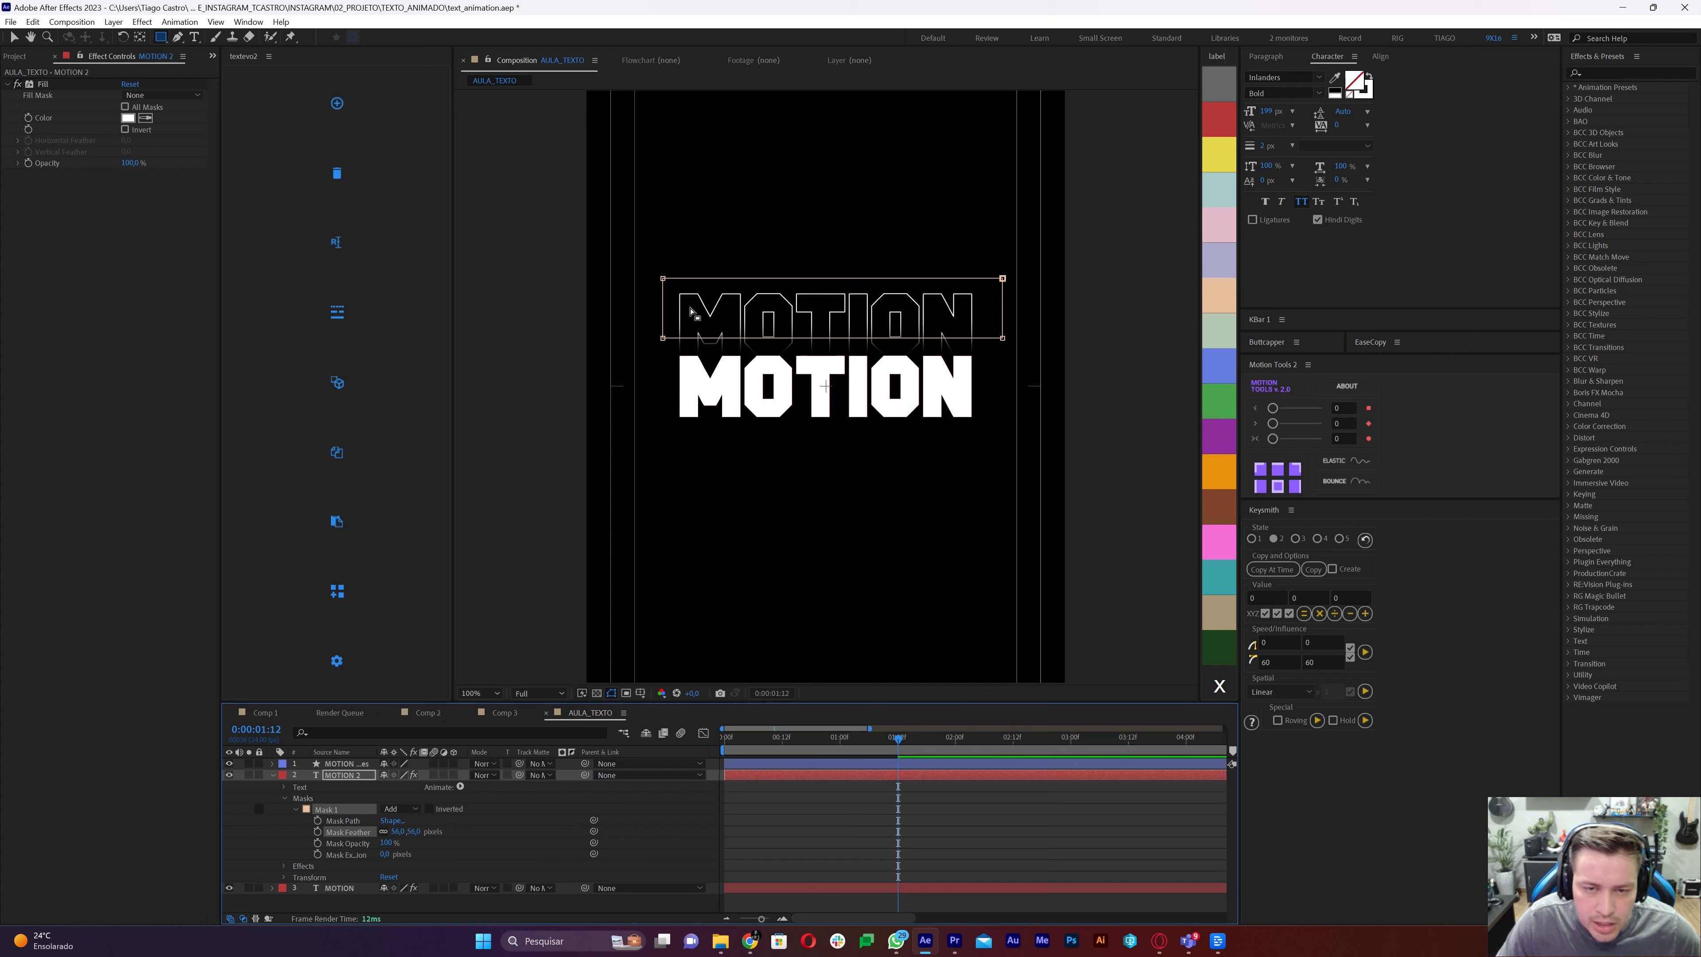
{"action": "key", "text": "v"}
{"action": "left_click", "coordinate": [847, 855]}
{"action": "scroll", "coordinate": [982, 337], "scroll_direction": "down", "scroll_amount": 1}
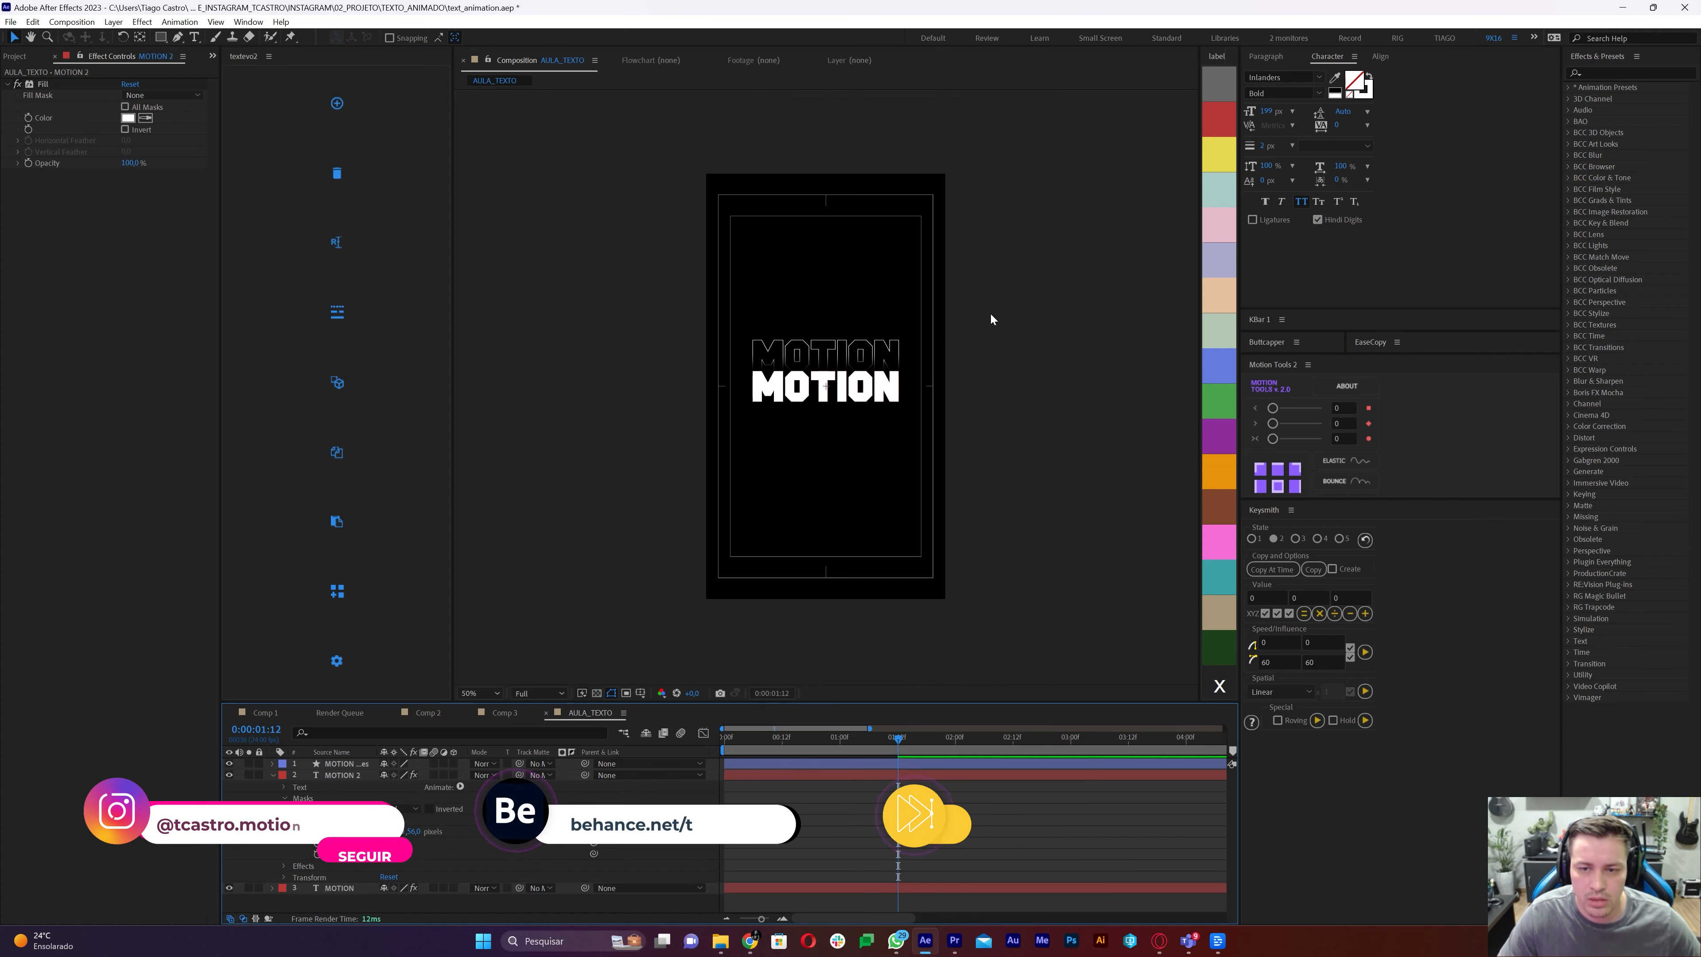
{"action": "scroll", "coordinate": [991, 319], "scroll_direction": "up", "scroll_amount": 1}
Hide the original MOTION text layer and scrub through the animation
{"action": "mouse_move", "coordinate": [898, 741]}
{"action": "left_mouse_down"}
{"action": "mouse_move", "coordinate": [877, 747]}
{"action": "mouse_move", "coordinate": [922, 756]}
{"action": "left_mouse_up"}
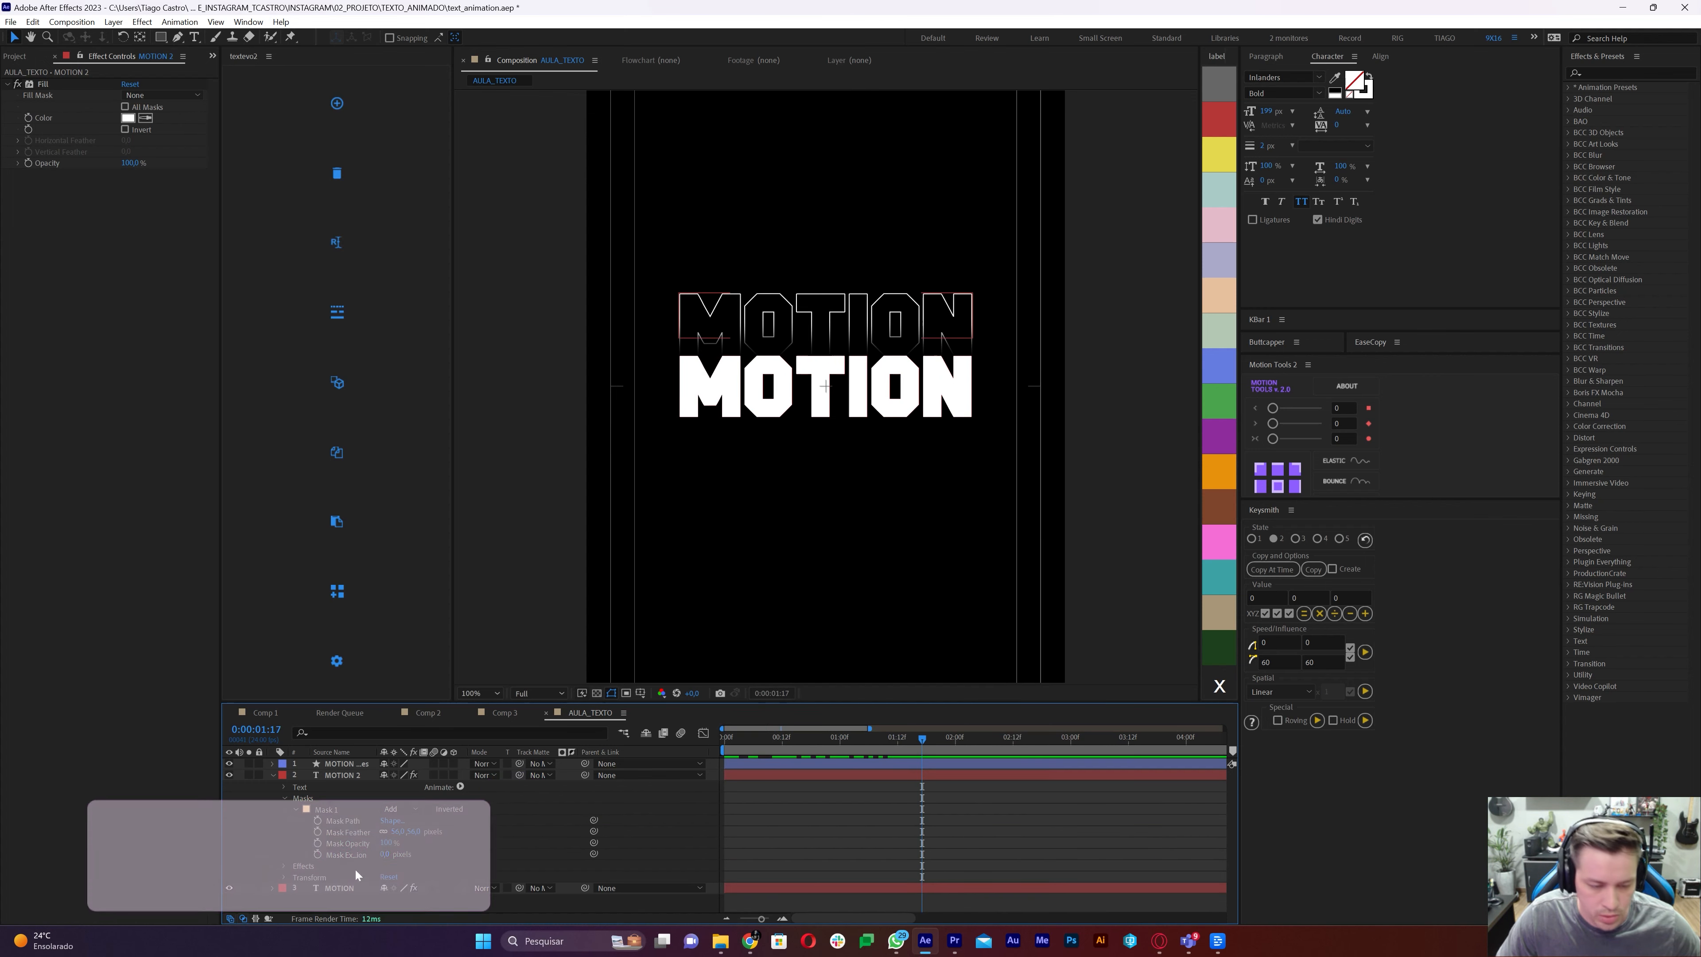
{"action": "left_click", "coordinate": [229, 888]}
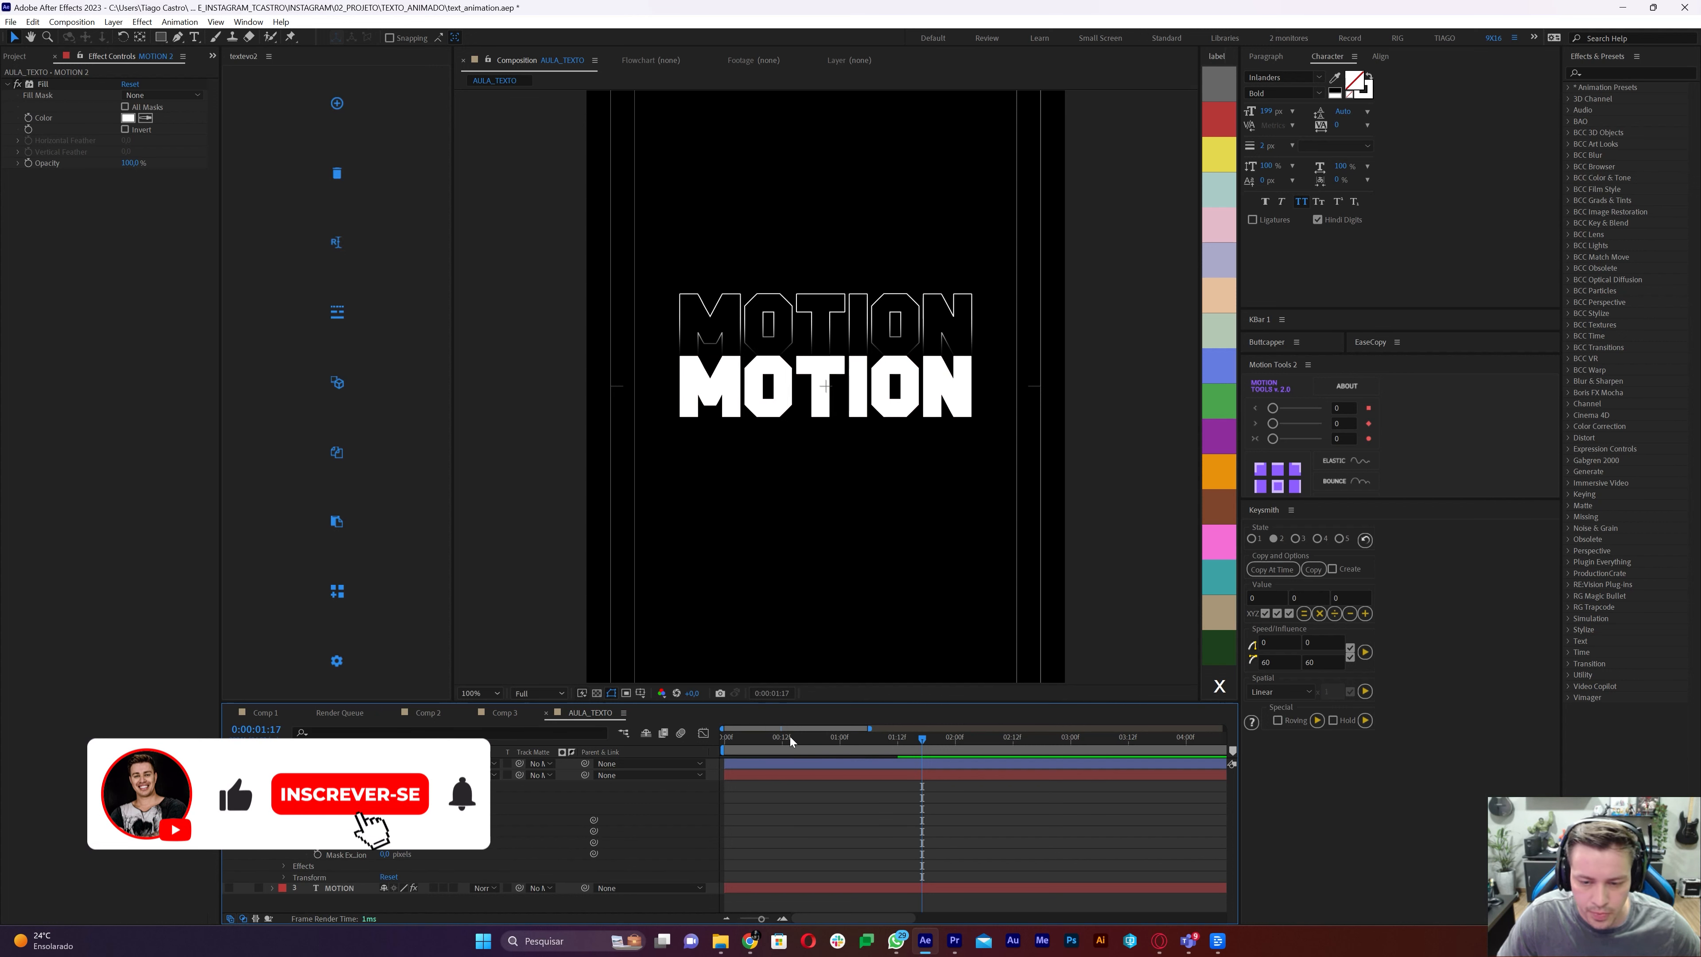
{"action": "left_click_drag", "start_coordinate": [780, 744], "coordinate": [911, 755]}
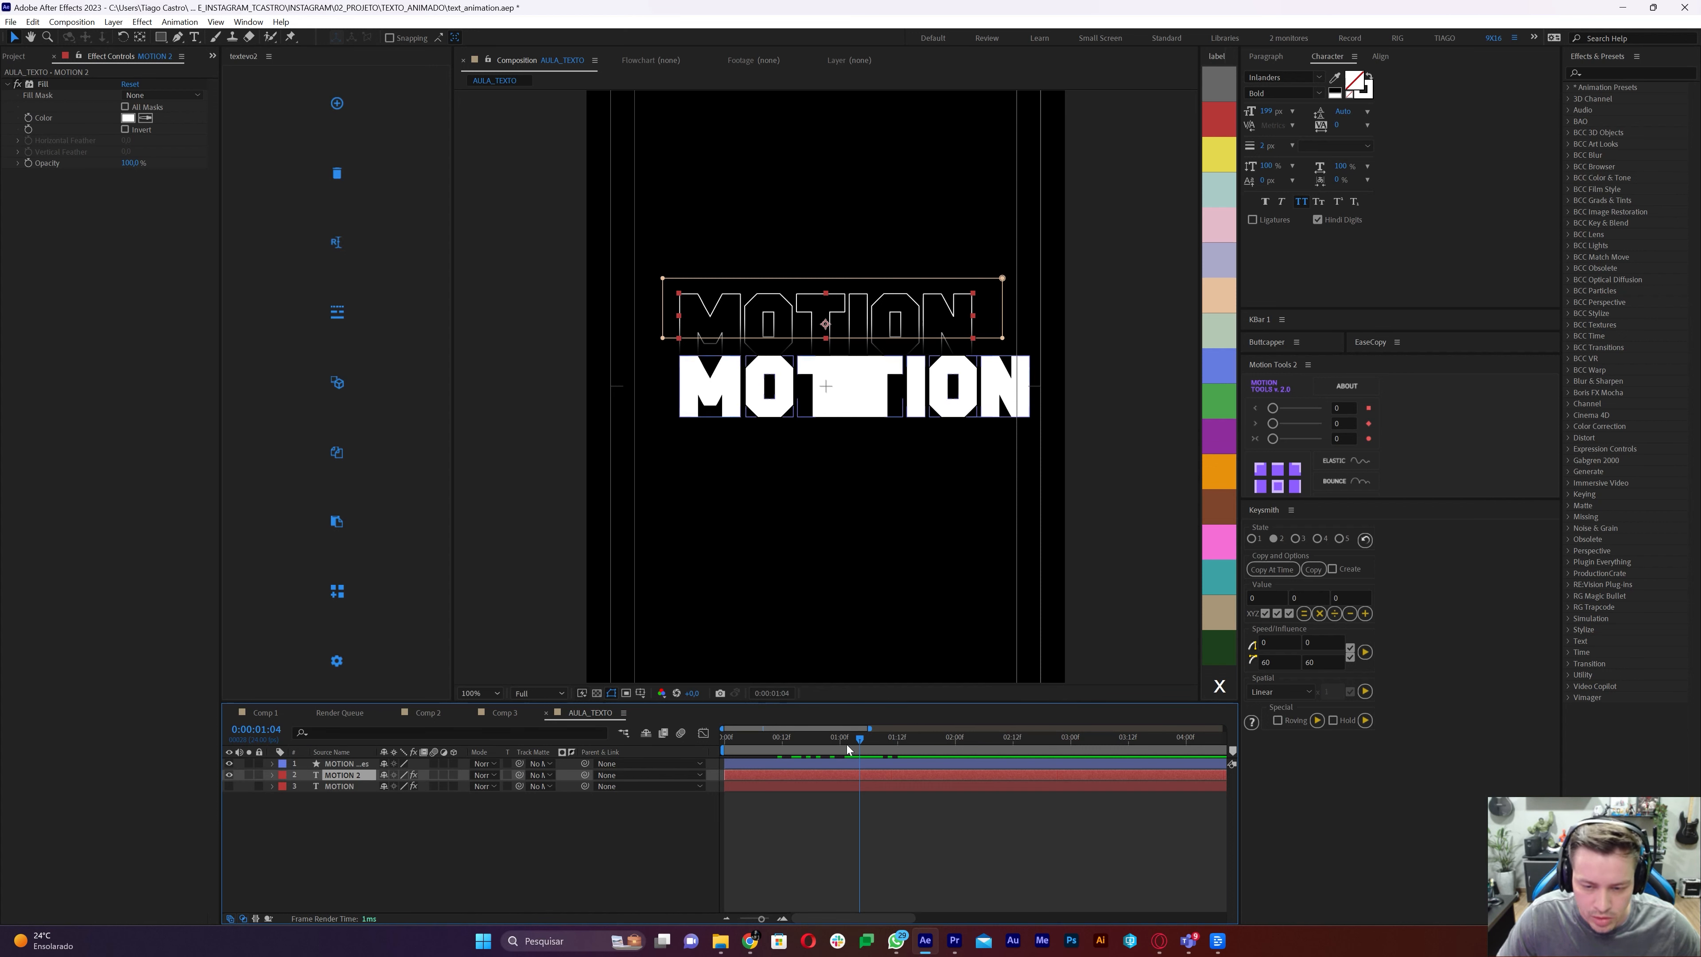
Reveal the MOTION outlines layer's keyframes and add a Position keyframe to the outlined copy at 0:00:01:12
{"action": "left_click", "coordinate": [390, 764]}
{"action": "key", "text": "u"}
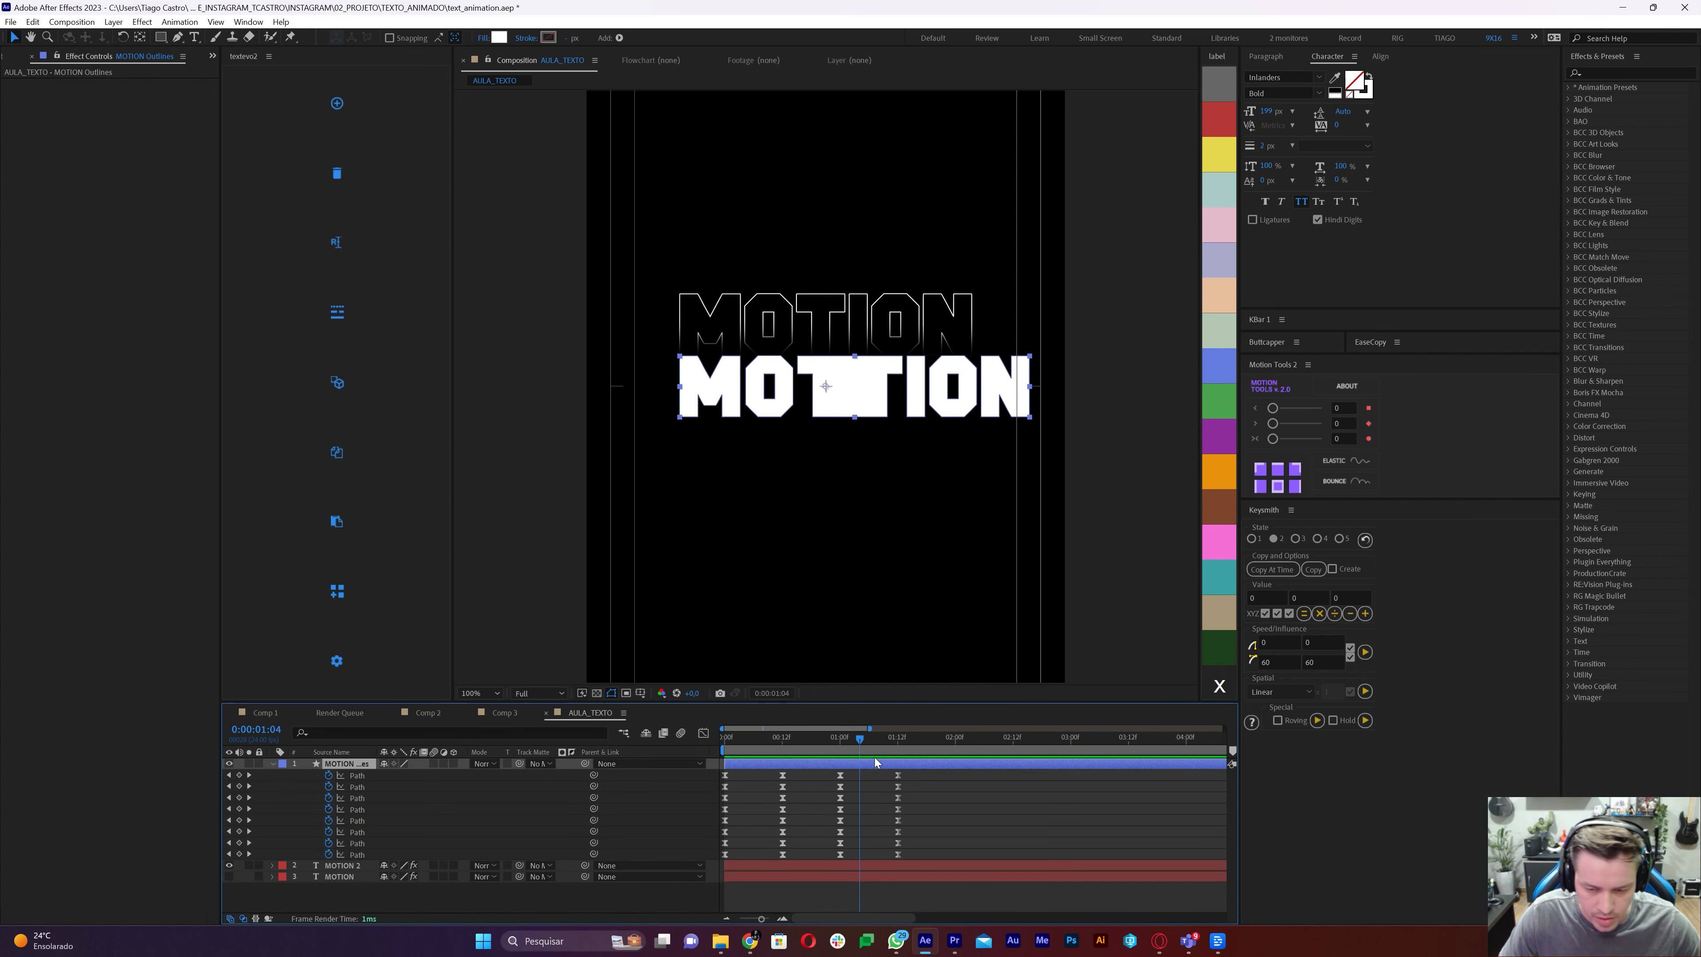
{"action": "left_click", "coordinate": [899, 741]}
{"action": "left_click", "coordinate": [907, 869]}
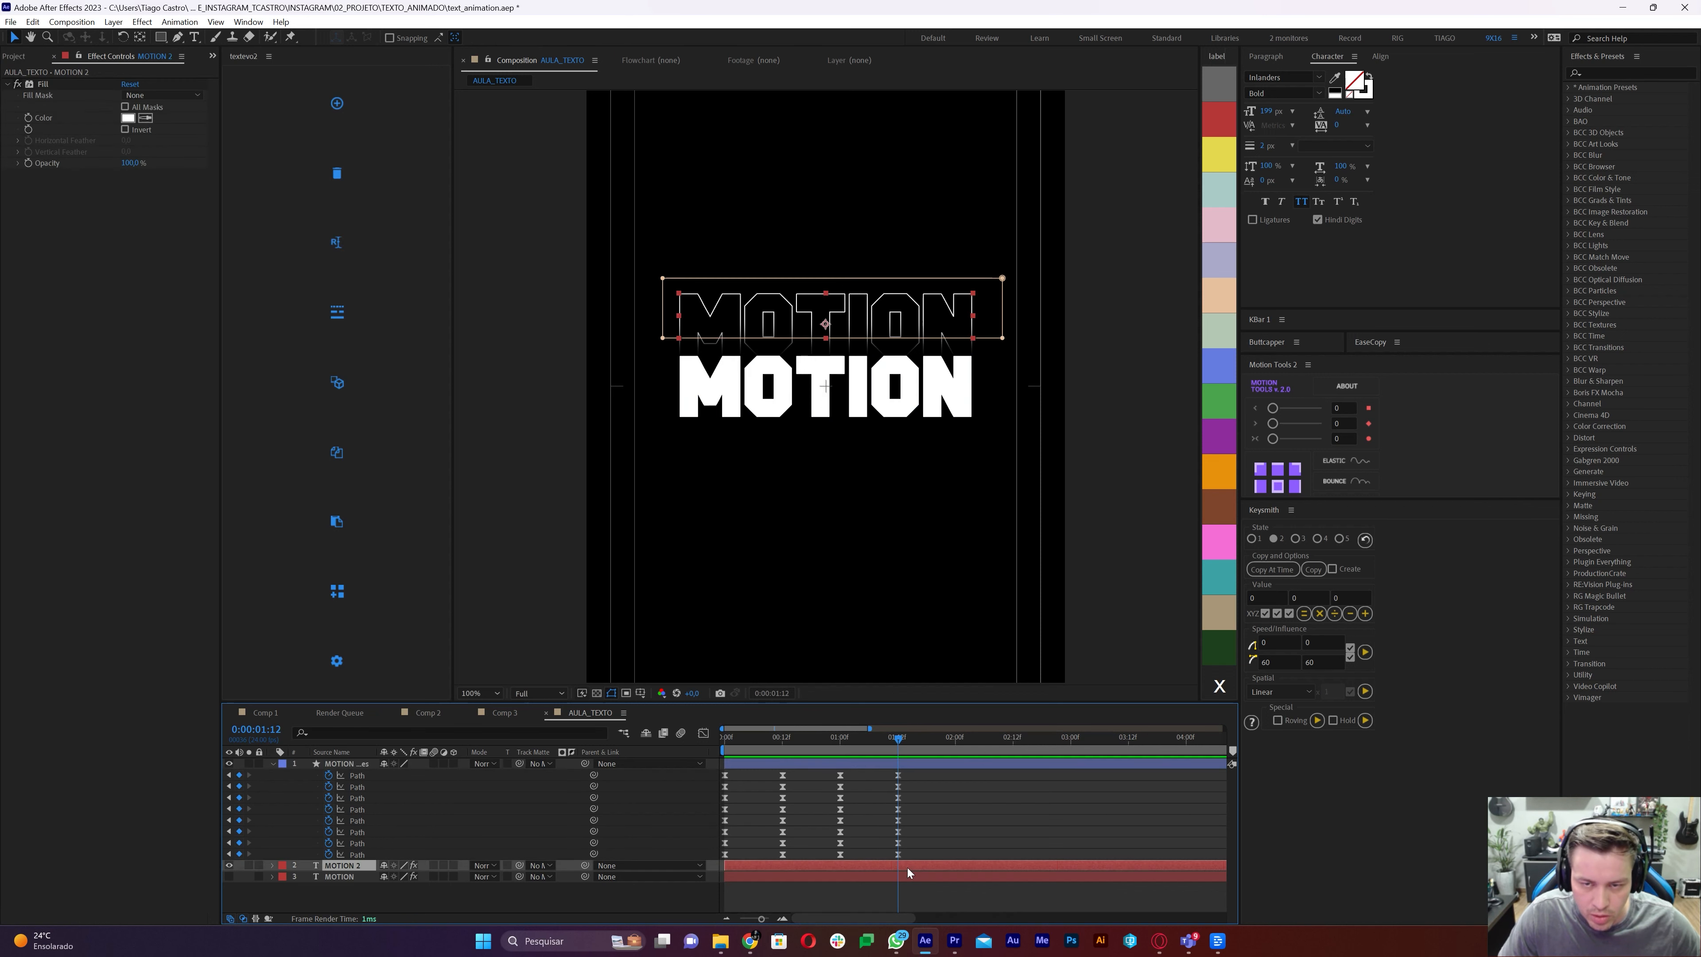
{"action": "key", "text": "p"}
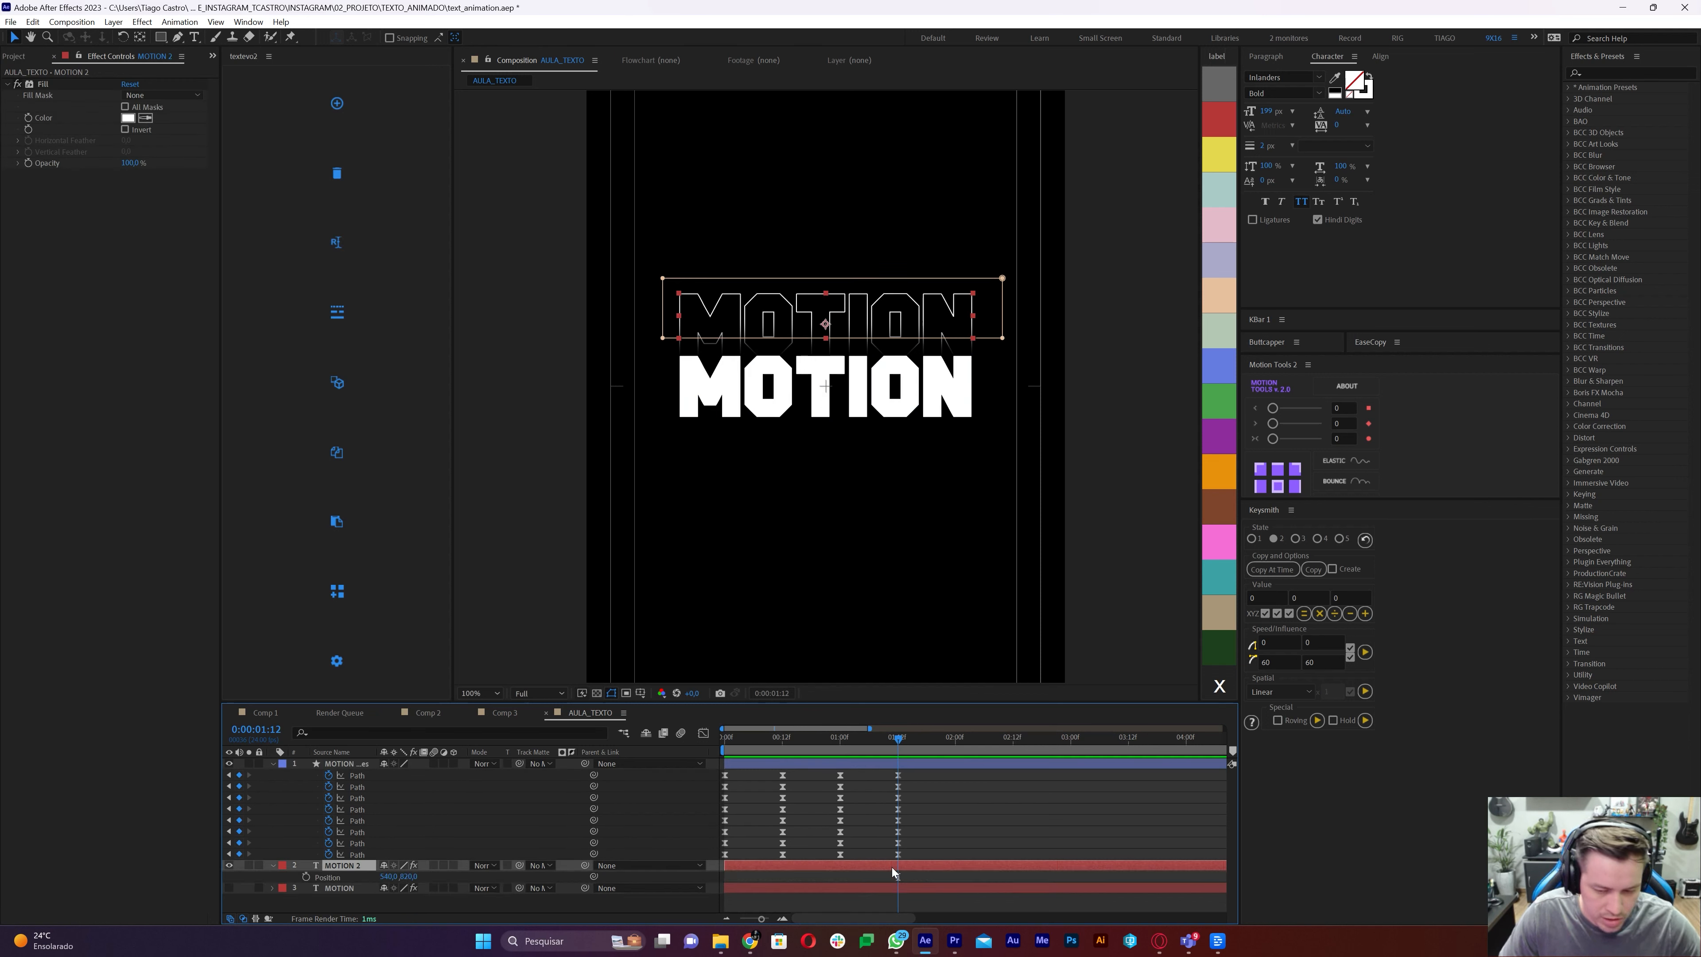
{"action": "left_click", "coordinate": [306, 876]}
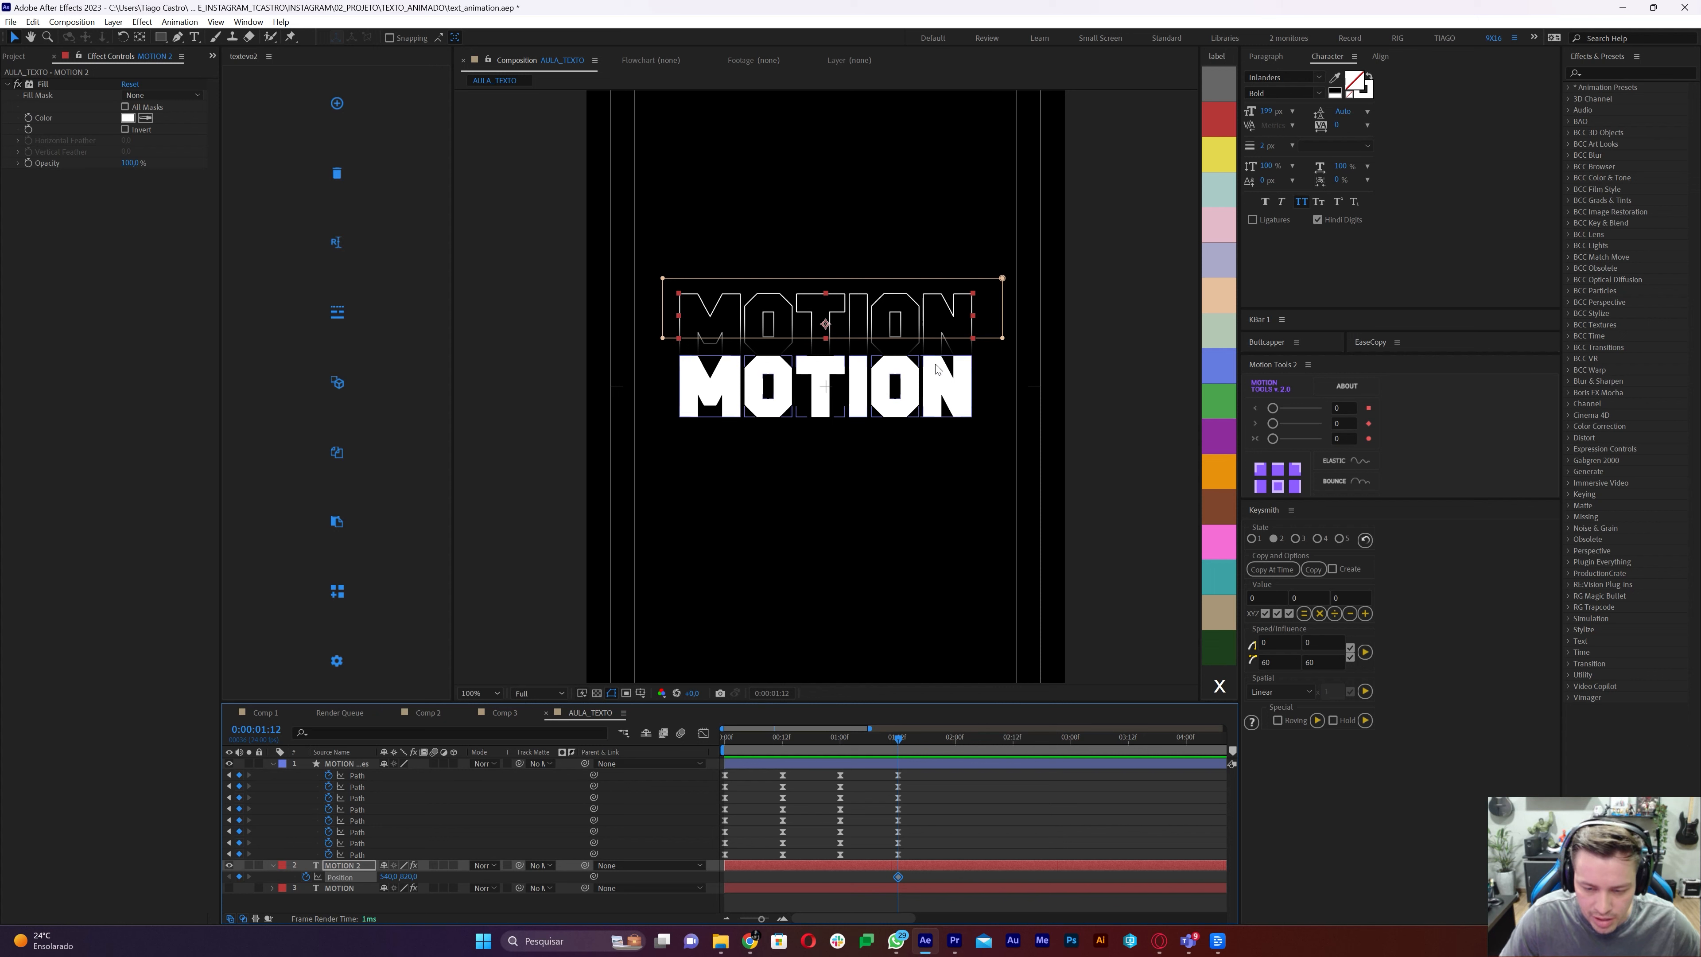
Shift the outlined copy's Position keyframe to 0:00:02:00
{"action": "key", "text": "shift+Page_Down"}
{"action": "key", "text": "Page_Down"}
{"action": "key", "text": "Page_Down"}
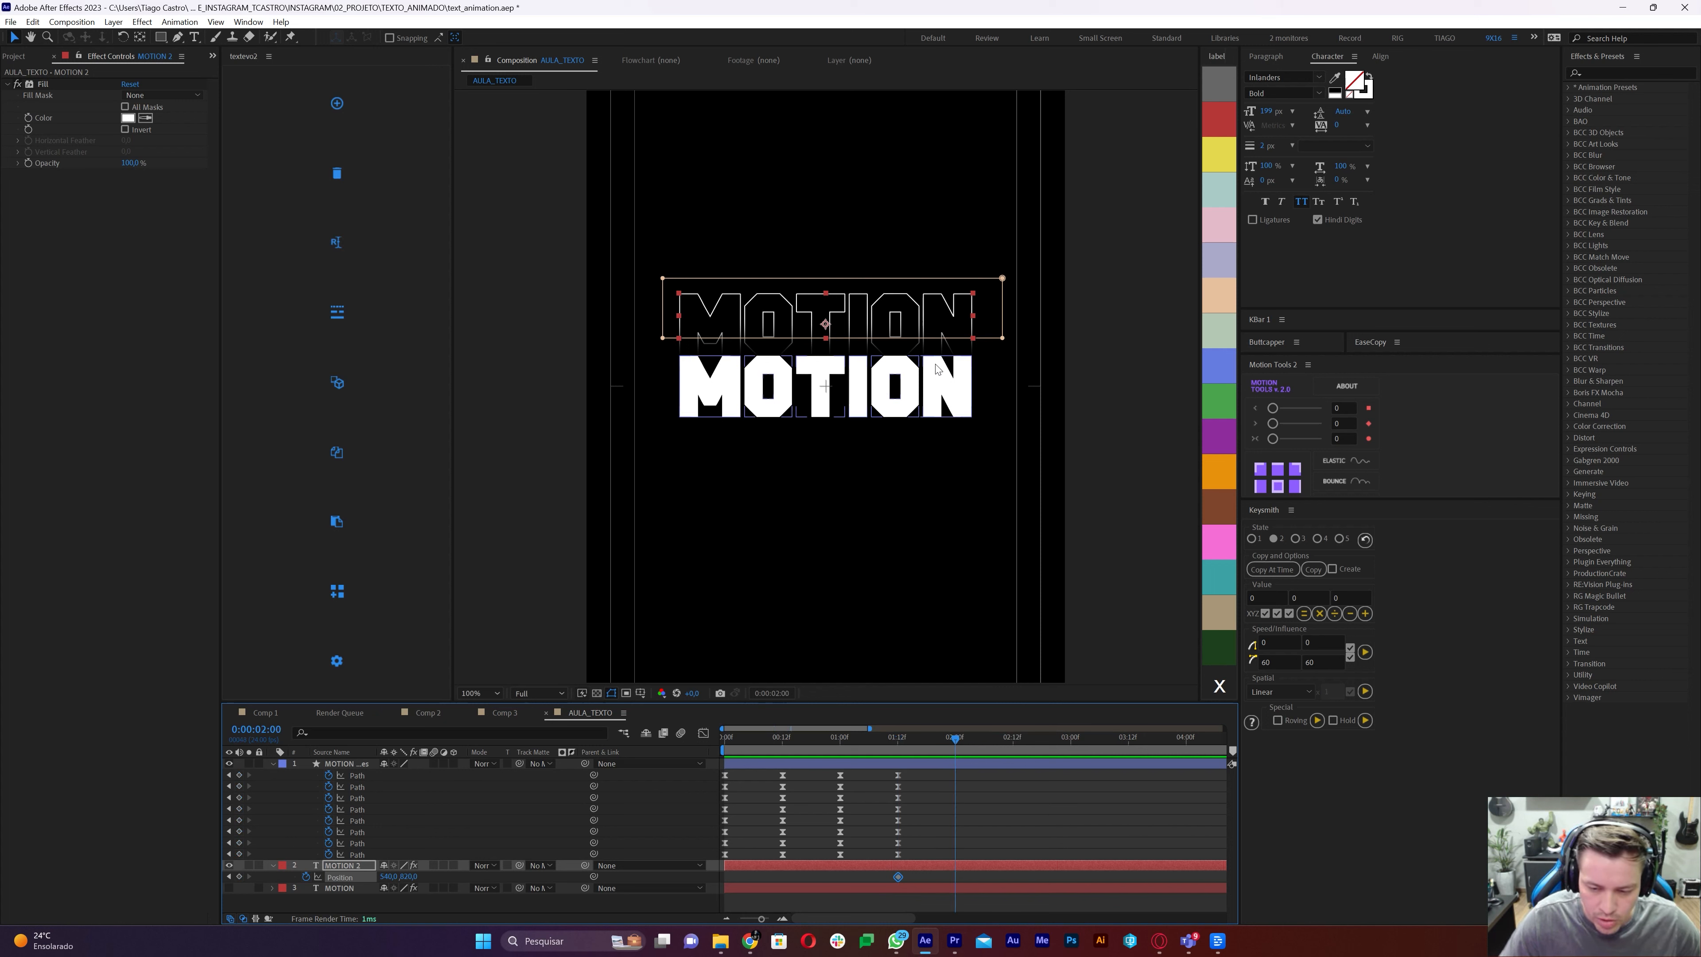
{"action": "left_click_drag", "start_coordinate": [899, 877], "coordinate": [956, 882]}
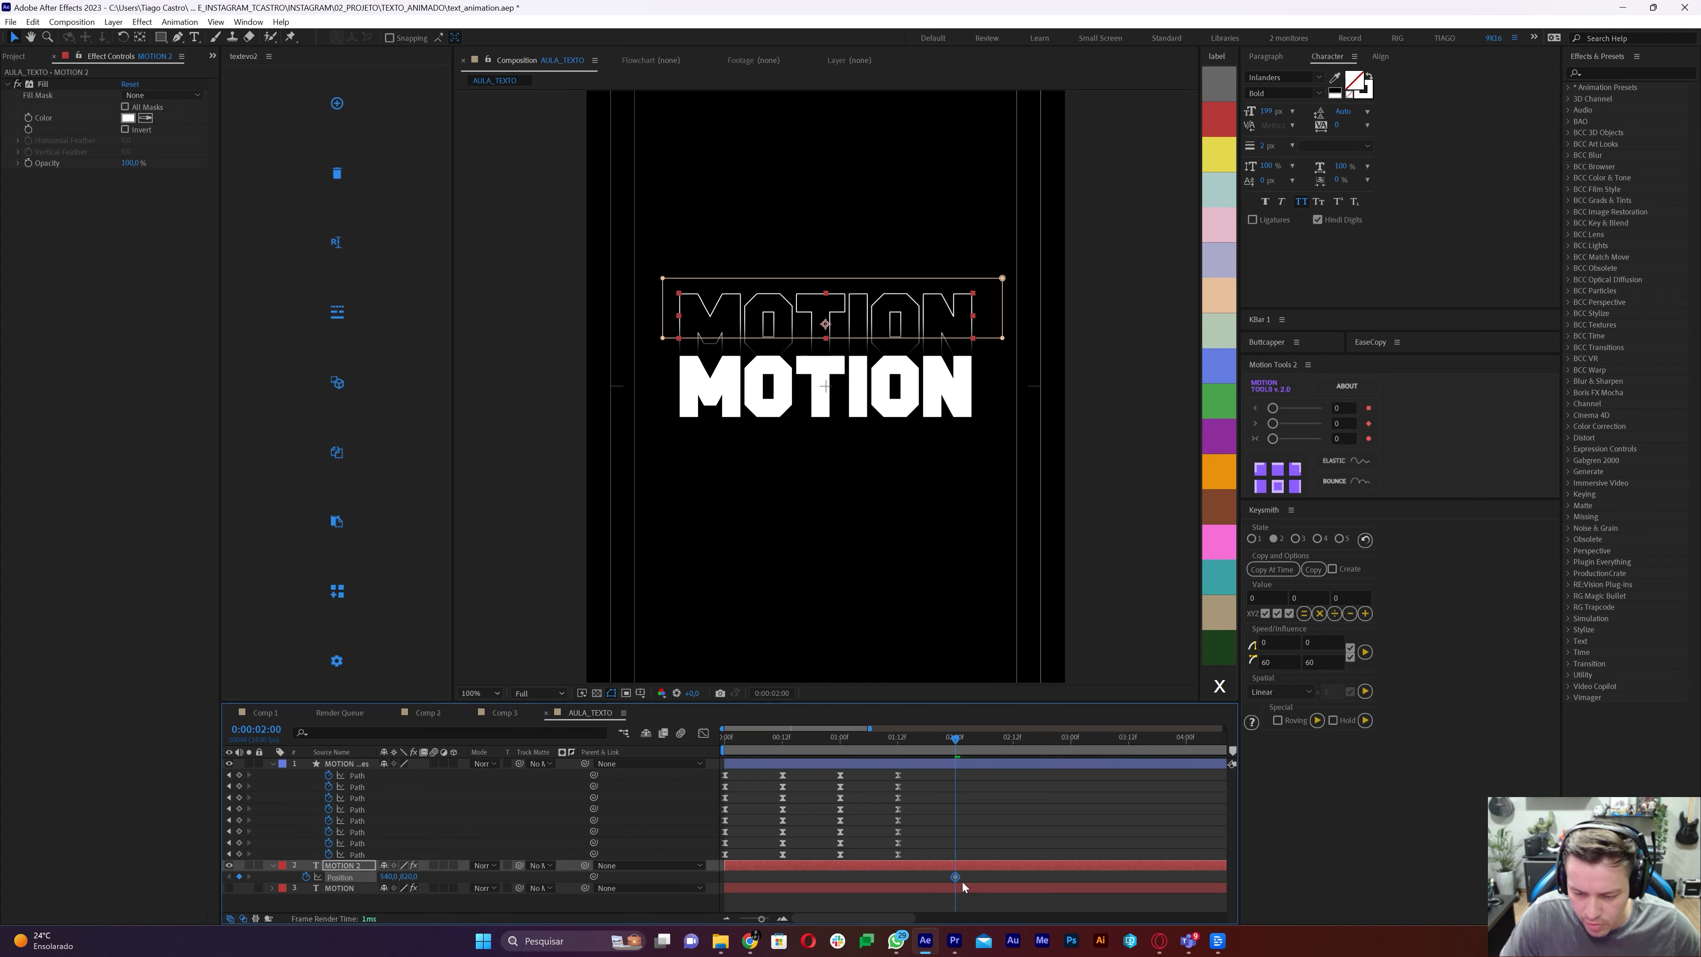
At 0:00:01:12, move the outlined copy straight down to position 540, 960 so it lies over the white word
{"action": "left_click", "coordinate": [897, 749]}
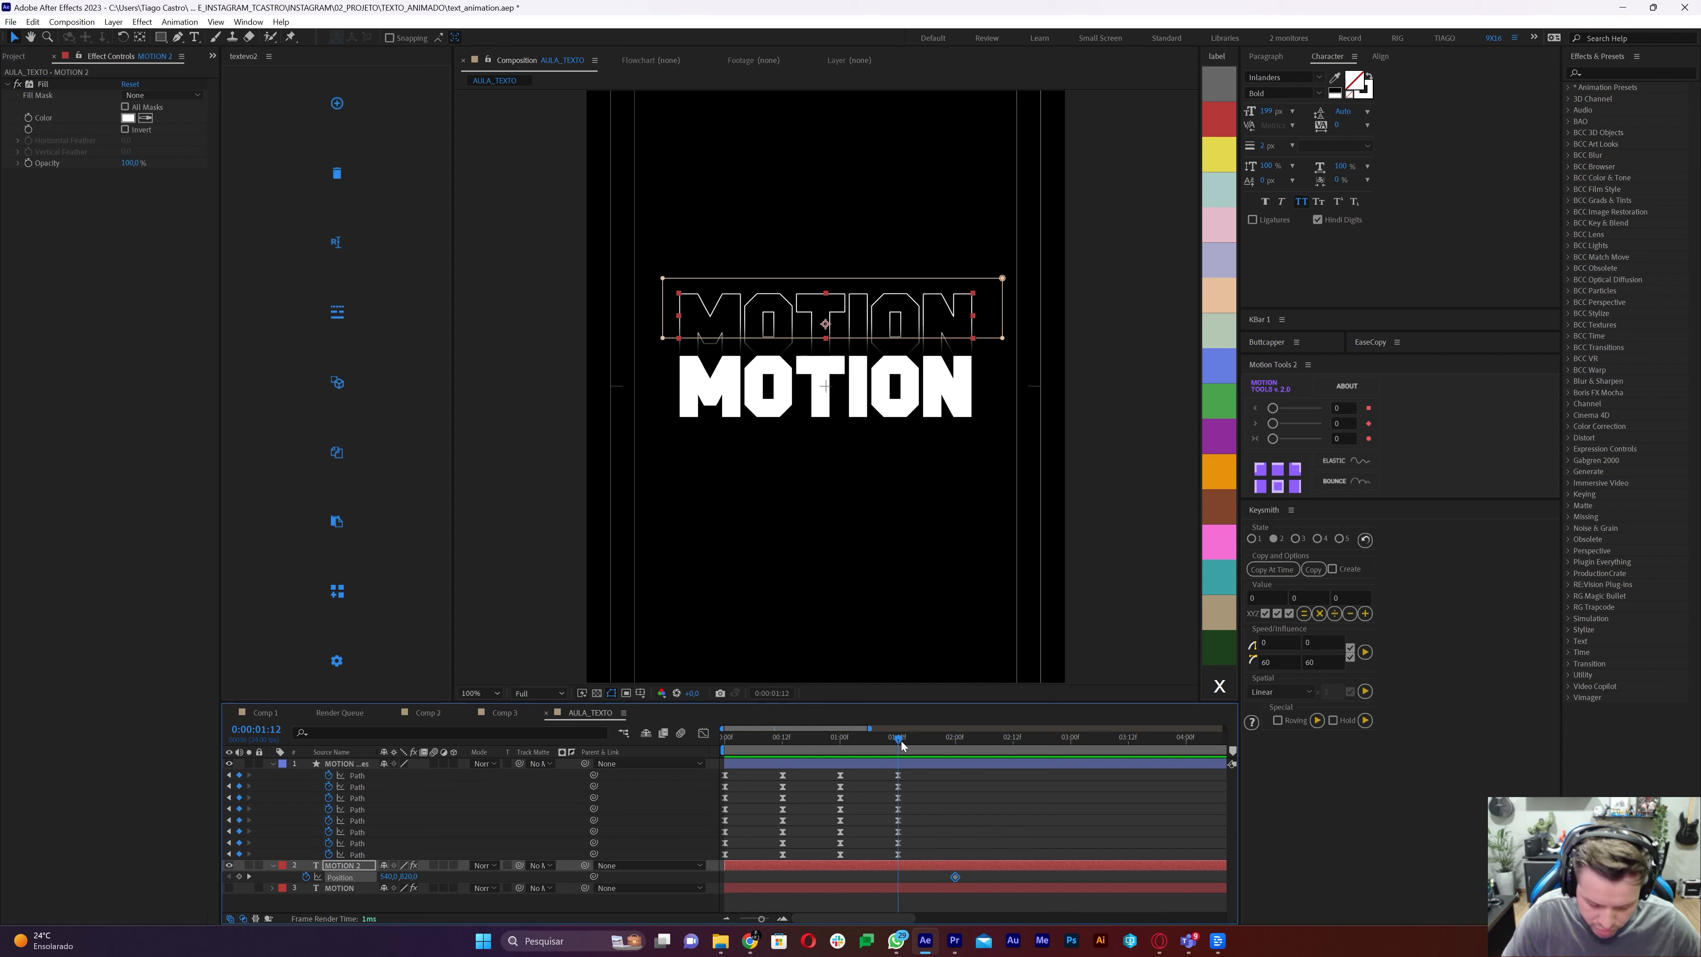
{"action": "key", "text": "shift+Down"}
{"action": "key", "text": "shift+Down"}
{"action": "key", "text": "shift+Down"}
{"action": "key", "text": "shift+Down"}
{"action": "key", "text": "shift+Down"}
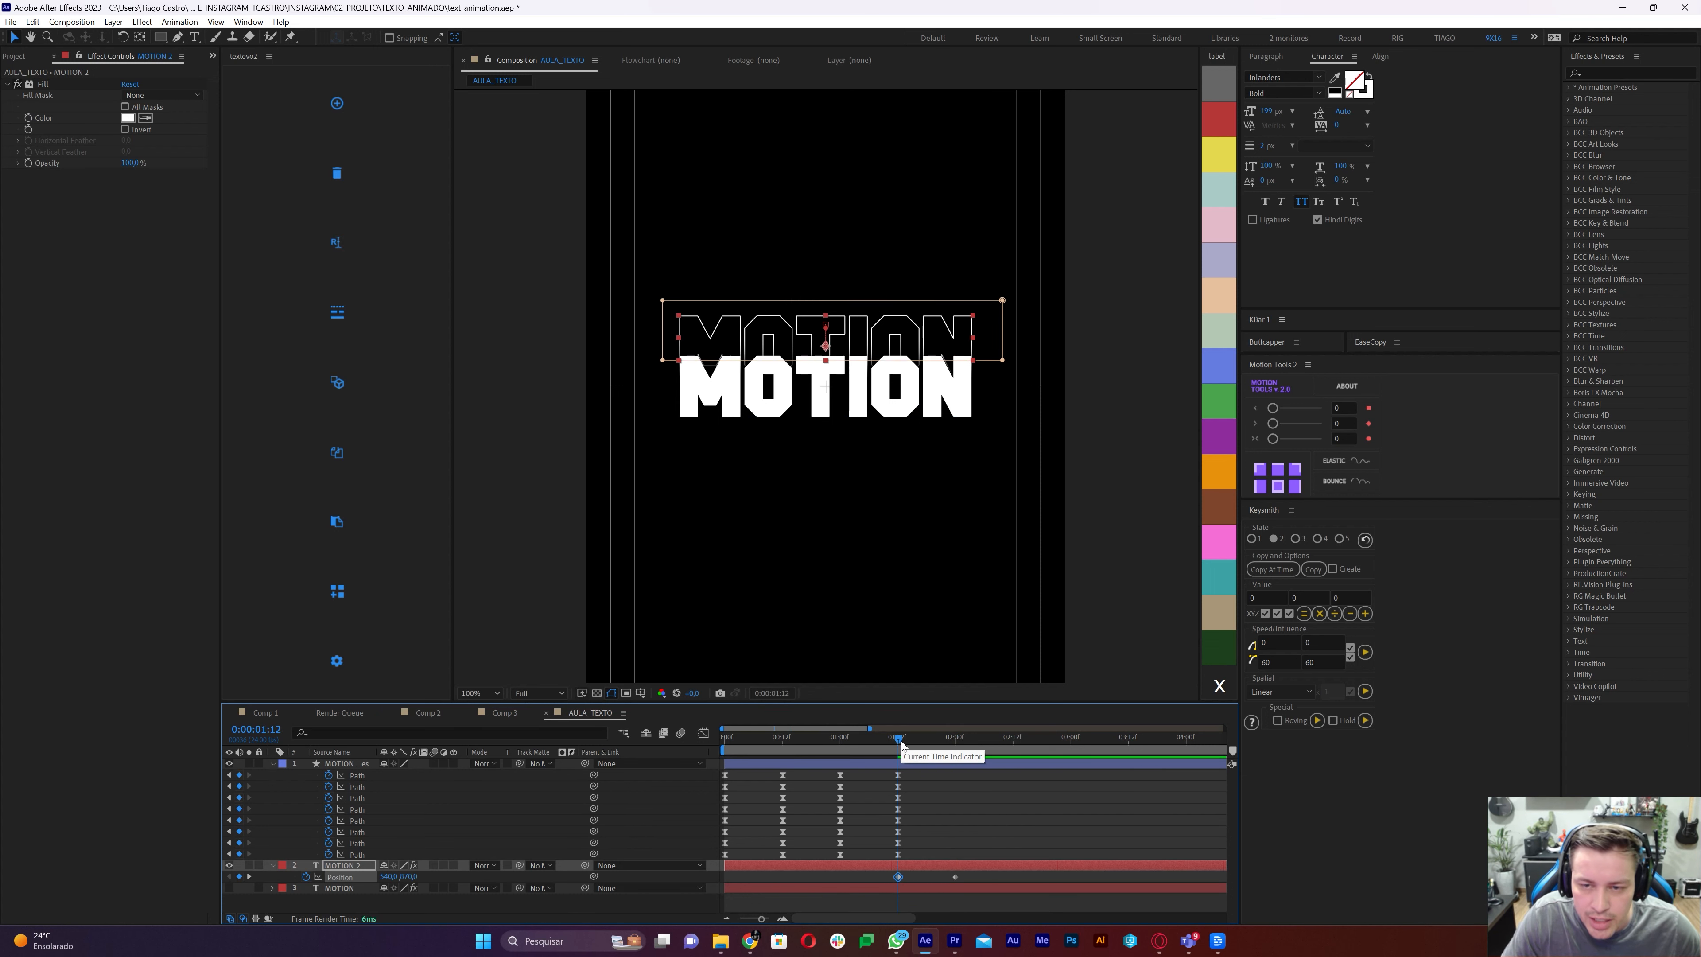
{"action": "key", "text": "shift+Down"}
{"action": "key", "text": "shift+Down"}
{"action": "key", "text": "shift+Down"}
{"action": "key", "text": "shift+Down"}
{"action": "key", "text": "shift+Down"}
{"action": "key", "text": "shift+Down"}
{"action": "key", "text": "shift+Down"}
{"action": "key", "text": "shift+Down"}
{"action": "key", "text": "shift+Down"}
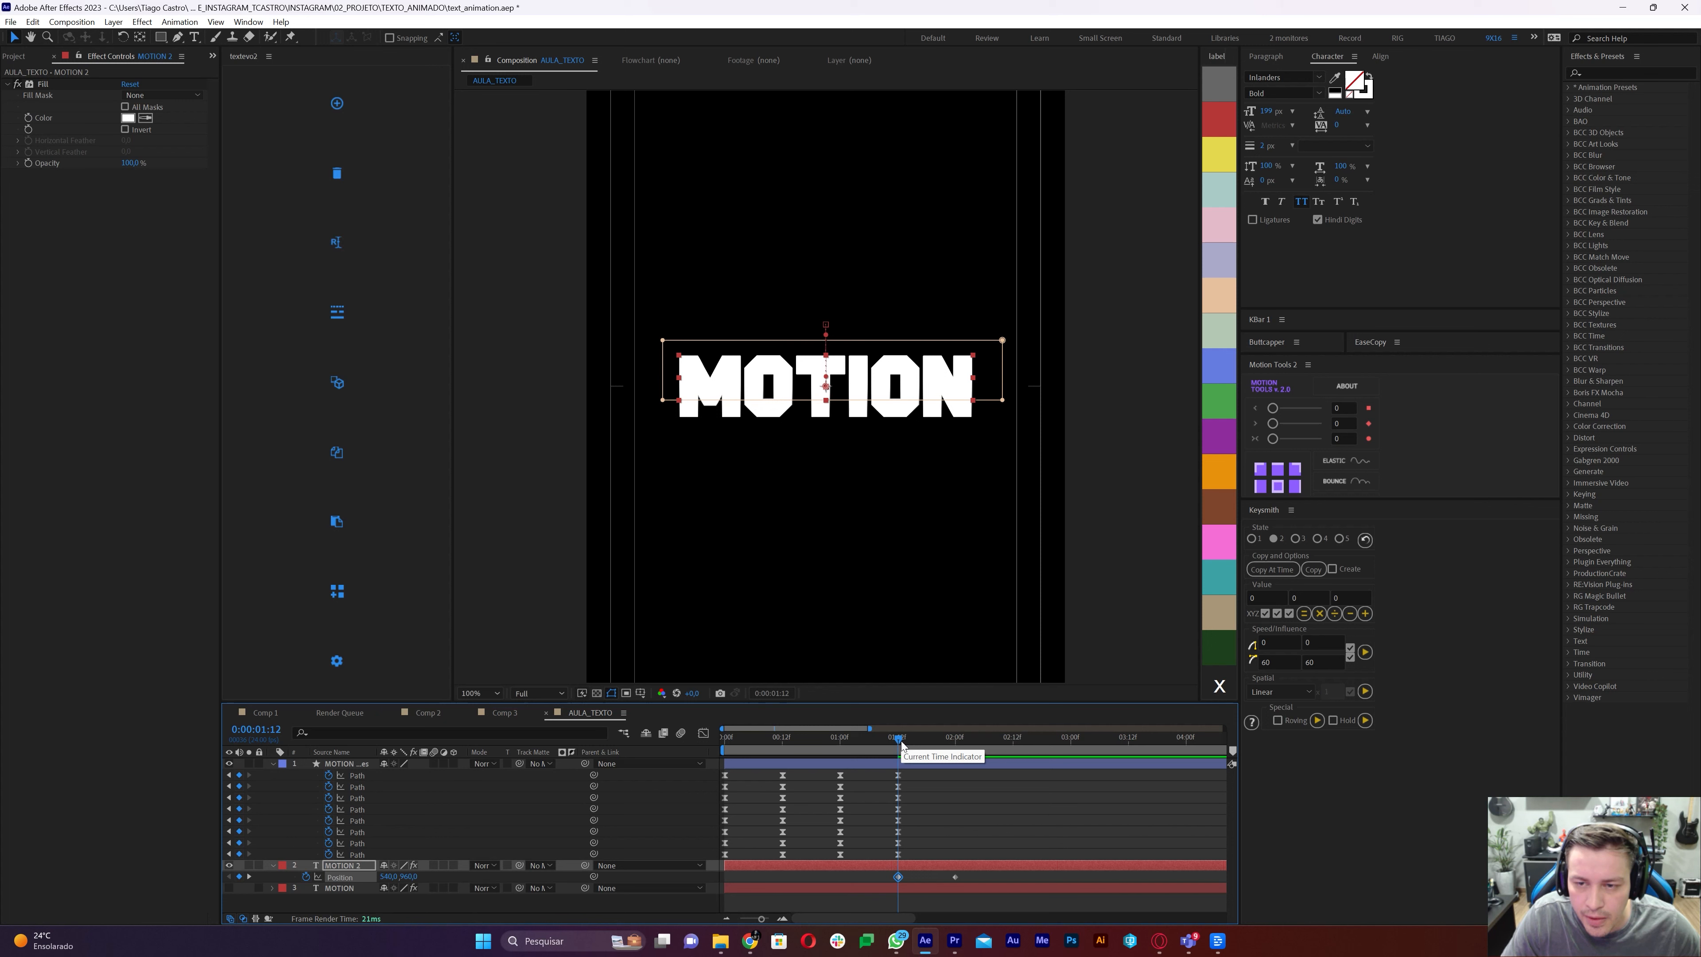
Apply Easy Ease to both Position keyframes and reshape the speed curve so the movement starts fast and slows down gradually
{"action": "left_click_drag", "start_coordinate": [900, 746], "coordinate": [955, 748]}
{"action": "left_click_drag", "start_coordinate": [886, 871], "coordinate": [998, 885]}
{"action": "key", "text": "F9"}
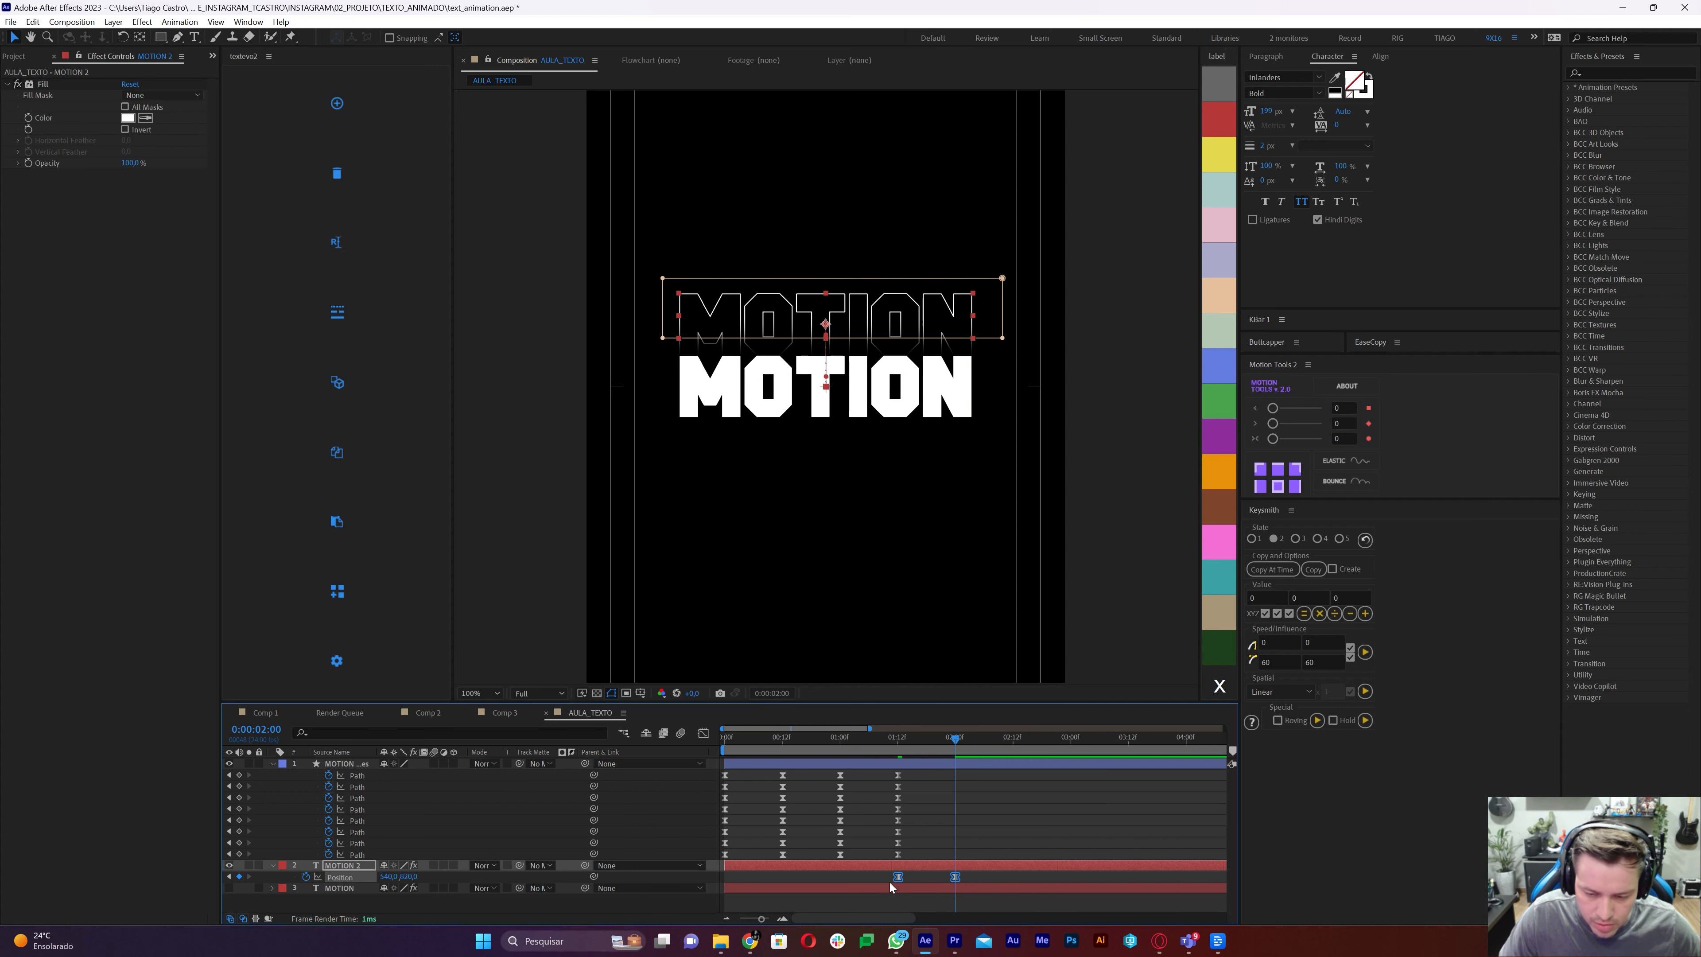
{"action": "key", "text": "shift+F3"}
{"action": "left_click", "coordinate": [954, 884]}
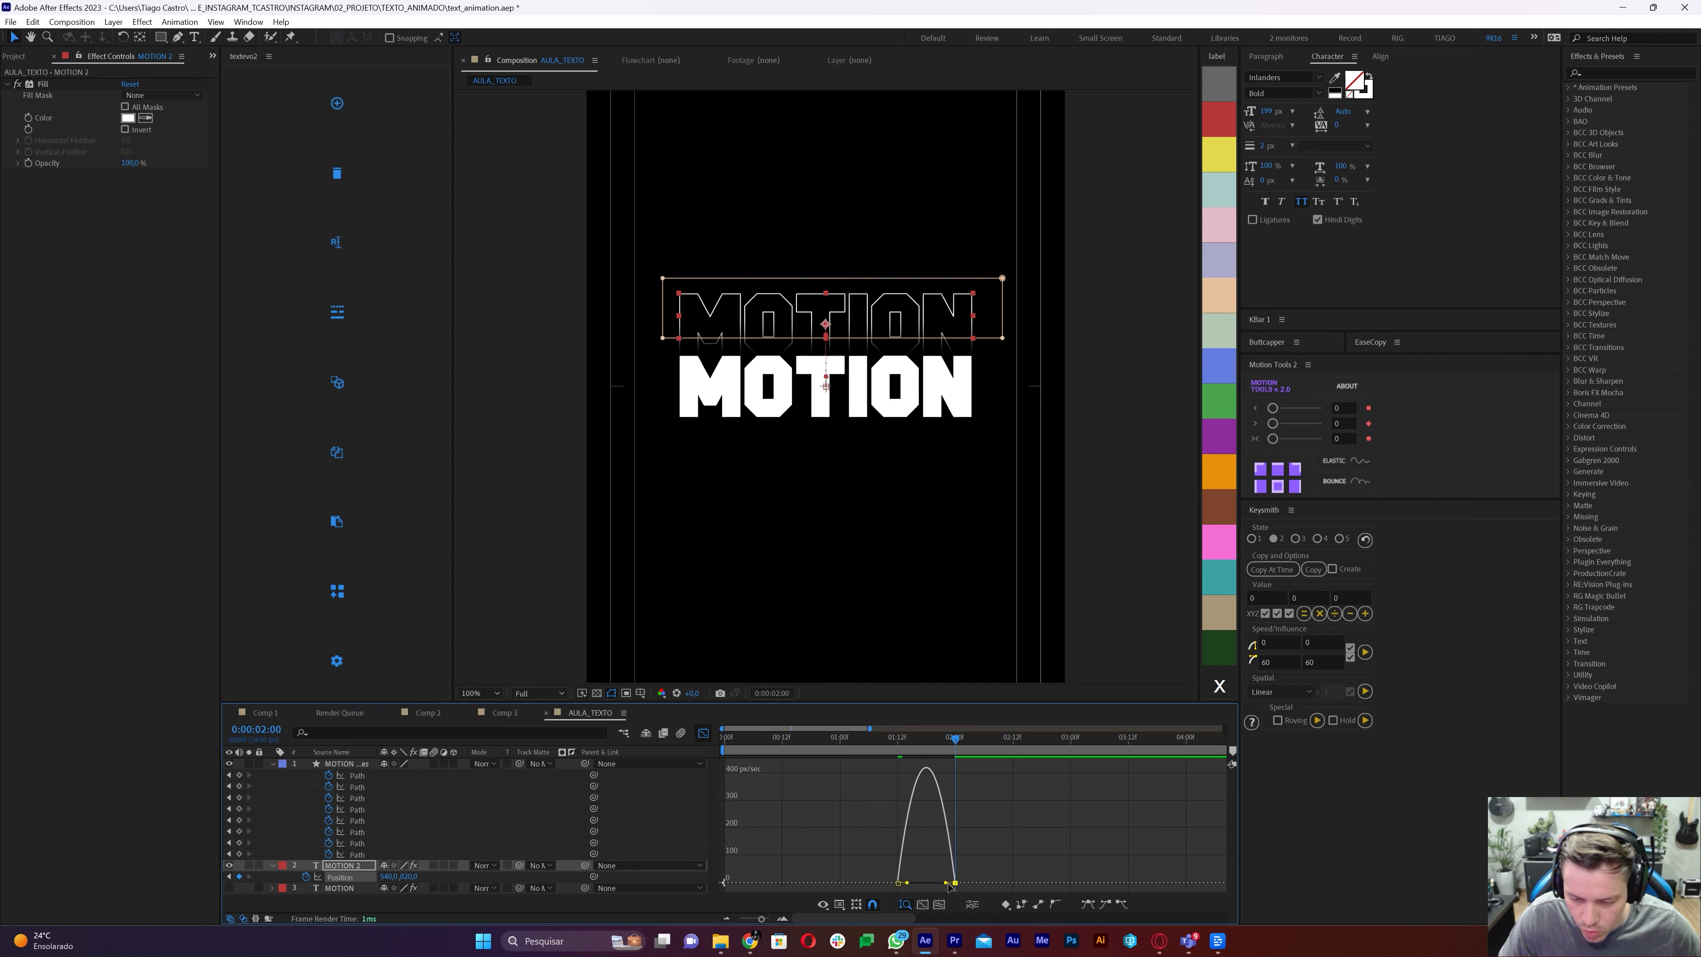
{"action": "left_click_drag", "start_coordinate": [945, 885], "coordinate": [900, 885]}
{"action": "left_click", "coordinate": [703, 732]}
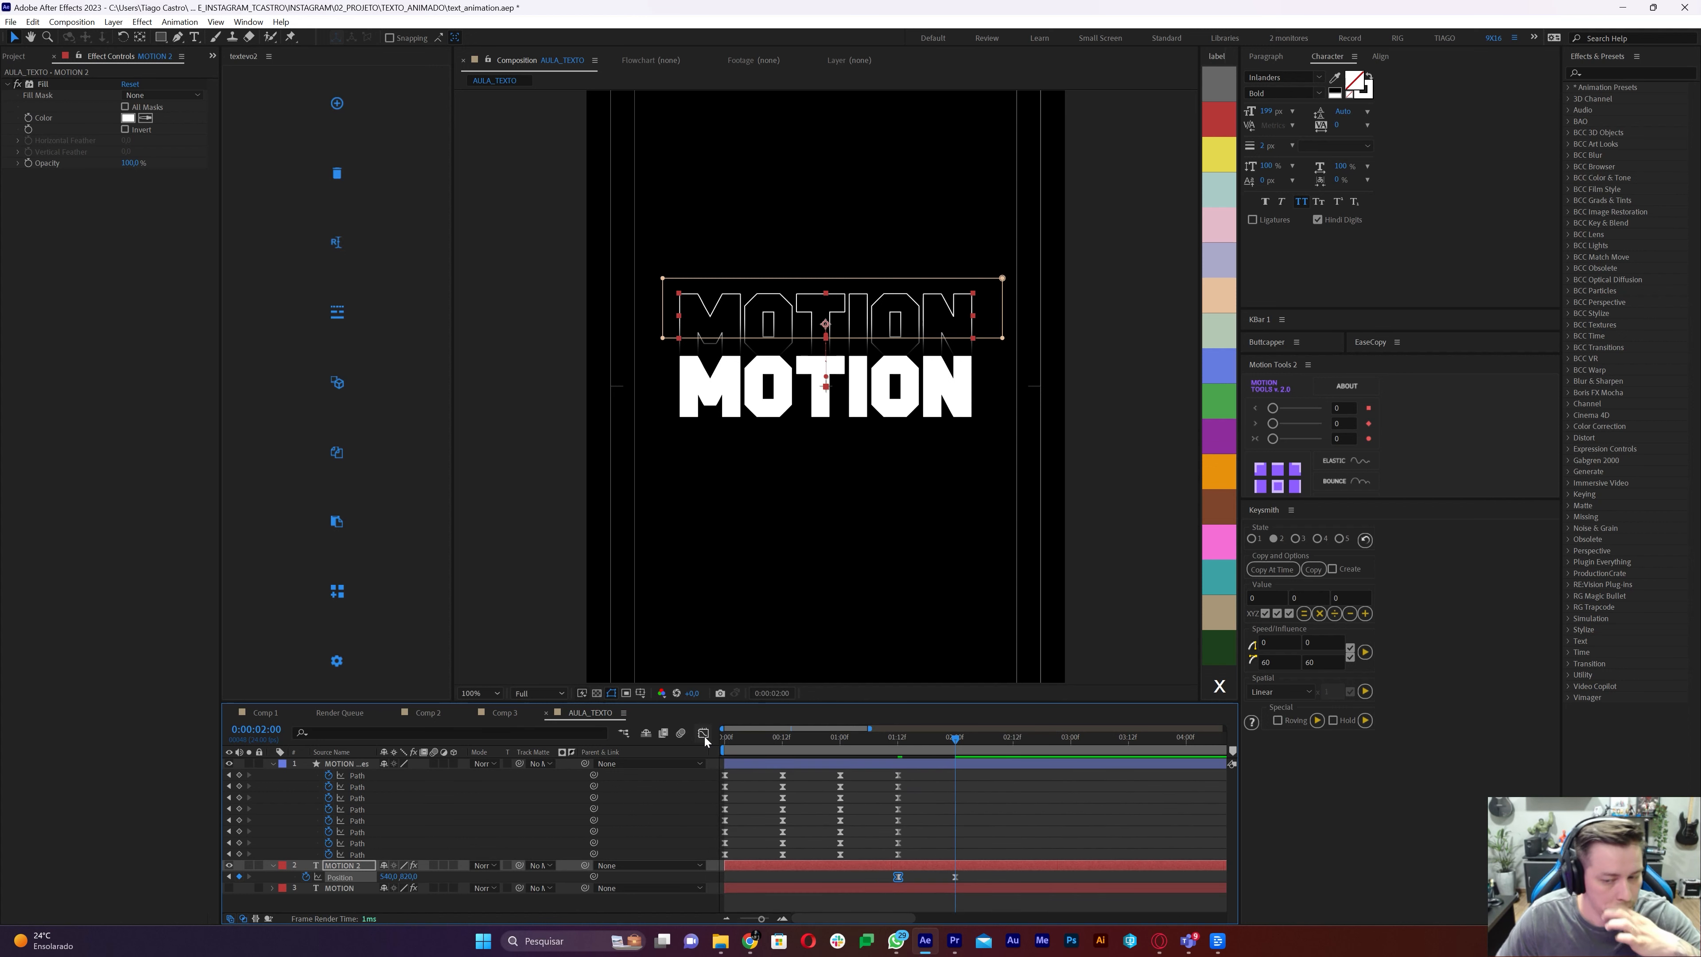
Trim the outlined copy's layer to start at 0:00:01:12 and preview the animation
{"action": "key", "text": "space"}
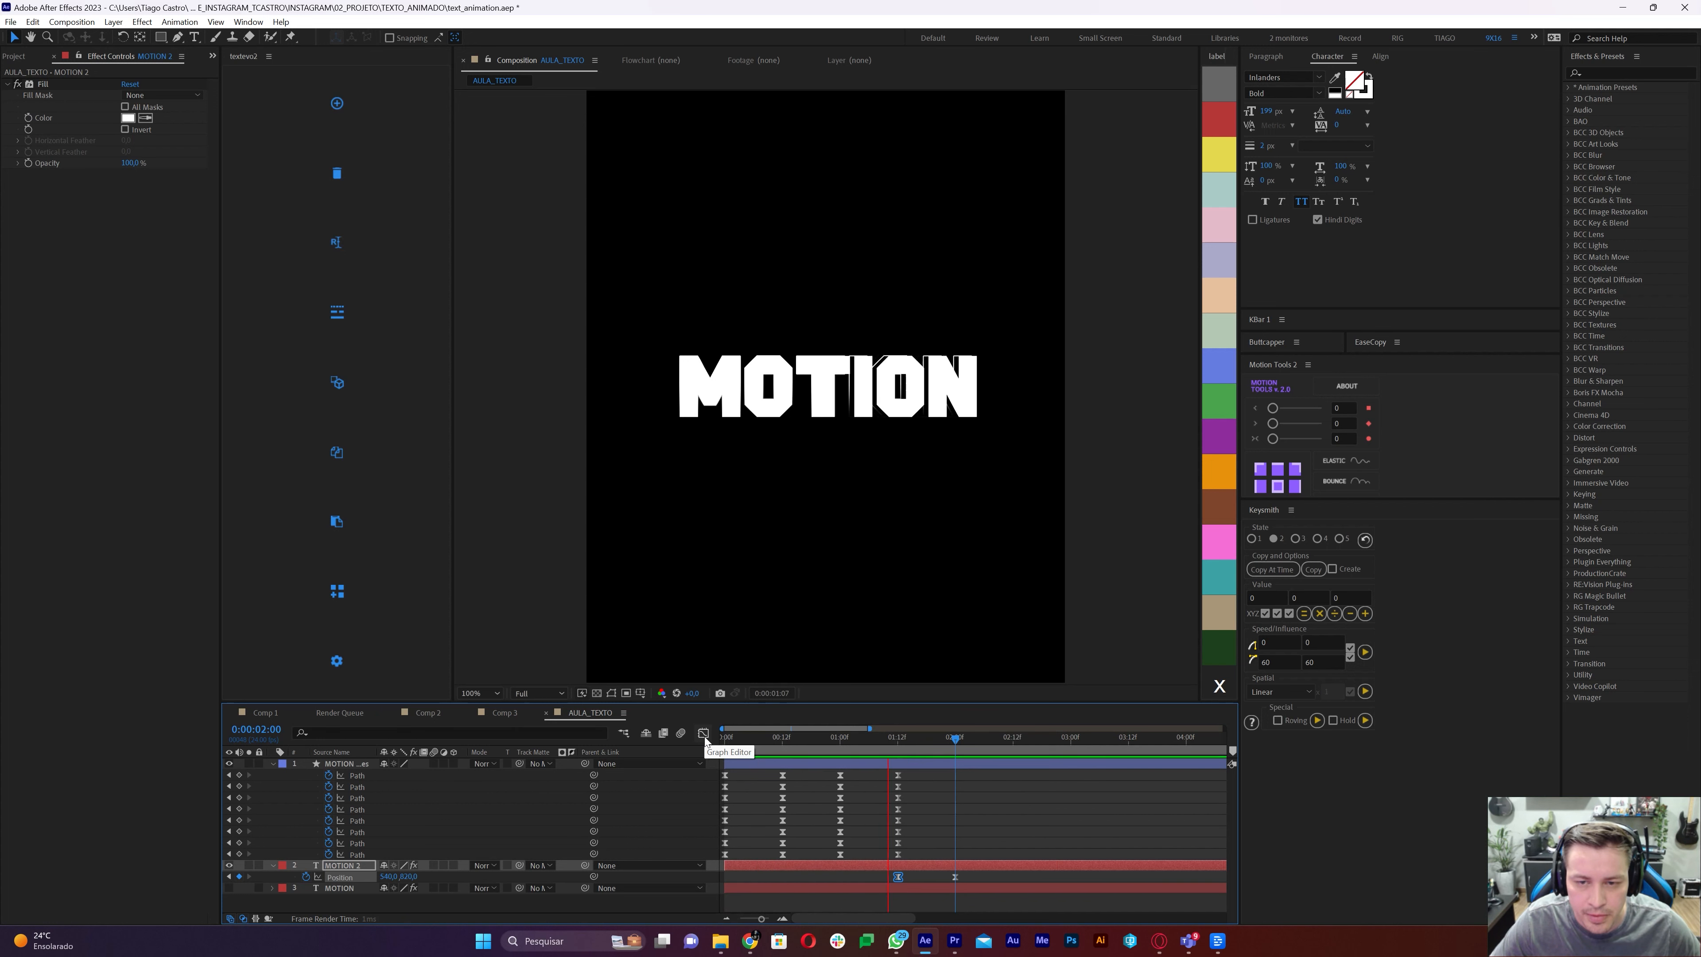
{"action": "key", "text": "space"}
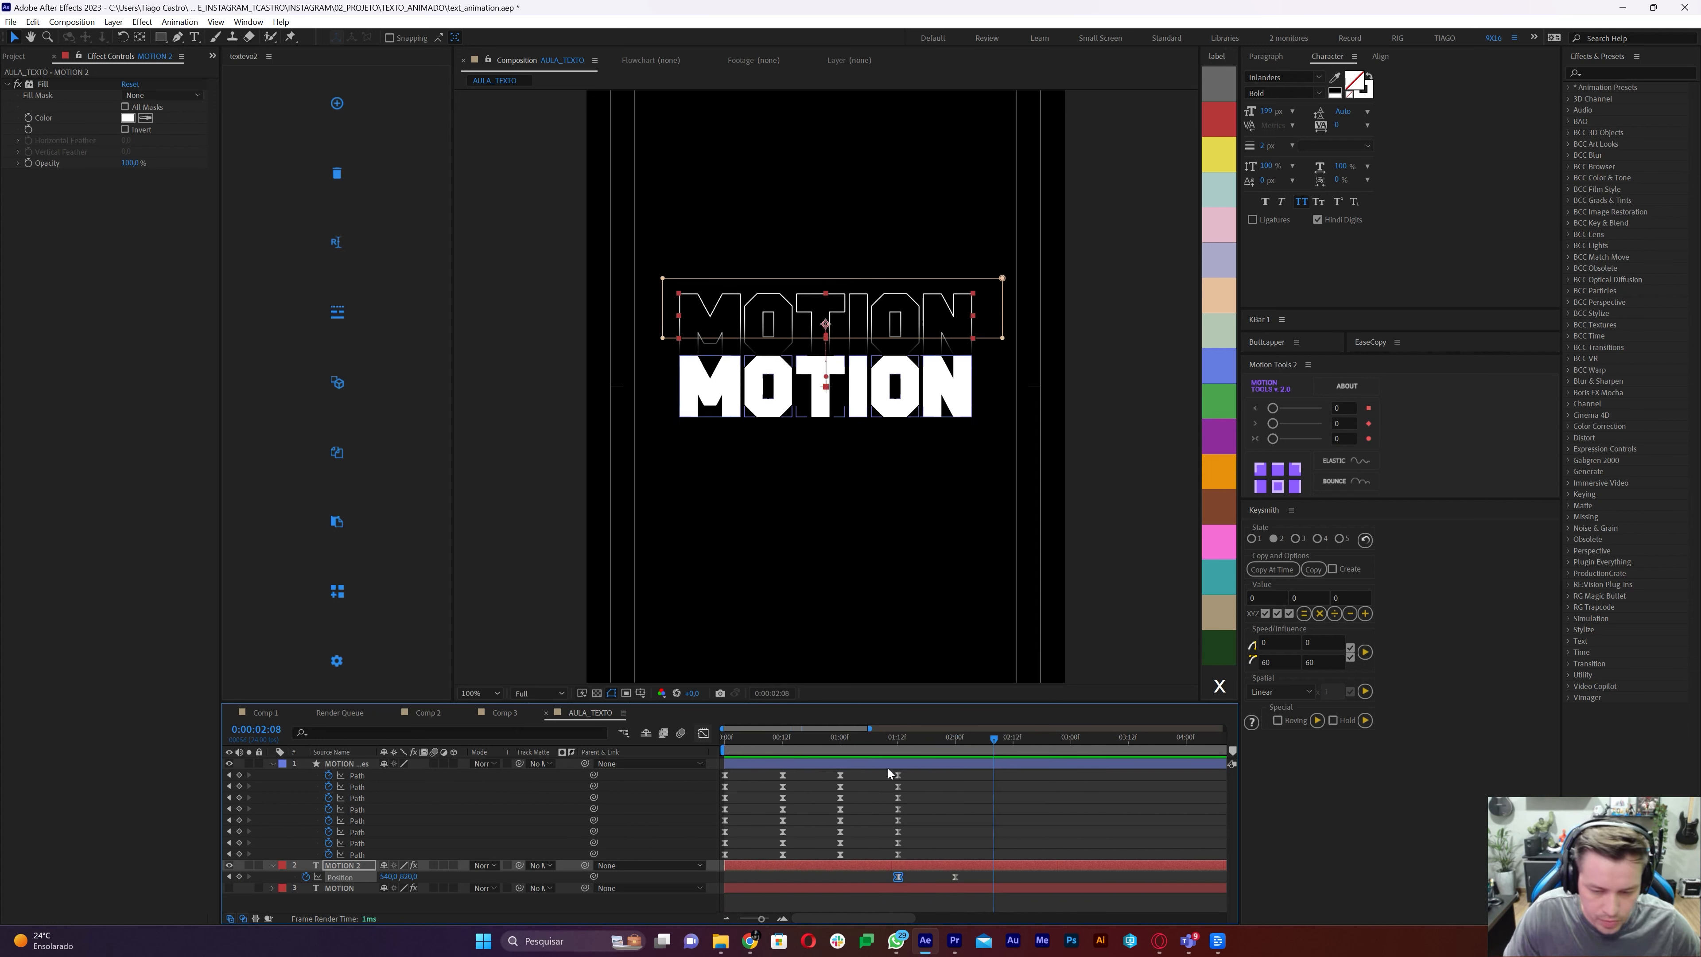
{"action": "left_click_drag", "start_coordinate": [916, 742], "coordinate": [907, 743]}
{"action": "key", "text": "alt+["}
{"action": "key", "text": "space"}
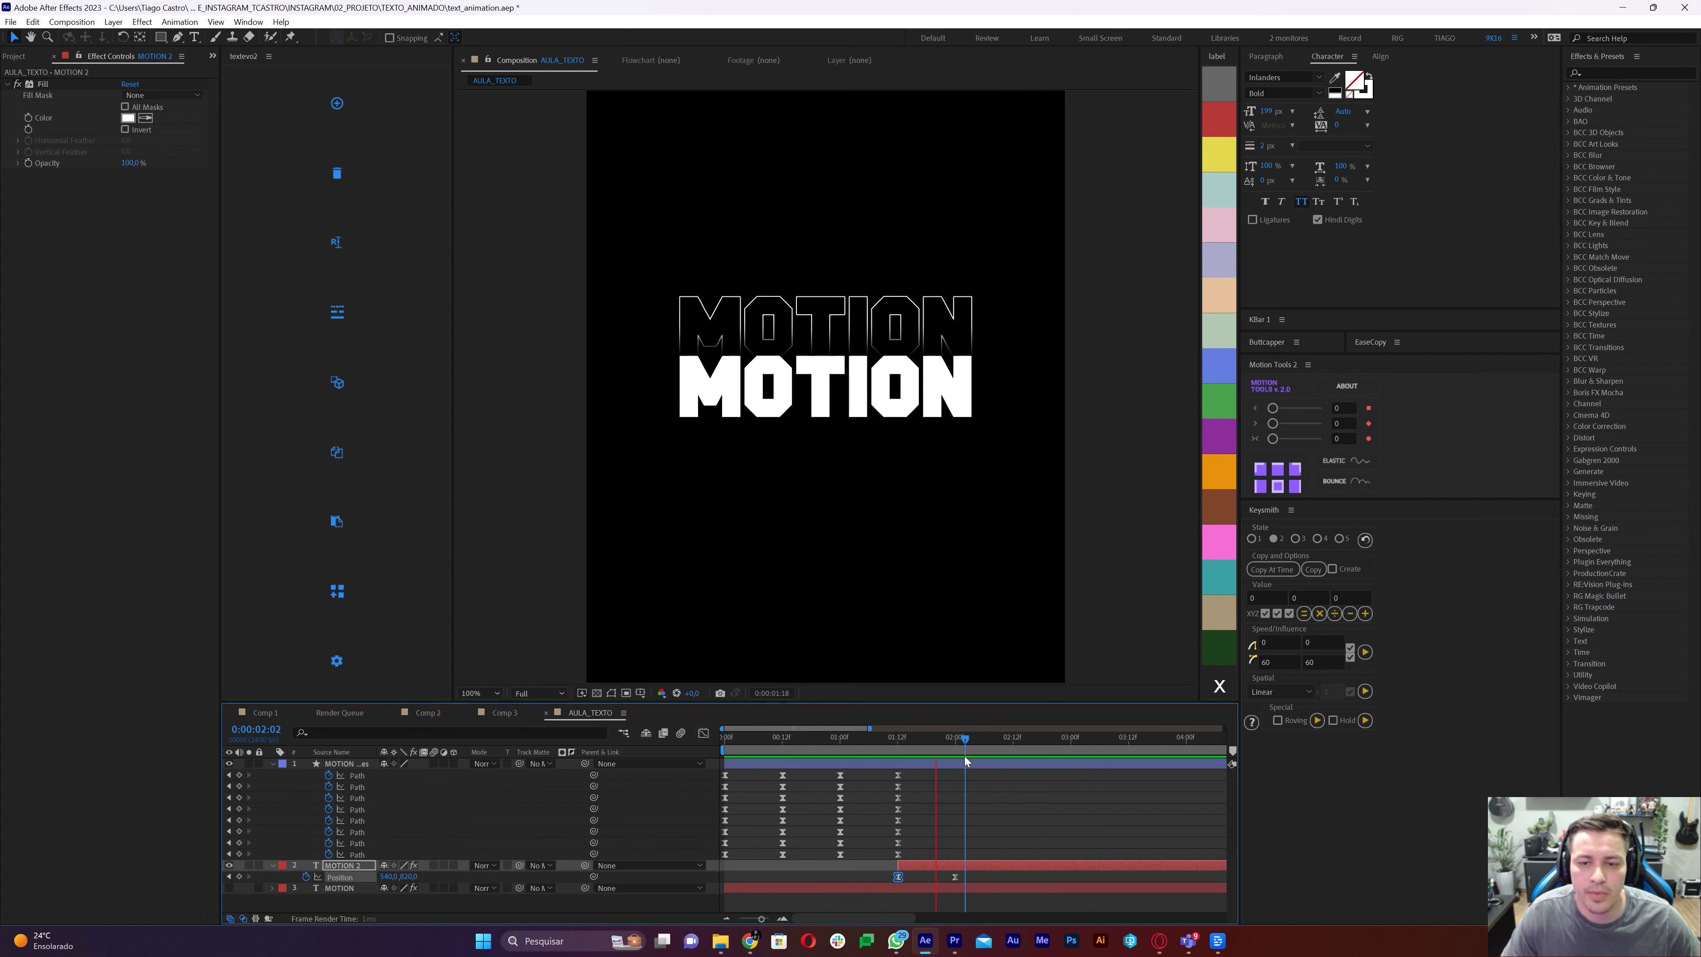
Stop the preview, duplicate the outlined MOTION 2 layer and show the copy's Position keyframes
{"action": "key", "text": "space"}
{"action": "left_click", "coordinate": [939, 852]}
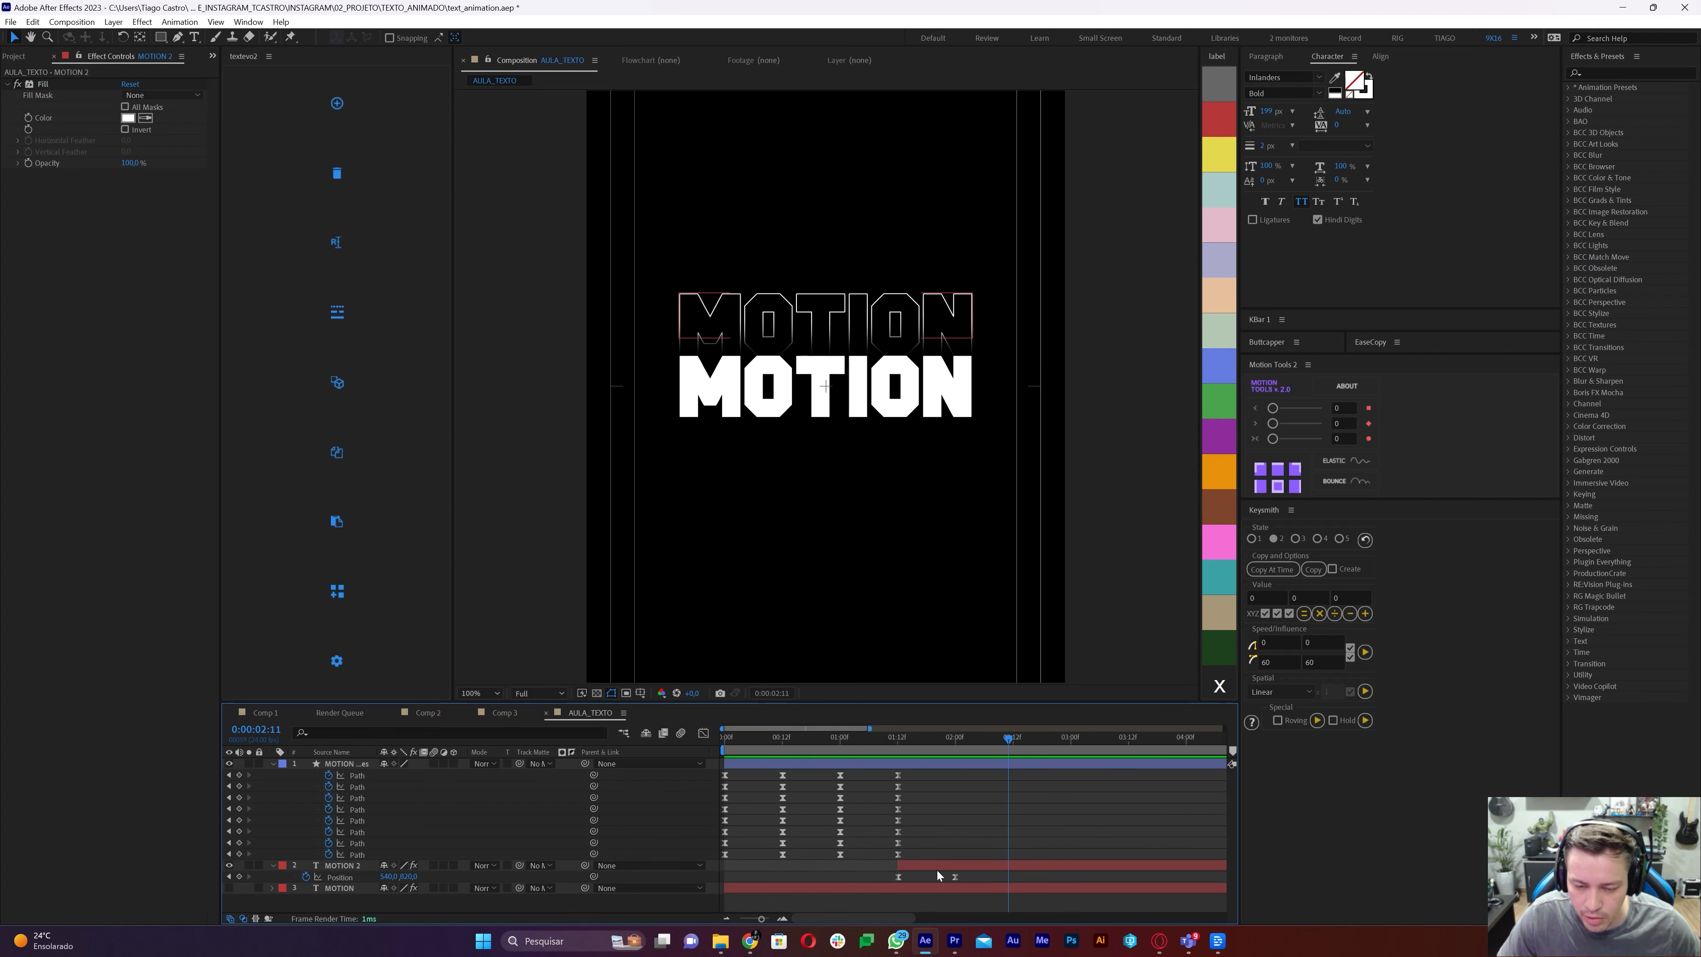
{"action": "left_click", "coordinate": [939, 867]}
{"action": "scroll", "coordinate": [872, 372], "scroll_direction": "down", "scroll_amount": 1}
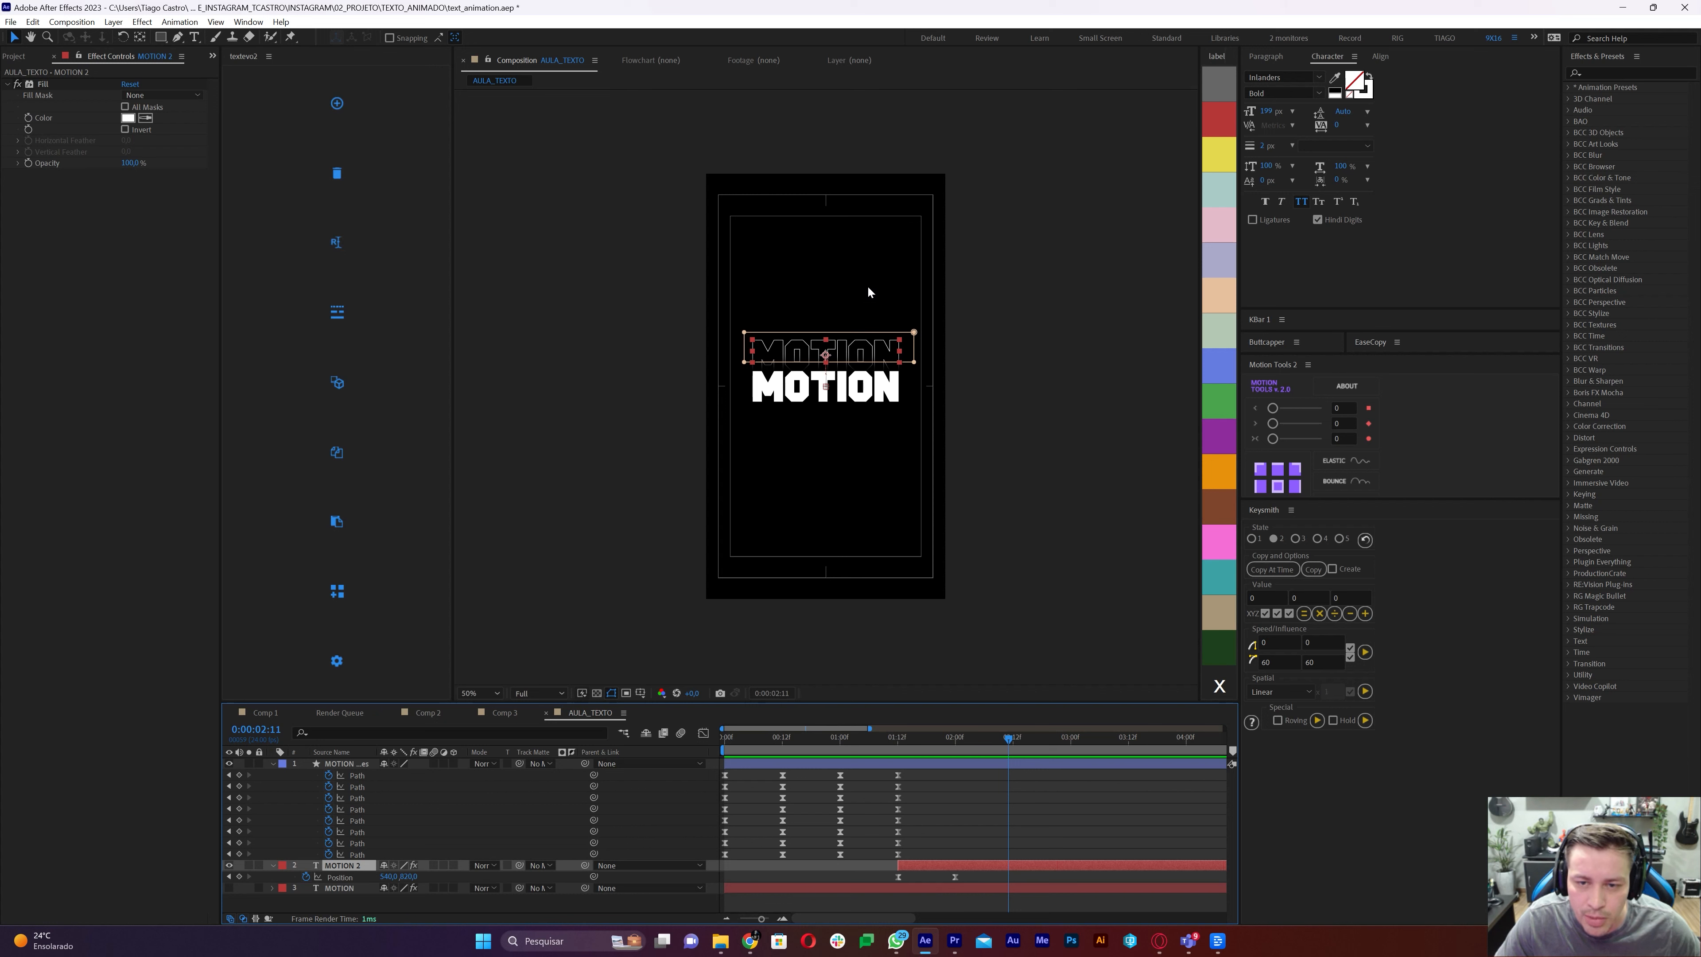
{"action": "left_click", "coordinate": [942, 852]}
{"action": "left_click", "coordinate": [934, 868]}
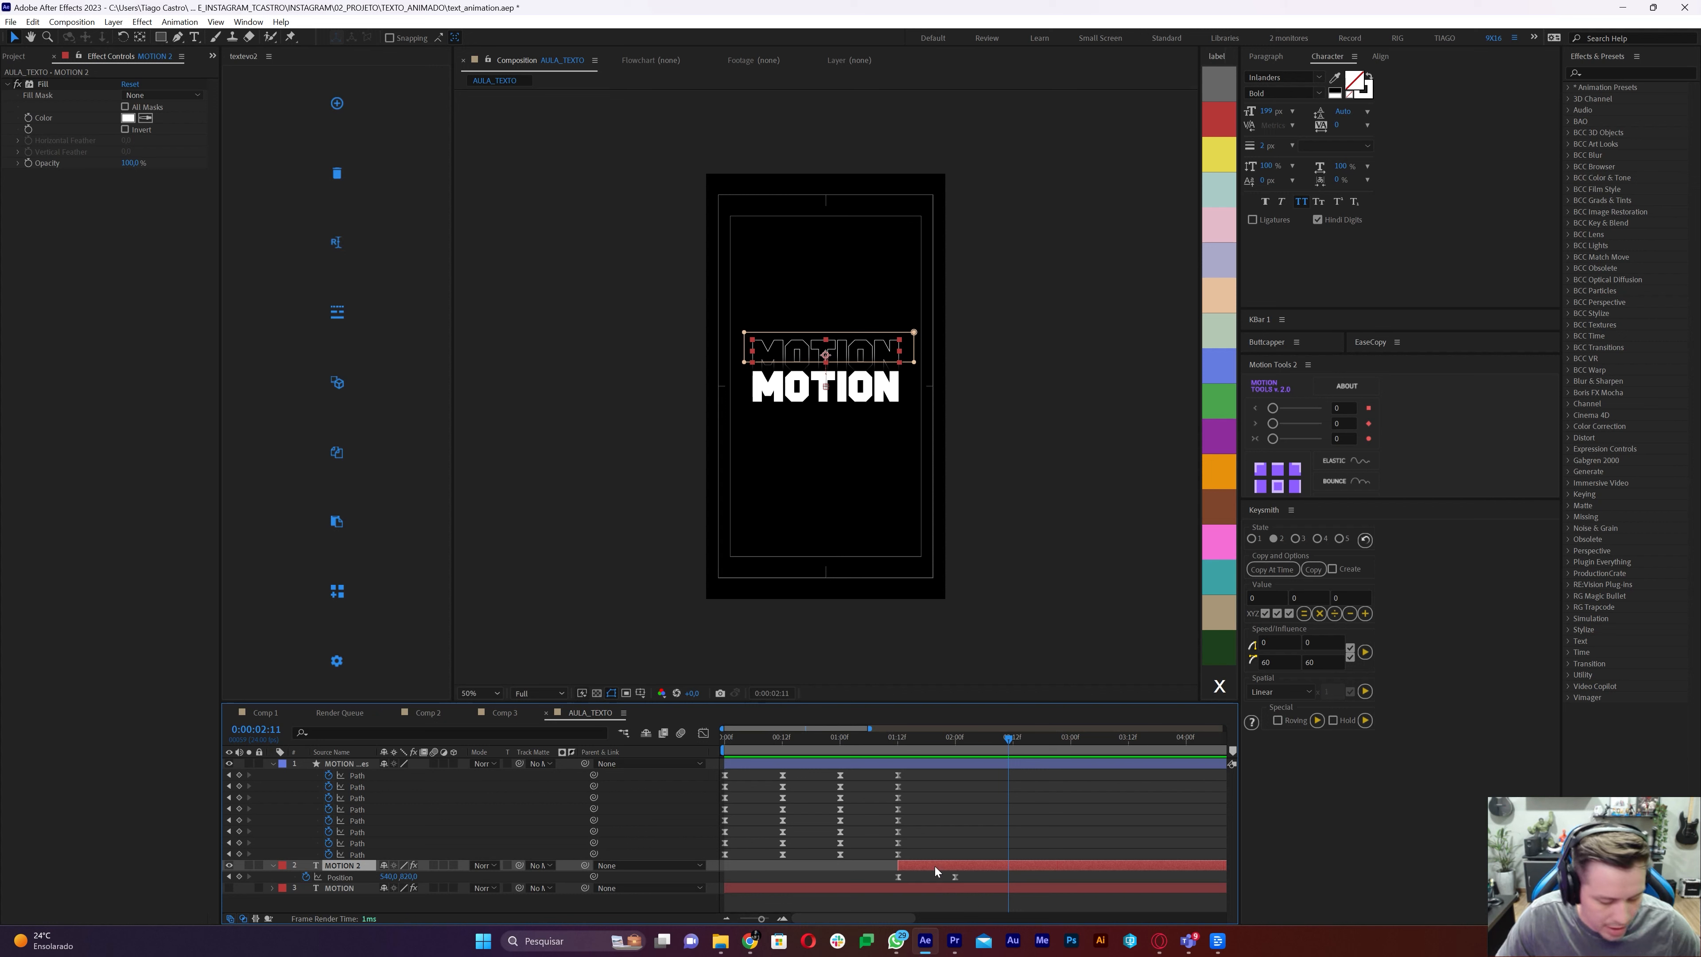
{"action": "key", "text": "ctrl+d"}
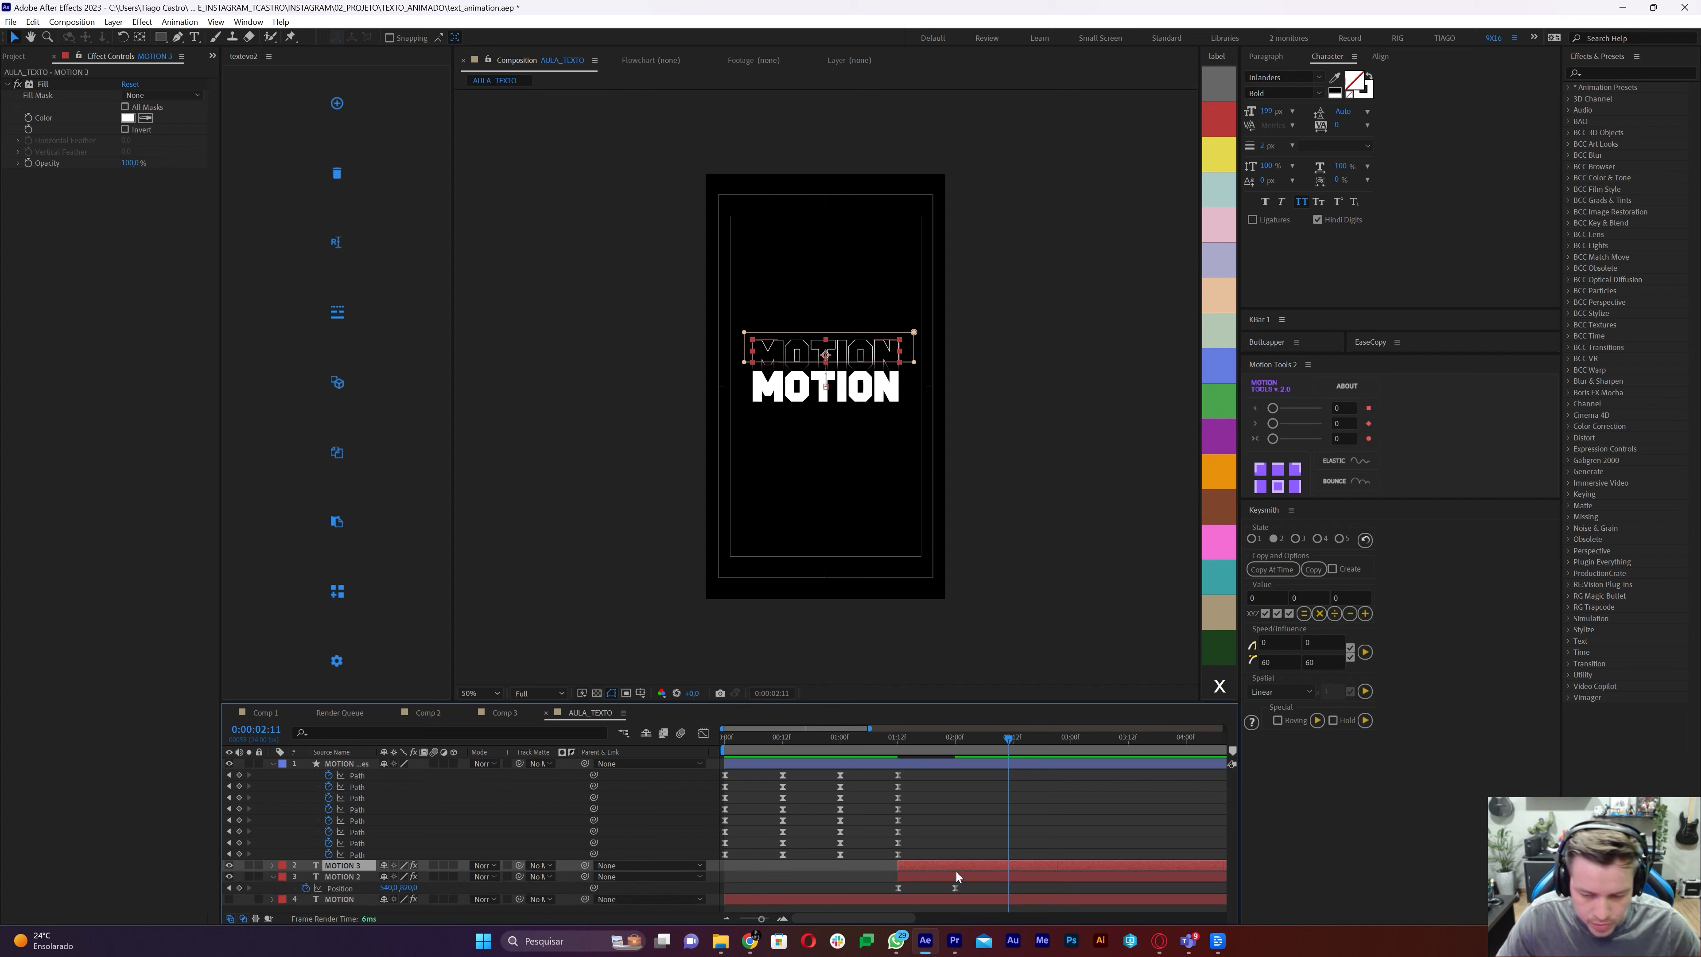
{"action": "key", "text": "p"}
At 0:00:02:00, move both Position keyframes of the MOTION 3 copy straight up together, reaching 540, 690 above the first outline
{"action": "left_click", "coordinate": [962, 739]}
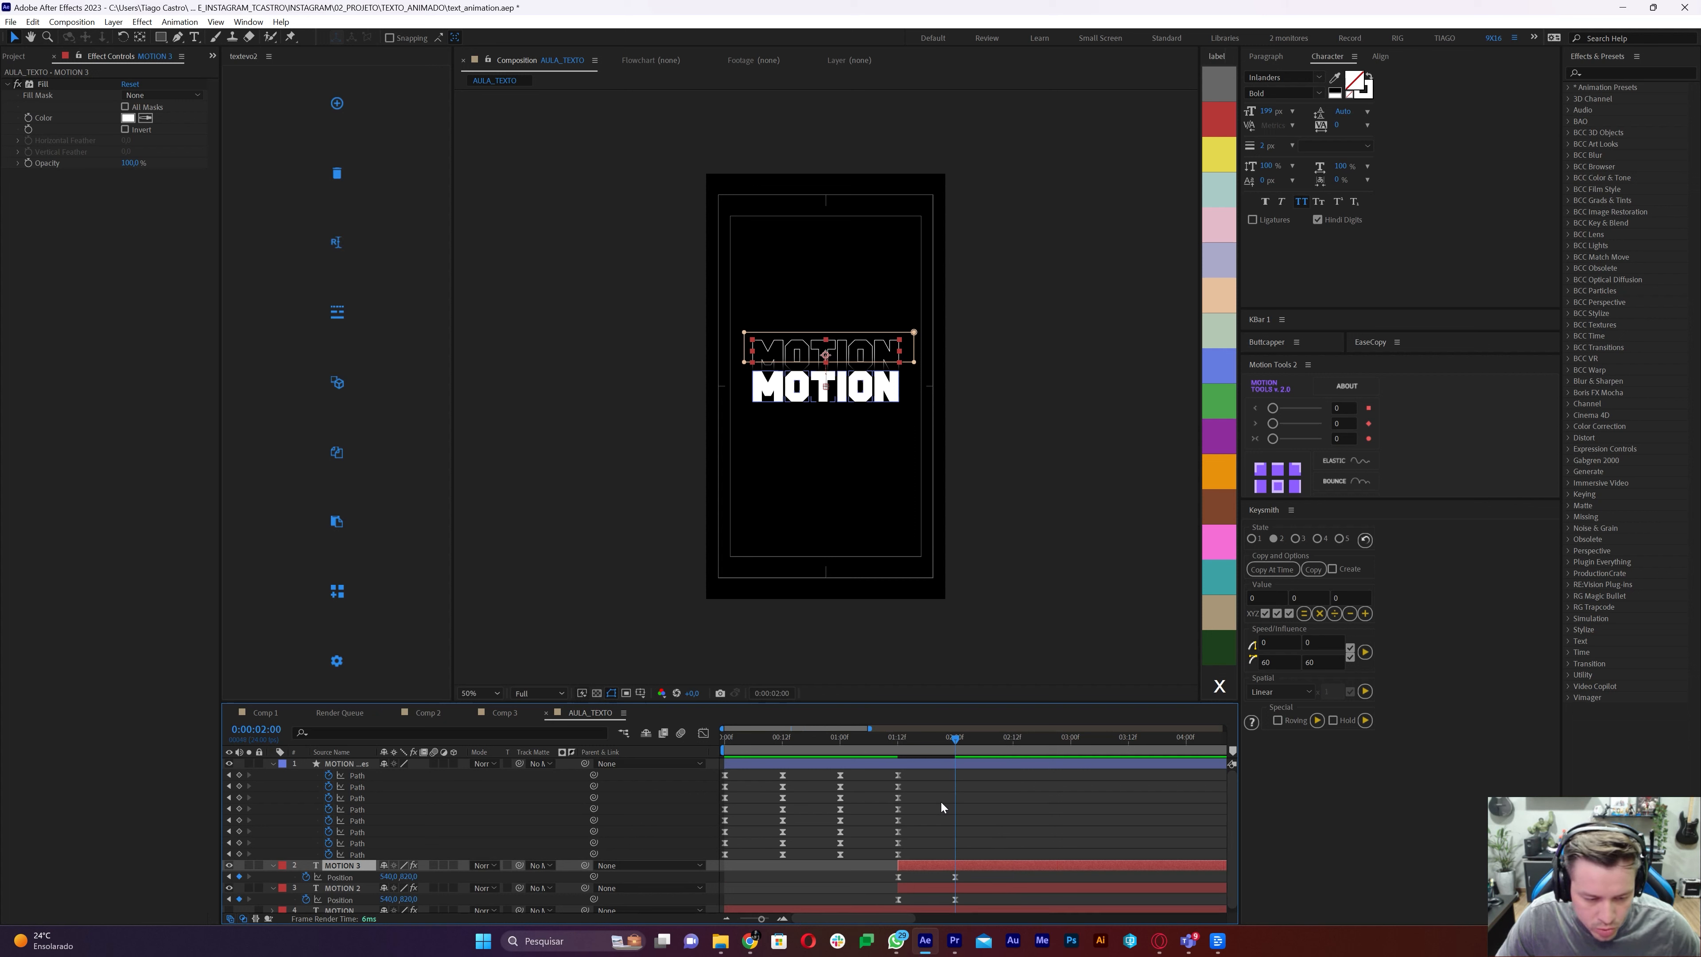
{"action": "left_click_drag", "start_coordinate": [971, 878], "coordinate": [880, 881]}
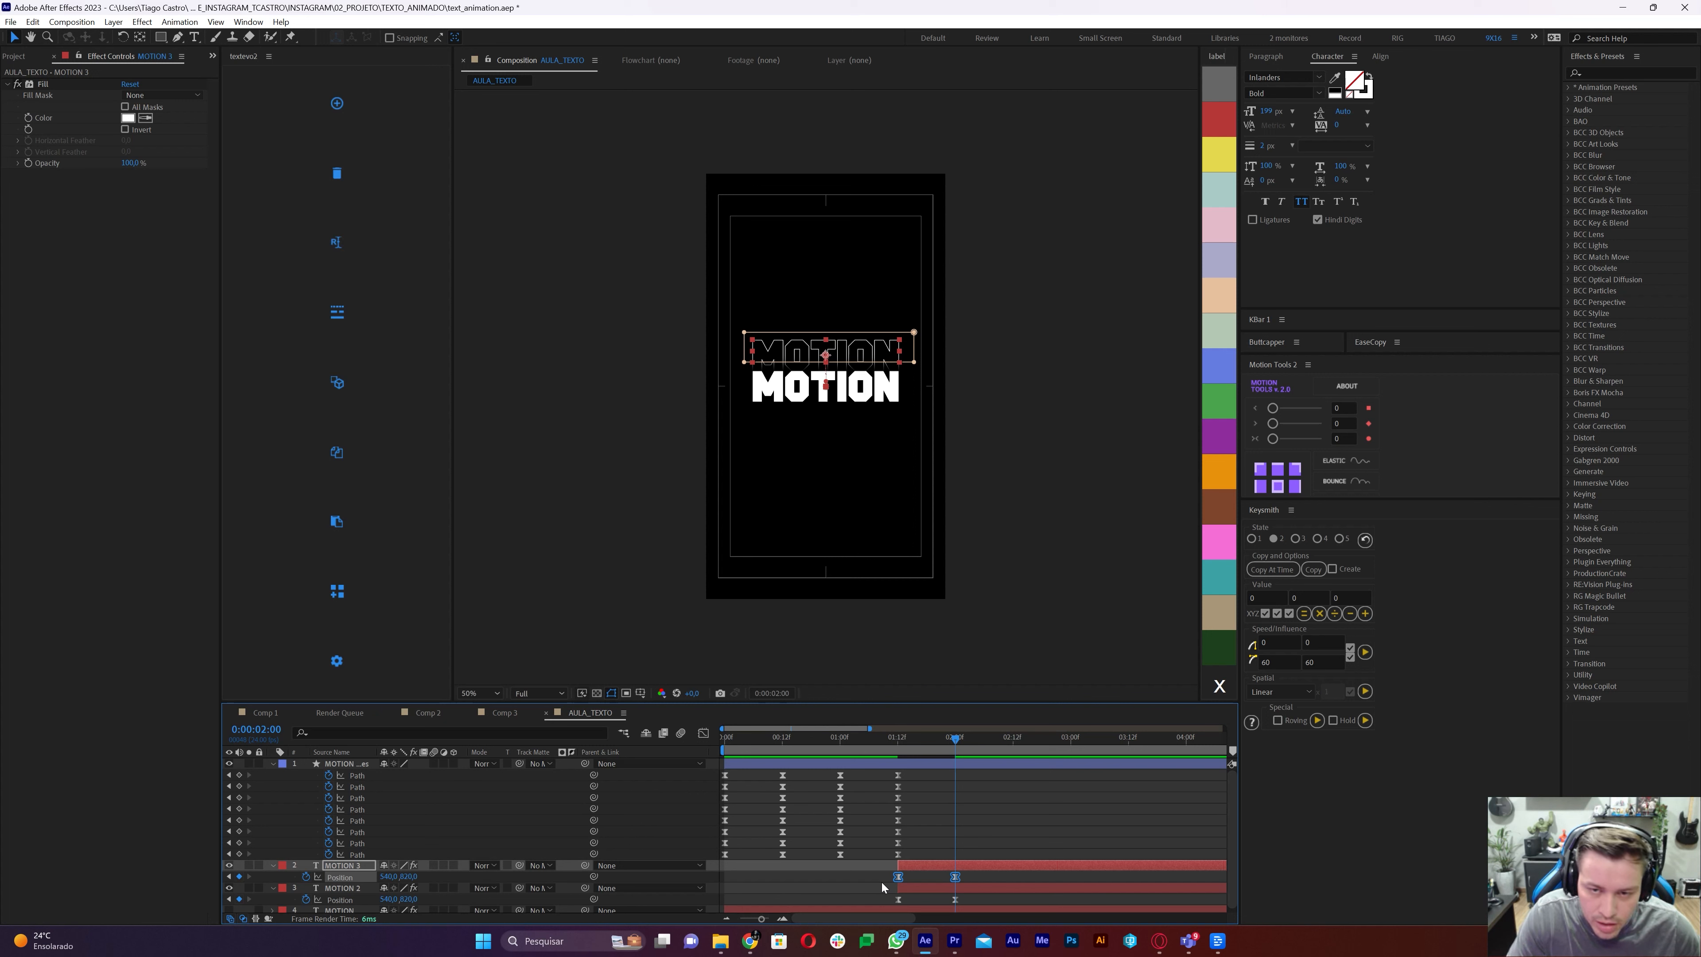
{"action": "key", "text": "shift+Up"}
{"action": "key", "text": "shift+Up"}
{"action": "key", "text": "shift+Up"}
{"action": "key", "text": "shift+Up"}
{"action": "key", "text": "shift+Up"}
{"action": "key", "text": "shift+Up"}
{"action": "key", "text": "shift+Up"}
{"action": "key", "text": "shift+Up"}
{"action": "key", "text": "shift+Up"}
{"action": "key", "text": "shift+Up"}
{"action": "key", "text": "shift+Up"}
{"action": "key", "text": "shift+Up"}
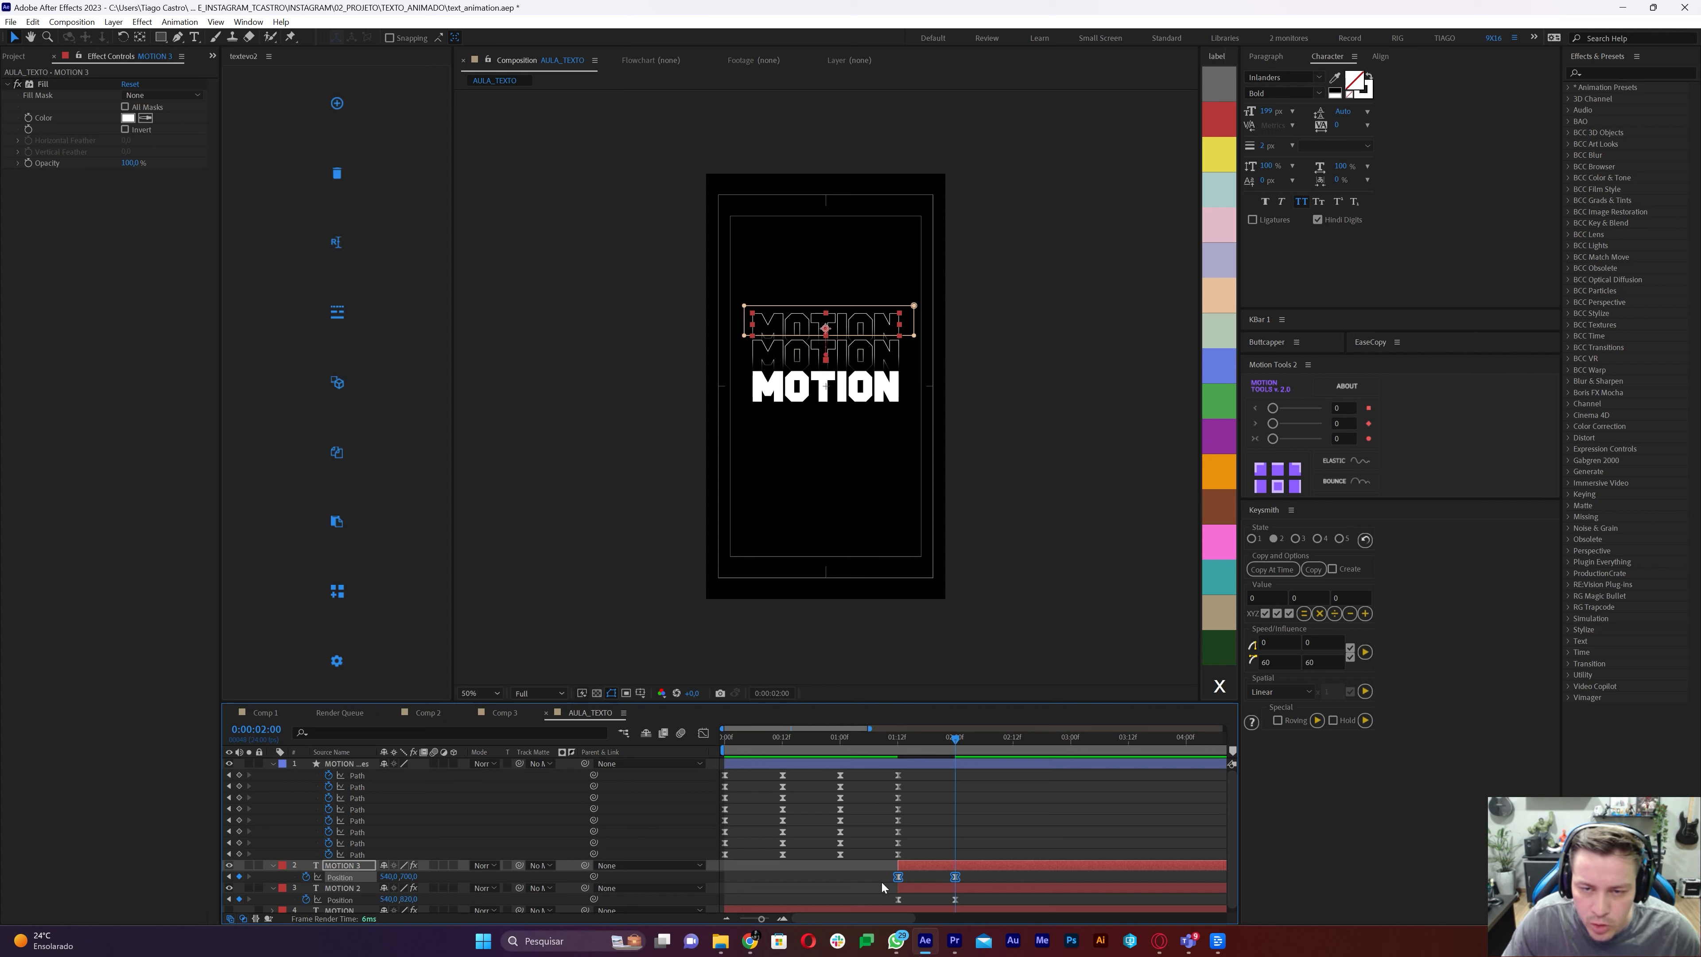
{"action": "key", "text": "shift+Up"}
{"action": "left_click", "coordinate": [882, 887]}
{"action": "scroll", "coordinate": [864, 584], "scroll_direction": "up", "scroll_amount": 1}
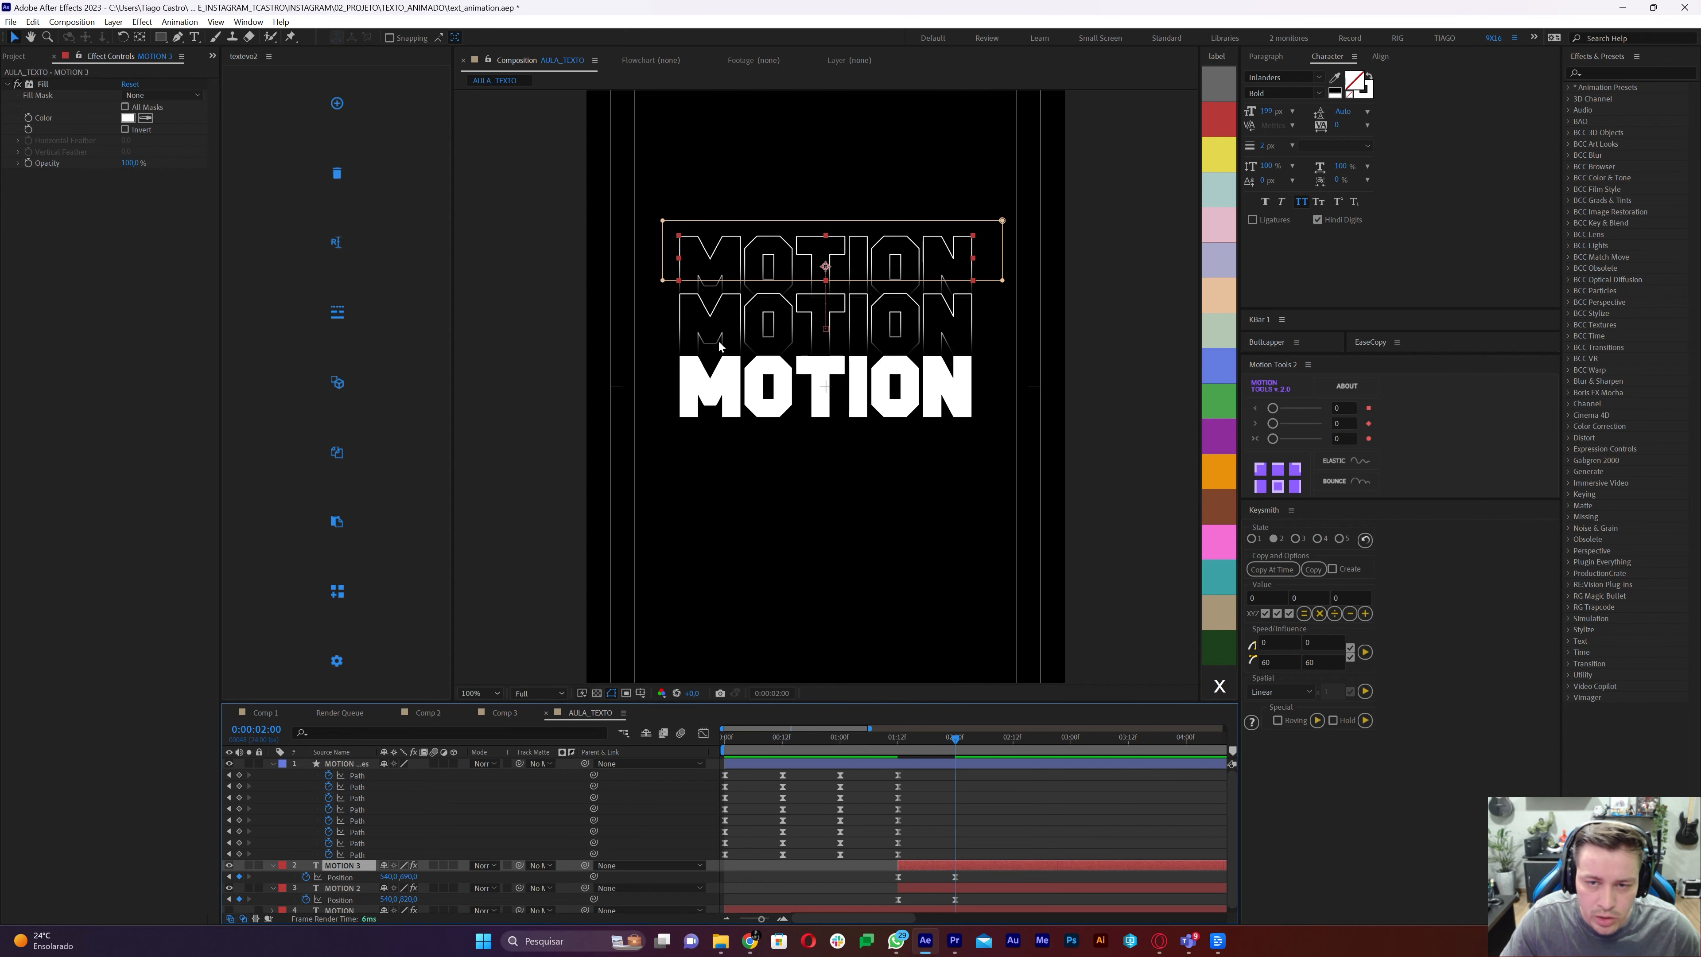
Duplicate MOTION 3 and raise both Position keyframes of the copy by 140 px, to 540, 550 at 0:00:02:00
{"action": "key", "text": "ctrl+d"}
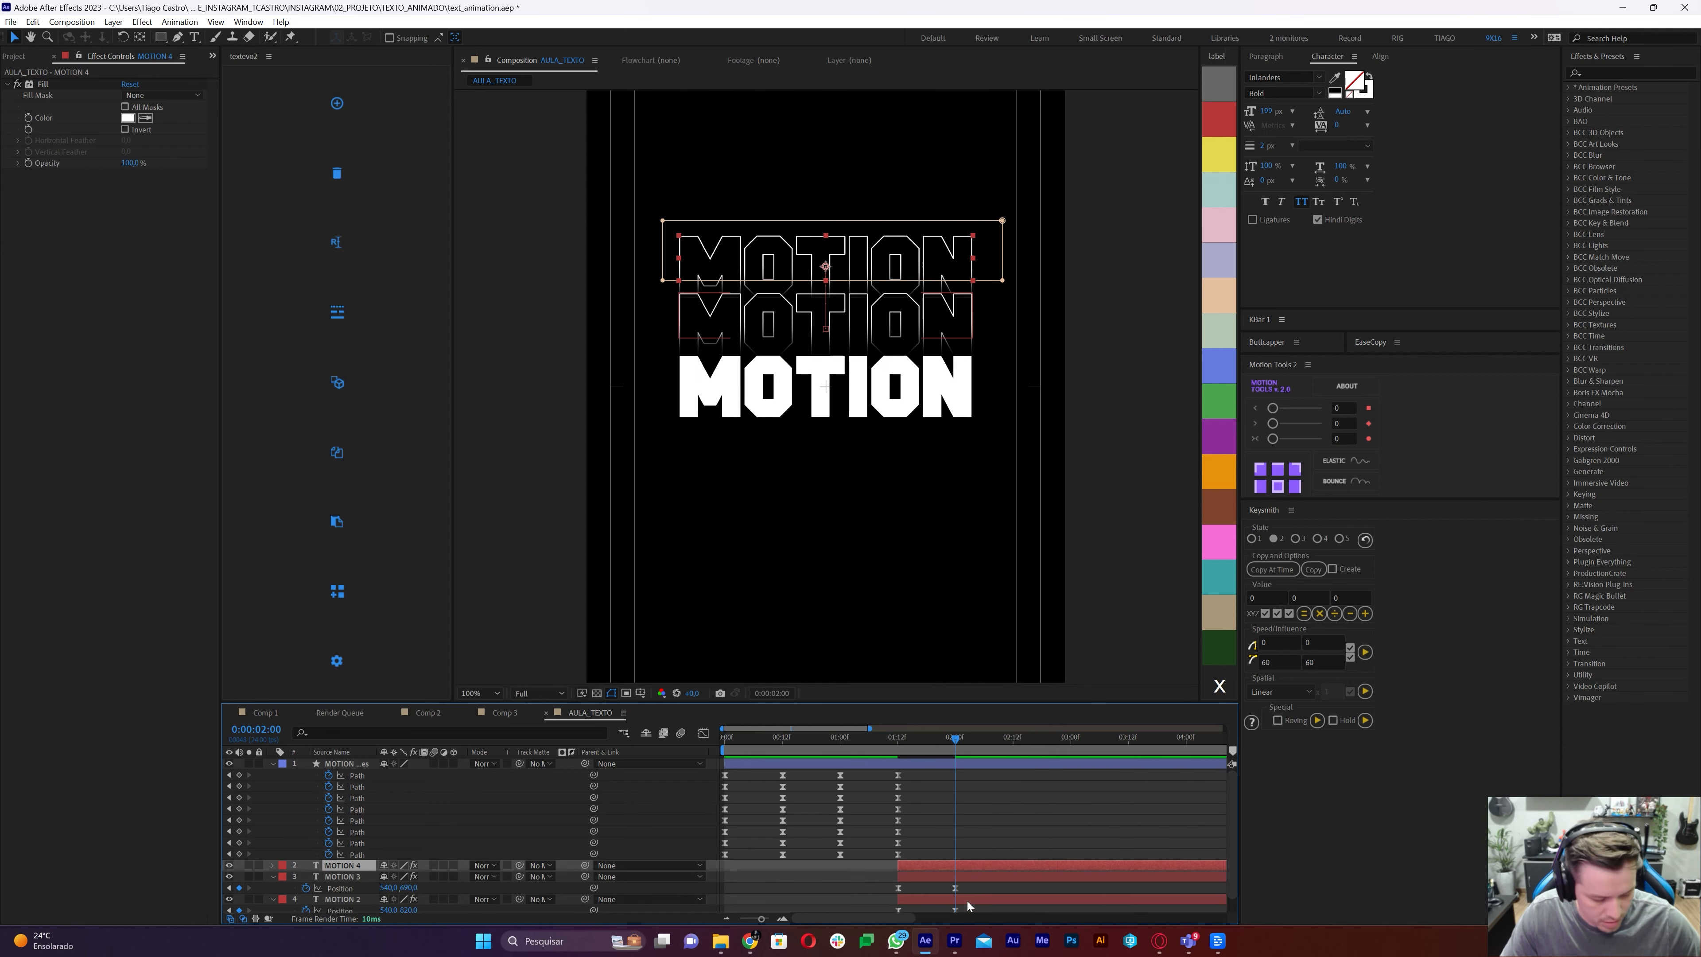
{"action": "scroll", "coordinate": [842, 561], "scroll_direction": "down", "scroll_amount": 1}
{"action": "key", "text": "shift+Up"}
{"action": "key", "text": "shift+Up"}
{"action": "key", "text": "shift+Up"}
{"action": "key", "text": "shift+Up"}
{"action": "key", "text": "shift+Up"}
{"action": "key", "text": "shift+Up"}
{"action": "key", "text": "shift+Up"}
{"action": "key", "text": "shift+Up"}
{"action": "key", "text": "shift+Up"}
{"action": "key", "text": "shift+Up"}
{"action": "key", "text": "shift+Up"}
{"action": "key", "text": "shift+Up"}
{"action": "key", "text": "shift+Up"}
{"action": "key", "text": "shift+Up"}
Duplicate MOTION 4 and raise the copy's two Position keyframes by another 140 px to stack it above
{"action": "key", "text": "ctrl+d"}
{"action": "key", "text": "shift+Up"}
{"action": "key", "text": "shift+Up"}
{"action": "key", "text": "shift+Up"}
{"action": "key", "text": "shift+Up"}
{"action": "key", "text": "shift+Up"}
{"action": "key", "text": "shift+Up"}
{"action": "key", "text": "shift+Up"}
{"action": "key", "text": "shift+Up"}
{"action": "key", "text": "shift+Up"}
{"action": "key", "text": "shift+Up"}
{"action": "key", "text": "shift+Up"}
{"action": "key", "text": "shift+Up"}
{"action": "key", "text": "shift+Up"}
{"action": "key", "text": "shift+Up"}
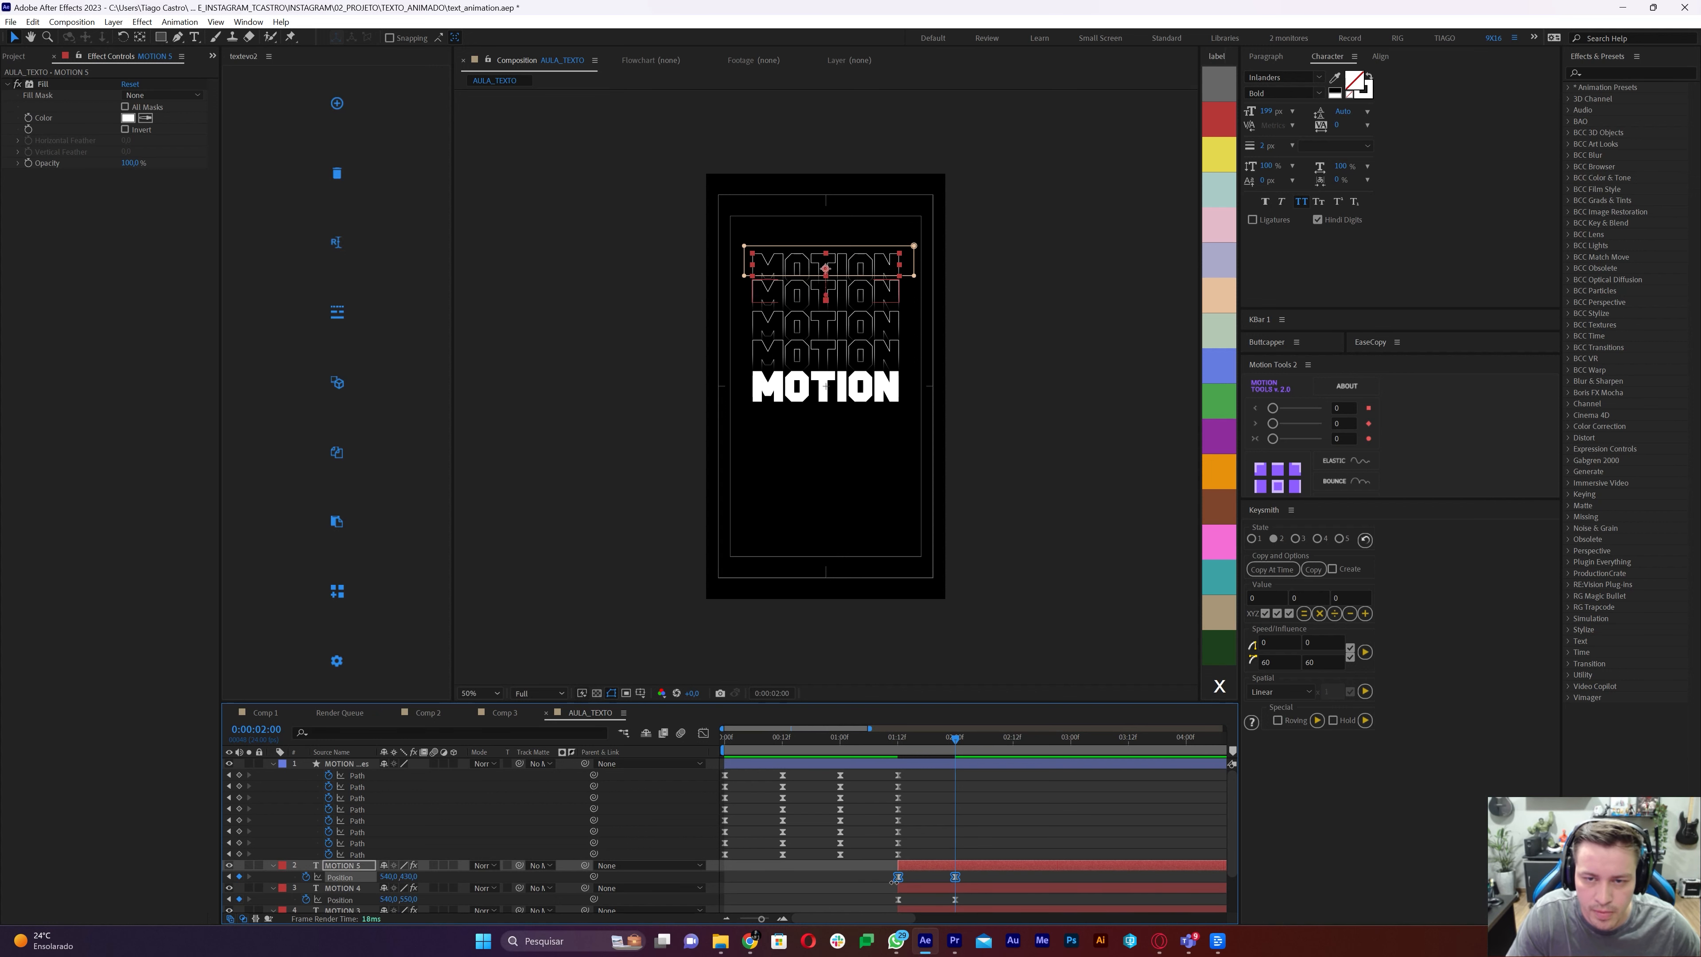
Duplicate MOTION 5 and shift the copy's Position keyframes up 140 px to continue the evenly spaced stack
{"action": "left_click", "coordinate": [976, 876]}
{"action": "key", "text": "ctrl+d"}
{"action": "key", "text": "shift+Up"}
{"action": "key", "text": "shift+Up"}
{"action": "key", "text": "shift+Up"}
{"action": "key", "text": "shift+Up"}
{"action": "key", "text": "shift+Up"}
{"action": "key", "text": "shift+Up"}
{"action": "key", "text": "shift+Up"}
{"action": "key", "text": "shift+Up"}
{"action": "key", "text": "shift+Up"}
{"action": "key", "text": "shift+Up"}
{"action": "key", "text": "shift+Up"}
{"action": "key", "text": "shift+Up"}
{"action": "key", "text": "shift+Up"}
{"action": "key", "text": "shift+Up"}
Duplicate MOTION 6 and raise both Position keyframes of the copy to 540, 130 at 0:00:02:00
{"action": "key", "text": "ctrl+d"}
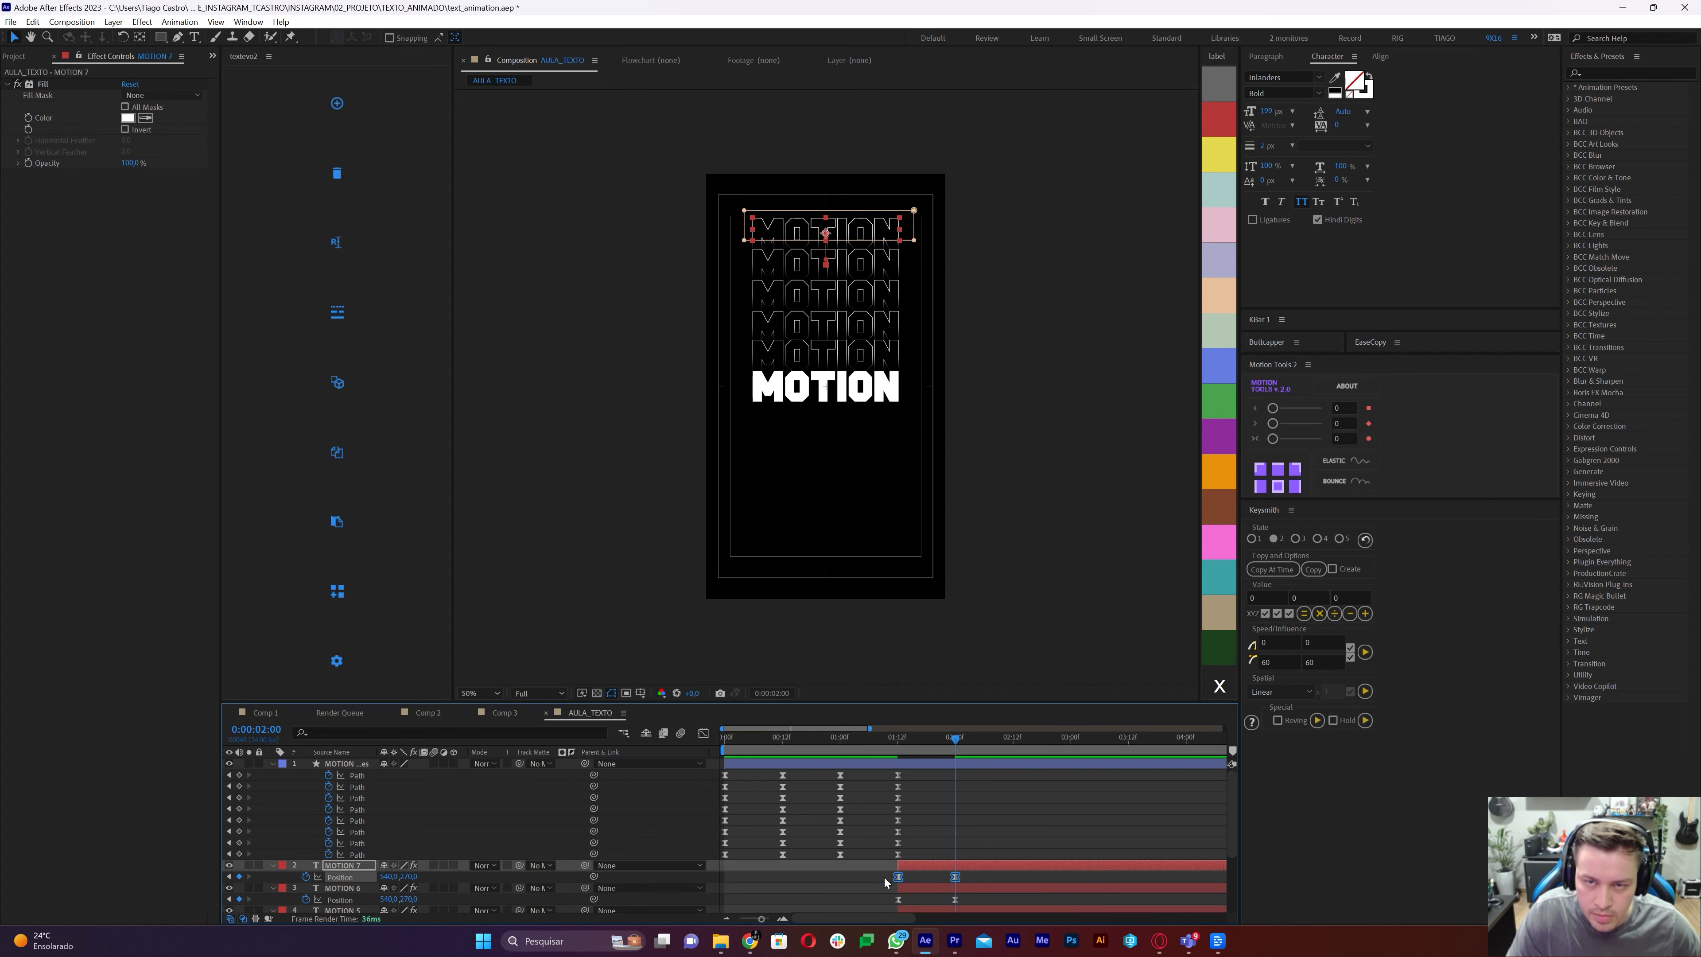
{"action": "key", "text": "shift+Up"}
{"action": "key", "text": "shift+Up"}
{"action": "key", "text": "shift+Up"}
{"action": "key", "text": "shift+Up"}
{"action": "key", "text": "shift+Up"}
{"action": "key", "text": "shift+Up"}
{"action": "key", "text": "shift+Up"}
{"action": "key", "text": "shift+Up"}
{"action": "key", "text": "shift+Up"}
{"action": "key", "text": "shift+Up"}
{"action": "key", "text": "shift+Up"}
{"action": "key", "text": "shift+Up"}
Duplicate MOTION 7 and raise both Position keyframes of the copy to 540, -10, at the frame's upper edge
{"action": "key", "text": "ctrl+d"}
{"action": "key", "text": "shift+Up"}
{"action": "key", "text": "shift+Up"}
{"action": "key", "text": "shift+Up"}
{"action": "key", "text": "shift+Up"}
{"action": "key", "text": "shift+Up"}
{"action": "key", "text": "shift+Up"}
{"action": "key", "text": "shift+Up"}
{"action": "key", "text": "shift+Up"}
{"action": "key", "text": "shift+Up"}
{"action": "key", "text": "shift+Up"}
{"action": "key", "text": "shift+Up"}
{"action": "key", "text": "shift+Up"}
{"action": "key", "text": "shift+Up"}
{"action": "key", "text": "shift+Up"}
{"action": "left_click", "coordinate": [873, 882]}
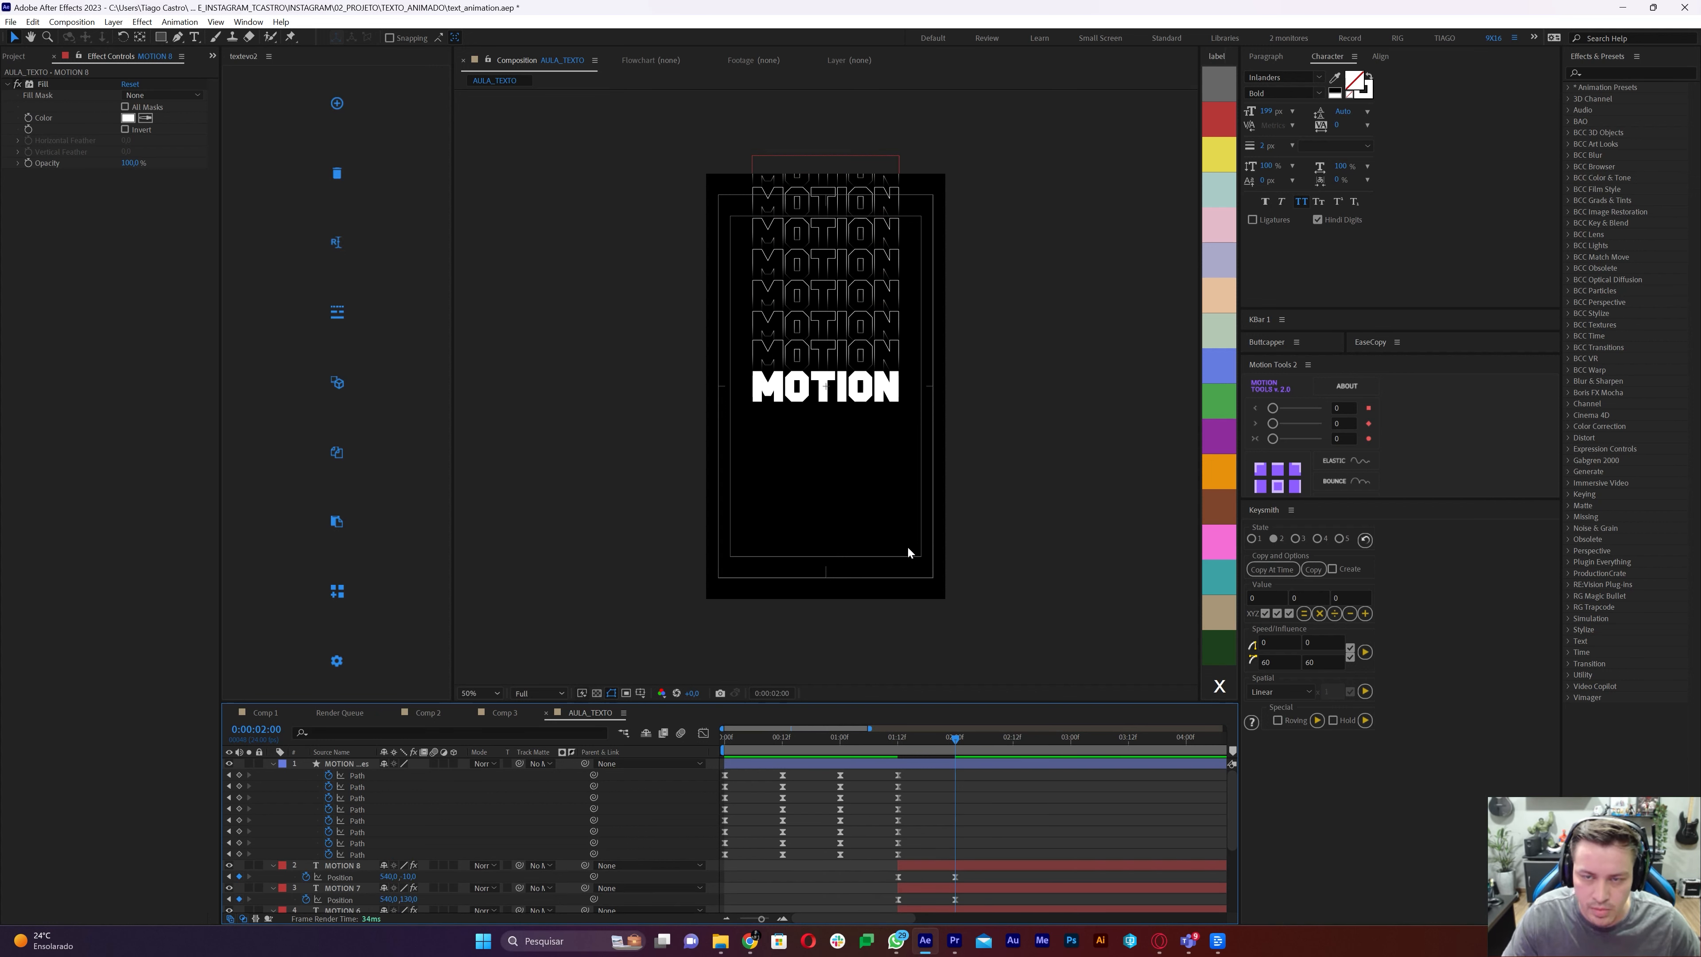
Stagger layers MOTION 3 to MOTION 8 in time, each starting two frames after the previous one, beginning at 0:00:01:14
{"action": "left_click", "coordinate": [918, 751]}
{"action": "left_click_drag", "start_coordinate": [920, 757], "coordinate": [900, 763]}
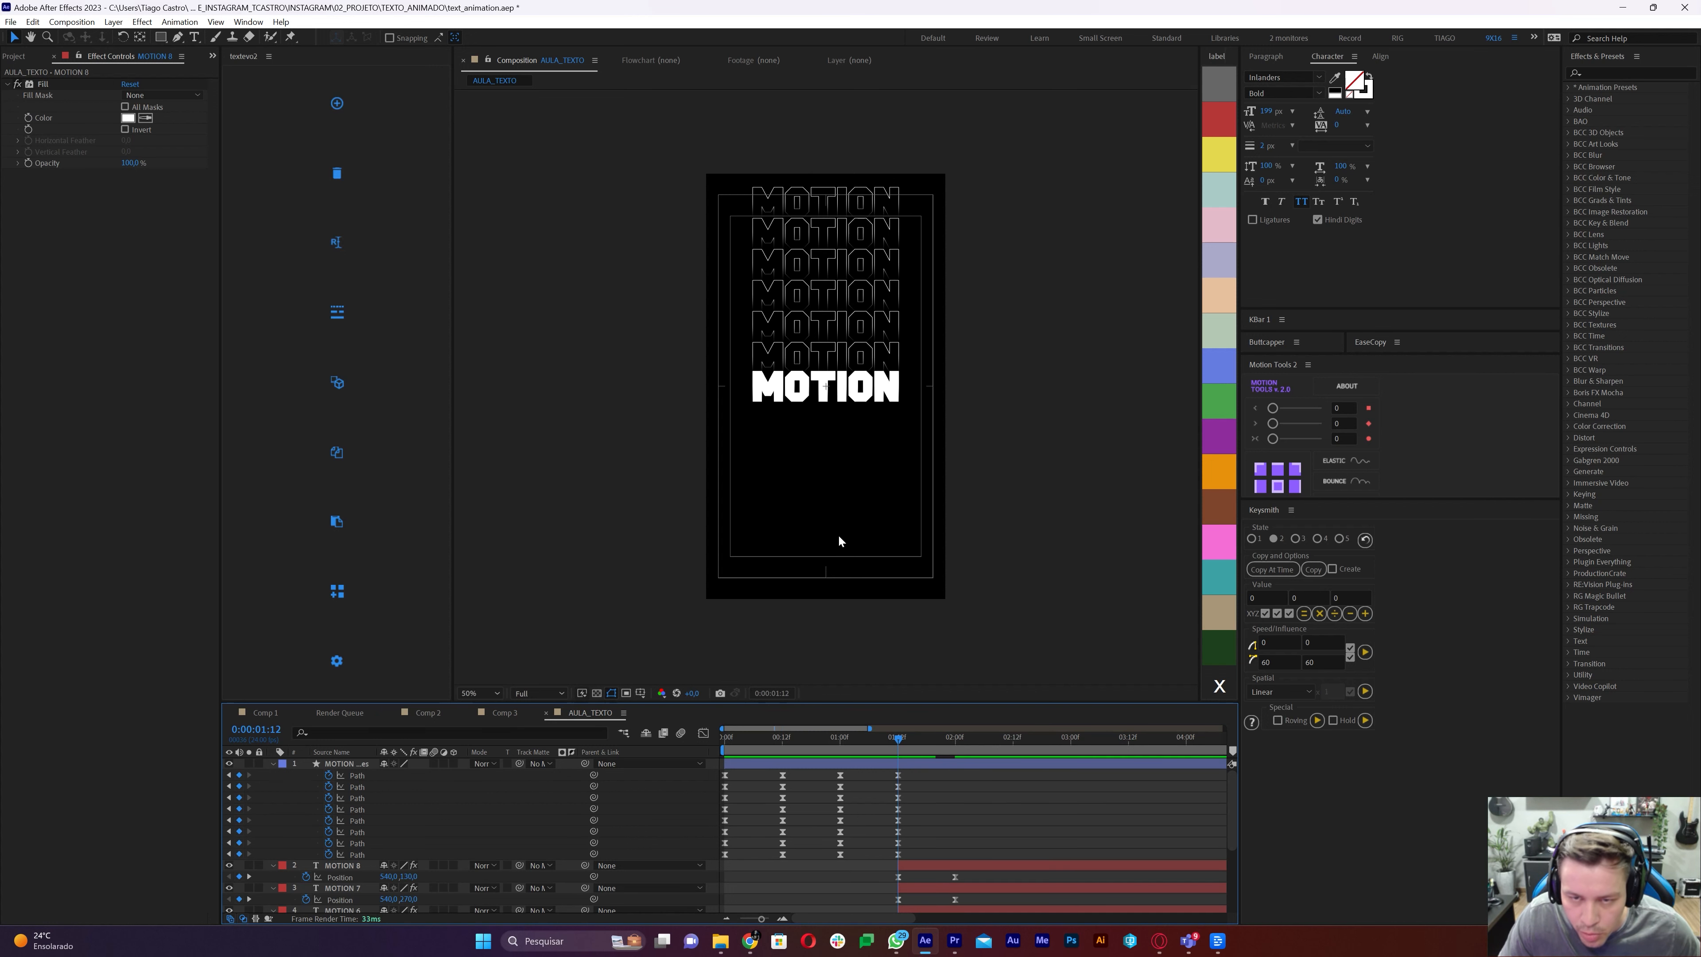
{"action": "key", "text": "slash"}
{"action": "scroll", "coordinate": [938, 820], "scroll_direction": "down", "scroll_amount": 4}
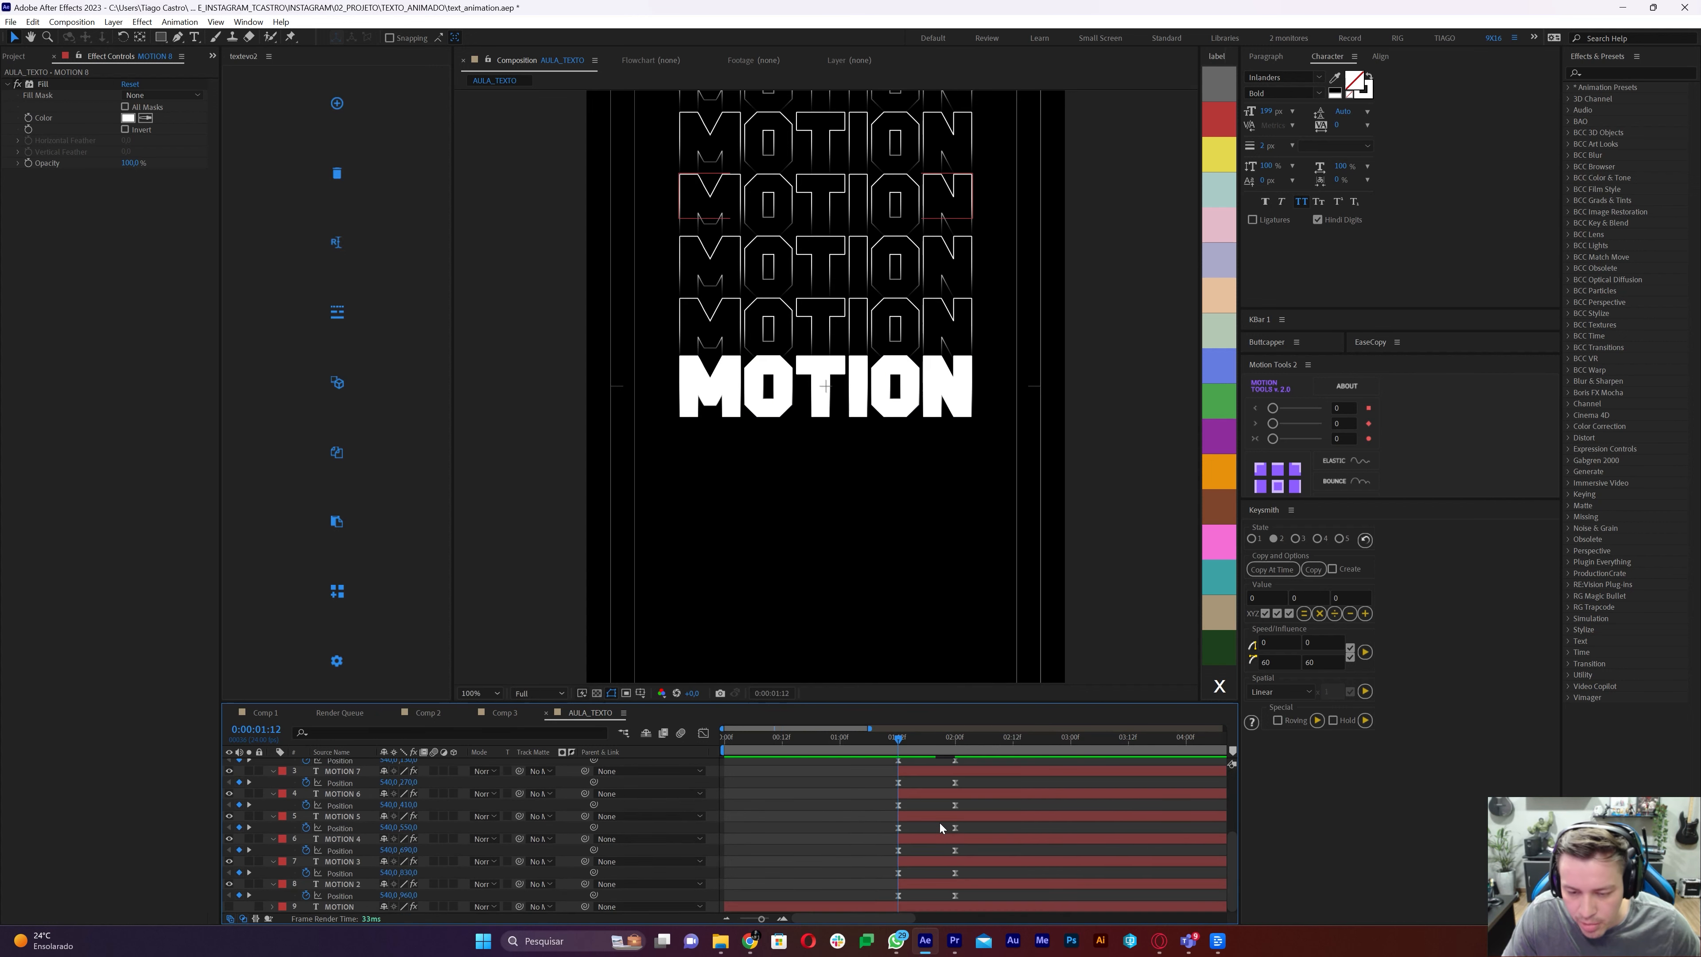
{"action": "left_click", "coordinate": [916, 881]}
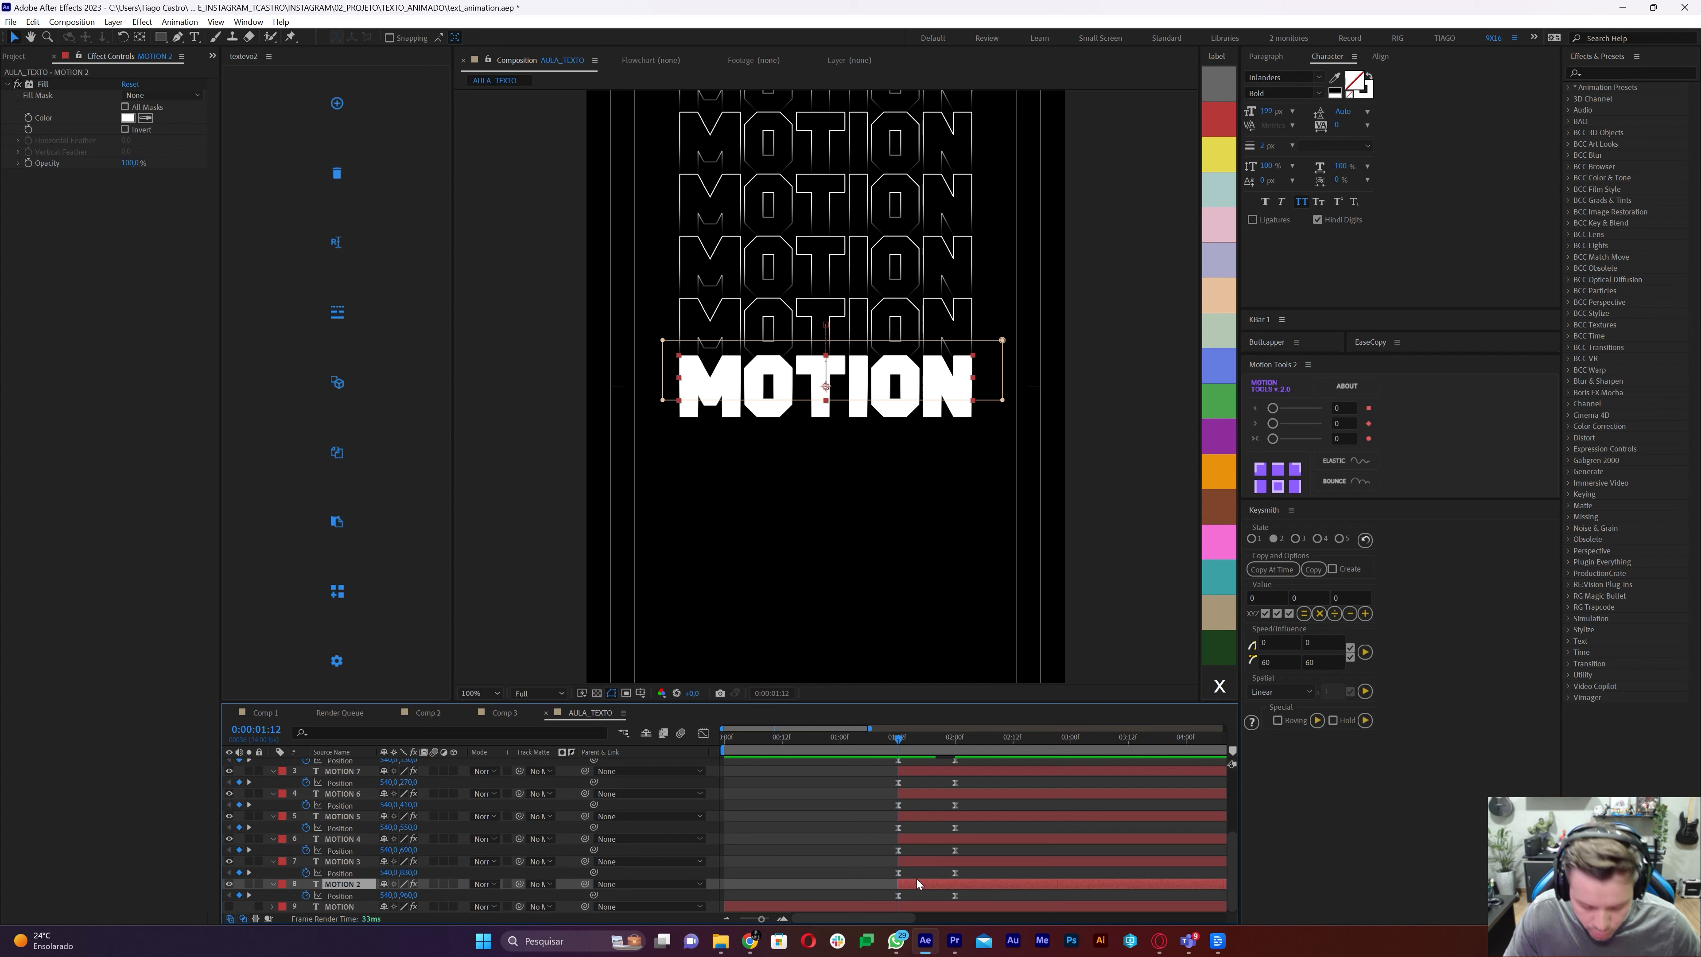
{"action": "key", "text": "Page_Down"}
{"action": "key", "text": "Page_Down"}
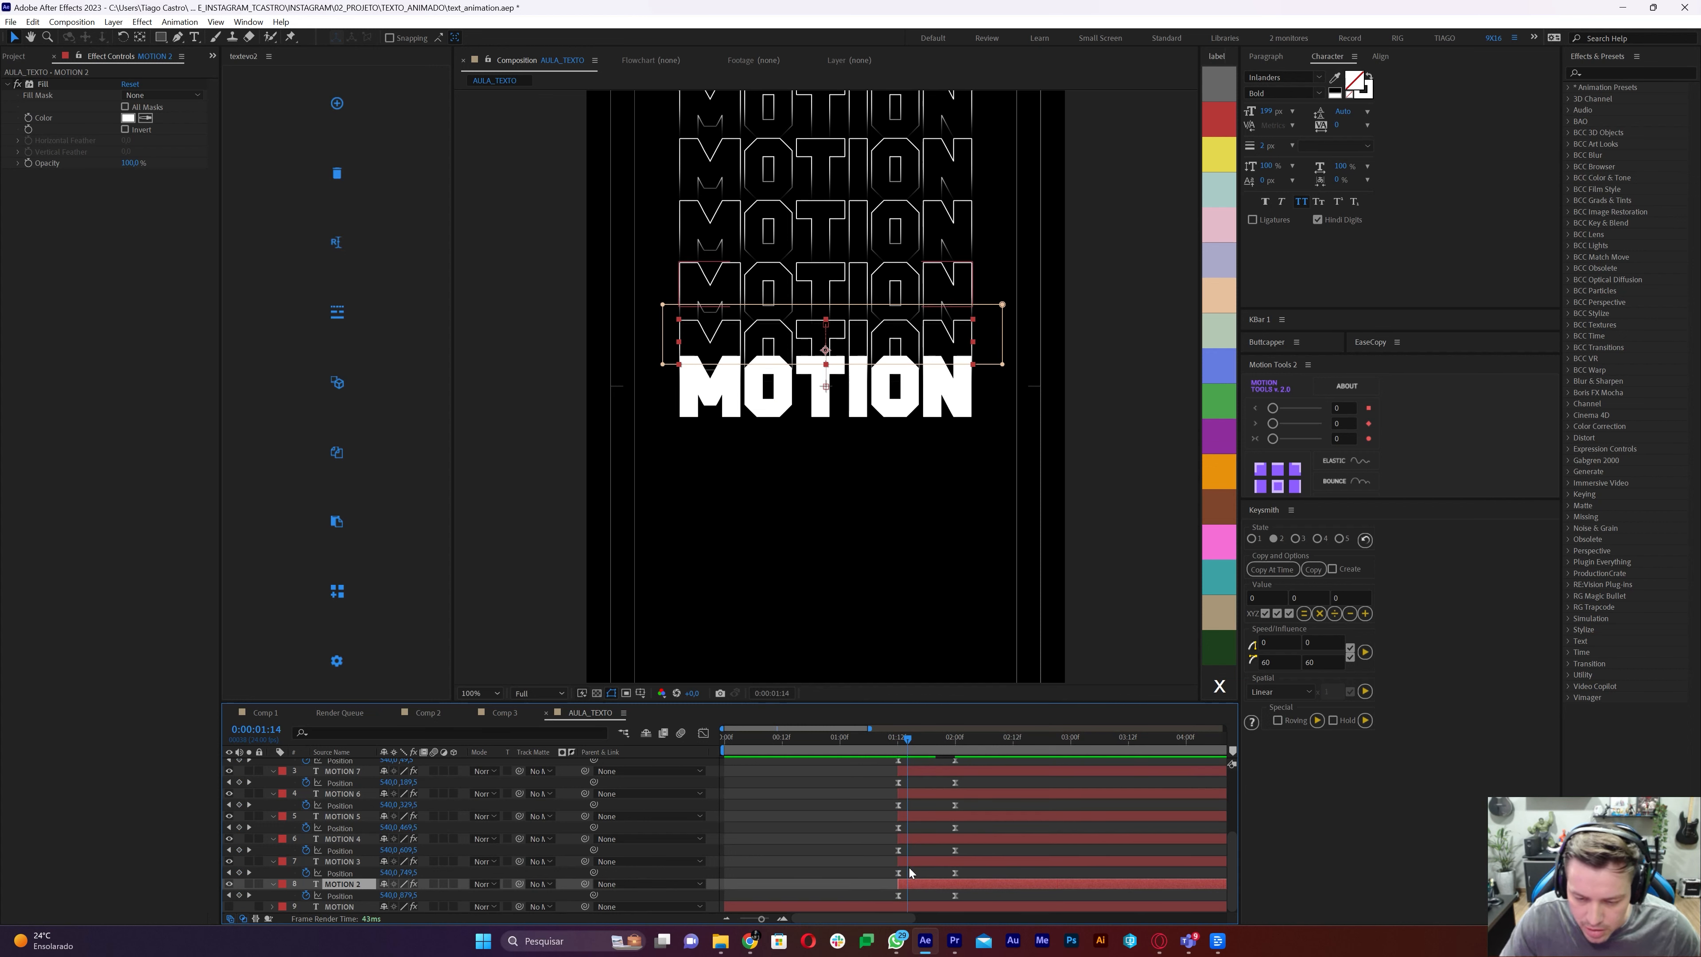
{"action": "left_click_drag", "start_coordinate": [909, 863], "coordinate": [938, 816]}
{"action": "key", "text": "Page_Down"}
{"action": "key", "text": "Page_Down"}
{"action": "key", "text": "Page_Down"}
{"action": "key", "text": "Page_Down"}
{"action": "key", "text": "Page_Down"}
{"action": "key", "text": "Page_Down"}
{"action": "left_click_drag", "start_coordinate": [925, 794], "coordinate": [946, 807]}
{"action": "key", "text": "Page_Down"}
{"action": "key", "text": "Page_Down"}
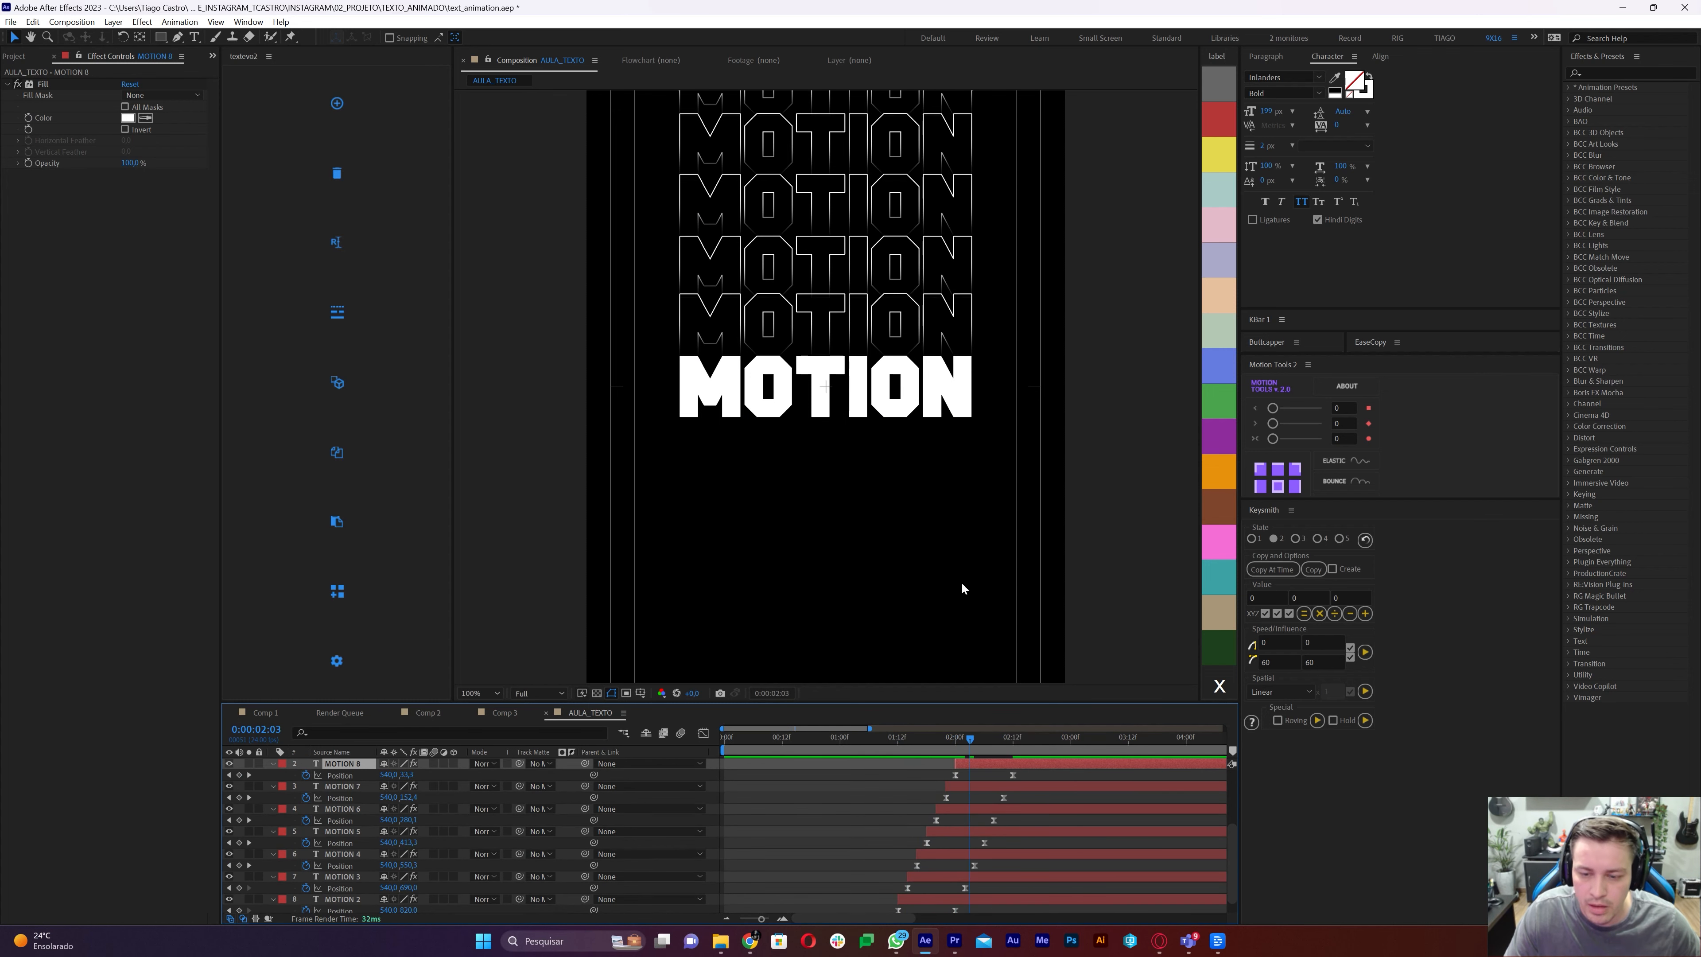
At 0:00:01:12, duplicate the MOTION 2 layer and select both Position keyframes of the copy
{"action": "key", "text": "comma"}
{"action": "key", "text": "comma"}
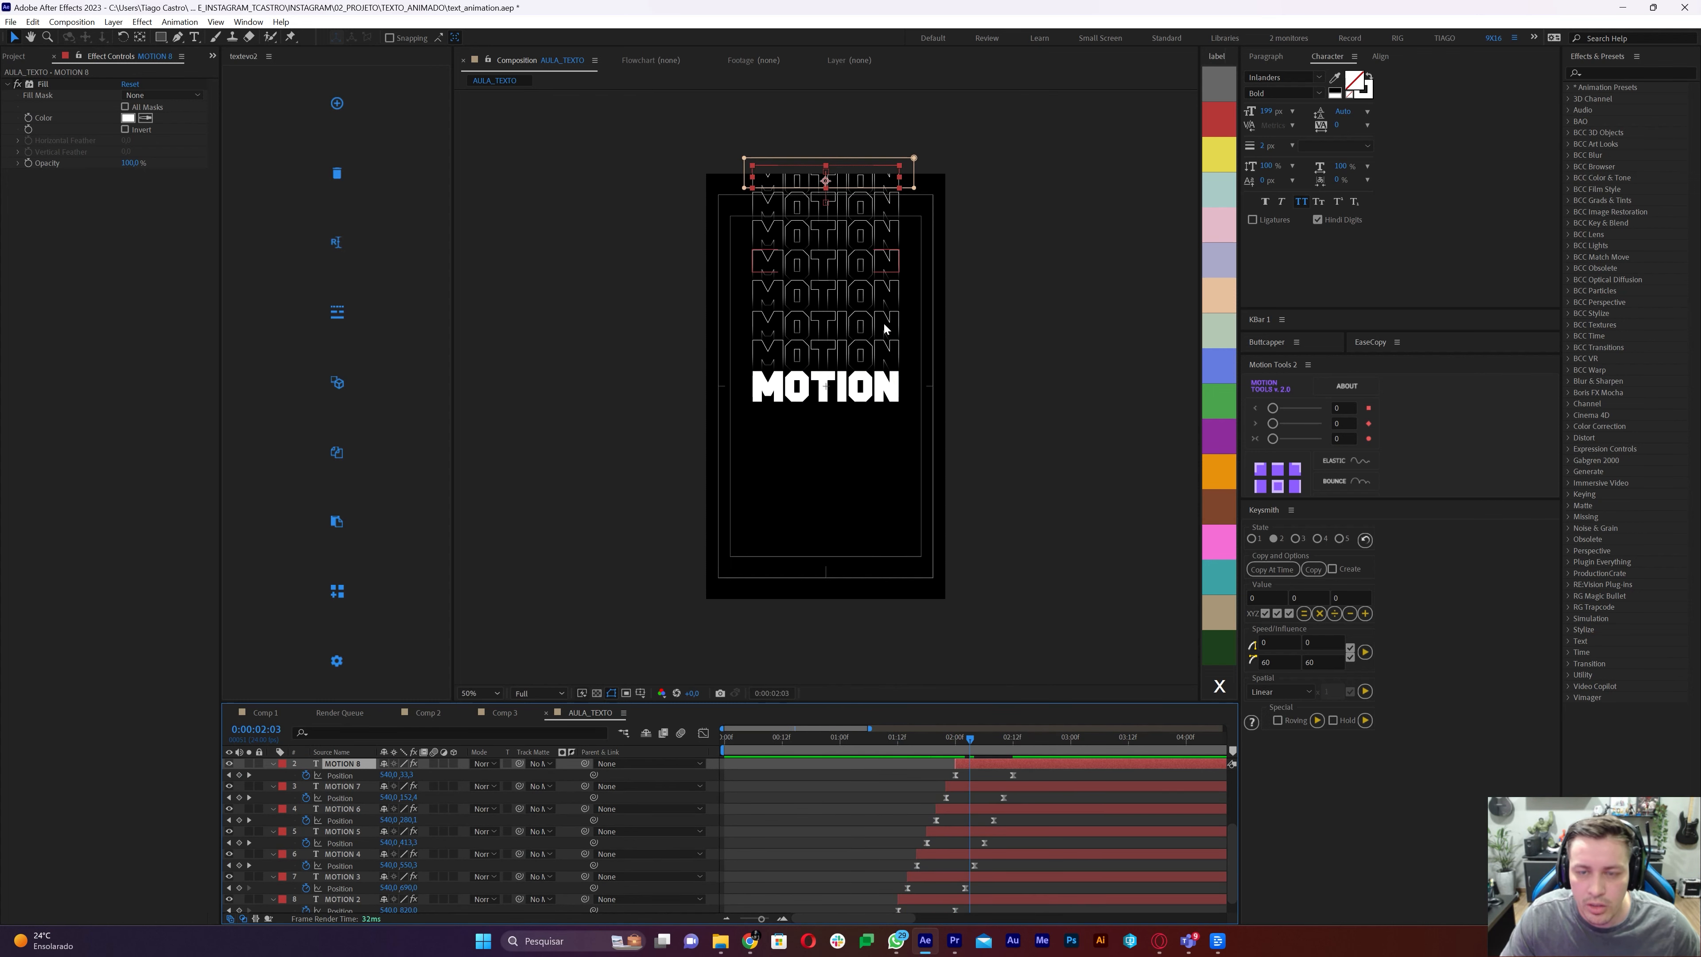
{"action": "scroll", "coordinate": [974, 882], "scroll_direction": "down", "scroll_amount": 1}
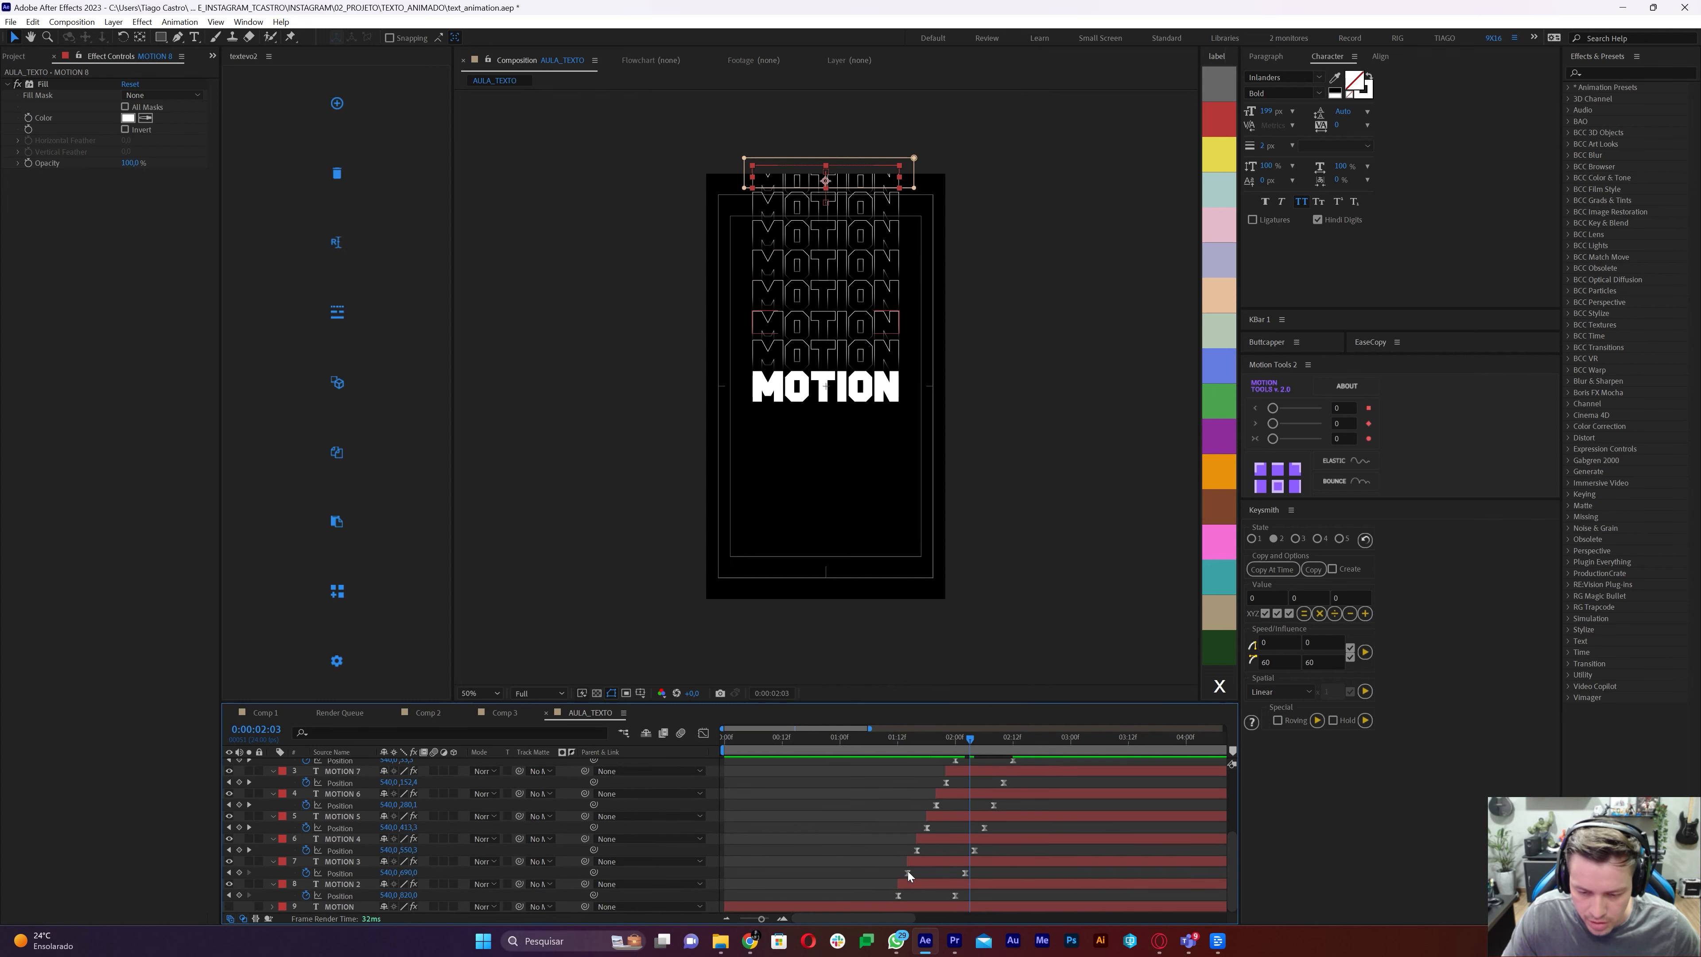
{"action": "left_click", "coordinate": [974, 883]}
{"action": "left_click", "coordinate": [905, 740]}
{"action": "left_click", "coordinate": [899, 743]}
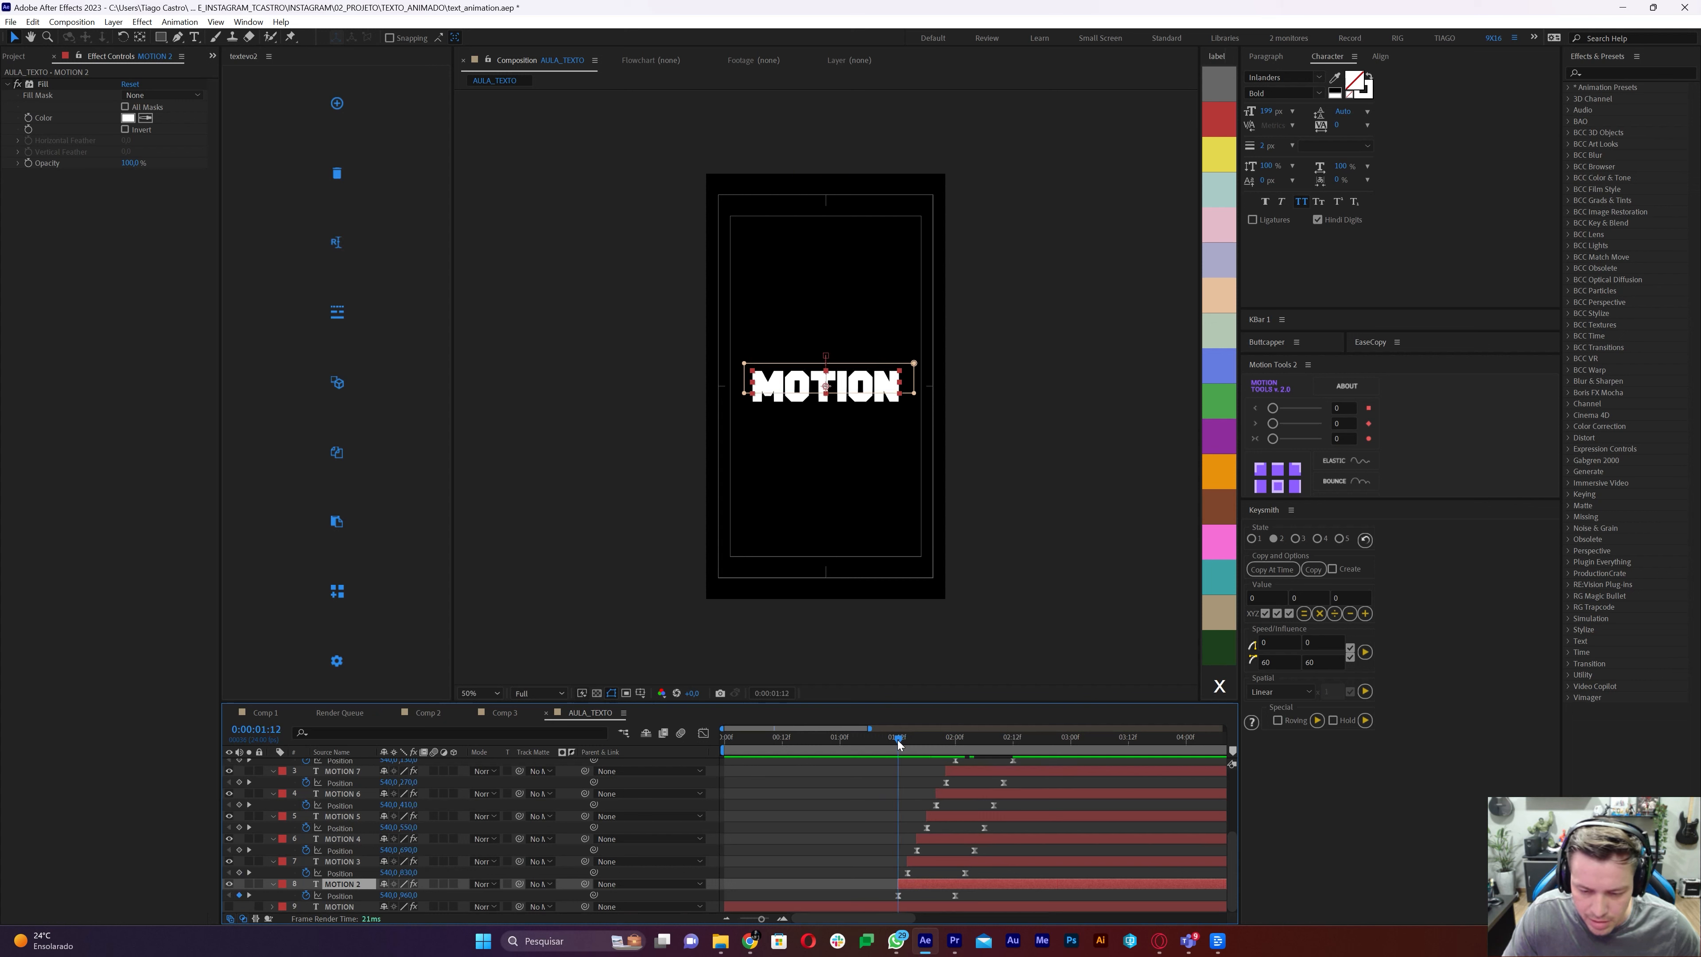
{"action": "key", "text": "ctrl+d"}
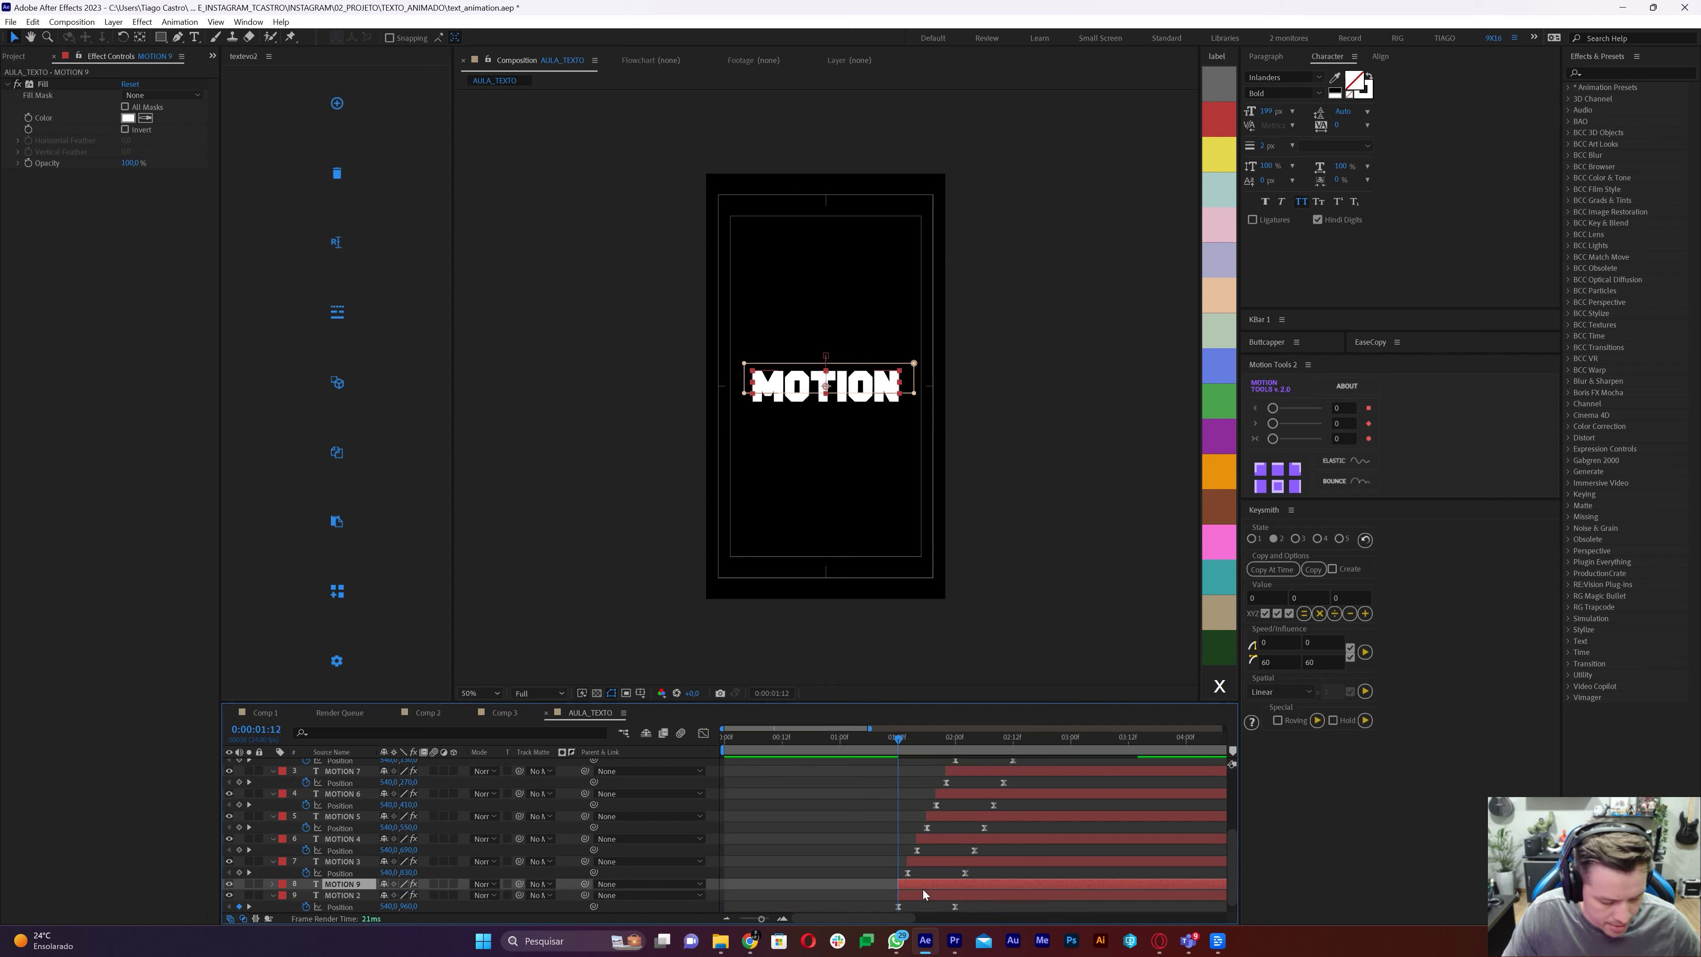
{"action": "left_click_drag", "start_coordinate": [974, 892], "coordinate": [887, 898]}
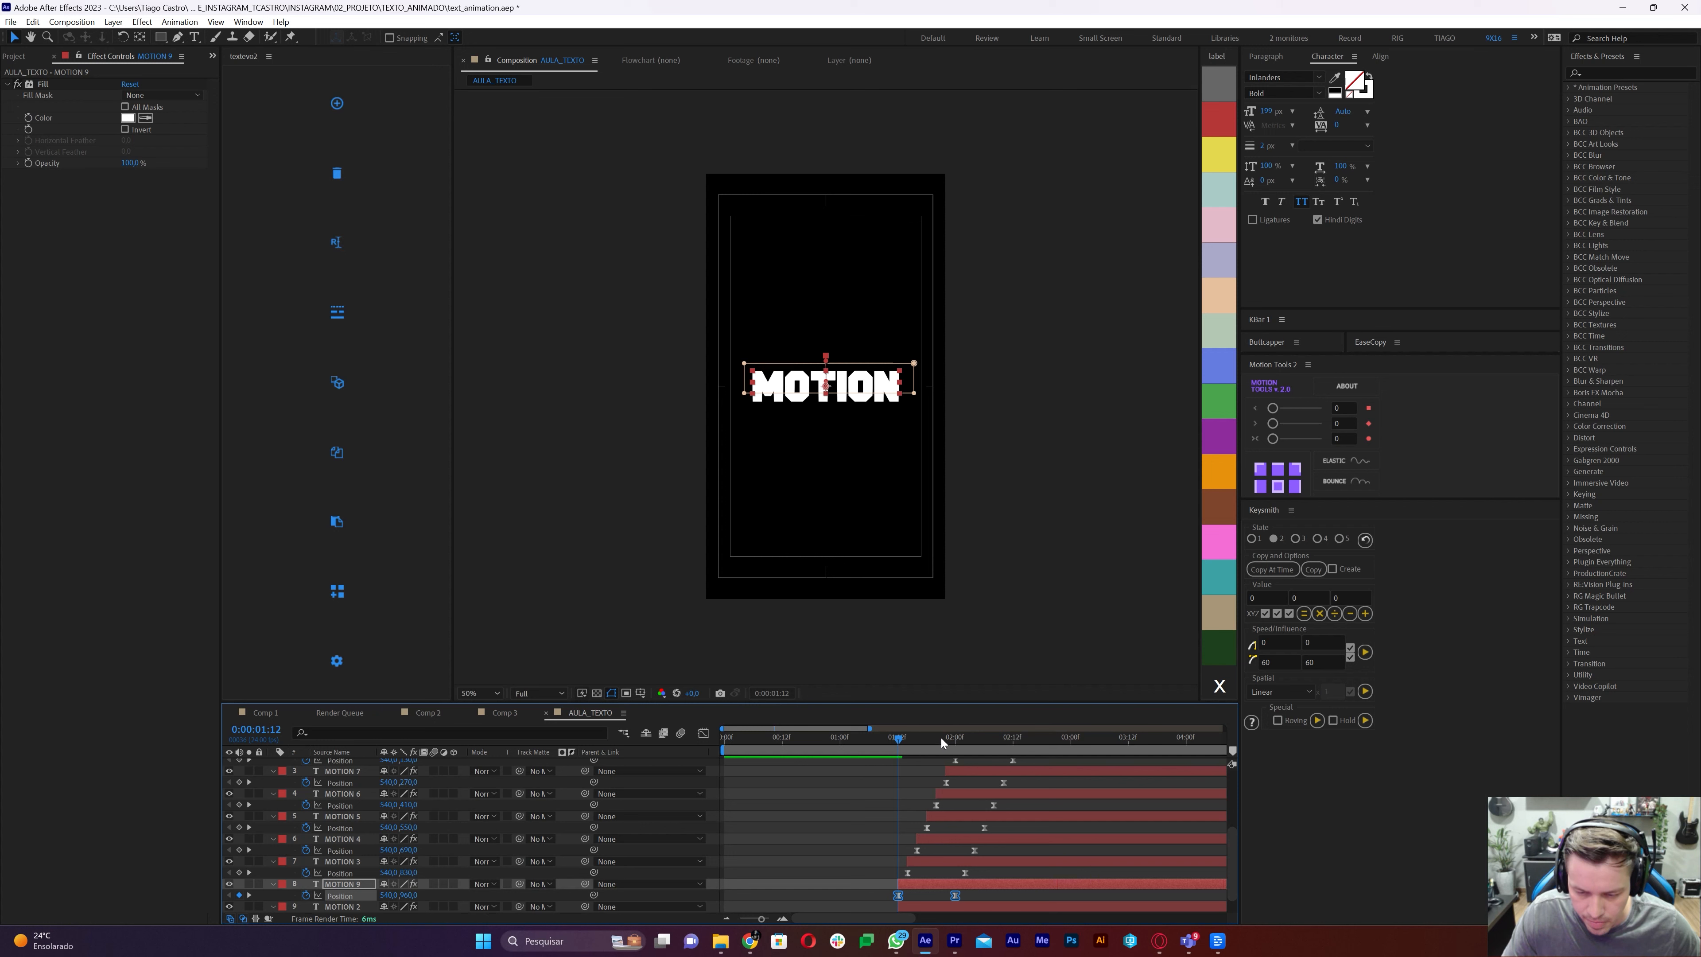
At 0:00:02:00, move both Position keyframes of the MOTION 9 copy straight down to 540, 1100, below the white word
{"action": "left_click", "coordinate": [956, 744]}
{"action": "key", "text": "shift+Down"}
{"action": "key", "text": "shift+Down"}
{"action": "key", "text": "shift+Down"}
{"action": "key", "text": "shift+Down"}
{"action": "key", "text": "shift+Down"}
{"action": "key", "text": "shift+Down"}
{"action": "key", "text": "shift+Down"}
{"action": "key", "text": "shift+Down"}
{"action": "key", "text": "shift+Down"}
{"action": "key", "text": "shift+Down"}
{"action": "key", "text": "shift+Down"}
{"action": "key", "text": "shift+Down"}
{"action": "key", "text": "shift+Down"}
{"action": "key", "text": "shift+Down"}
{"action": "key", "text": "shift+Down"}
{"action": "key", "text": "shift+Down"}
{"action": "key", "text": "shift+Down"}
{"action": "key", "text": "shift+Down"}
{"action": "key", "text": "shift+Down"}
{"action": "key", "text": "shift+Down"}
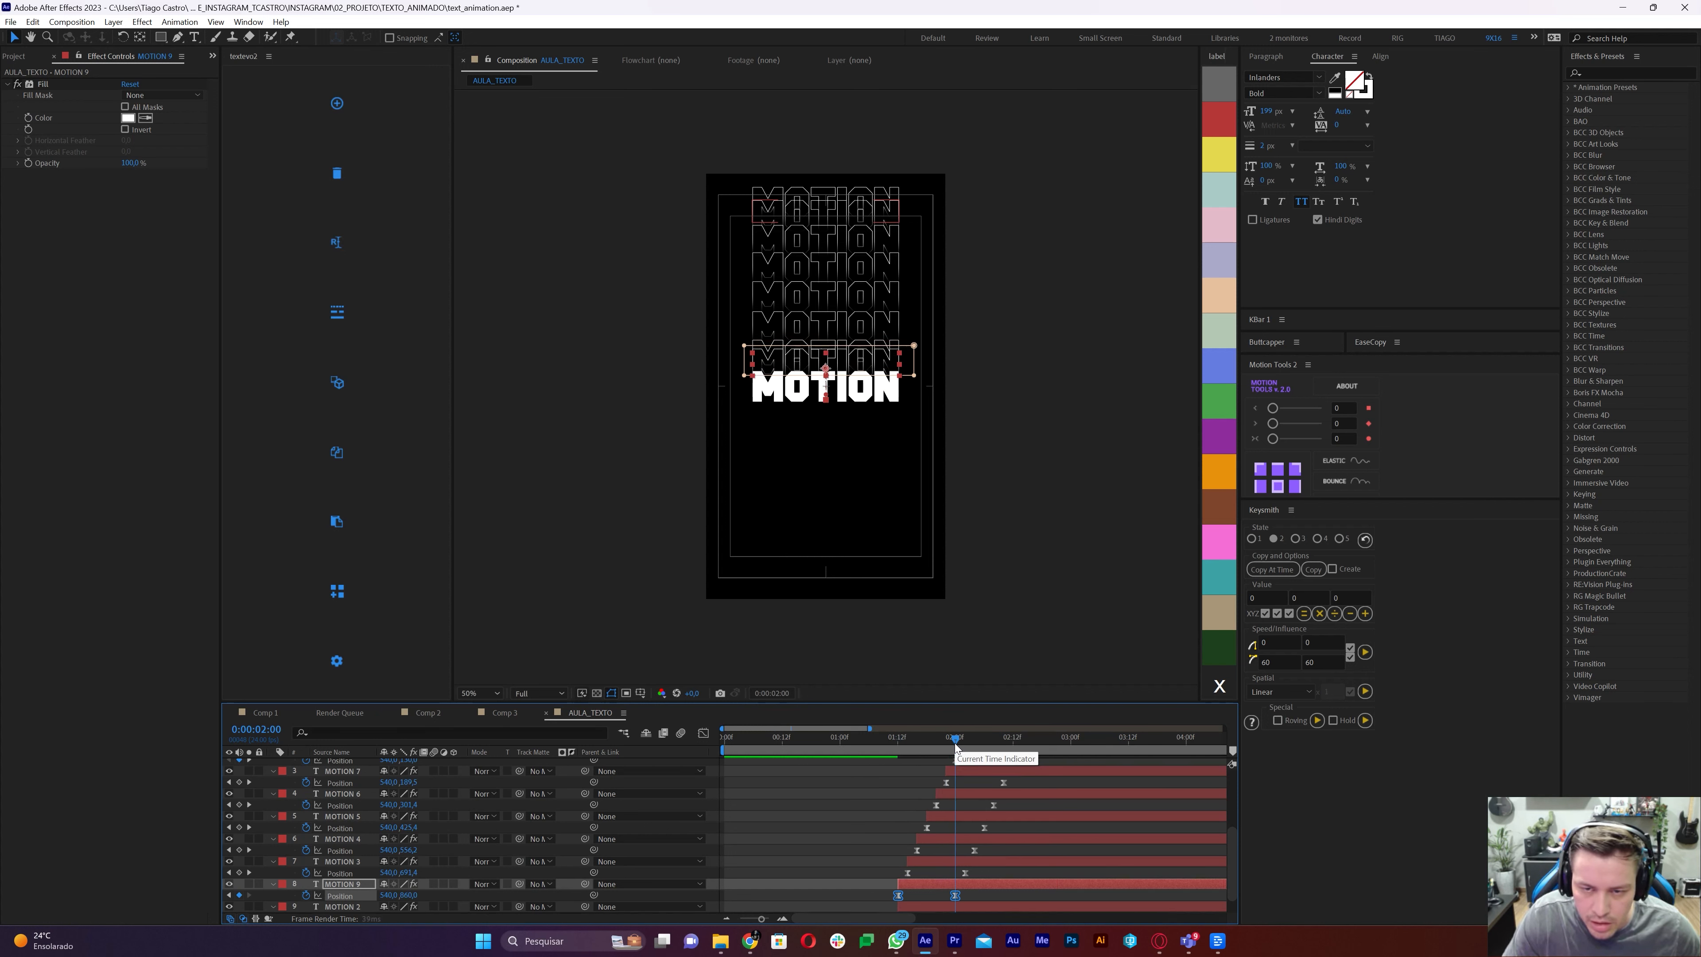
{"action": "key", "text": "shift+Down"}
{"action": "key", "text": "shift+Down"}
{"action": "key", "text": "shift+Down"}
{"action": "key", "text": "shift+Down"}
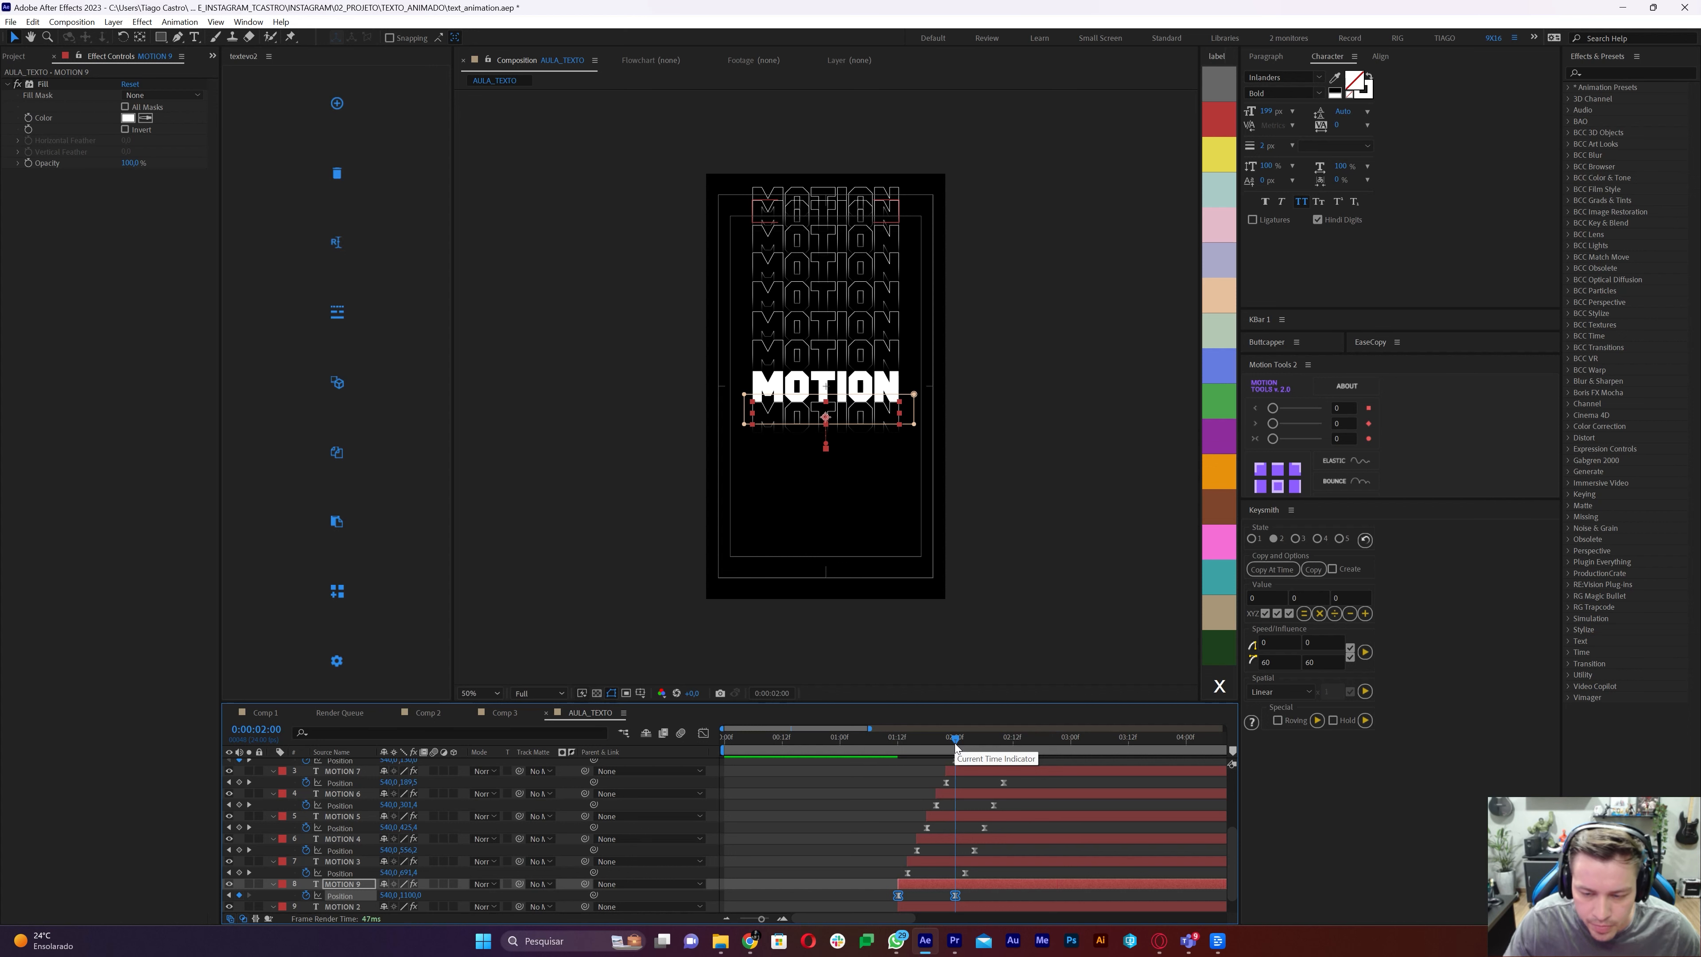
Reshape MOTION 9's rectangular mask by extending its bottom edge below the letters and lowering its top edge, so the outline fades at the top
{"action": "left_click", "coordinate": [985, 873]}
{"action": "left_click", "coordinate": [986, 883]}
{"action": "scroll", "coordinate": [830, 527], "scroll_direction": "up", "scroll_amount": 1}
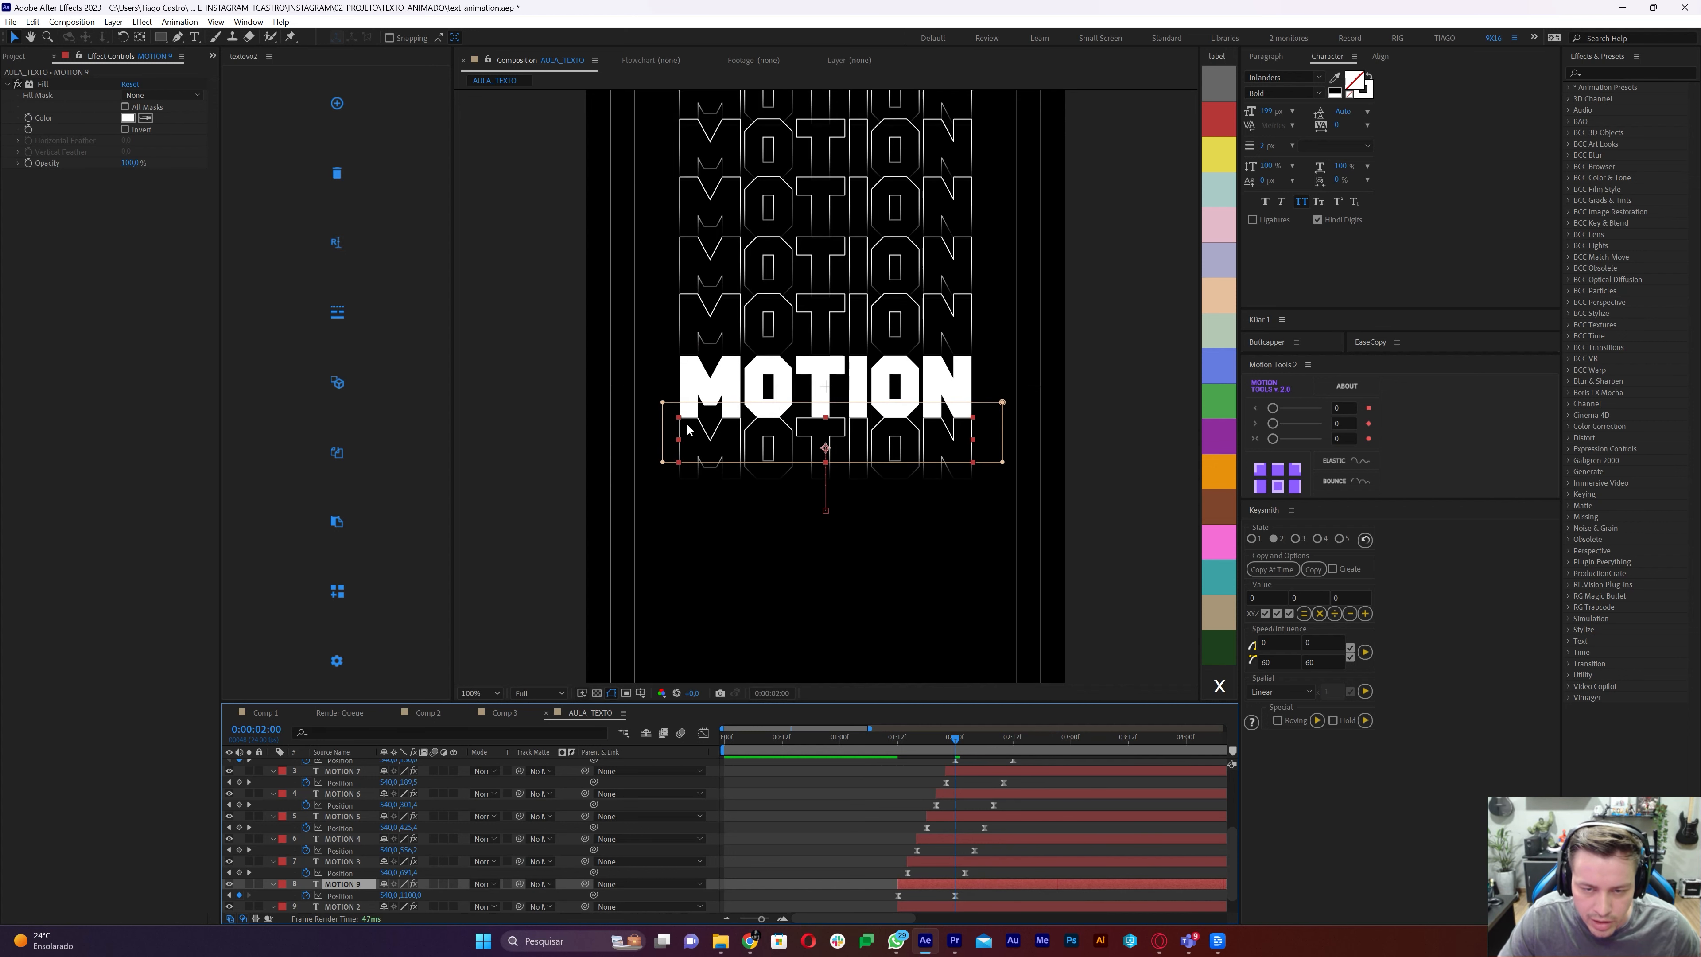
{"action": "left_click", "coordinate": [663, 403]}
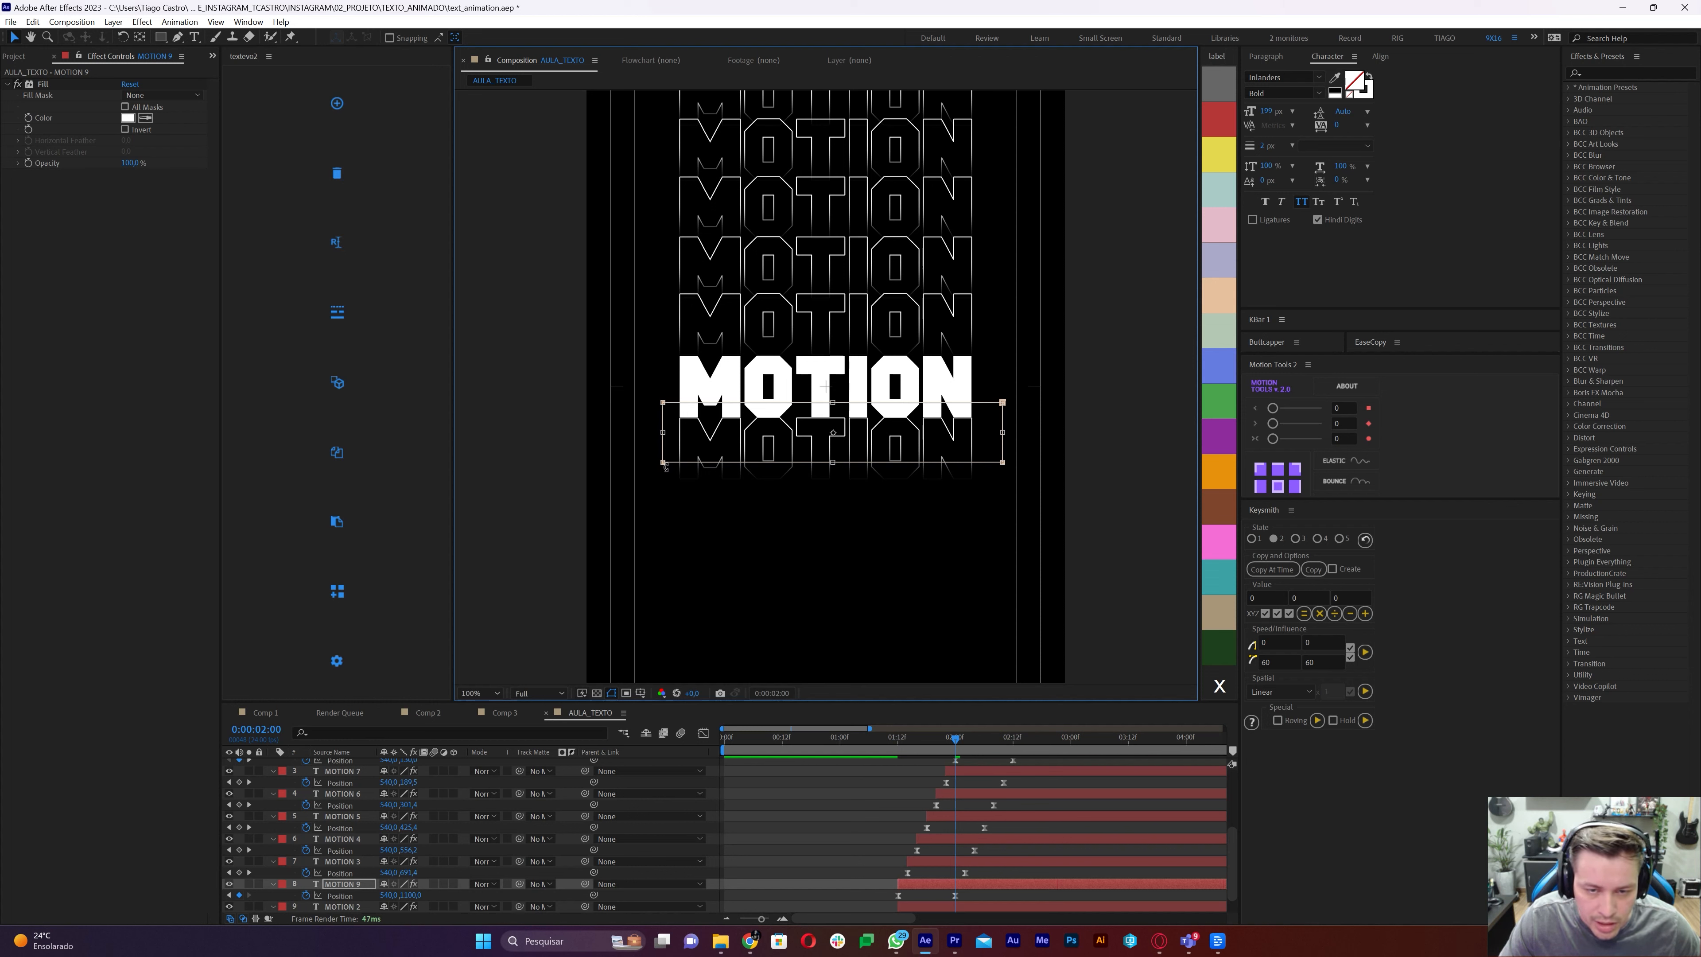
{"action": "left_click_drag", "start_coordinate": [833, 461], "coordinate": [833, 525]}
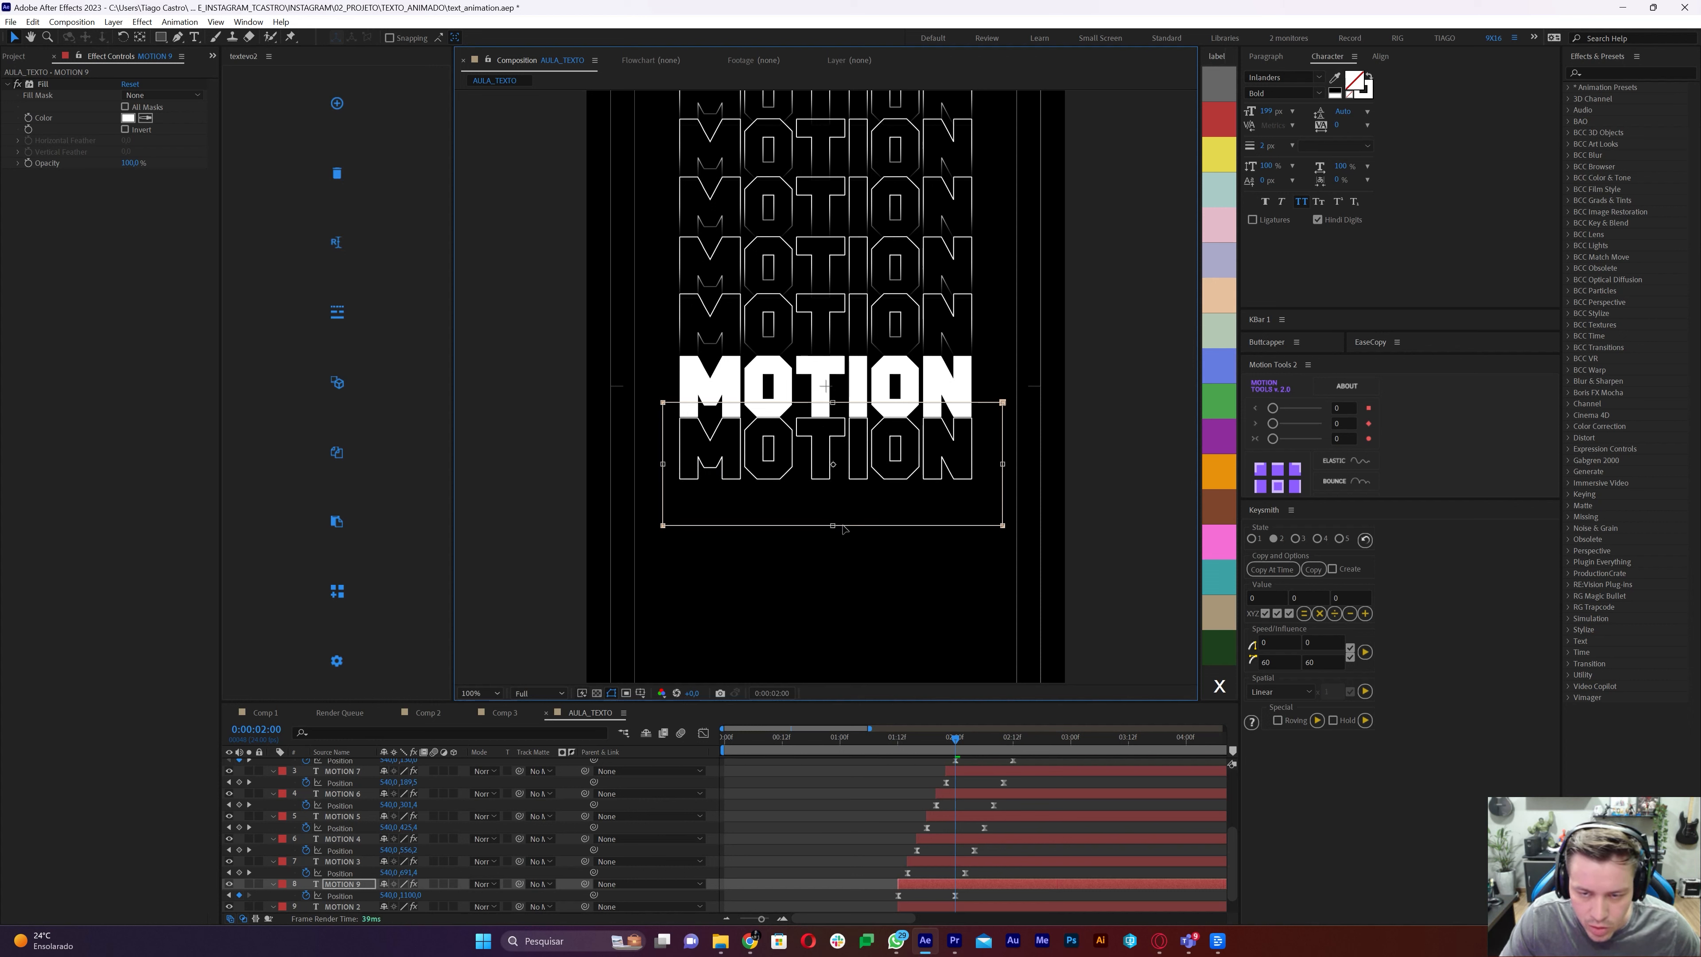
{"action": "left_click_drag", "start_coordinate": [833, 403], "coordinate": [839, 436]}
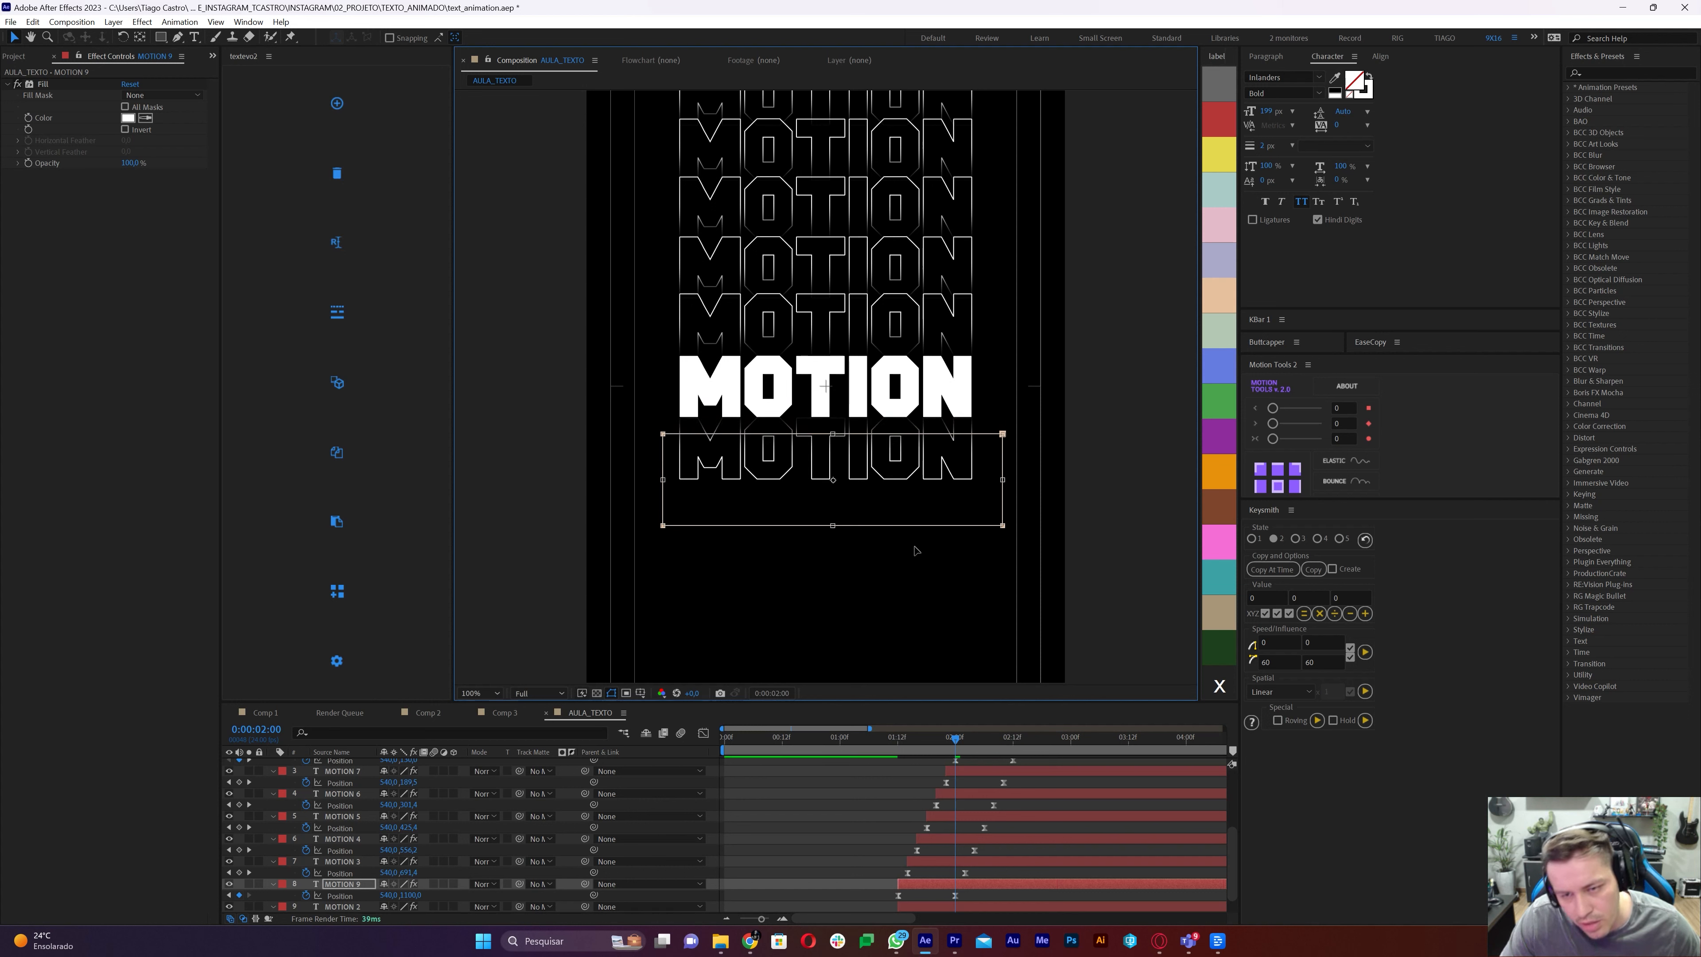
Duplicate the MOTION 9 layer and move both Position keyframes of the copy straight down to 540, 1240
{"action": "left_click", "coordinate": [935, 884]}
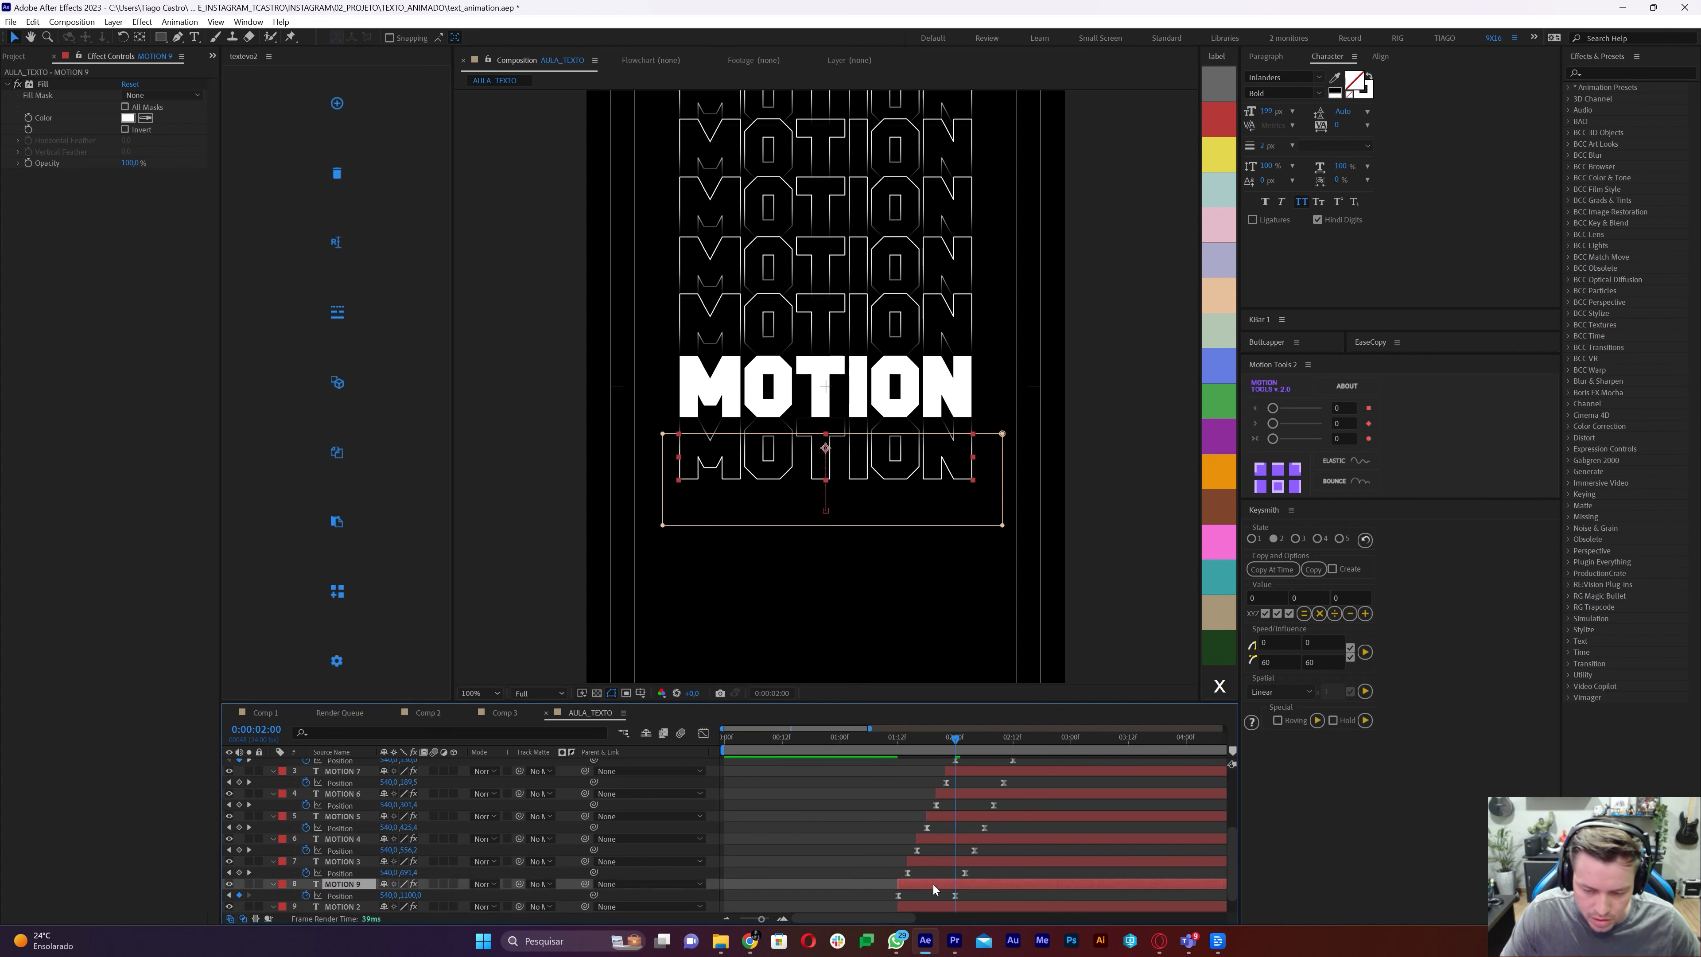
{"action": "scroll", "coordinate": [865, 512], "scroll_direction": "down", "scroll_amount": 1}
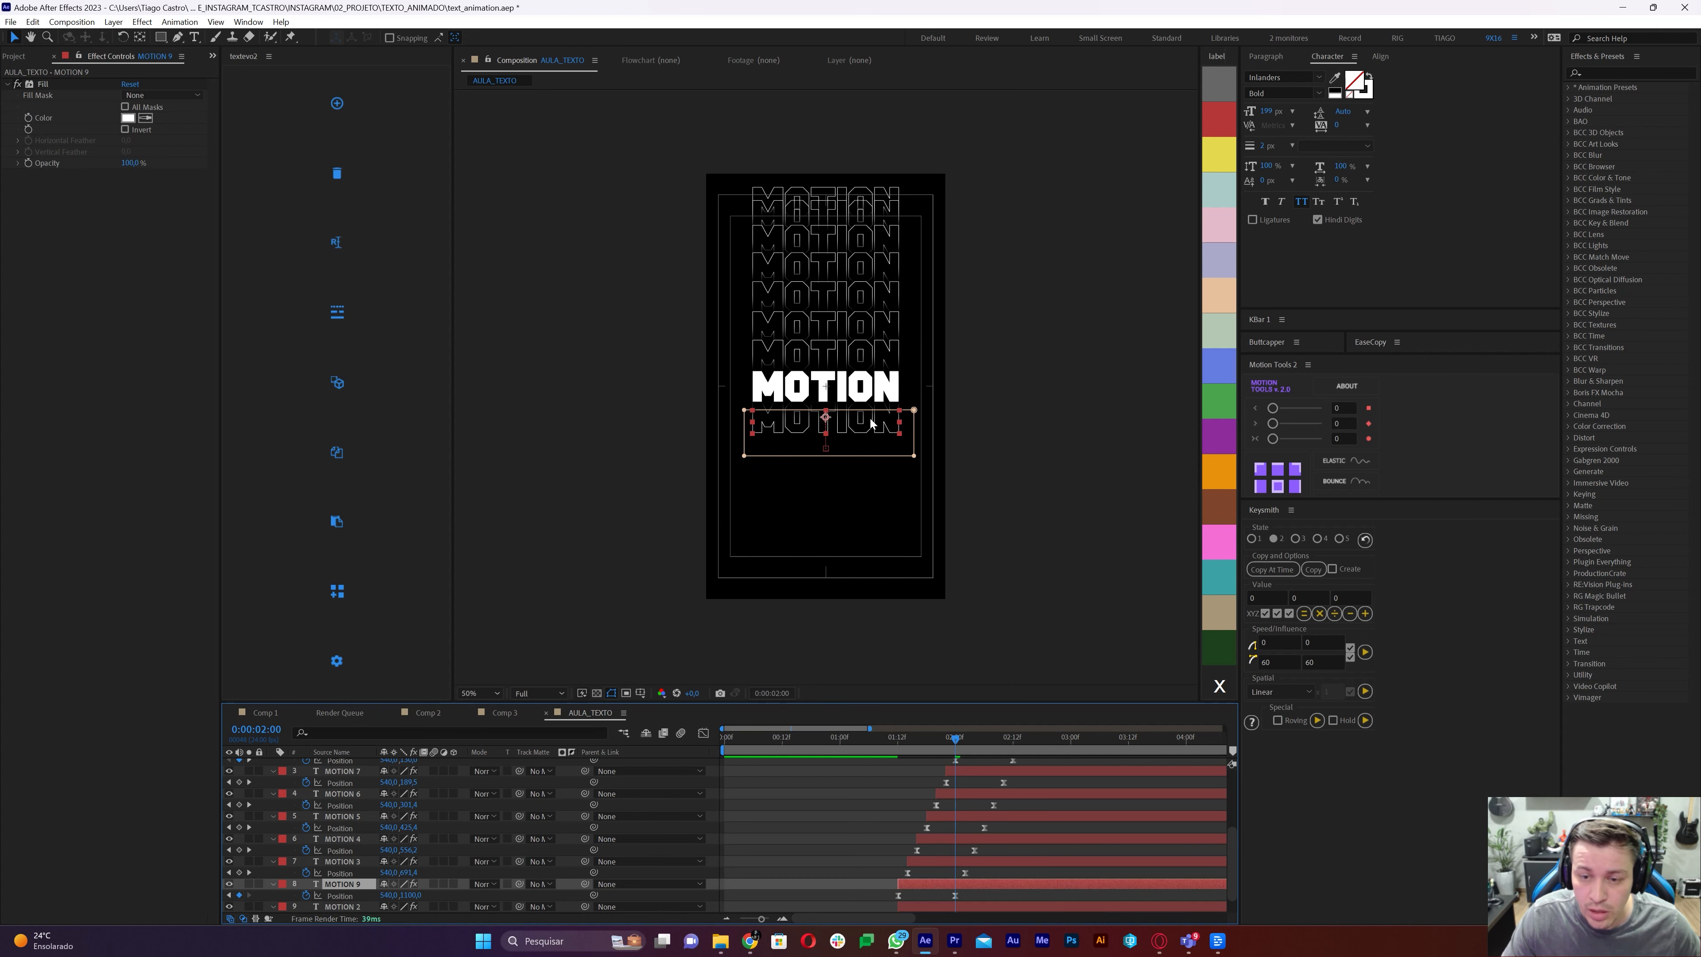
{"action": "key", "text": "ctrl+d"}
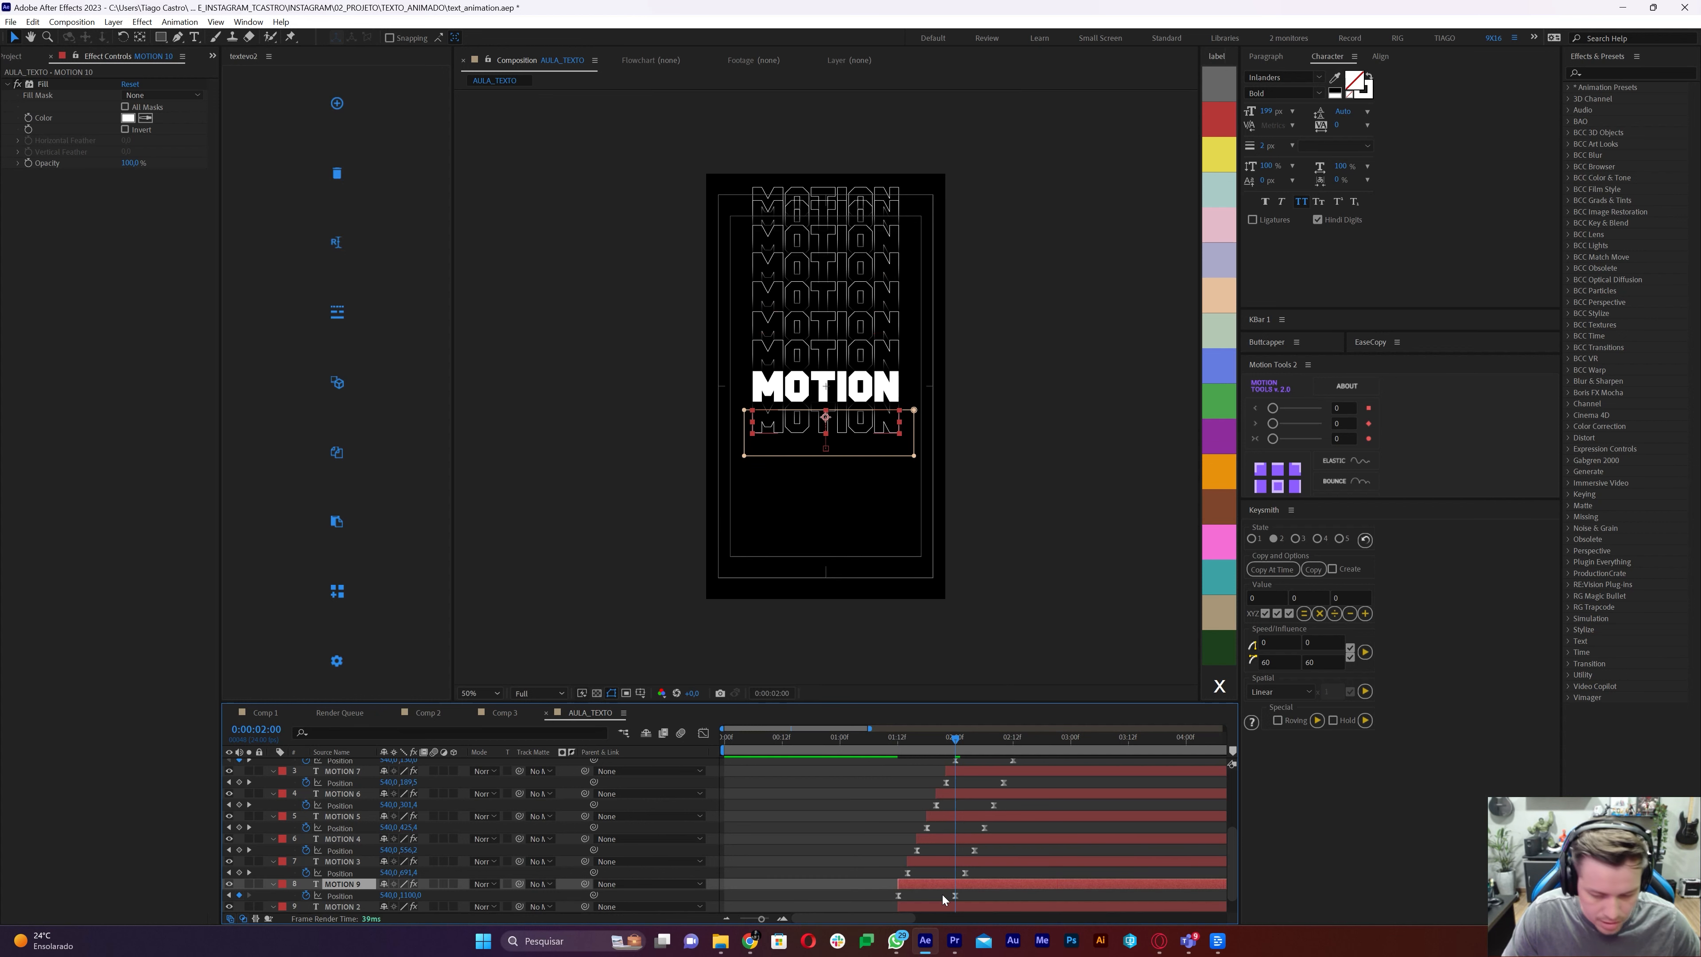
{"action": "key", "text": "p"}
{"action": "left_click_drag", "start_coordinate": [977, 893], "coordinate": [850, 901]}
{"action": "key", "text": "shift+Down"}
{"action": "key", "text": "shift+Down"}
{"action": "key", "text": "shift+Down"}
{"action": "key", "text": "shift+Down"}
{"action": "key", "text": "shift+Down"}
{"action": "key", "text": "shift+Down"}
{"action": "key", "text": "shift+Down"}
Duplicate the MOTION 10 layer and lower the copy's Position keyframes to 540, 1380
{"action": "key", "text": "ctrl+d"}
{"action": "key", "text": "p"}
{"action": "key", "text": "shift+Down"}
{"action": "key", "text": "shift+Down"}
{"action": "key", "text": "shift+Down"}
{"action": "key", "text": "shift+Down"}
{"action": "key", "text": "shift+Down"}
{"action": "key", "text": "shift+Down"}
{"action": "key", "text": "shift+Down"}
Duplicate the MOTION 11 layer and shift both Position keyframes of the copy down to 540, 1520
{"action": "key", "text": "ctrl+d"}
{"action": "left_click_drag", "start_coordinate": [979, 890], "coordinate": [861, 900]}
{"action": "key", "text": "shift+Down"}
{"action": "key", "text": "shift+Down"}
{"action": "key", "text": "shift+Down"}
{"action": "key", "text": "shift+Down"}
{"action": "key", "text": "shift+Down"}
{"action": "key", "text": "shift+Down"}
{"action": "key", "text": "shift+Down"}
Duplicate the MOTION 12 layer and move the copy's two Position keyframes down to 540, 1660
{"action": "key", "text": "ctrl+d"}
{"action": "key", "text": "y"}
{"action": "key", "text": "shift+Down"}
{"action": "key", "text": "shift+Down"}
{"action": "key", "text": "shift+Down"}
{"action": "key", "text": "shift+Down"}
{"action": "key", "text": "shift+Down"}
{"action": "key", "text": "shift+Down"}
{"action": "key", "text": "shift+Down"}
{"action": "key", "text": "shift+Down"}
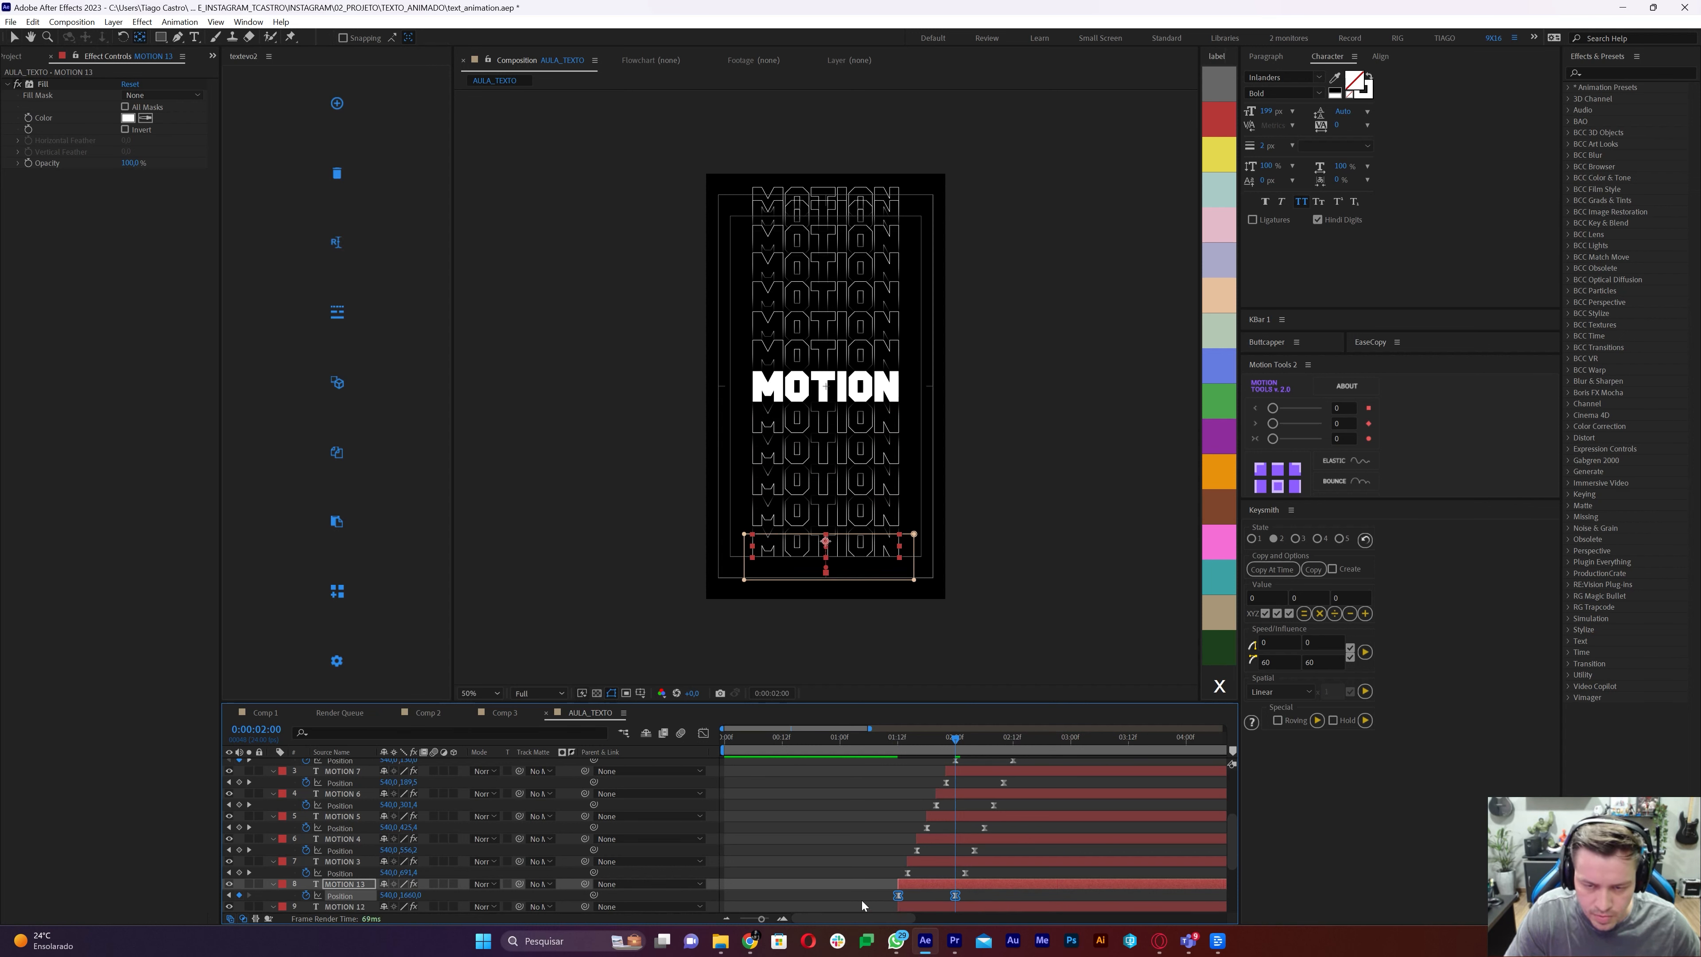
Duplicate the MOTION 13 layer and lower both Position keyframes of the copy to 540, 1800
{"action": "key", "text": "ctrl+d"}
{"action": "key", "text": "shift+Down"}
{"action": "key", "text": "shift+Down"}
{"action": "key", "text": "shift+Down"}
{"action": "key", "text": "shift+Down"}
{"action": "key", "text": "shift+Down"}
{"action": "key", "text": "shift+Down"}
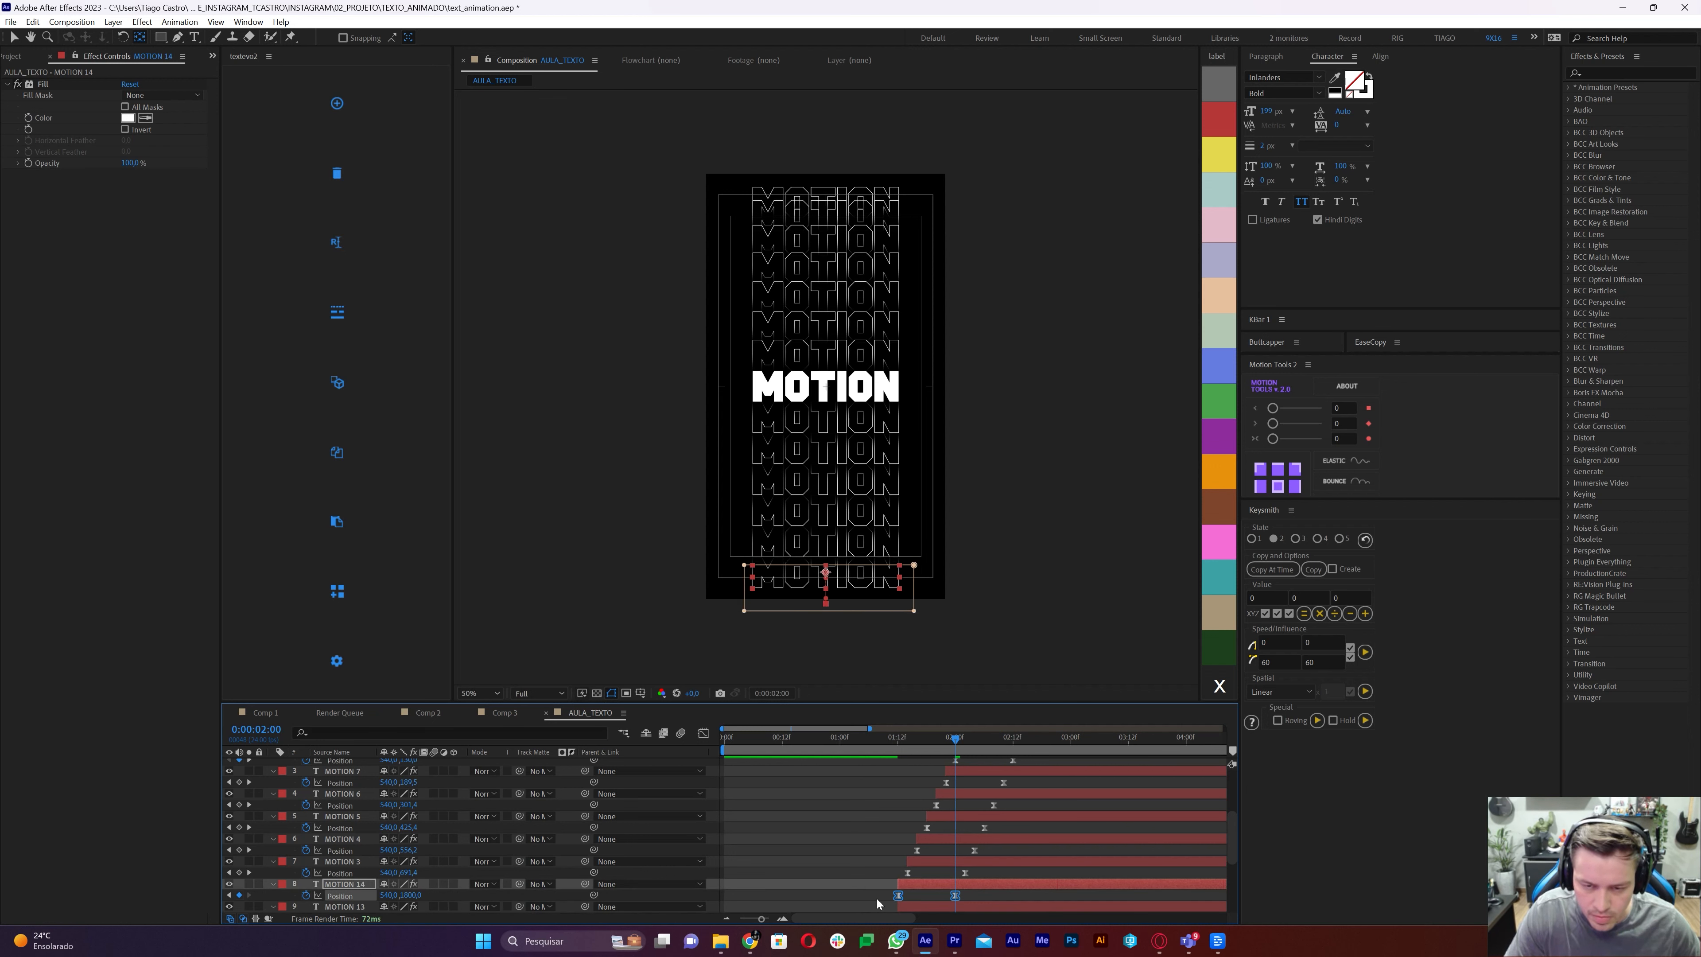
Duplicate the MOTION 14 layer and move the copy's Position keyframes down to 540, 1940, at the composition's lower edge
{"action": "key", "text": "ctrl+d"}
{"action": "left_click_drag", "start_coordinate": [987, 897], "coordinate": [854, 908]}
{"action": "key", "text": "shift+Down"}
{"action": "key", "text": "shift+Down"}
{"action": "key", "text": "shift+Down"}
{"action": "key", "text": "shift+Down"}
{"action": "key", "text": "shift+Down"}
{"action": "key", "text": "shift+Down"}
{"action": "key", "text": "shift+Down"}
{"action": "left_click", "coordinate": [882, 868]}
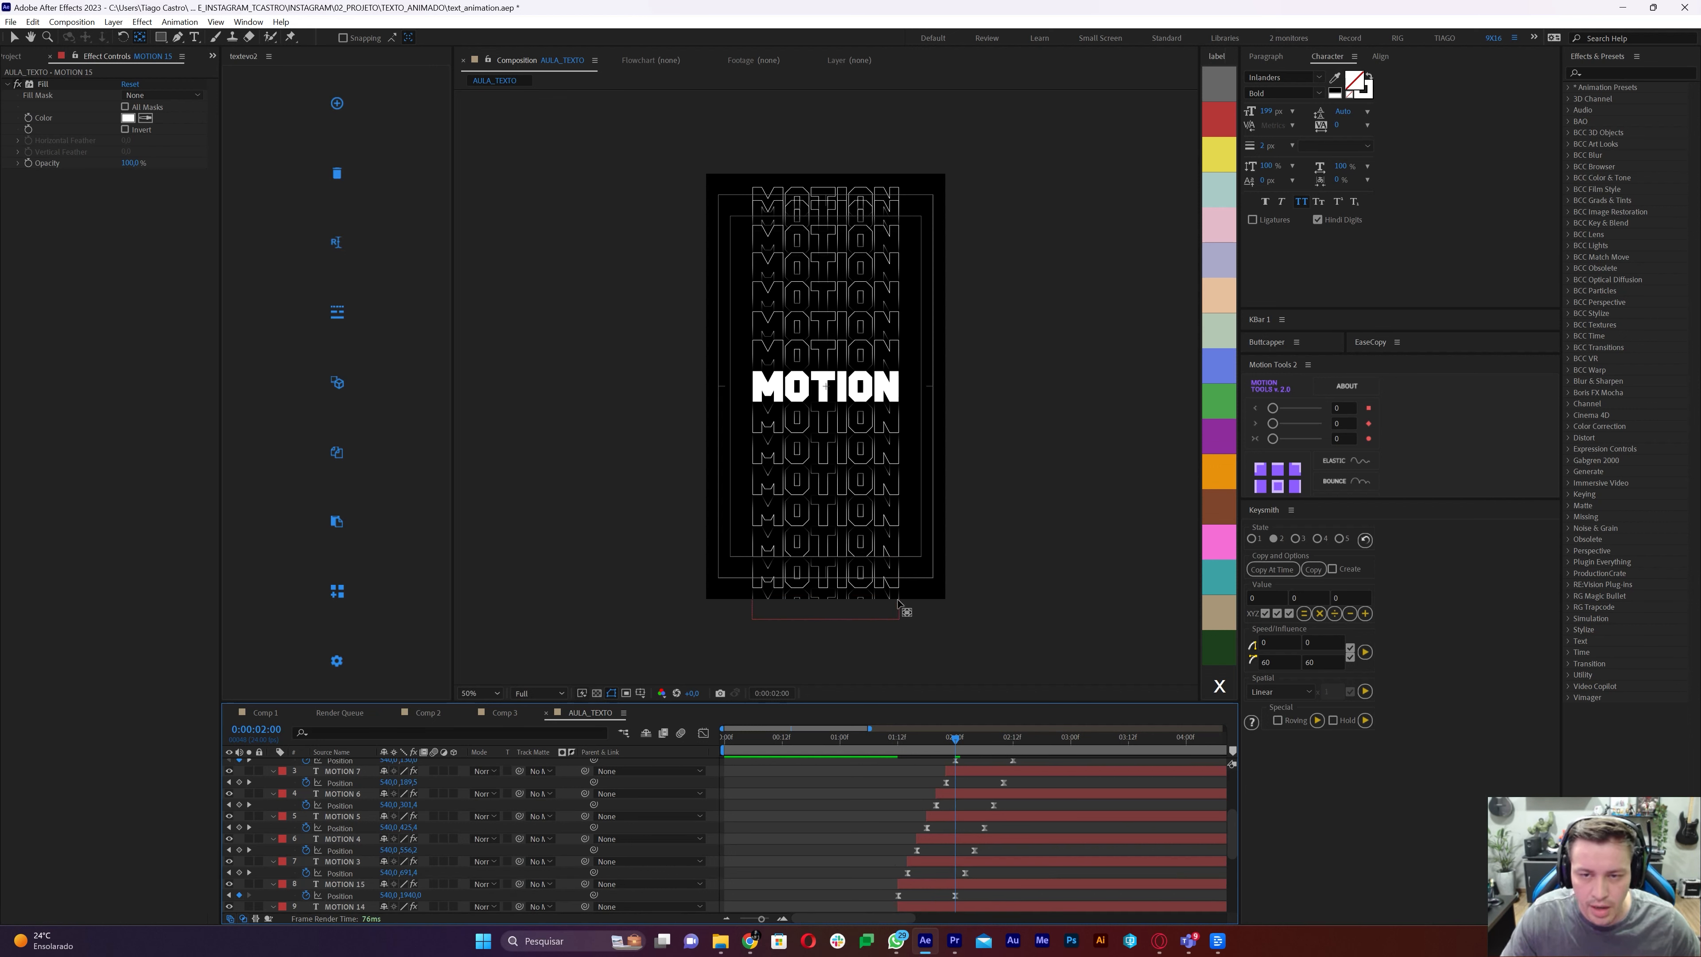
{"action": "key", "text": "h"}
{"action": "left_click_drag", "start_coordinate": [865, 536], "coordinate": [850, 476]}
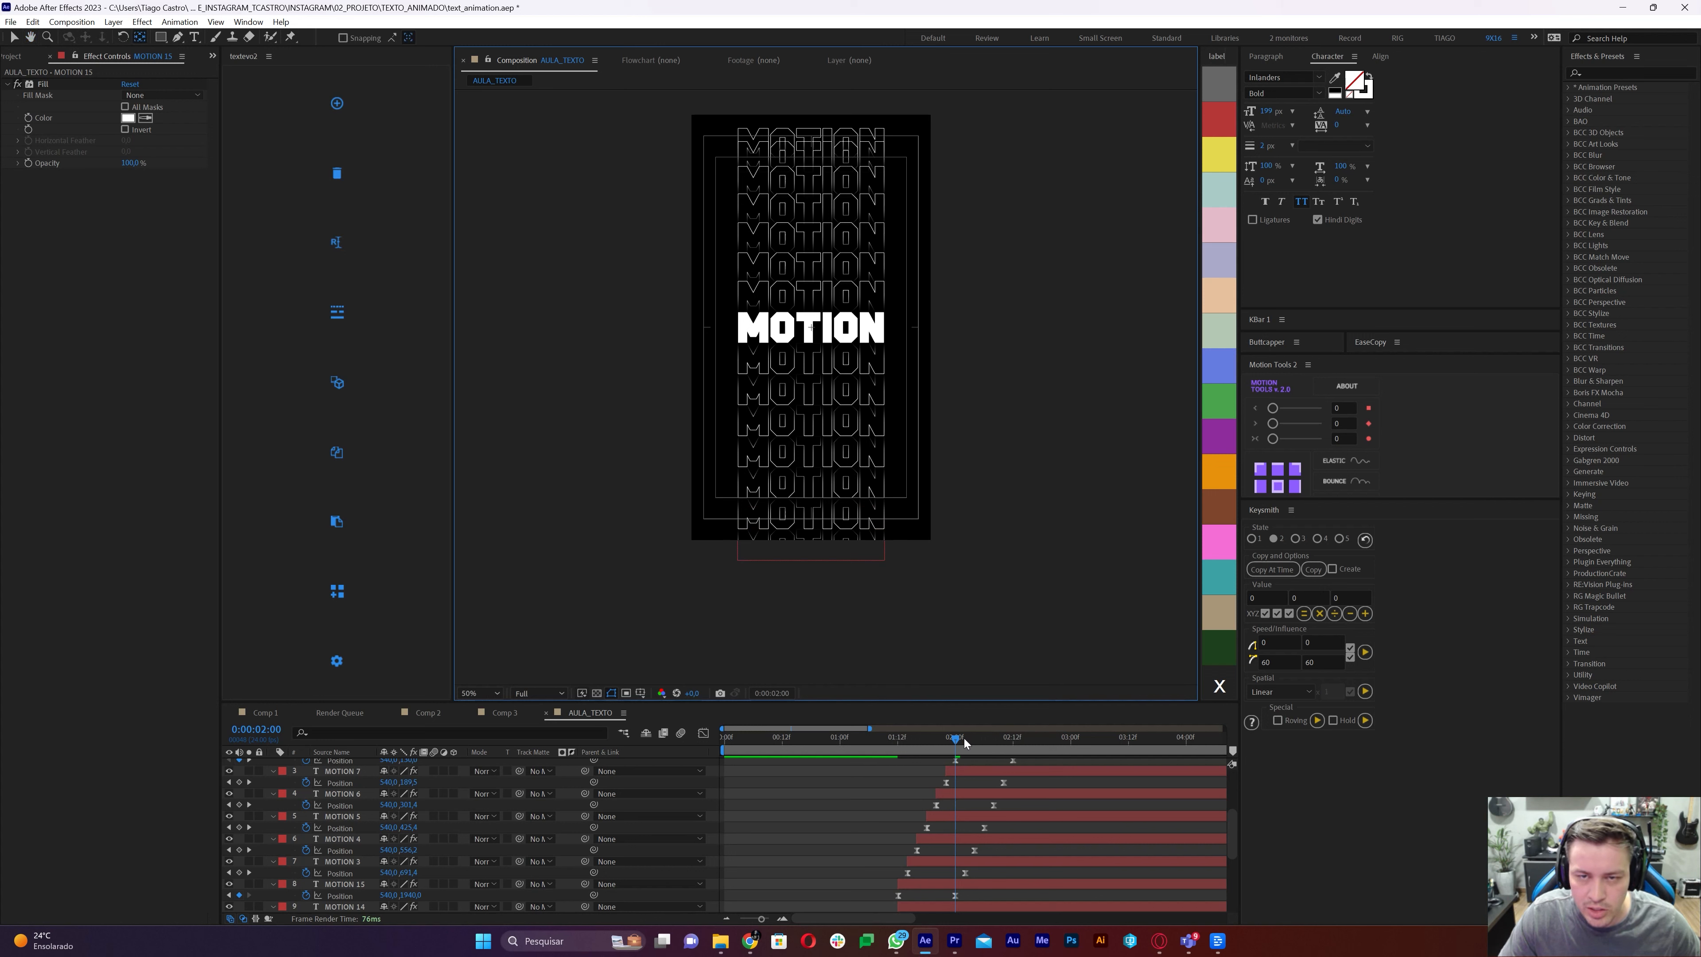
Select the layers from MOTION 15 down to MOTION 2 and give them the yellow label colour
{"action": "left_click_drag", "start_coordinate": [965, 739], "coordinate": [974, 739]}
{"action": "scroll", "coordinate": [909, 842], "scroll_direction": "down", "scroll_amount": 3}
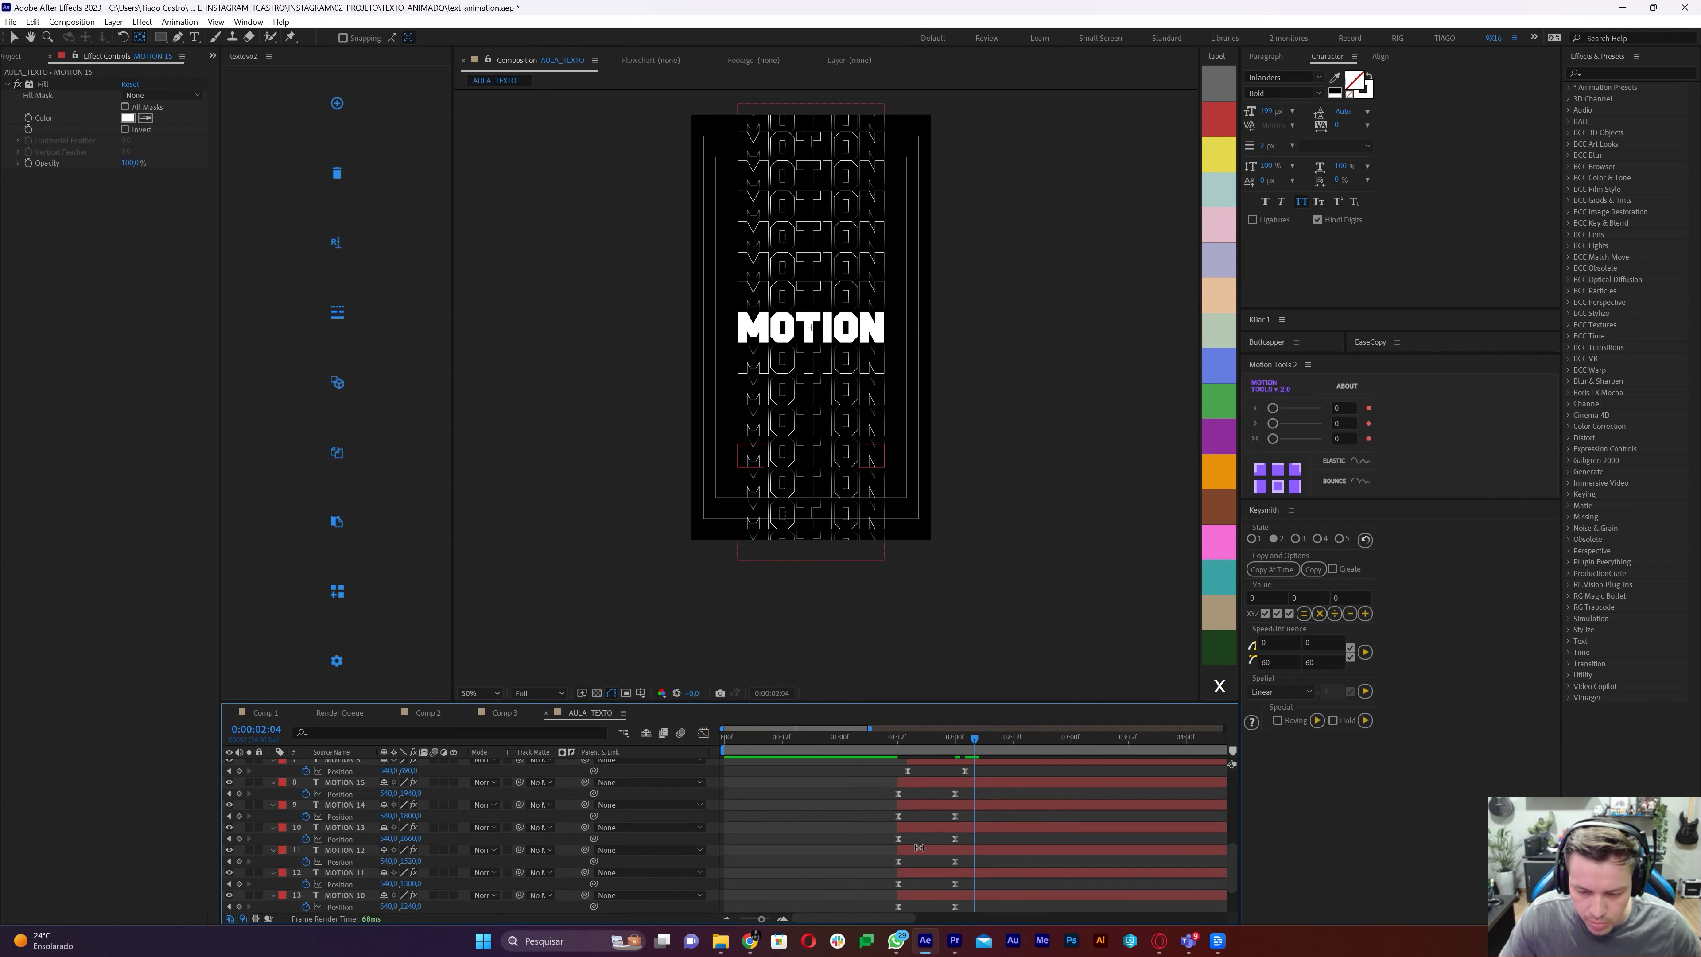
{"action": "left_click", "coordinate": [926, 784]}
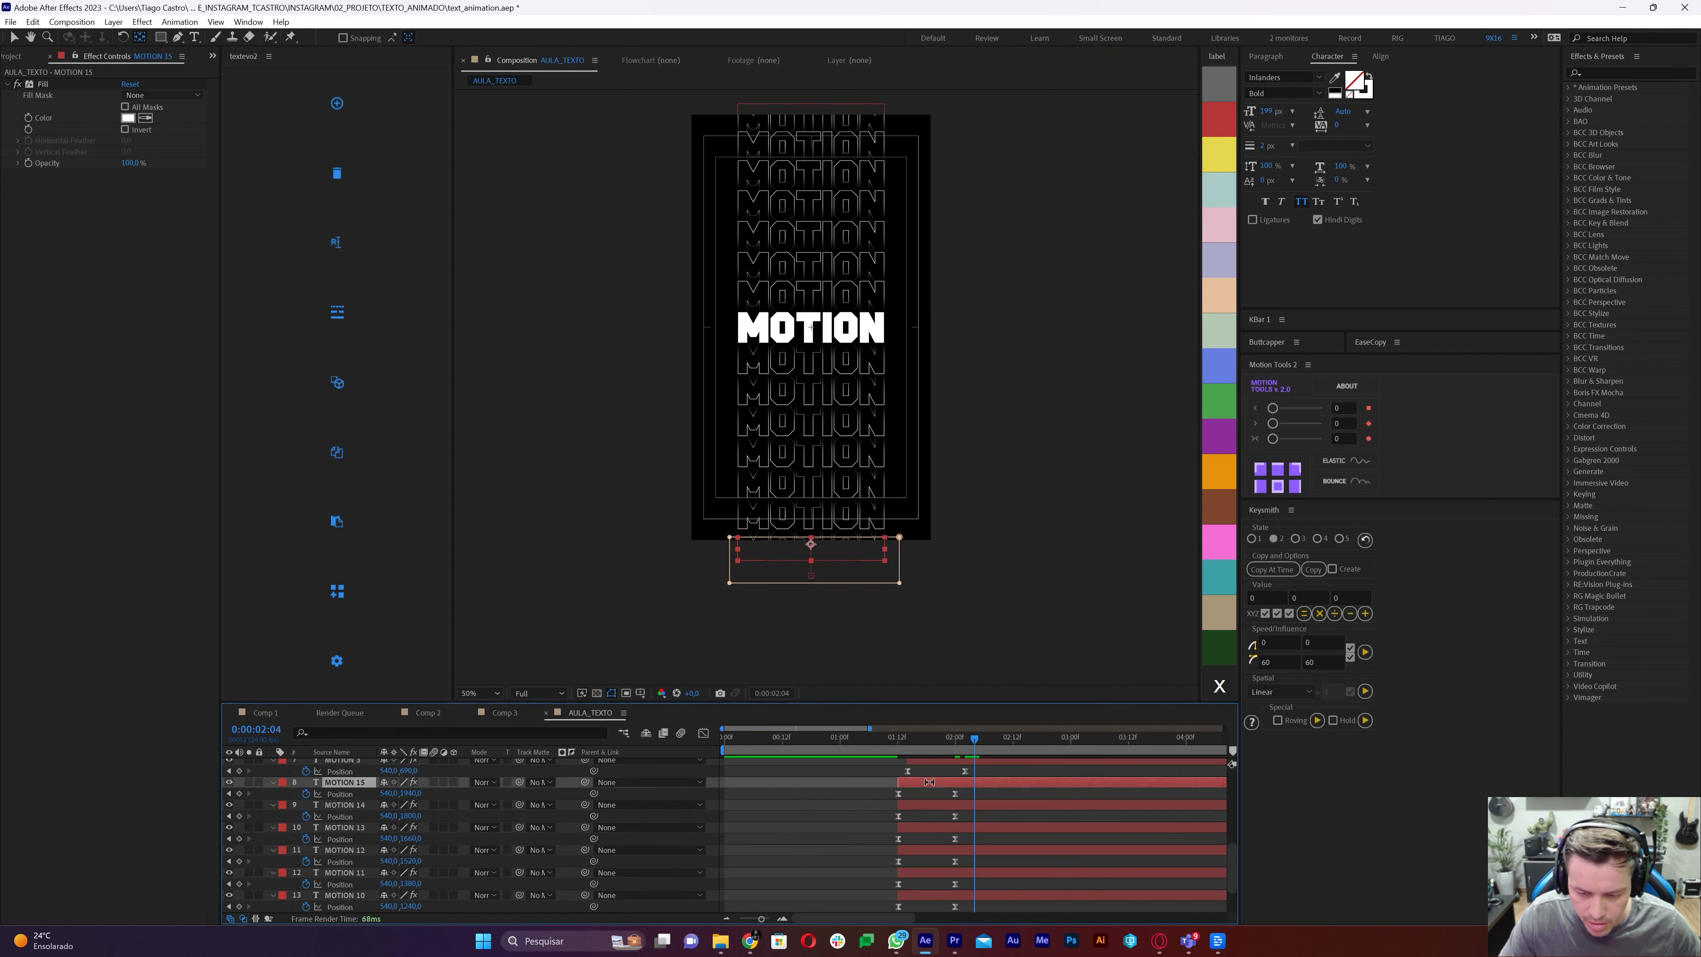
{"action": "scroll", "coordinate": [924, 838], "scroll_direction": "down", "scroll_amount": 2}
{"action": "left_click", "coordinate": [921, 883], "text": "shift"}
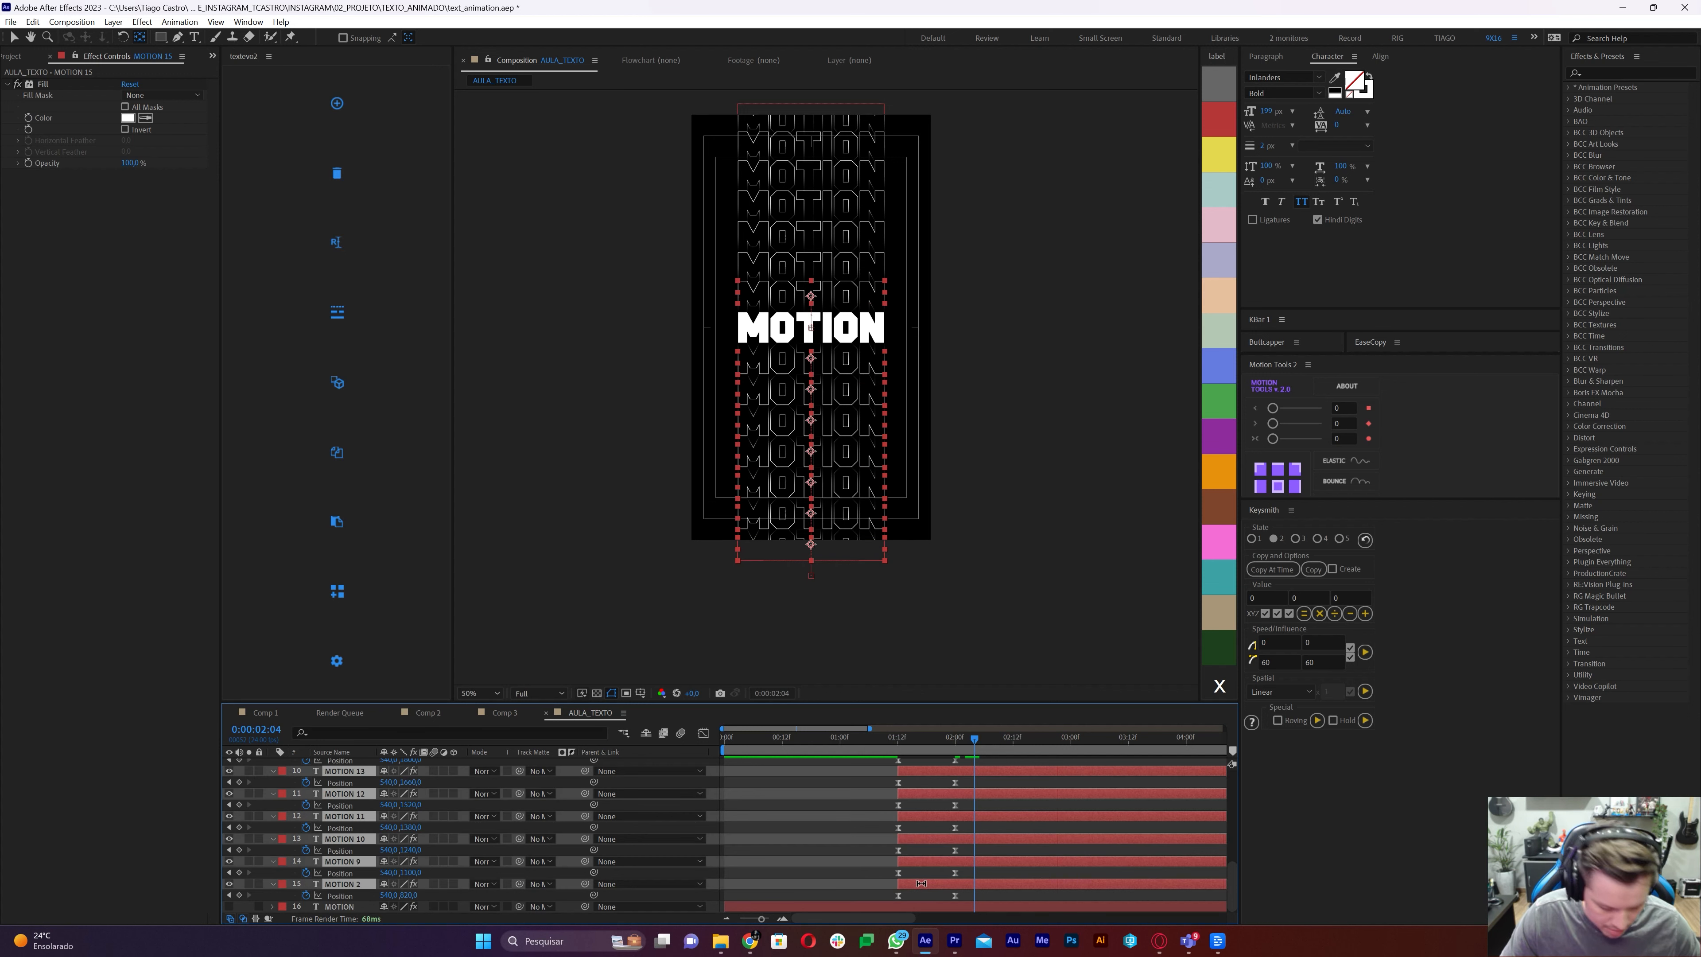
{"action": "left_click", "coordinate": [1228, 160]}
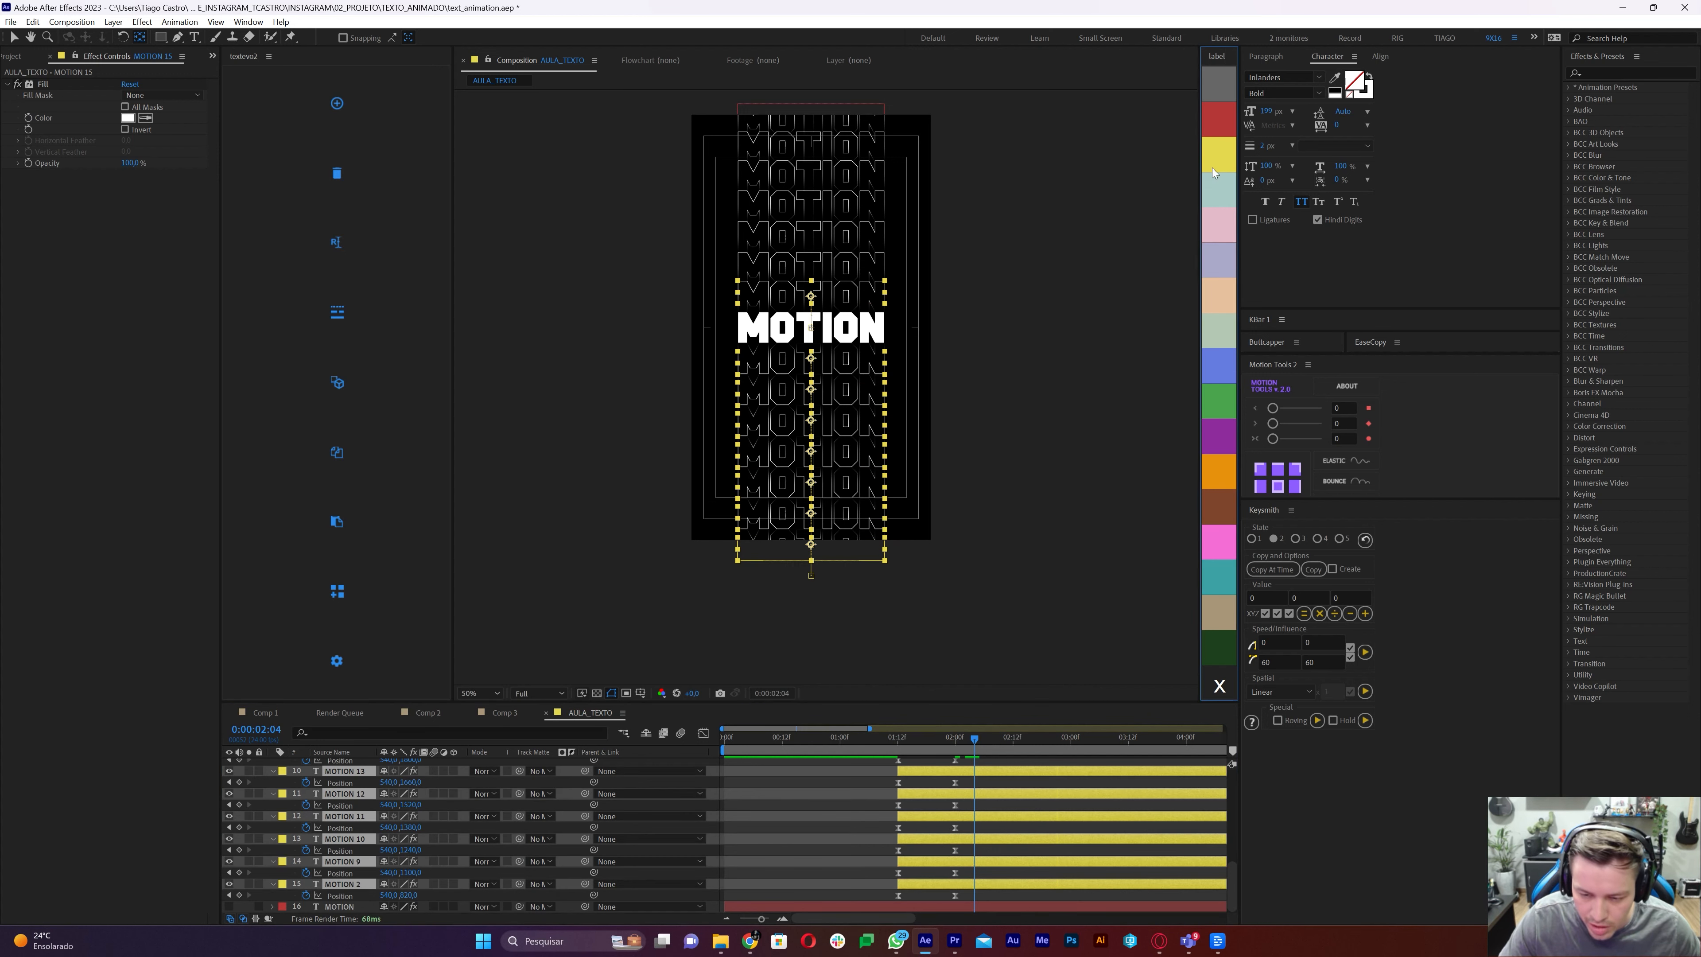
Stagger layers MOTION 9 to MOTION 15 in time, each starting two frames after the previous one, beginning at 0:00:01:14
{"action": "scroll", "coordinate": [877, 841], "scroll_direction": "up", "scroll_amount": 2}
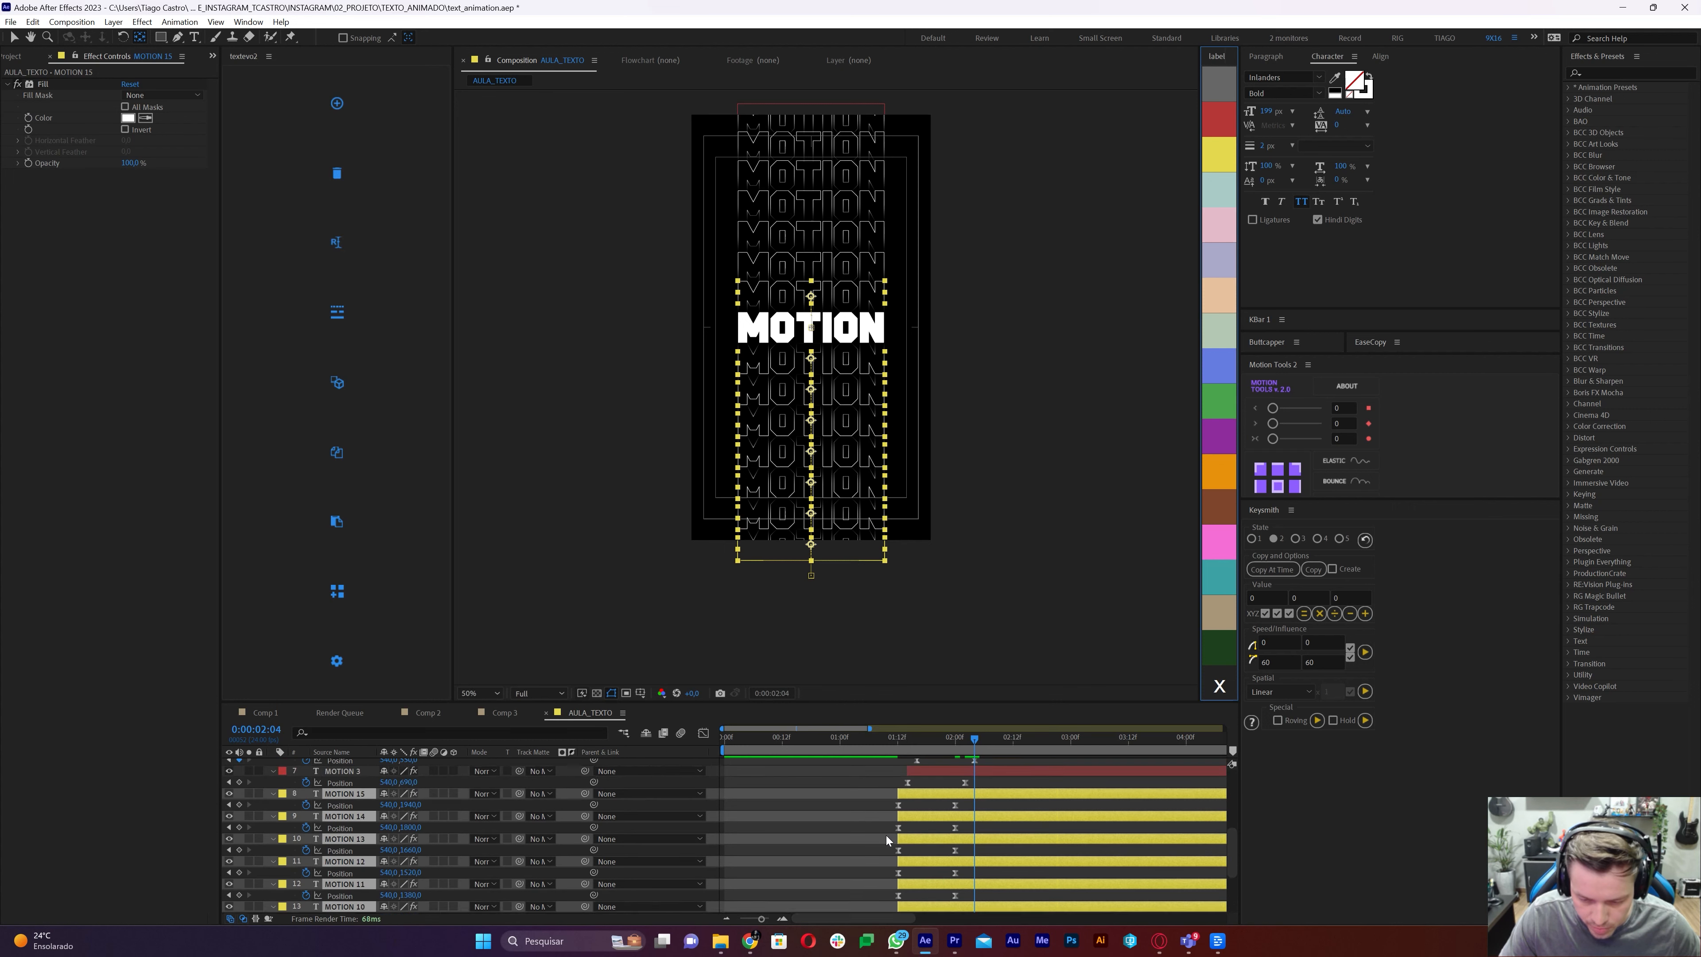
{"action": "scroll", "coordinate": [888, 836], "scroll_direction": "down", "scroll_amount": 2}
{"action": "left_click", "coordinate": [920, 877]}
{"action": "left_click", "coordinate": [921, 883]}
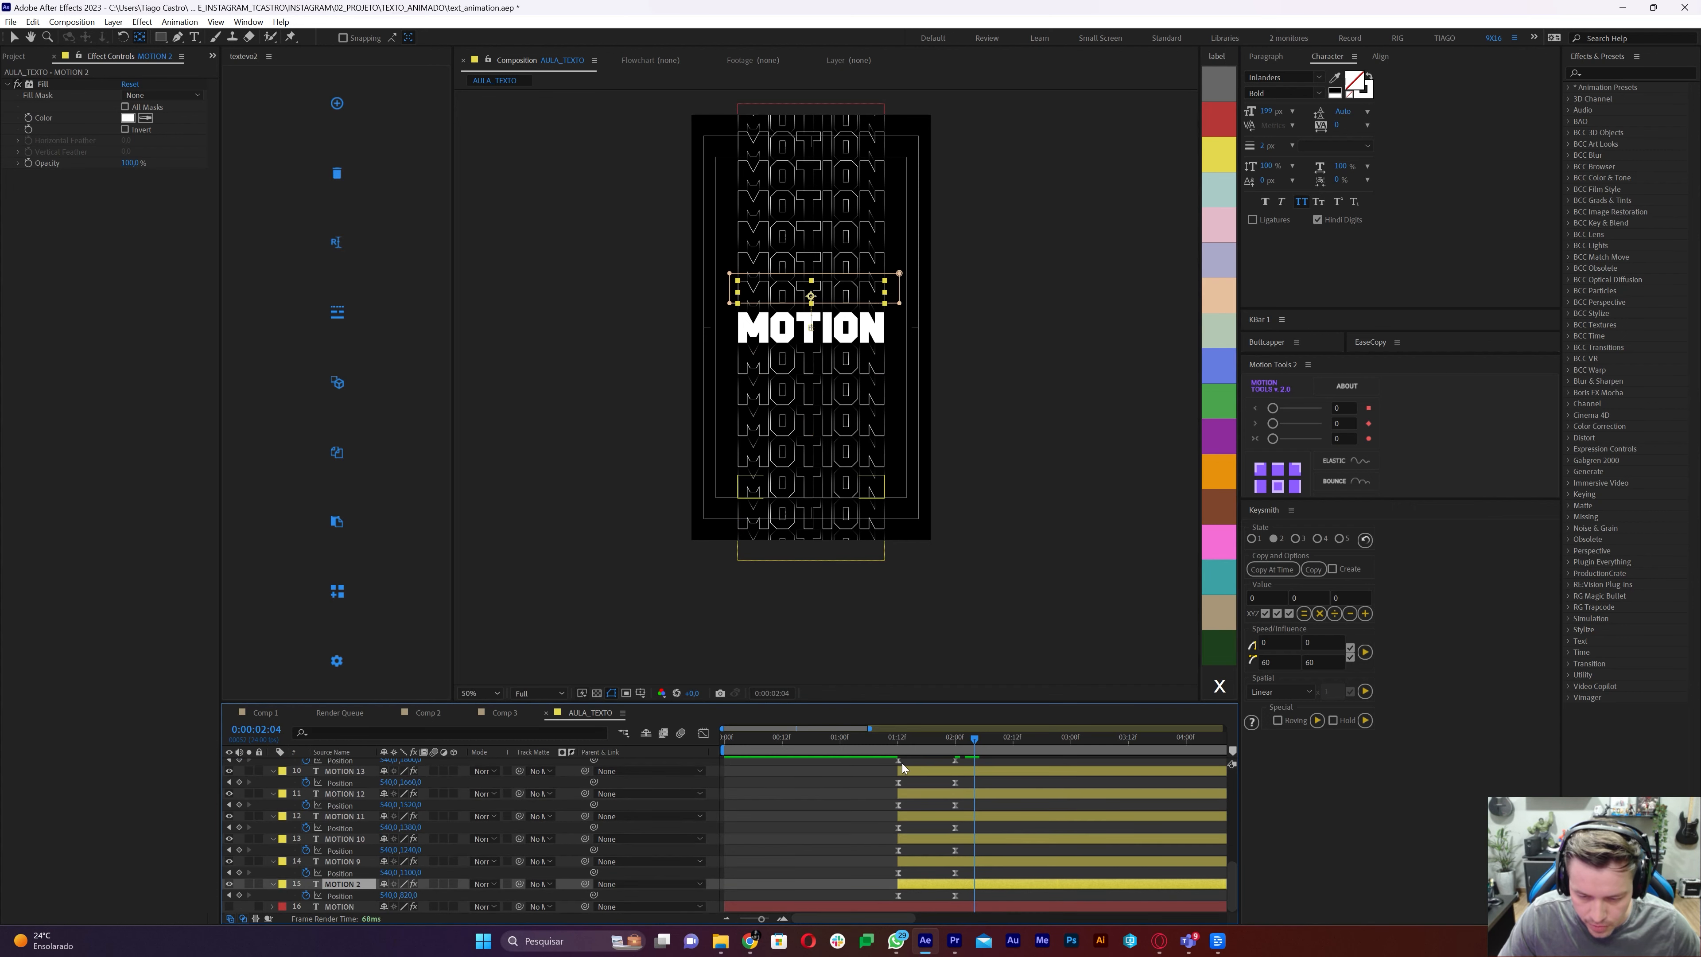
{"action": "left_click", "coordinate": [899, 739]}
{"action": "key", "text": "Page_Down"}
{"action": "key", "text": "Page_Down"}
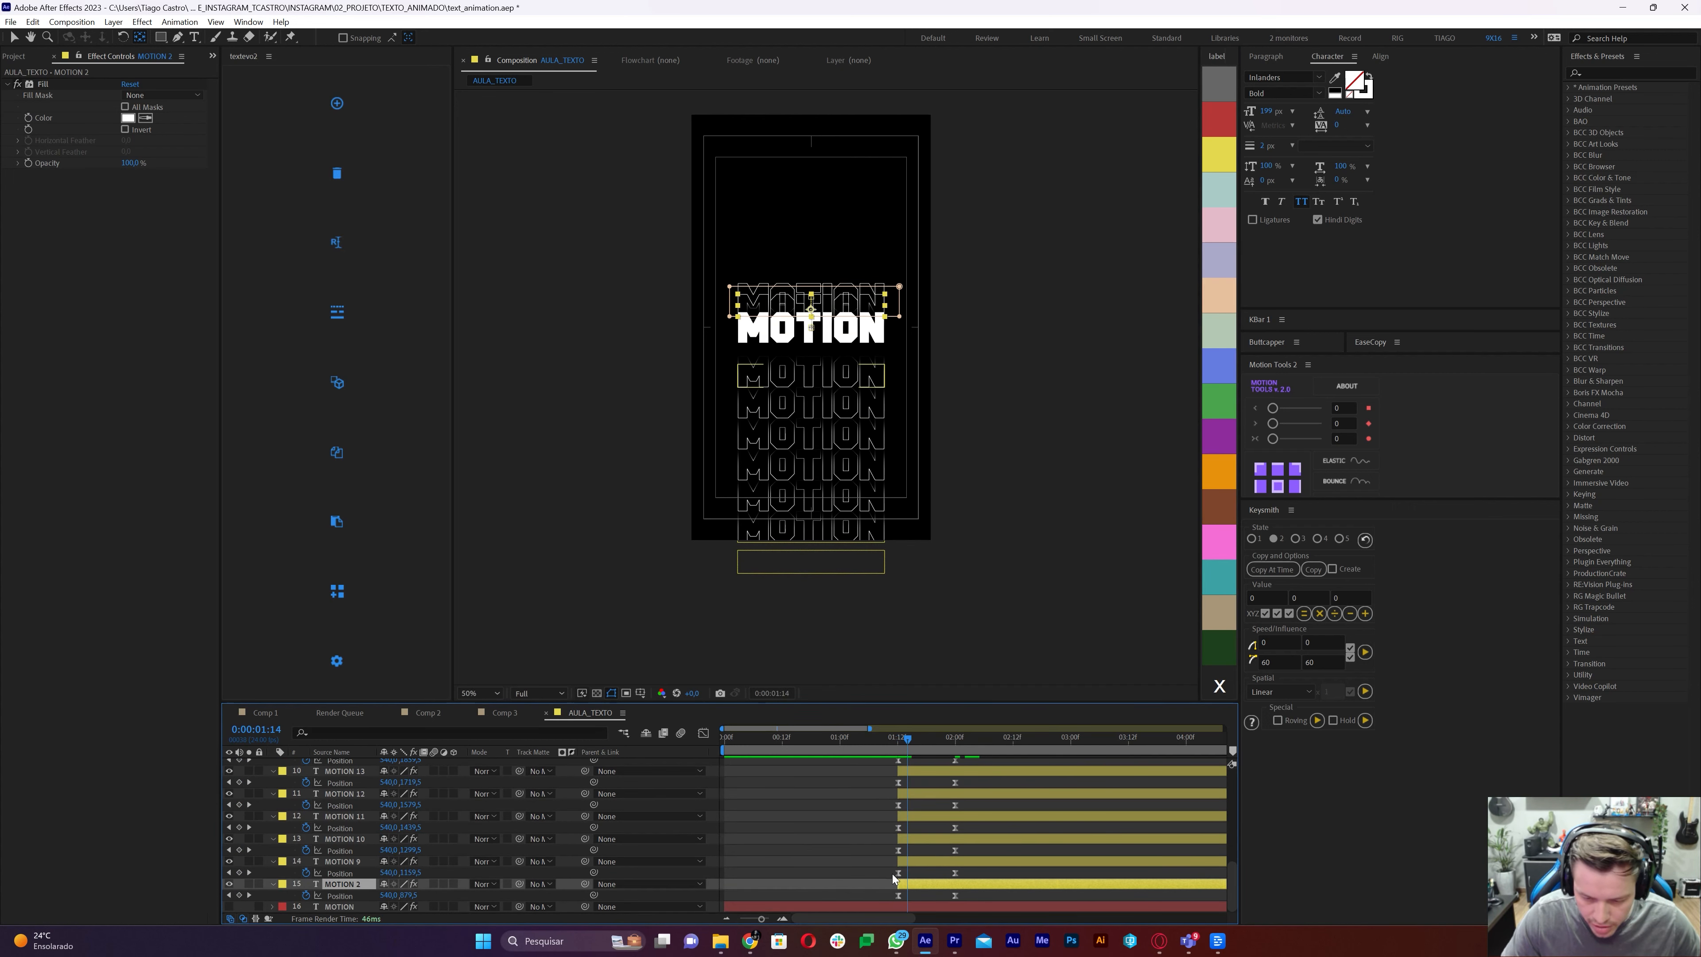
{"action": "key", "text": "v"}
{"action": "left_click_drag", "start_coordinate": [913, 860], "coordinate": [995, 805]}
{"action": "key", "text": "Page_Down"}
{"action": "key", "text": "Page_Down"}
{"action": "key", "text": "Page_Down"}
{"action": "key", "text": "Page_Down"}
{"action": "key", "text": "Page_Down"}
{"action": "key", "text": "Page_Down"}
{"action": "key", "text": "Page_Down"}
{"action": "key", "text": "Page_Down"}
{"action": "scroll", "coordinate": [977, 772], "scroll_direction": "up", "scroll_amount": 2}
{"action": "key", "text": "Page_Down"}
{"action": "key", "text": "Page_Down"}
Scrub through the staggered outline animation and save the project
{"action": "left_click", "coordinate": [947, 751]}
{"action": "left_click_drag", "start_coordinate": [946, 752], "coordinate": [1064, 760]}
{"action": "left_click", "coordinate": [1044, 761]}
{"action": "key", "text": "ctrl+s"}
{"action": "left_click", "coordinate": [922, 749]}
{"action": "left_click_drag", "start_coordinate": [922, 749], "coordinate": [960, 755]}
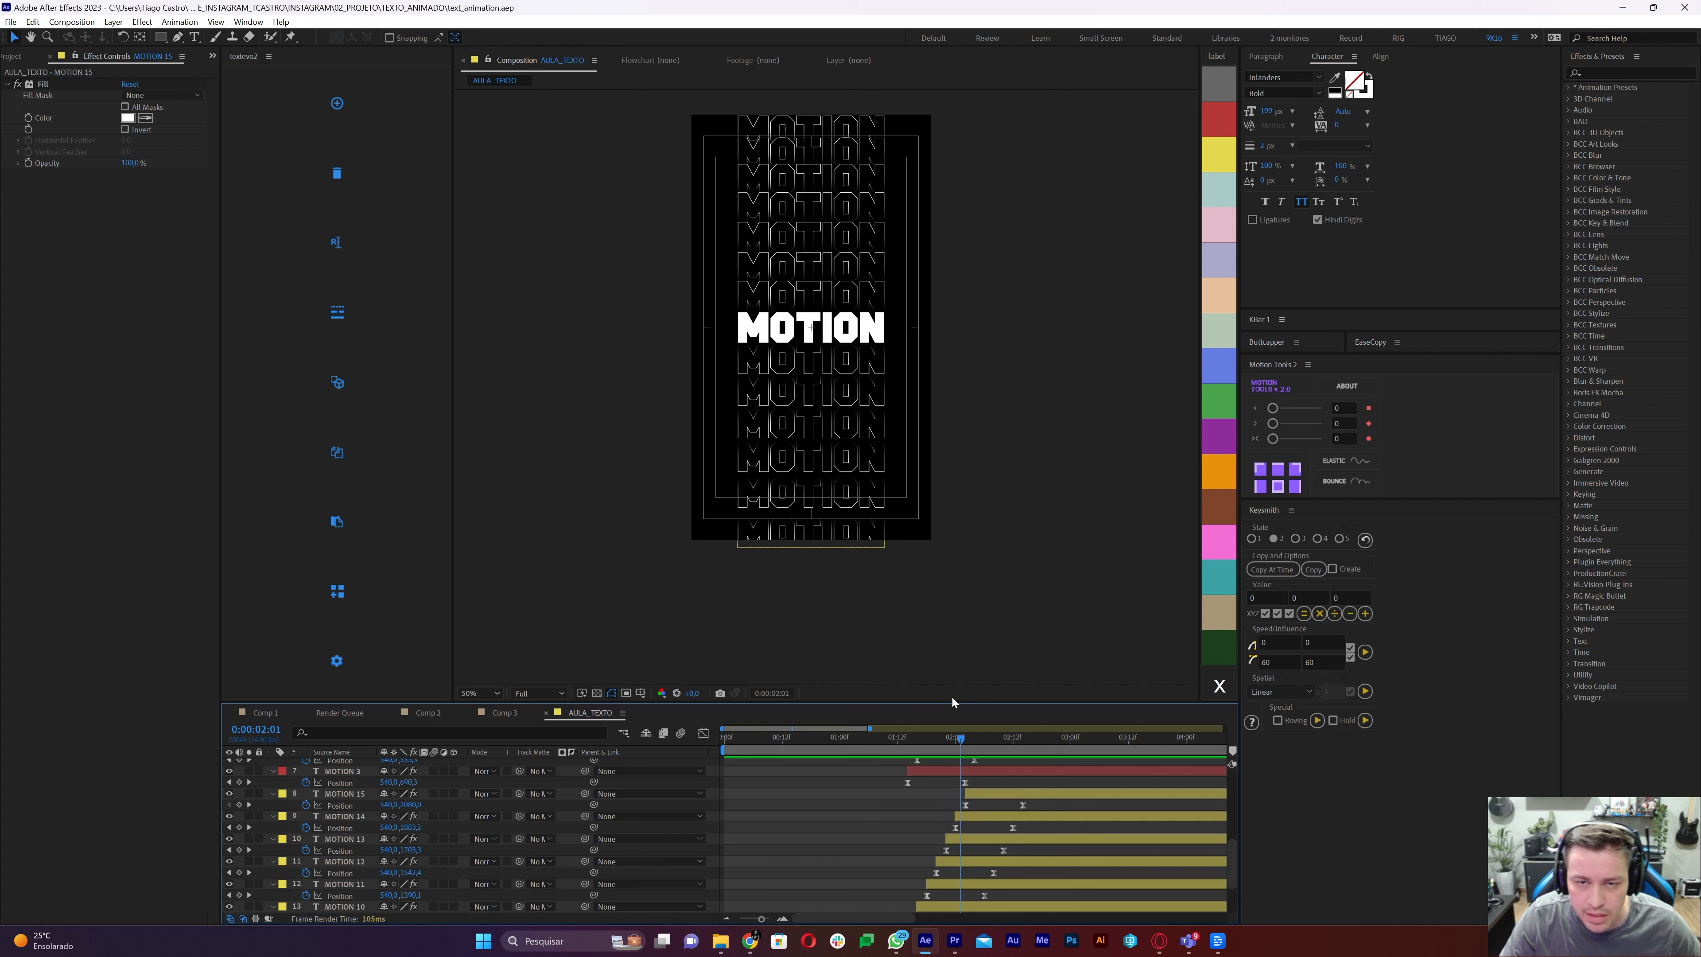
At 0:00:01:12, unhide the original MOTION text layer, without its red Fill effect, at the top of the layer stack
{"action": "left_click", "coordinate": [810, 331]}
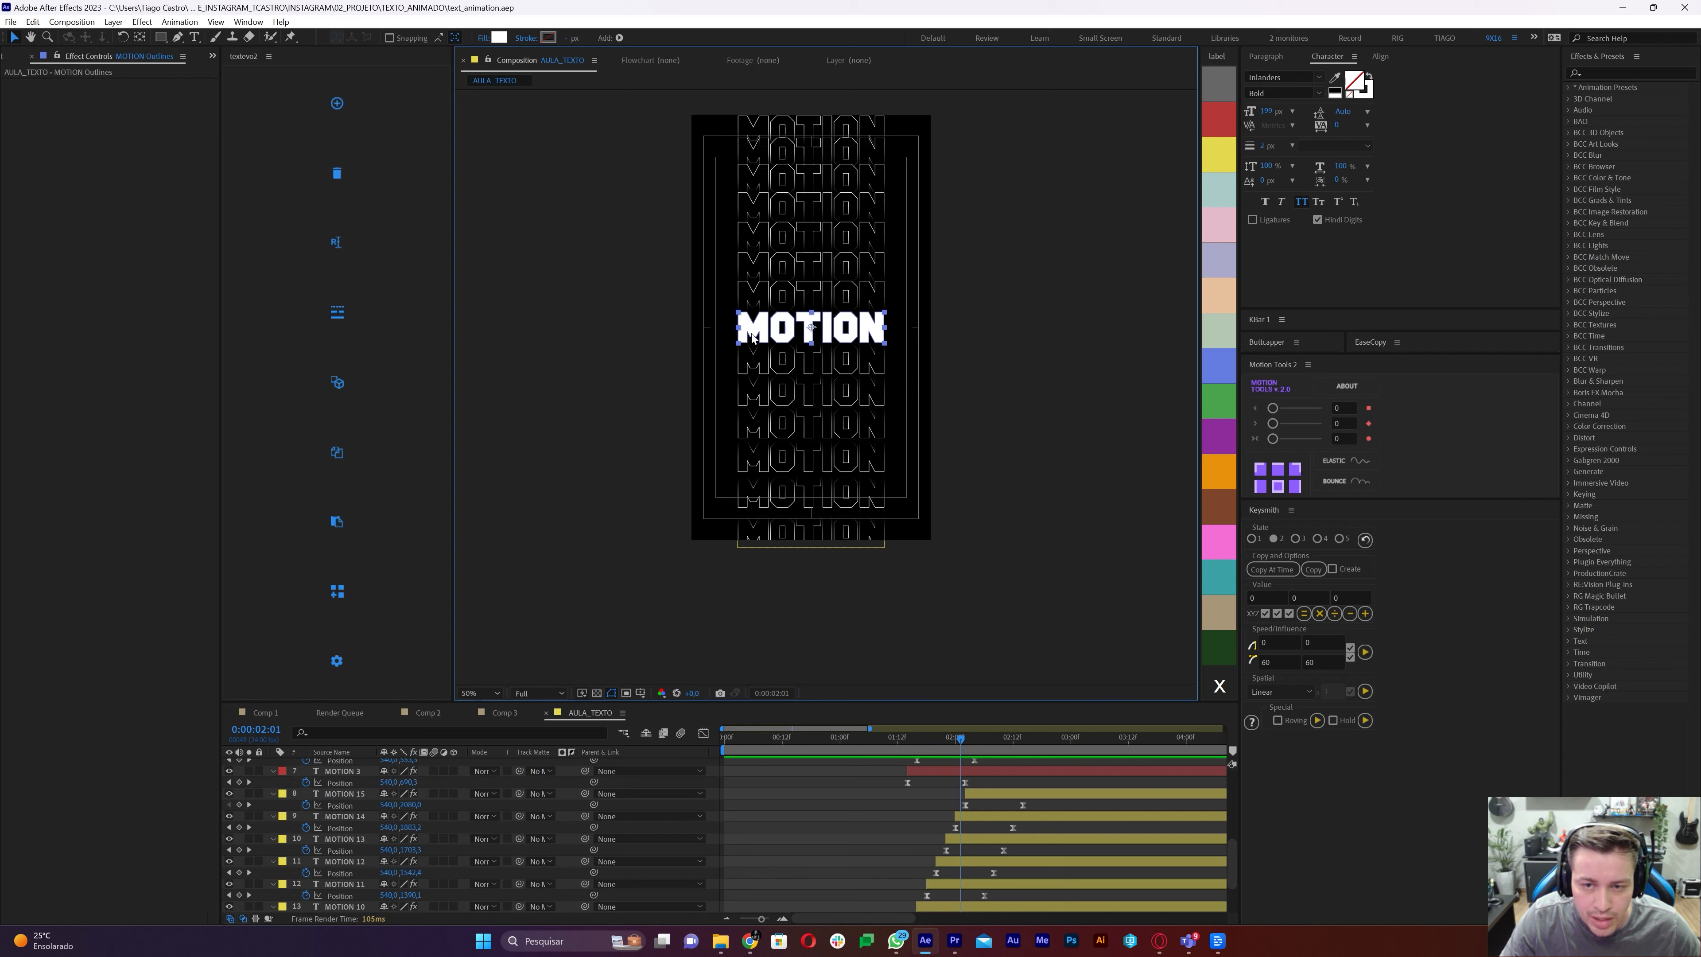
{"action": "scroll", "coordinate": [988, 807], "scroll_direction": "down", "scroll_amount": 3}
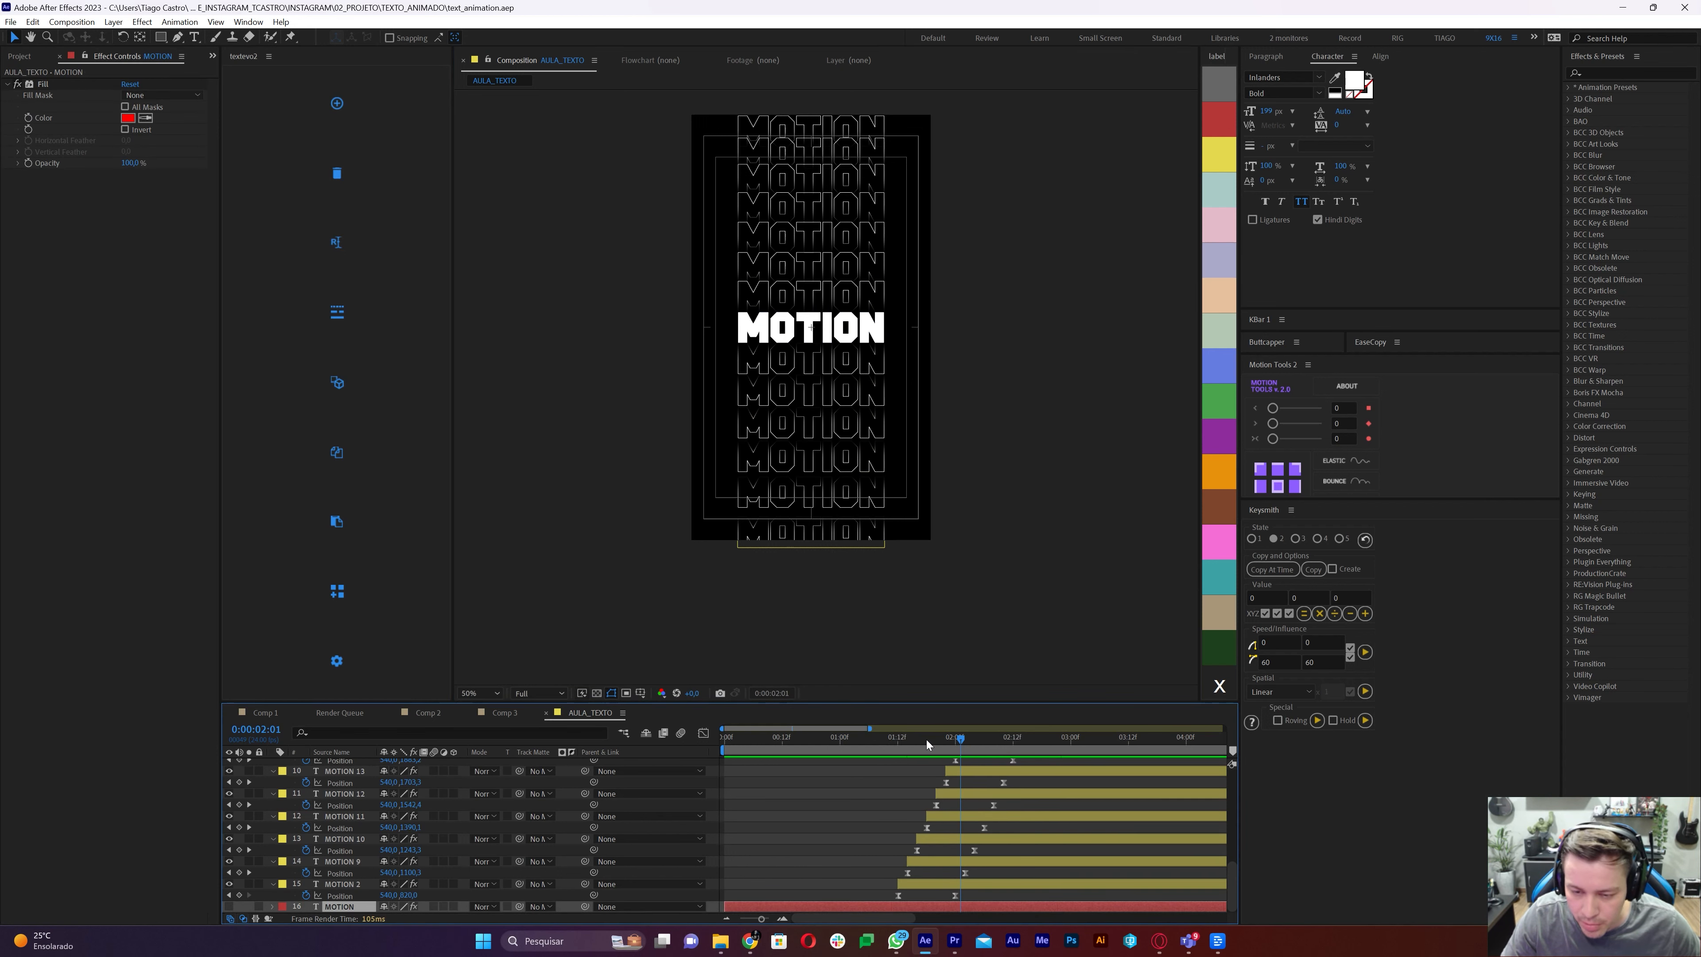
{"action": "left_click_drag", "start_coordinate": [926, 739], "coordinate": [896, 759]}
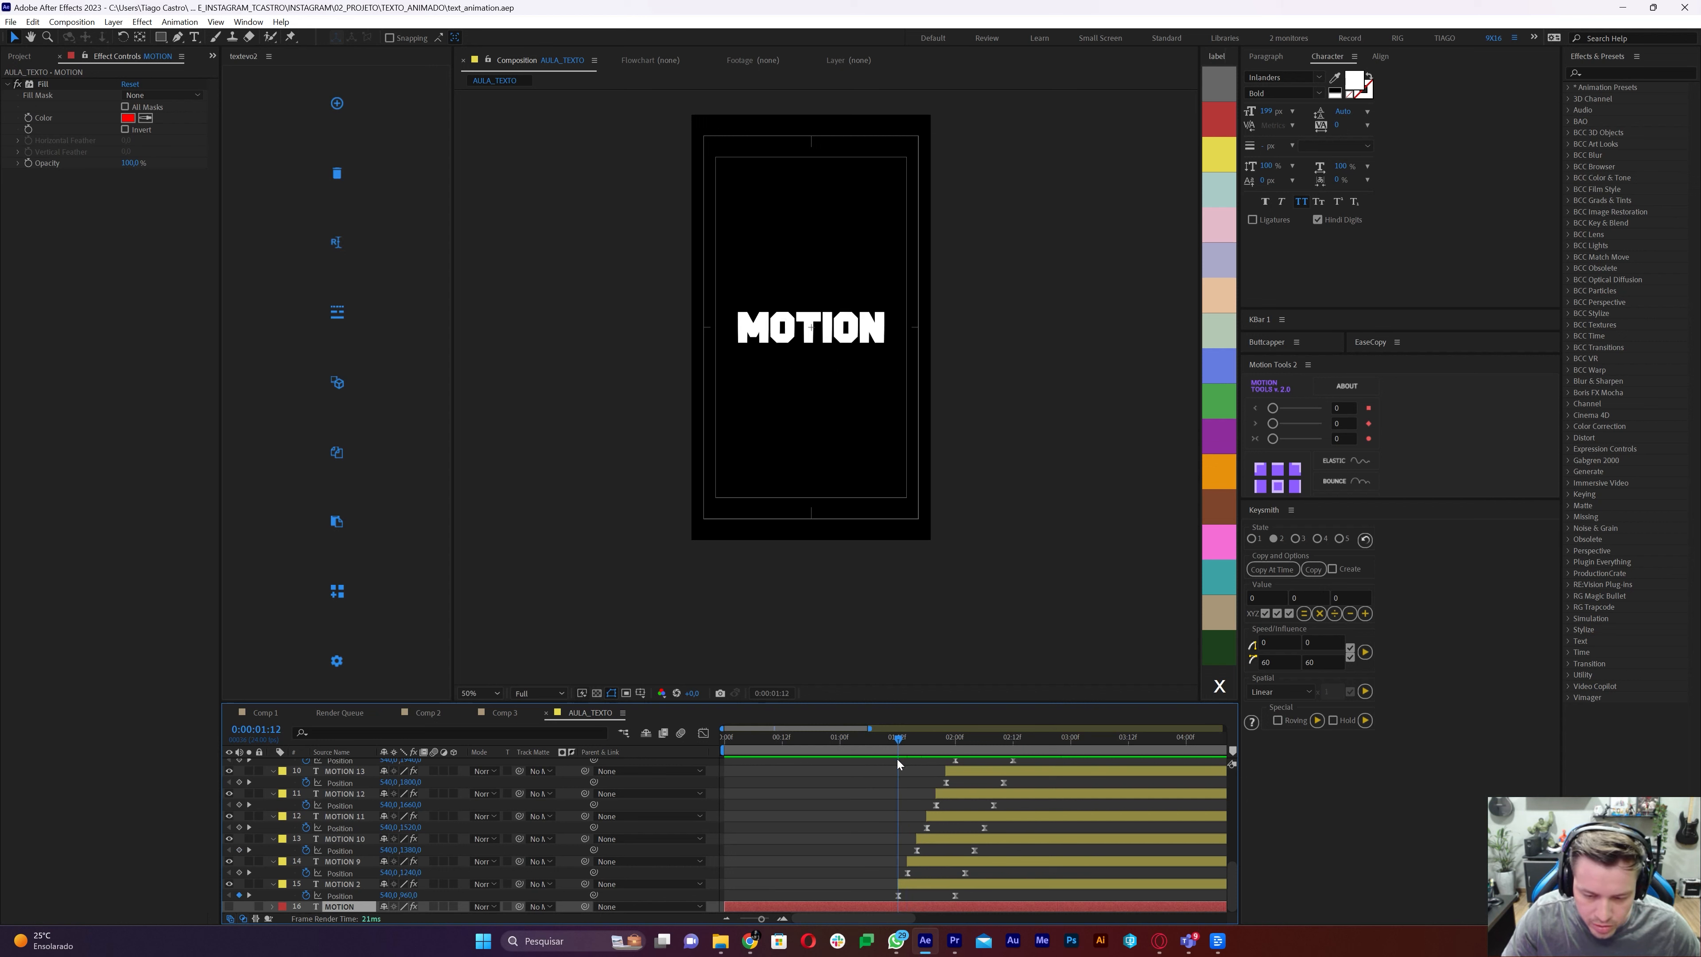
{"action": "left_click", "coordinate": [230, 907]}
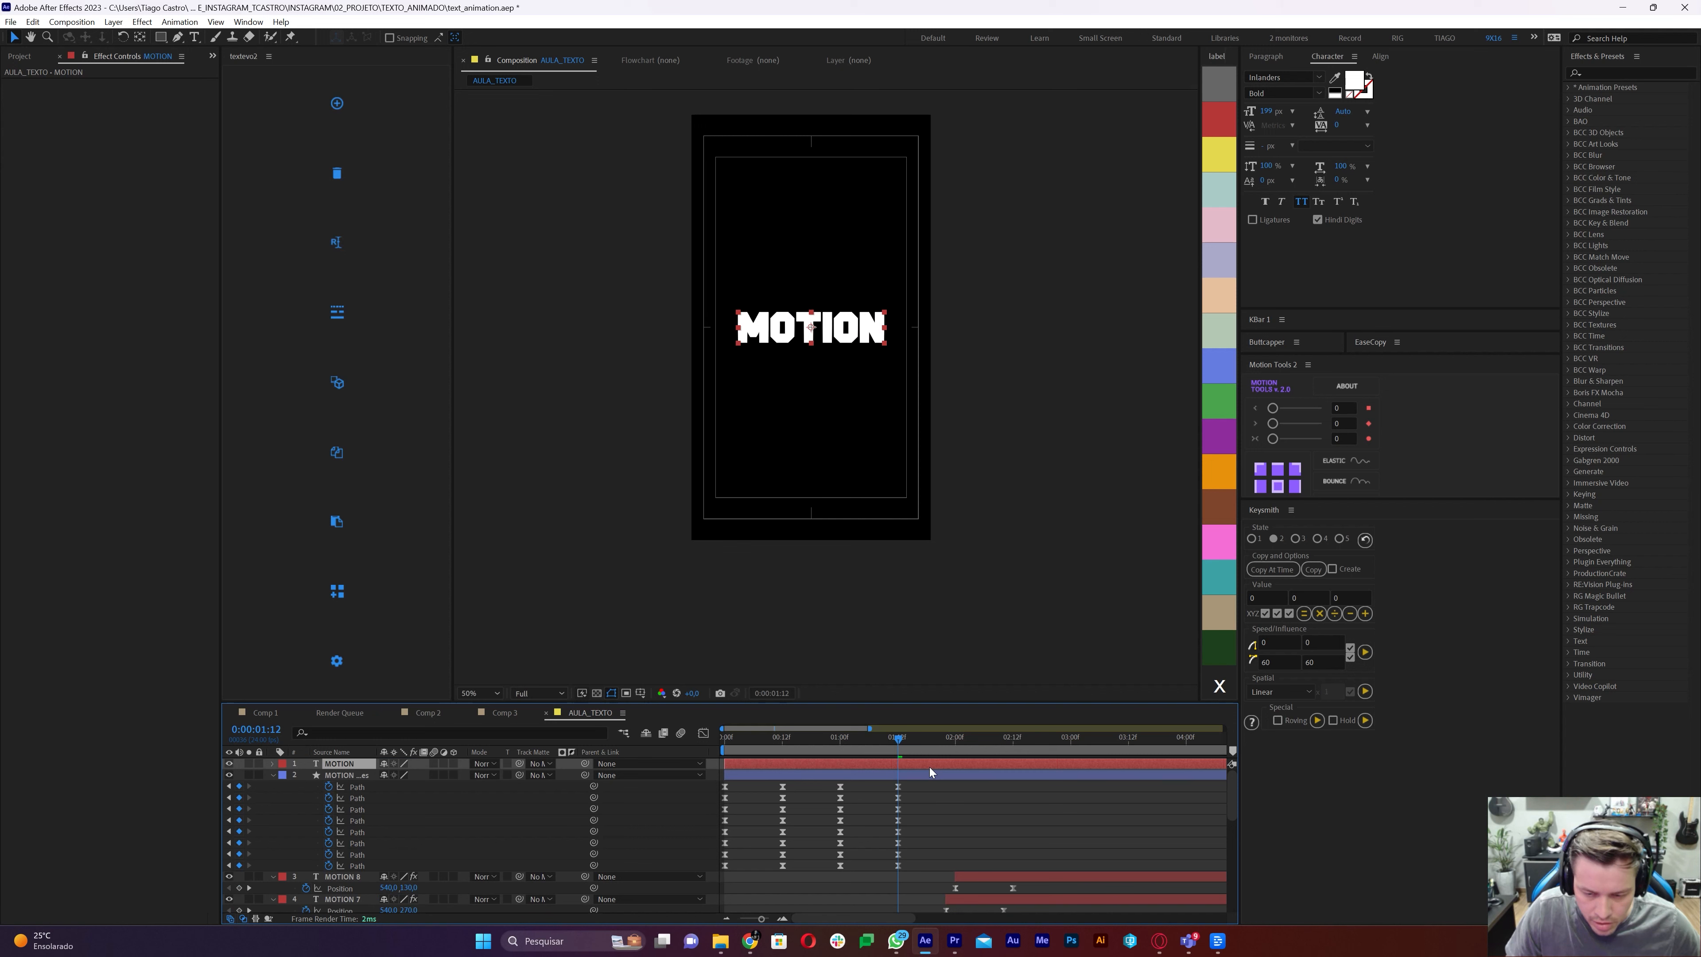
Trim the MOTION Outlines layer to end at 0:00:01:12 and the MOTION text layer to start there
{"action": "left_click", "coordinate": [356, 776]}
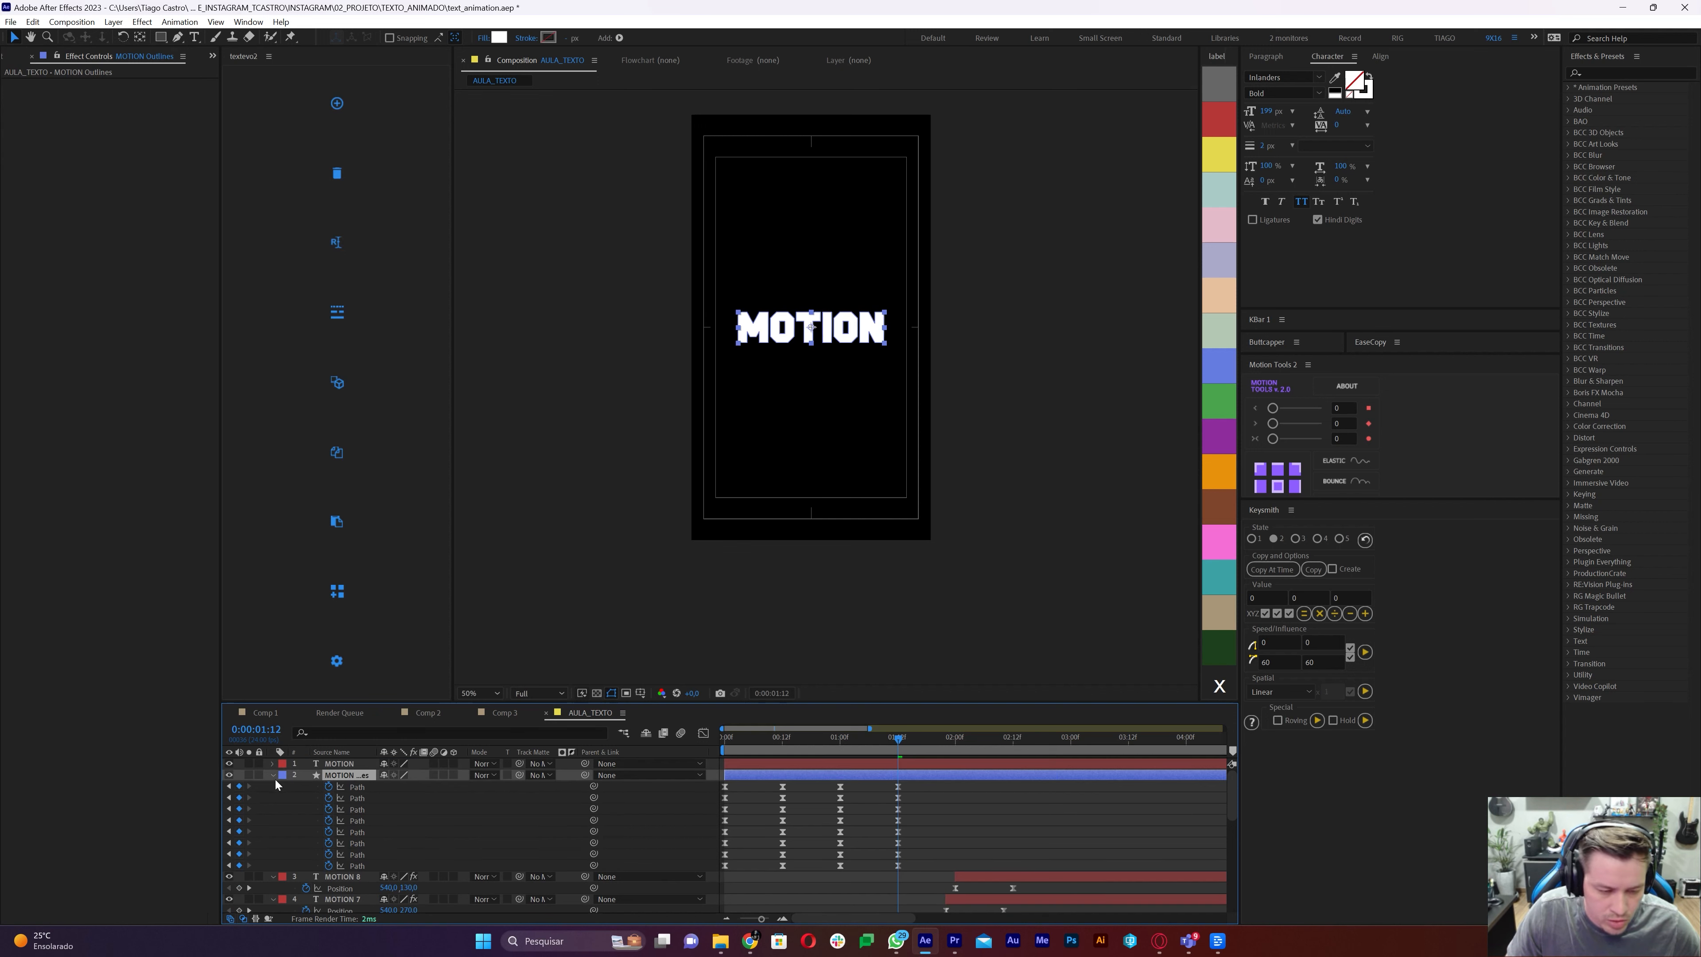
{"action": "key", "text": "alt+bracketright"}
{"action": "left_click", "coordinate": [901, 763]}
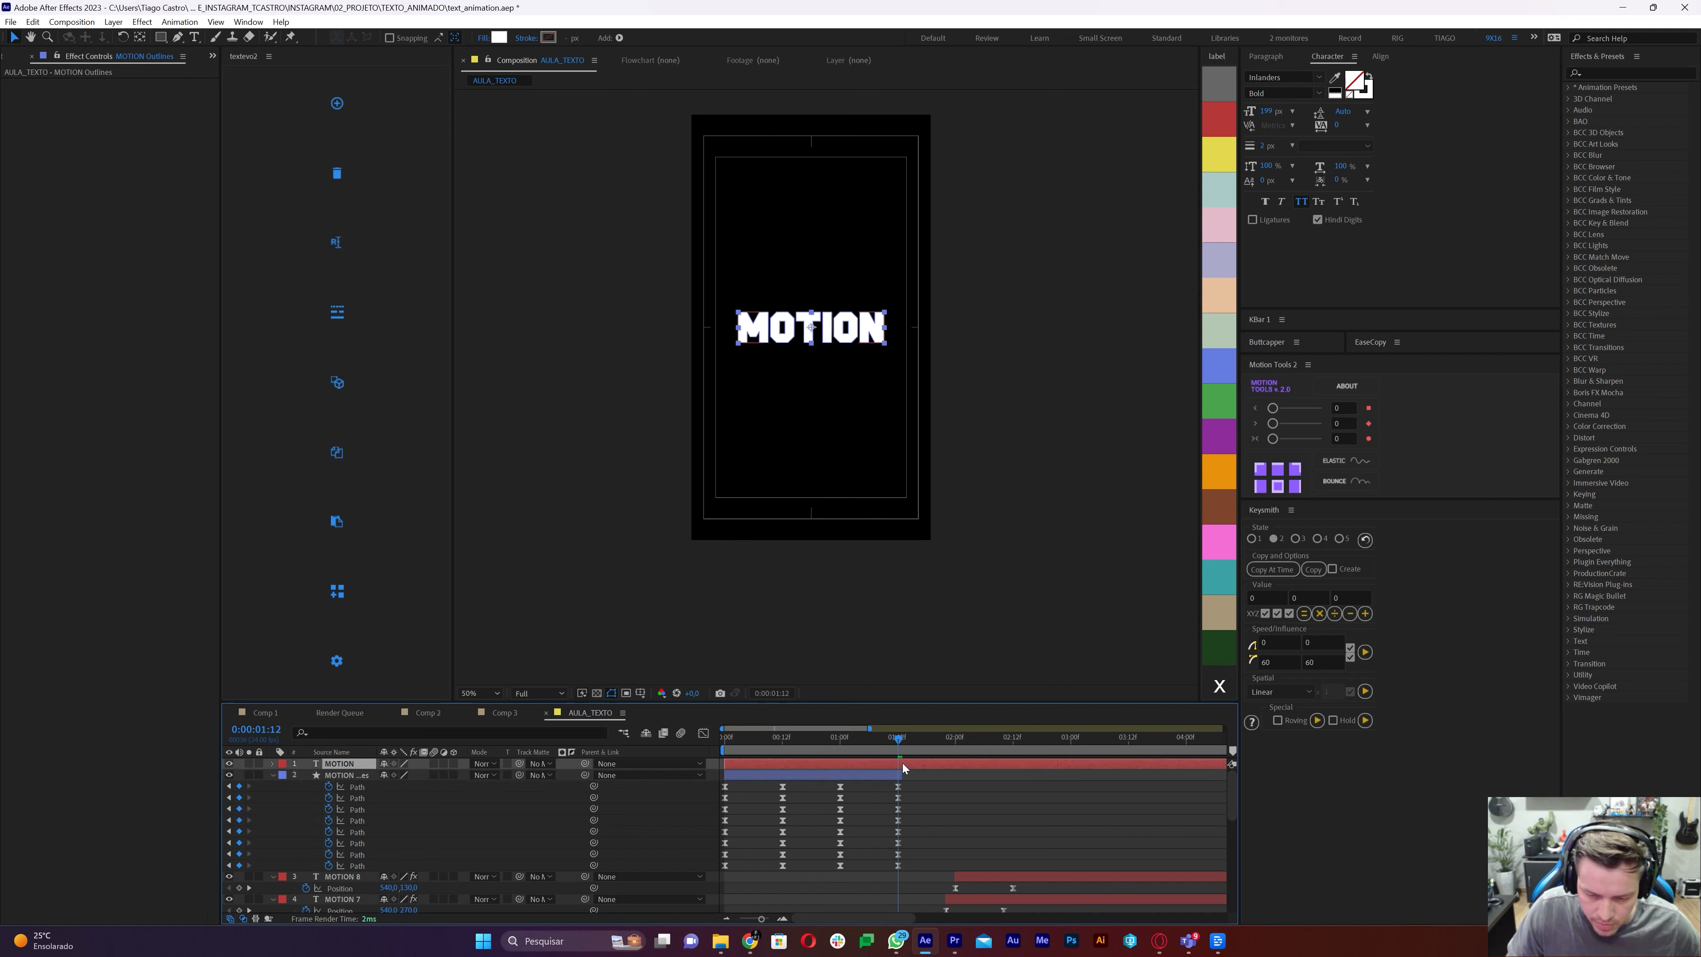
{"action": "key", "text": "alt+bracketleft"}
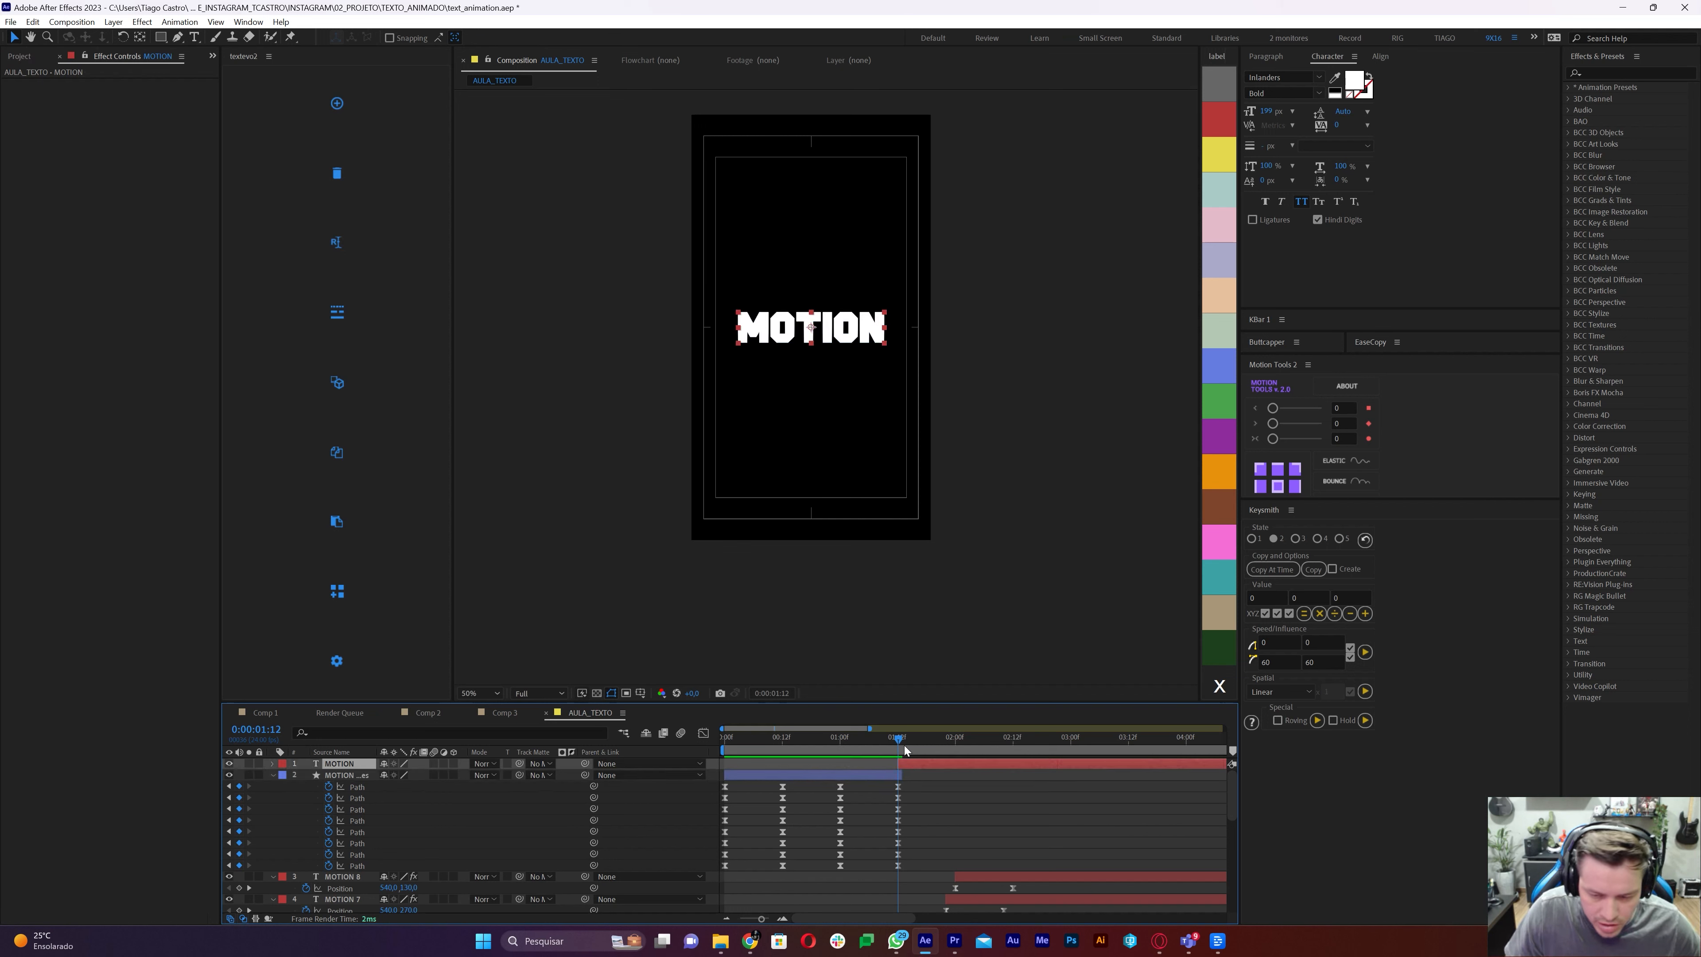
{"action": "left_click_drag", "start_coordinate": [903, 746], "coordinate": [918, 748]}
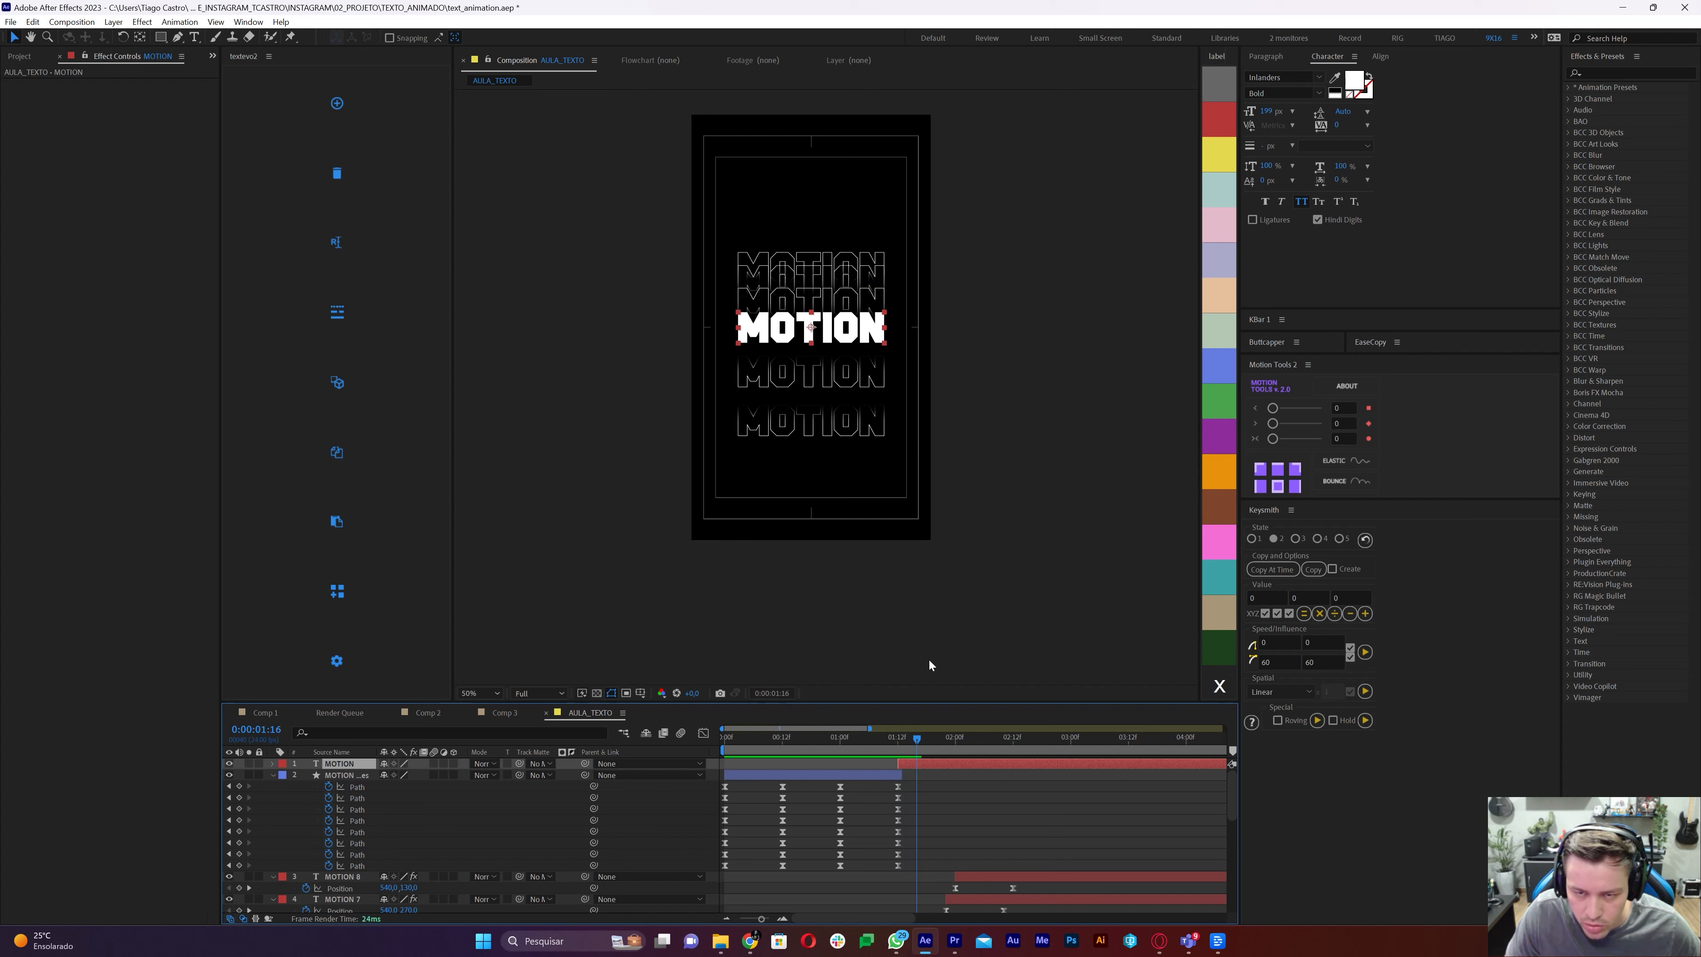
Add a Tracking animator to the MOTION text layer, try out a wider Tracking Amount and undo that change
{"action": "left_click", "coordinate": [273, 763]}
{"action": "left_click", "coordinate": [460, 776]}
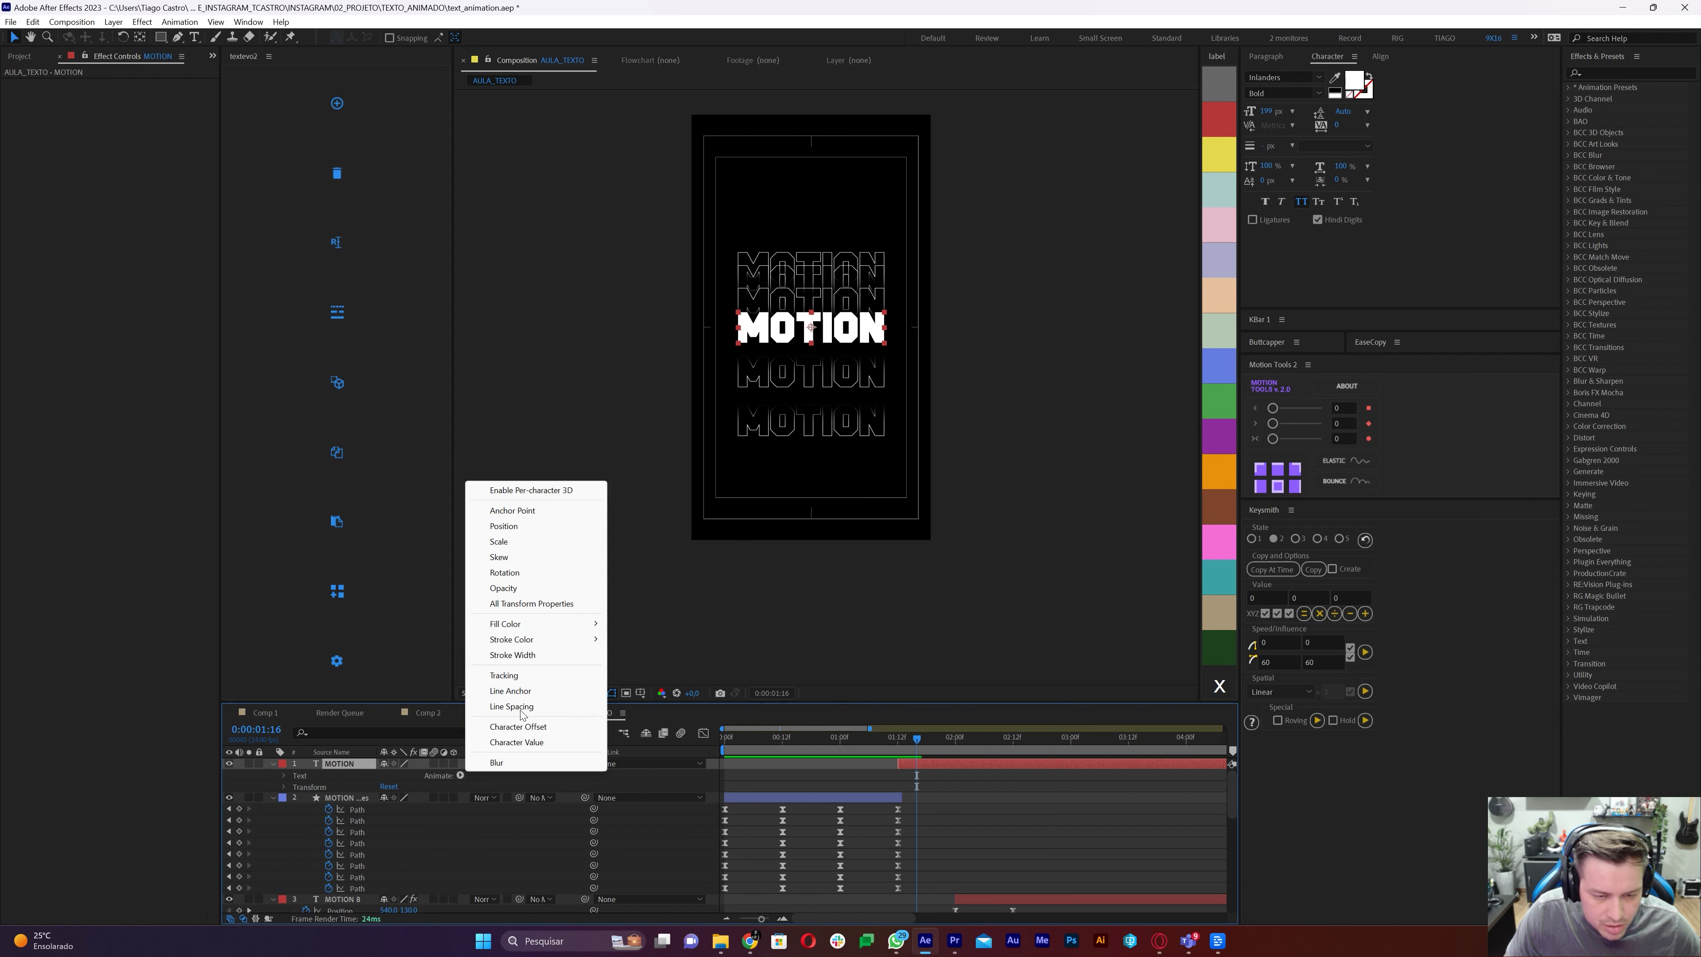
{"action": "left_click", "coordinate": [509, 675]}
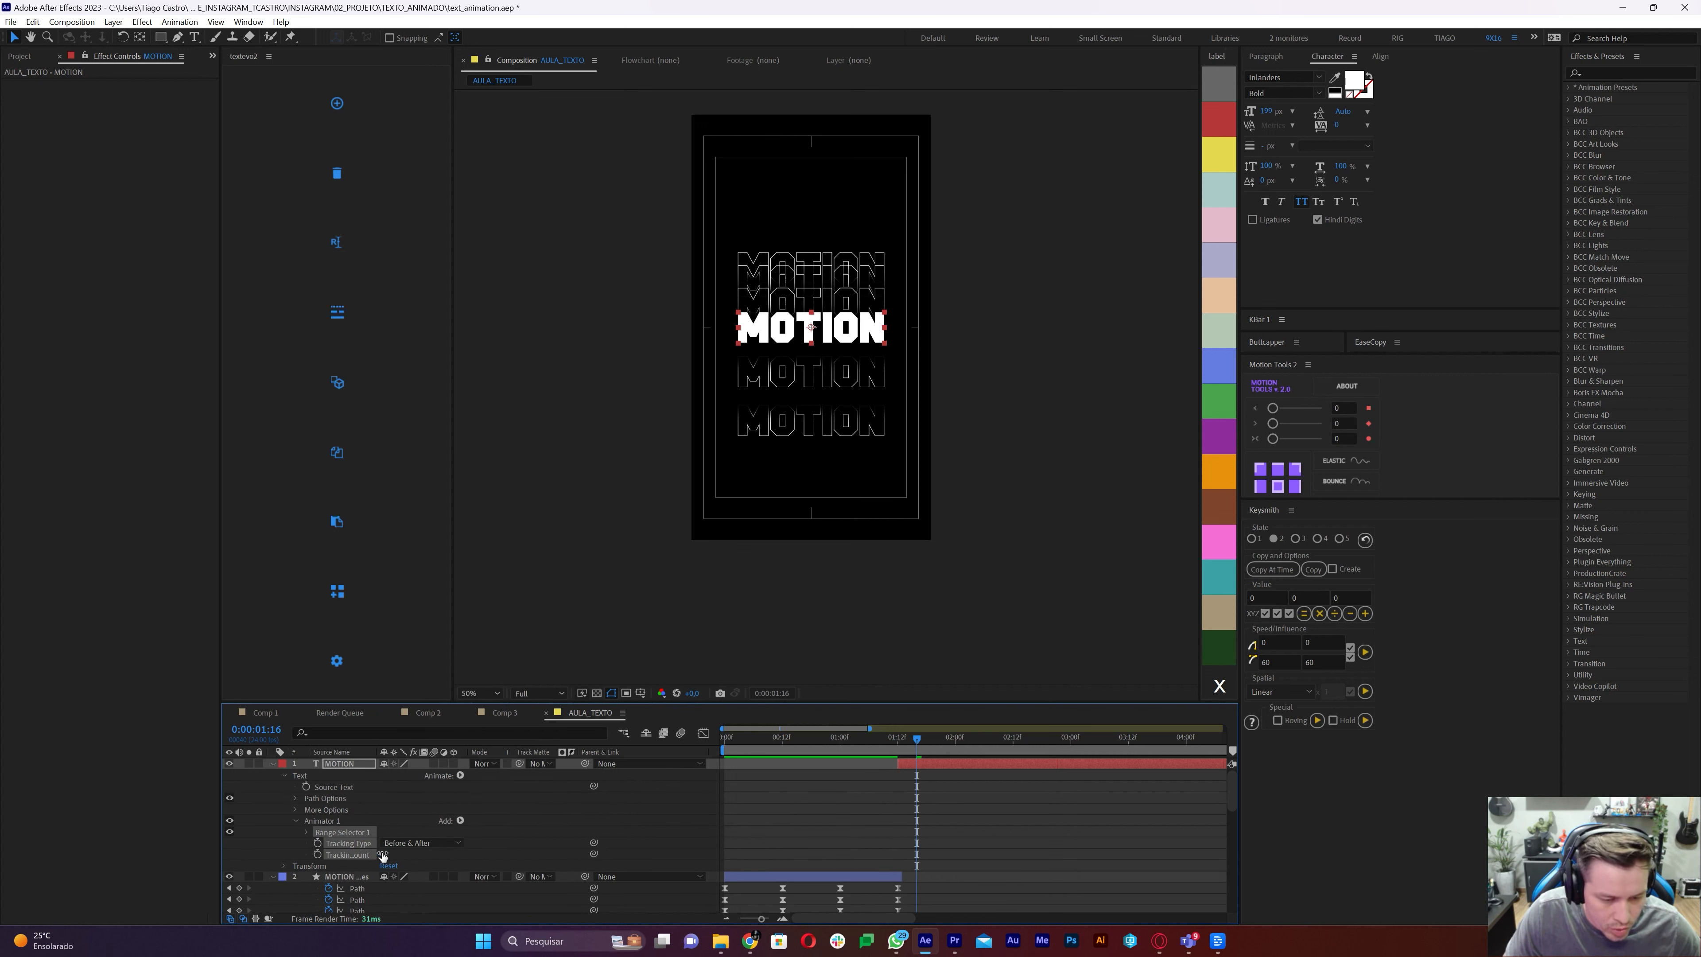
{"action": "left_click_drag", "start_coordinate": [382, 857], "coordinate": [473, 859]}
{"action": "key", "text": "ctrl+z"}
At 0:00:01:12, keyframe only the Tracking Amount at 0, leaving Tracking Type without a keyframe
{"action": "left_click", "coordinate": [897, 739]}
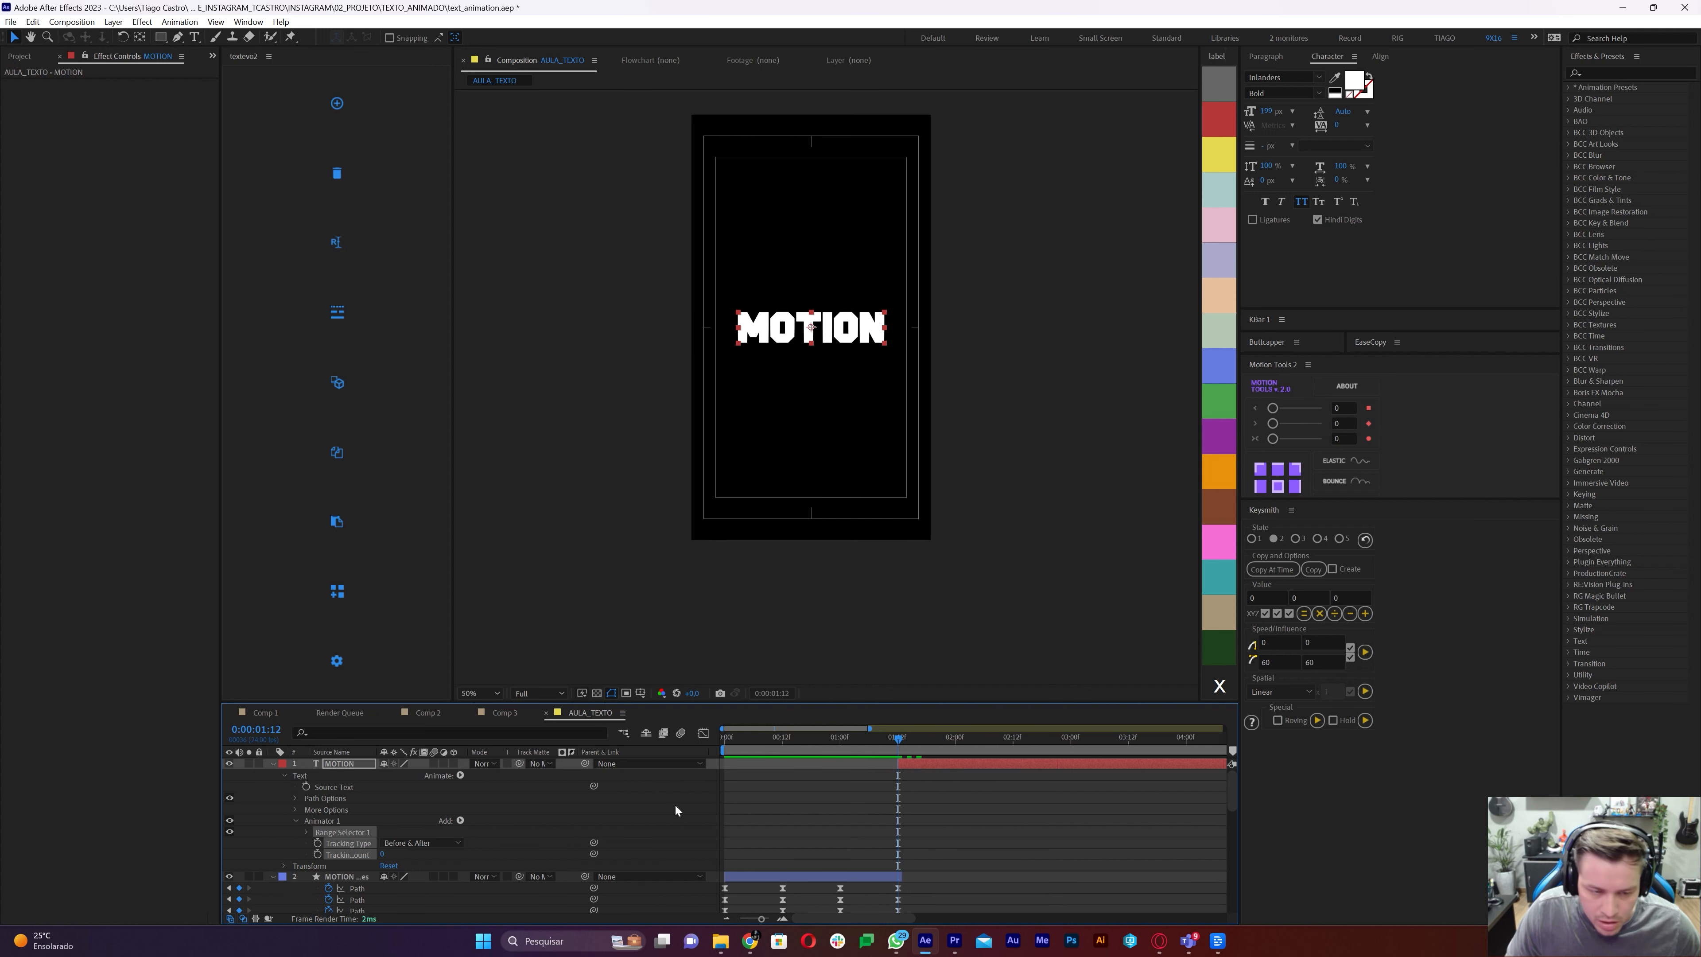
{"action": "left_click", "coordinate": [317, 855]}
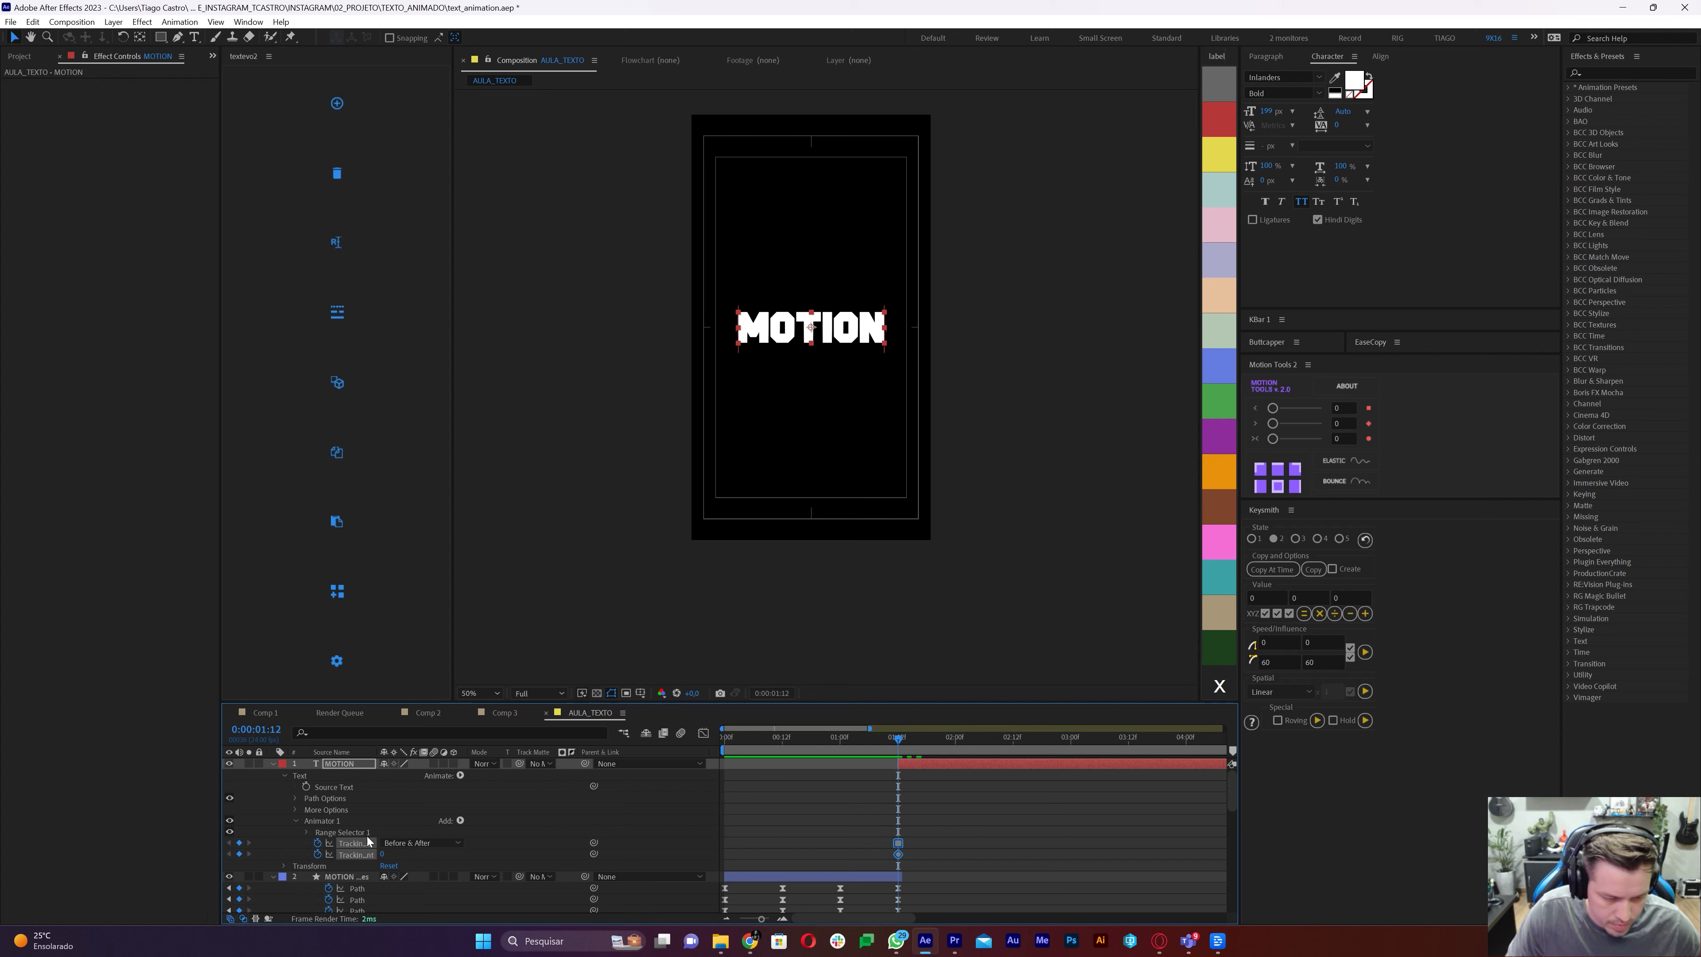
{"action": "left_click", "coordinate": [317, 842]}
At 0:00:02:00, raise the Tracking Amount to about 66 to spread the letters apart, and preview the change
{"action": "key", "text": "space"}
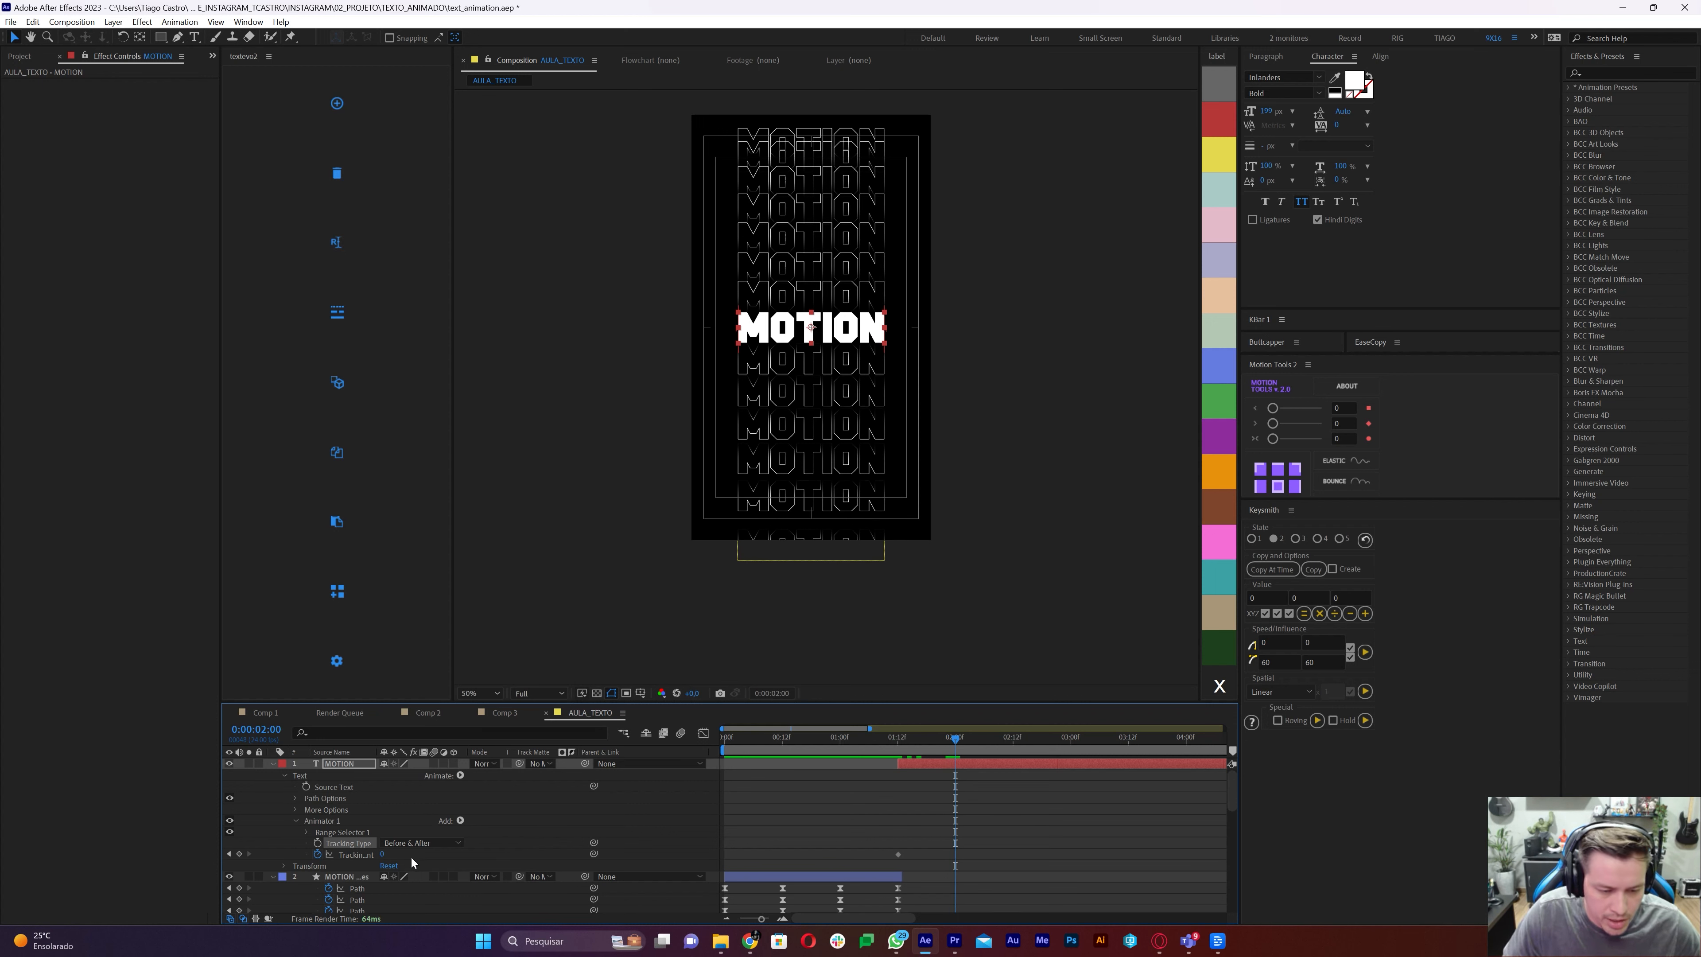
{"action": "left_click_drag", "start_coordinate": [380, 855], "coordinate": [426, 854]}
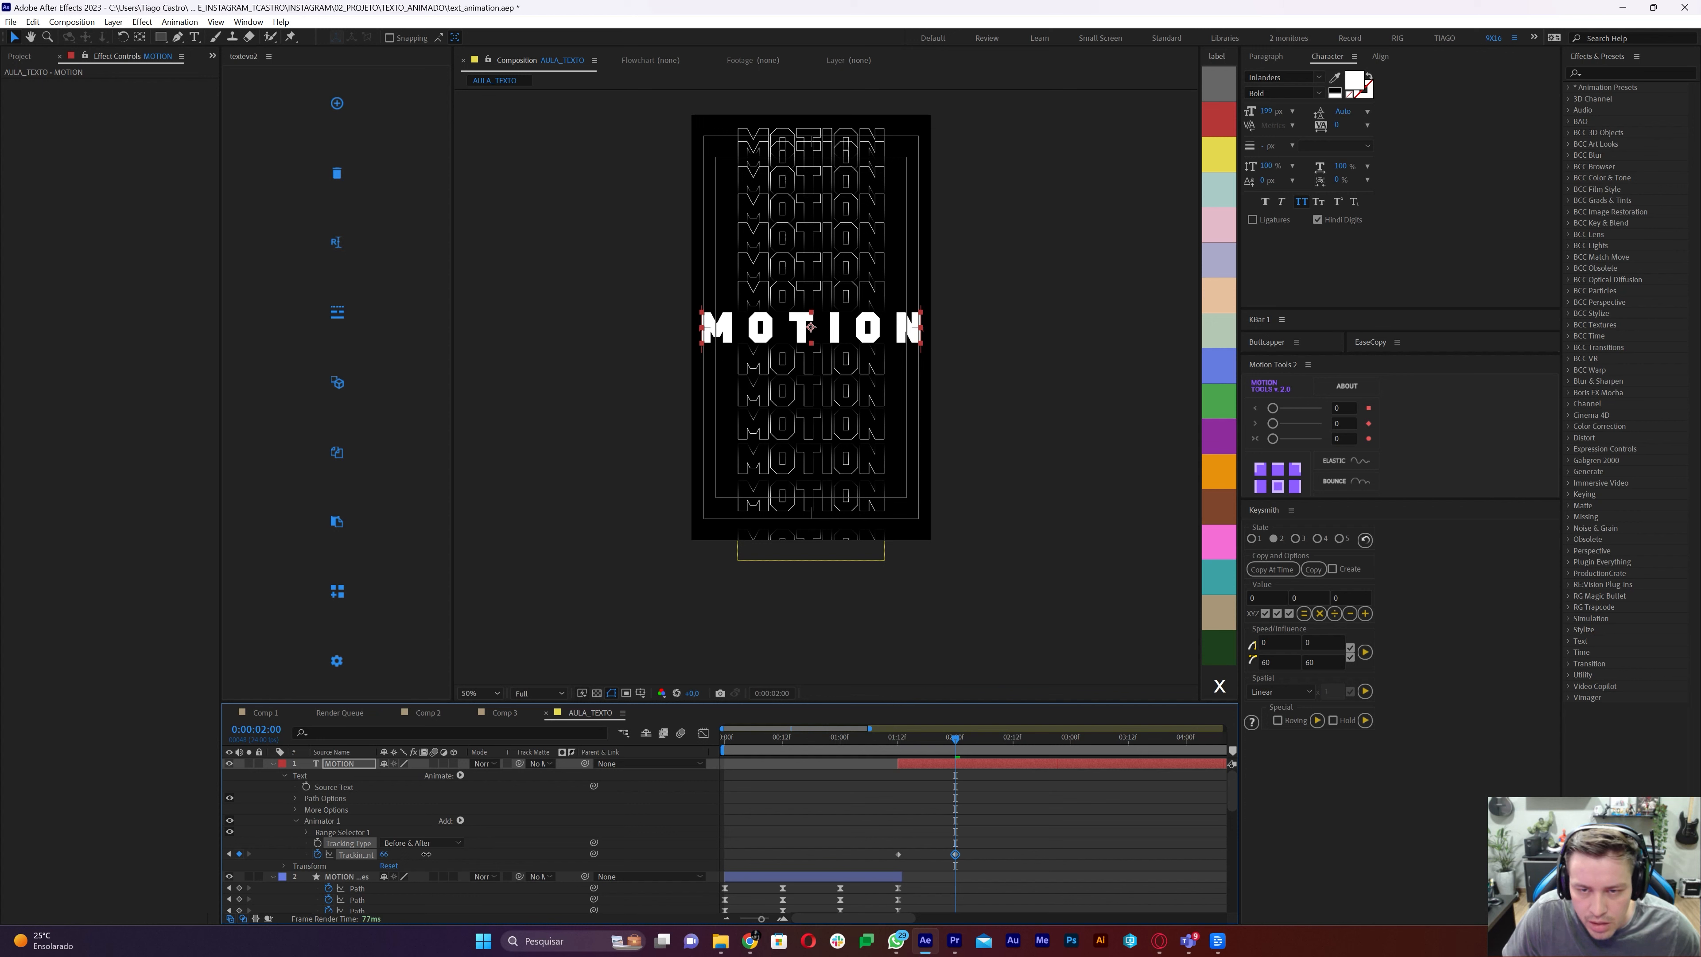
{"action": "left_click_drag", "start_coordinate": [901, 742], "coordinate": [955, 745]}
{"action": "key", "text": "space"}
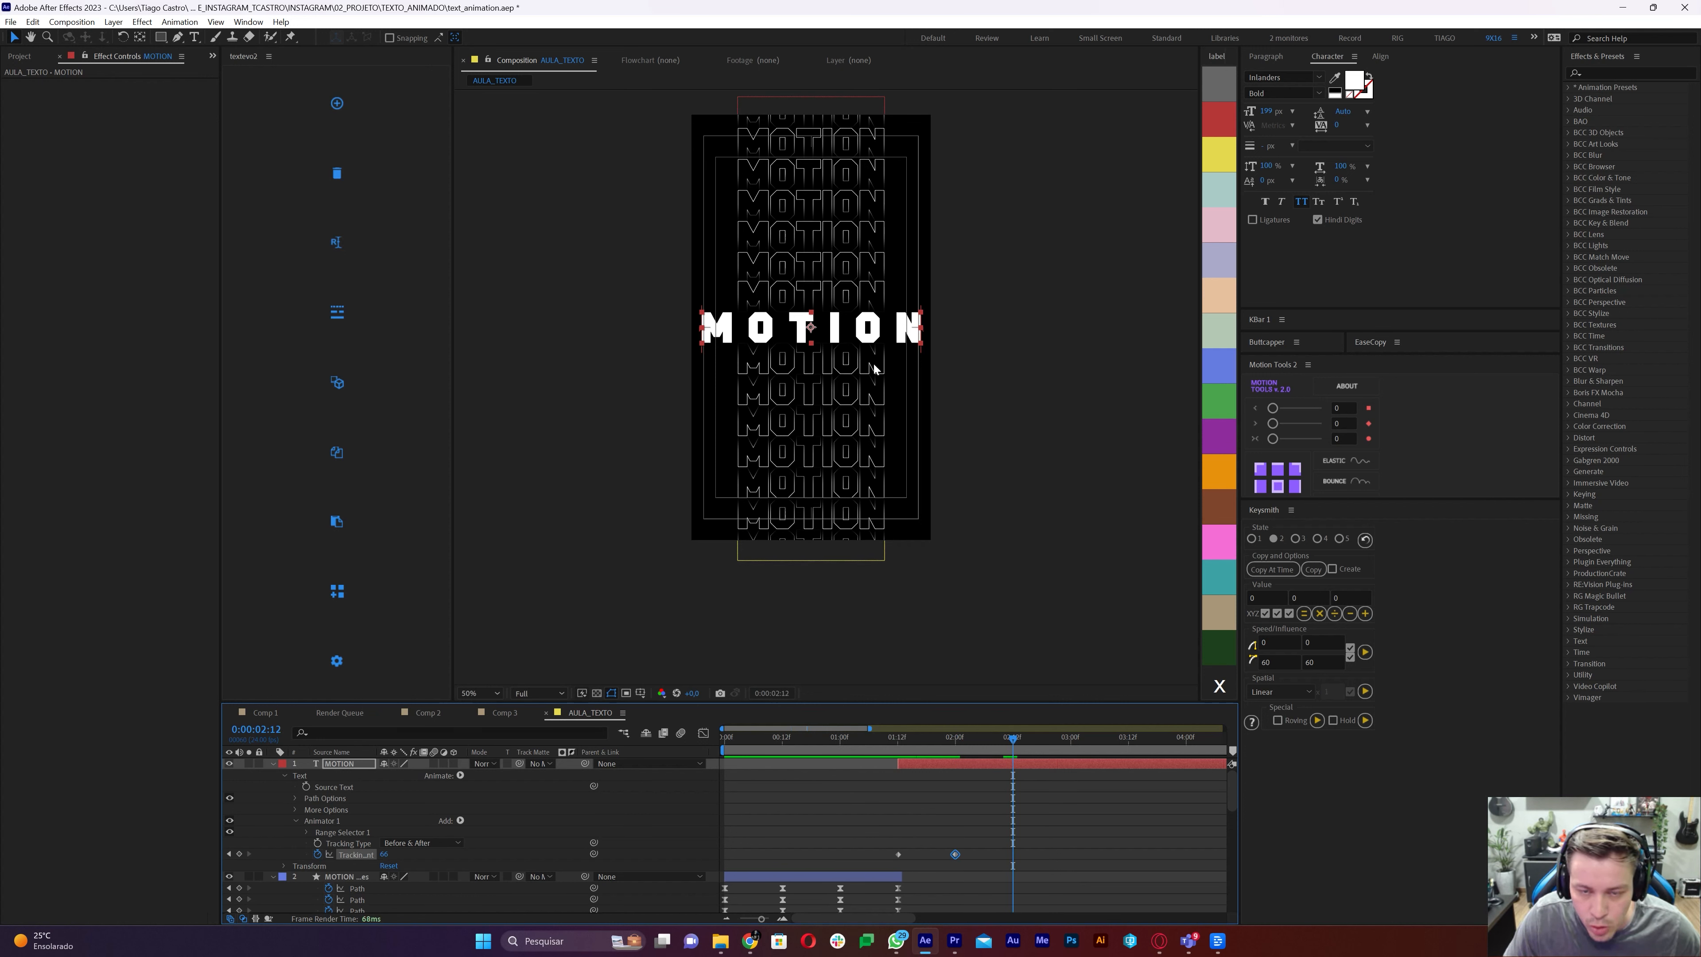
At 0:00:02:12, lower the Tracking Amount to a negative value that collapses the letters into one white block, and scrub the result
{"action": "left_click_drag", "start_coordinate": [383, 855], "coordinate": [273, 854]}
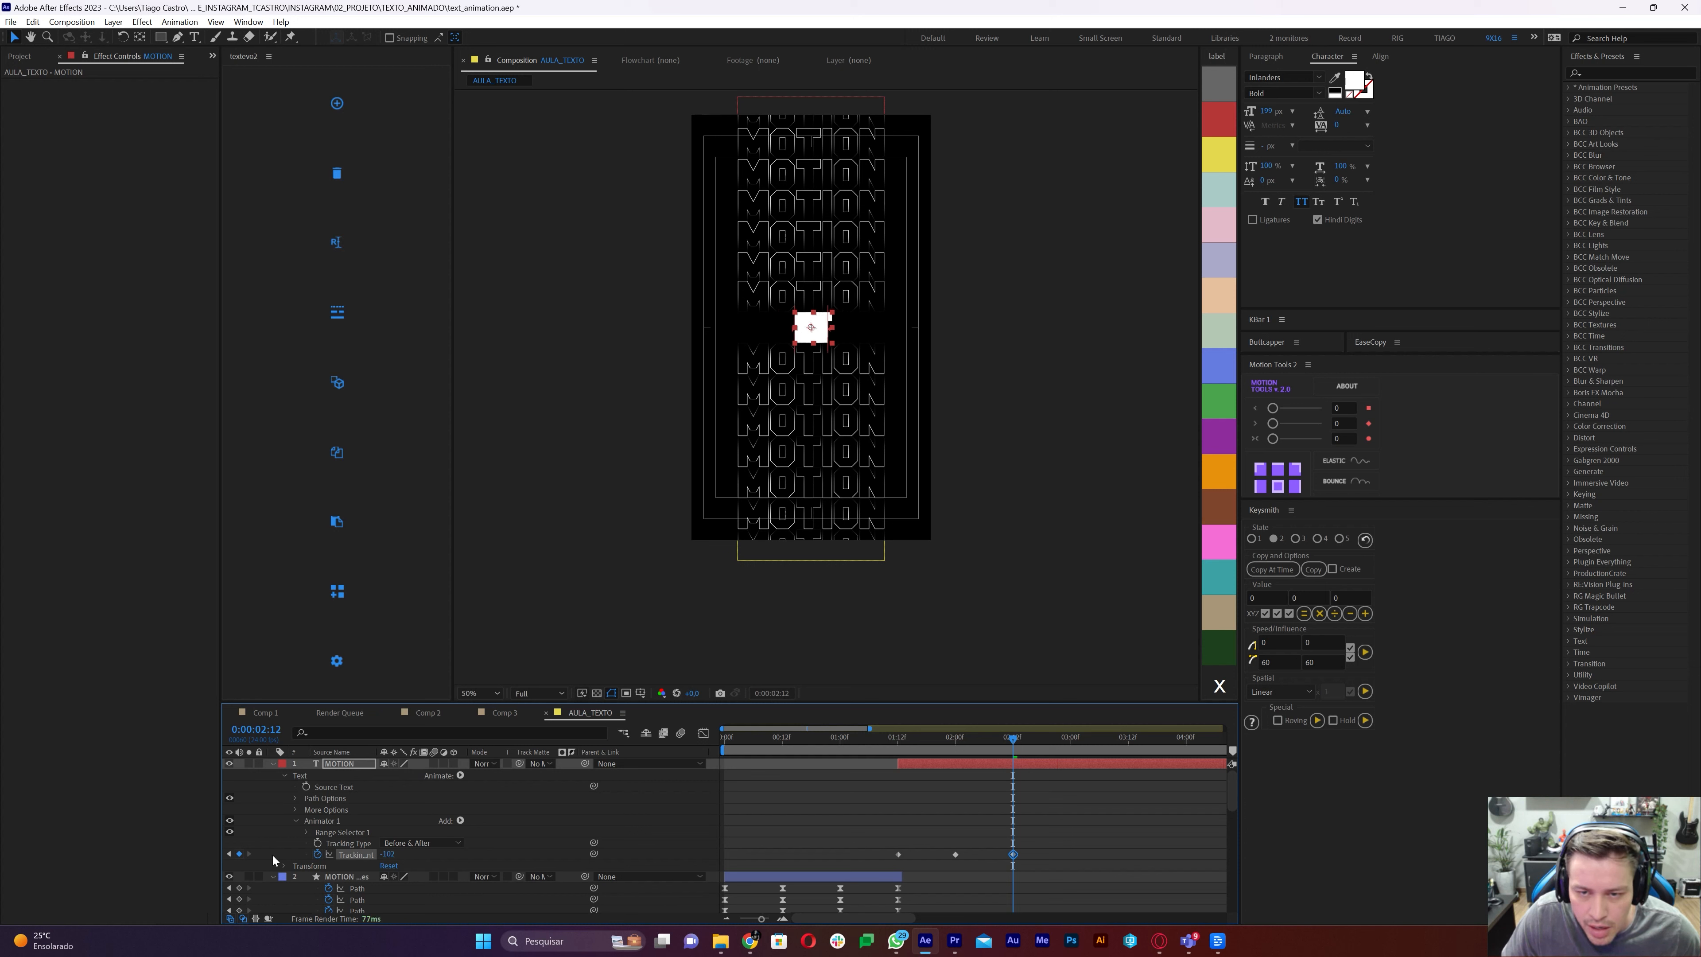
{"action": "left_click", "coordinate": [1011, 830]}
{"action": "left_click_drag", "start_coordinate": [897, 745], "coordinate": [1016, 759]}
Apply Easy Ease to all three Tracking Amount keyframes and review the motion up to 0:00:02:12
{"action": "left_click_drag", "start_coordinate": [1038, 843], "coordinate": [870, 859]}
{"action": "key", "text": "F9"}
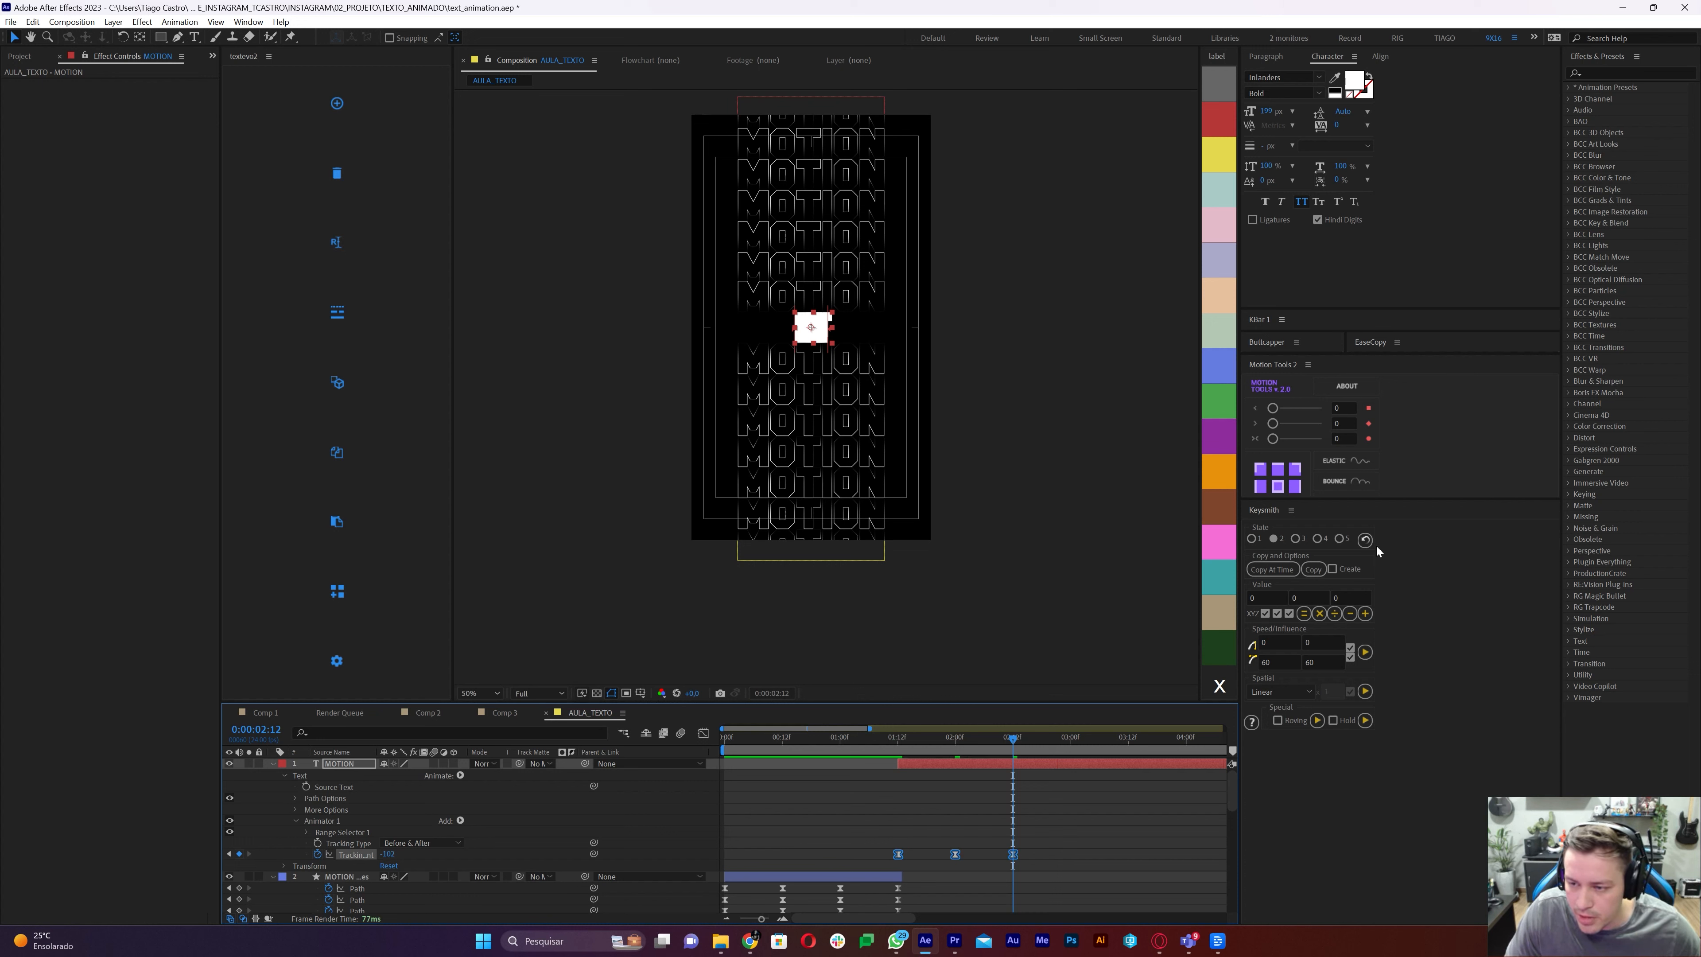
{"action": "left_click_drag", "start_coordinate": [891, 741], "coordinate": [959, 759]}
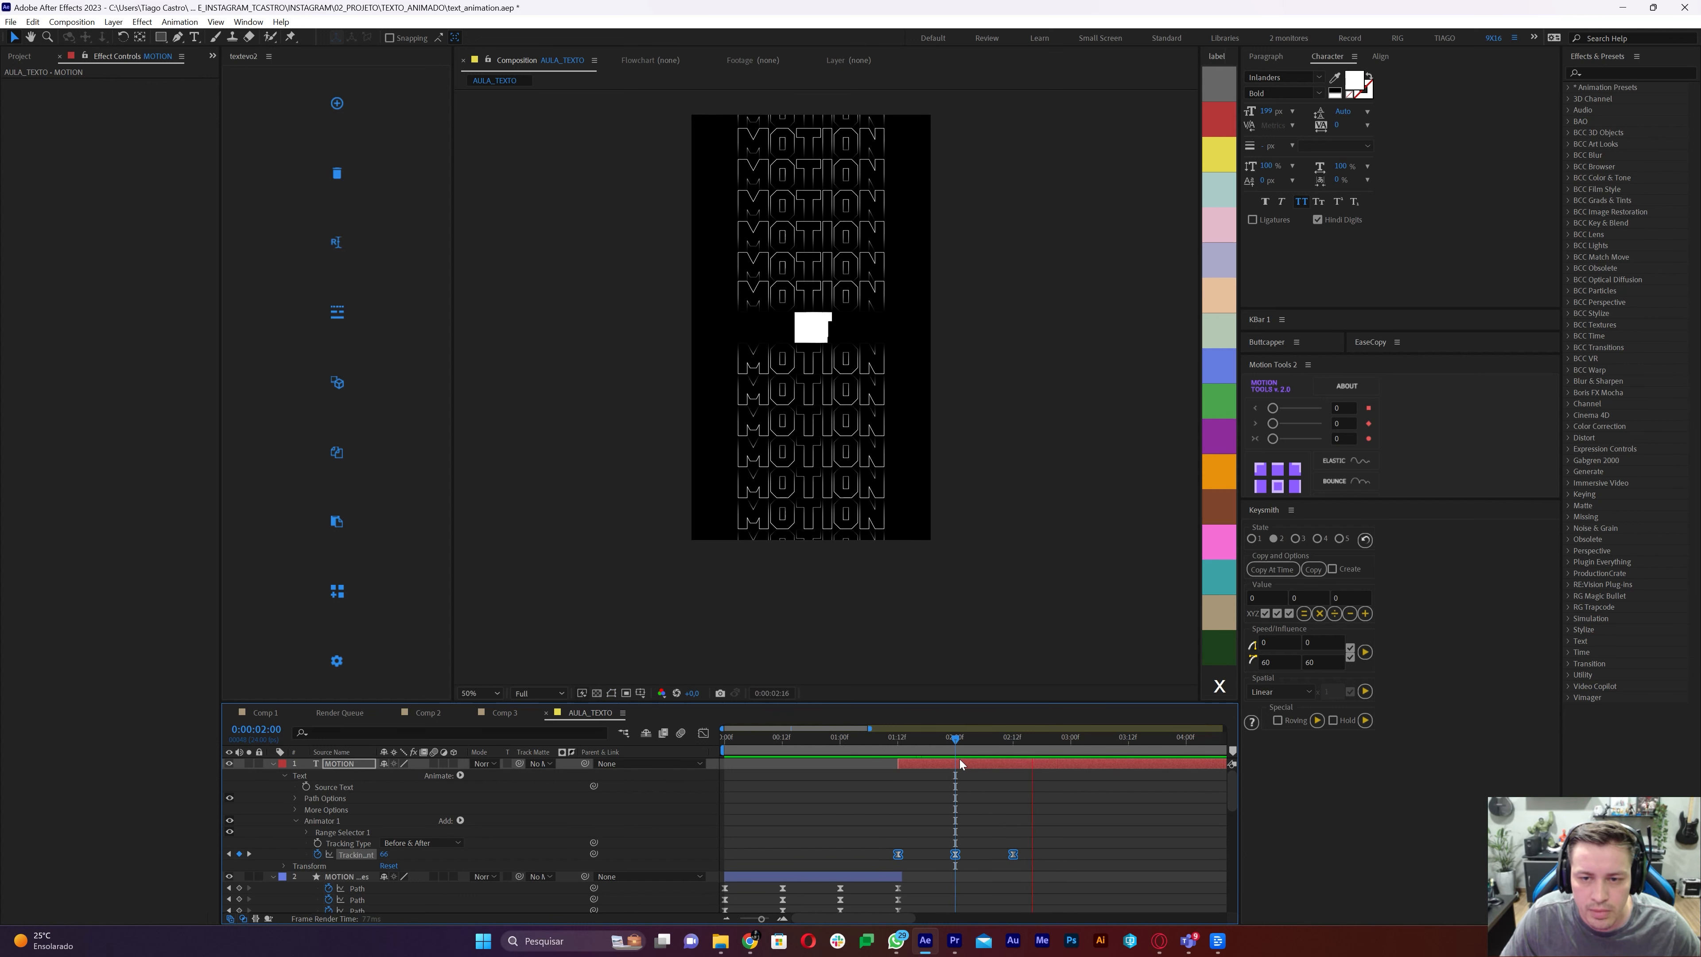
{"action": "left_click", "coordinate": [960, 737]}
{"action": "left_click_drag", "start_coordinate": [960, 744], "coordinate": [1014, 749]}
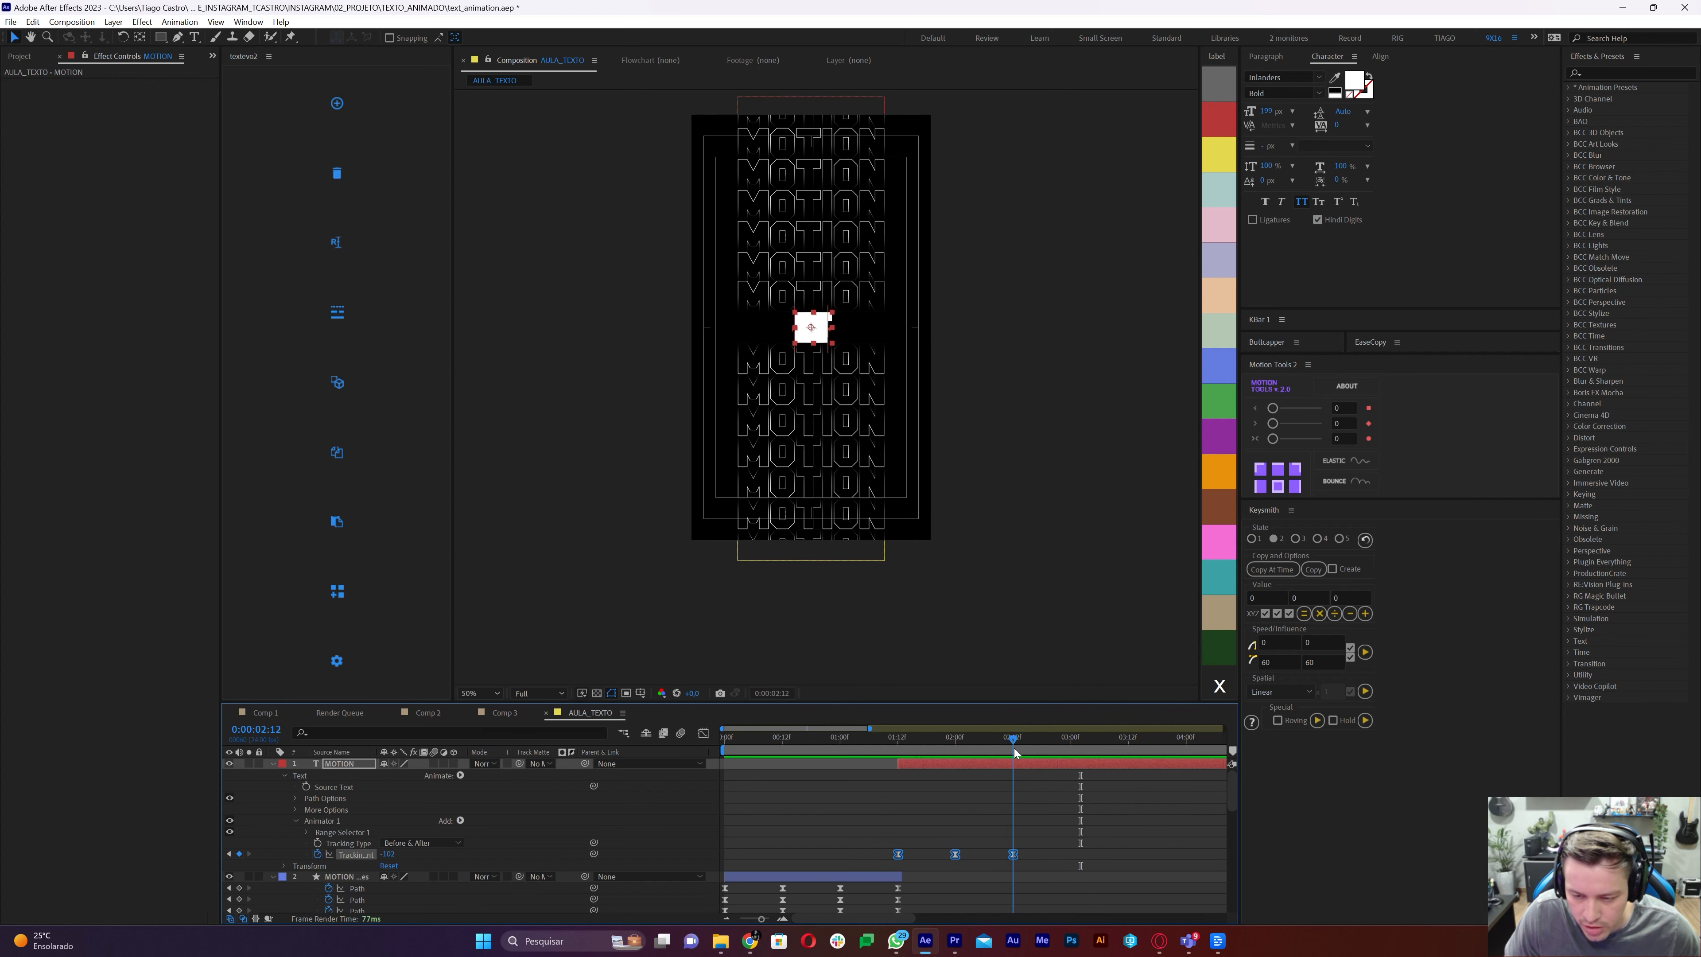
Draw a white square over the collapsed text block and centre it horizontally and vertically in the composition
{"action": "left_click", "coordinate": [162, 40]}
{"action": "key", "text": "period"}
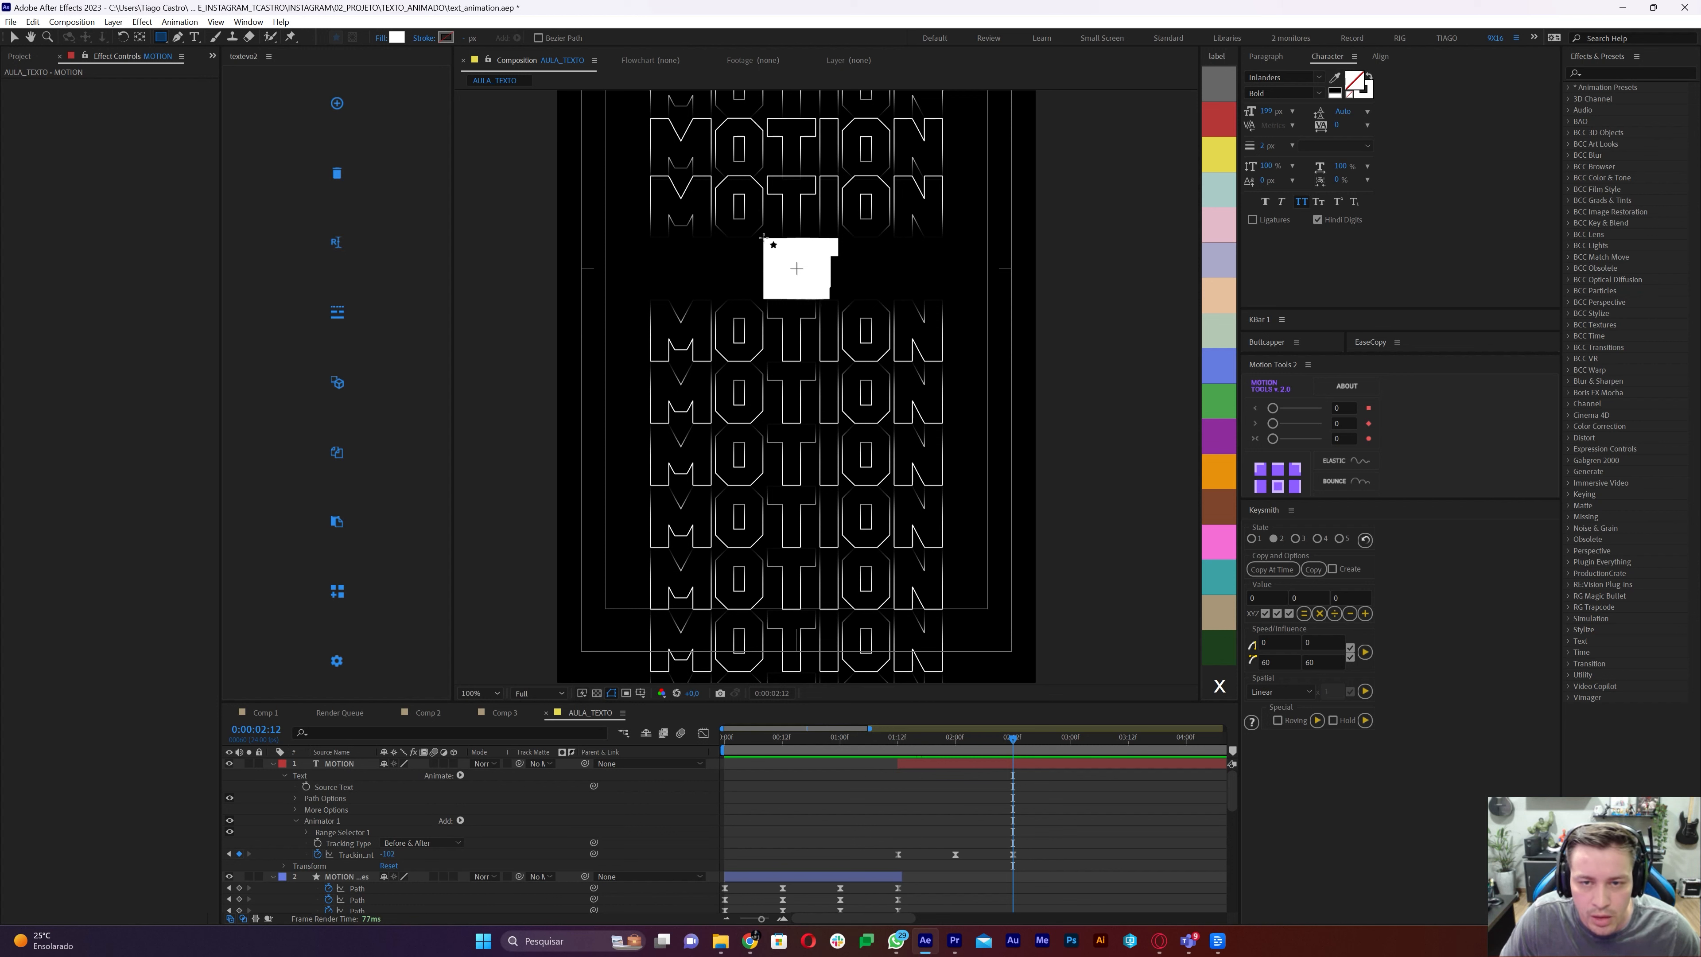
{"action": "left_click_drag", "start_coordinate": [763, 236], "coordinate": [826, 301]}
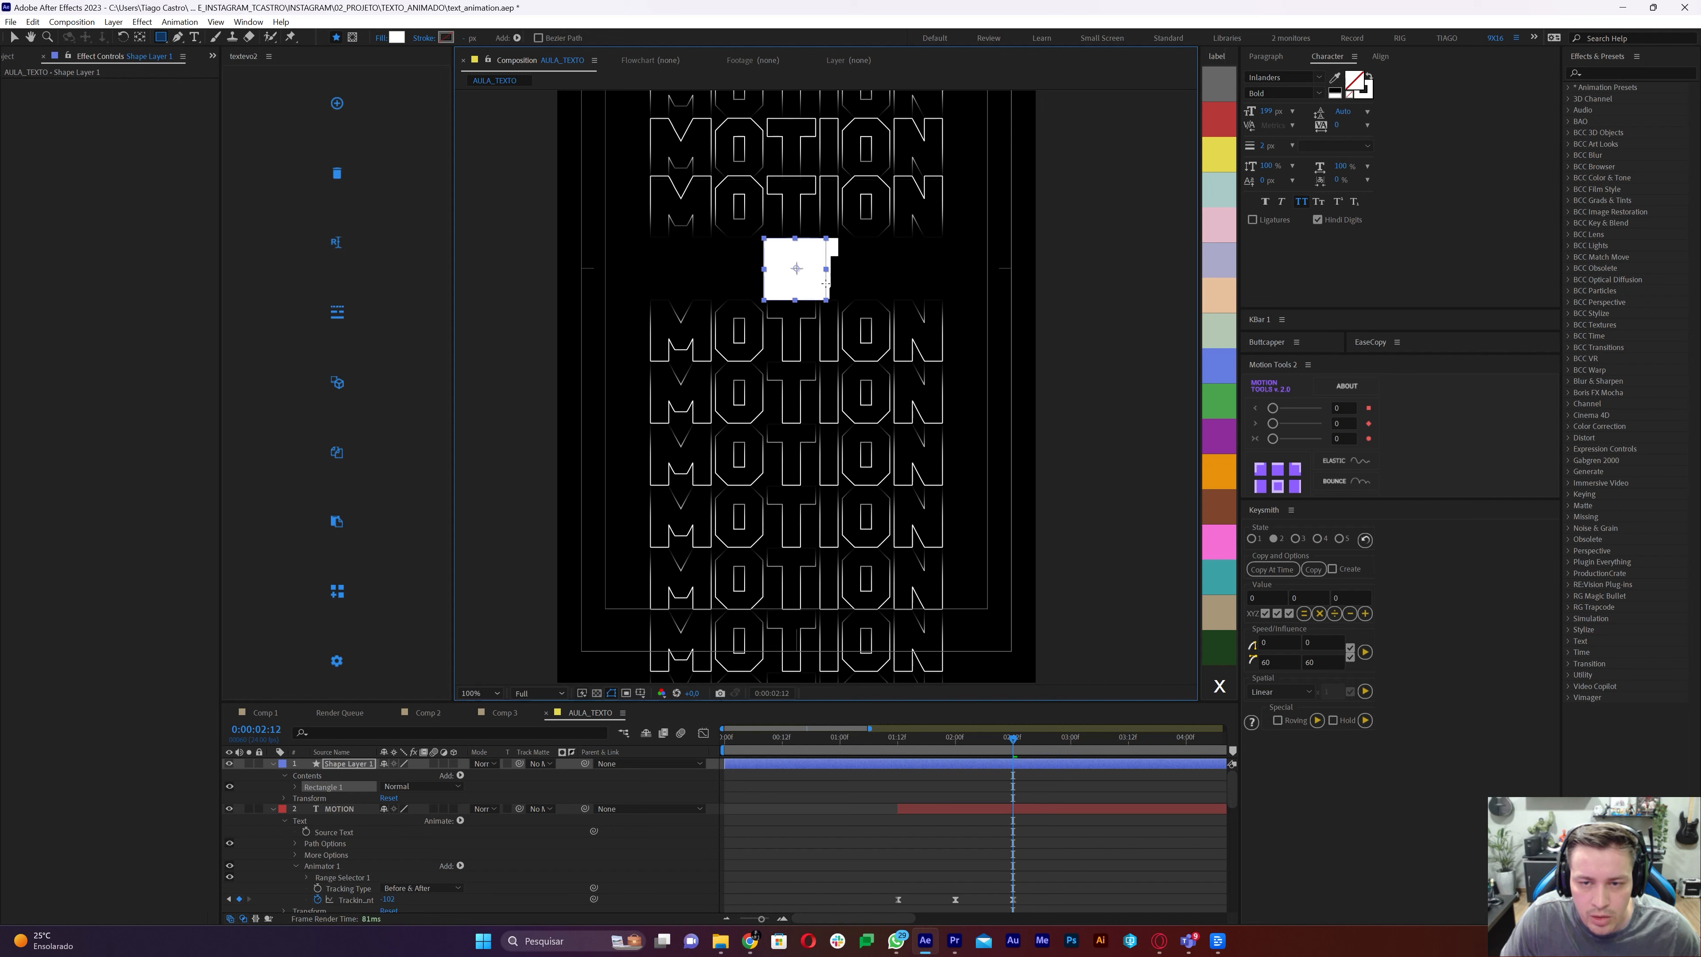
{"action": "left_click", "coordinate": [1378, 58]}
{"action": "left_click", "coordinate": [1275, 90]}
{"action": "left_click", "coordinate": [1344, 89]}
Trim the end of the solid MOTION text layer at 0:00:02:10
{"action": "left_click", "coordinate": [1014, 809]}
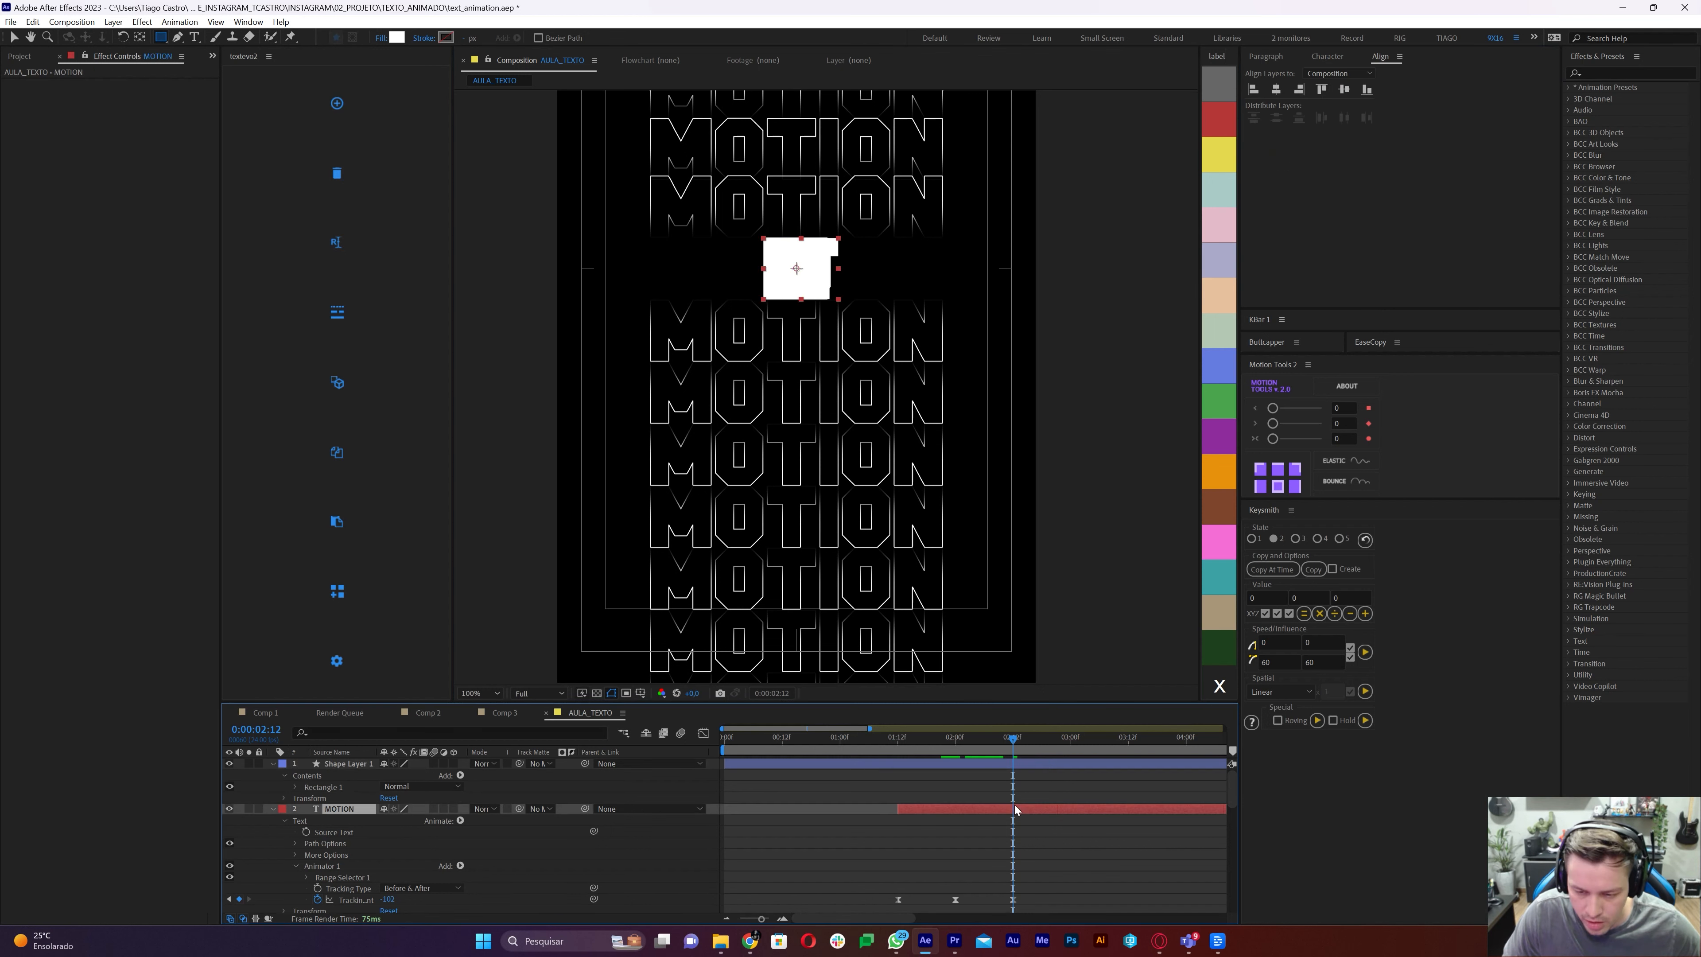
{"action": "key", "text": "ctrl+Down"}
{"action": "key", "text": "ctrl+Left"}
{"action": "key", "text": "ctrl+Left"}
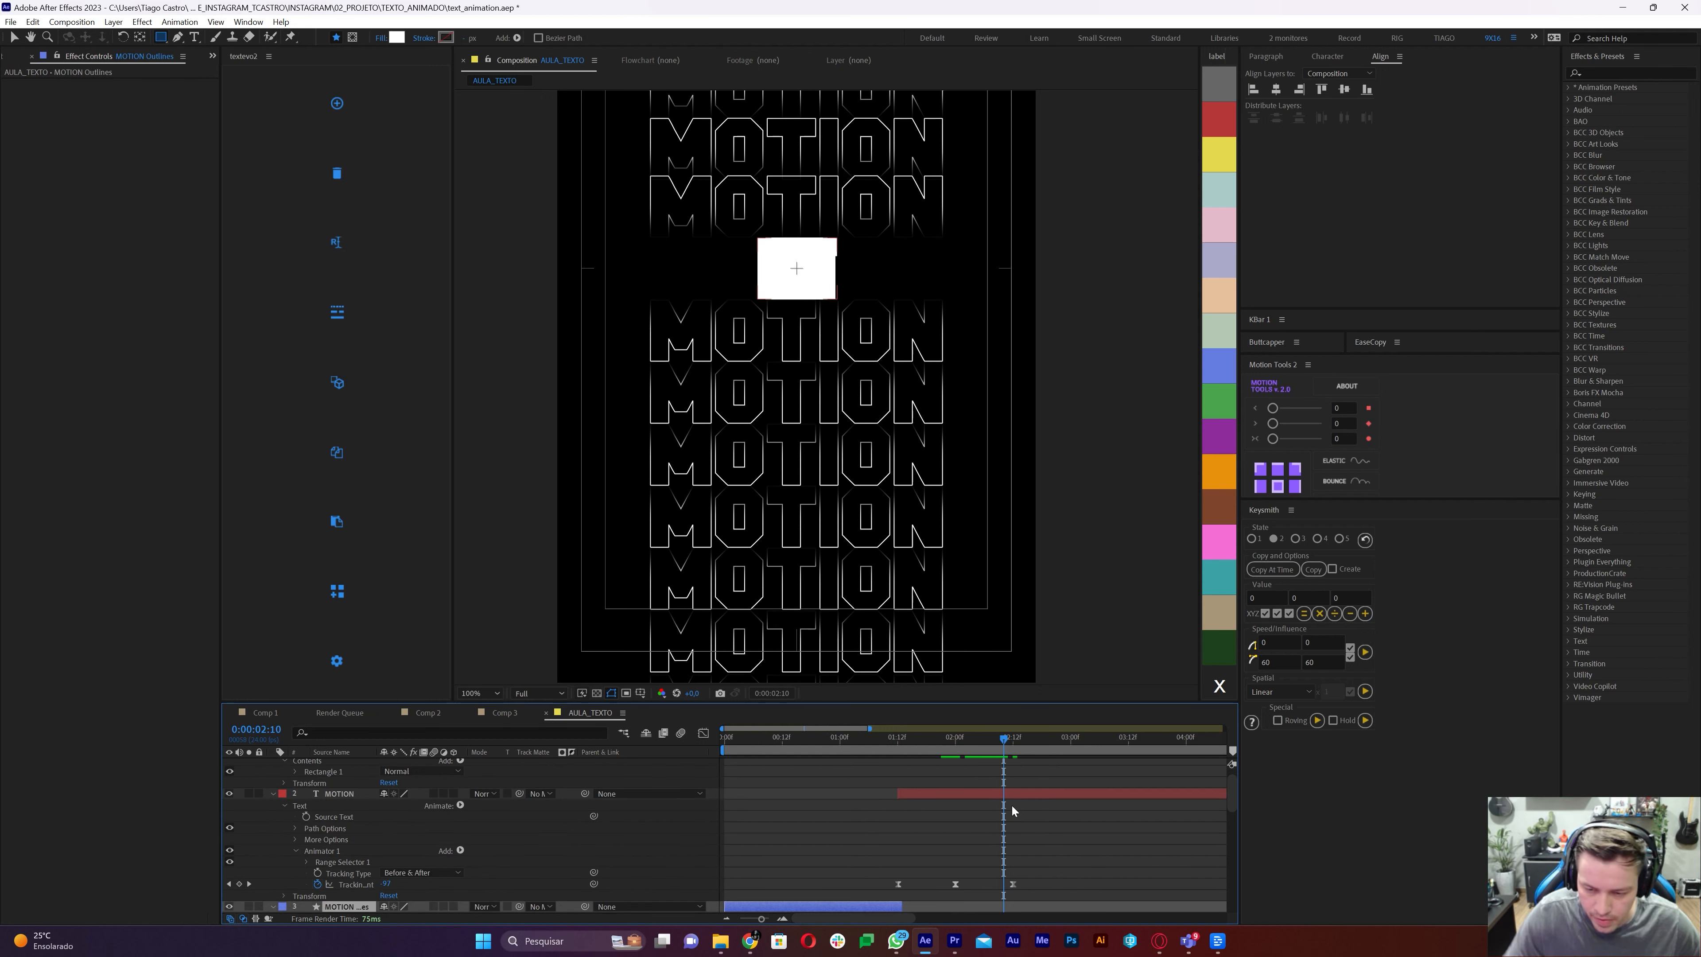
{"action": "left_click", "coordinate": [1004, 798]}
{"action": "key", "text": "alt+bracketright"}
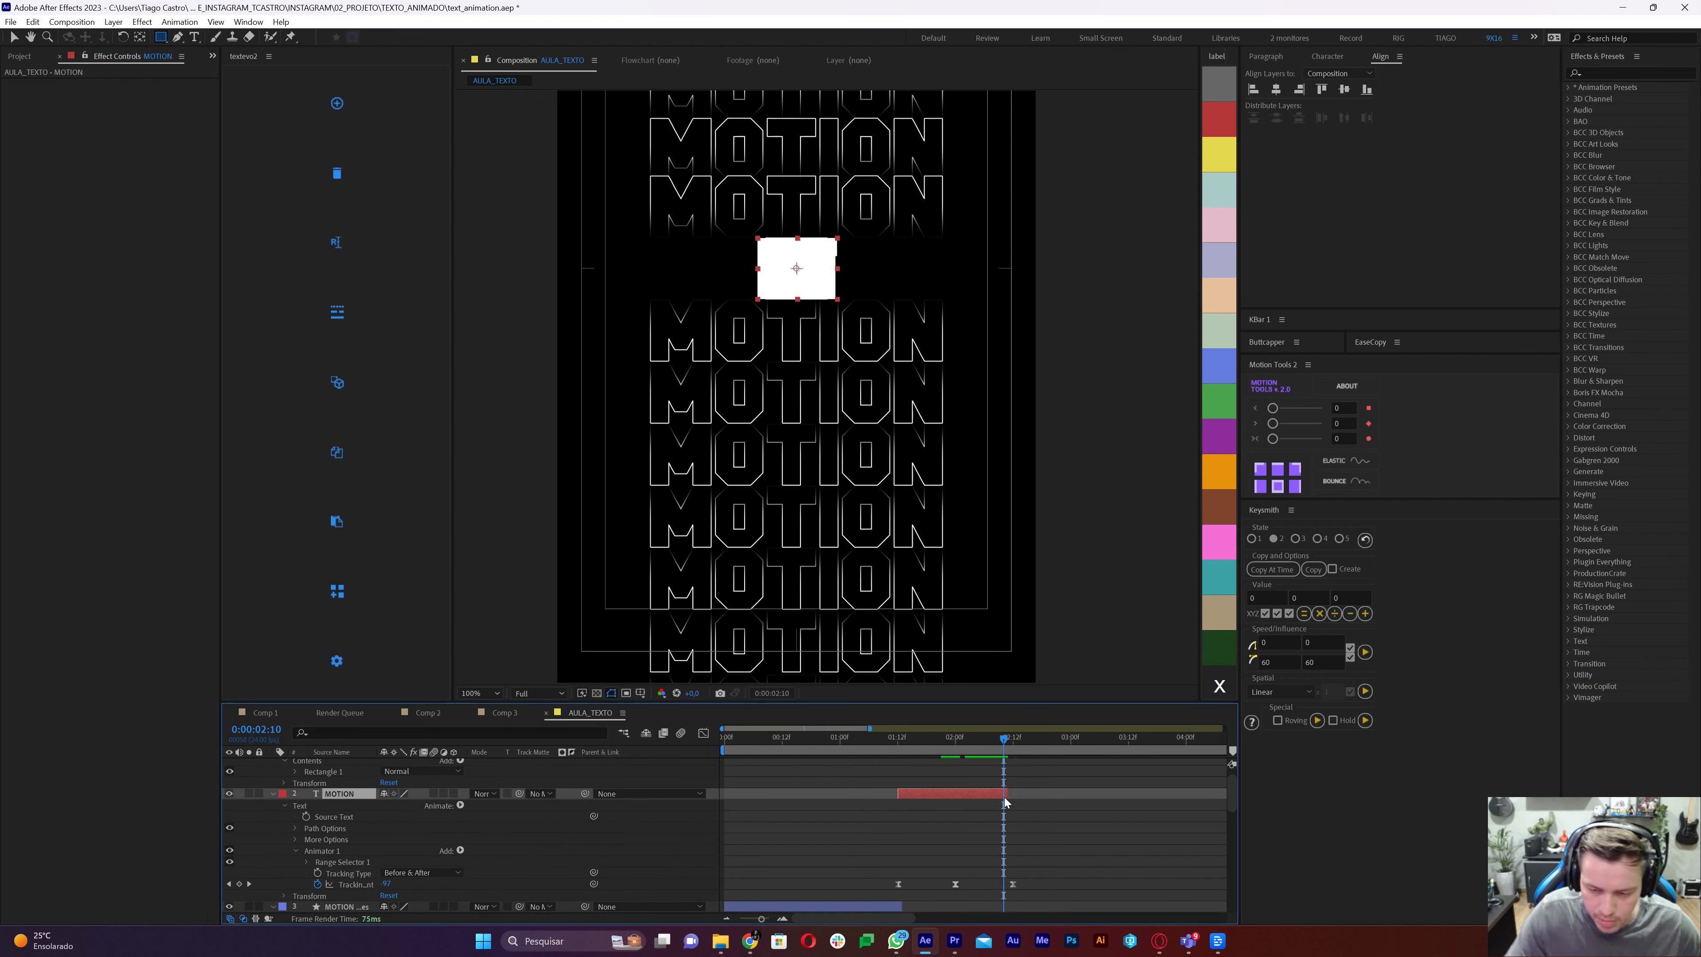
Trim the start of the square's shape layer to 0:00:02:11 and play back the switch from text to square
{"action": "scroll", "coordinate": [1011, 804], "scroll_direction": "up", "scroll_amount": 1}
{"action": "left_click", "coordinate": [1017, 764]}
{"action": "key", "text": "ctrl+Right"}
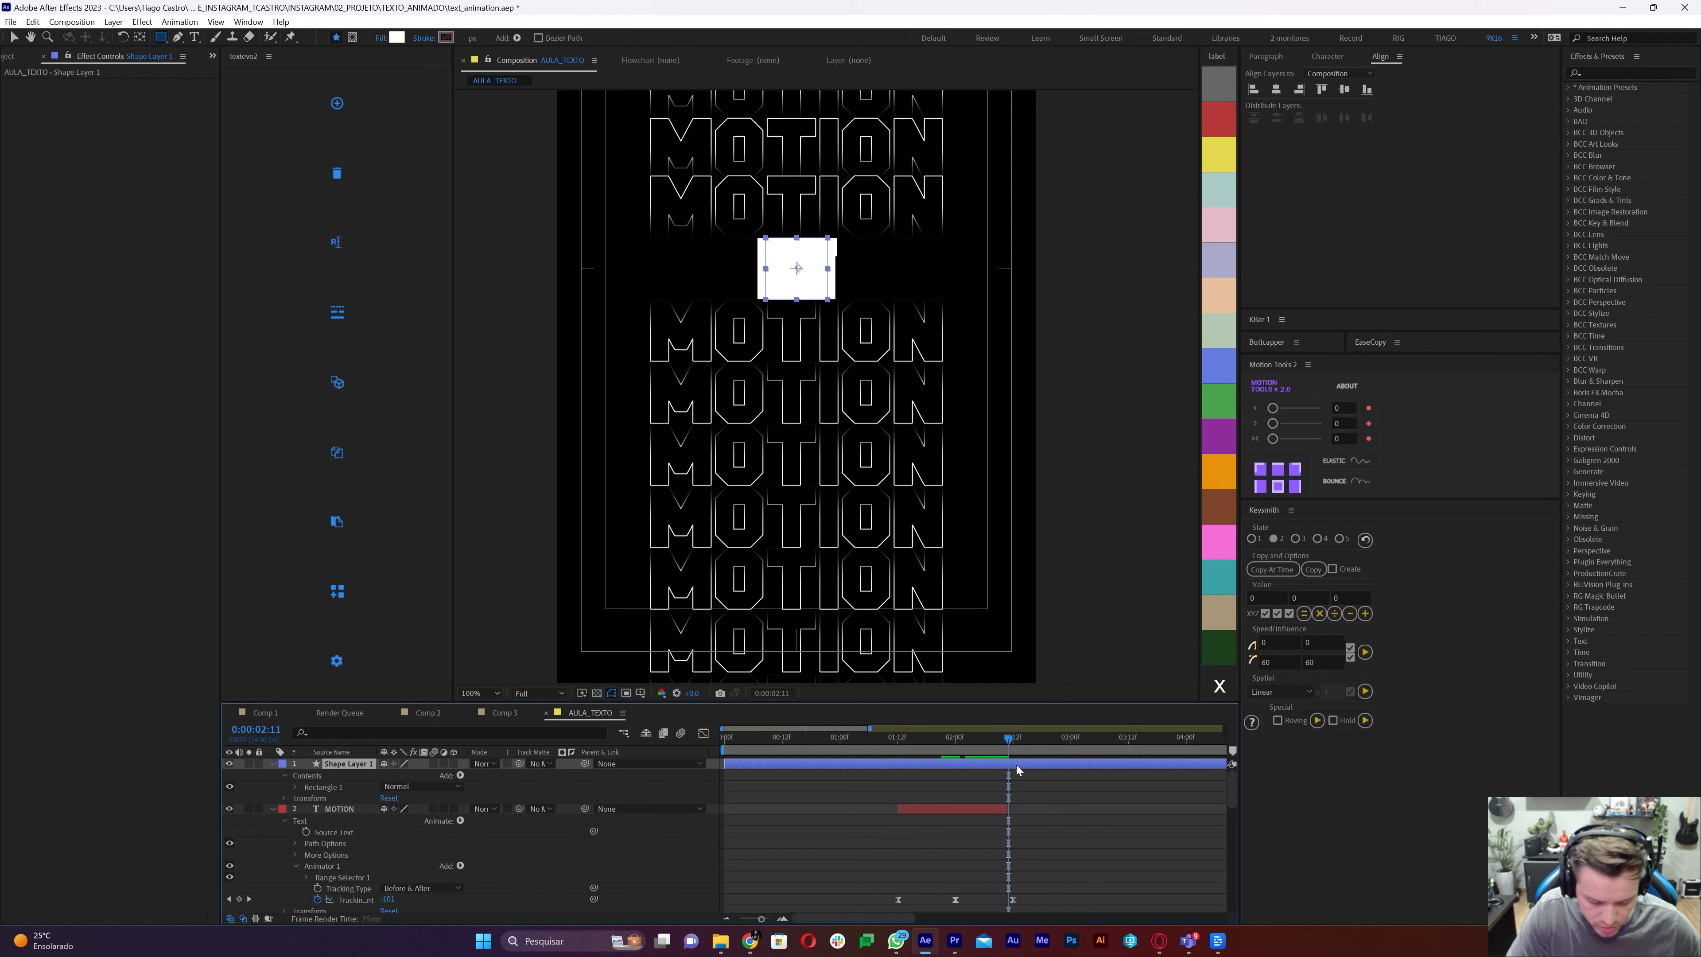
{"action": "key", "text": "alt+bracketleft"}
{"action": "mouse_move", "coordinate": [942, 738]}
{"action": "left_mouse_down"}
{"action": "mouse_move", "coordinate": [1022, 759]}
{"action": "mouse_move", "coordinate": [945, 757]}
{"action": "left_mouse_up"}
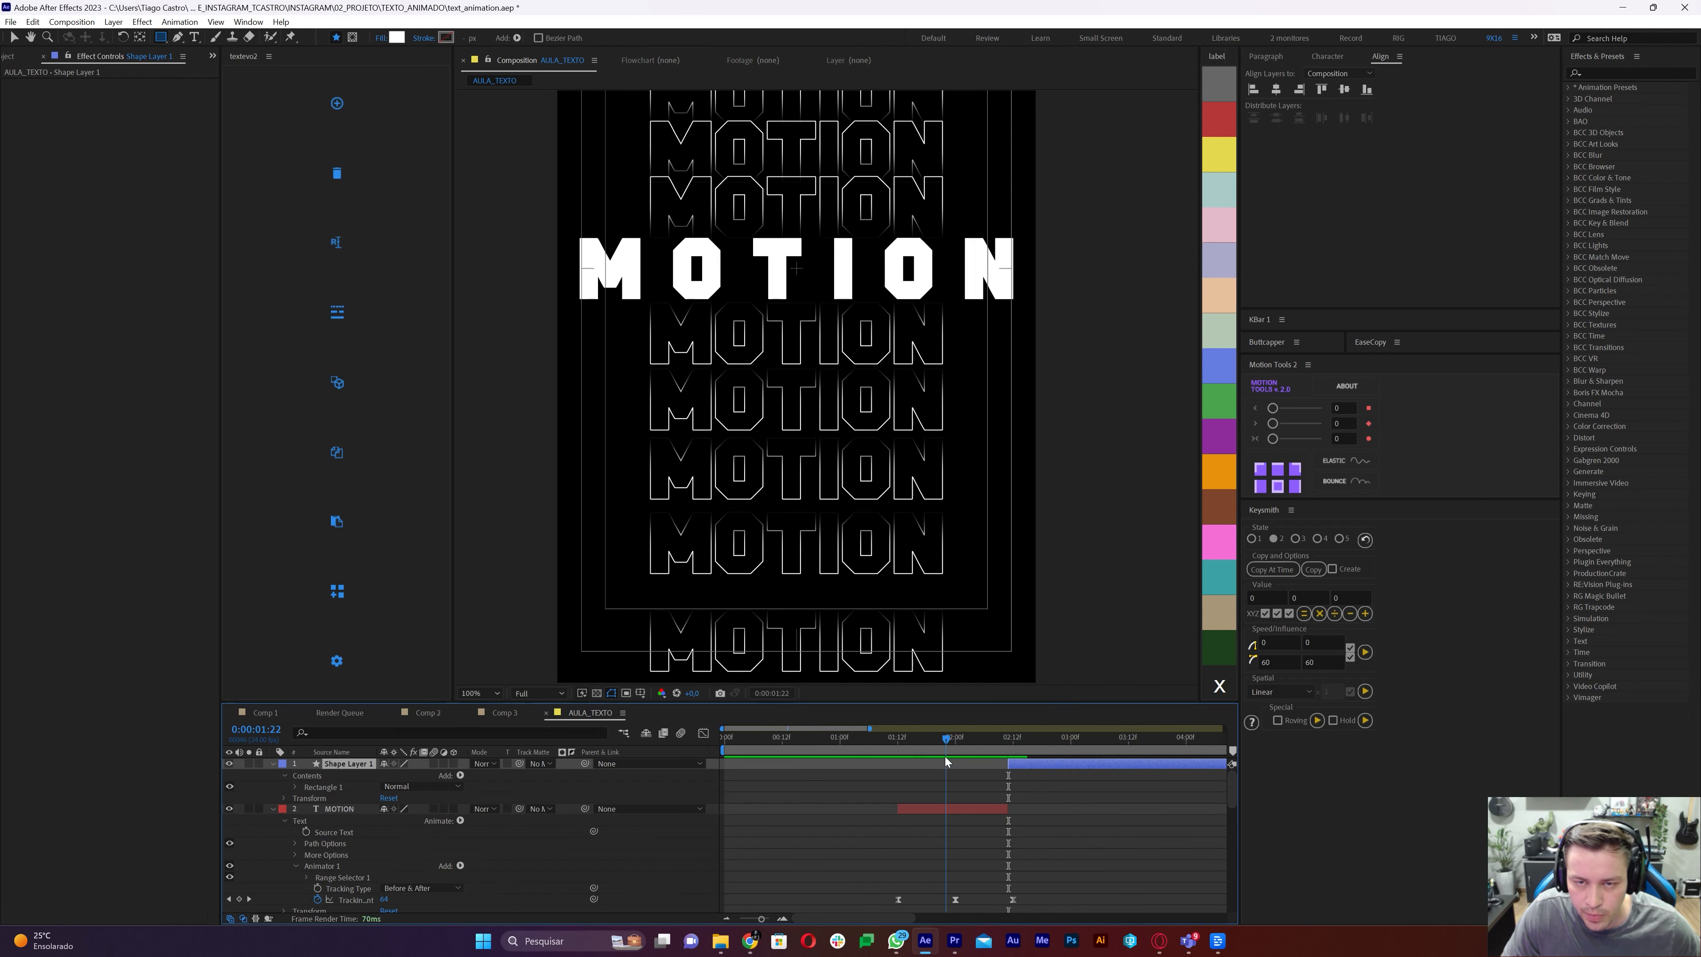
{"action": "key", "text": "space"}
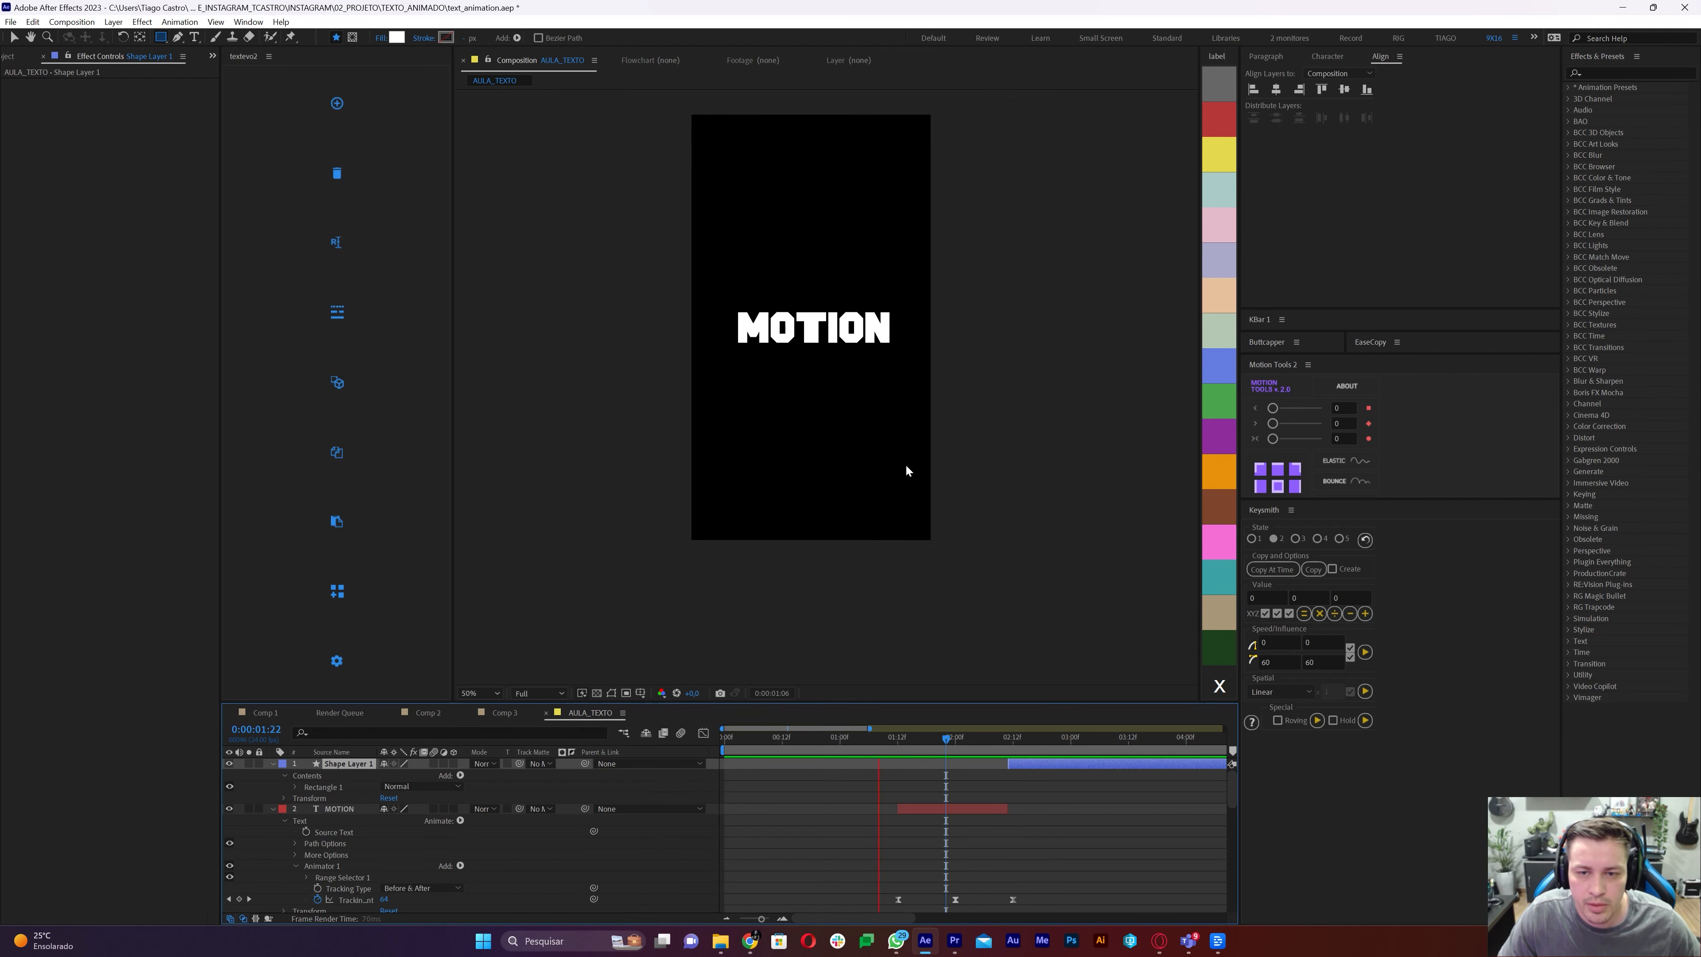
{"action": "key", "text": "space"}
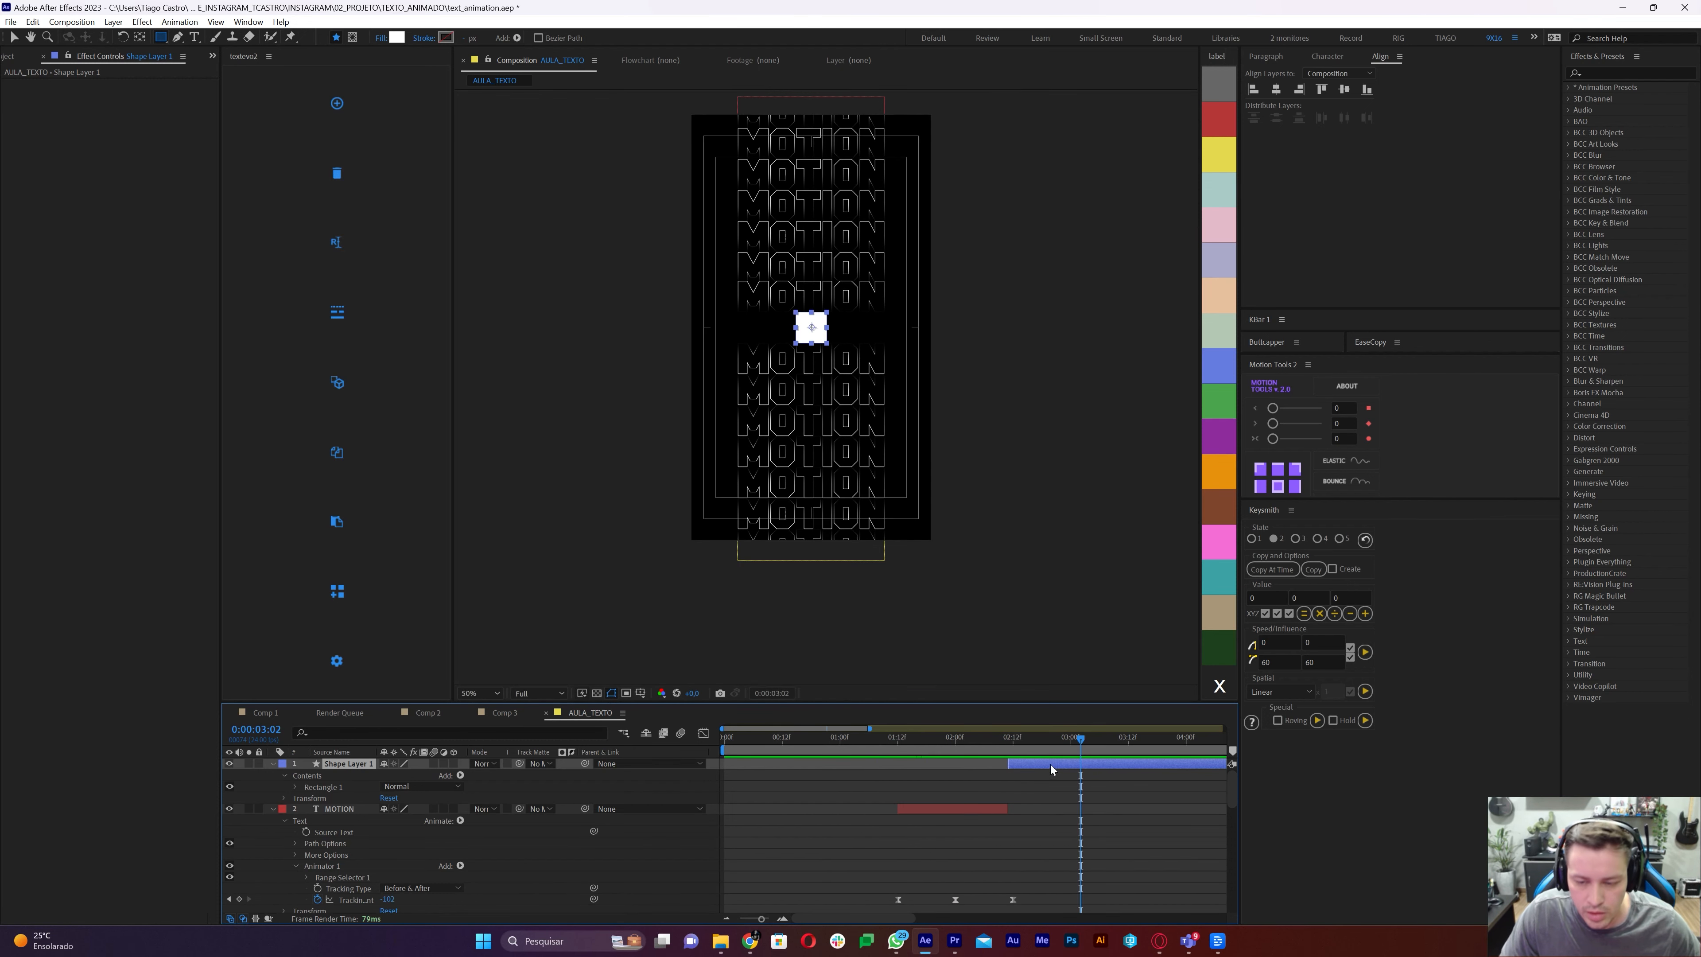
At 0:00:02:11, centre the square's anchor point and add a Rotation keyframe at 0°
{"action": "left_click_drag", "start_coordinate": [1006, 739], "coordinate": [1006, 742]}
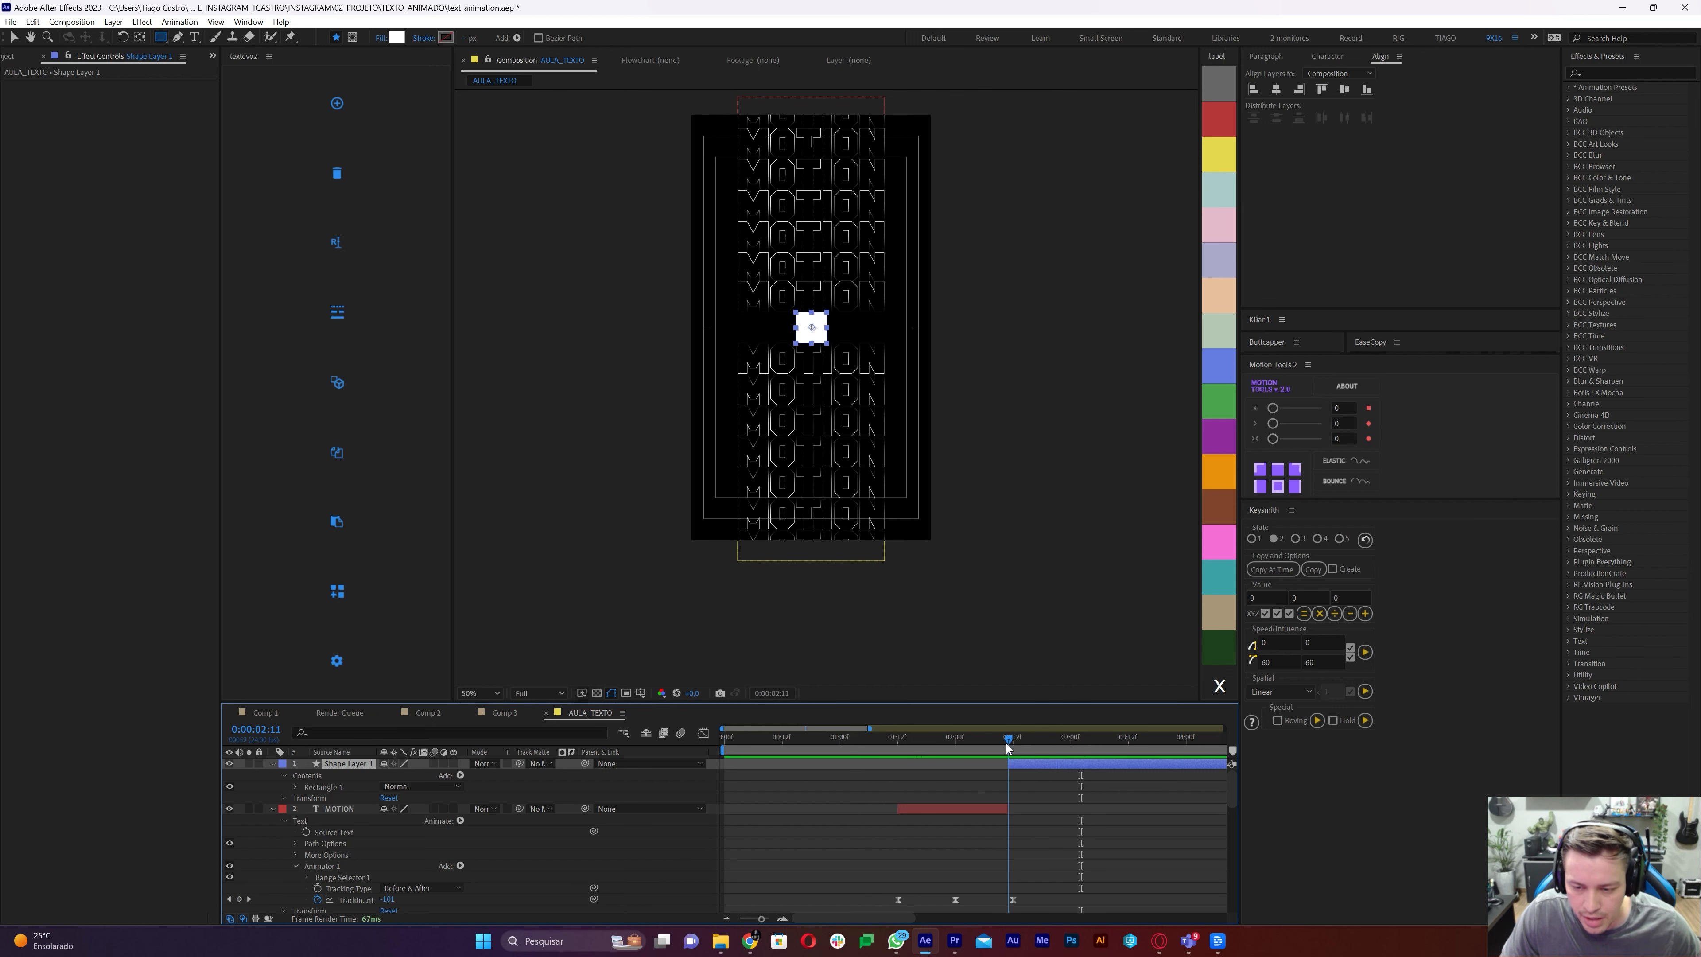
{"action": "key", "text": "period"}
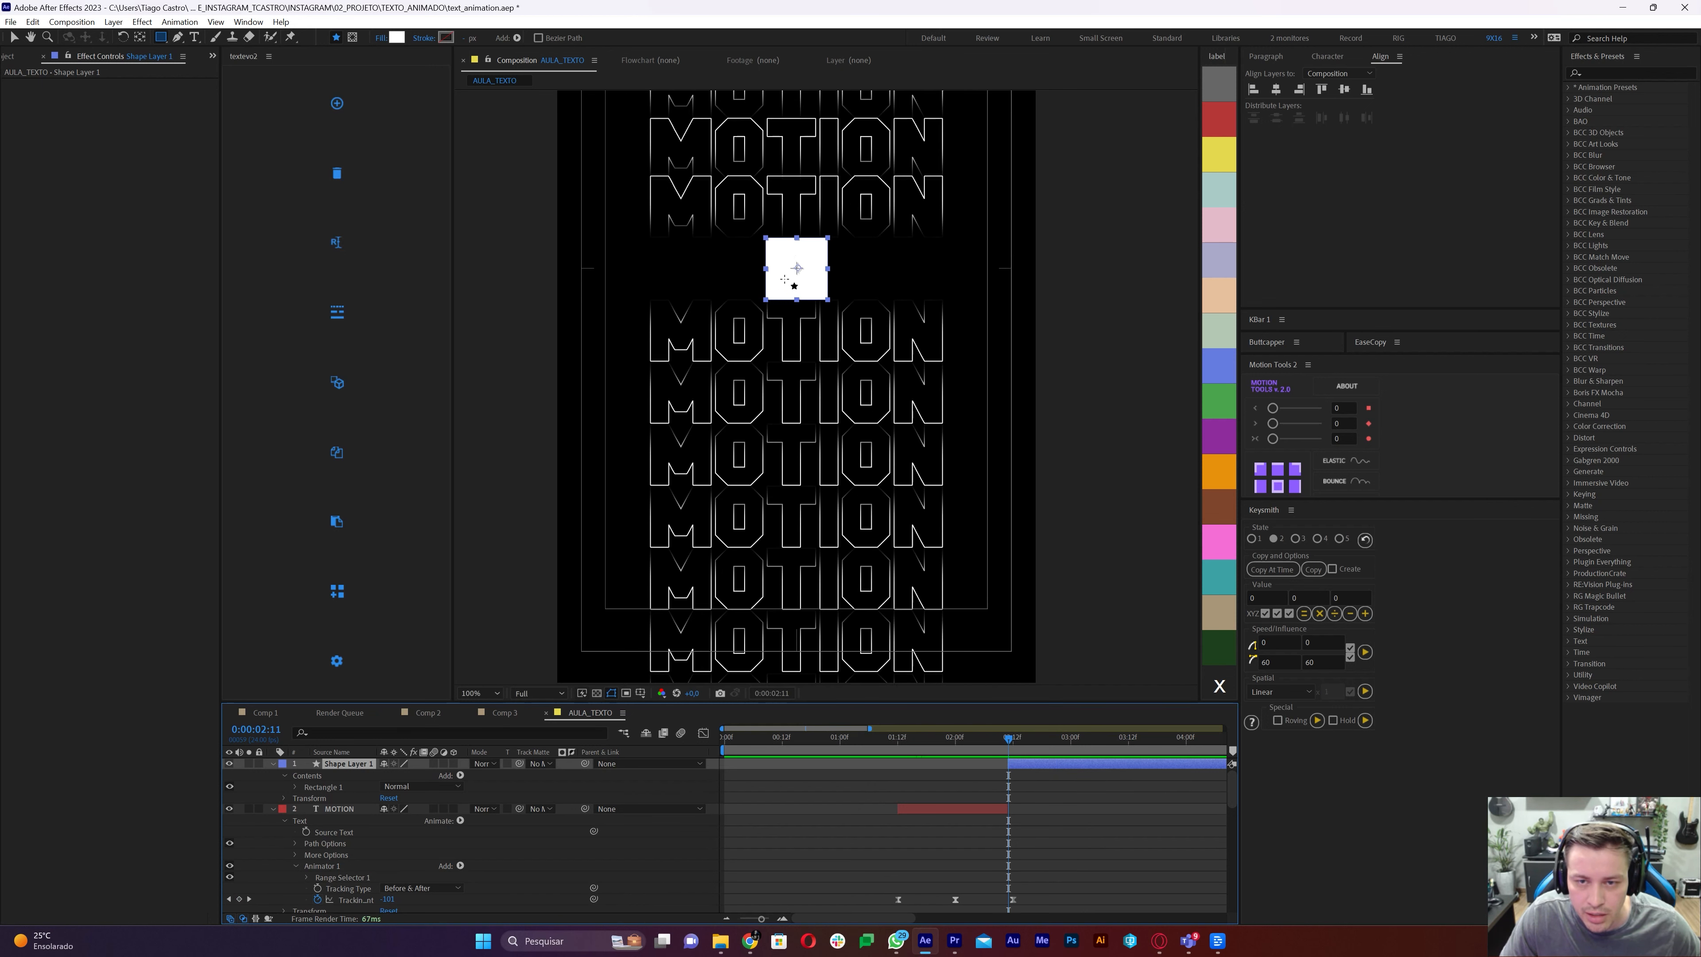
{"action": "left_click", "coordinate": [1278, 485]}
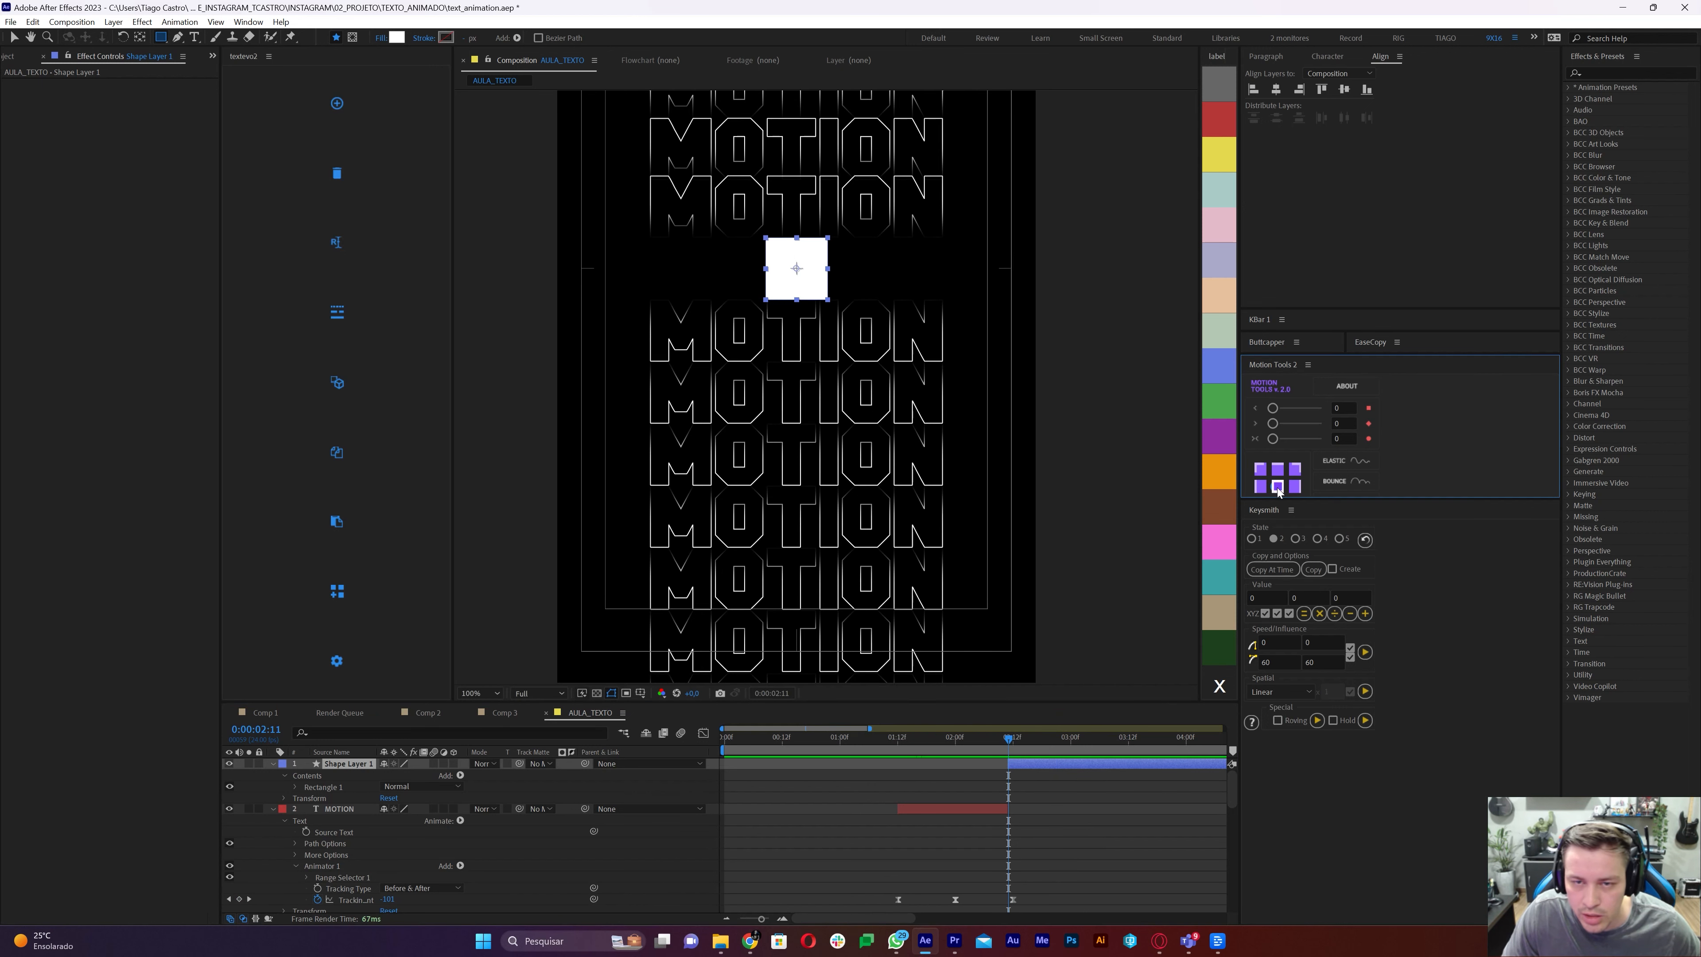
{"action": "left_click", "coordinate": [1025, 769]}
{"action": "left_click", "coordinate": [1027, 763]}
{"action": "key", "text": "r"}
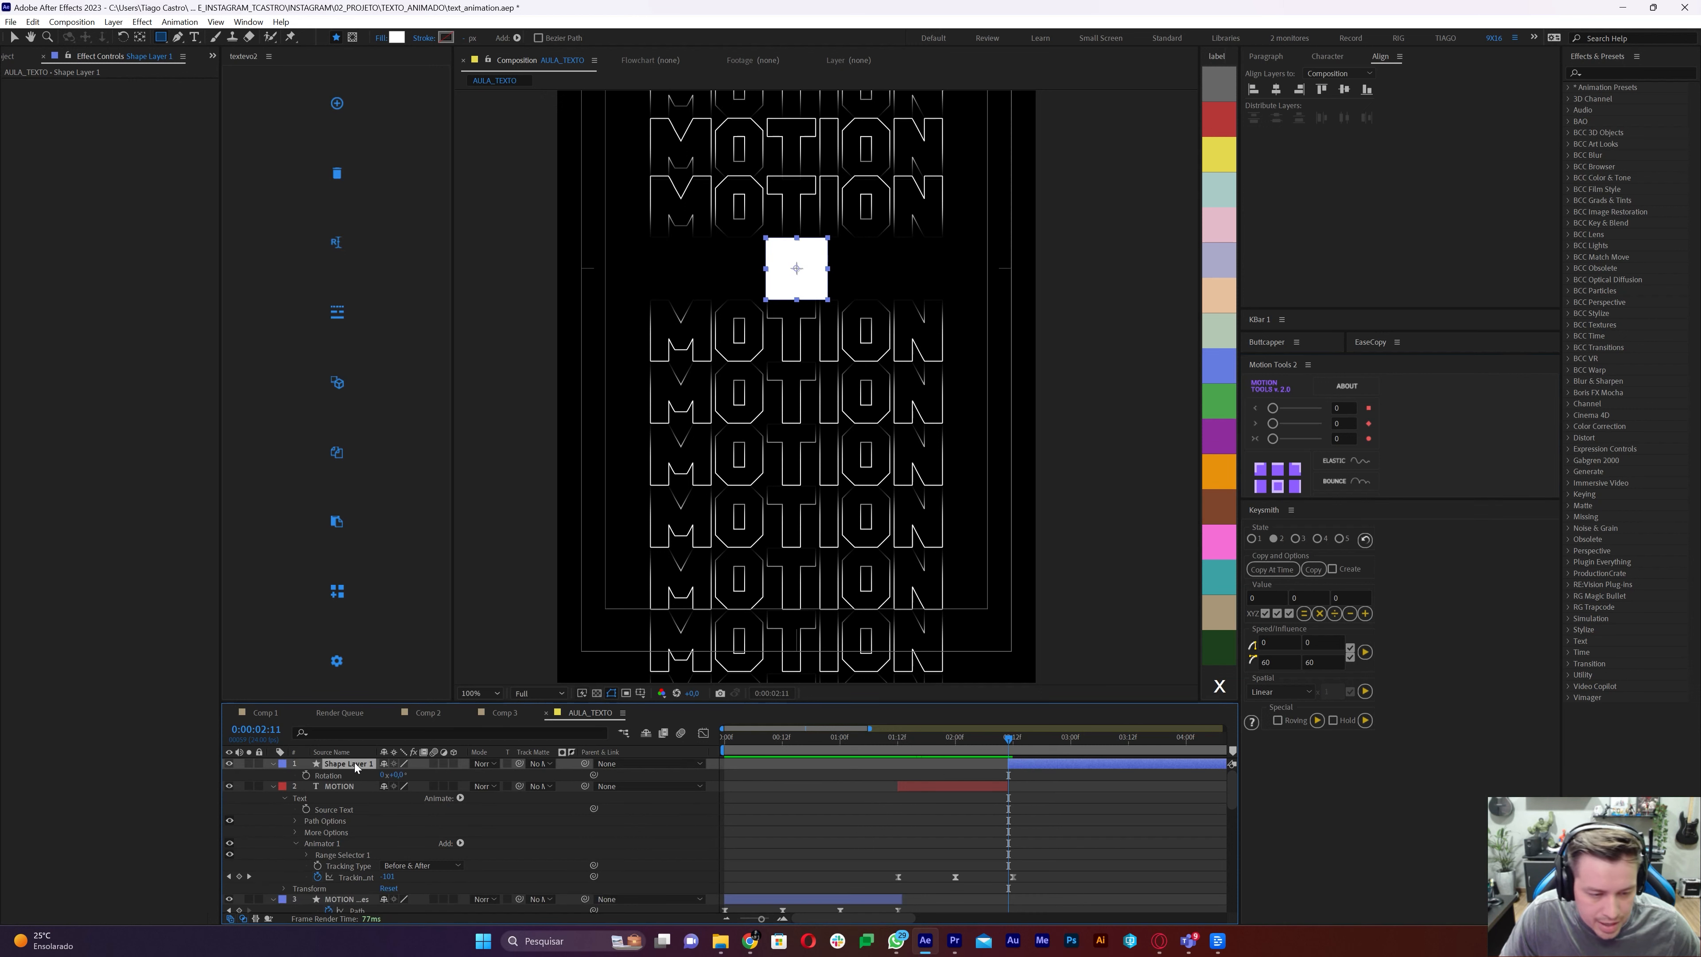
{"action": "left_click", "coordinate": [306, 776]}
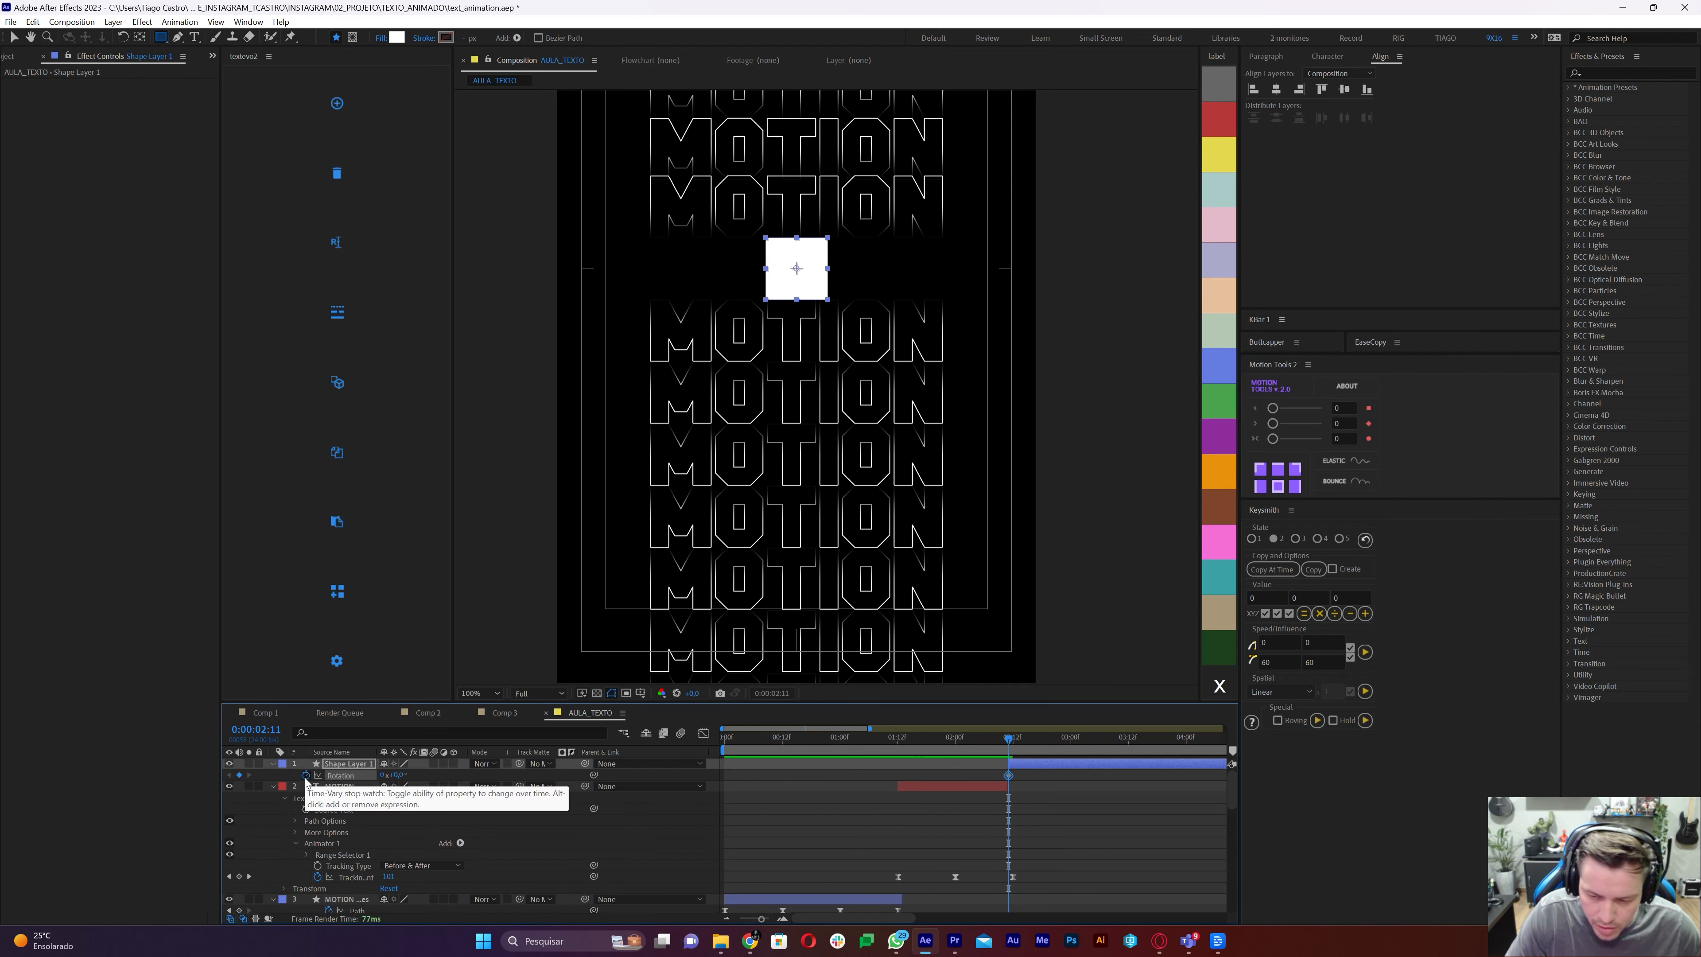
At 0:00:02:21, set the square's Rotation to 45° and apply Easy Ease to its Rotation keyframes
{"action": "key", "text": "space"}
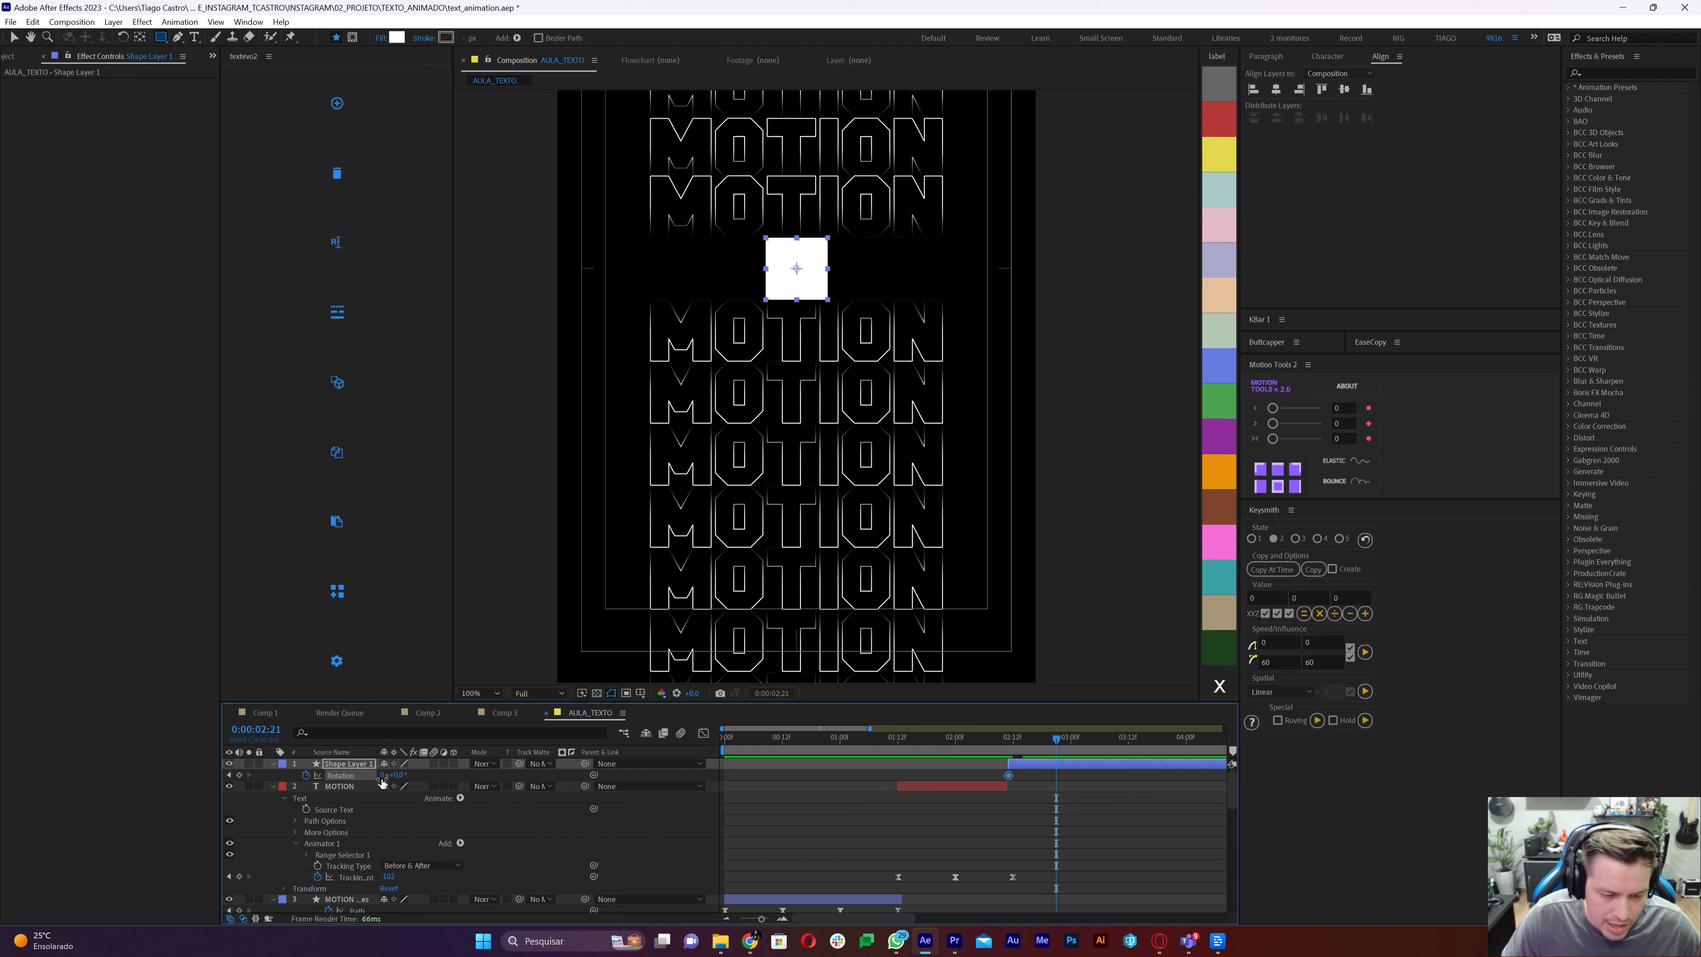
{"action": "left_click", "coordinate": [399, 775]}
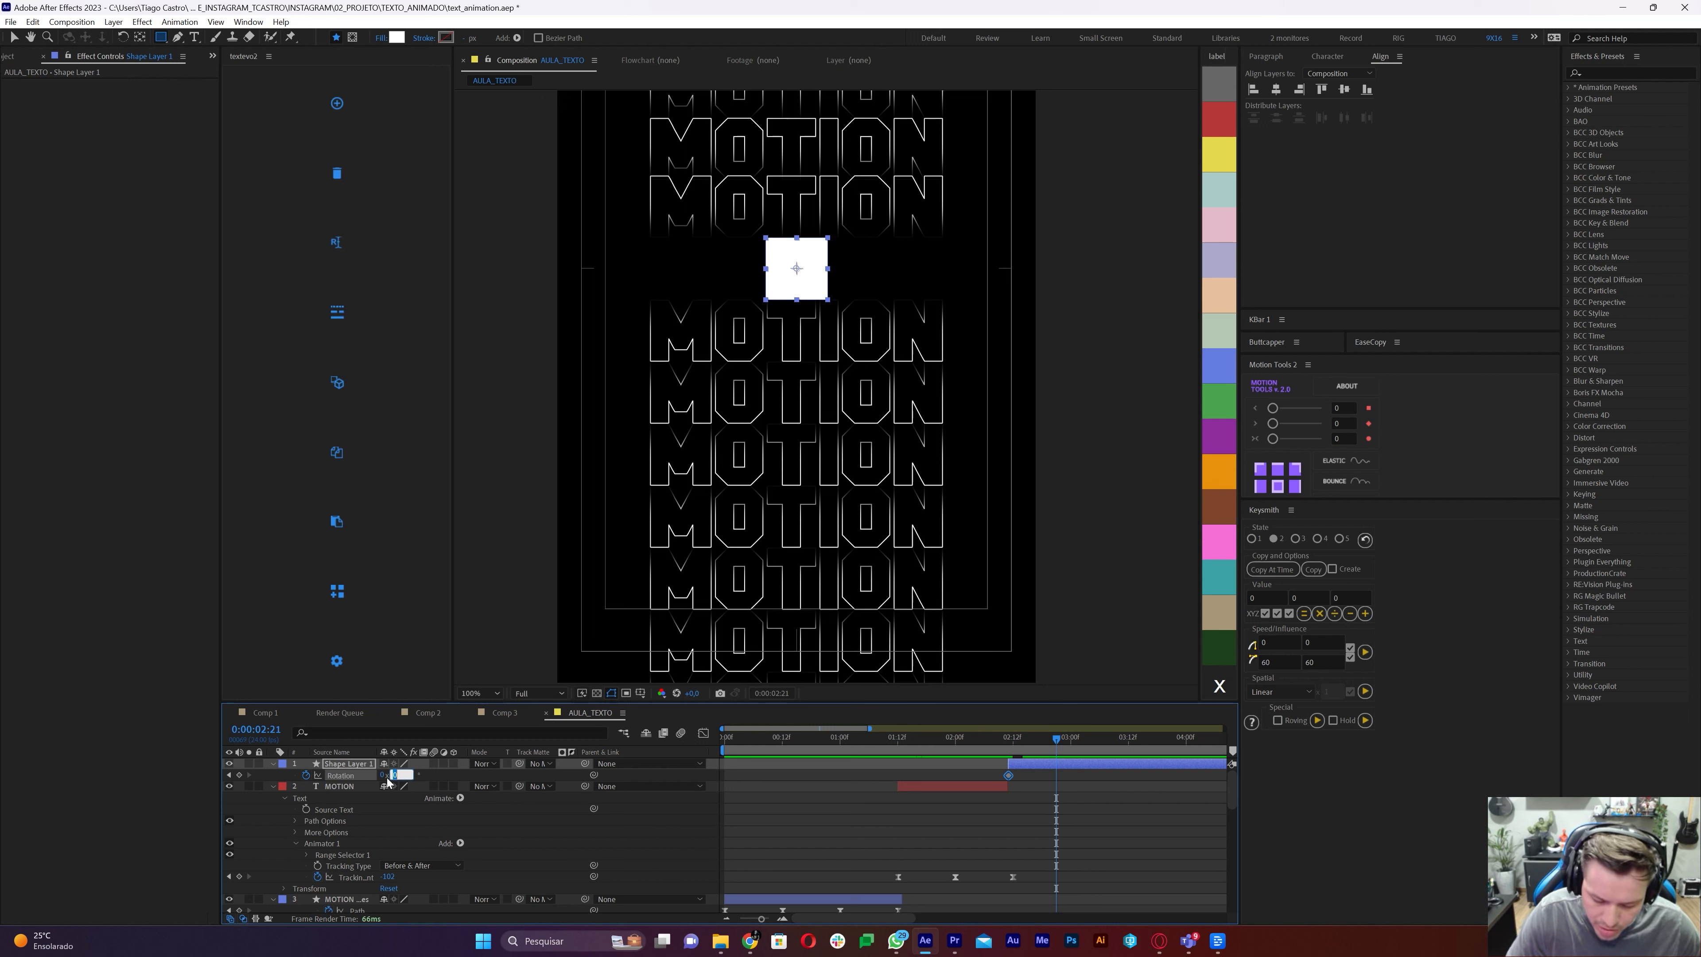
{"action": "type", "text": "45"}
{"action": "key", "text": "Return"}
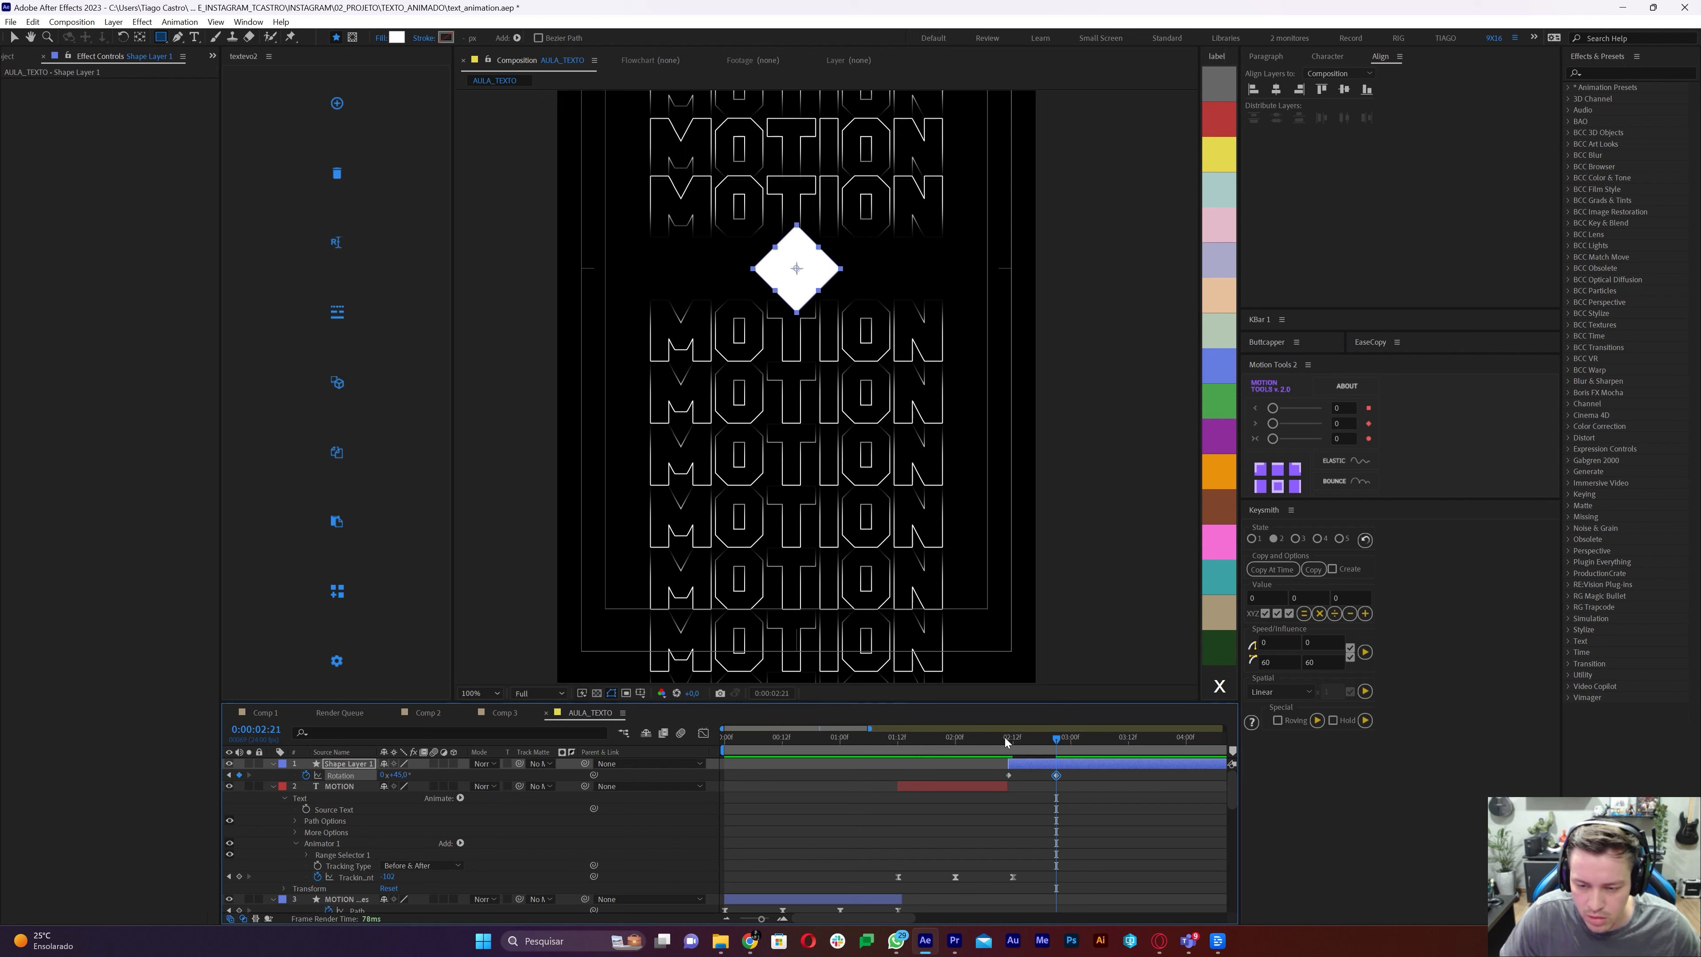
{"action": "mouse_move", "coordinate": [1005, 741]}
{"action": "left_mouse_down"}
{"action": "mouse_move", "coordinate": [1074, 751]}
{"action": "mouse_move", "coordinate": [986, 751]}
{"action": "mouse_move", "coordinate": [1008, 742]}
{"action": "left_mouse_up"}
{"action": "key", "text": "F9"}
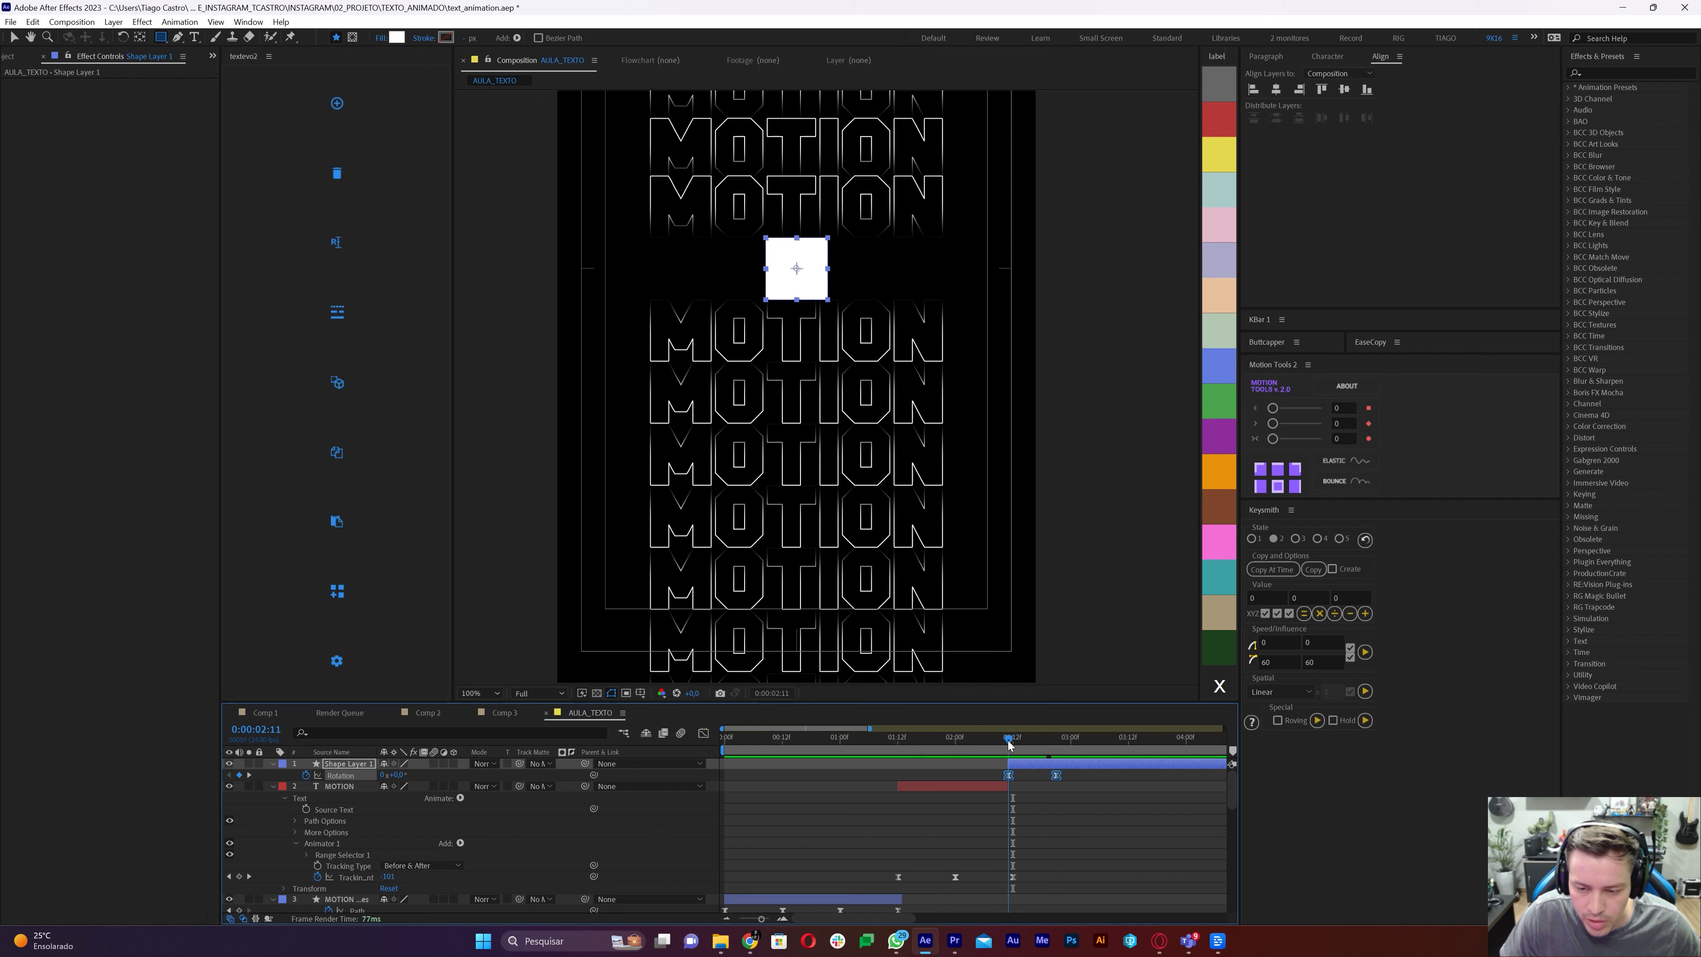
Keyframe the square's Scale at 100% at 0:00:02:11, and enlarge it at 0:00:03:07 until it covers the whole frame
{"action": "key", "text": "s"}
{"action": "left_click", "coordinate": [306, 775]}
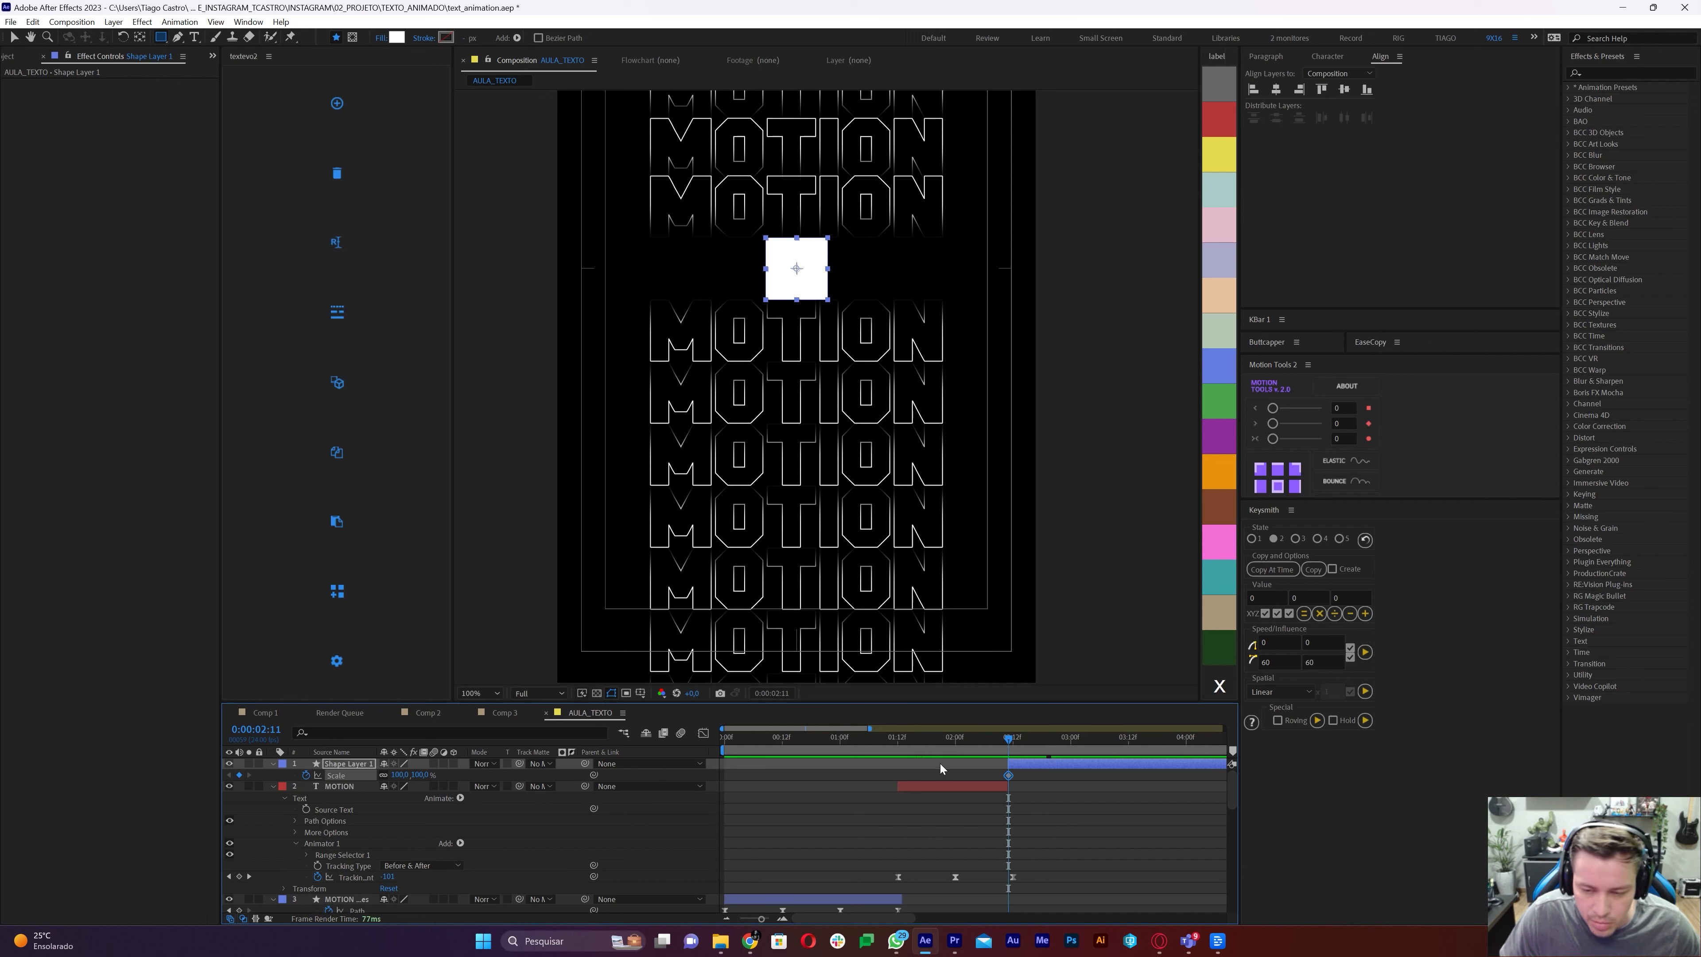
{"action": "key", "text": "space"}
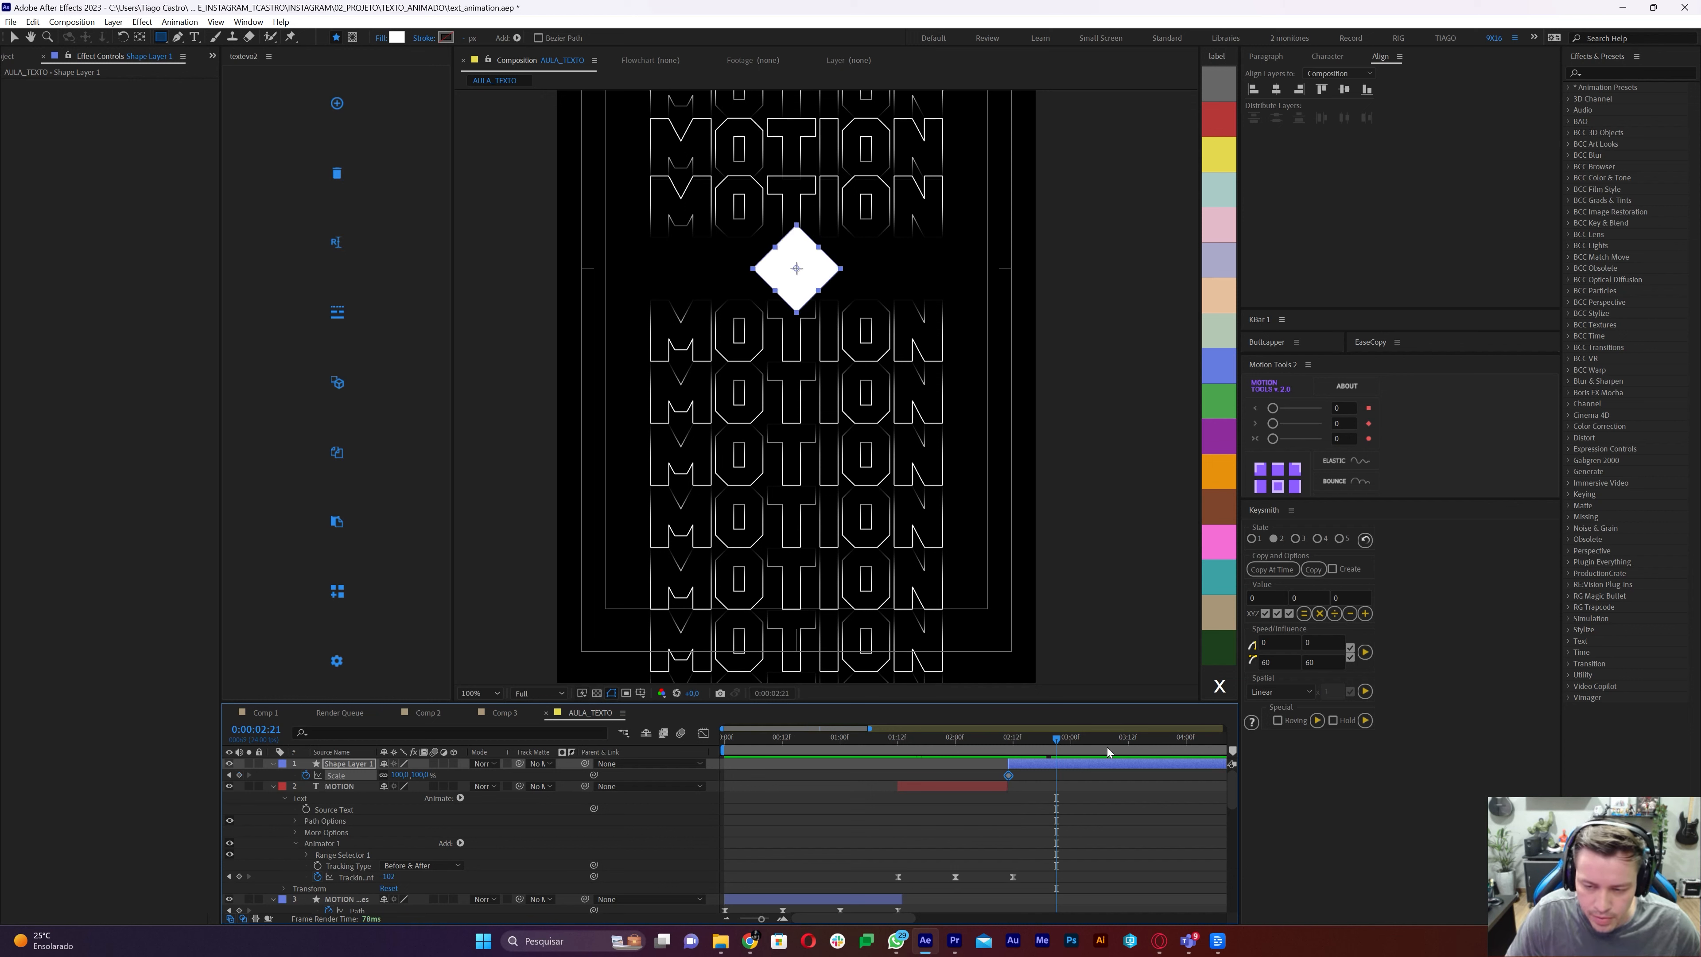
{"action": "left_click", "coordinate": [1107, 747]}
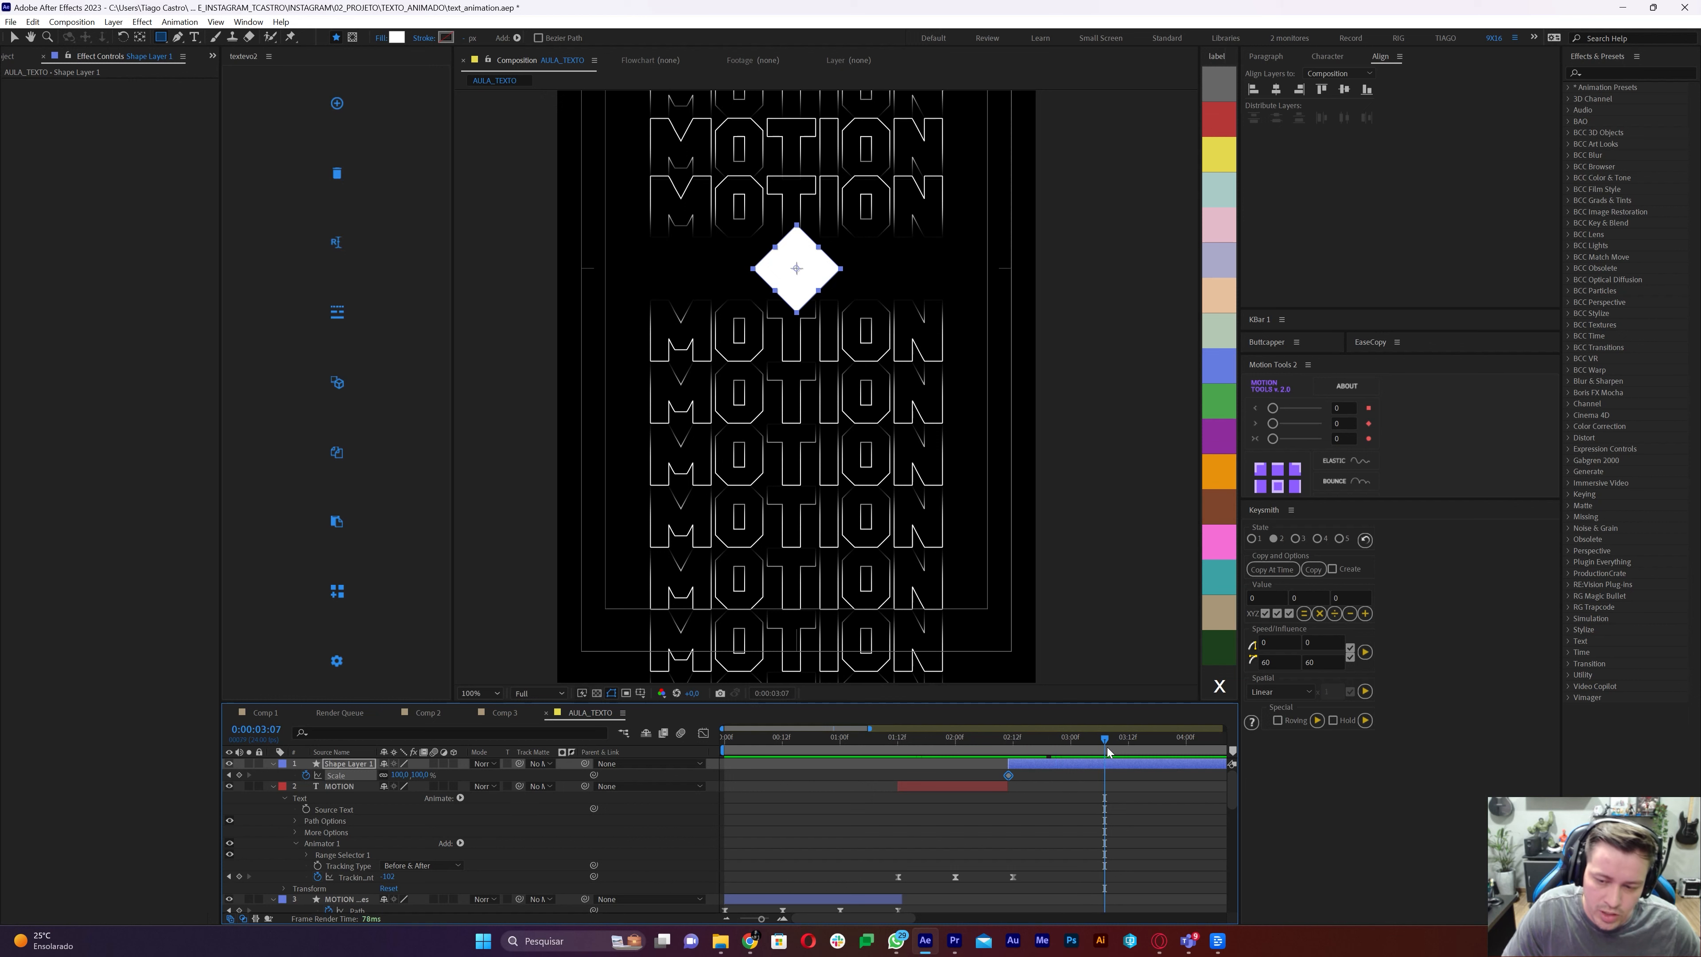
{"action": "left_click_drag", "start_coordinate": [412, 778], "coordinate": [804, 779]}
{"action": "left_click_drag", "start_coordinate": [943, 732], "coordinate": [1057, 677]}
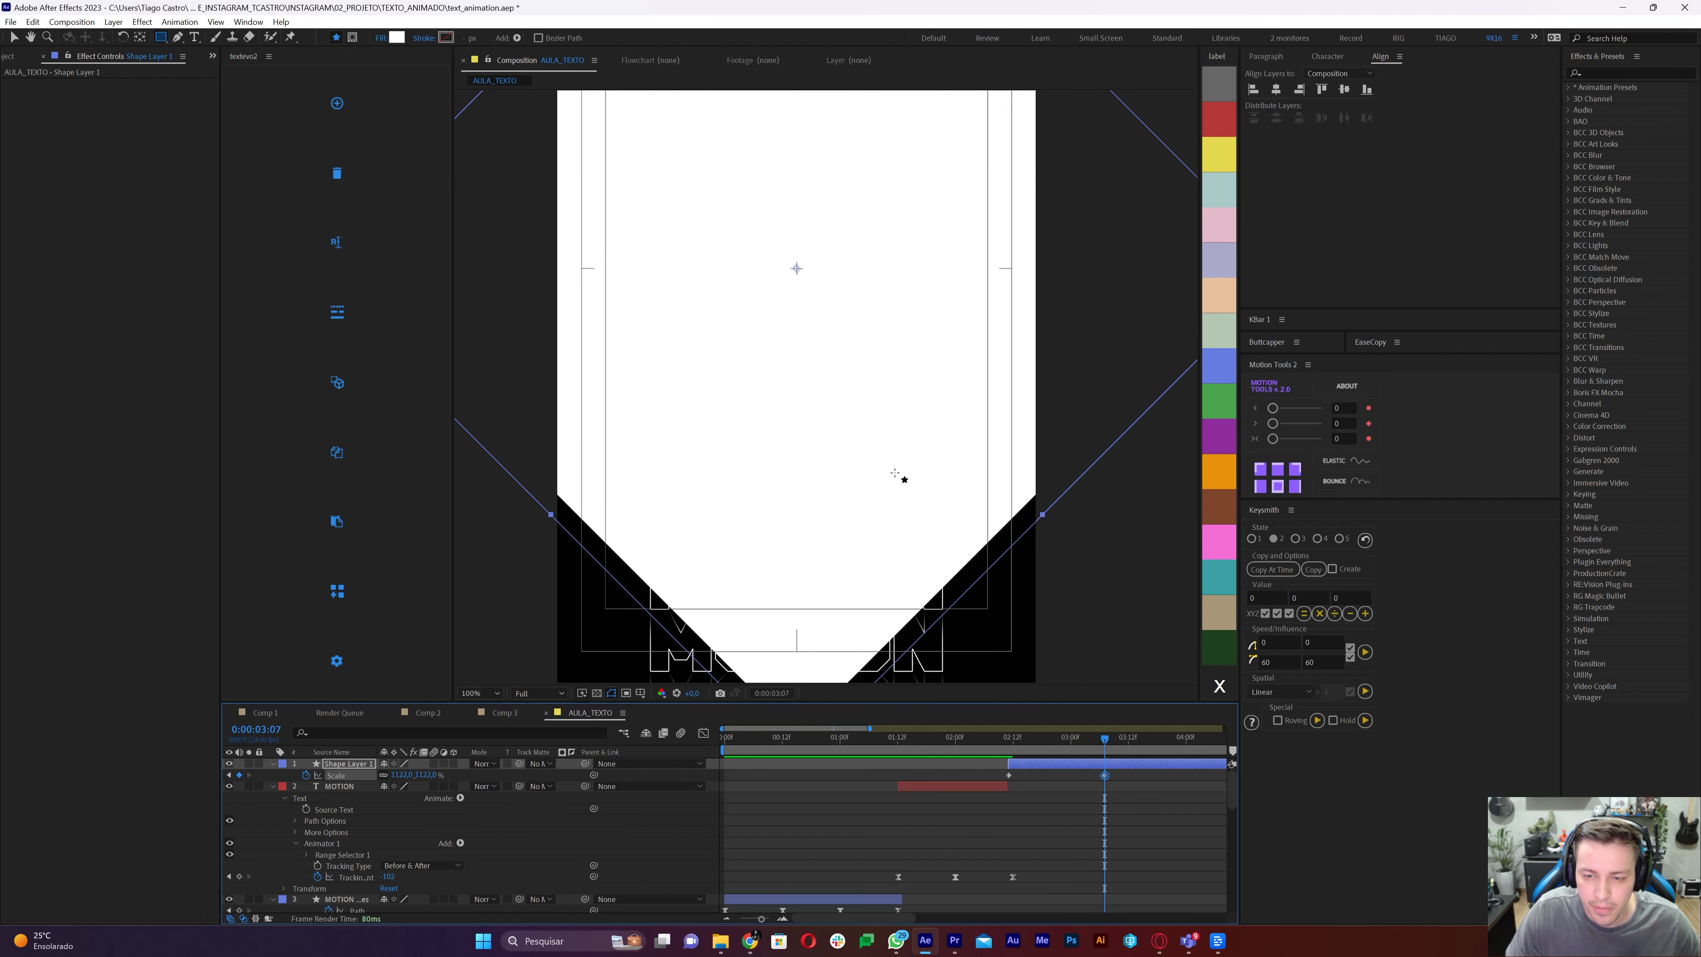
{"action": "scroll", "coordinate": [904, 478], "scroll_direction": "down", "scroll_amount": 2}
{"action": "left_click_drag", "start_coordinate": [430, 776], "coordinate": [502, 776]}
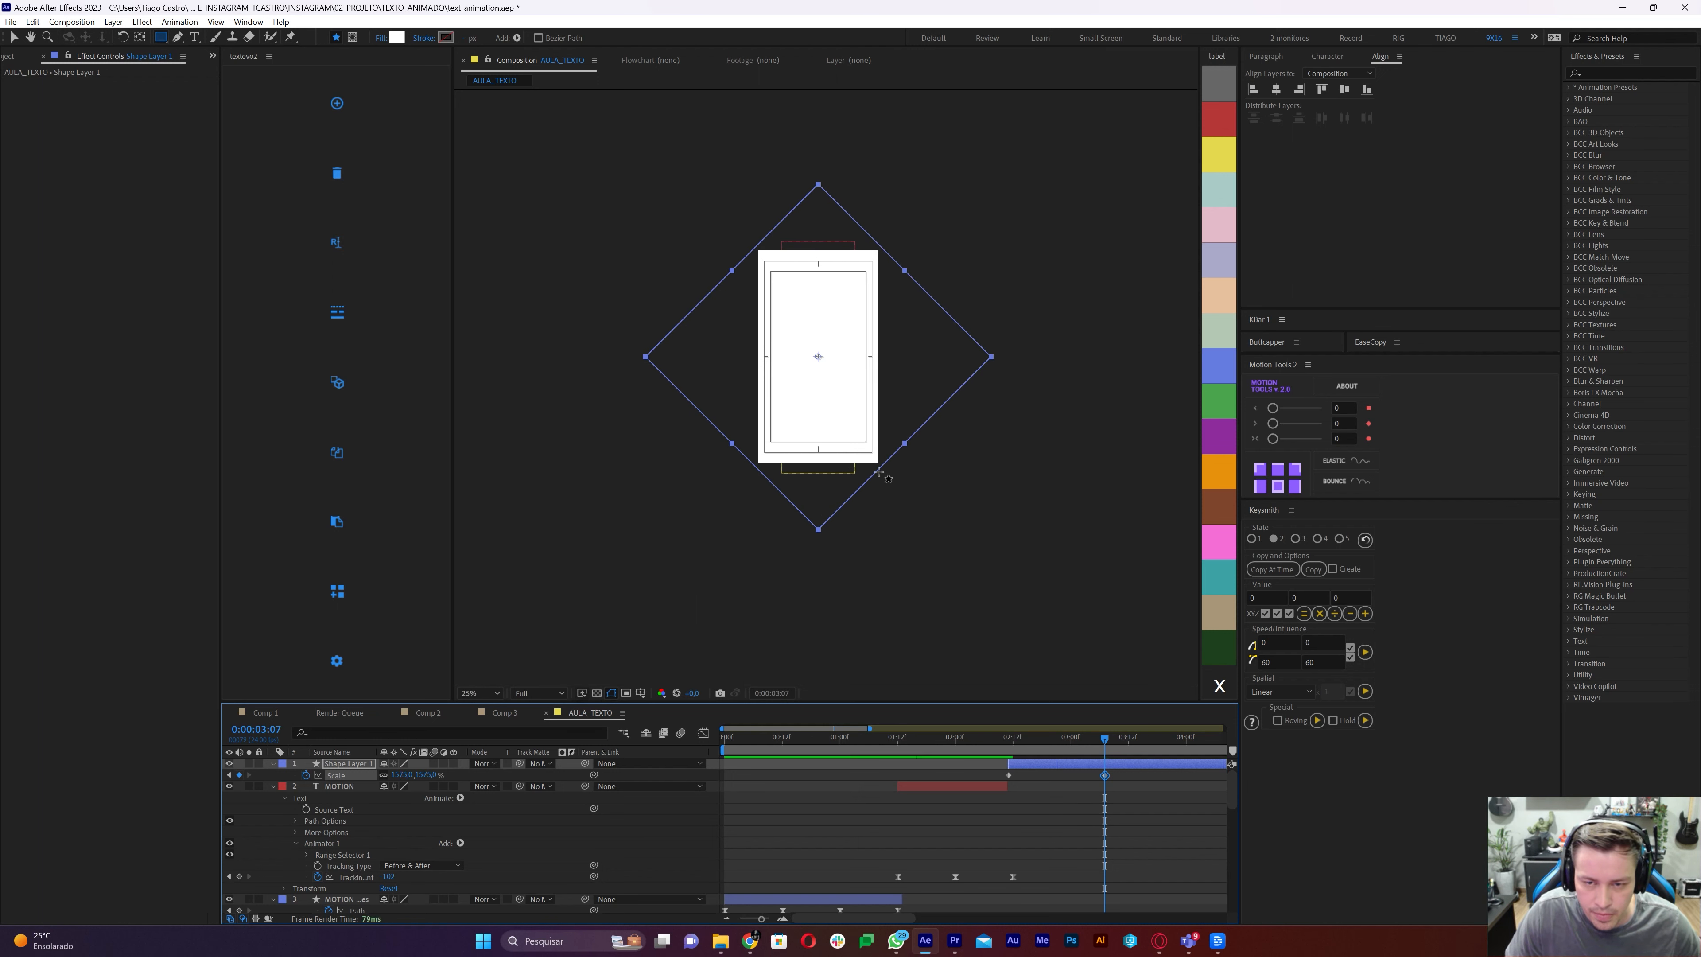
Apply Easy Ease to both Scale keyframes of the square and scrub through the transition
{"action": "scroll", "coordinate": [827, 386], "scroll_direction": "up", "scroll_amount": 2}
{"action": "left_click", "coordinate": [1037, 740]}
{"action": "left_click_drag", "start_coordinate": [1055, 748], "coordinate": [1111, 752]}
{"action": "left_click_drag", "start_coordinate": [989, 771], "coordinate": [1140, 781]}
{"action": "key", "text": "F9"}
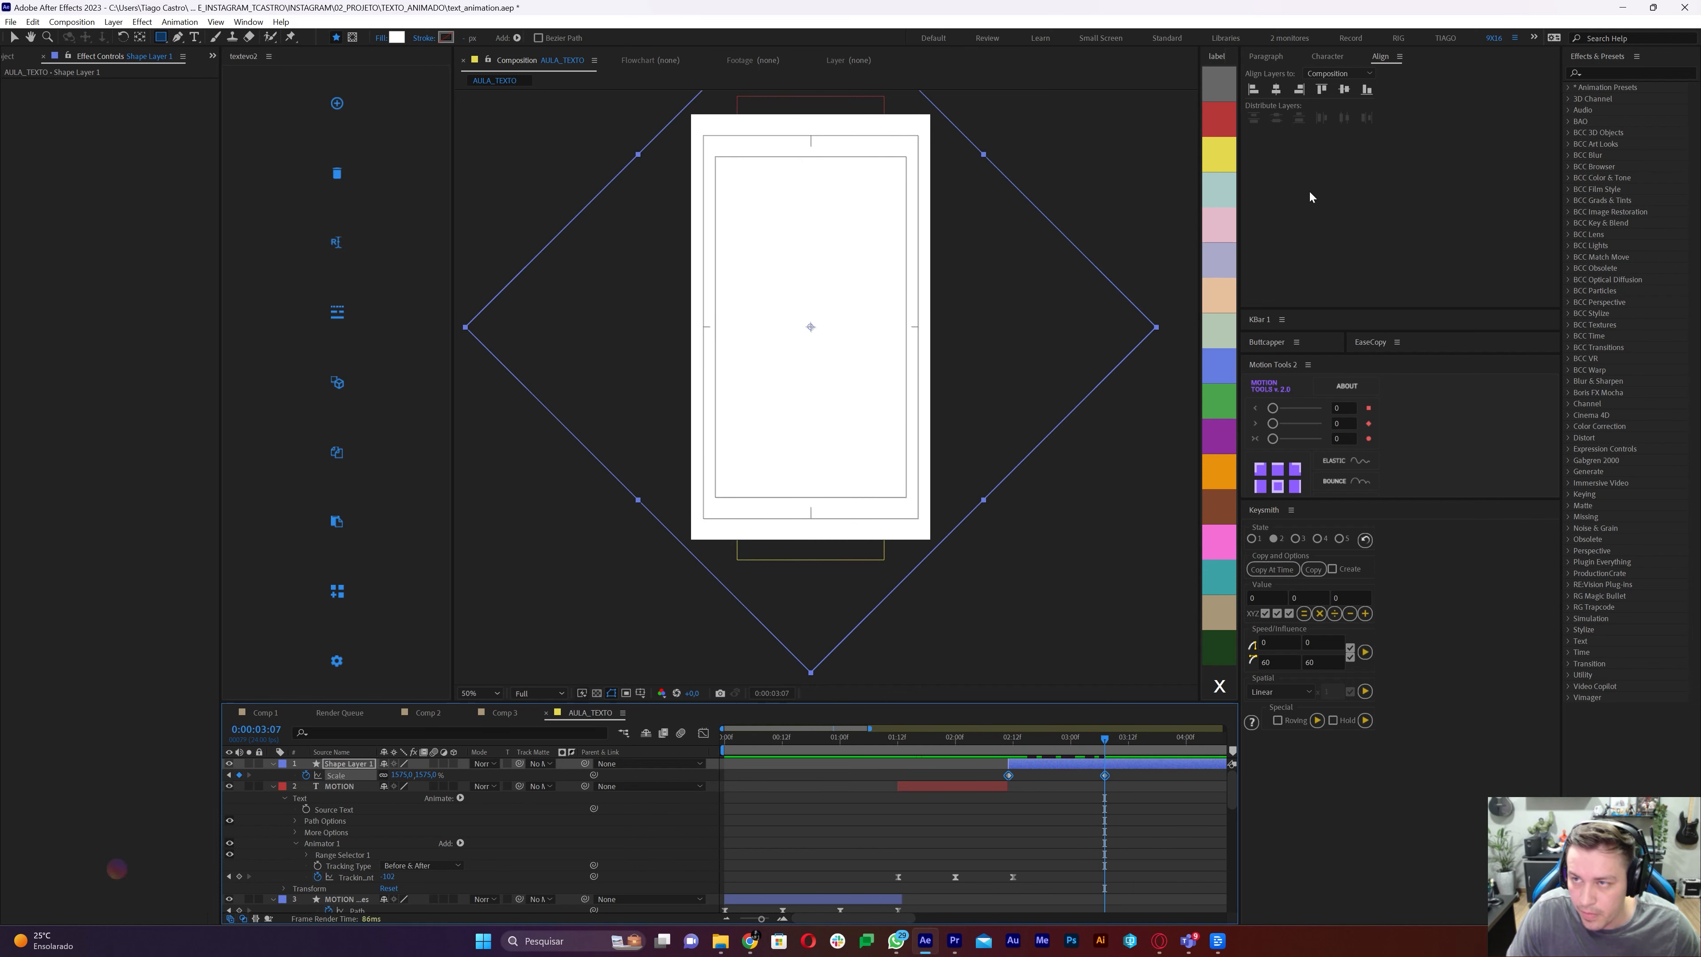
{"action": "mouse_move", "coordinate": [989, 740]}
{"action": "left_mouse_down"}
{"action": "mouse_move", "coordinate": [891, 738]}
{"action": "mouse_move", "coordinate": [1001, 752]}
{"action": "left_mouse_up"}
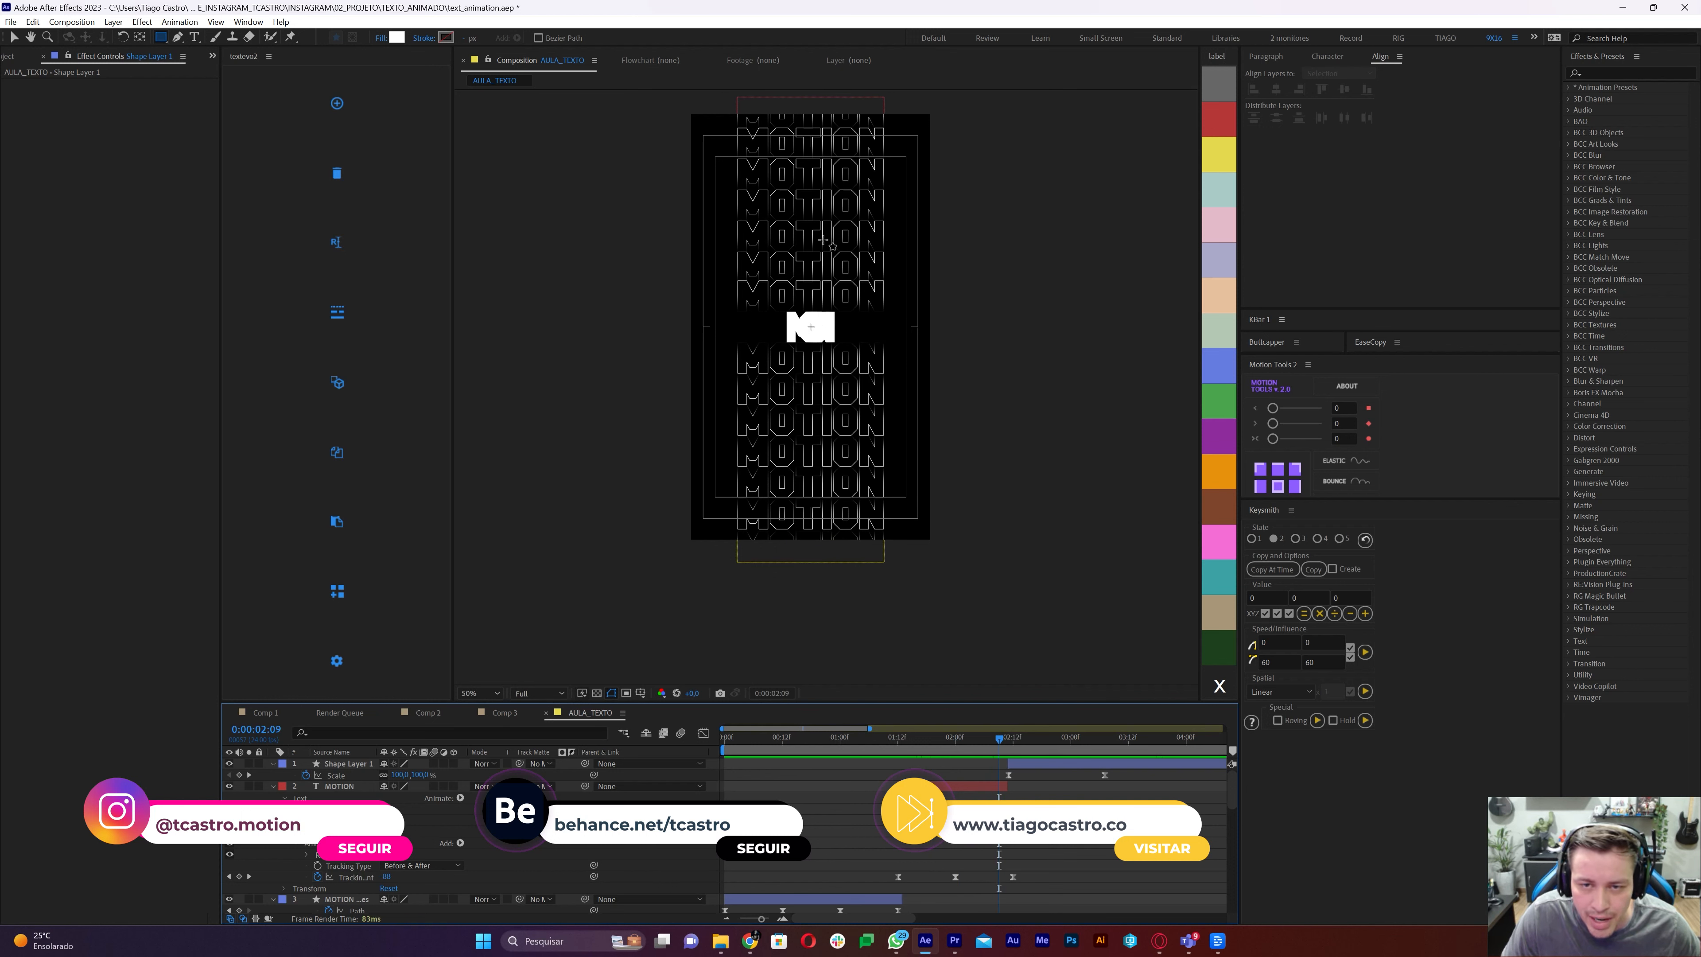
Collapse the properties of all layers and add a null object above the MOTION 8 layer
{"action": "left_click", "coordinate": [993, 739]}
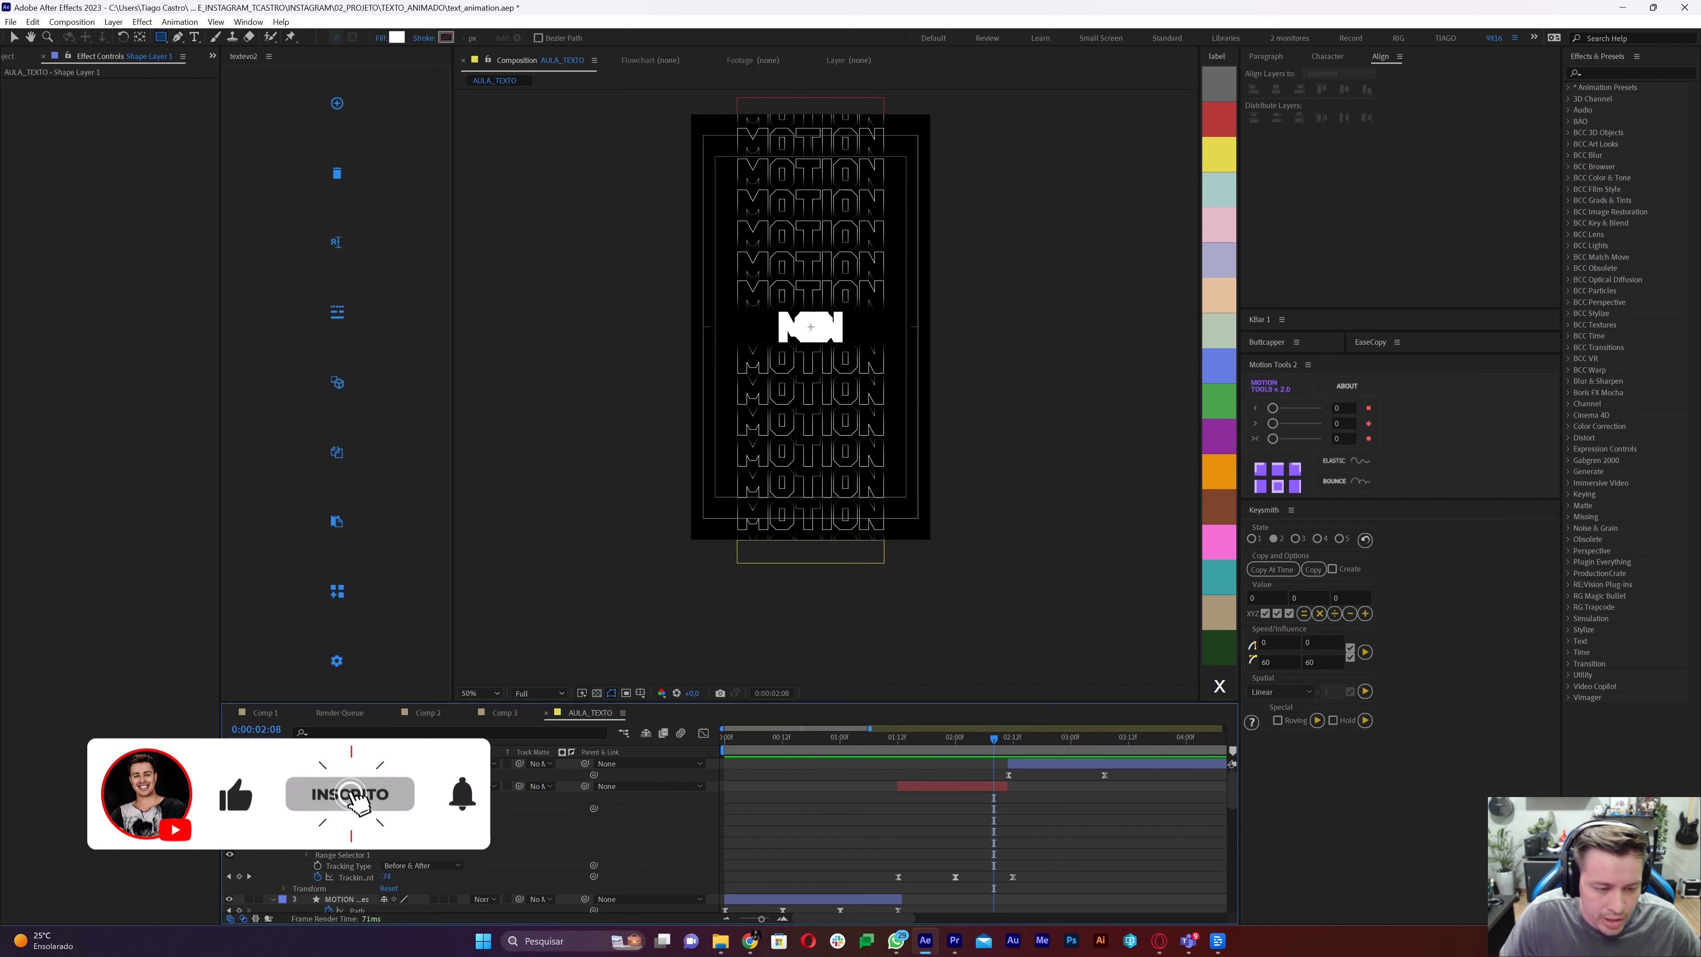
{"action": "key", "text": "ctrl+a"}
{"action": "key", "text": "u"}
{"action": "left_click", "coordinate": [848, 817]}
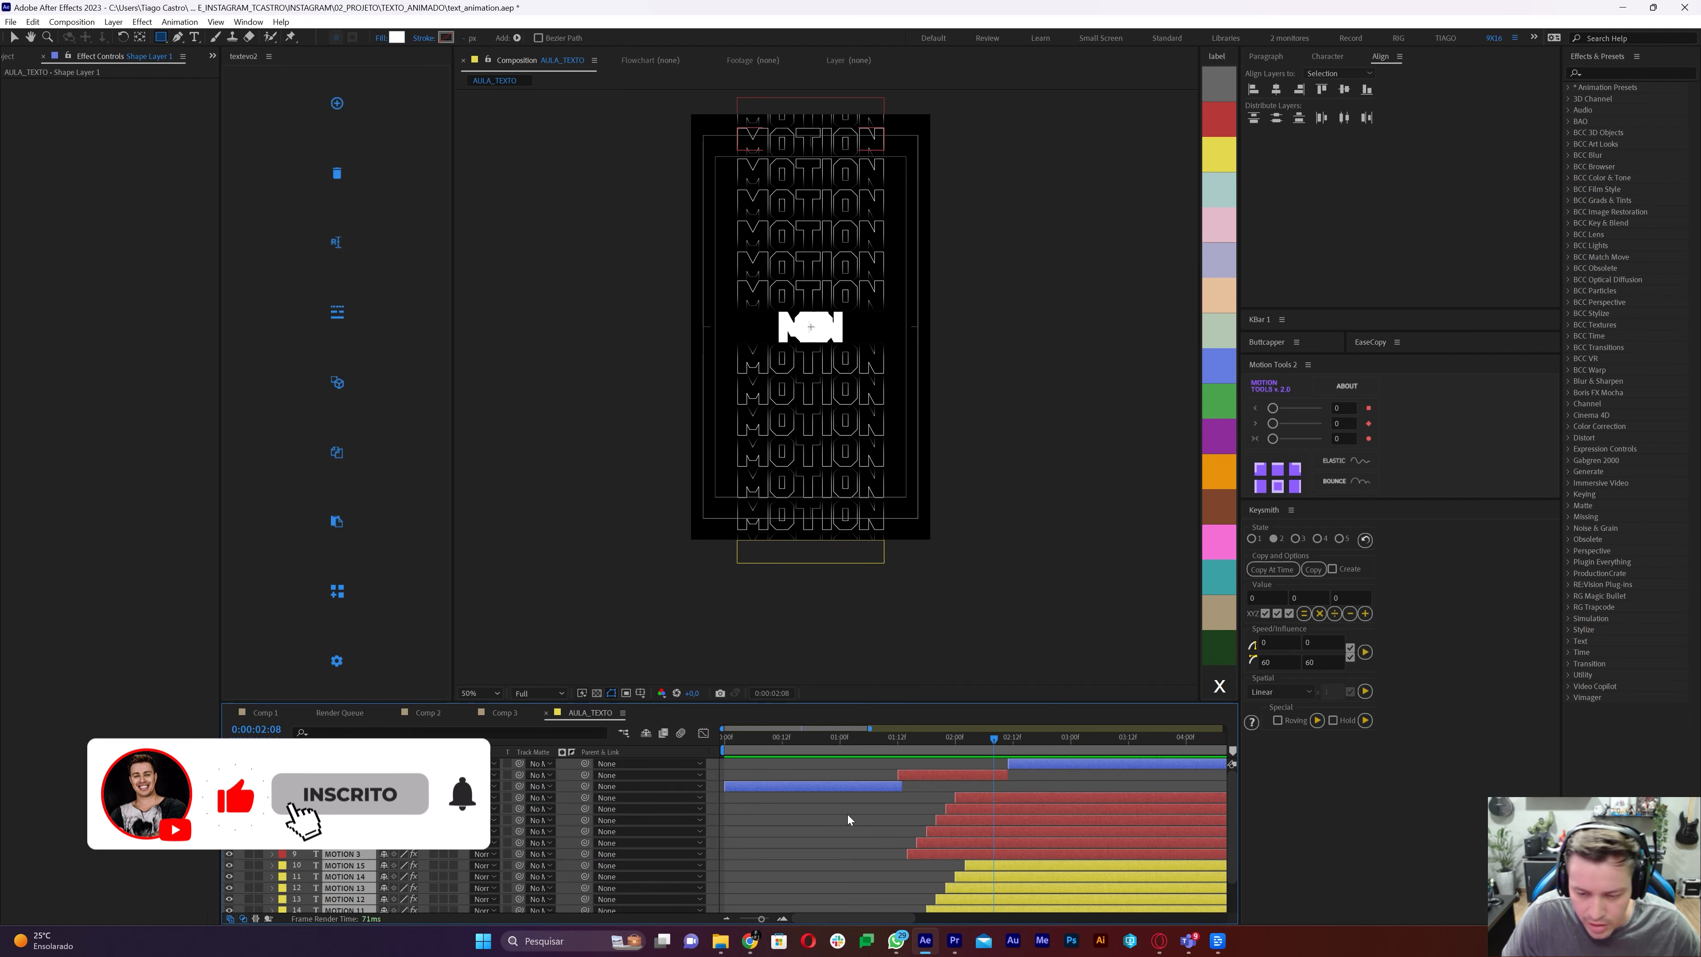
{"action": "left_click", "coordinate": [977, 800]}
{"action": "left_click", "coordinate": [113, 22]}
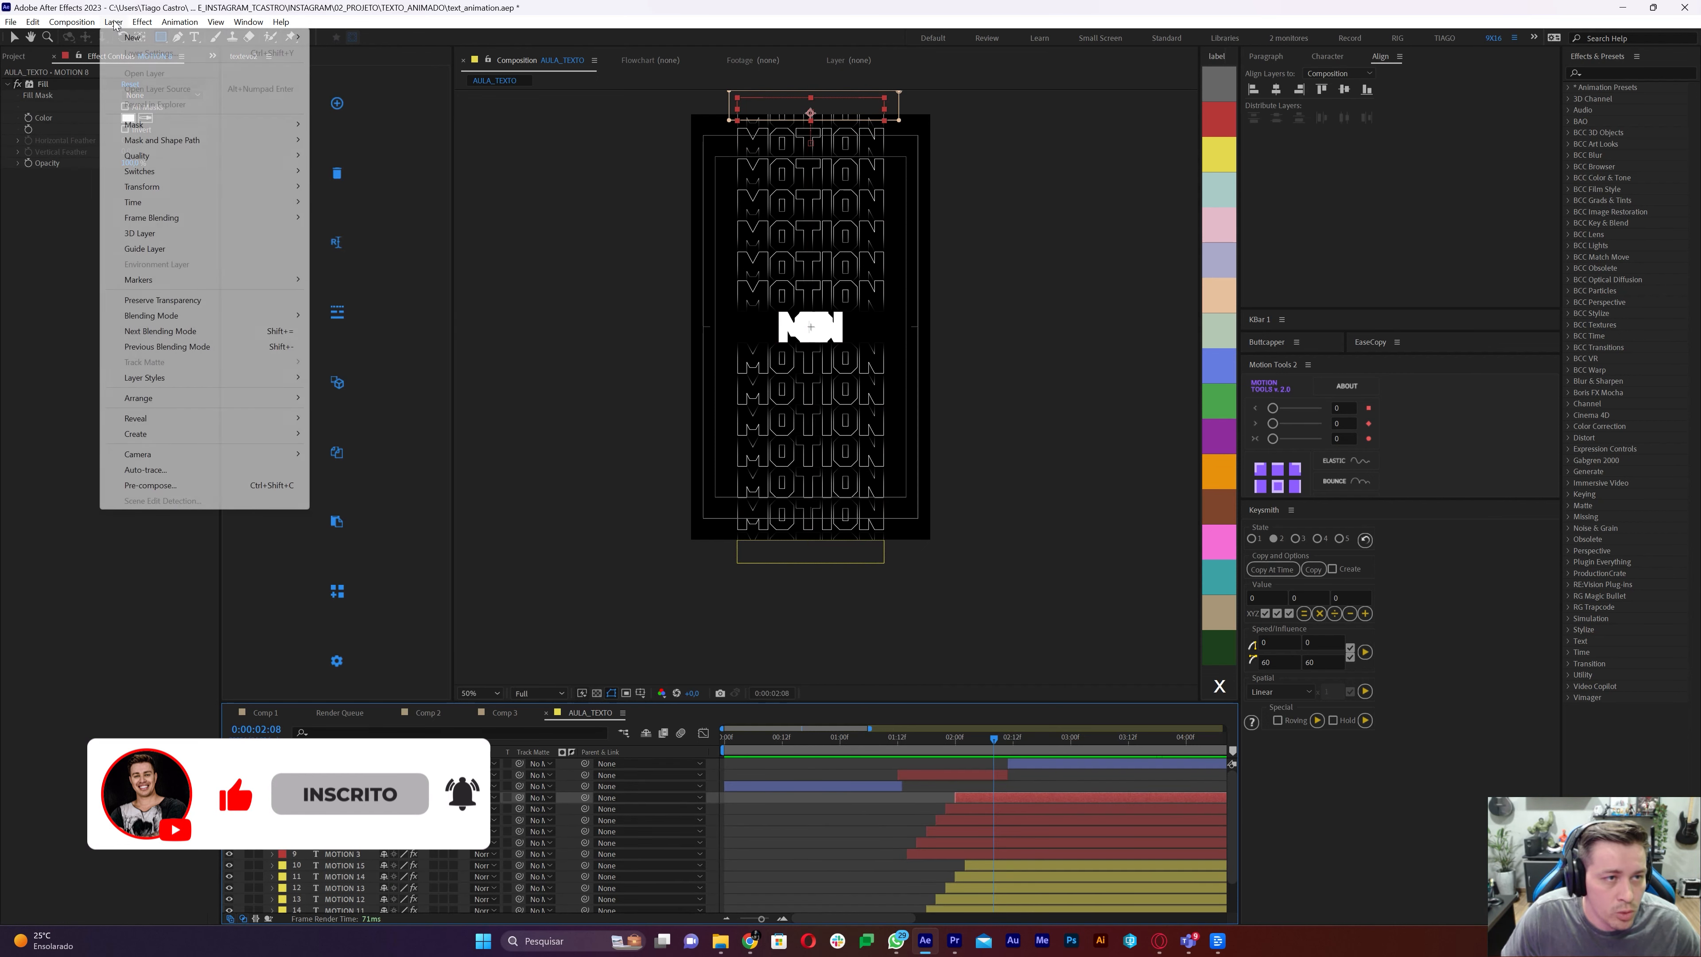
{"action": "mouse_move", "coordinate": [148, 42]}
{"action": "left_click", "coordinate": [393, 105]}
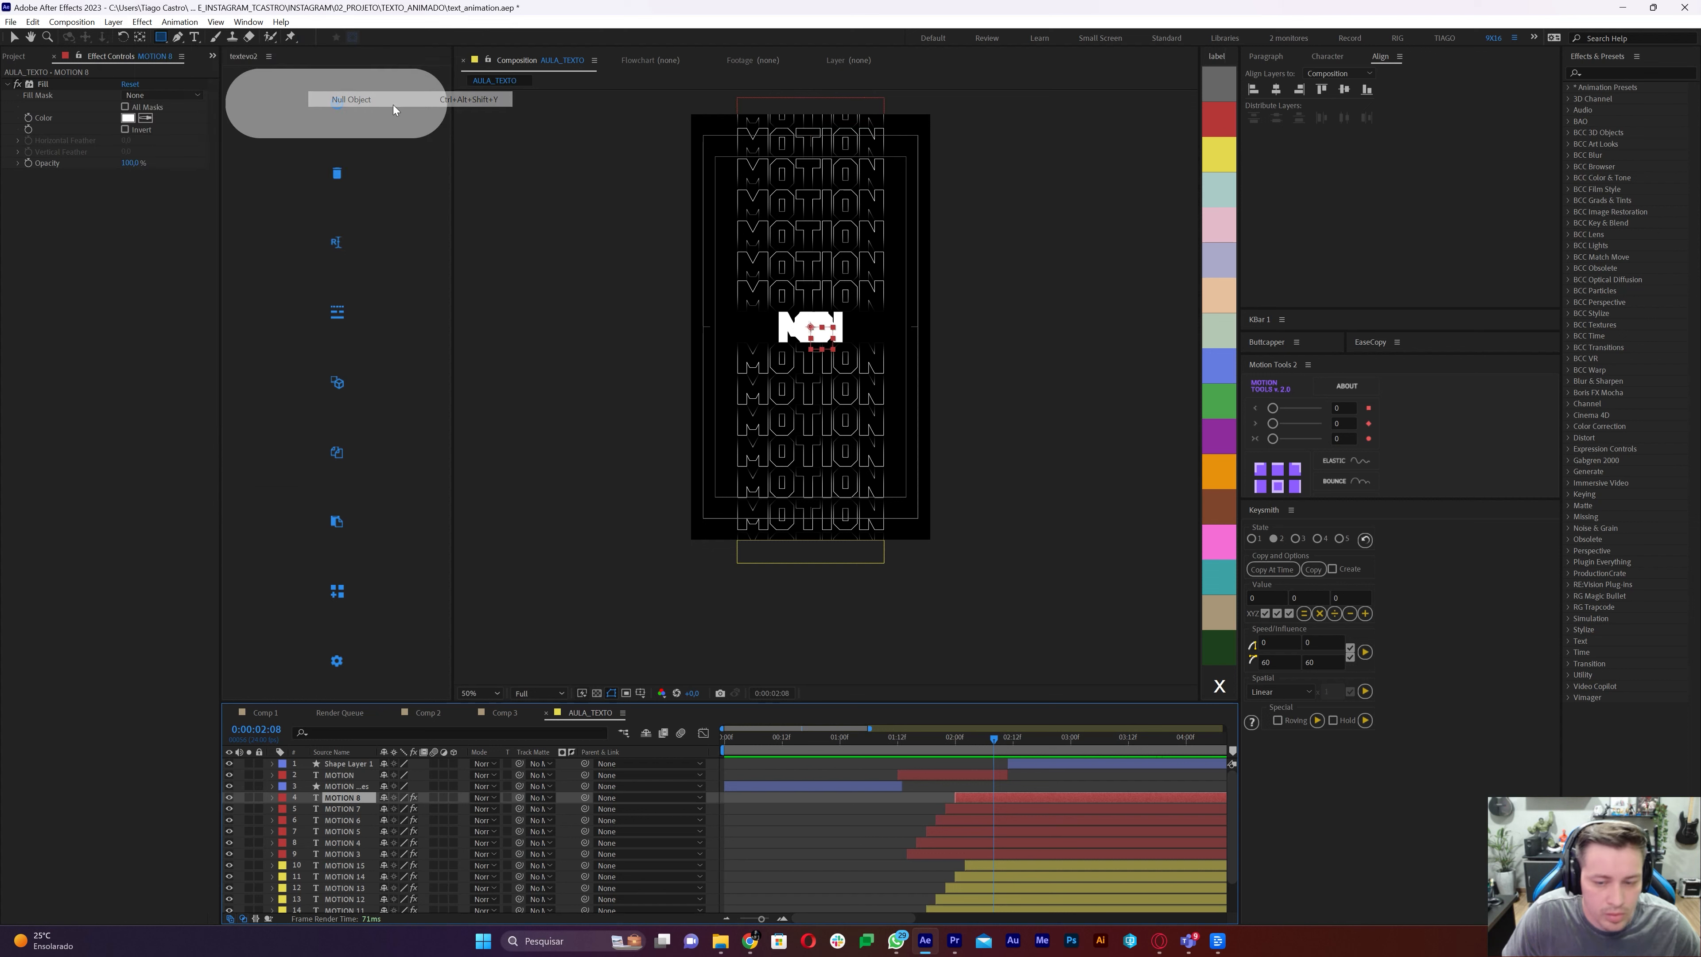
Parent the upper outline layers MOTION 3 through MOTION 8 to the new null
{"action": "left_click", "coordinate": [945, 862]}
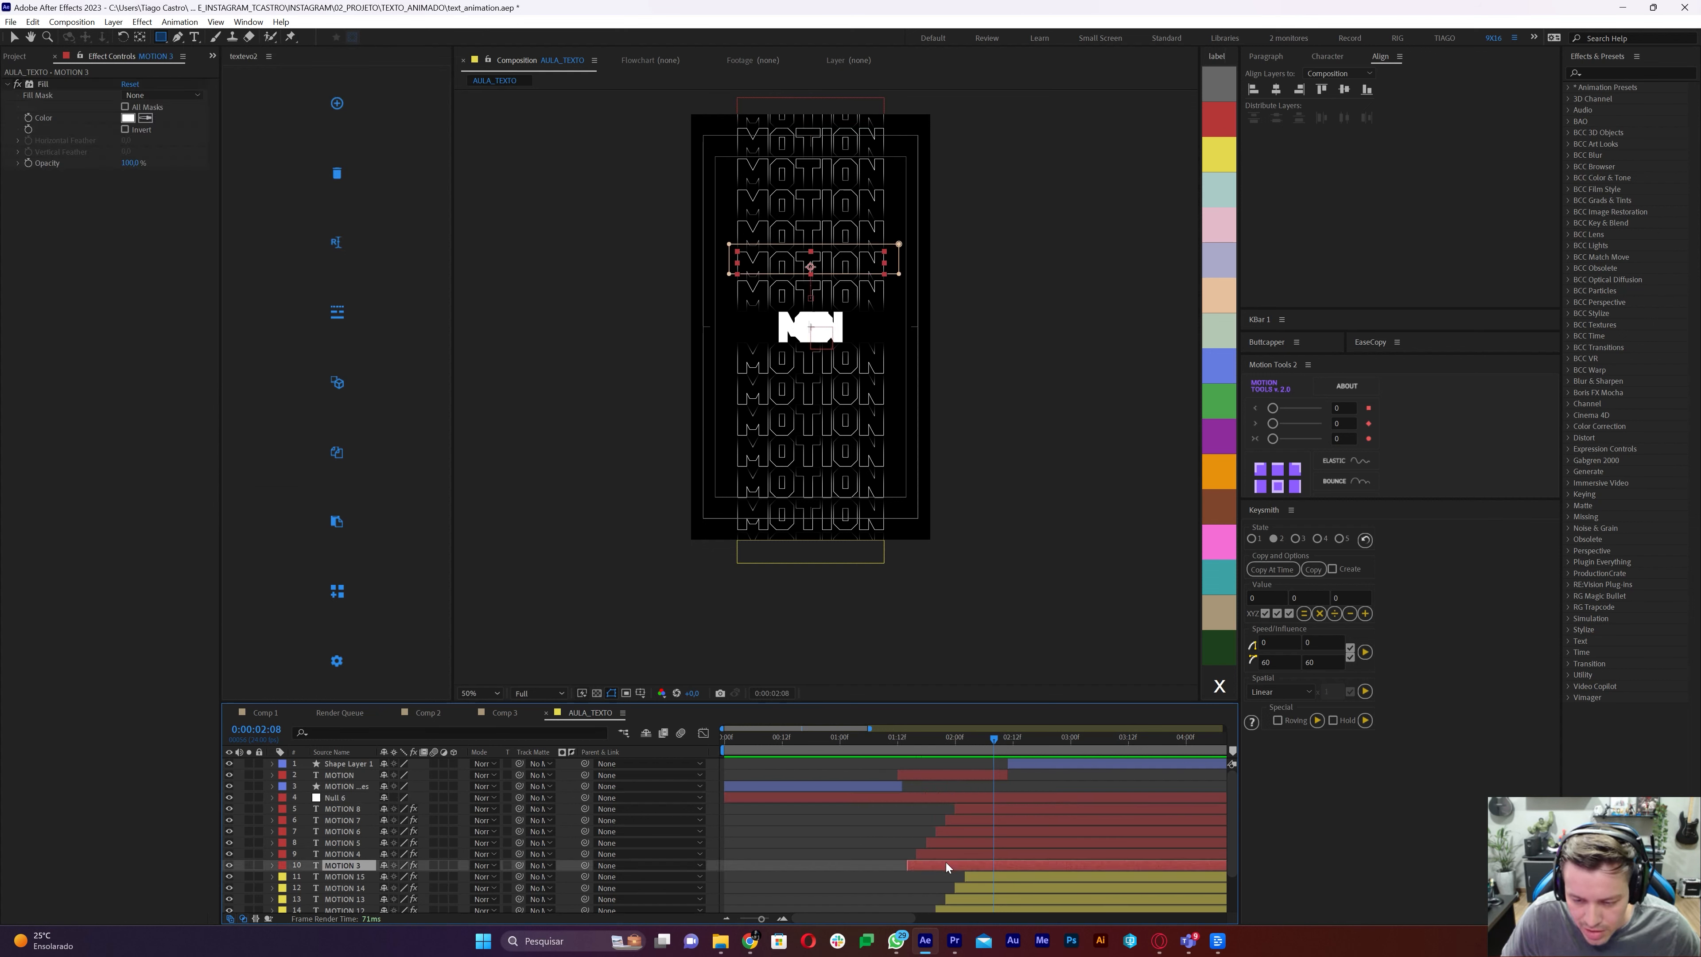
{"action": "left_click", "coordinate": [978, 808], "text": "shift"}
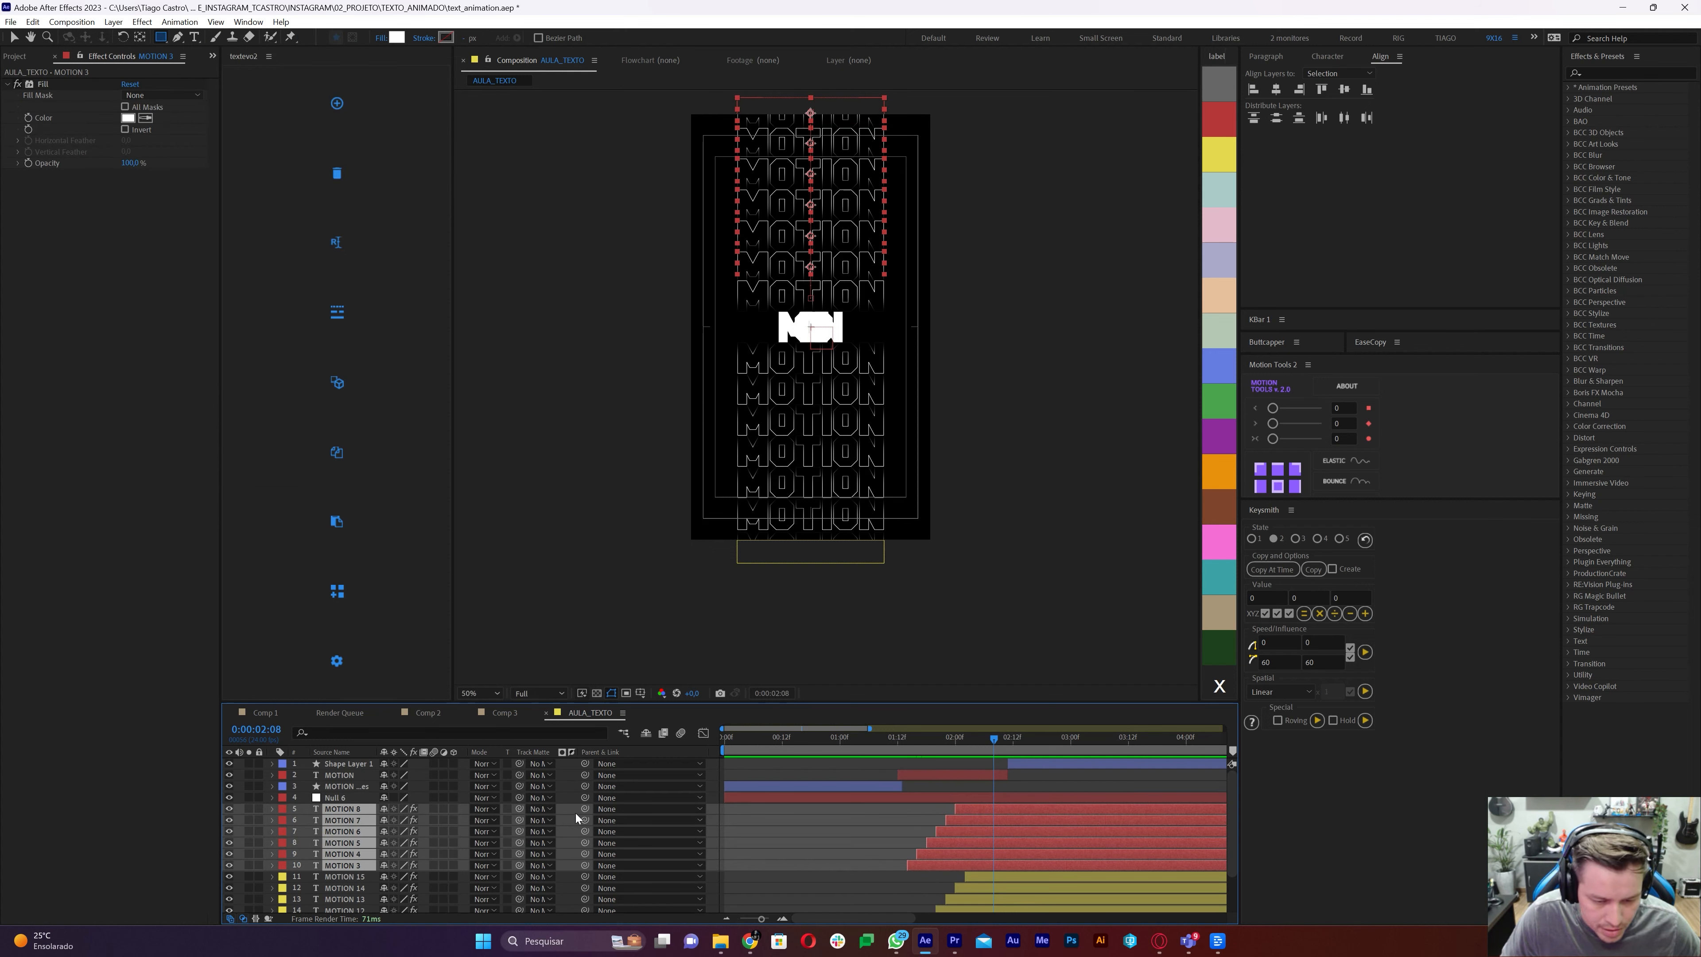
{"action": "left_click_drag", "start_coordinate": [585, 820], "coordinate": [338, 797]}
Set a starting Position keyframe on the Null 6 layer at 0:00:01:14
{"action": "left_click", "coordinate": [940, 797]}
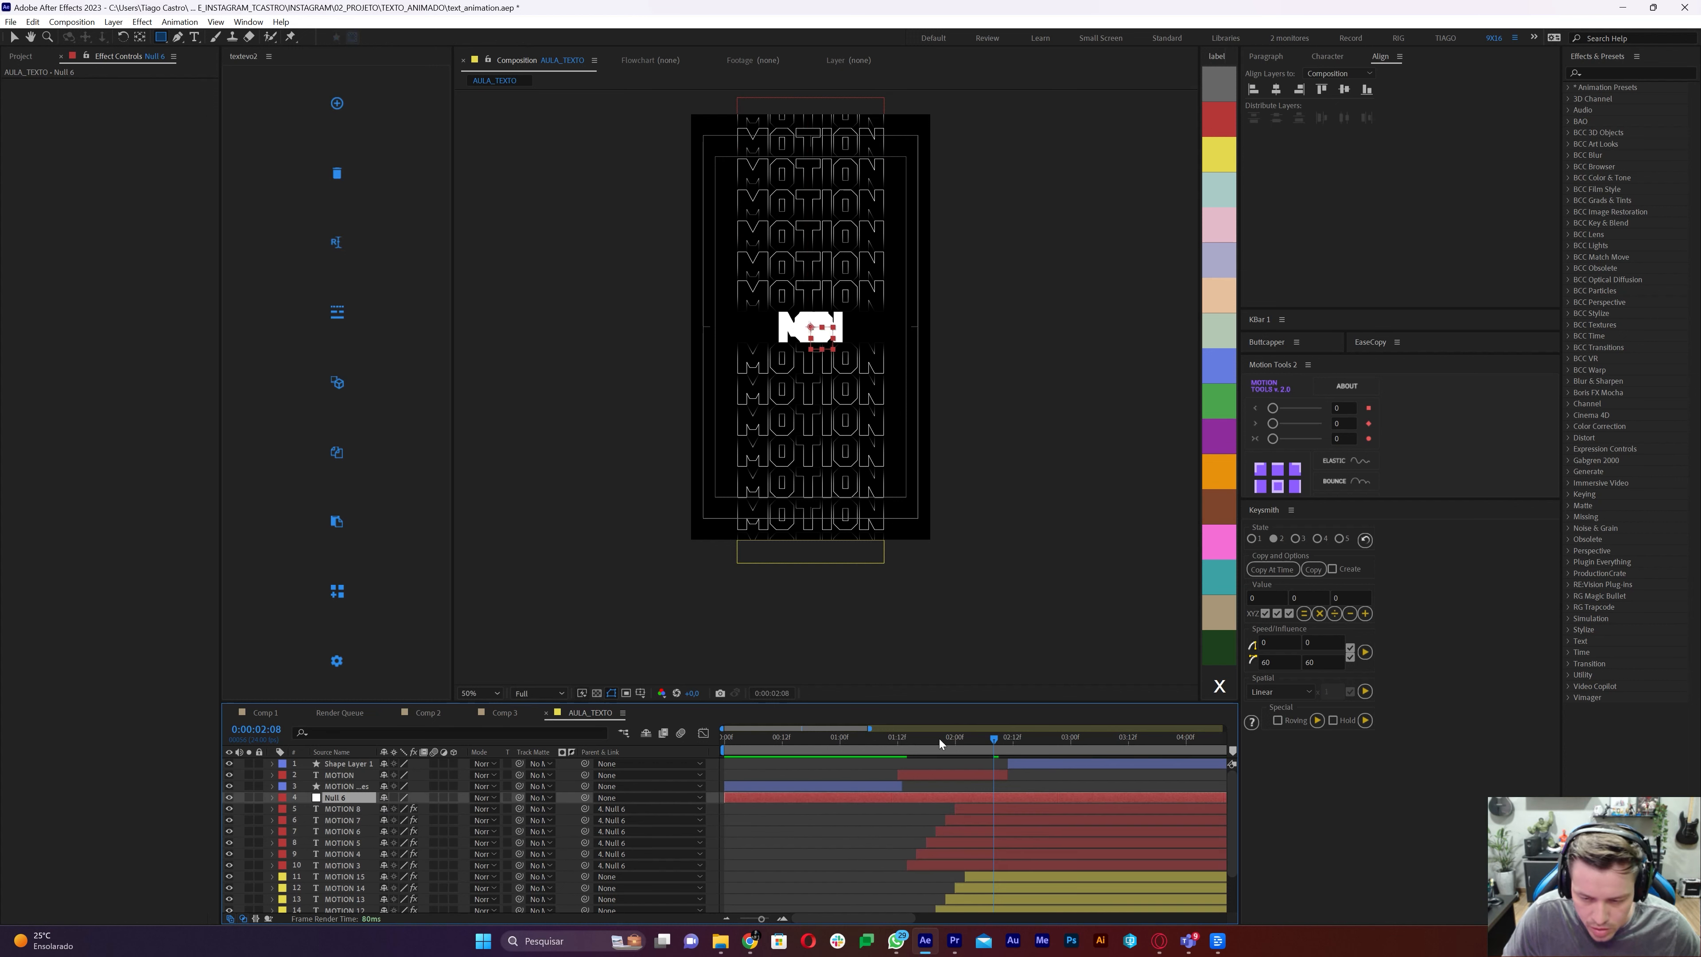
{"action": "left_click_drag", "start_coordinate": [940, 738], "coordinate": [908, 744]}
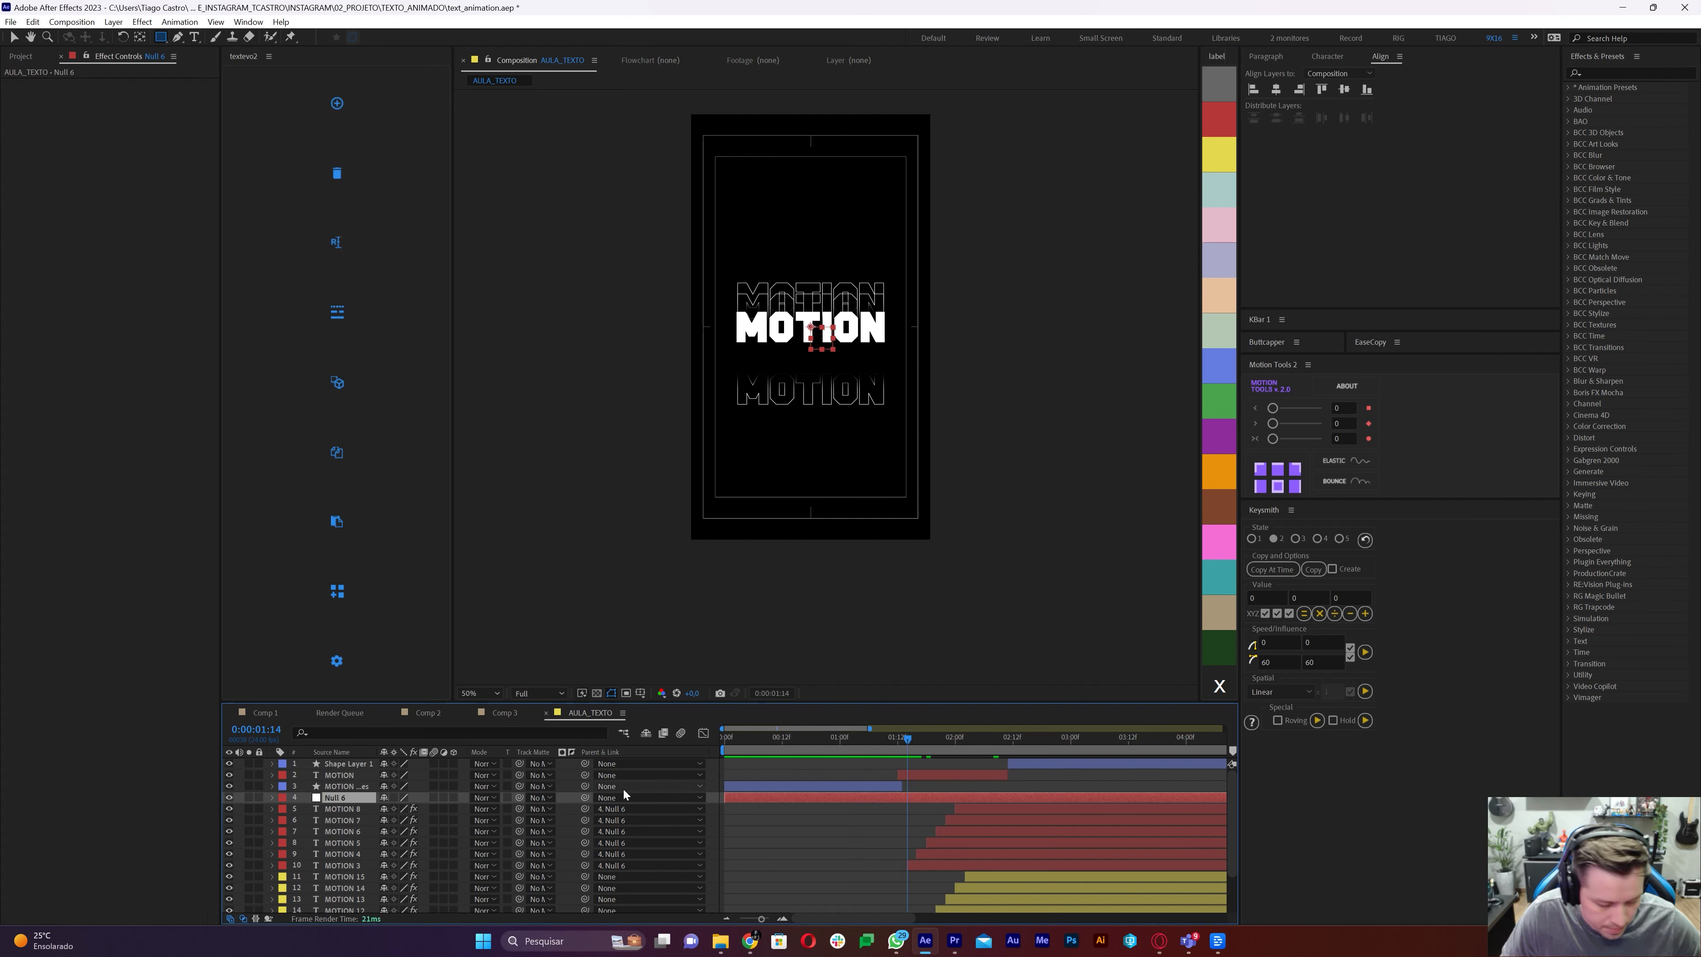
{"action": "key", "text": "p"}
{"action": "left_click", "coordinate": [307, 808]}
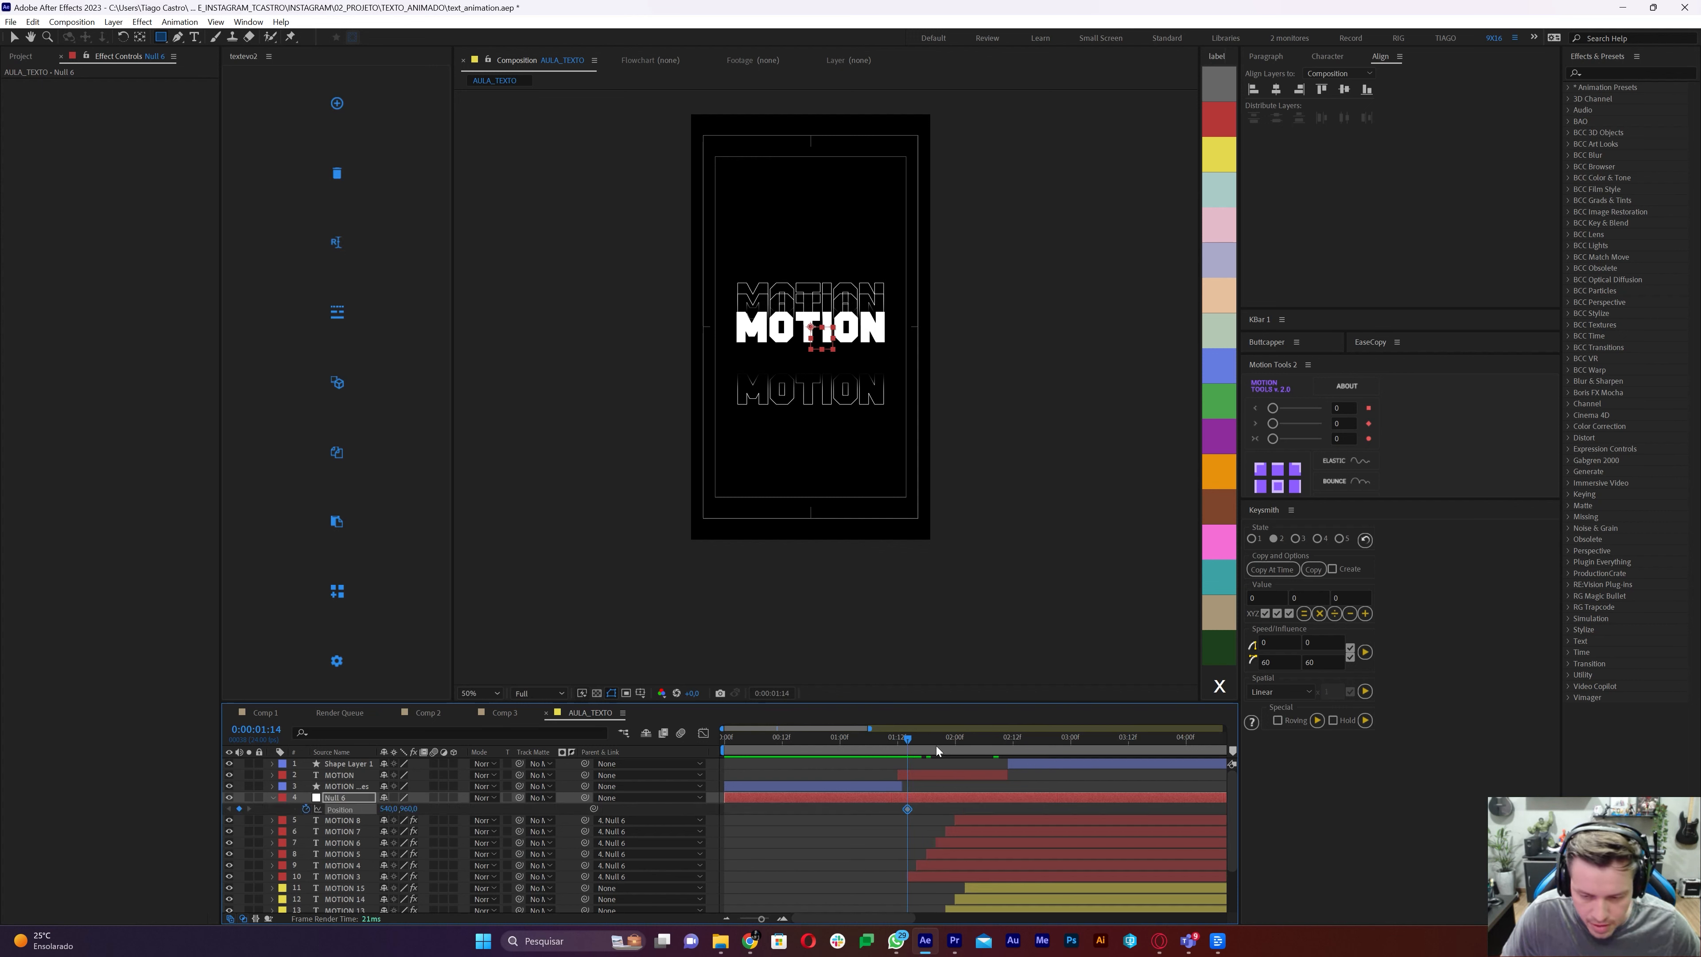
At 0:00:02:01, move Null 6 up by 80 px to create its second Position keyframe
{"action": "left_click_drag", "start_coordinate": [936, 746], "coordinate": [962, 746]}
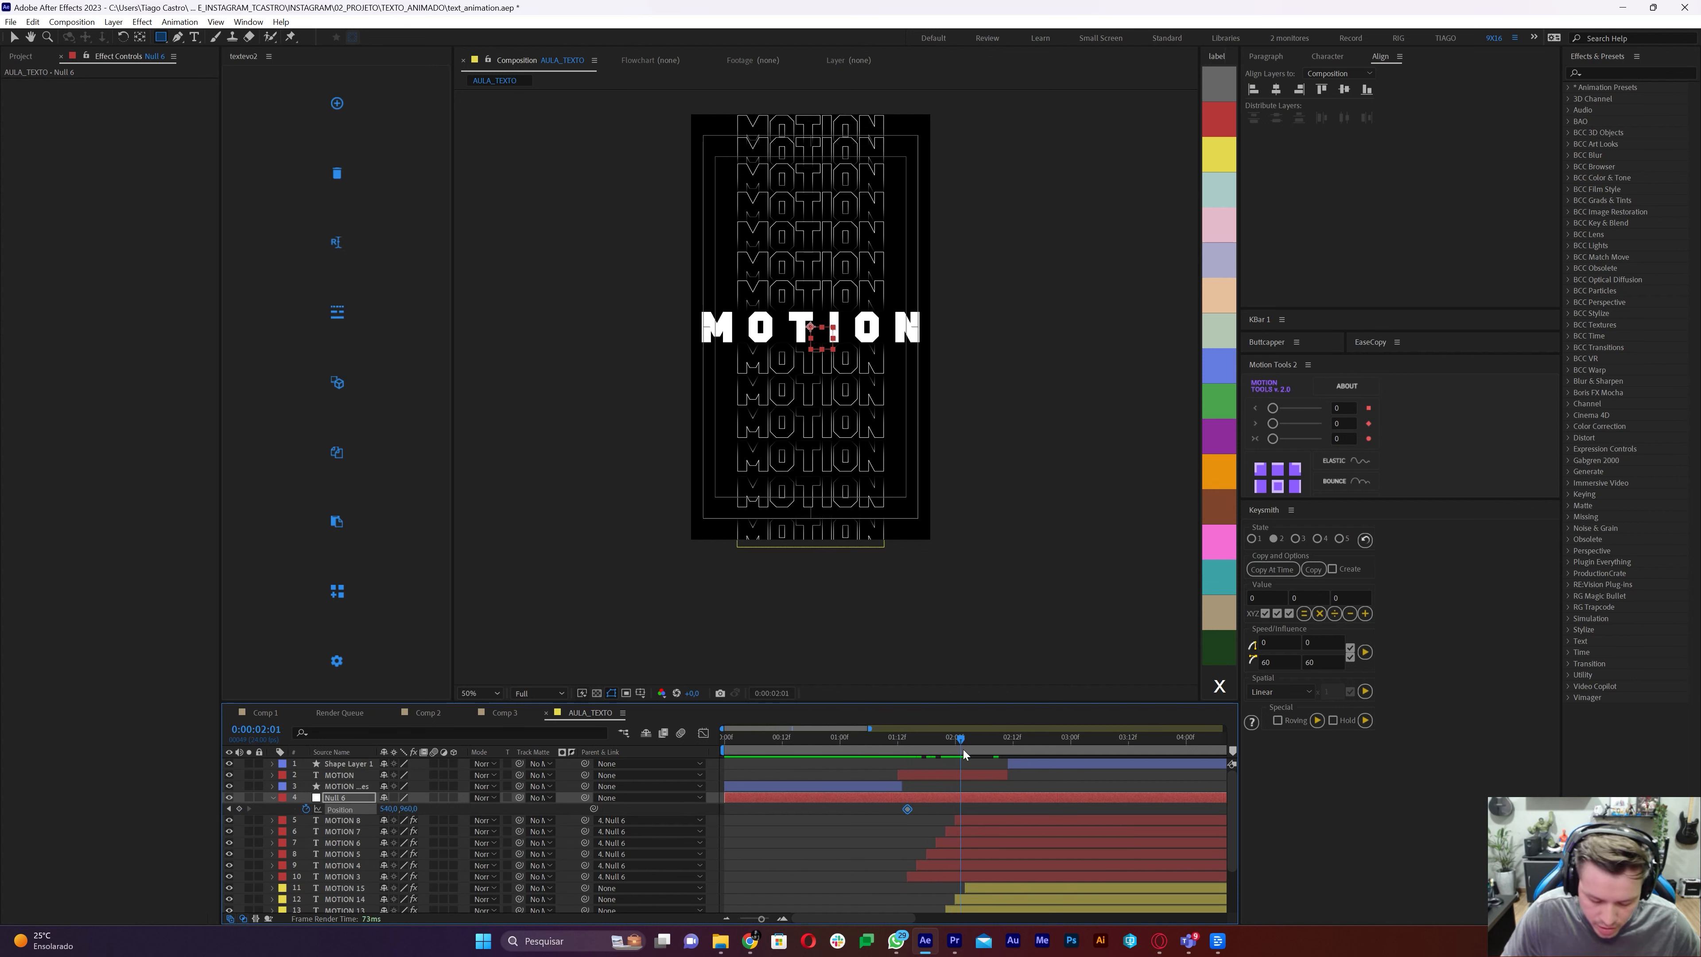
{"action": "key", "text": "shift+Up"}
{"action": "key", "text": "shift+Up"}
{"action": "key", "text": "shift+Up"}
{"action": "key", "text": "shift+Up"}
{"action": "key", "text": "shift+Up"}
{"action": "key", "text": "shift+Up"}
{"action": "key", "text": "shift+Up"}
{"action": "key", "text": "shift+Up"}
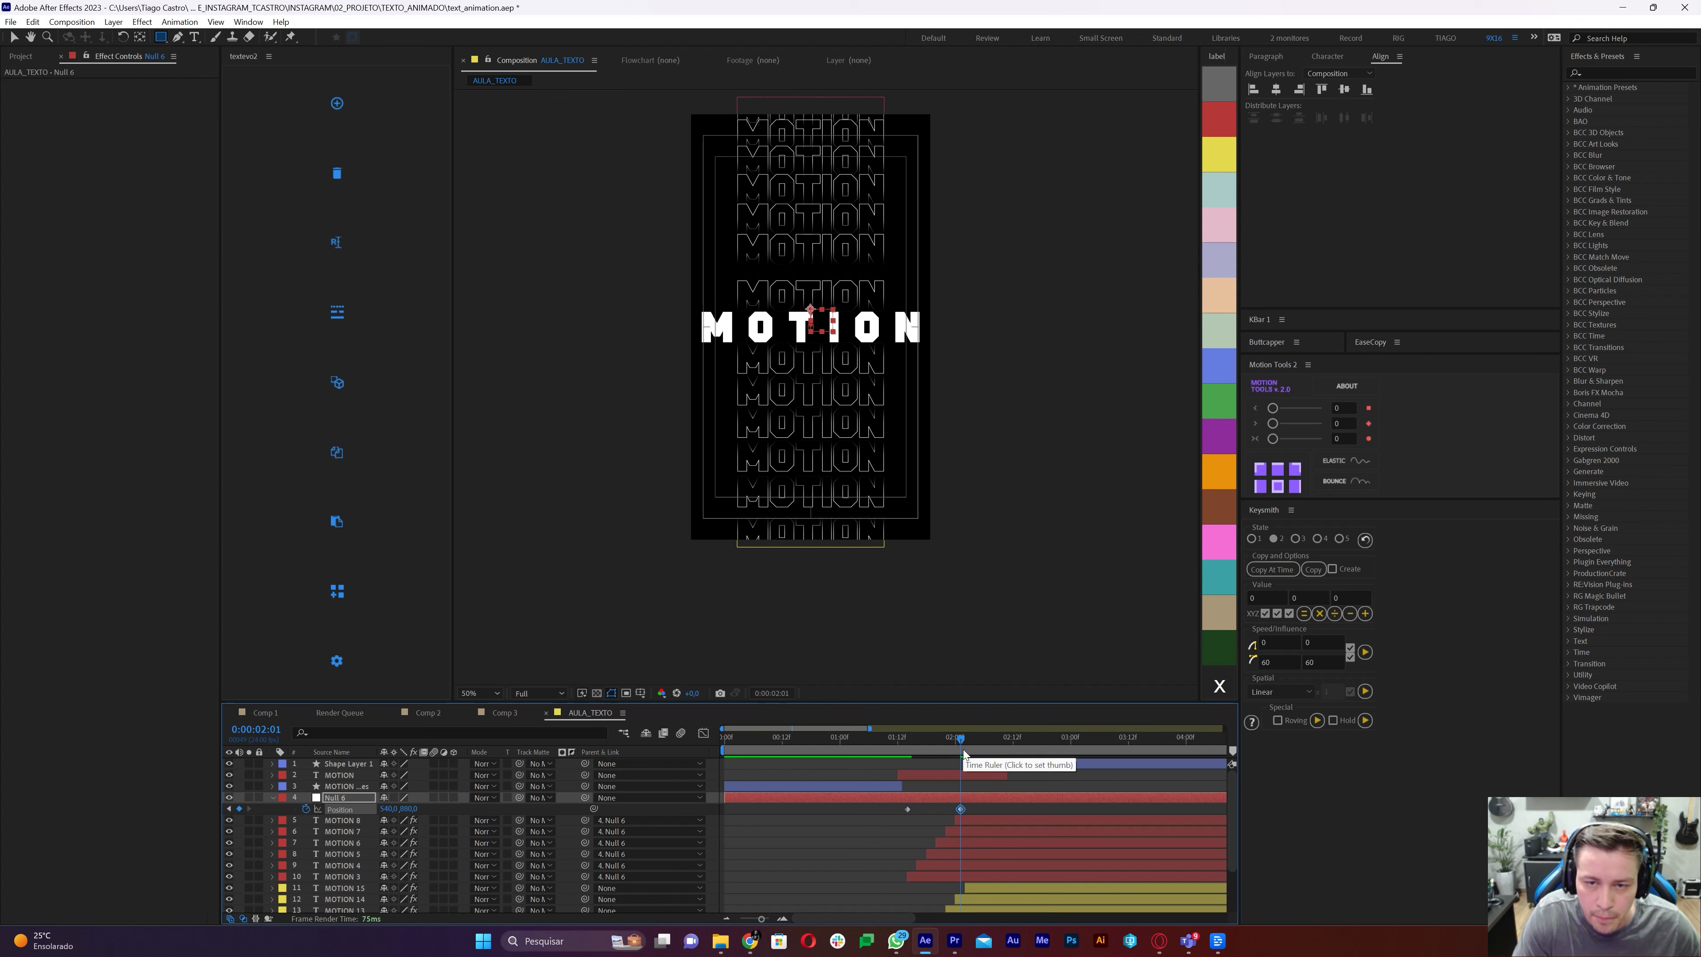
Move the MOTION 2 layer directly below MOTION 3 and parent it to Null 6 at 0:00:01:12
{"action": "scroll", "coordinate": [991, 802], "scroll_direction": "down", "scroll_amount": 3}
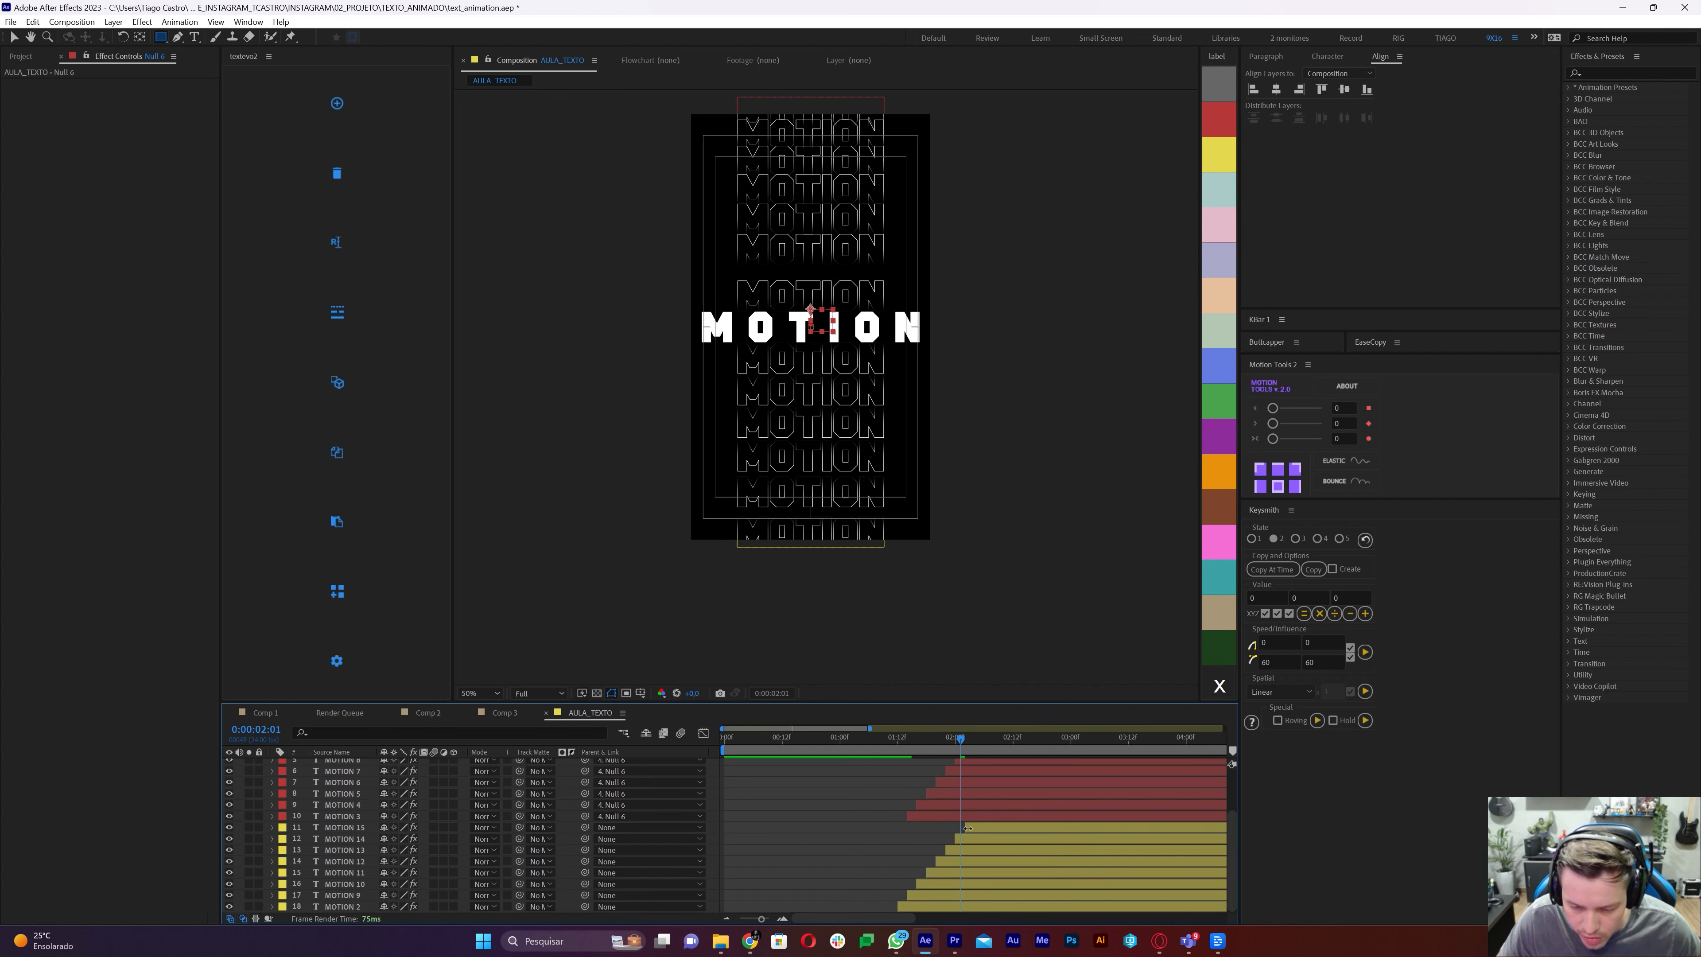
{"action": "key", "text": "v"}
{"action": "left_click", "coordinate": [847, 292]}
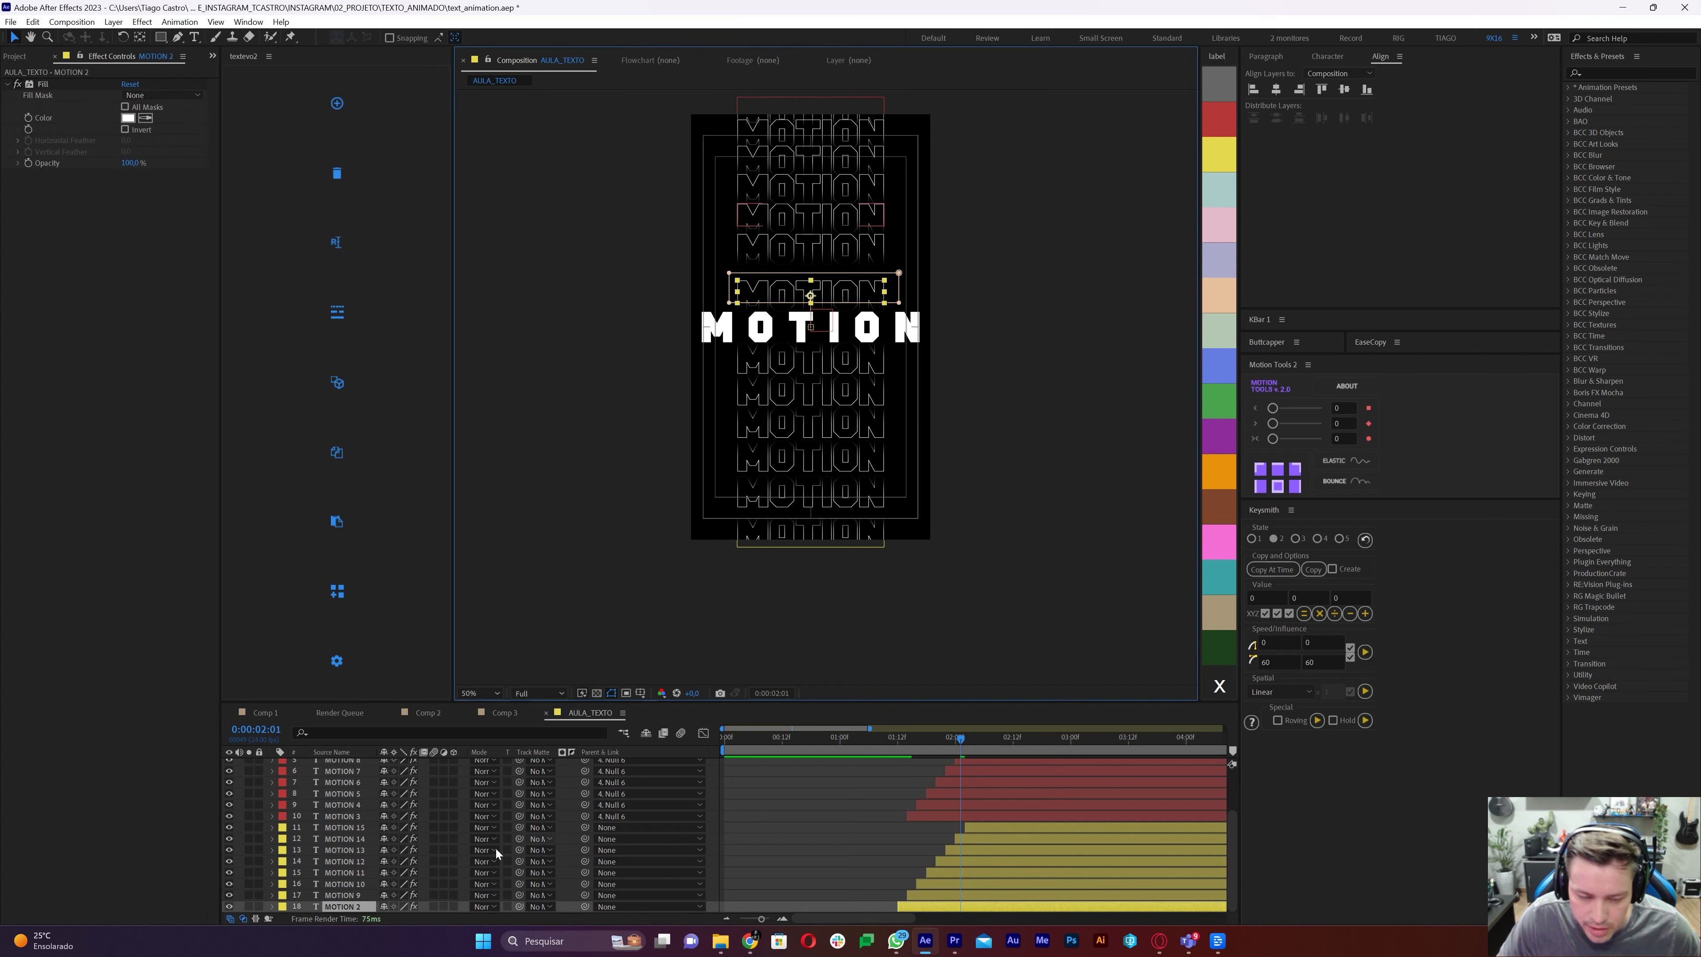
{"action": "left_click_drag", "start_coordinate": [350, 913], "coordinate": [382, 826]}
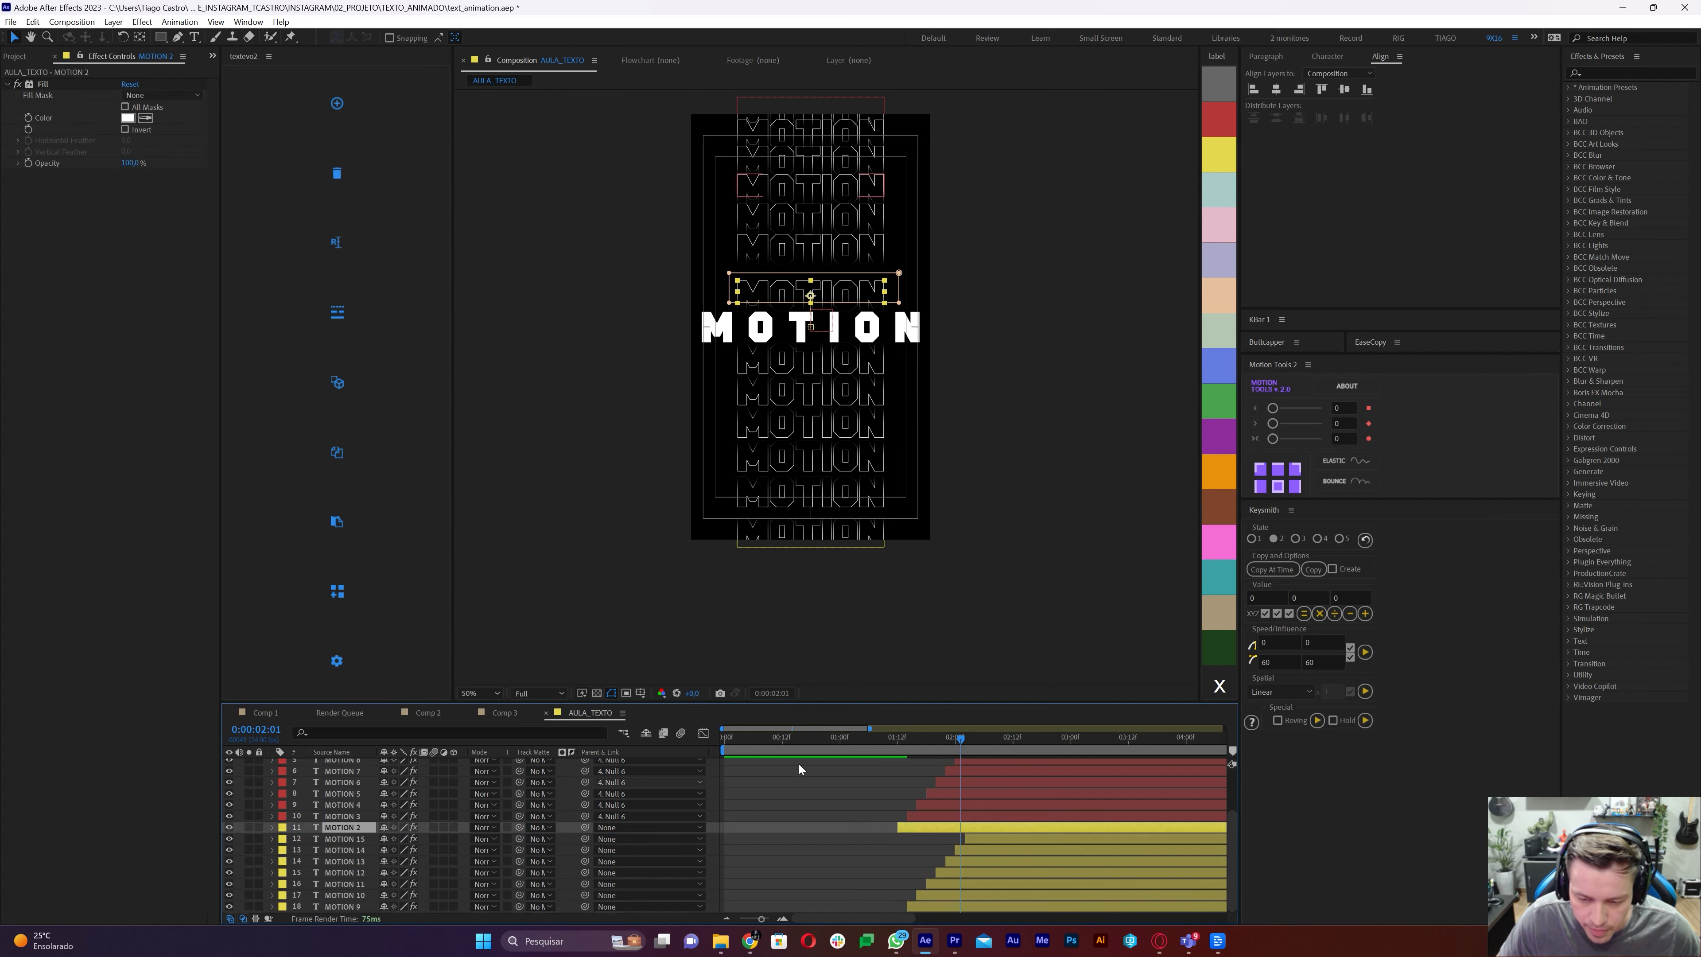
{"action": "left_click", "coordinate": [897, 737]}
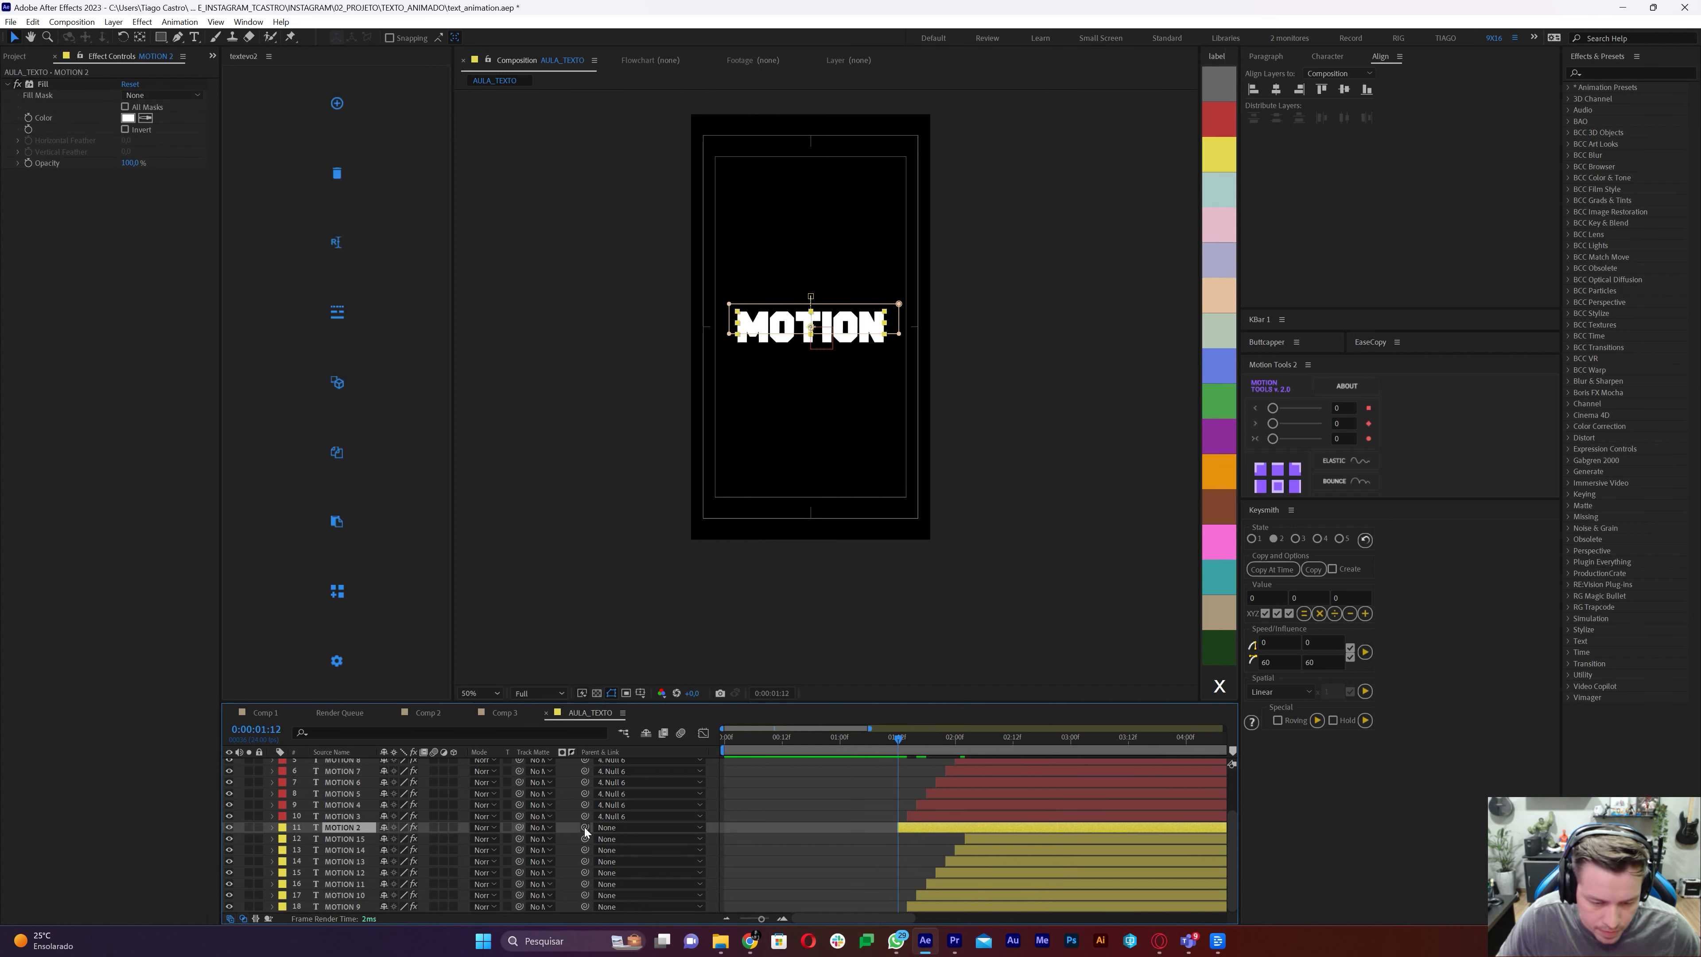
{"action": "left_click_drag", "start_coordinate": [584, 827], "coordinate": [348, 776]}
Retime Null 6's Position keyframes so the movement starts at 0:00:01:20 and ends at 0:00:03:01
{"action": "left_click_drag", "start_coordinate": [898, 737], "coordinate": [1078, 756]}
{"action": "left_click", "coordinate": [957, 786]}
{"action": "left_click_drag", "start_coordinate": [989, 787], "coordinate": [1073, 787]}
{"action": "mouse_move", "coordinate": [934, 742]}
{"action": "left_mouse_down"}
{"action": "mouse_move", "coordinate": [1050, 756]}
{"action": "mouse_move", "coordinate": [973, 763]}
{"action": "mouse_move", "coordinate": [1070, 763]}
{"action": "mouse_move", "coordinate": [938, 764]}
{"action": "left_mouse_up"}
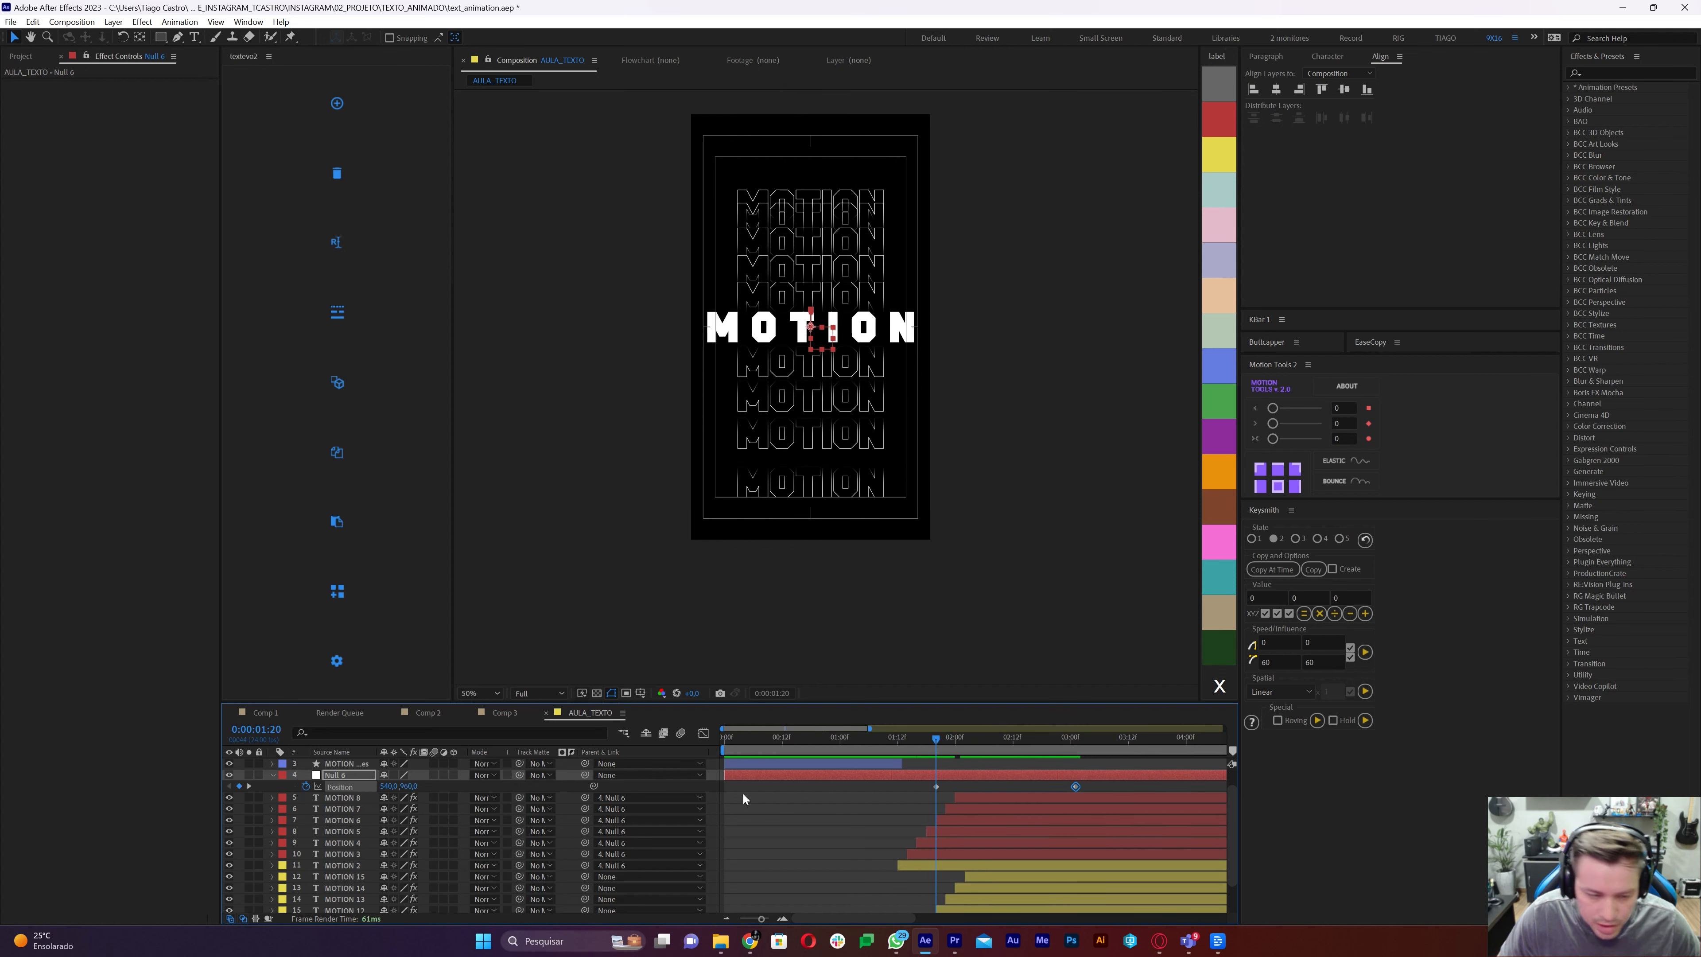
Add a null object directly above the MOTION 15 layer
{"action": "scroll", "coordinate": [920, 850], "scroll_direction": "down", "scroll_amount": 1}
{"action": "left_click", "coordinate": [948, 831]}
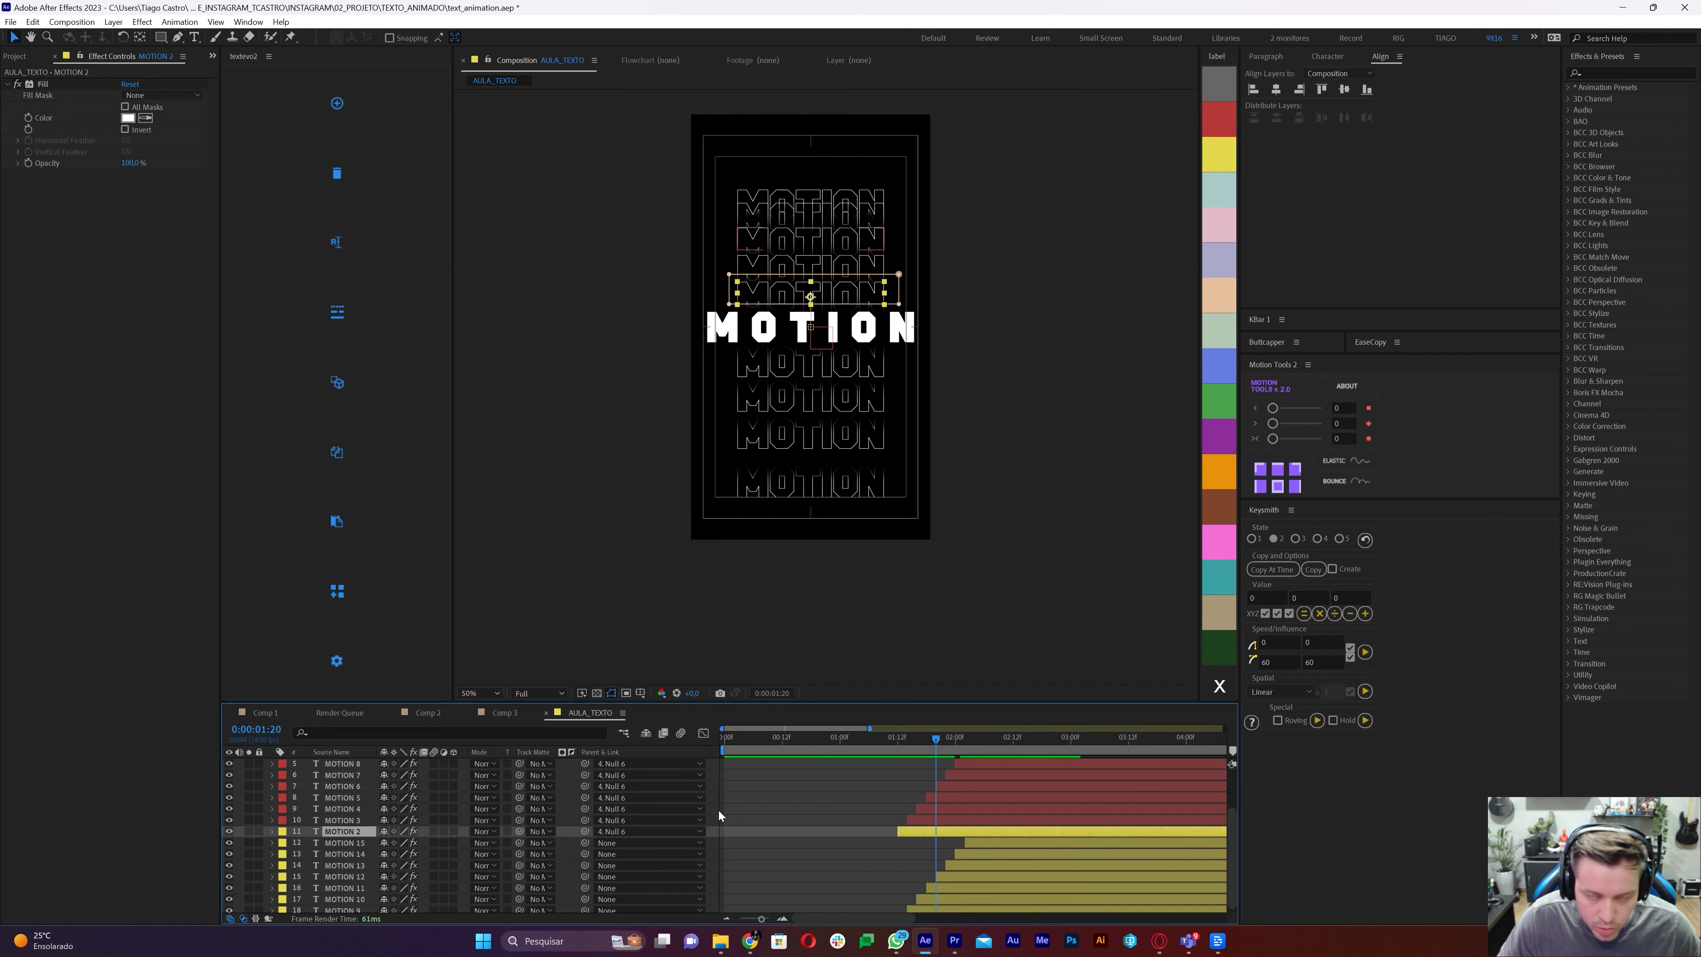
{"action": "scroll", "coordinate": [995, 831], "scroll_direction": "down", "scroll_amount": 1}
{"action": "left_click", "coordinate": [995, 838]}
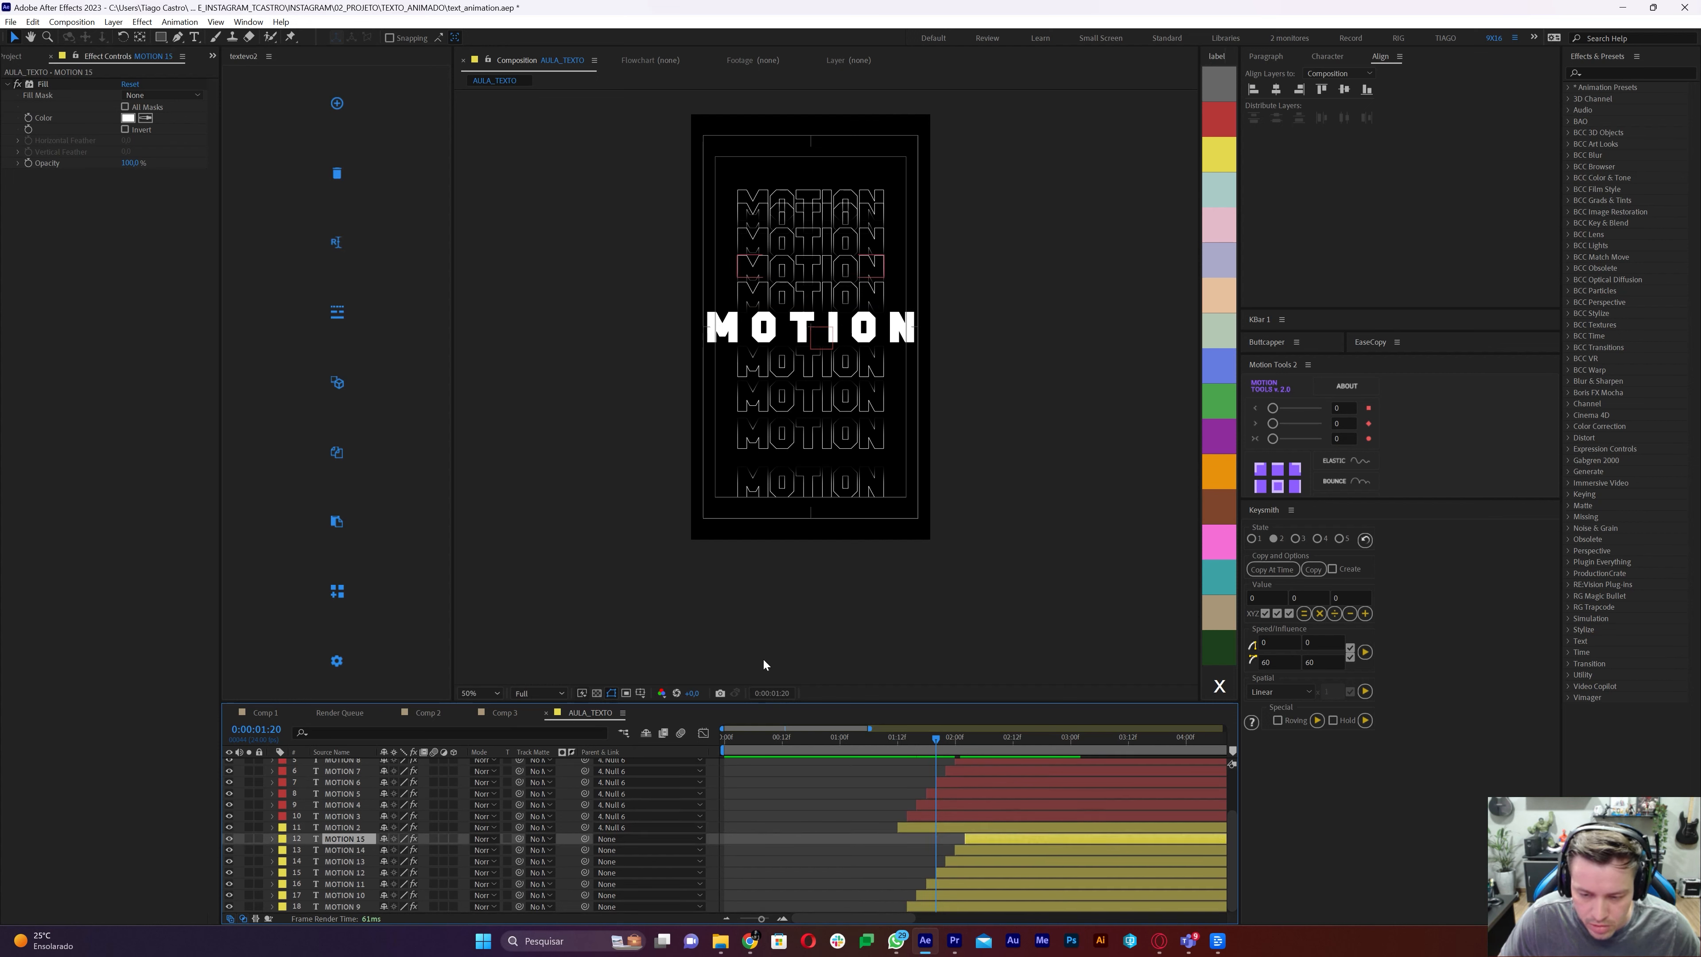
{"action": "left_click", "coordinate": [113, 21]}
{"action": "mouse_move", "coordinate": [143, 38]}
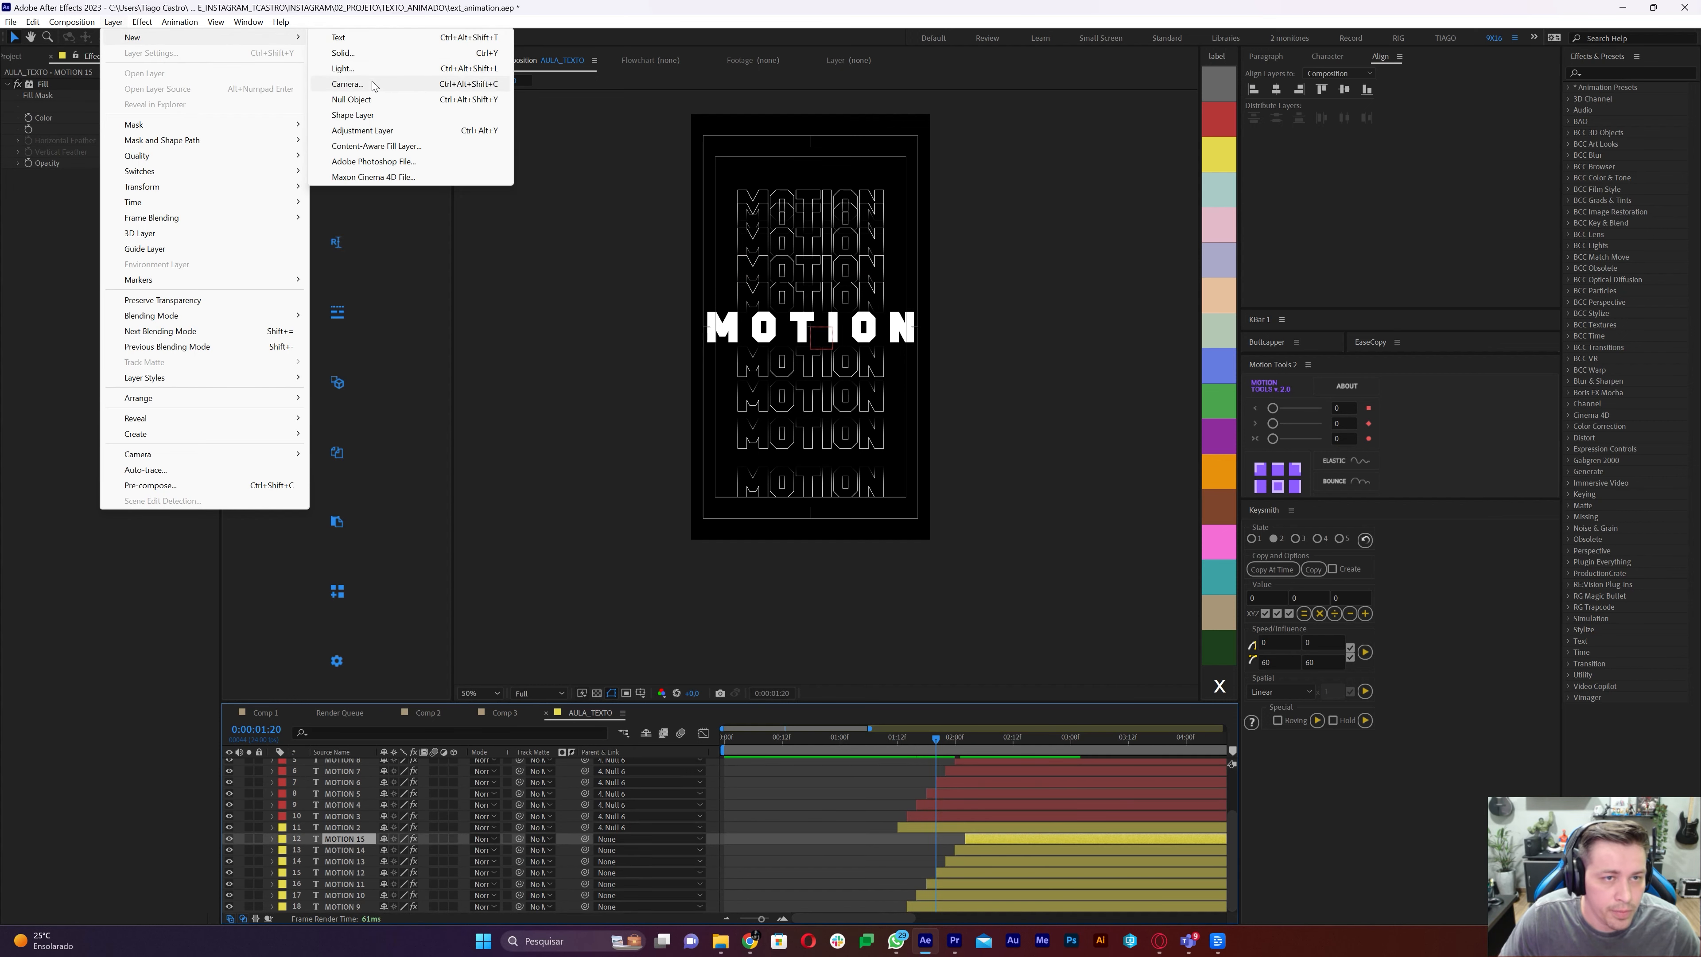
{"action": "left_click", "coordinate": [342, 99]}
Parent the lower outline layers MOTION 9 through MOTION 15 to the new null
{"action": "left_click", "coordinate": [969, 851]}
{"action": "scroll", "coordinate": [964, 868], "scroll_direction": "down", "scroll_amount": 1}
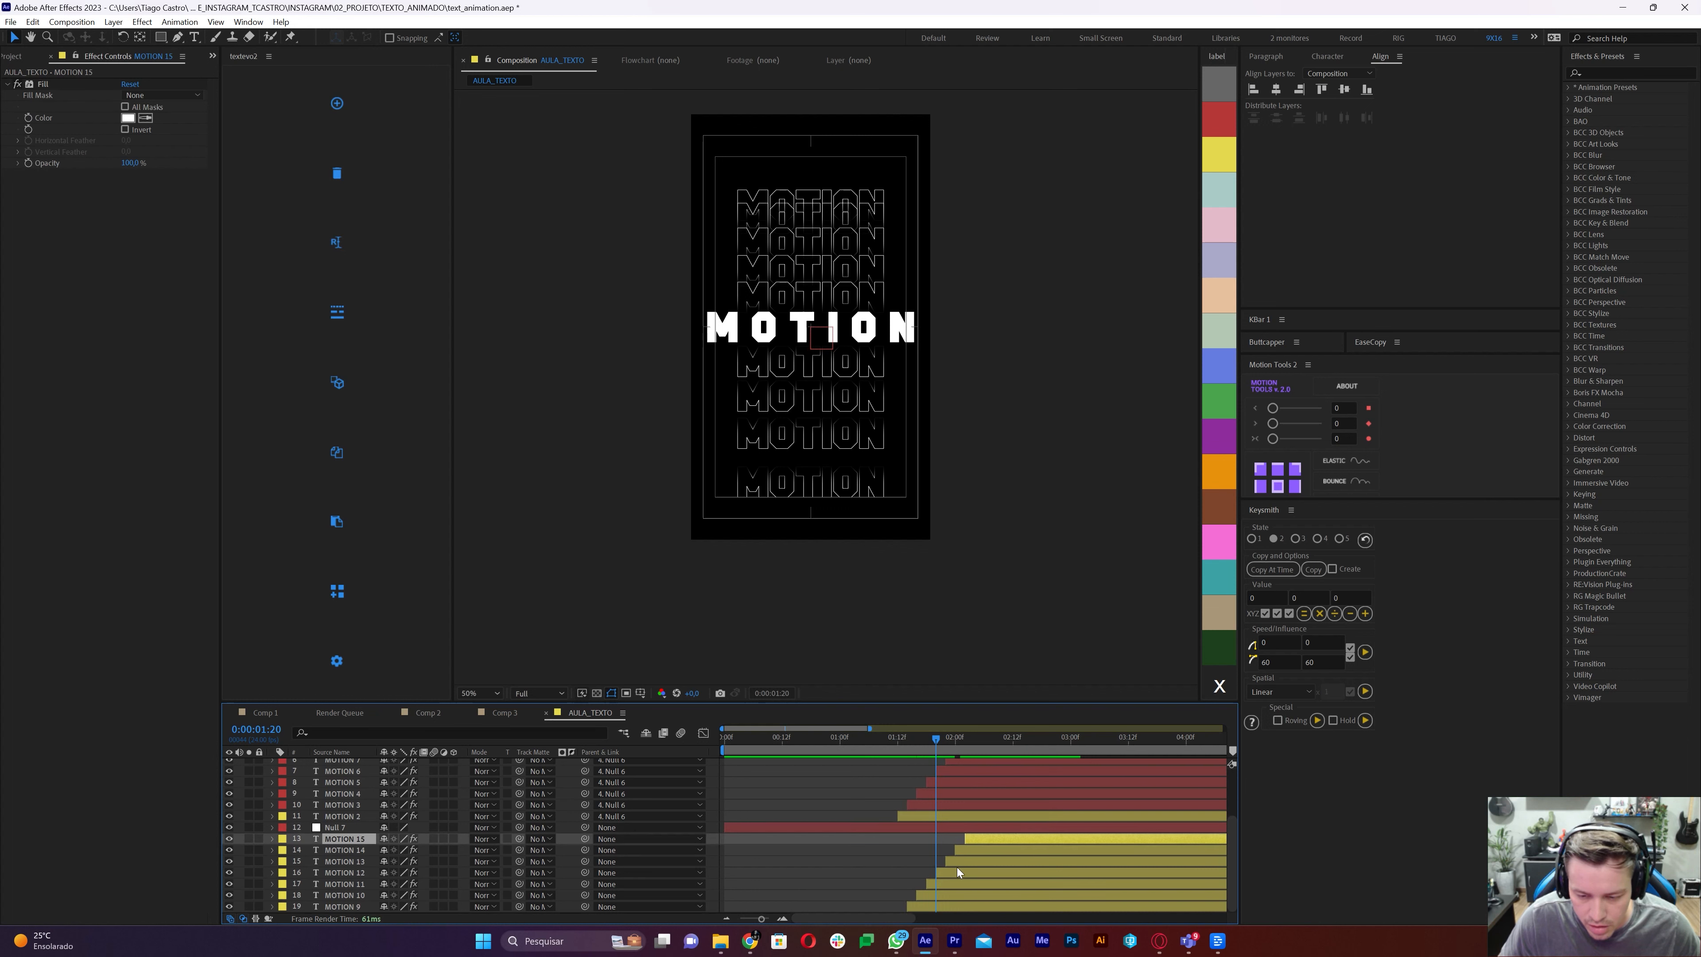
{"action": "left_click", "coordinate": [927, 904], "text": "shift"}
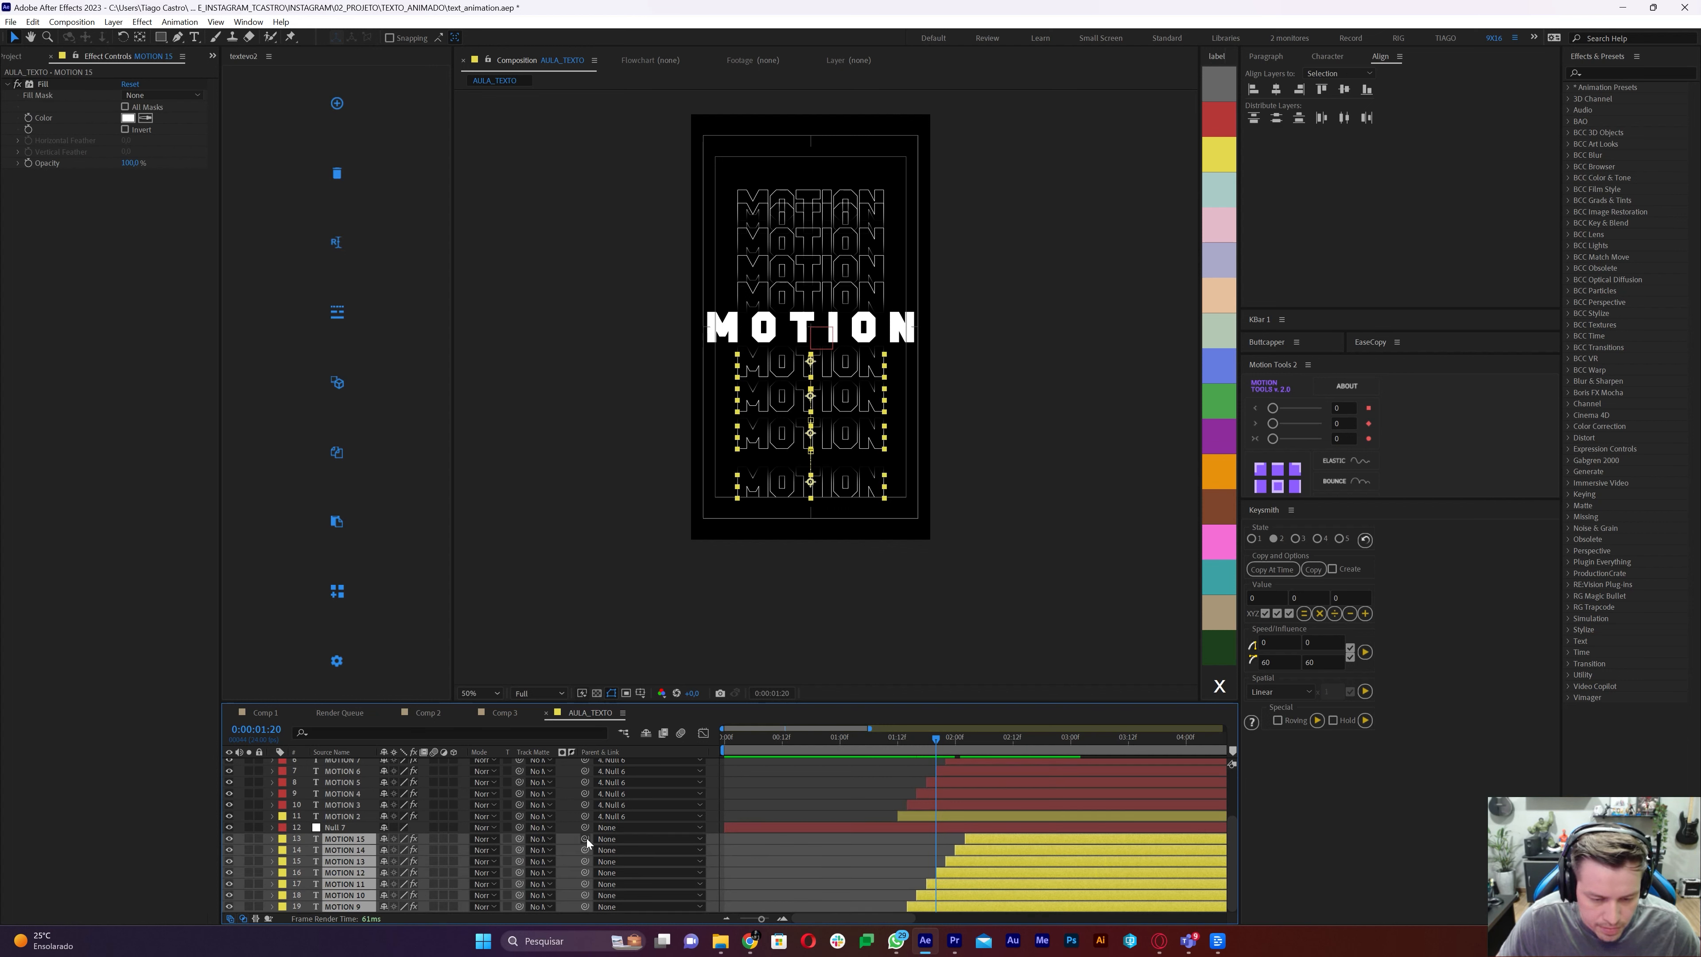
{"action": "left_click_drag", "start_coordinate": [585, 839], "coordinate": [339, 827]}
Set a starting Position keyframe on the lower copies' null at 0:00:01:20
{"action": "left_click", "coordinate": [330, 827]}
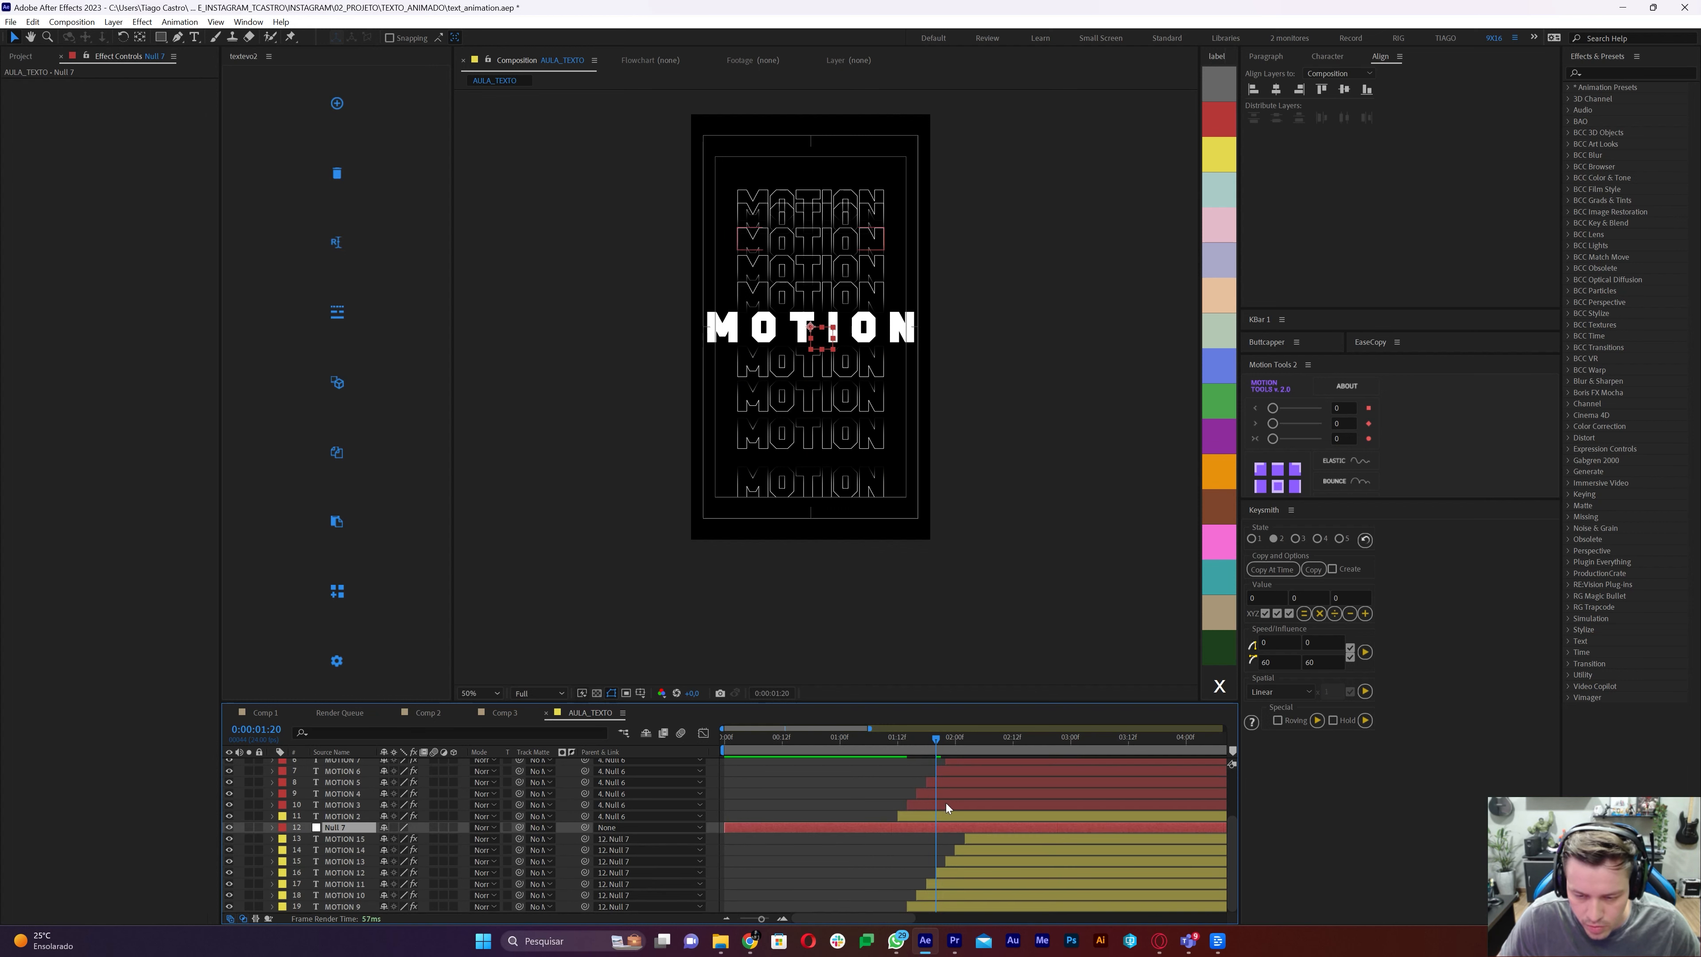
{"action": "key", "text": "p"}
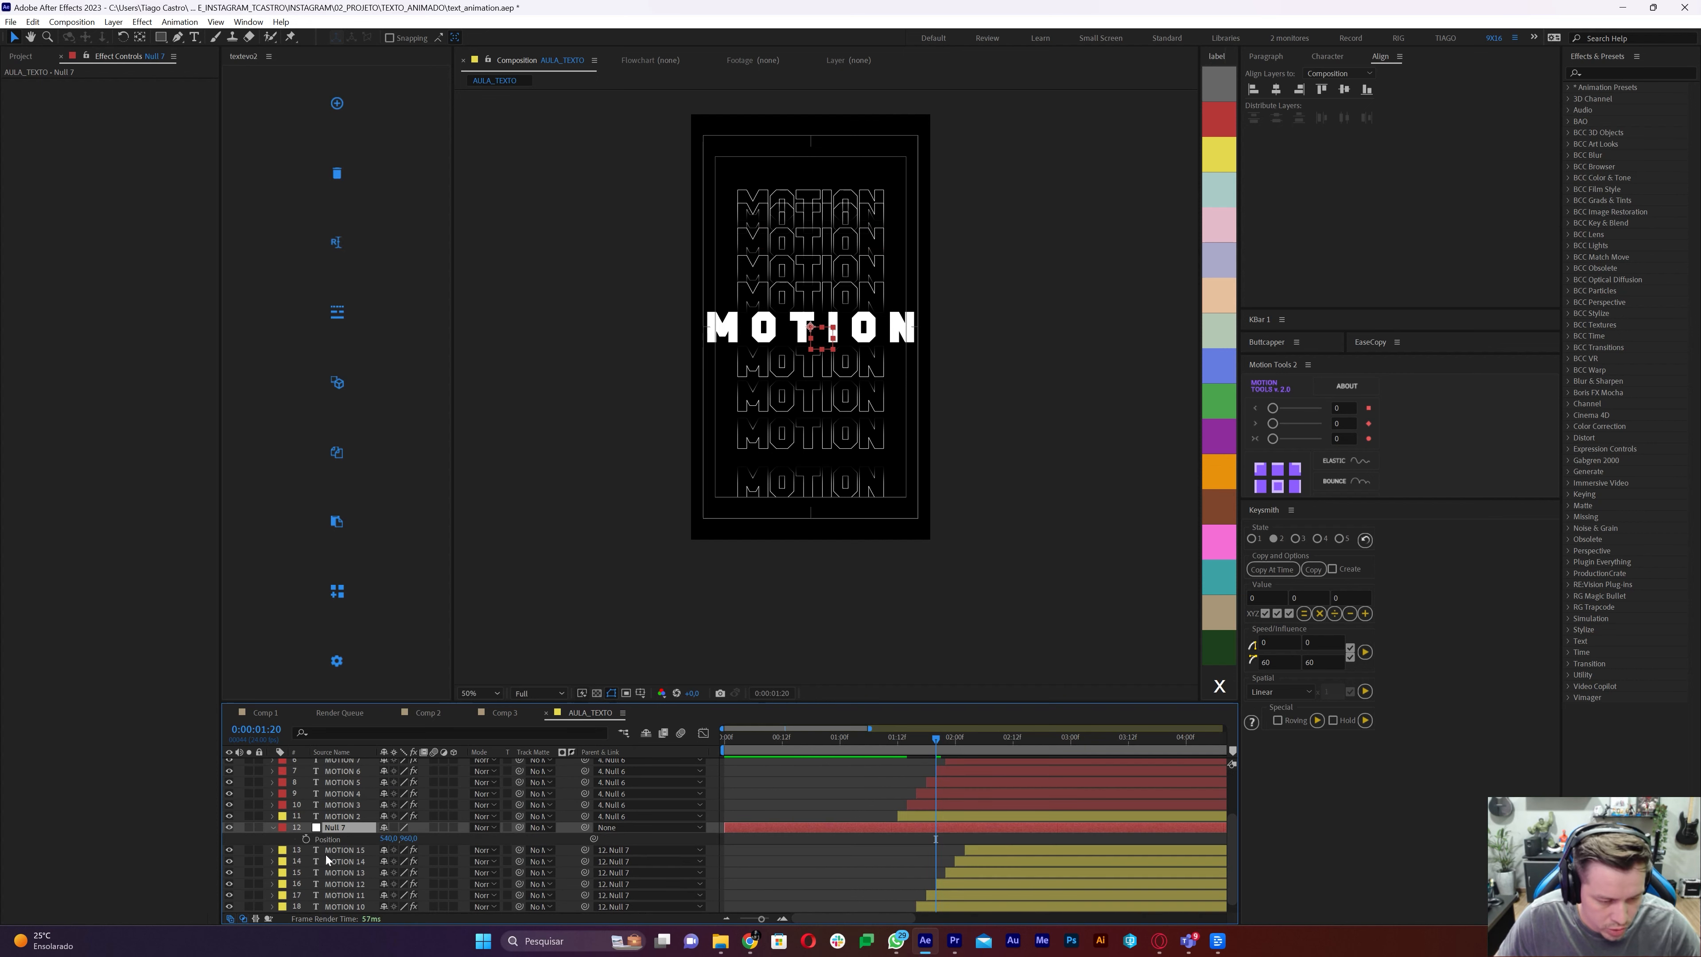
{"action": "left_click", "coordinate": [306, 839]}
At 0:00:03:01, move the lower copies' null down by 160 px to create its ending Position keyframe
{"action": "scroll", "coordinate": [1065, 847], "scroll_direction": "up", "scroll_amount": 3}
{"action": "left_click_drag", "start_coordinate": [1067, 751], "coordinate": [1075, 751]}
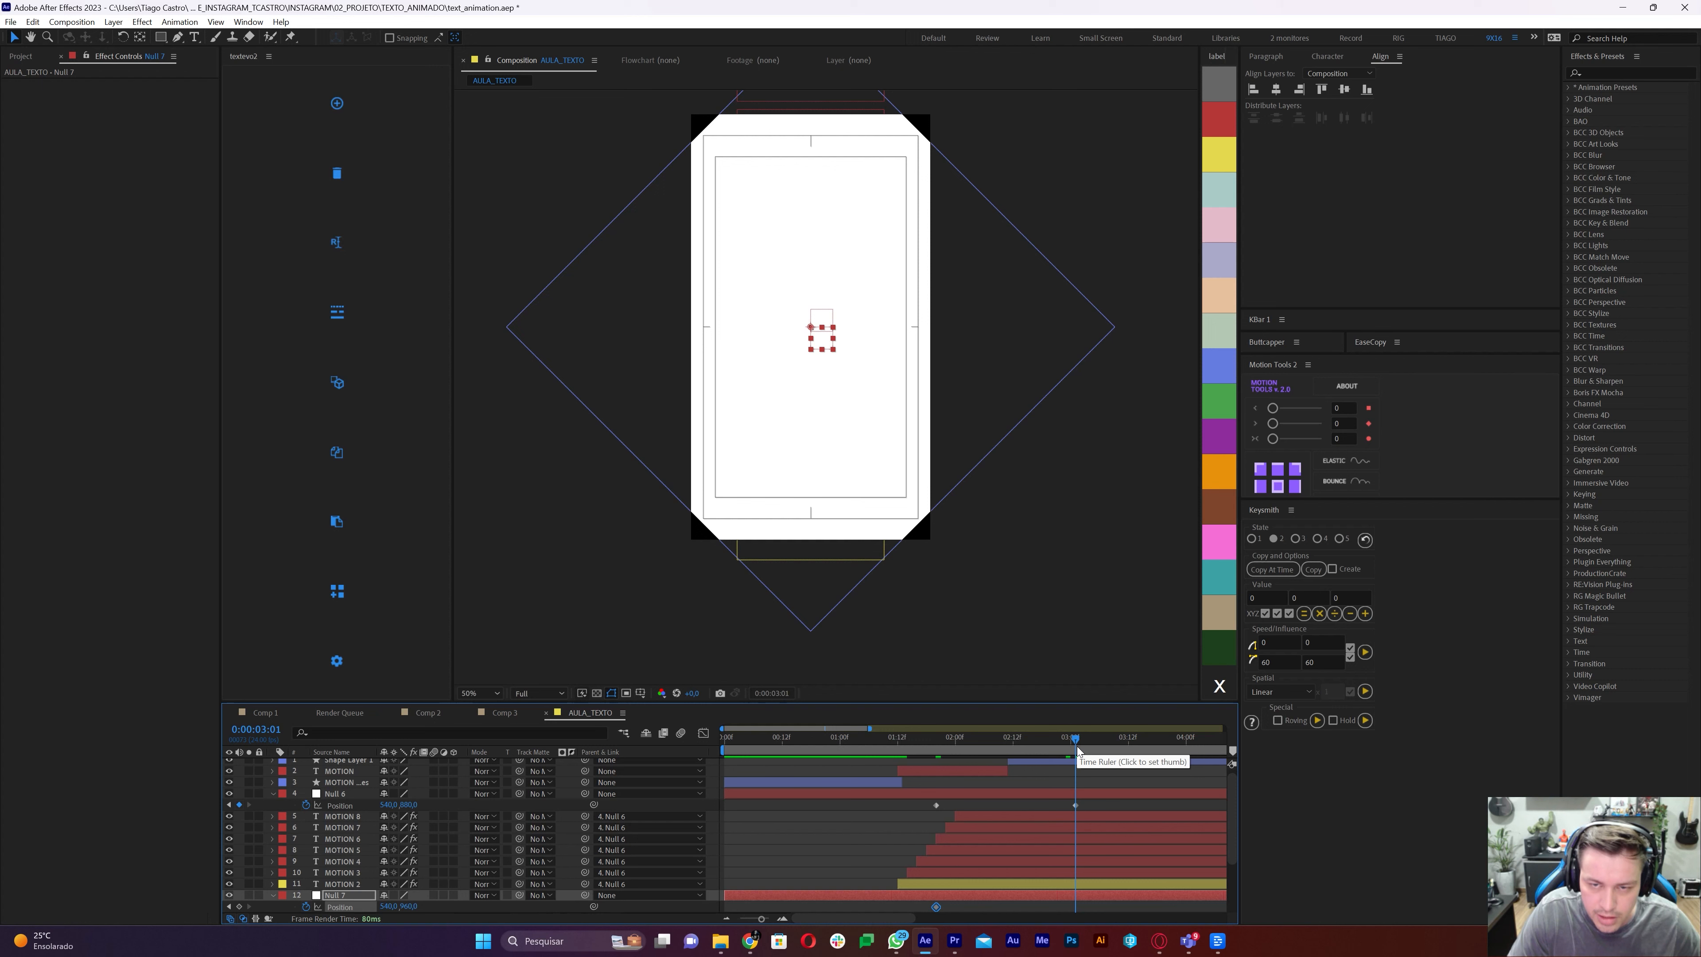
{"action": "key", "text": "shift+Down"}
{"action": "key", "text": "shift+Down"}
{"action": "key", "text": "shift+Down"}
{"action": "key", "text": "shift+Down"}
{"action": "key", "text": "shift+Down"}
{"action": "key", "text": "shift+Down"}
{"action": "key", "text": "shift+Down"}
{"action": "key", "text": "shift+Down"}
{"action": "key", "text": "shift+Down"}
{"action": "key", "text": "shift+Down"}
{"action": "key", "text": "shift+Down"}
{"action": "key", "text": "shift+Down"}
{"action": "key", "text": "shift+Down"}
{"action": "key", "text": "shift+Down"}
{"action": "key", "text": "shift+Down"}
{"action": "key", "text": "shift+Down"}
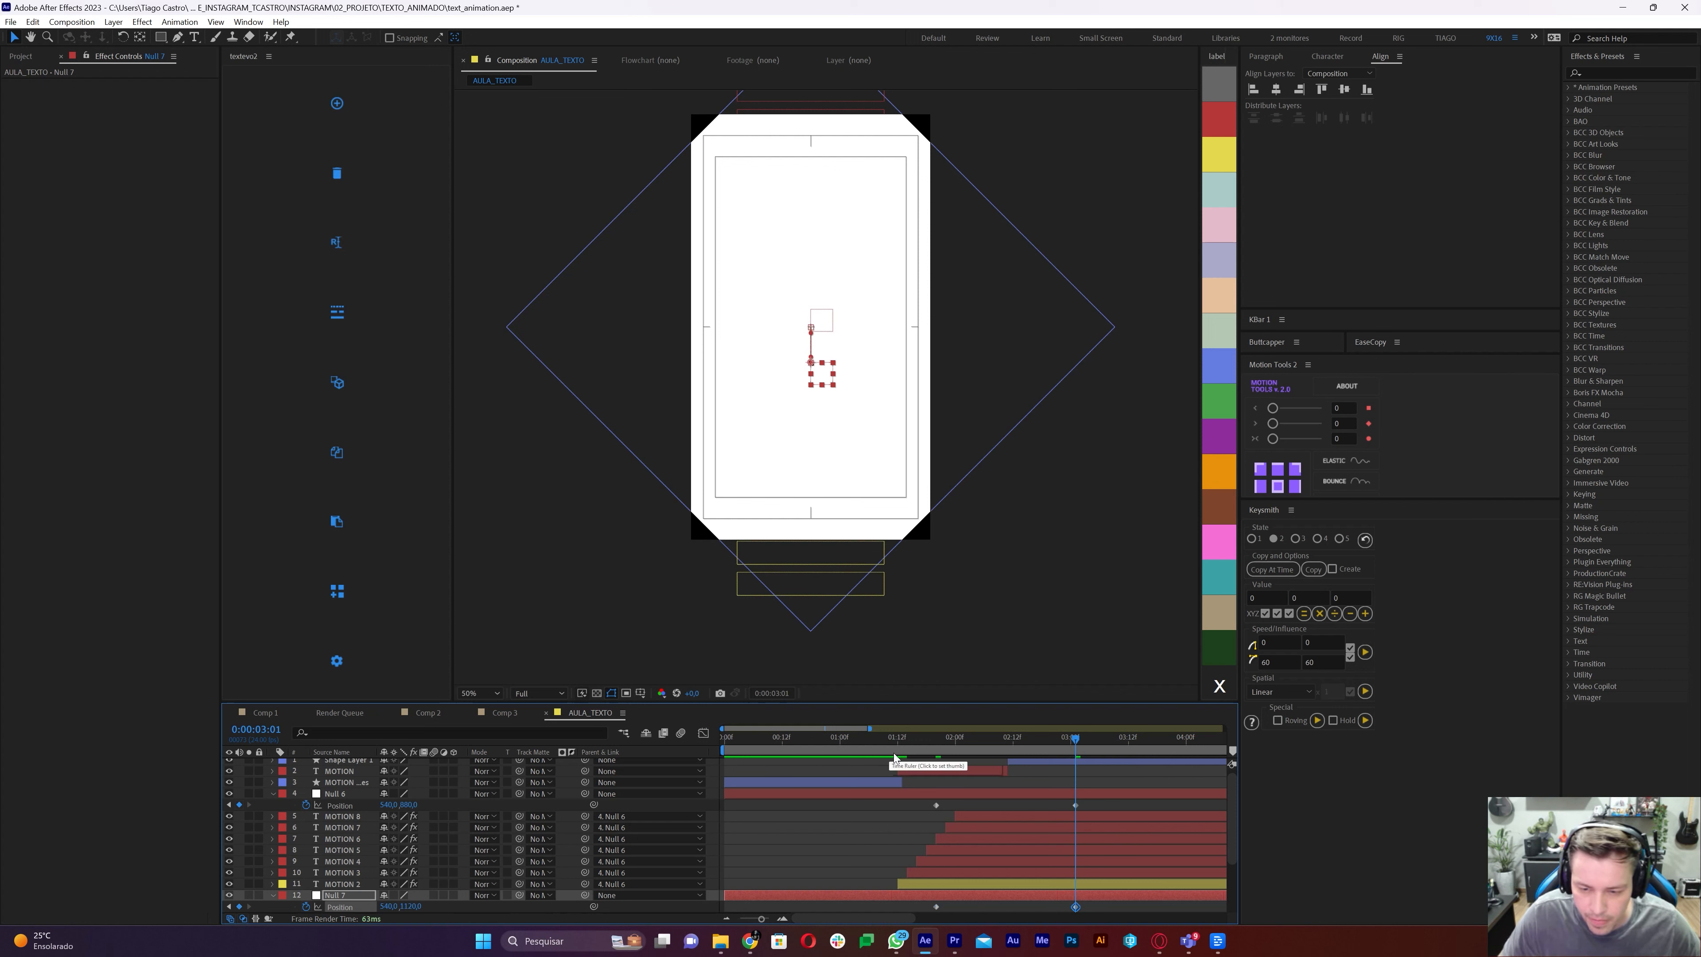
Scrub through the animation to review how the upper and lower outline copies drift apart
{"action": "left_click_drag", "start_coordinate": [913, 736], "coordinate": [1075, 766]}
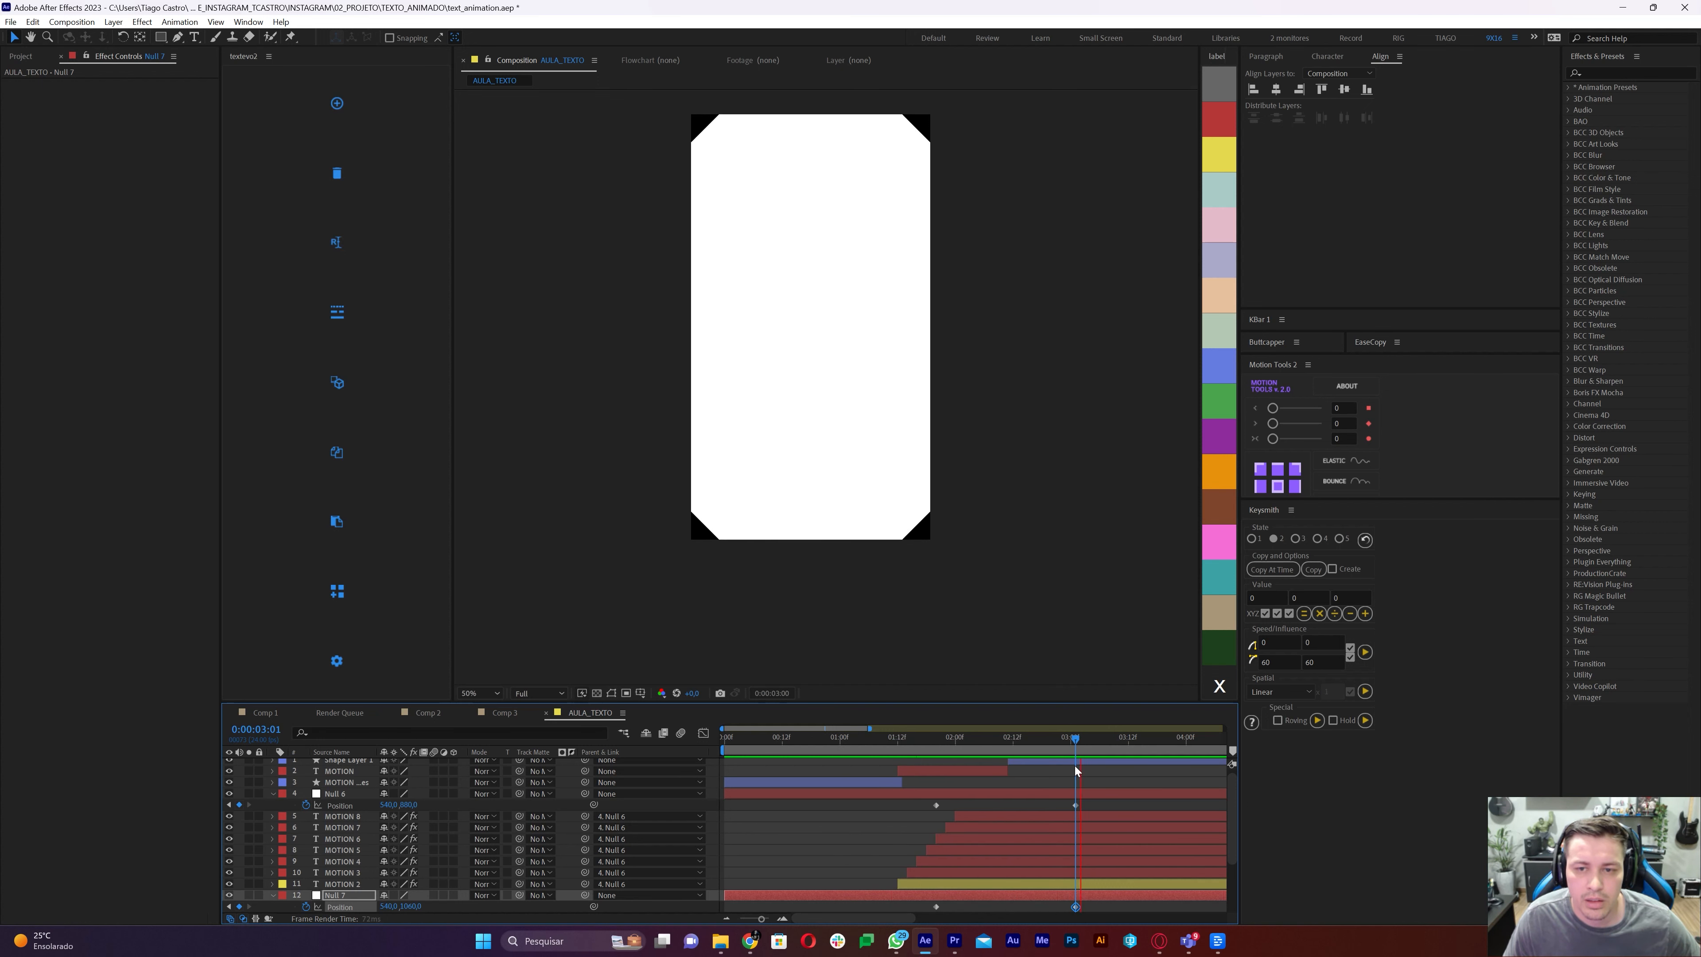
{"action": "left_click", "coordinate": [938, 729]}
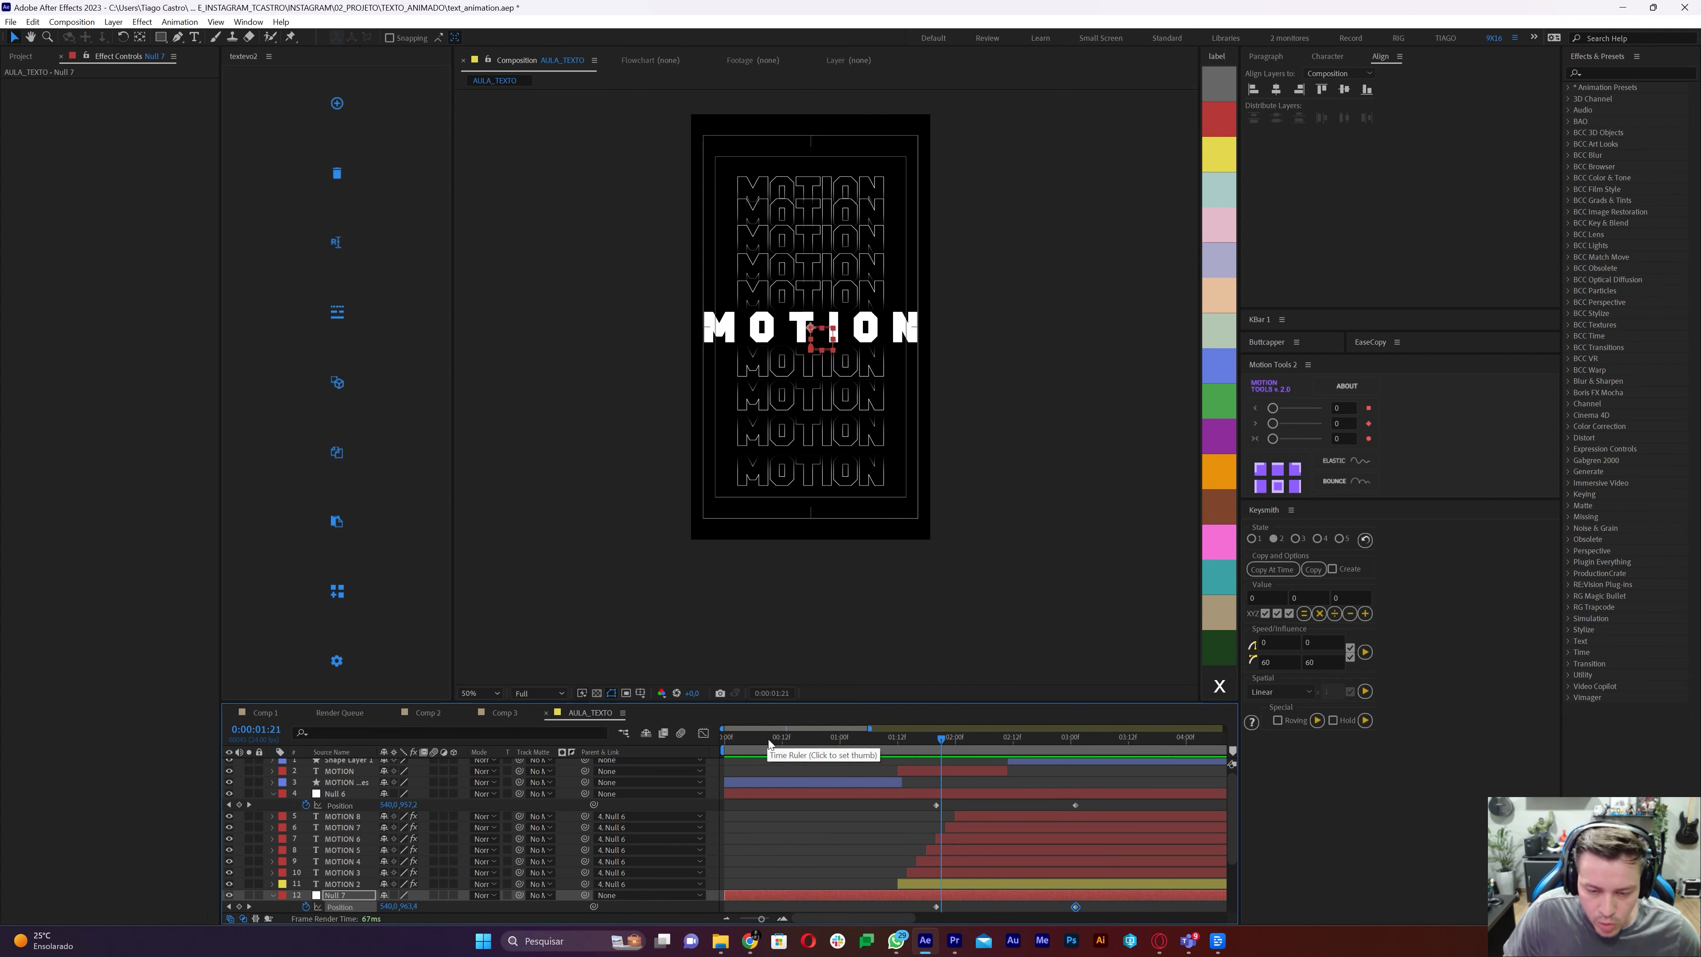
{"action": "left_click", "coordinate": [788, 764]}
{"action": "left_click_drag", "start_coordinate": [744, 738], "coordinate": [1011, 757]}
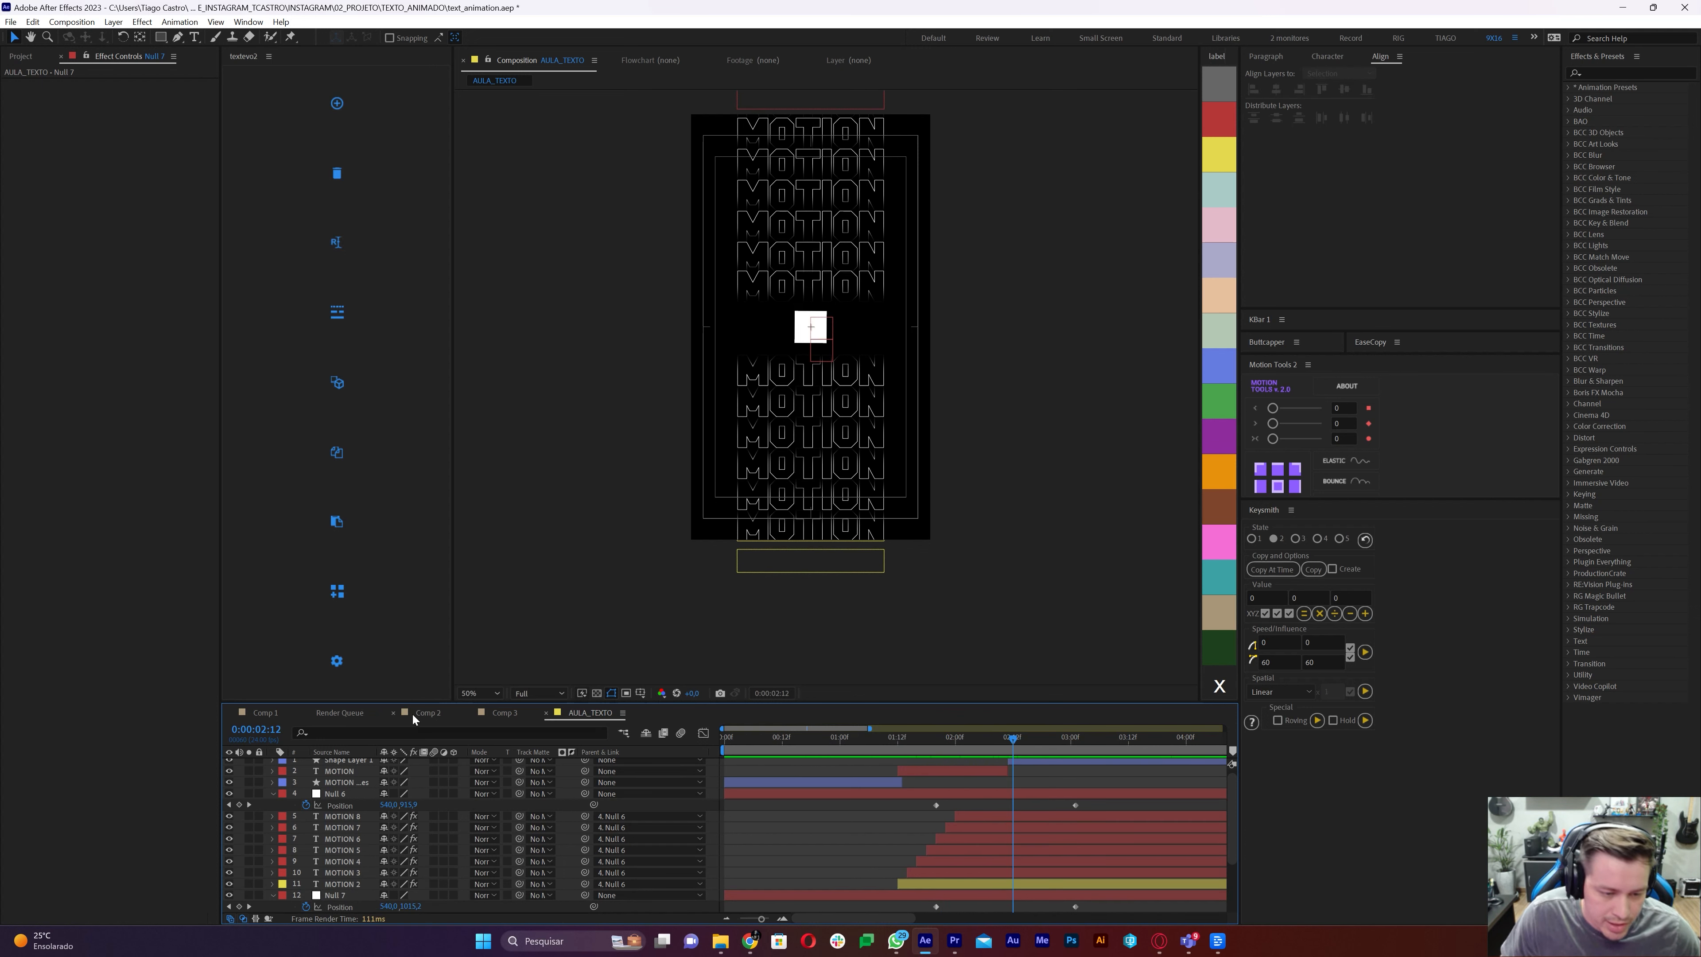
Examine the MOTION text effect in the reference composition Comp 2 around 0:00:06:12, and return to AULA_TEXTO
{"action": "left_click", "coordinate": [267, 712]}
{"action": "left_click", "coordinate": [428, 712]}
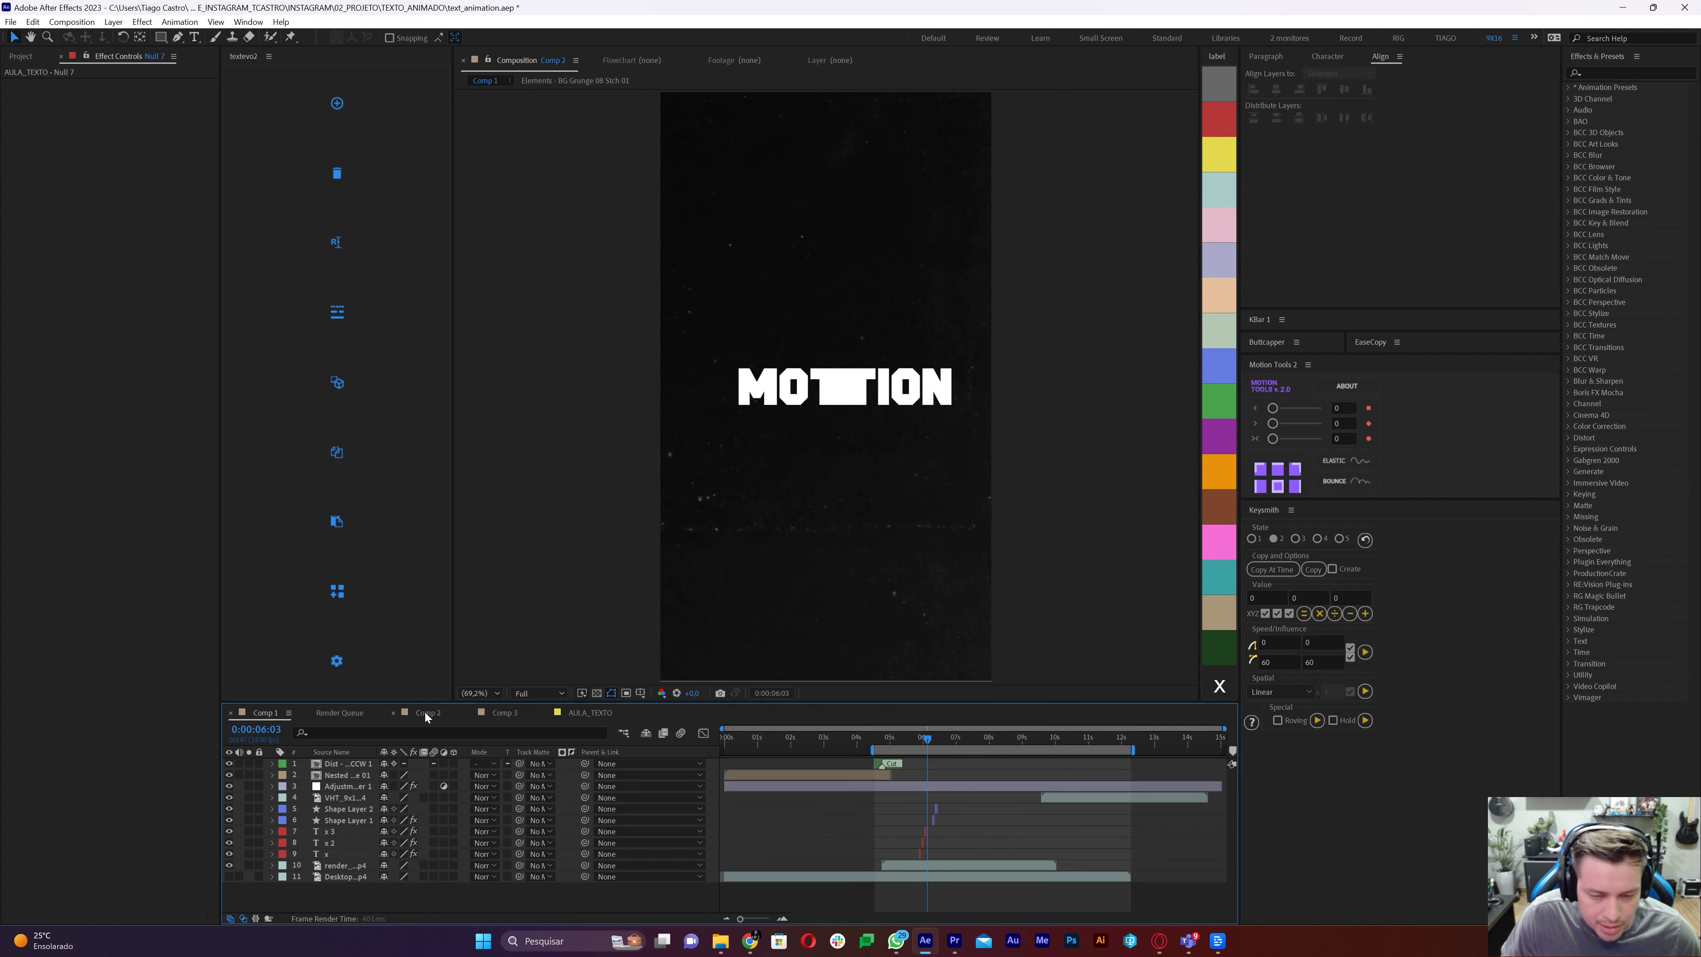
{"action": "left_click", "coordinate": [934, 737]}
{"action": "left_click_drag", "start_coordinate": [934, 738], "coordinate": [939, 739]}
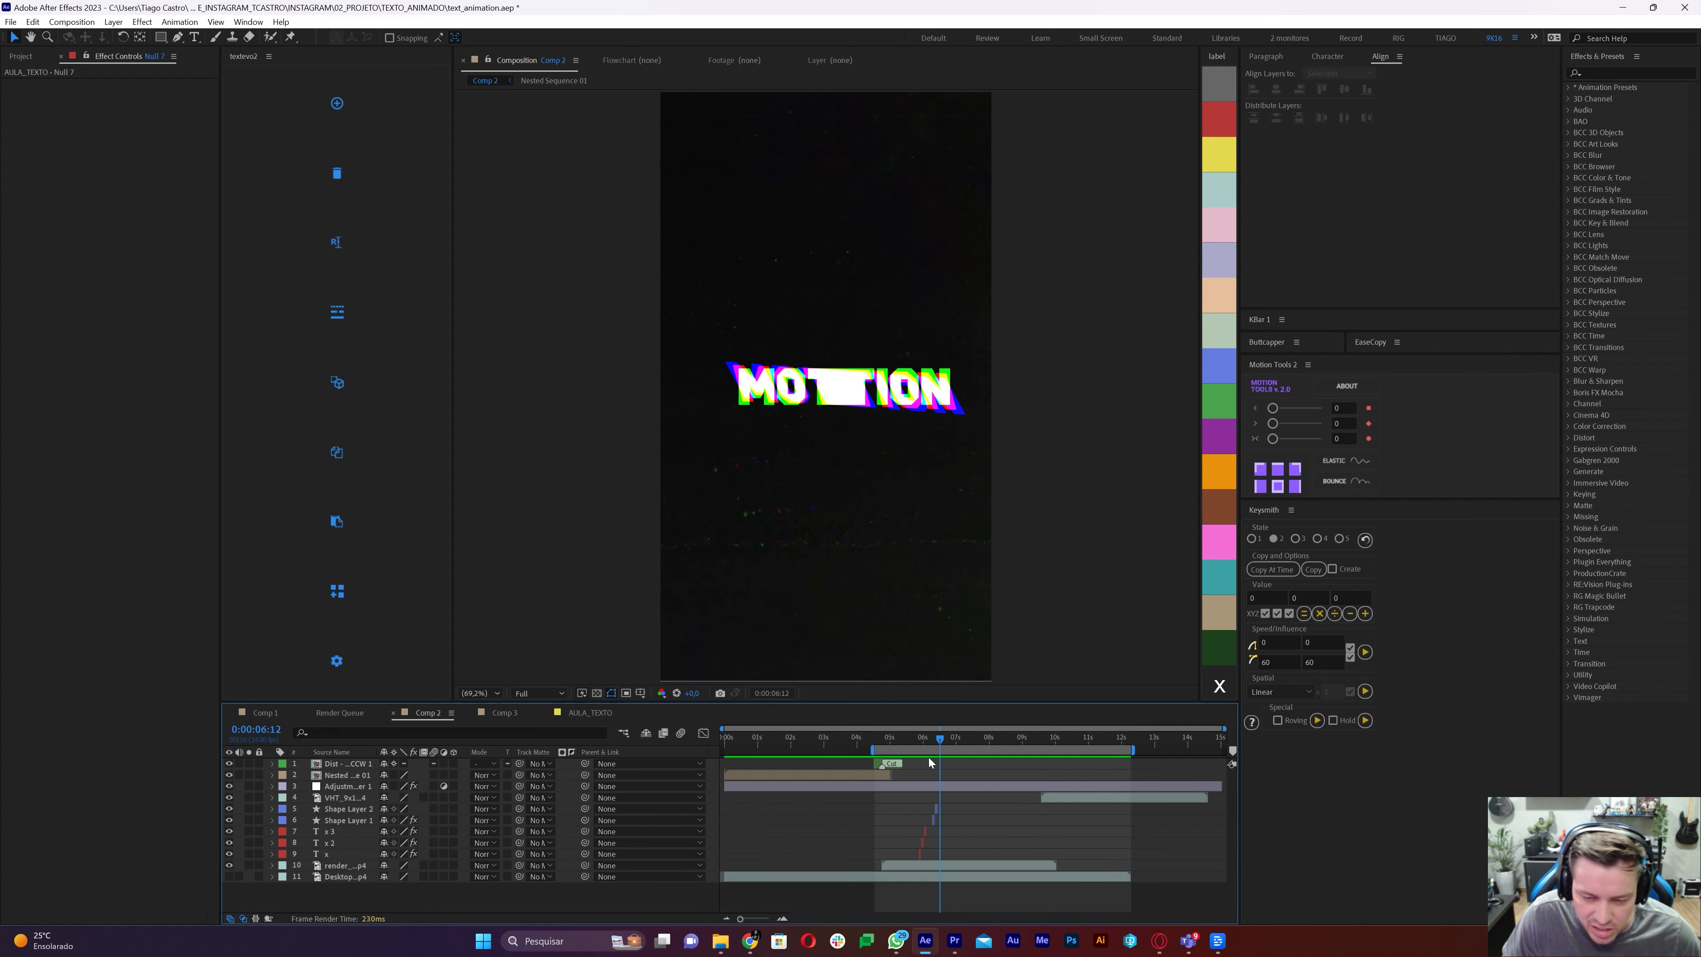
{"action": "left_click", "coordinate": [946, 738]}
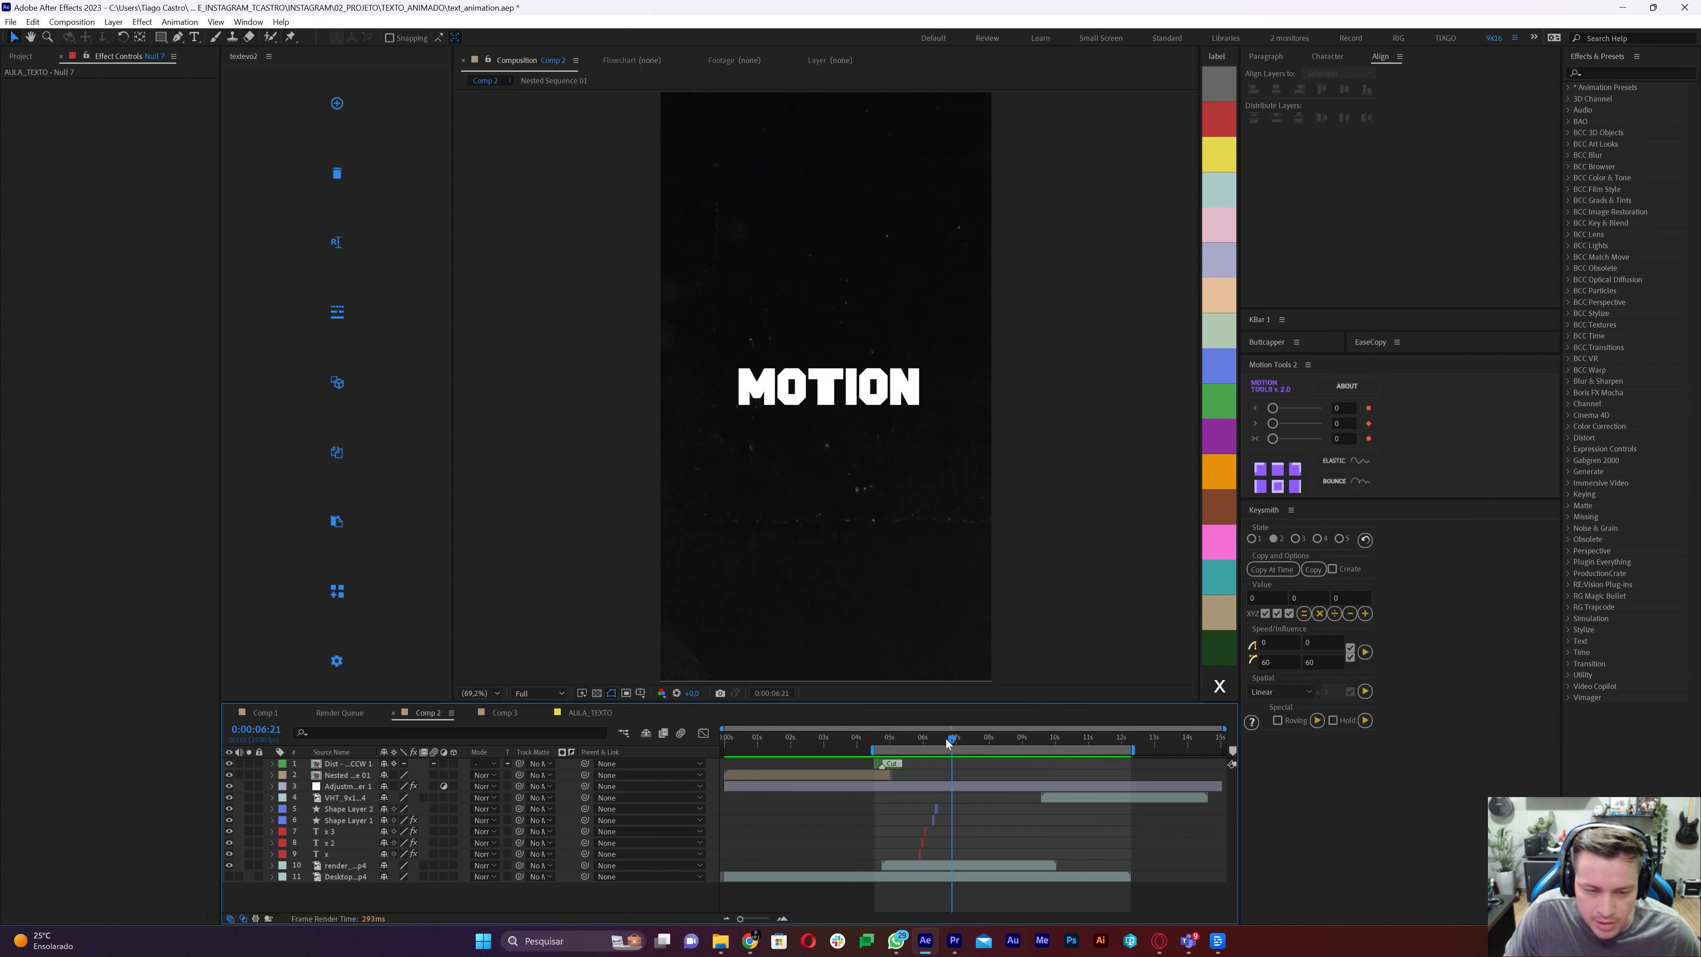
{"action": "left_click", "coordinate": [610, 715]}
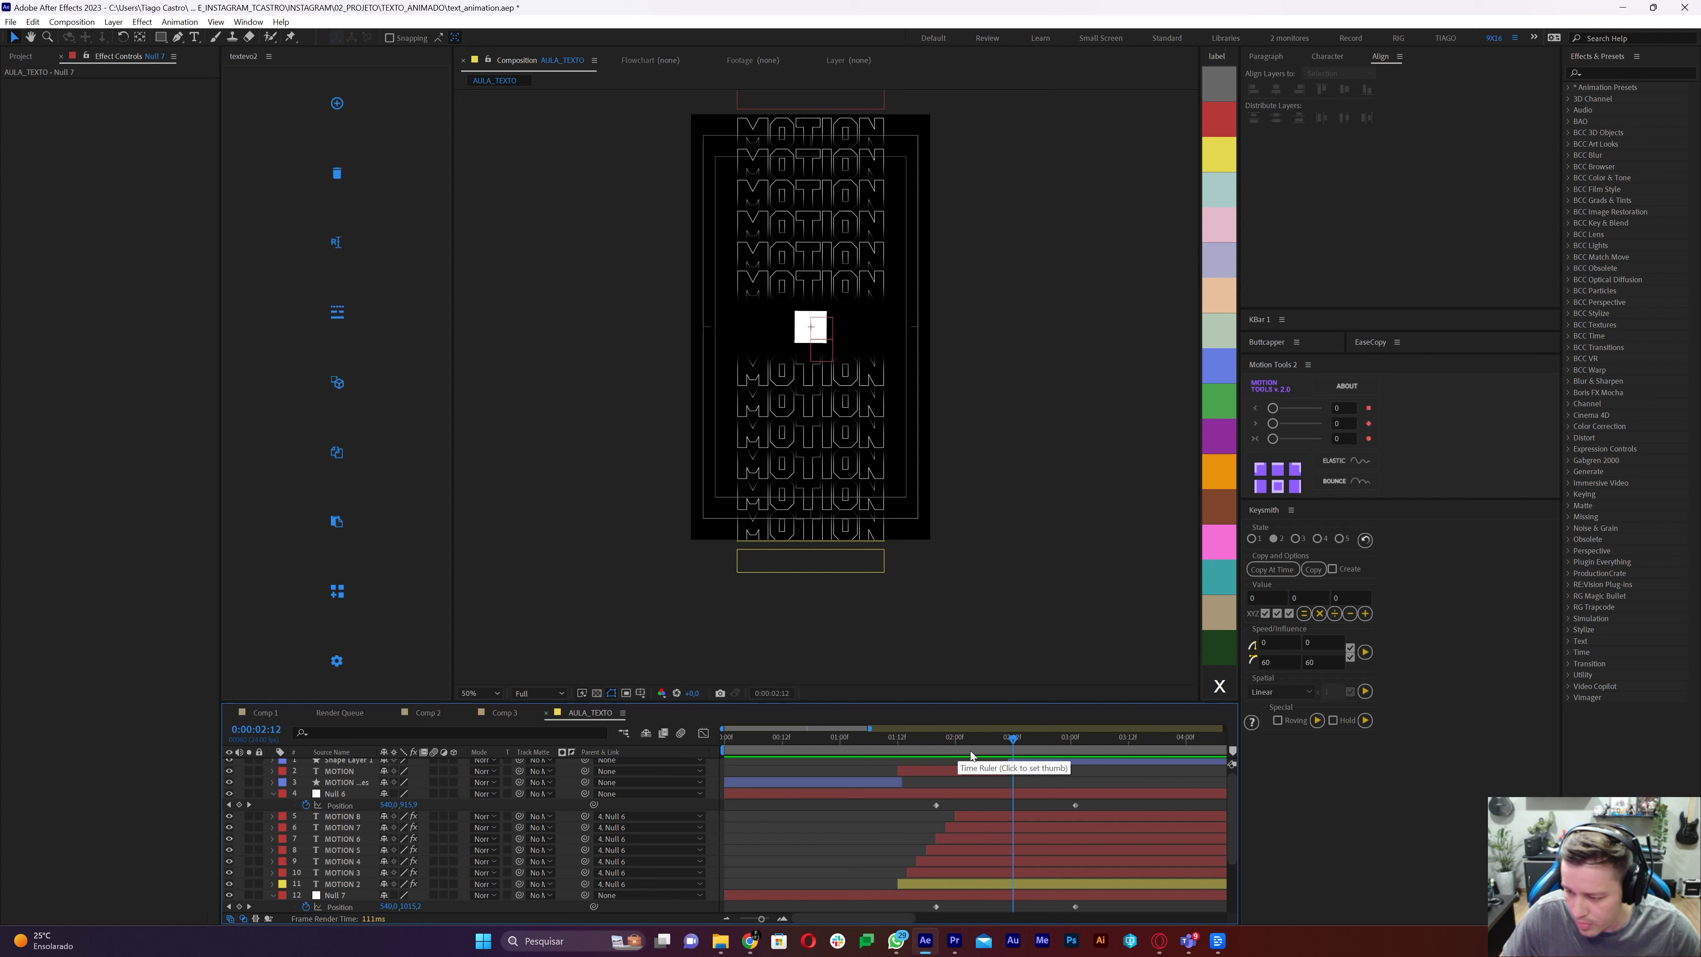
Add an adjustment layer above Shape Layer 1 at the top of the layer stack
{"action": "mouse_move", "coordinate": [969, 747]}
{"action": "left_mouse_down"}
{"action": "mouse_move", "coordinate": [1033, 758]}
{"action": "mouse_move", "coordinate": [986, 754]}
{"action": "left_mouse_up"}
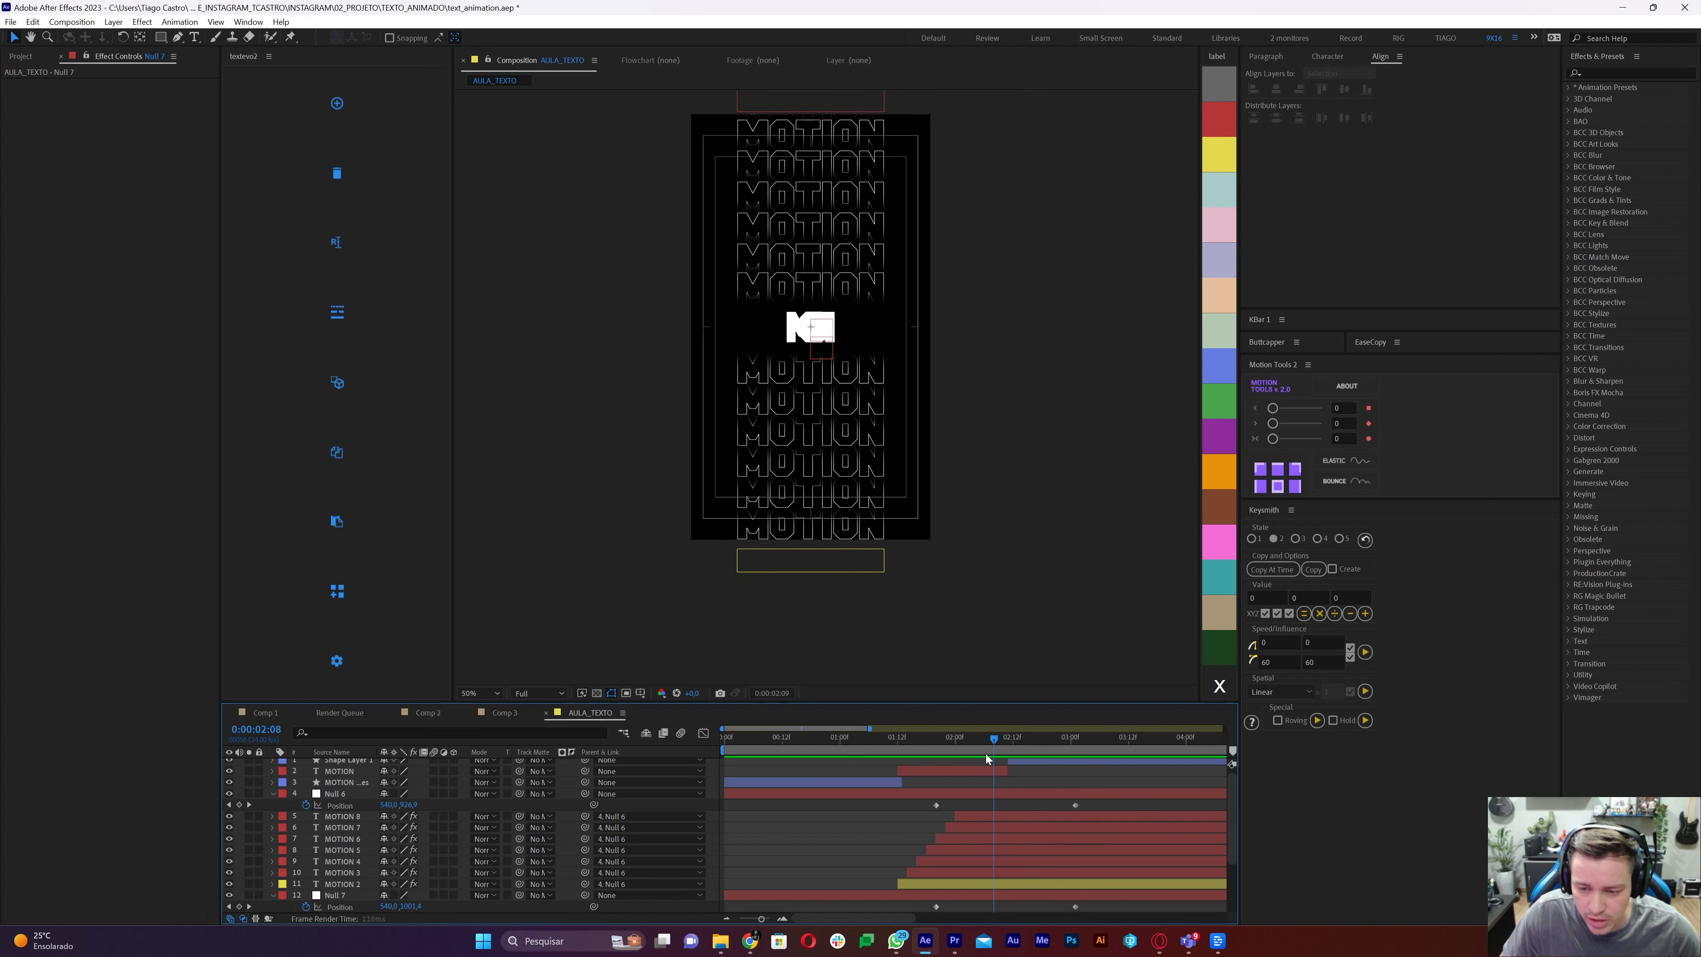
{"action": "left_click", "coordinate": [1030, 764]}
{"action": "left_click", "coordinate": [112, 21]}
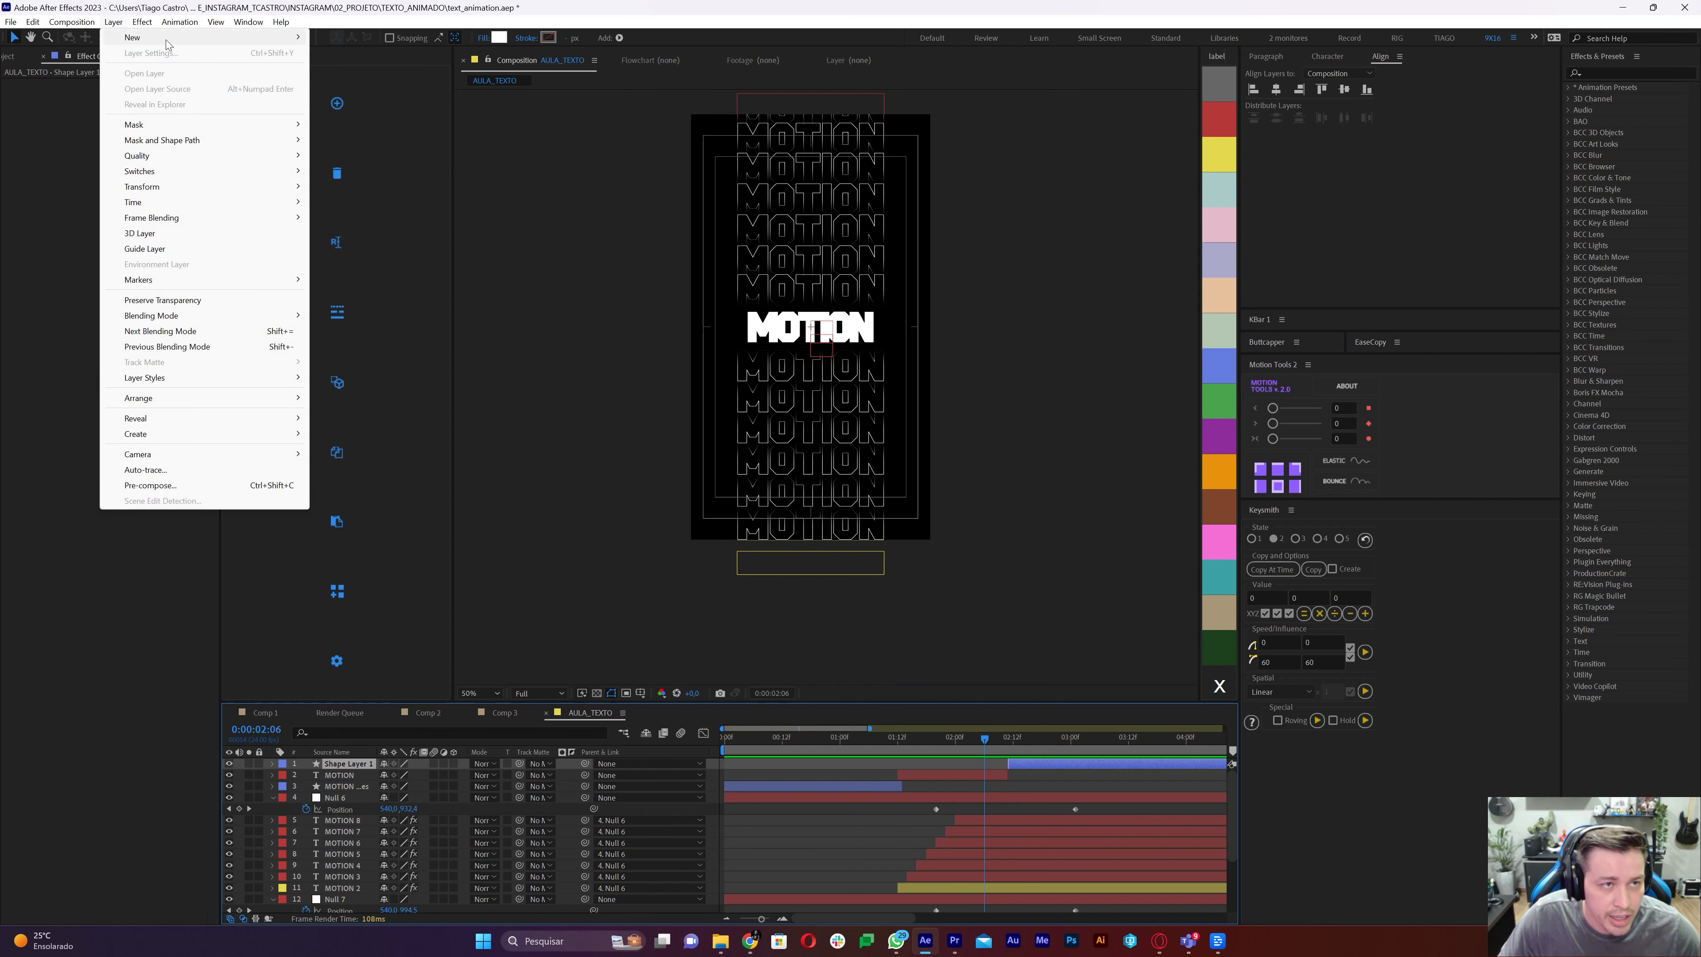
{"action": "mouse_move", "coordinate": [275, 40]}
{"action": "left_click", "coordinate": [388, 130]}
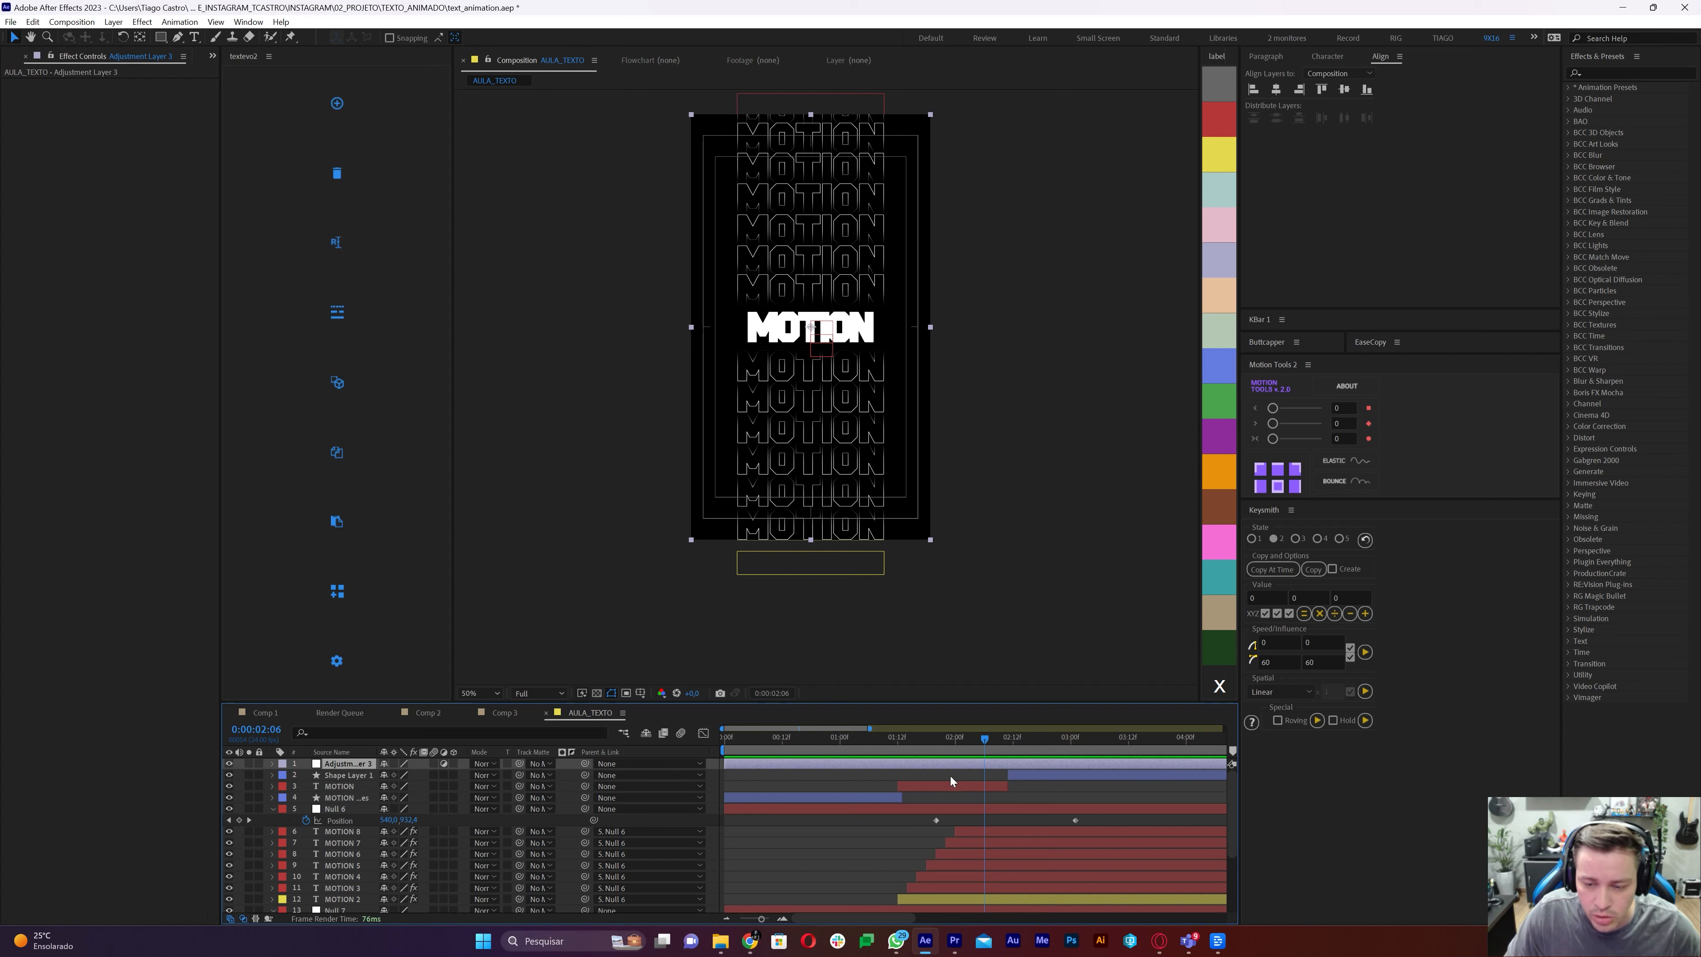
Find and apply the Quick Chromatic Aberration 3 effect to the adjustment layer
{"action": "key", "text": "ctrl+space"}
{"action": "type", "text": "ab"}
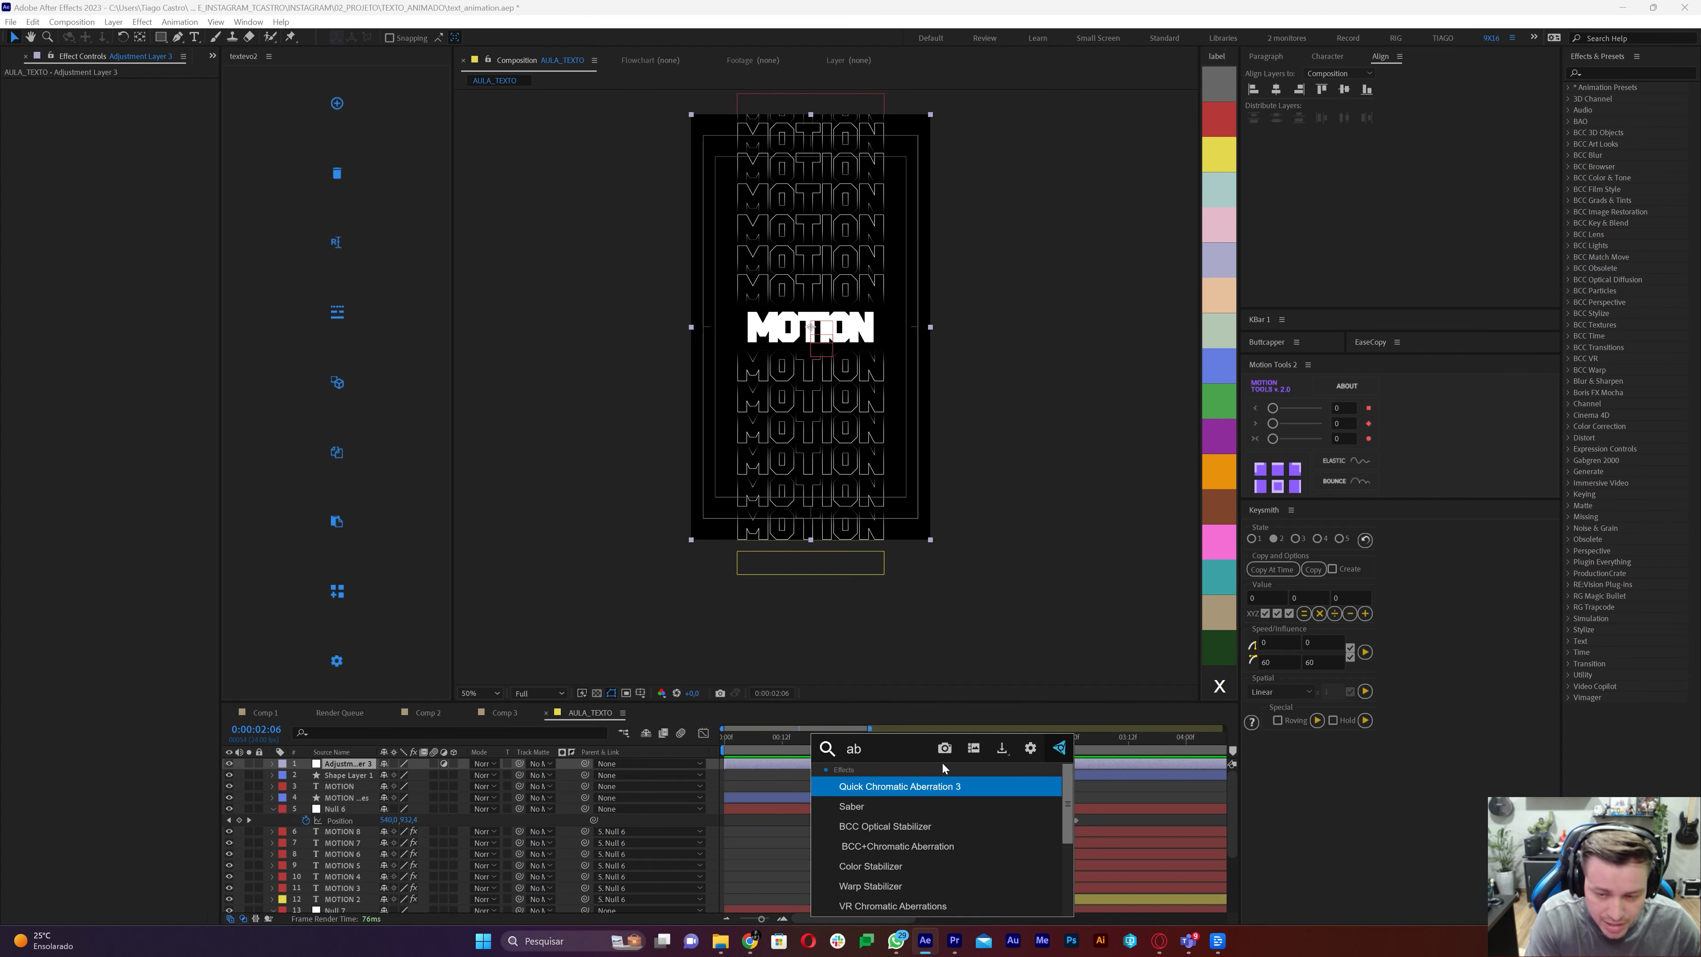
{"action": "left_click", "coordinate": [885, 787]}
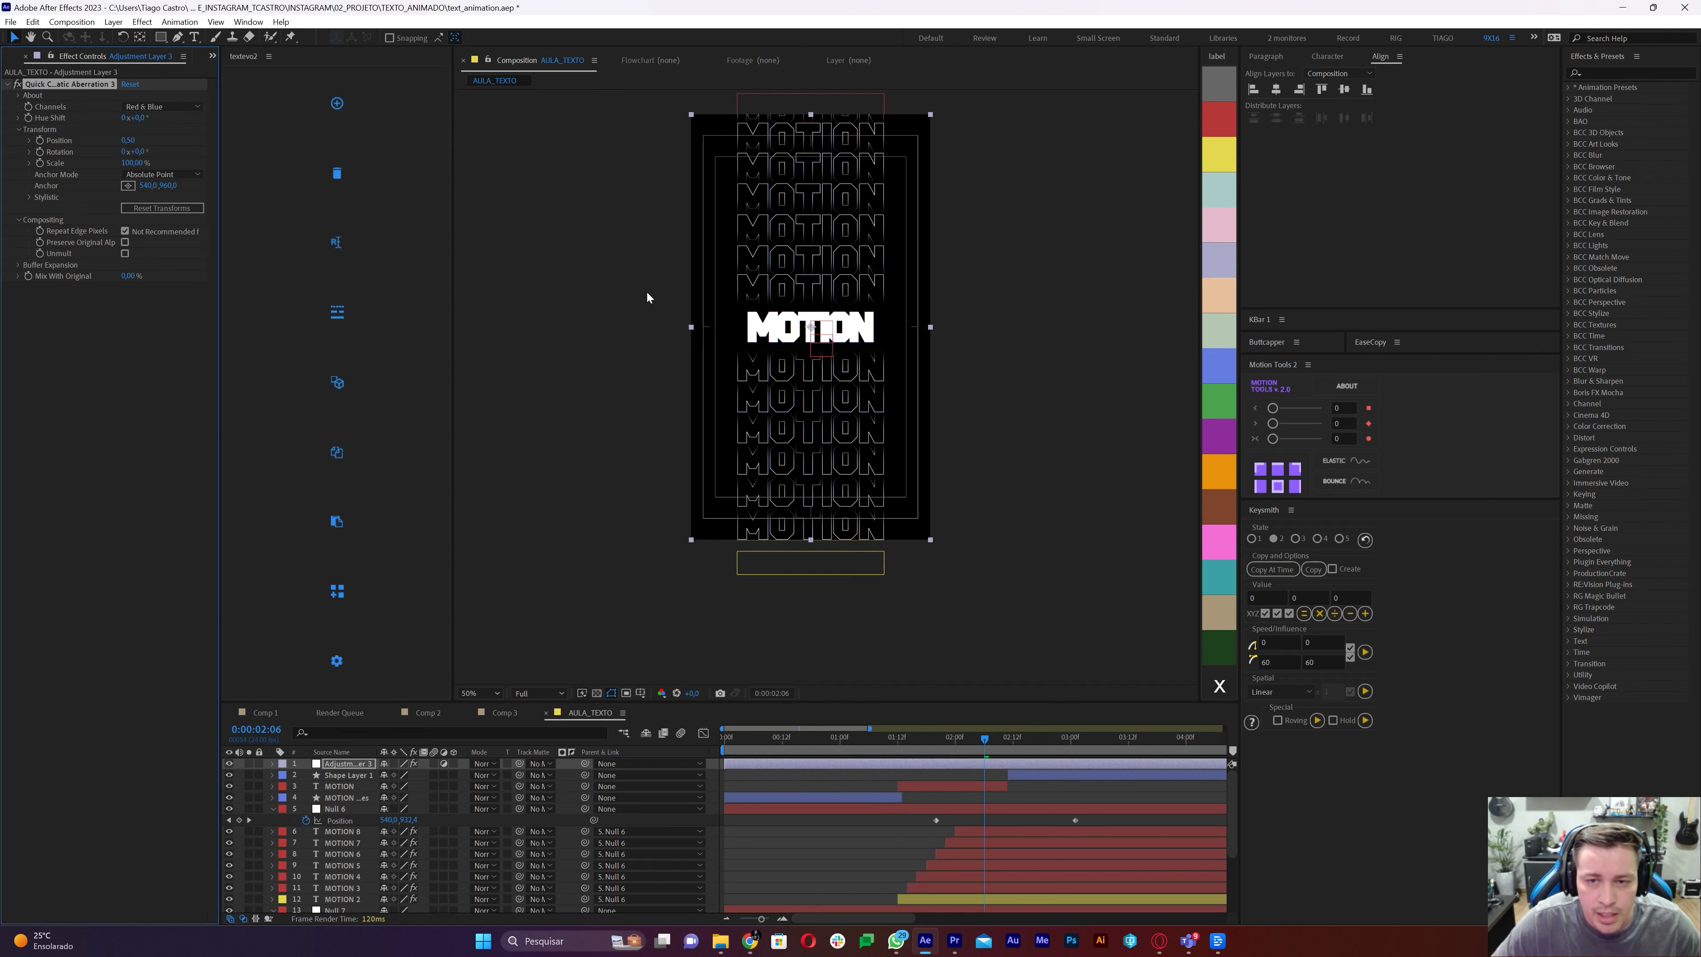
Try to pre-compose Null 6, Null 7 and all their outline MOTION copies into a composition named TEXTO
{"action": "mouse_move", "coordinate": [961, 749]}
{"action": "left_mouse_down"}
{"action": "mouse_move", "coordinate": [933, 753]}
{"action": "mouse_move", "coordinate": [970, 752]}
{"action": "left_mouse_up"}
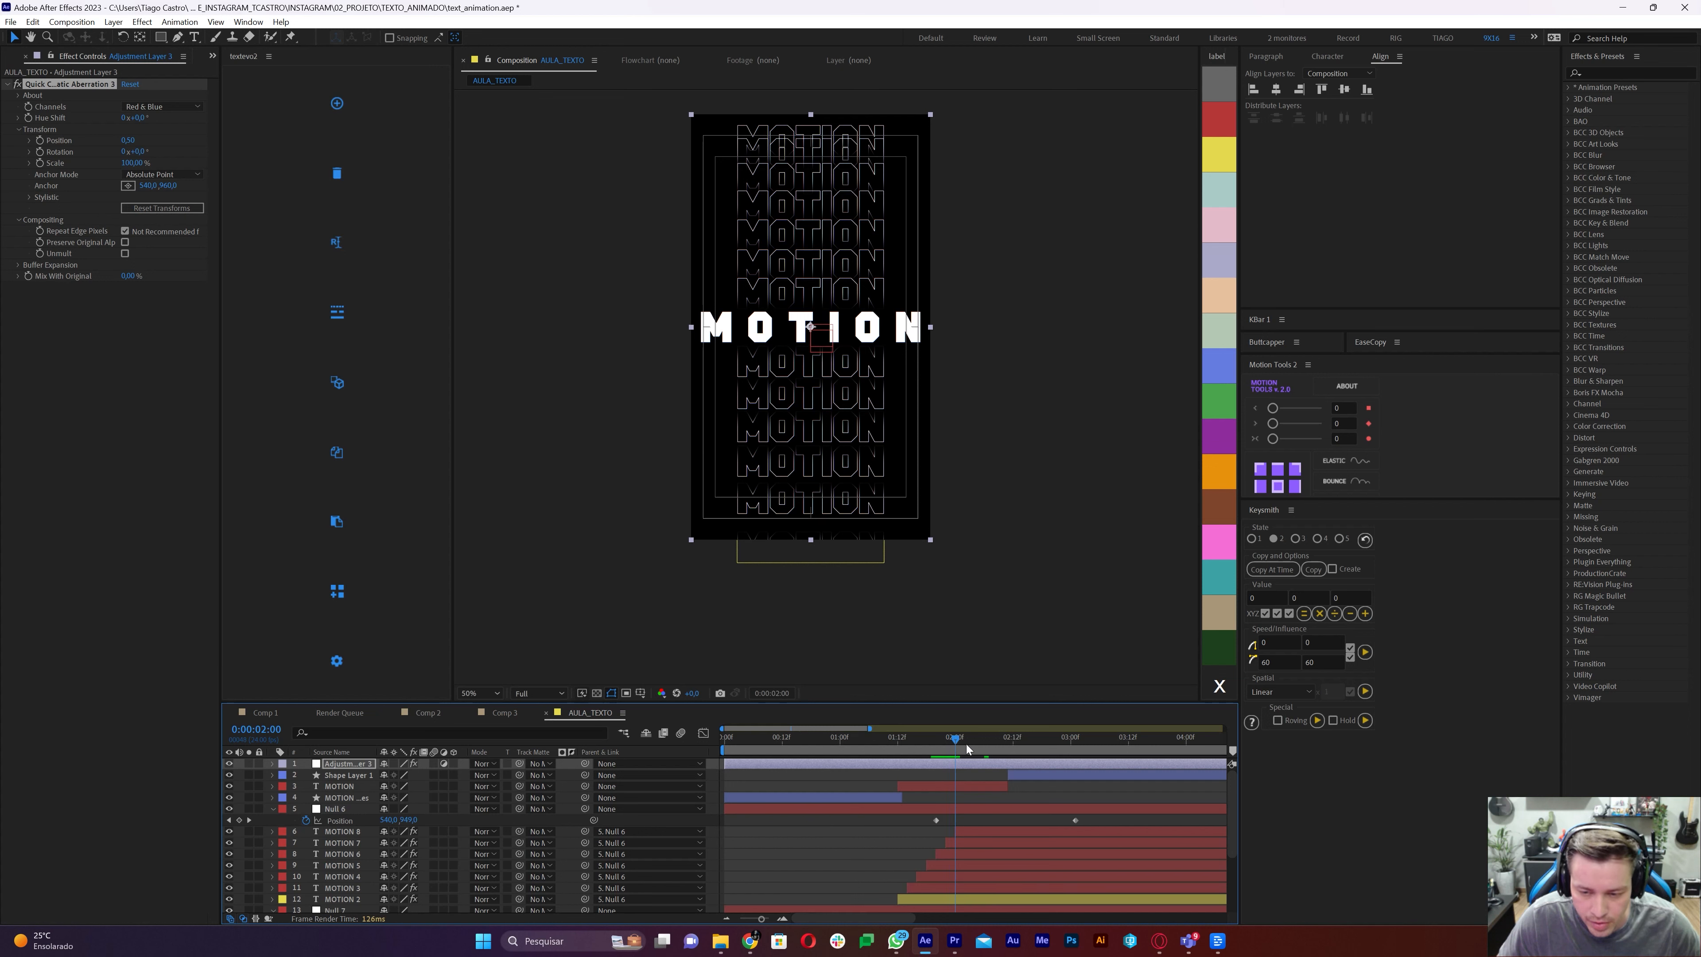
{"action": "left_click", "coordinate": [349, 834]}
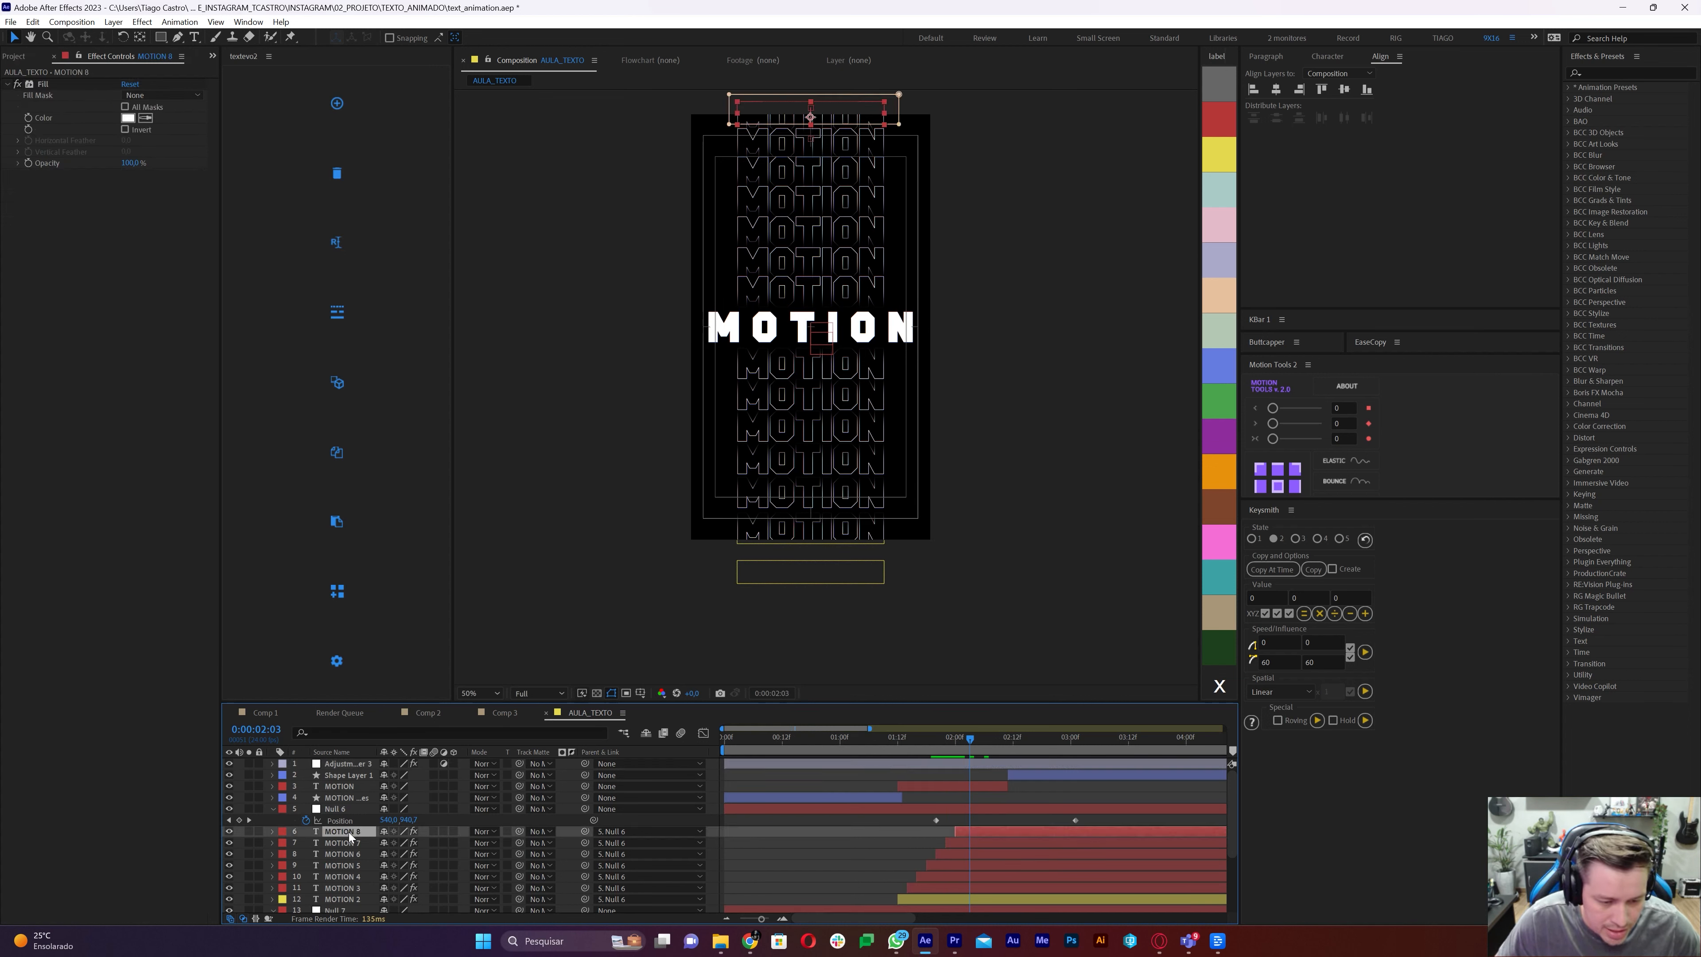
{"action": "left_click", "coordinate": [343, 809]}
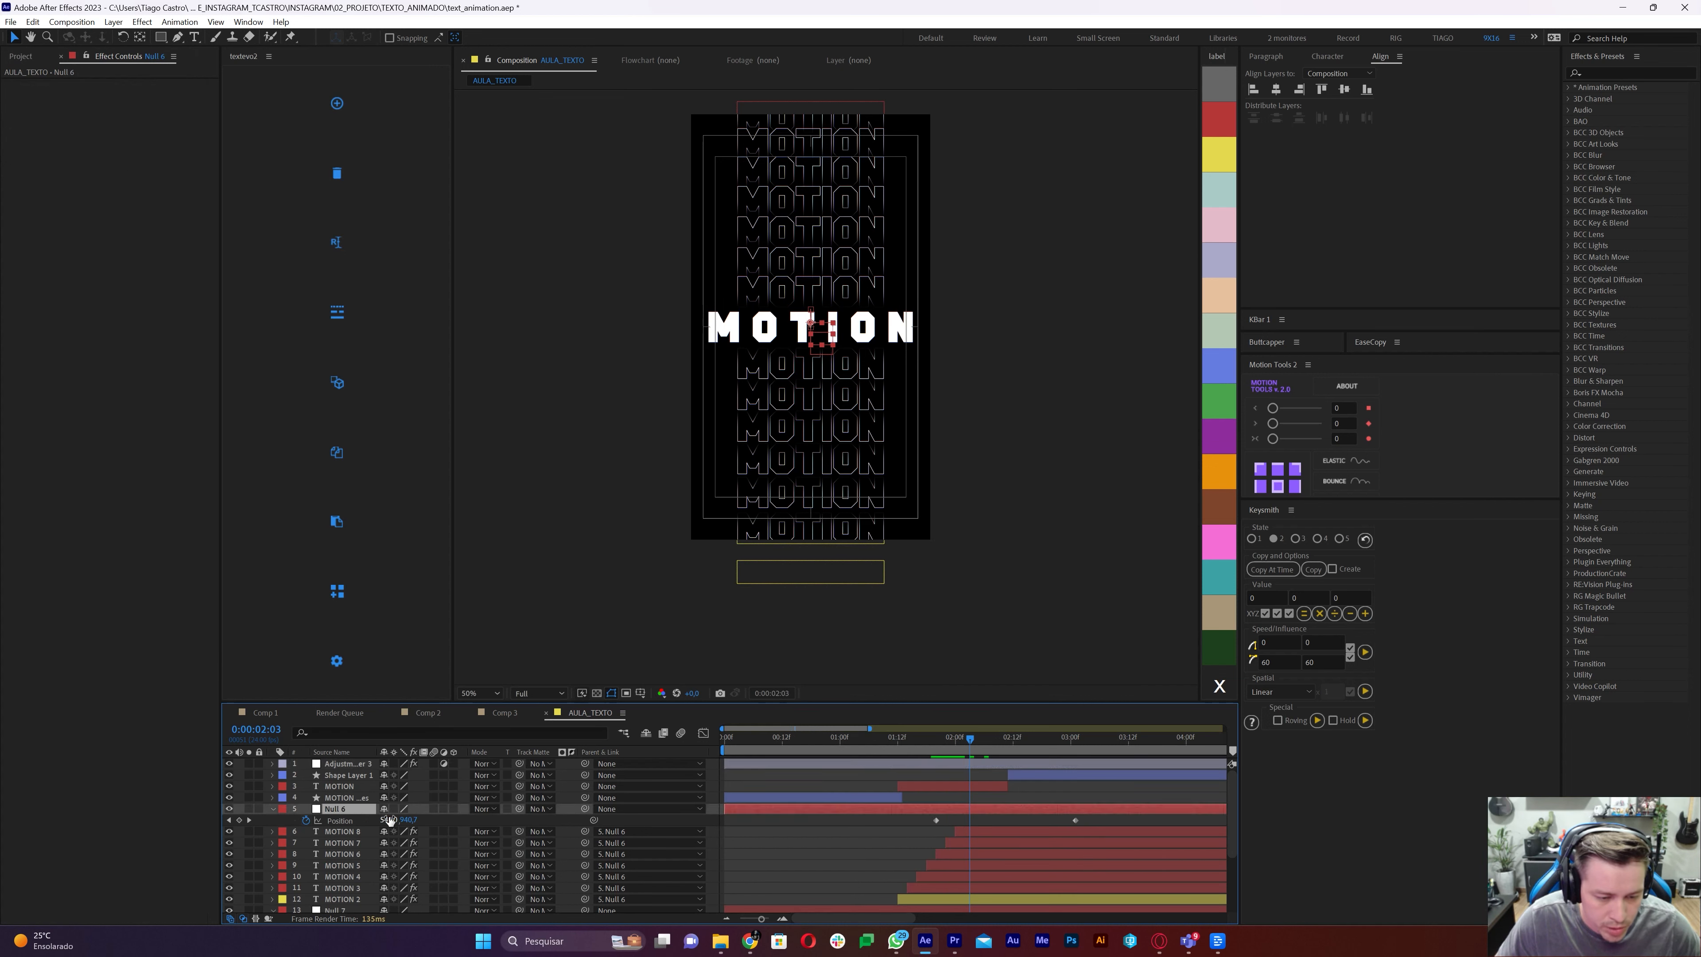
{"action": "scroll", "coordinate": [362, 870], "scroll_direction": "down", "scroll_amount": 3}
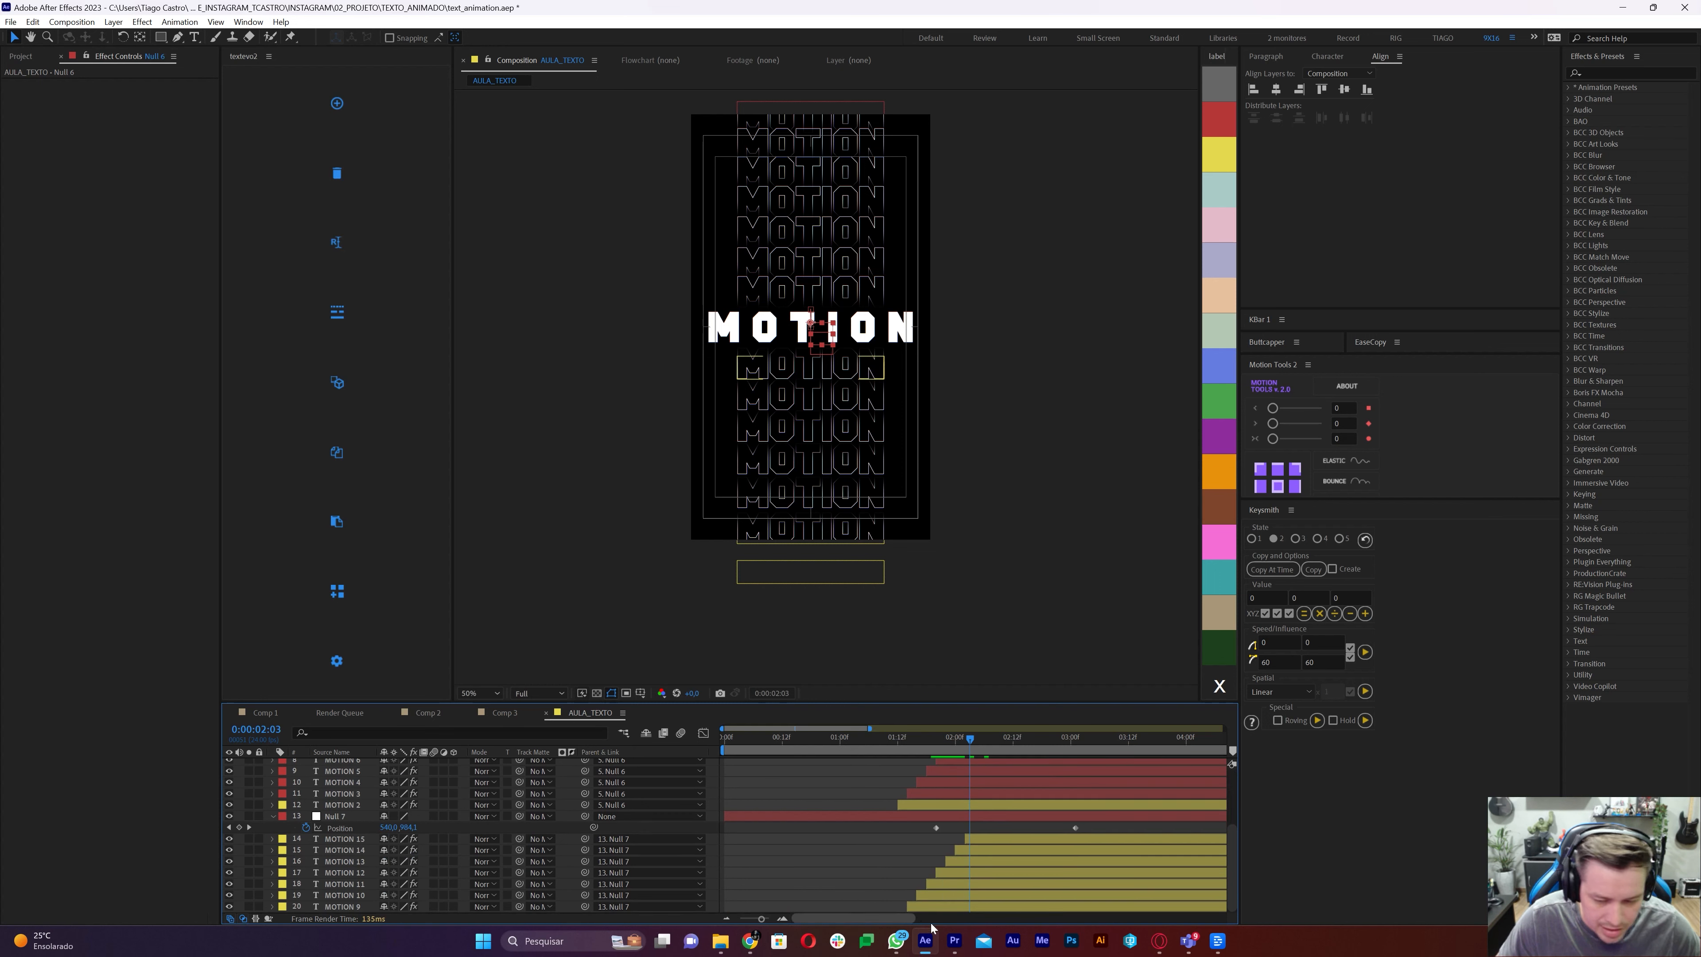
{"action": "left_click", "coordinate": [934, 908], "text": "shift"}
{"action": "key", "text": "ctrl+shift+c"}
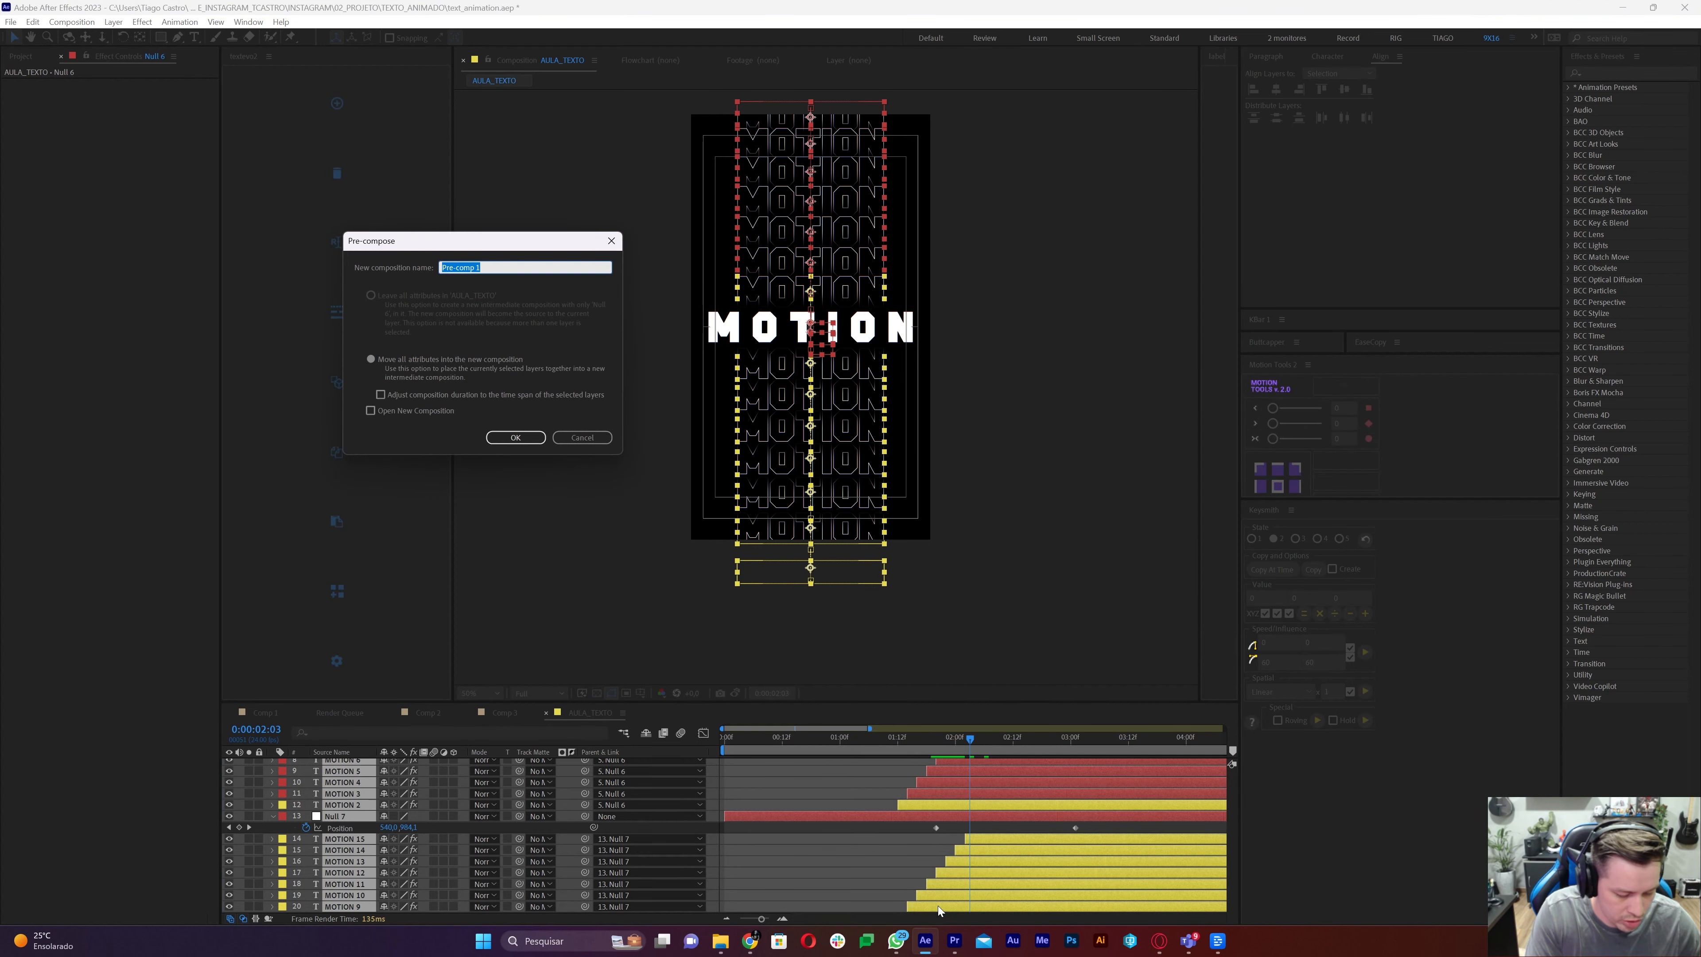
{"action": "type", "text": "TEXTO"}
{"action": "key", "text": "Return"}
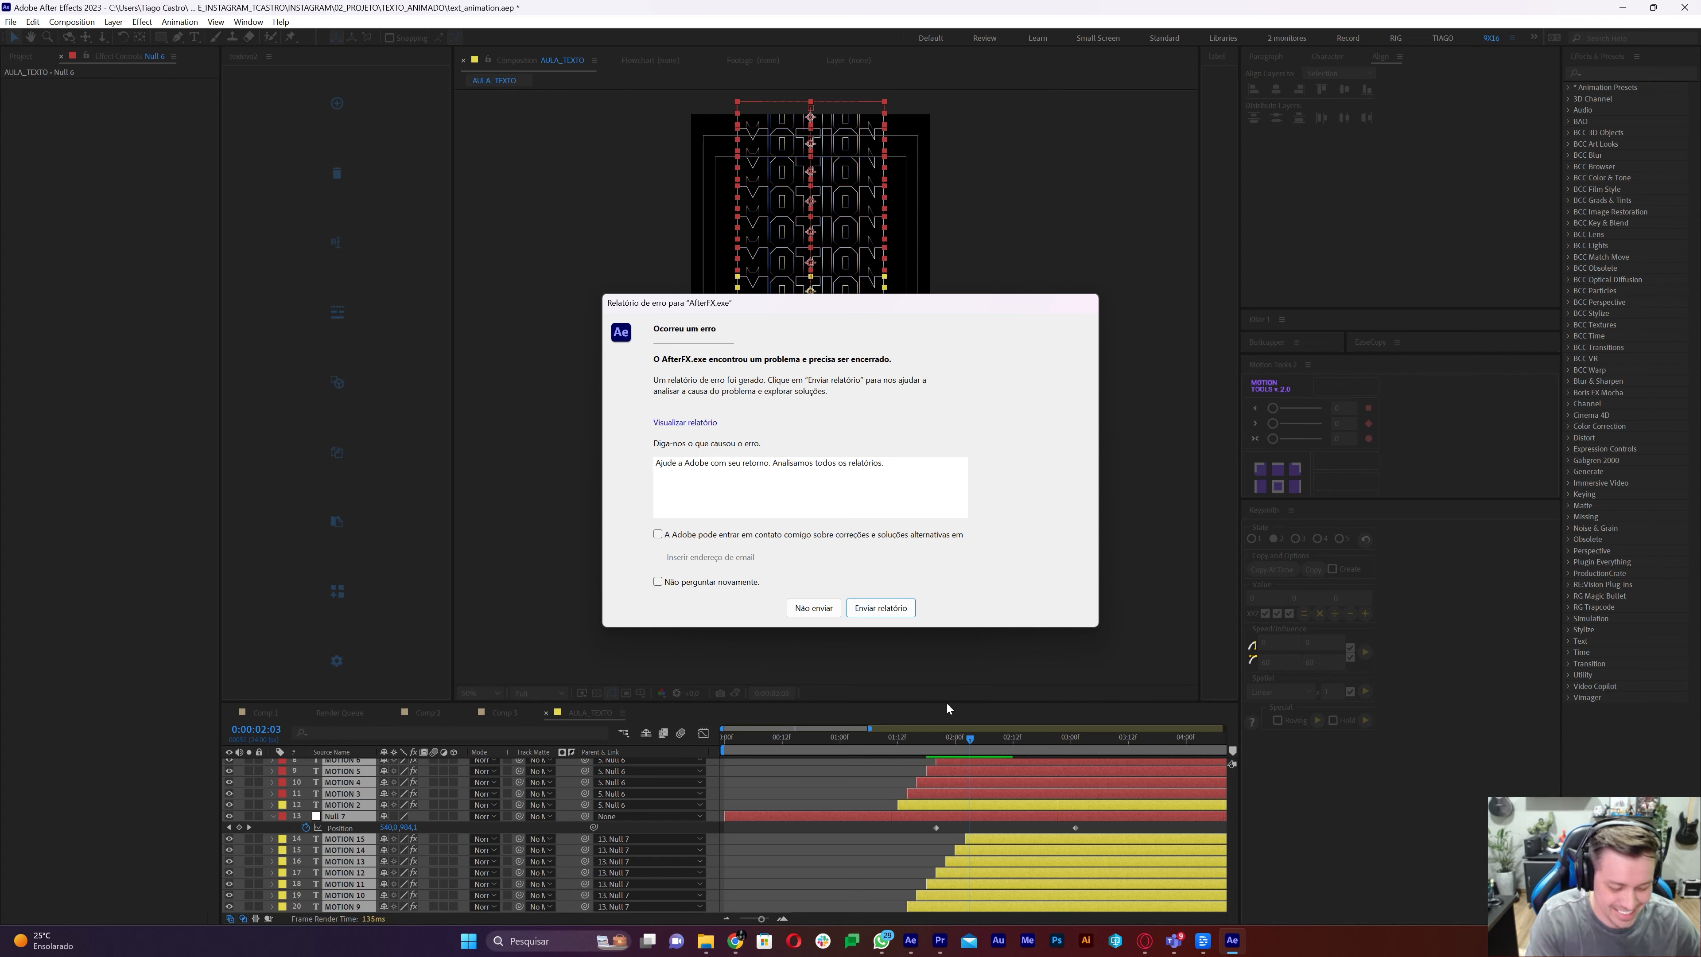
Dismiss the crash report without sending it and reopen the recent project text_animation.aep
{"action": "left_click", "coordinate": [814, 608]}
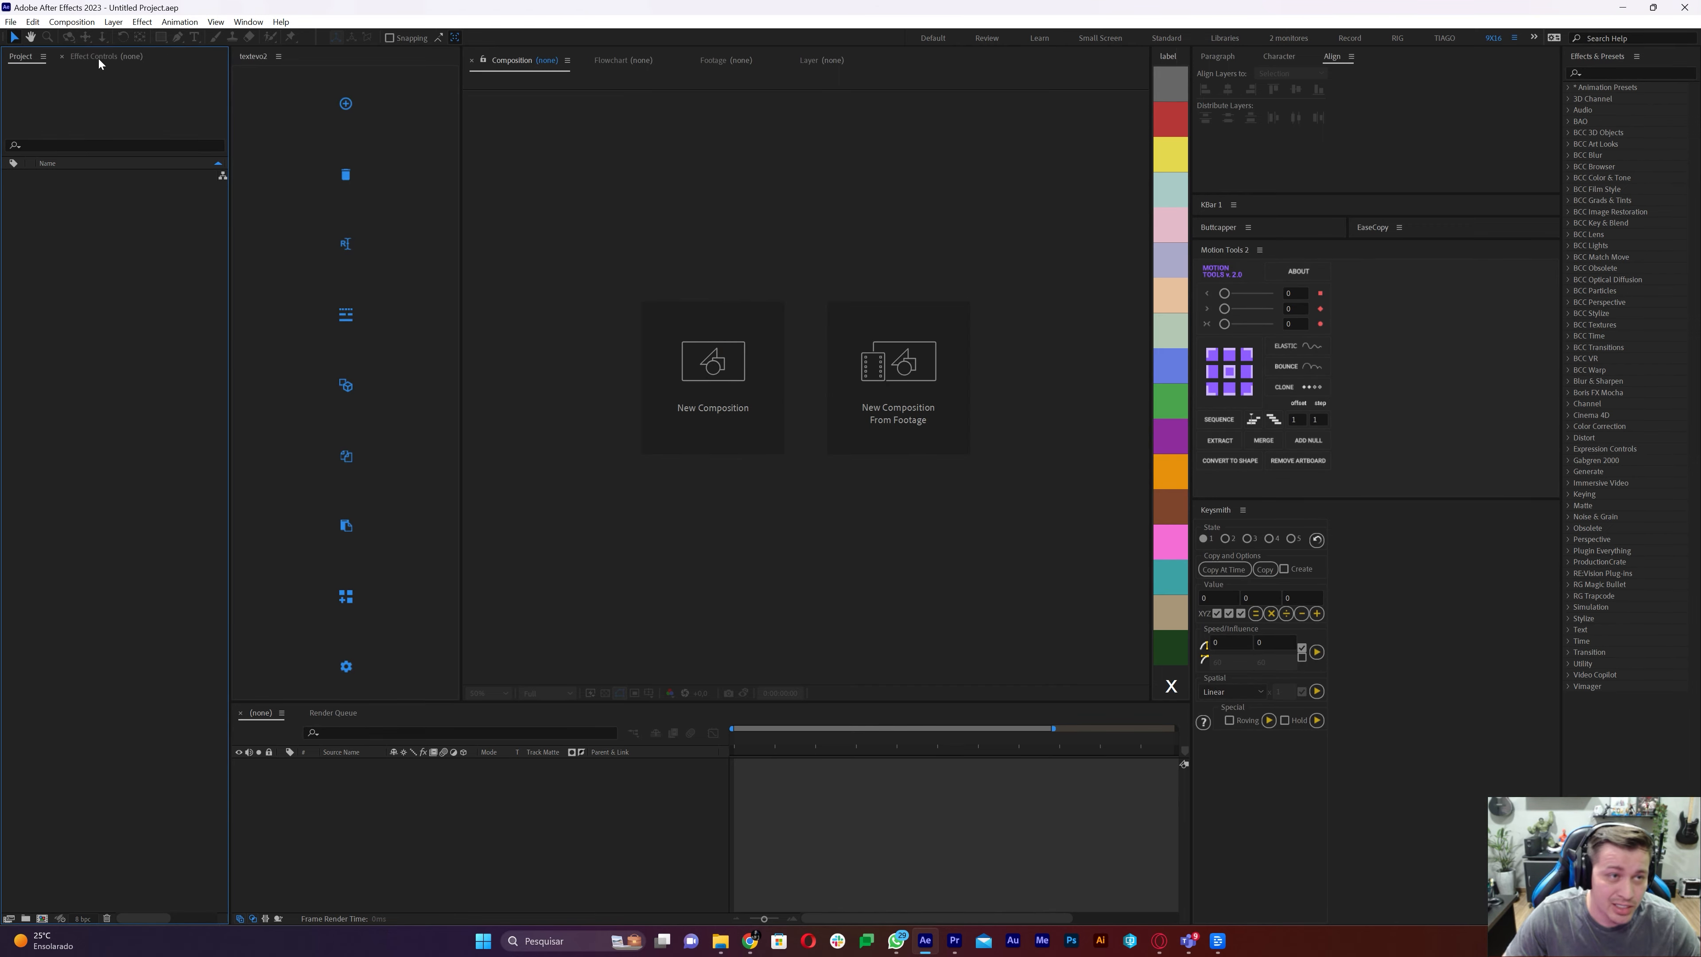
{"action": "left_click", "coordinate": [11, 23]}
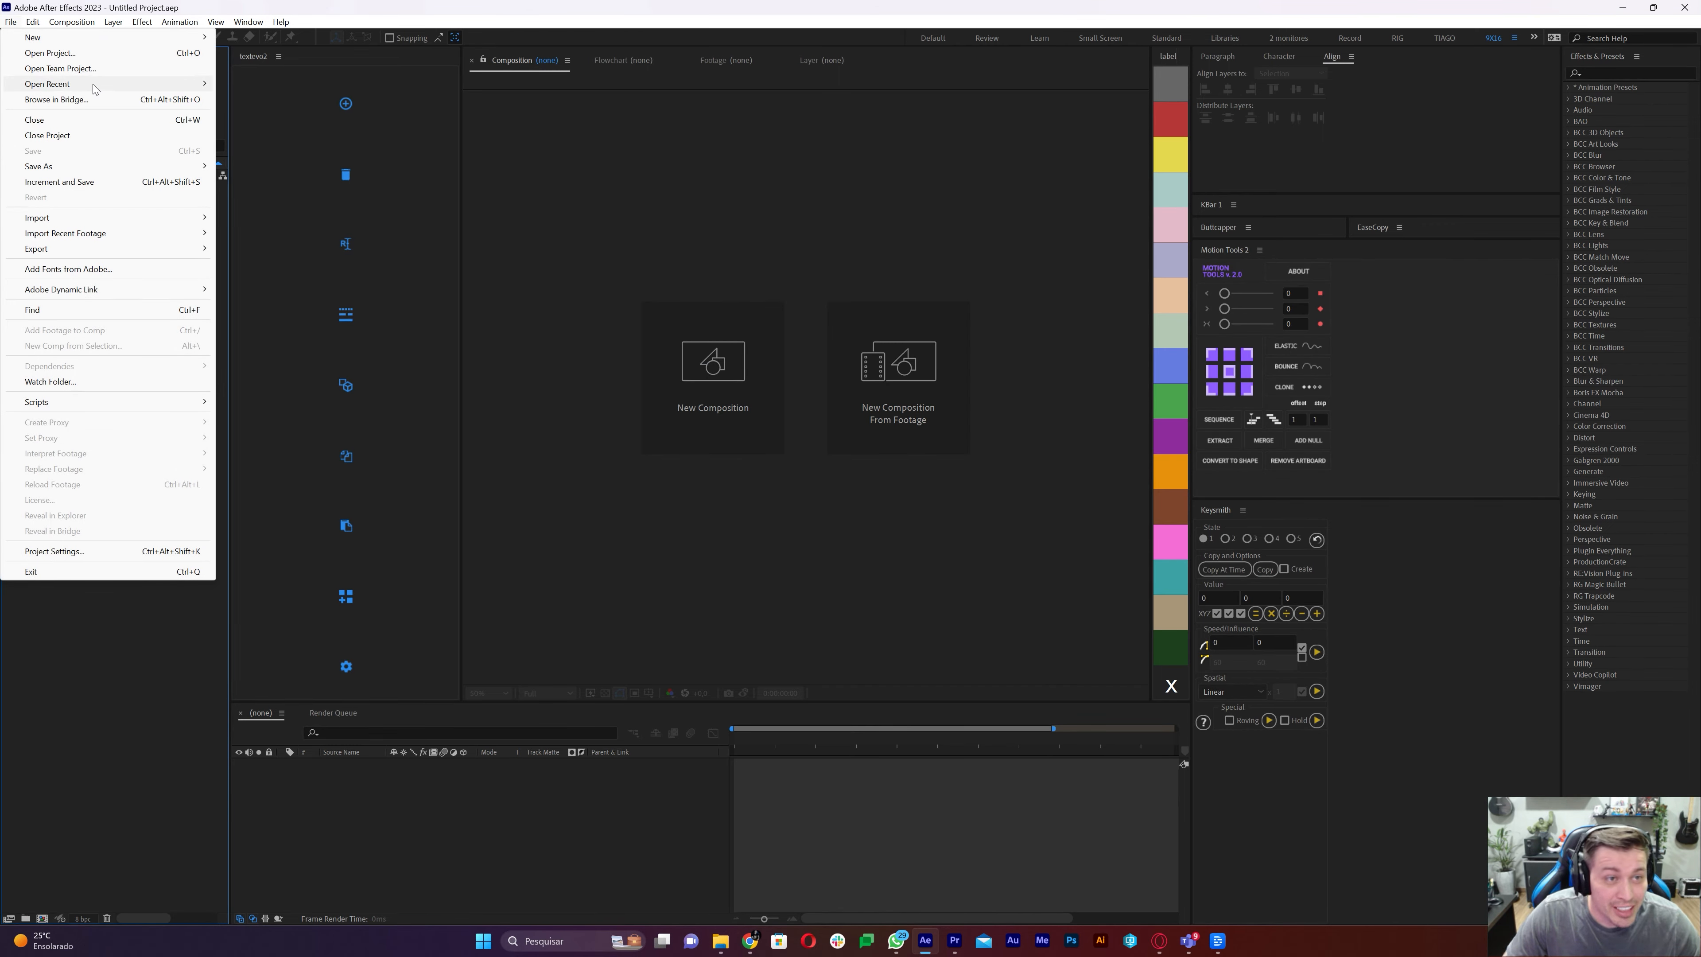
{"action": "mouse_move", "coordinate": [133, 83]}
{"action": "left_click", "coordinate": [498, 82]}
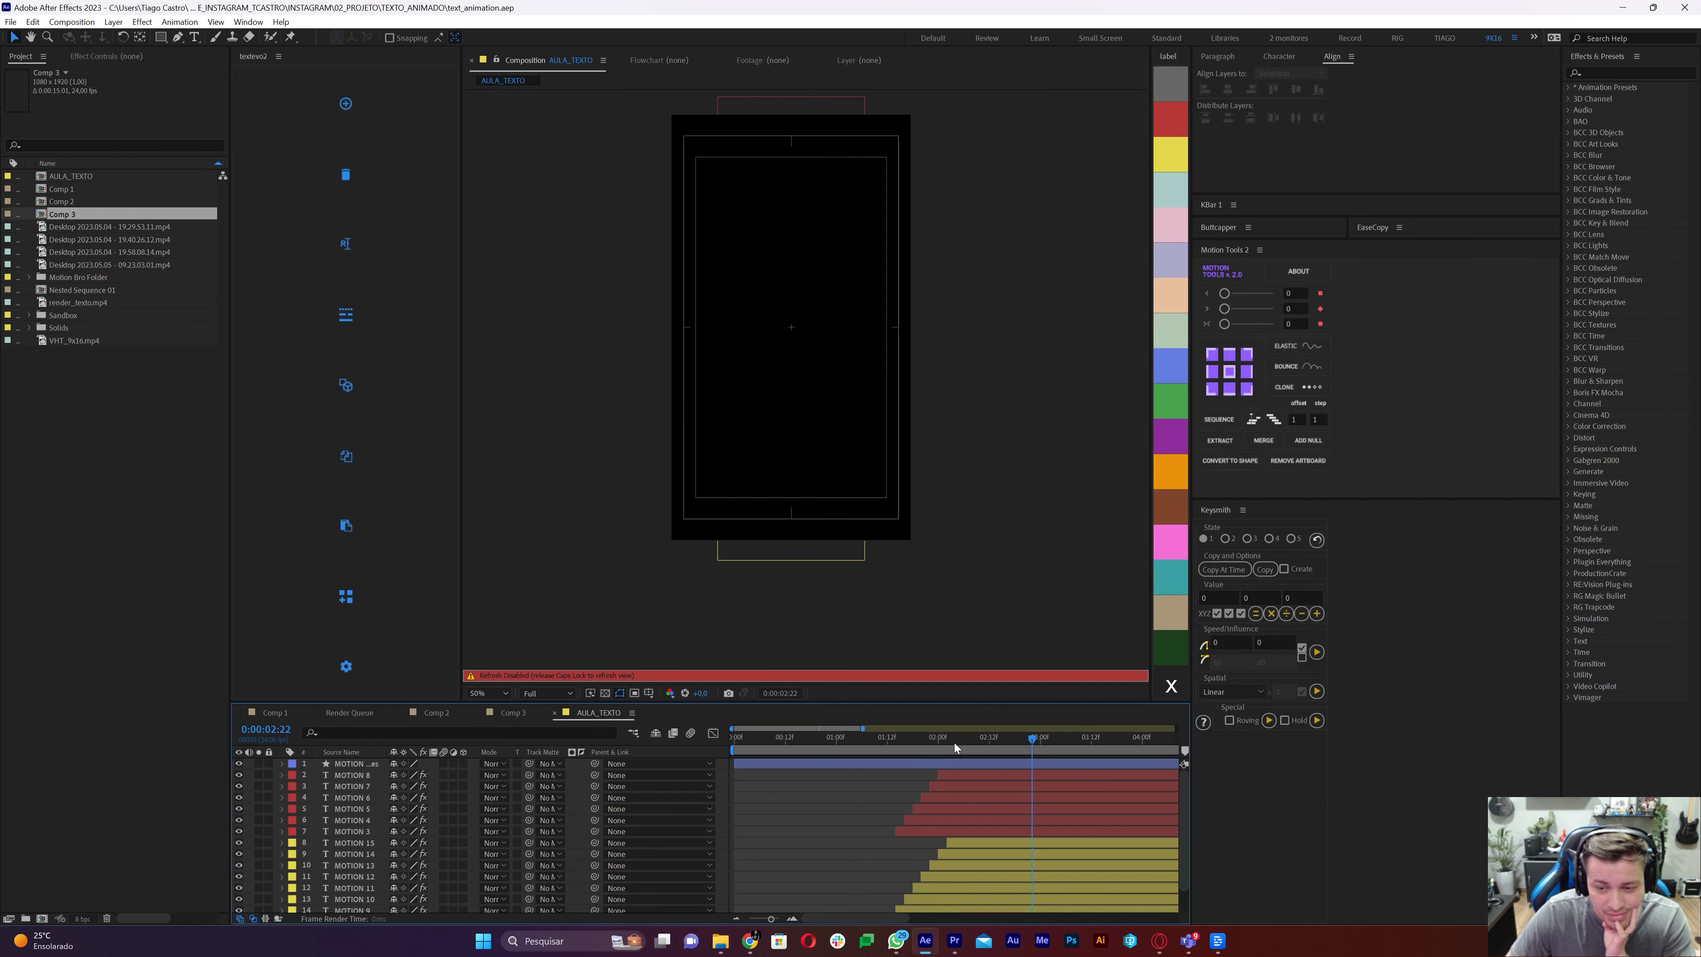
Re-enable preview refresh, scrub through AULA_TEXTO, and go to 0:00:04:02 in Comp 1
{"action": "key", "text": "Caps_Lock"}
{"action": "left_click_drag", "start_coordinate": [954, 742], "coordinate": [1014, 766]}
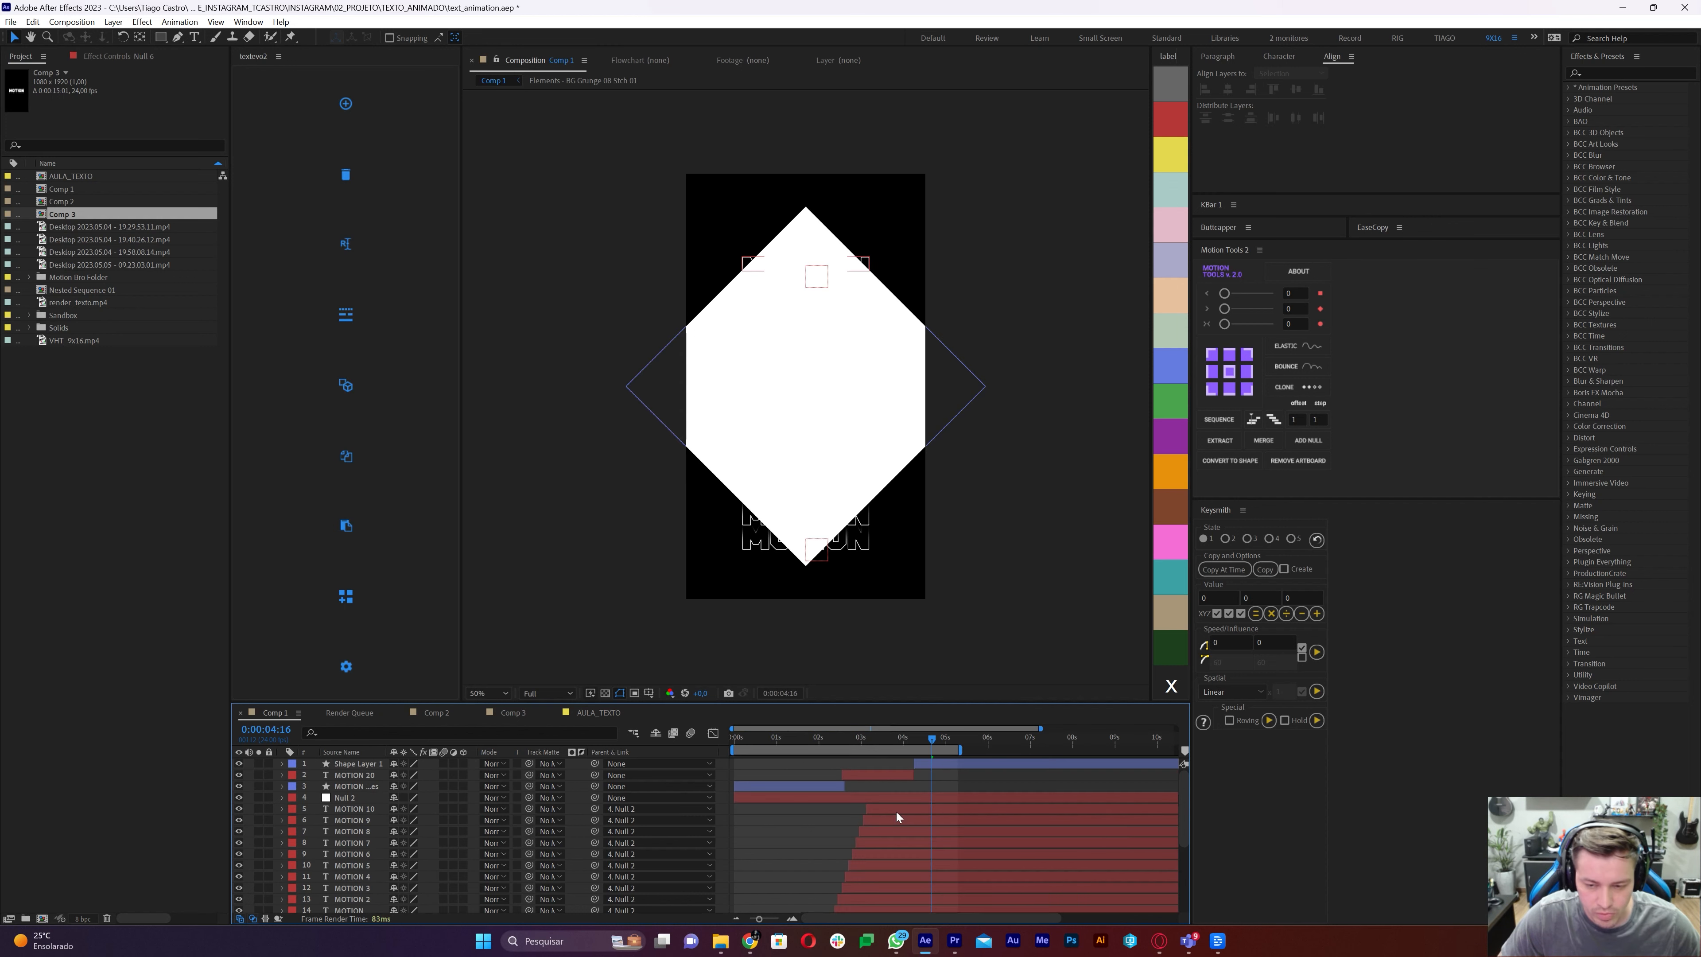
{"action": "mouse_move", "coordinate": [928, 737]}
{"action": "left_mouse_down"}
{"action": "mouse_move", "coordinate": [871, 744]}
{"action": "mouse_move", "coordinate": [904, 751]}
{"action": "left_mouse_up"}
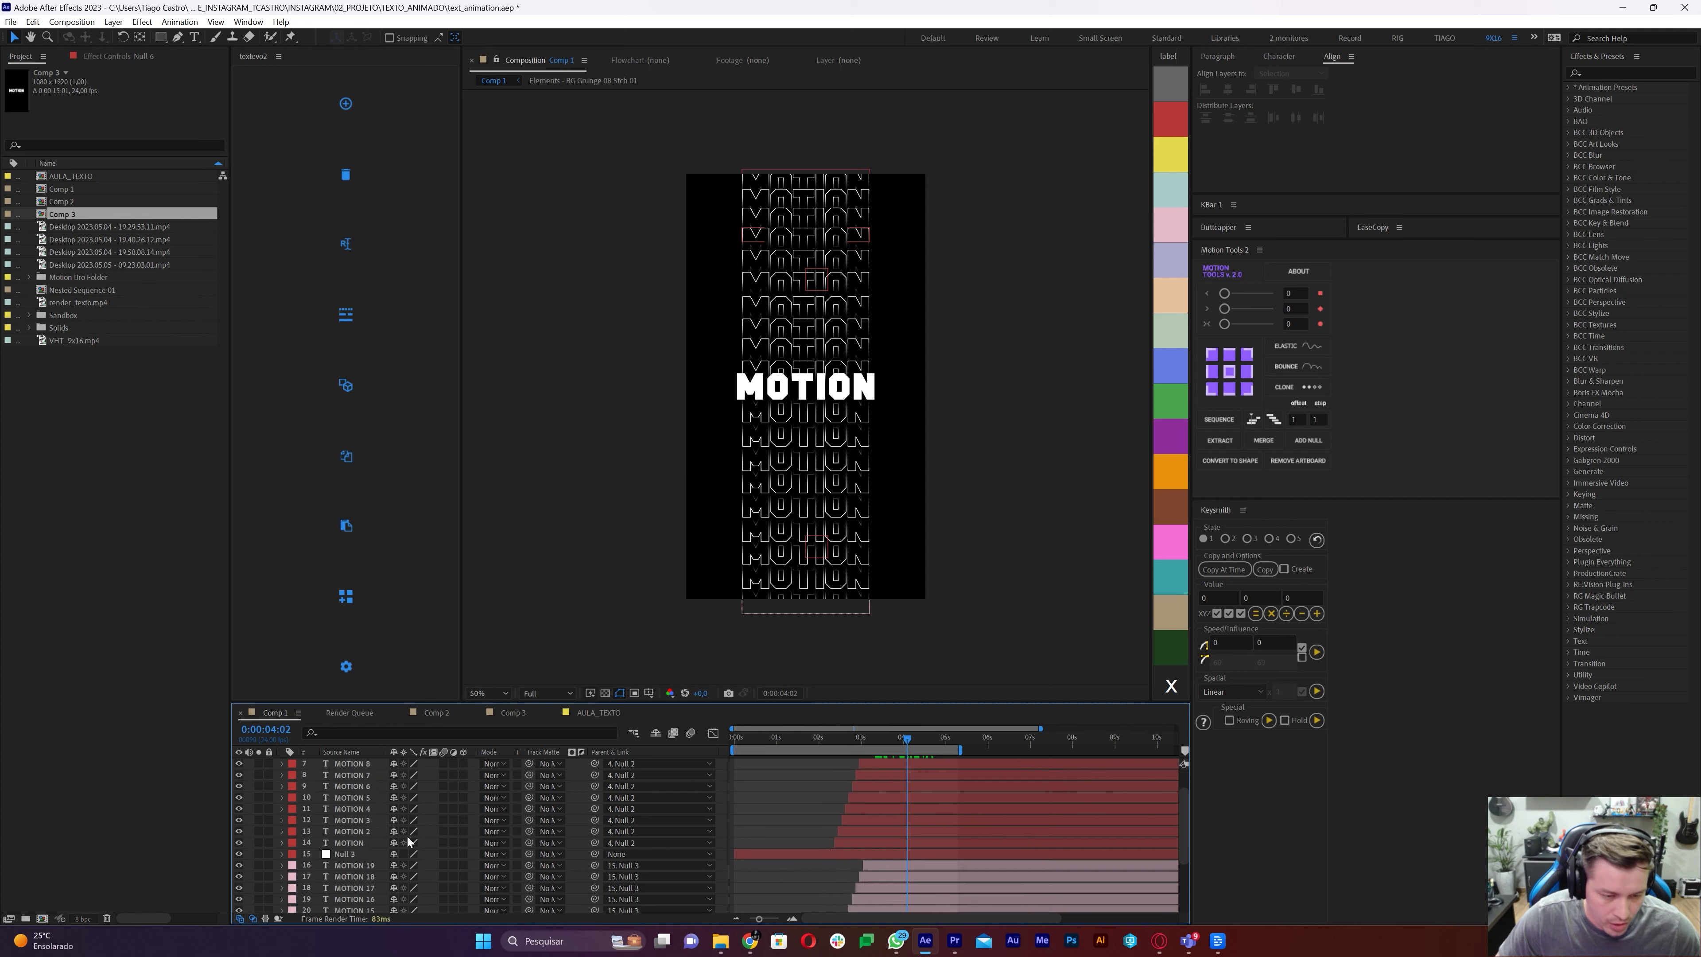
Pre-compose Null 2, Null 3 and all their outline MOTION copies in Comp 1 into a composition named TEXTO
{"action": "scroll", "coordinate": [670, 837], "scroll_direction": "down", "scroll_amount": 4}
{"action": "left_click", "coordinate": [360, 896]}
{"action": "scroll", "coordinate": [956, 822], "scroll_direction": "up", "scroll_amount": 4}
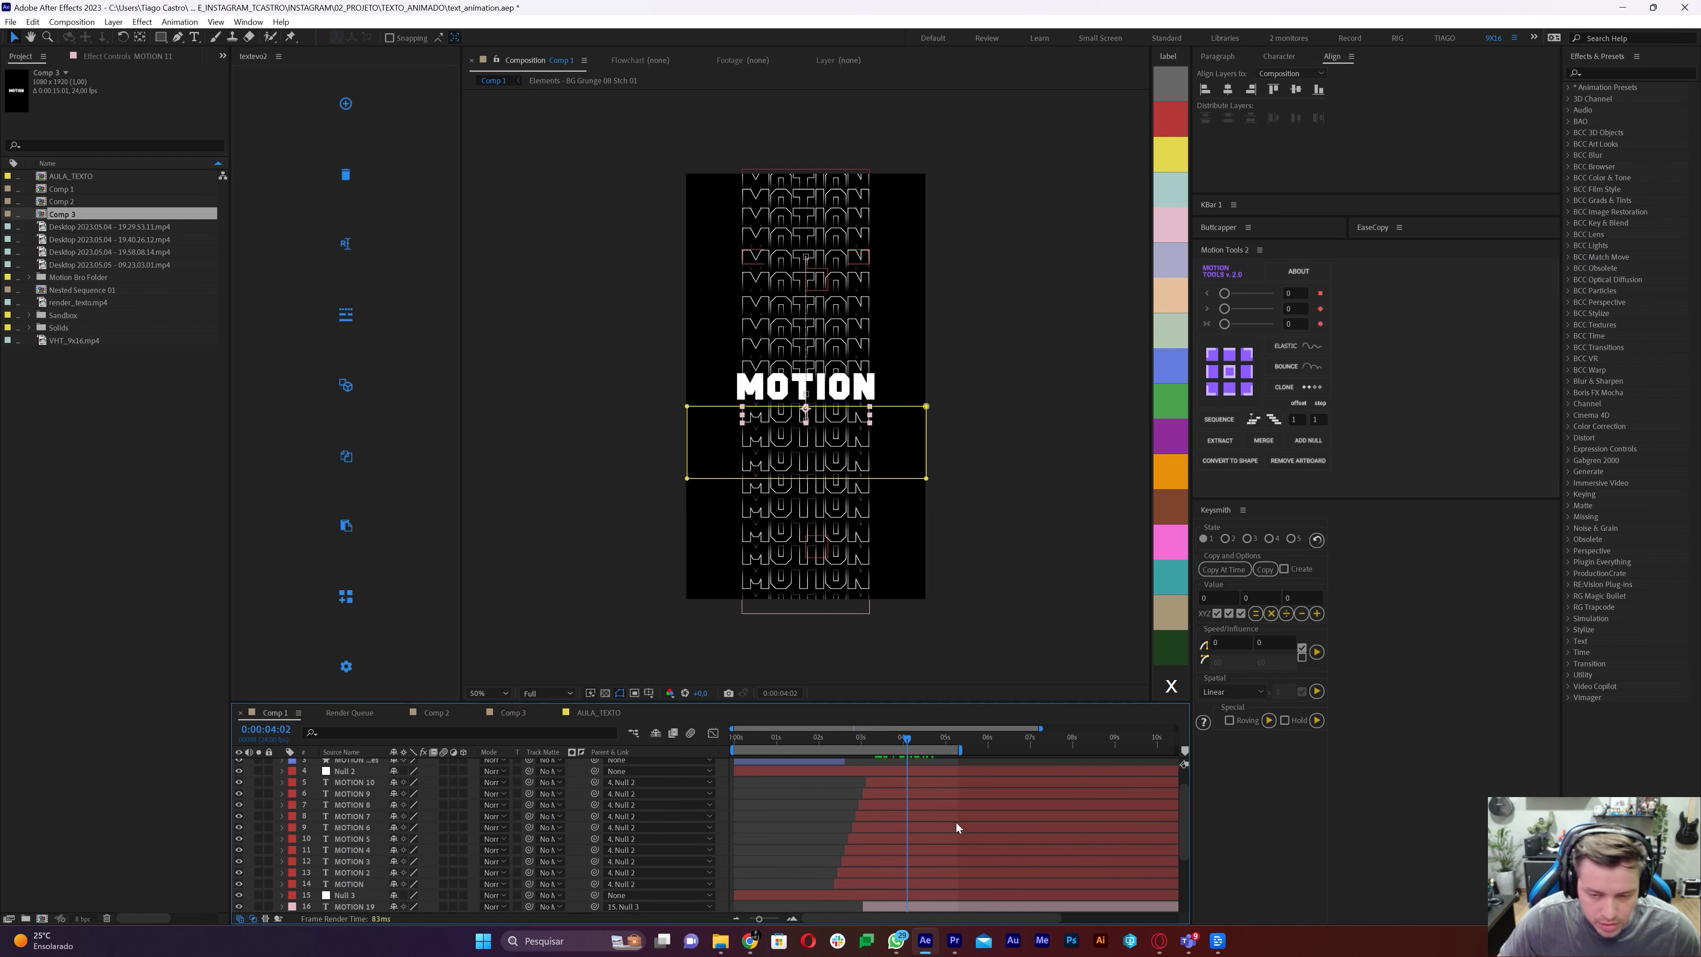
{"action": "left_click", "coordinate": [893, 810], "text": "shift"}
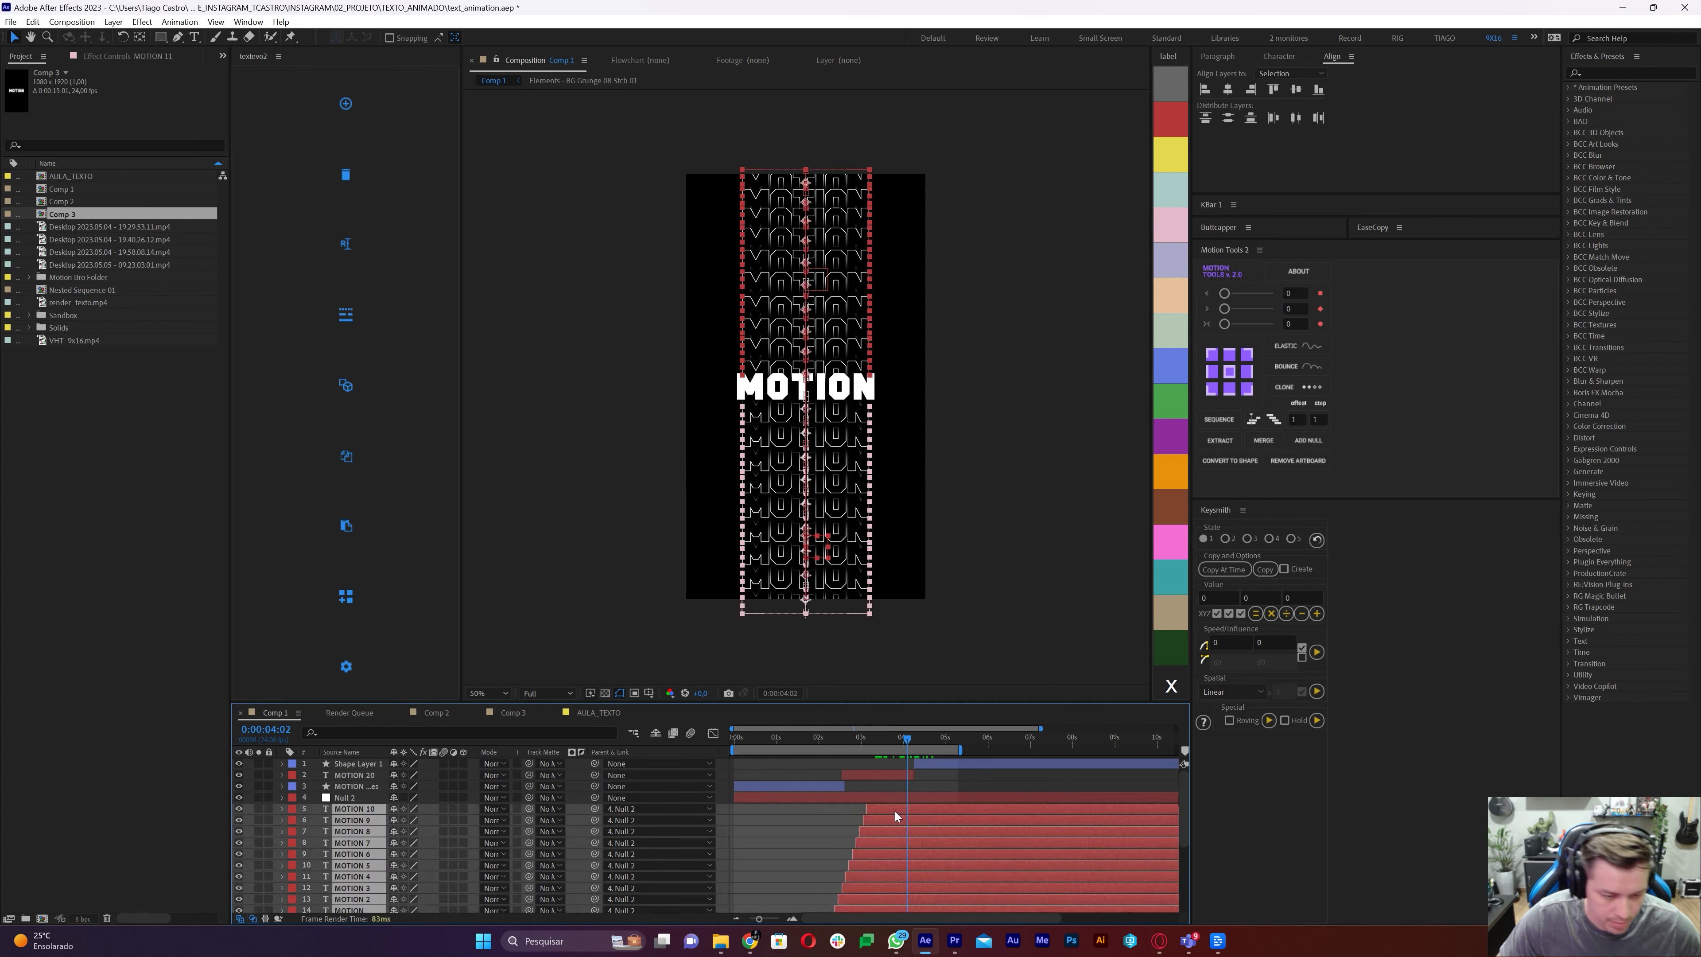
{"action": "key", "text": "ctrl+shift+c"}
{"action": "left_click", "coordinate": [582, 437]}
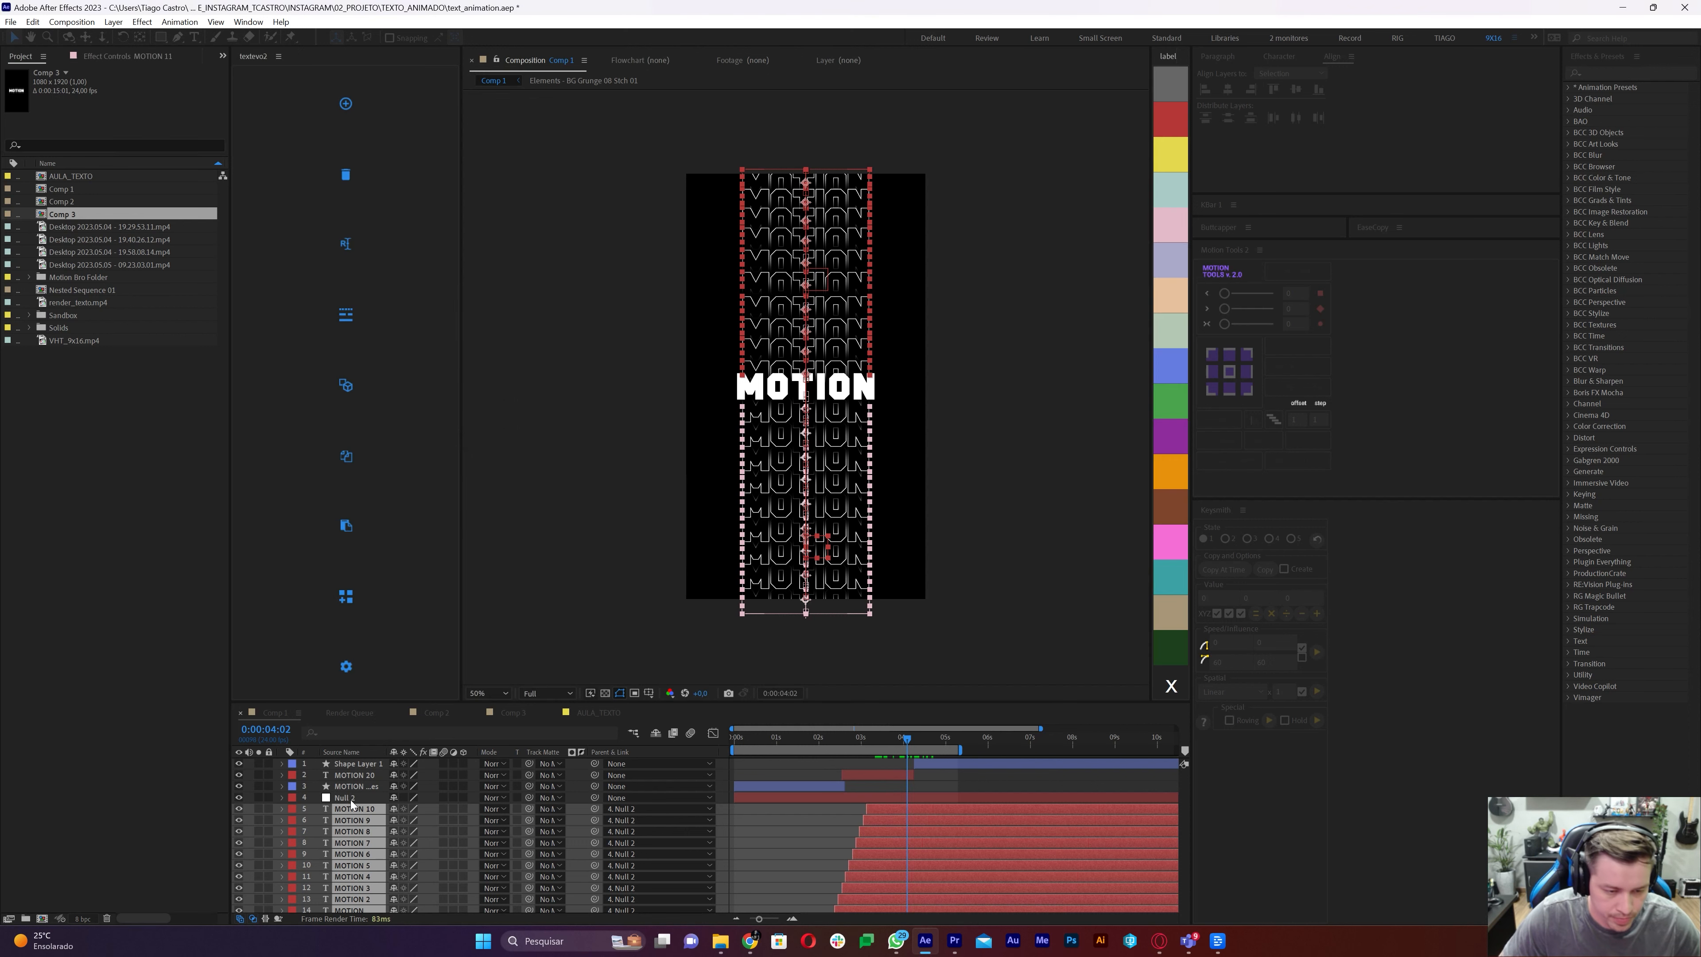
{"action": "left_click", "coordinate": [345, 797], "text": "ctrl"}
{"action": "key", "text": "ctrl+shift+c"}
{"action": "type", "text": "TEXTO"}
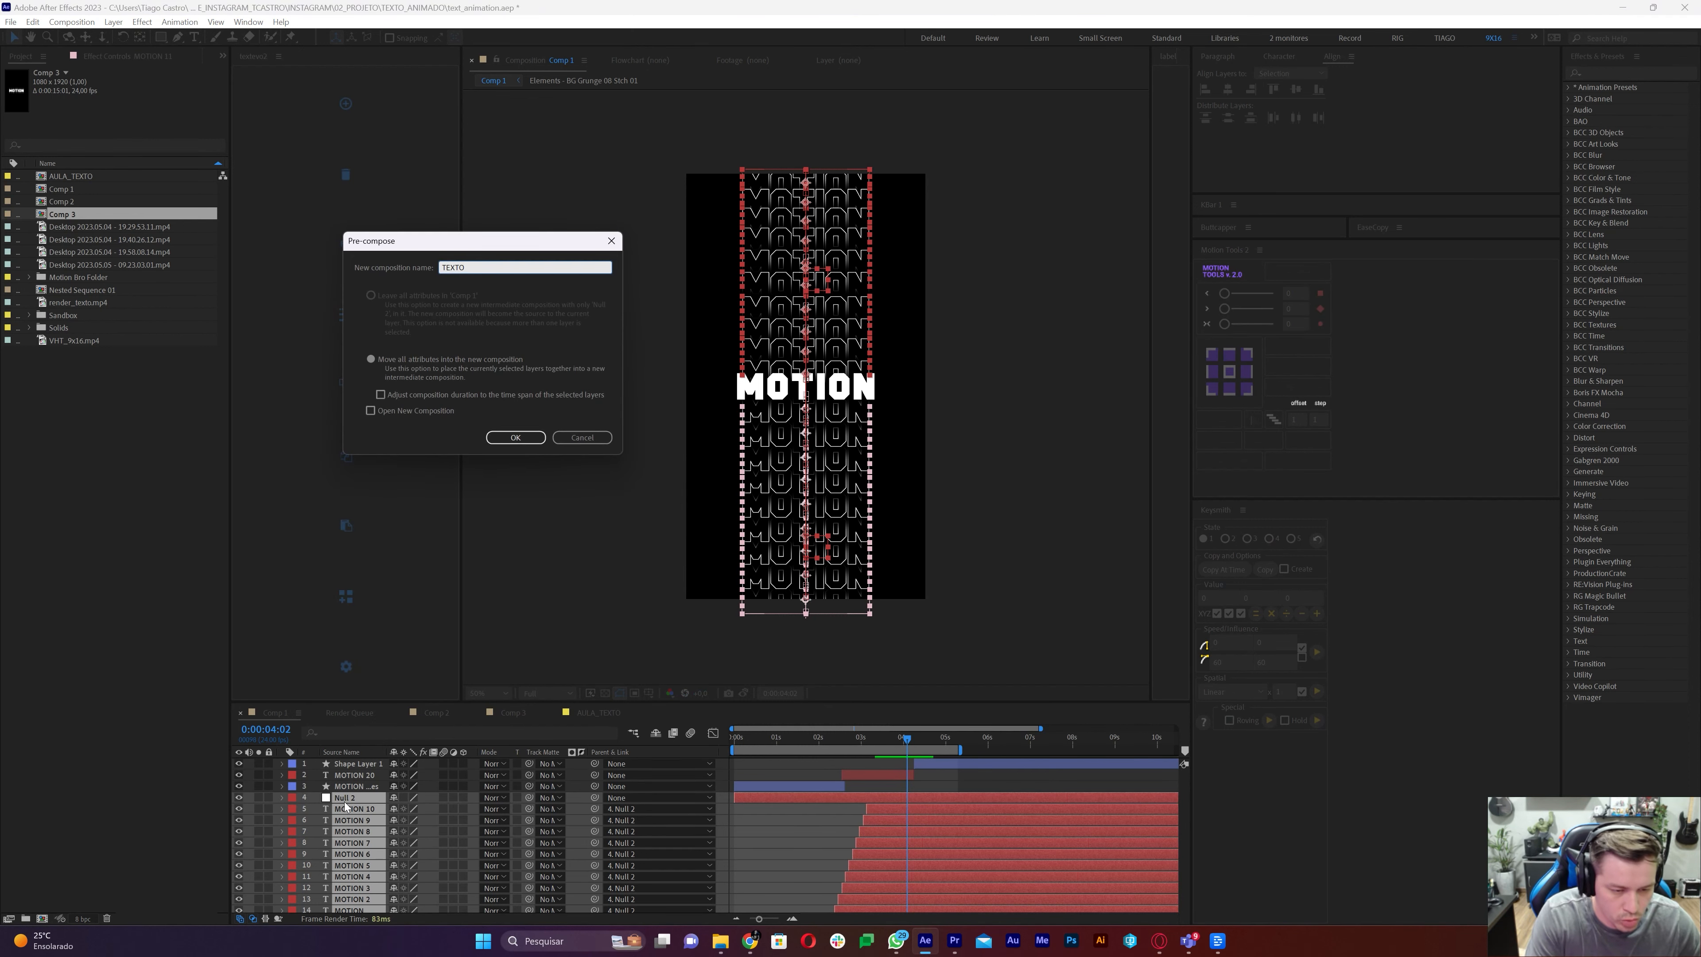
{"action": "key", "text": "Return"}
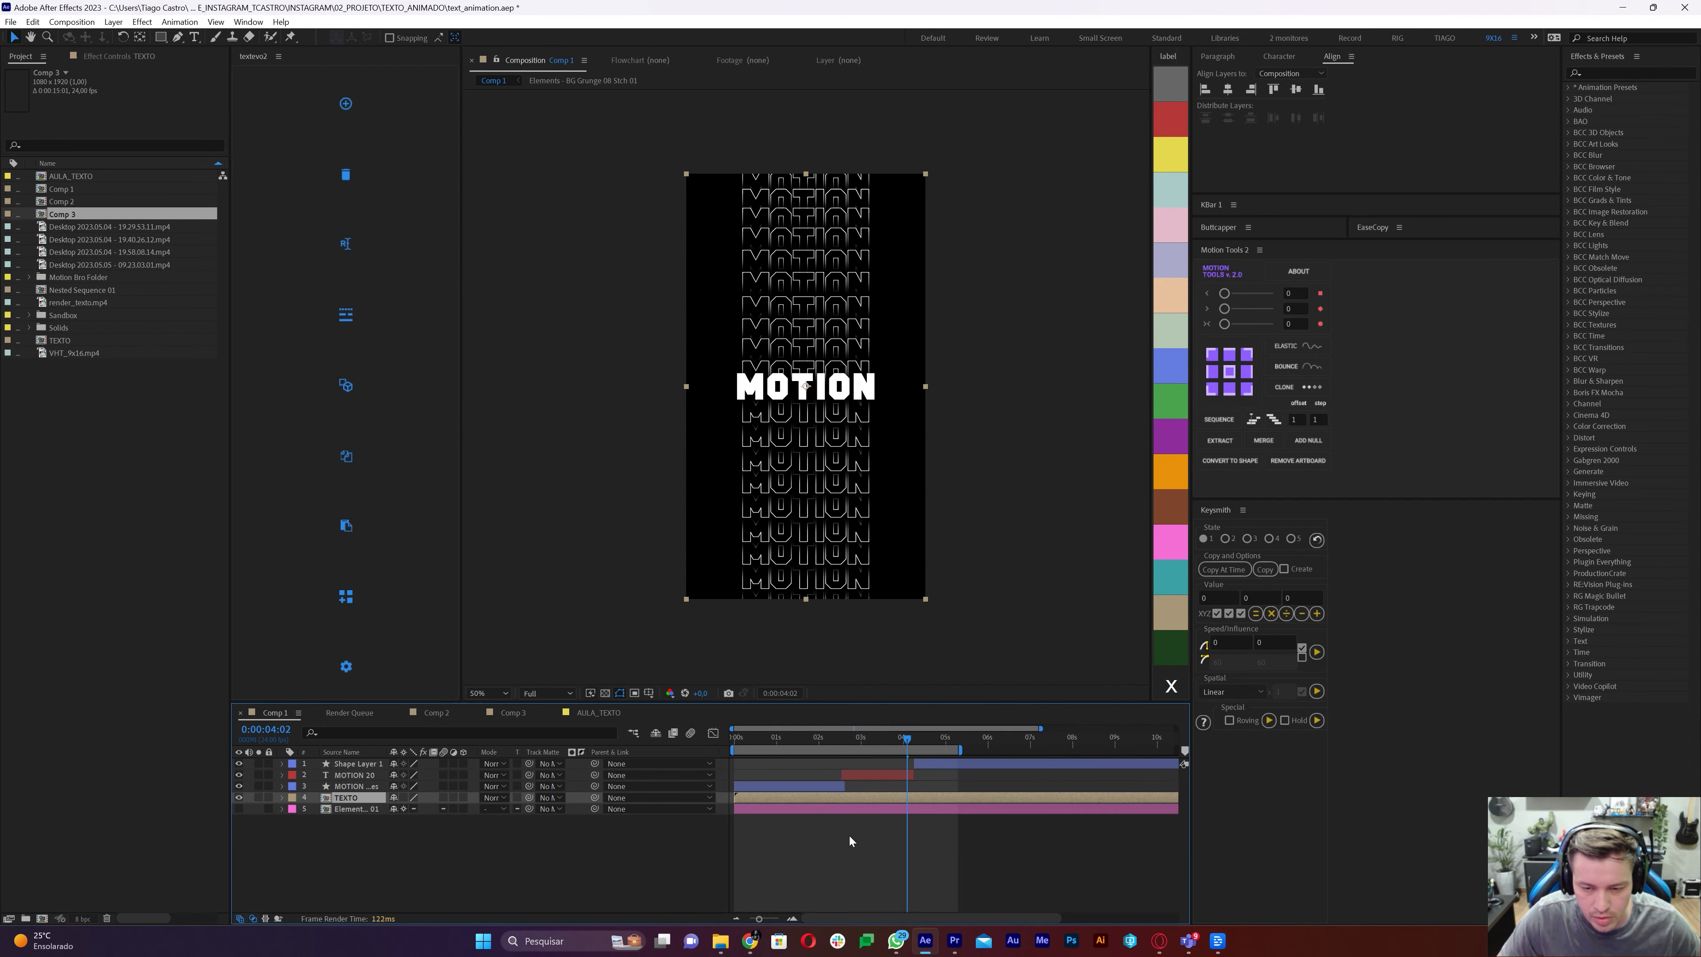
Add an adjustment layer to Comp 1 and place it above Shape Layer 1 at the top of the stack
{"action": "left_click", "coordinate": [113, 21]}
{"action": "mouse_move", "coordinate": [152, 39]}
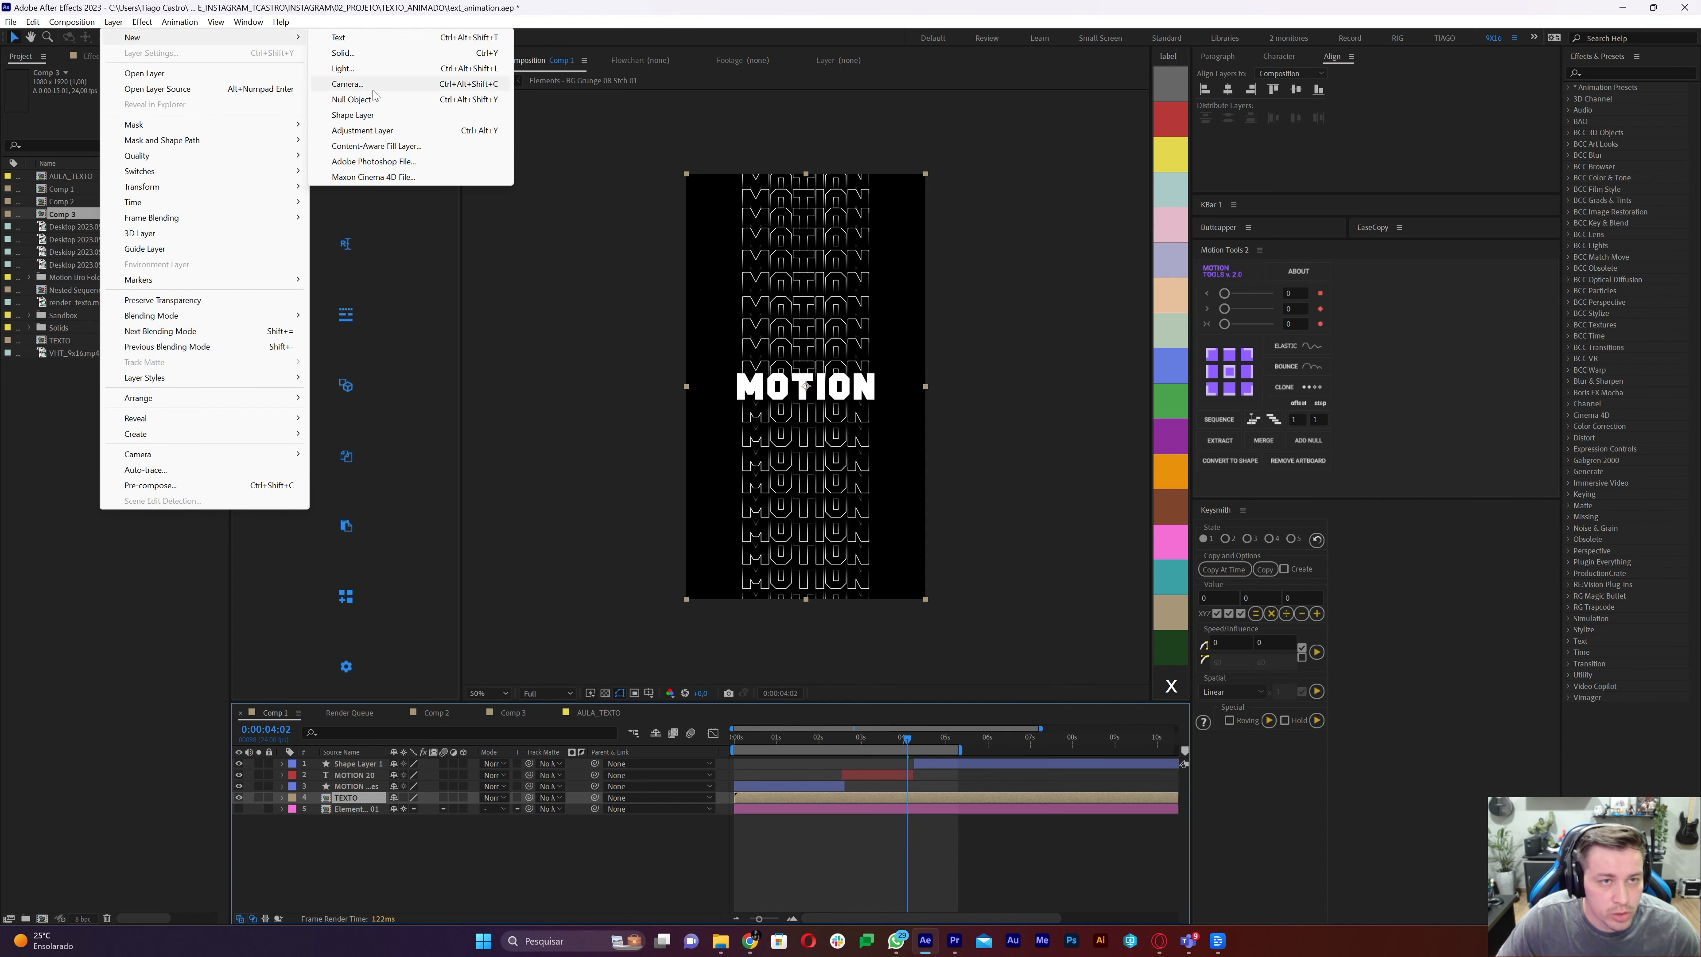
{"action": "left_click", "coordinate": [361, 131]}
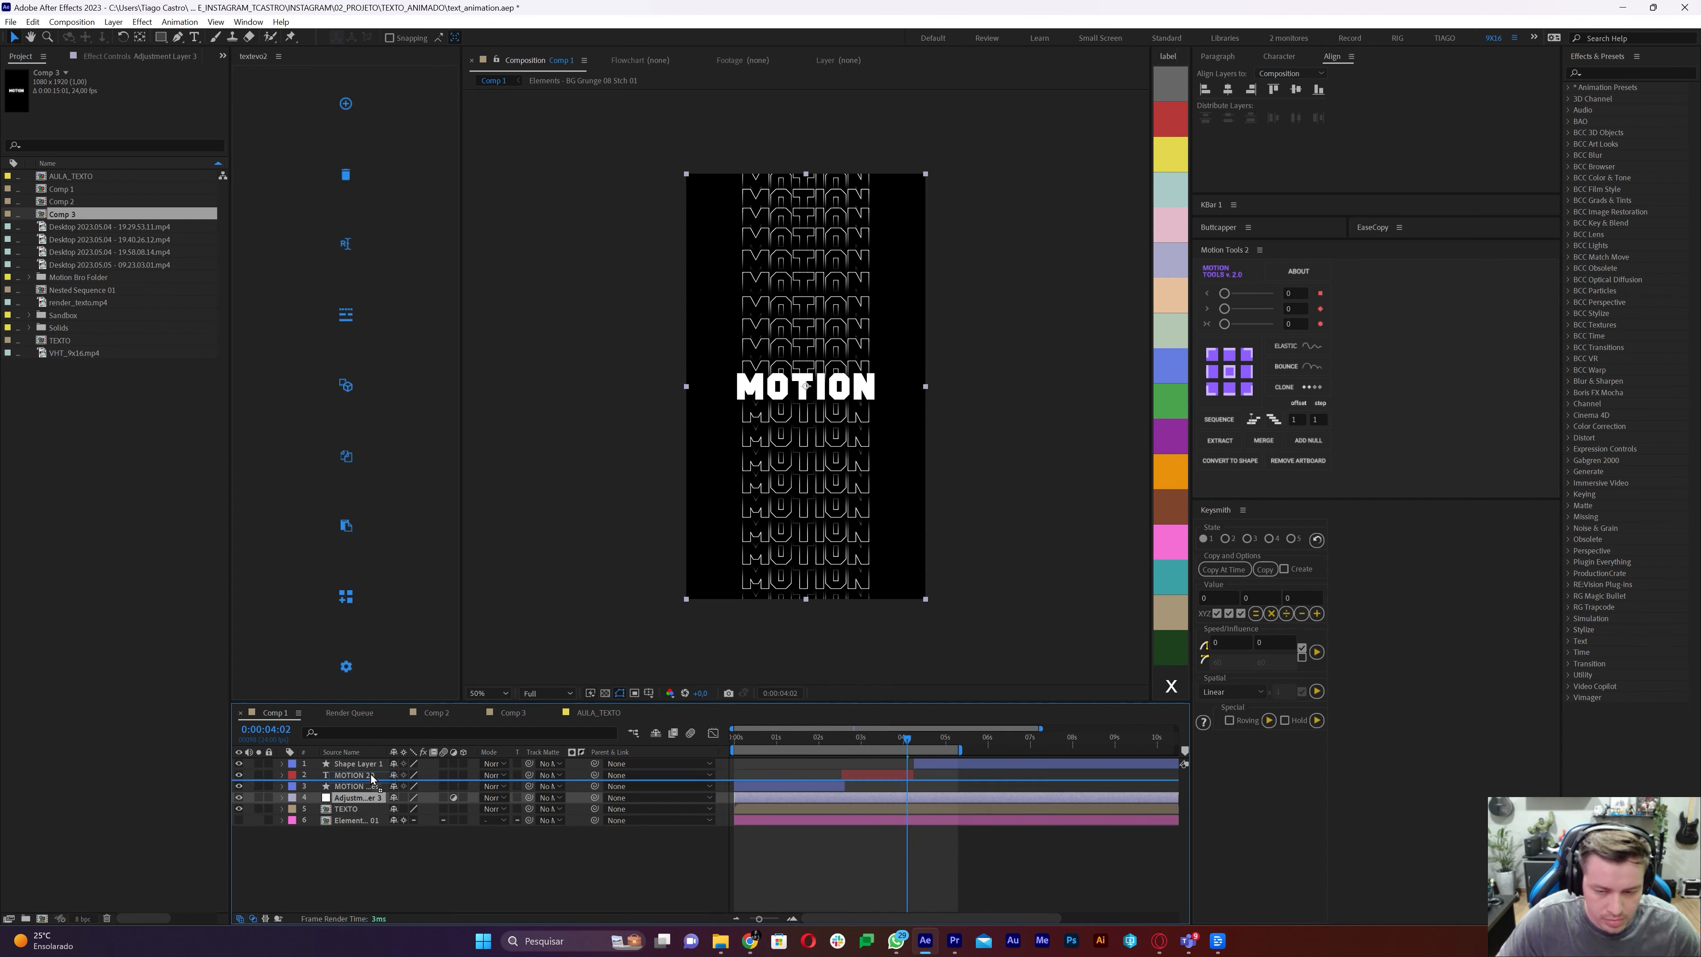
{"action": "key", "text": "ctrl+shift+bracketright"}
Find and apply Quick Chromatic Aberration 3 to Comp 1's adjustment layer, and save the project
{"action": "key", "text": "ctrl+space"}
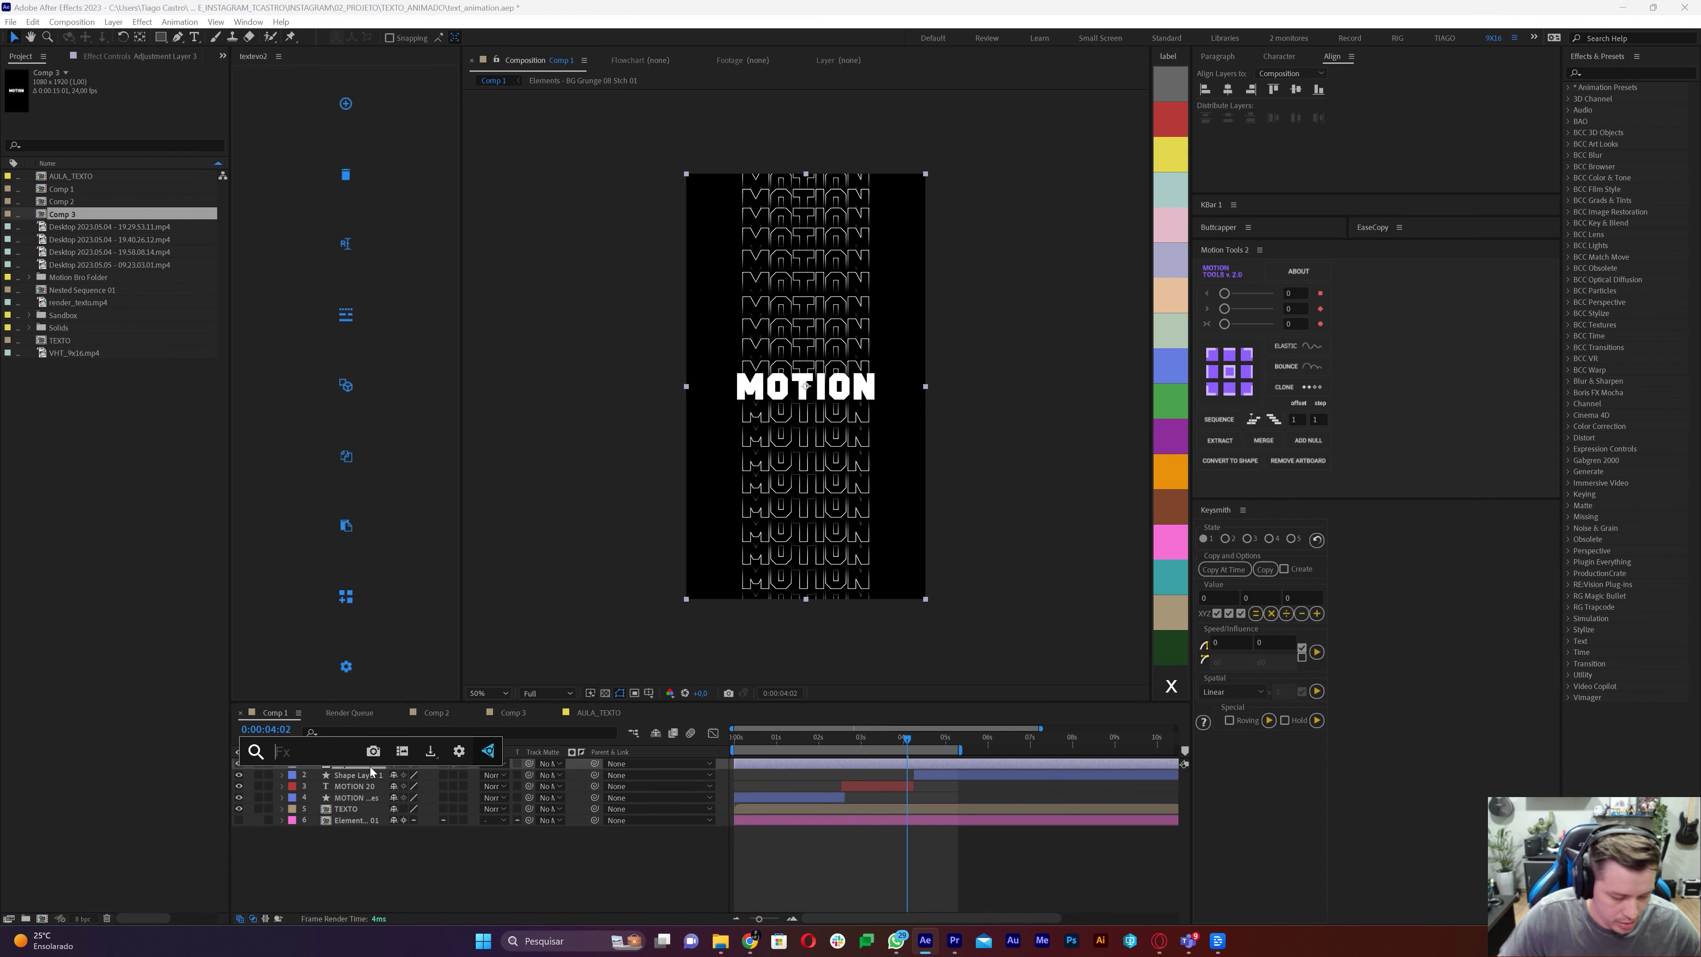
{"action": "type", "text": "ab"}
{"action": "left_click", "coordinate": [355, 790]}
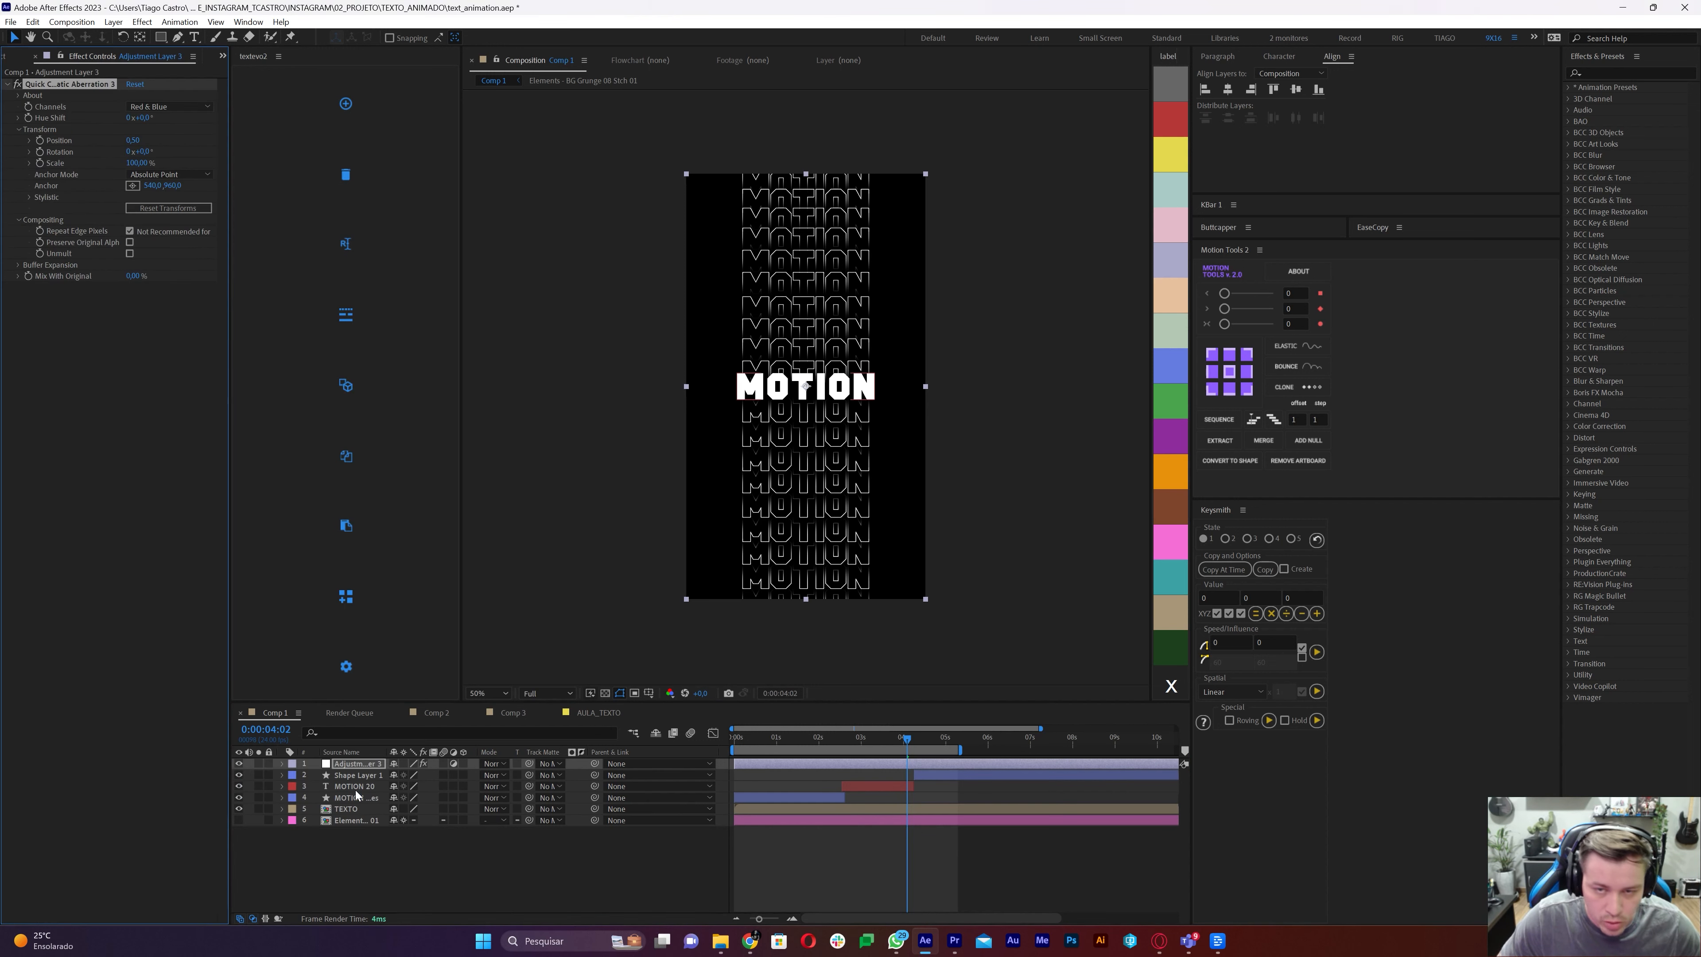
{"action": "key", "text": "ctrl+s"}
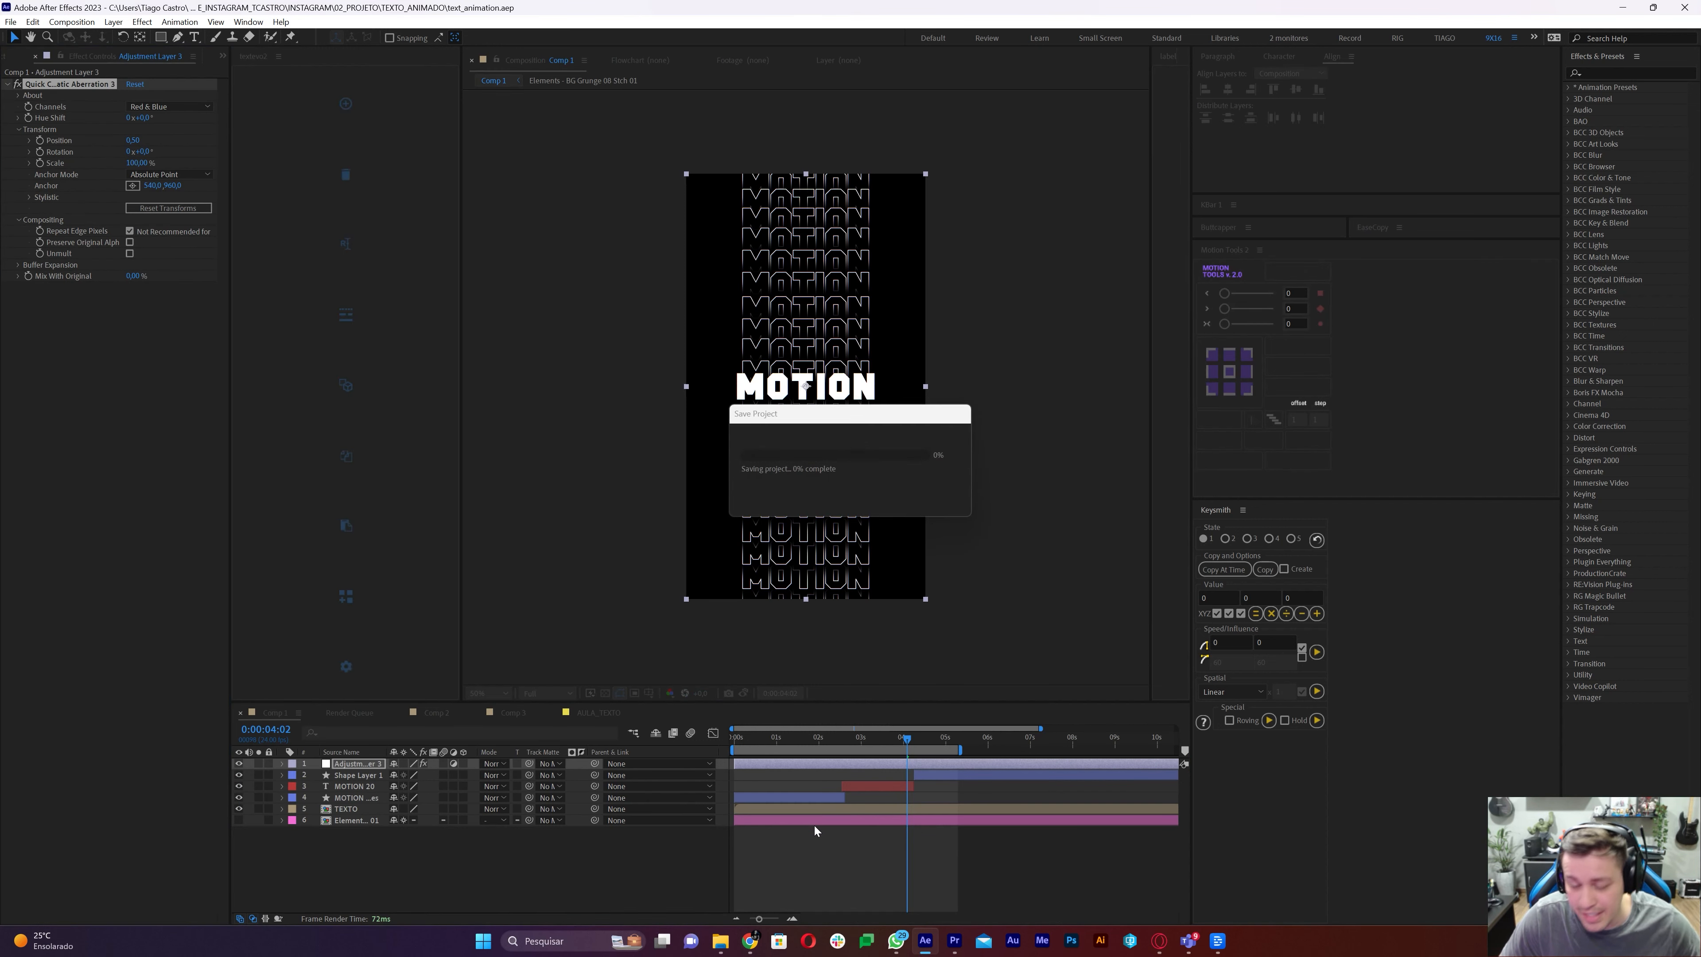
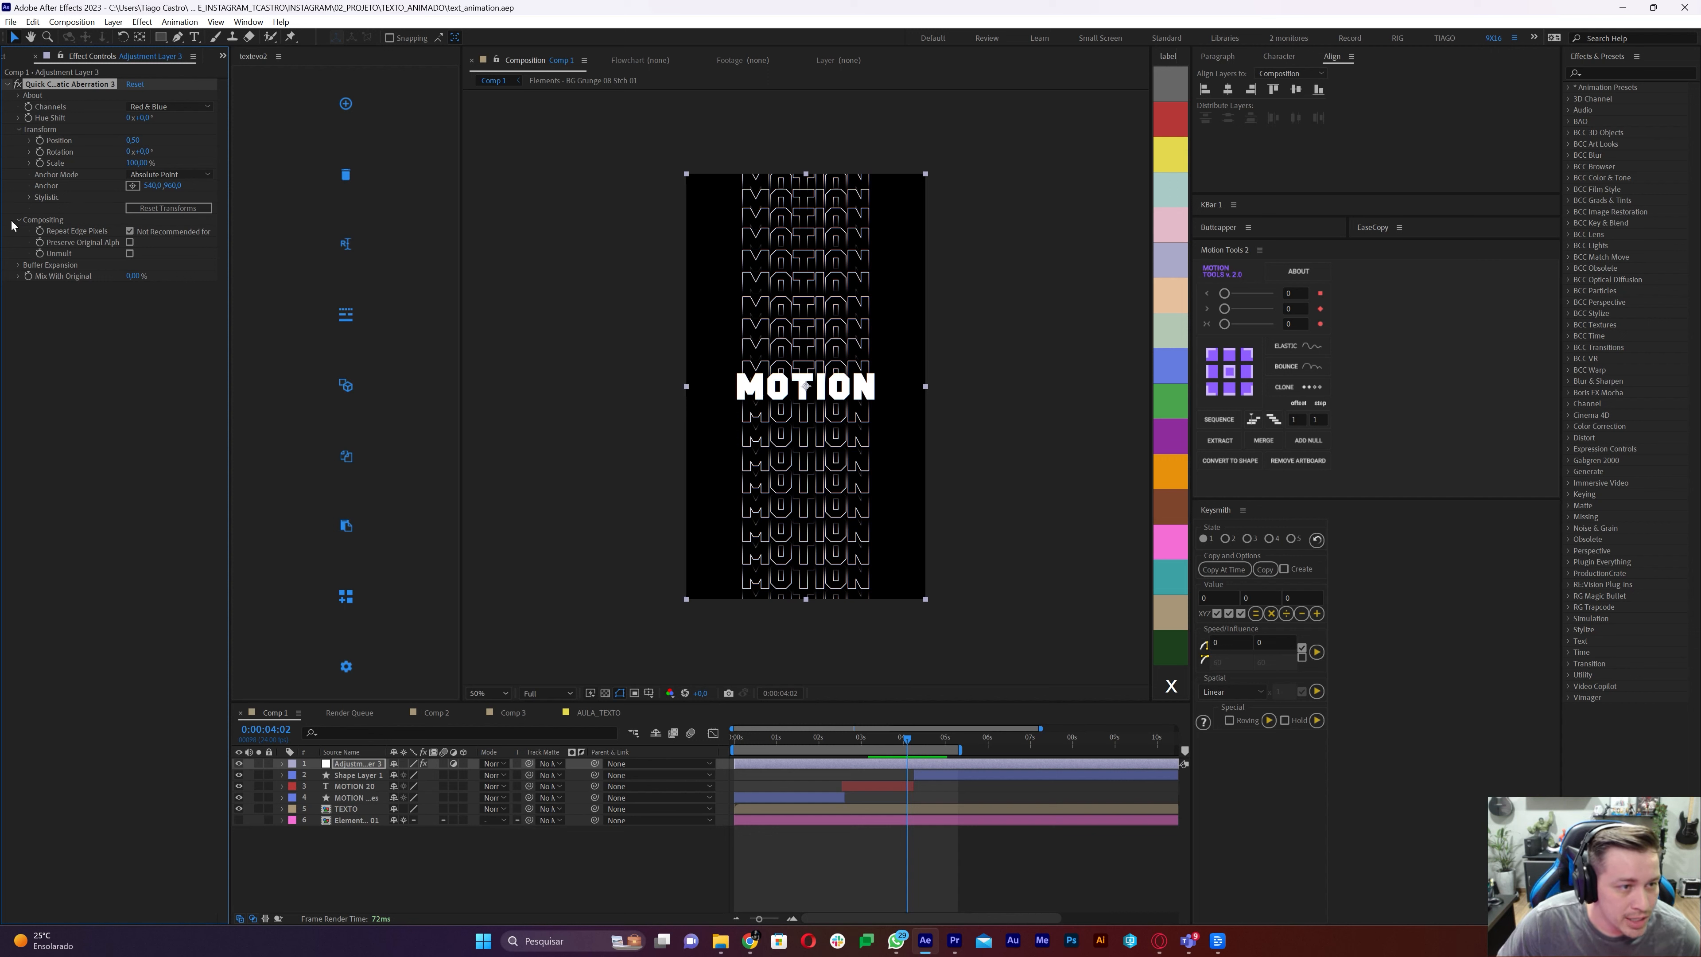
Try out the effect's stylistic Distort Uniform, undo it, and set its 0 % keyframe at 0:00:02:19, shown in the timeline
{"action": "left_click", "coordinate": [29, 198]}
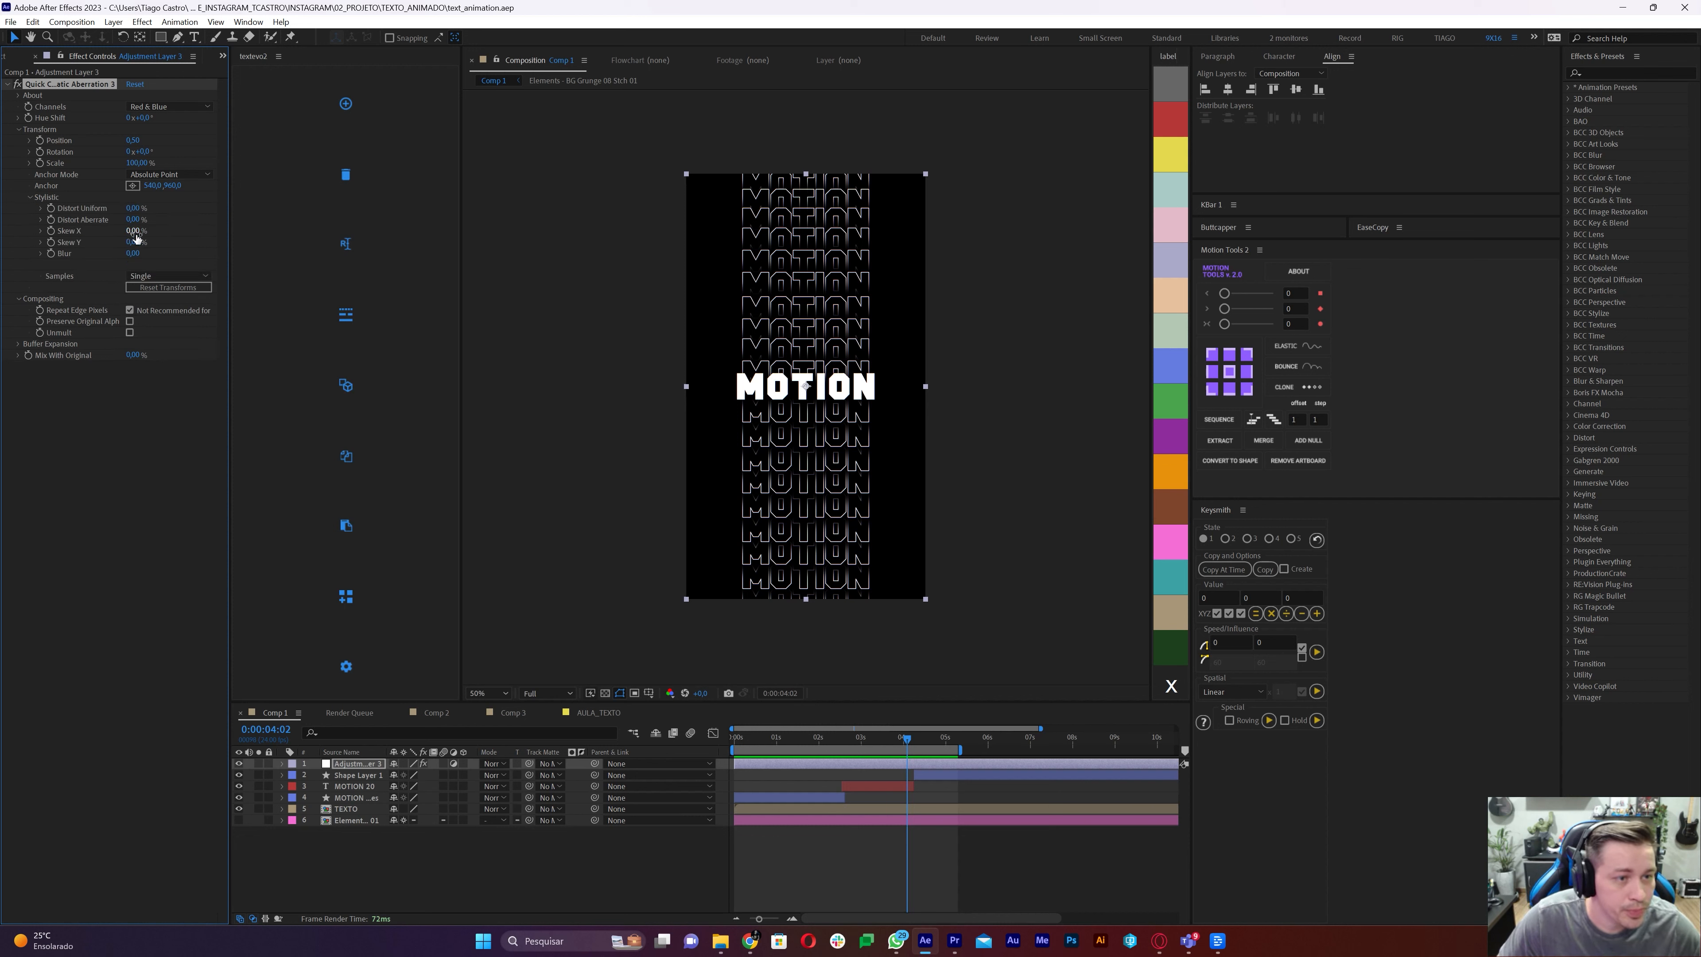
{"action": "left_click_drag", "start_coordinate": [133, 208], "coordinate": [164, 227]}
{"action": "key", "text": "ctrl+z"}
{"action": "mouse_move", "coordinate": [877, 739]}
{"action": "left_mouse_down"}
{"action": "mouse_move", "coordinate": [811, 740]}
{"action": "mouse_move", "coordinate": [853, 740]}
{"action": "left_mouse_up"}
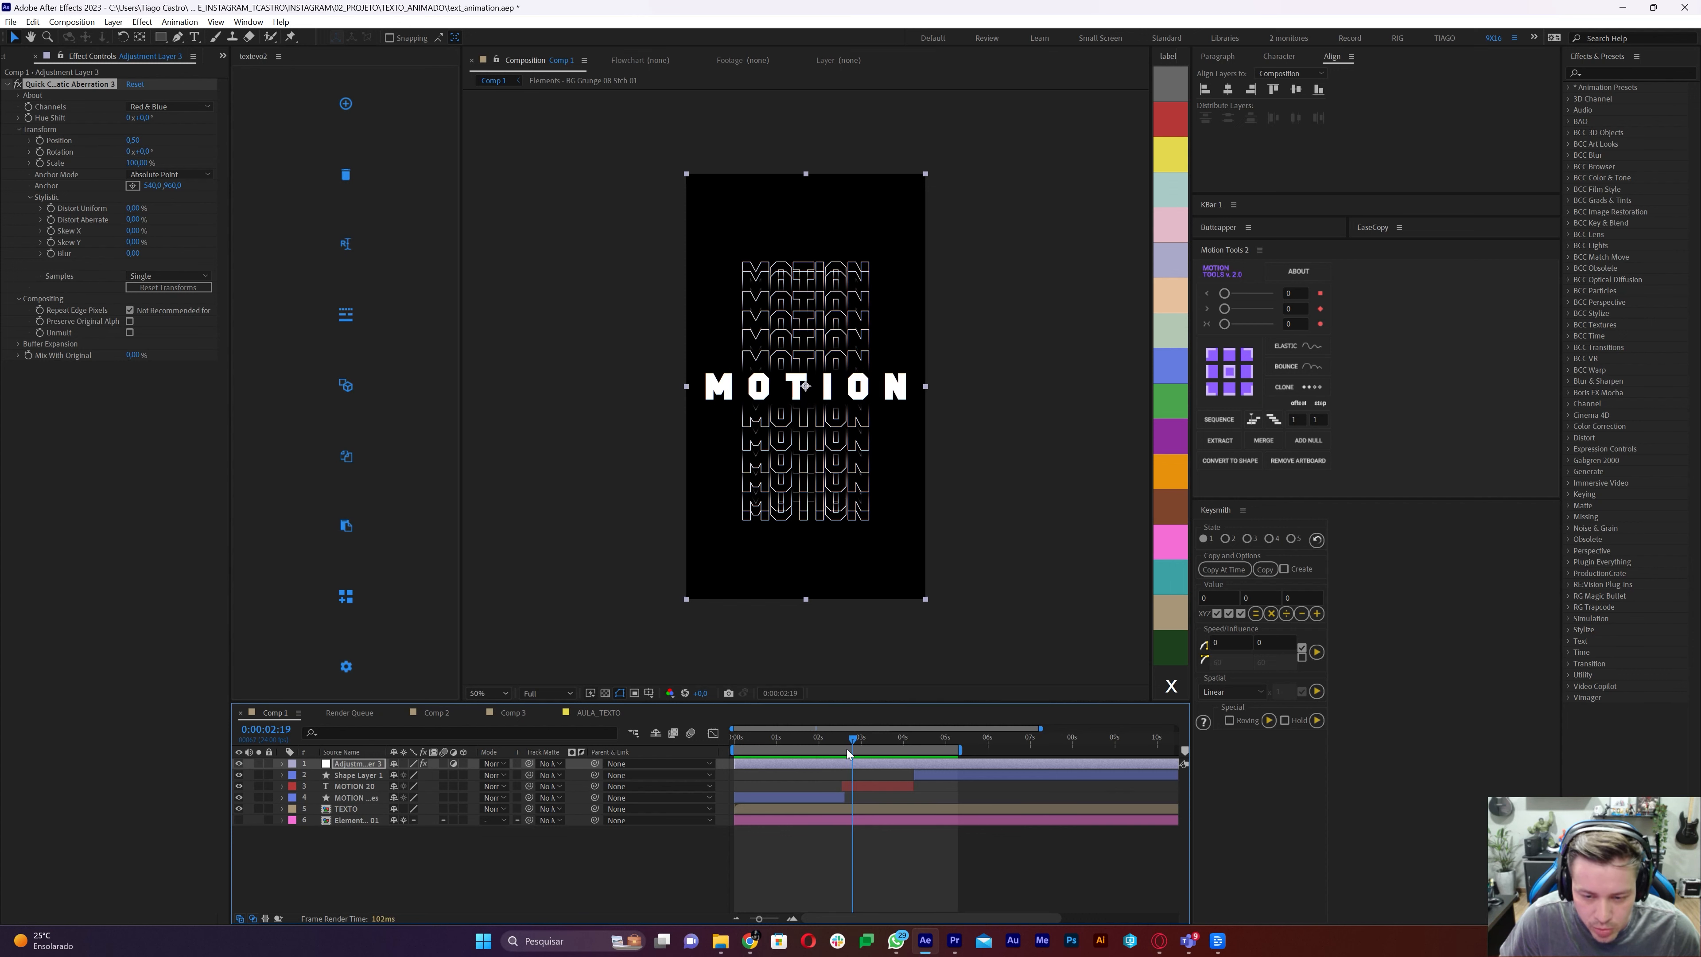
{"action": "left_click", "coordinate": [51, 208]}
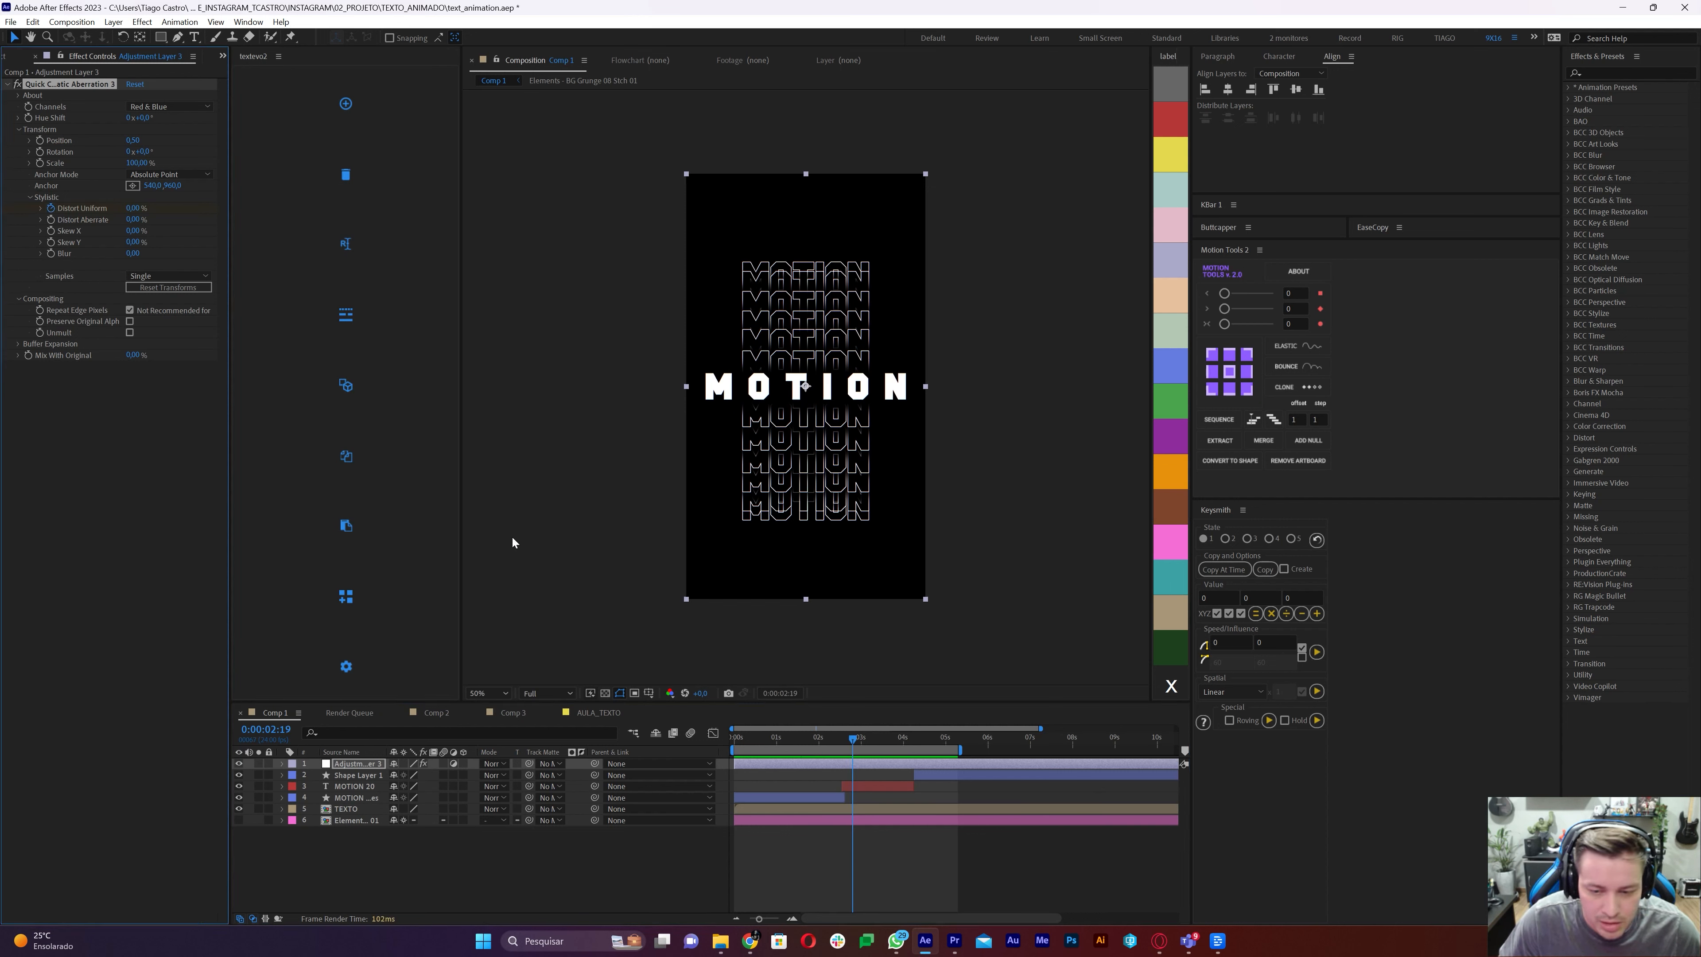
{"action": "key", "text": "u"}
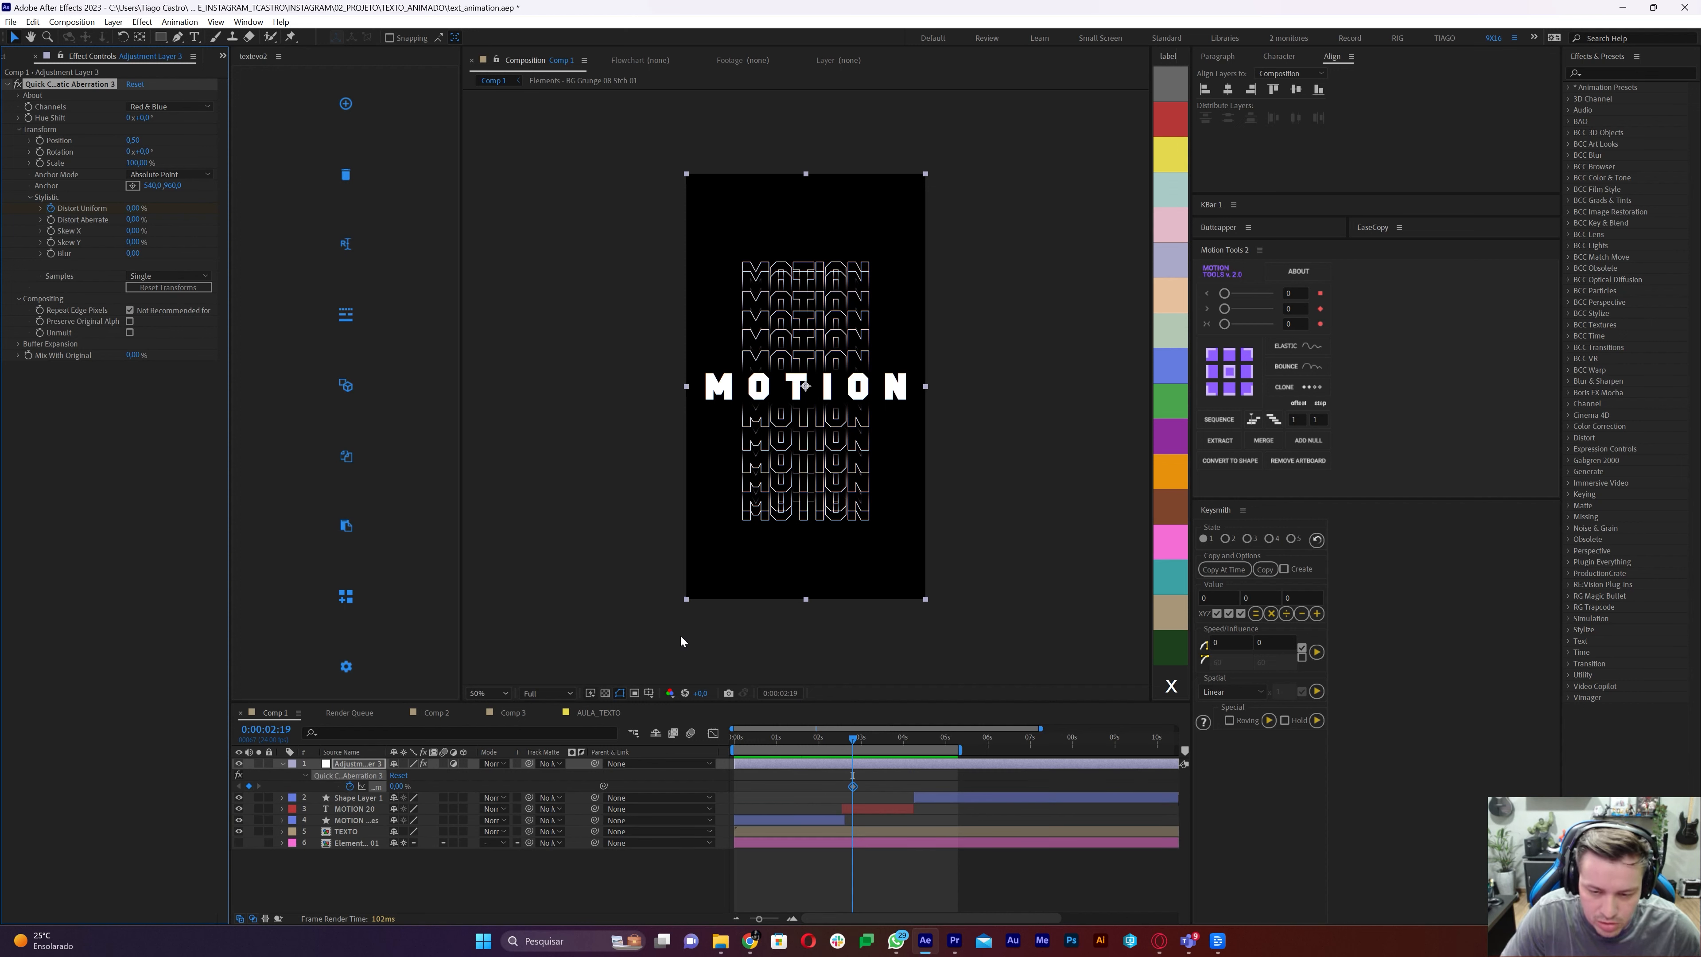
Keyframe Distort Uniform at 57 % at 0:00:02:22 and move that keyframe to 0:00:03:00
{"action": "key", "text": "Page_Down"}
{"action": "key", "text": "Page_Down"}
{"action": "key", "text": "Page_Down"}
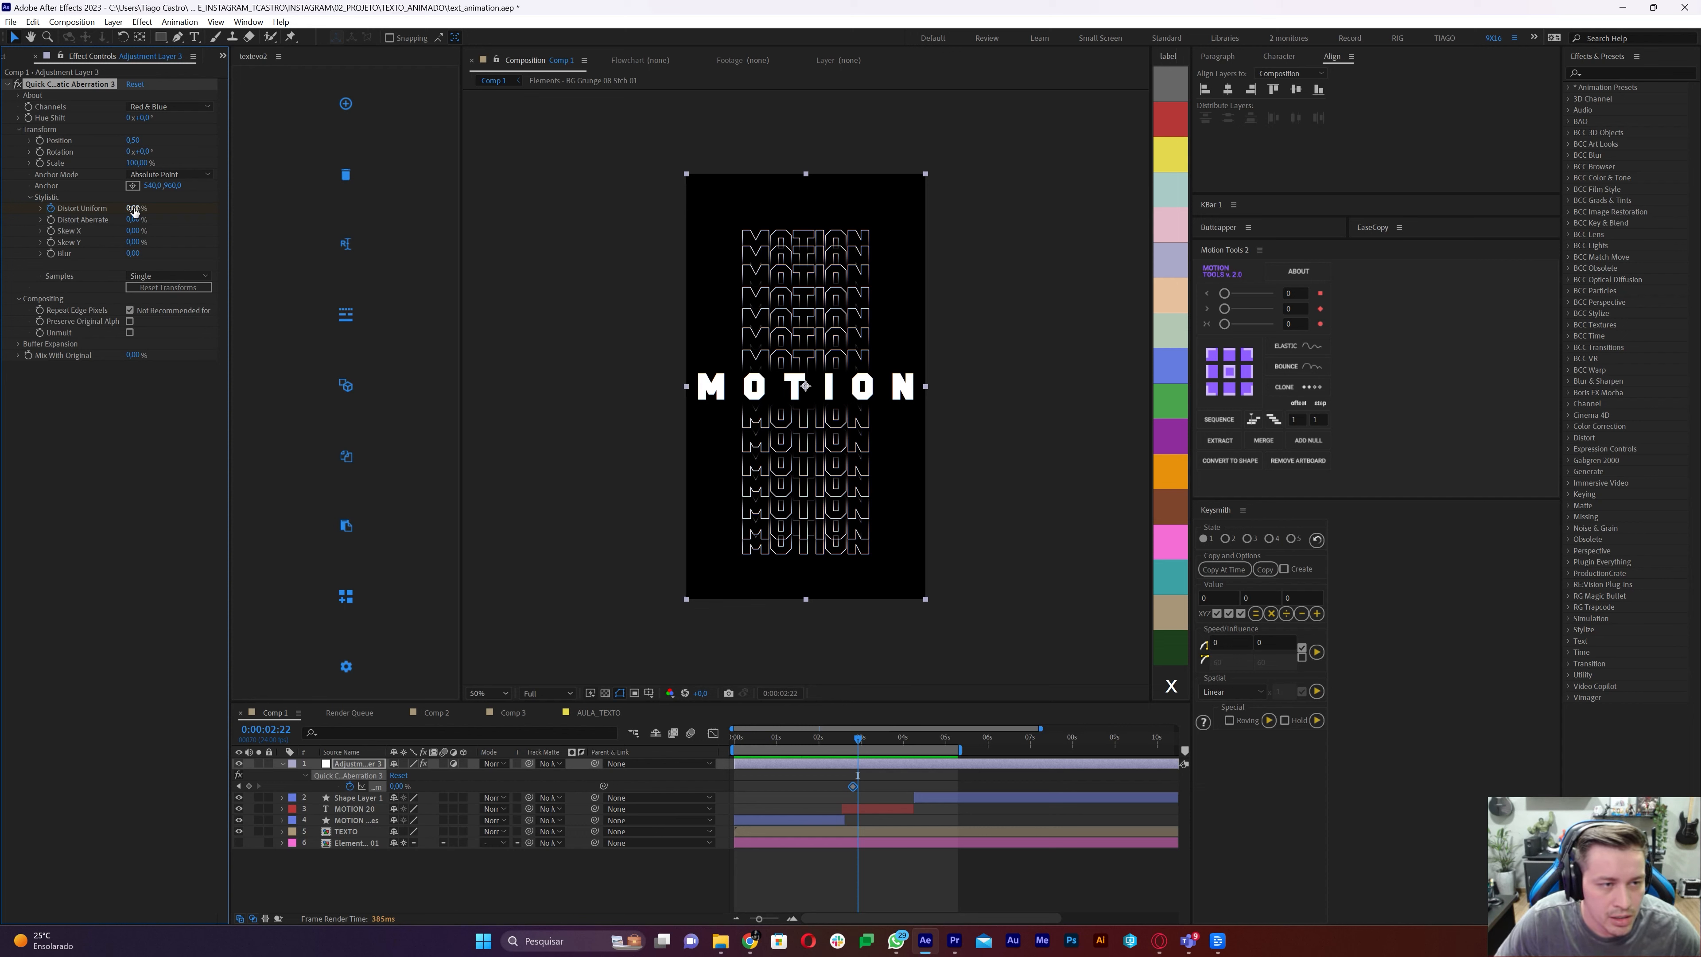
{"action": "left_click_drag", "start_coordinate": [134, 209], "coordinate": [180, 215]}
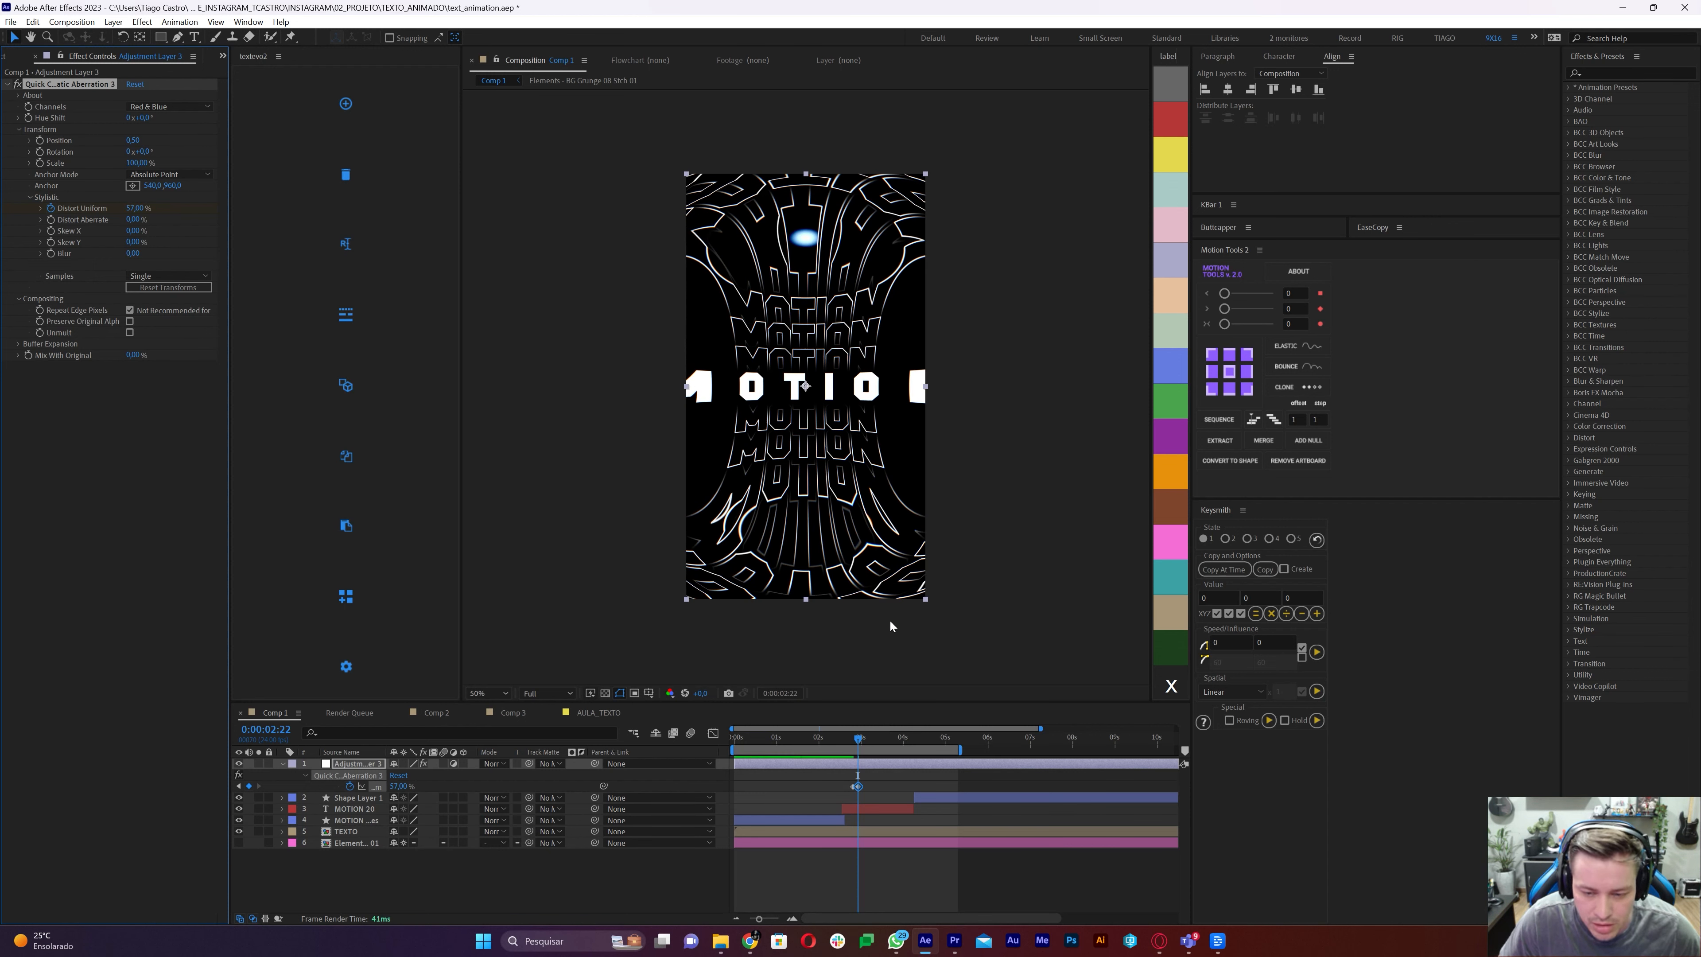
{"action": "key", "text": "Page_Down"}
{"action": "key", "text": "Page_Down"}
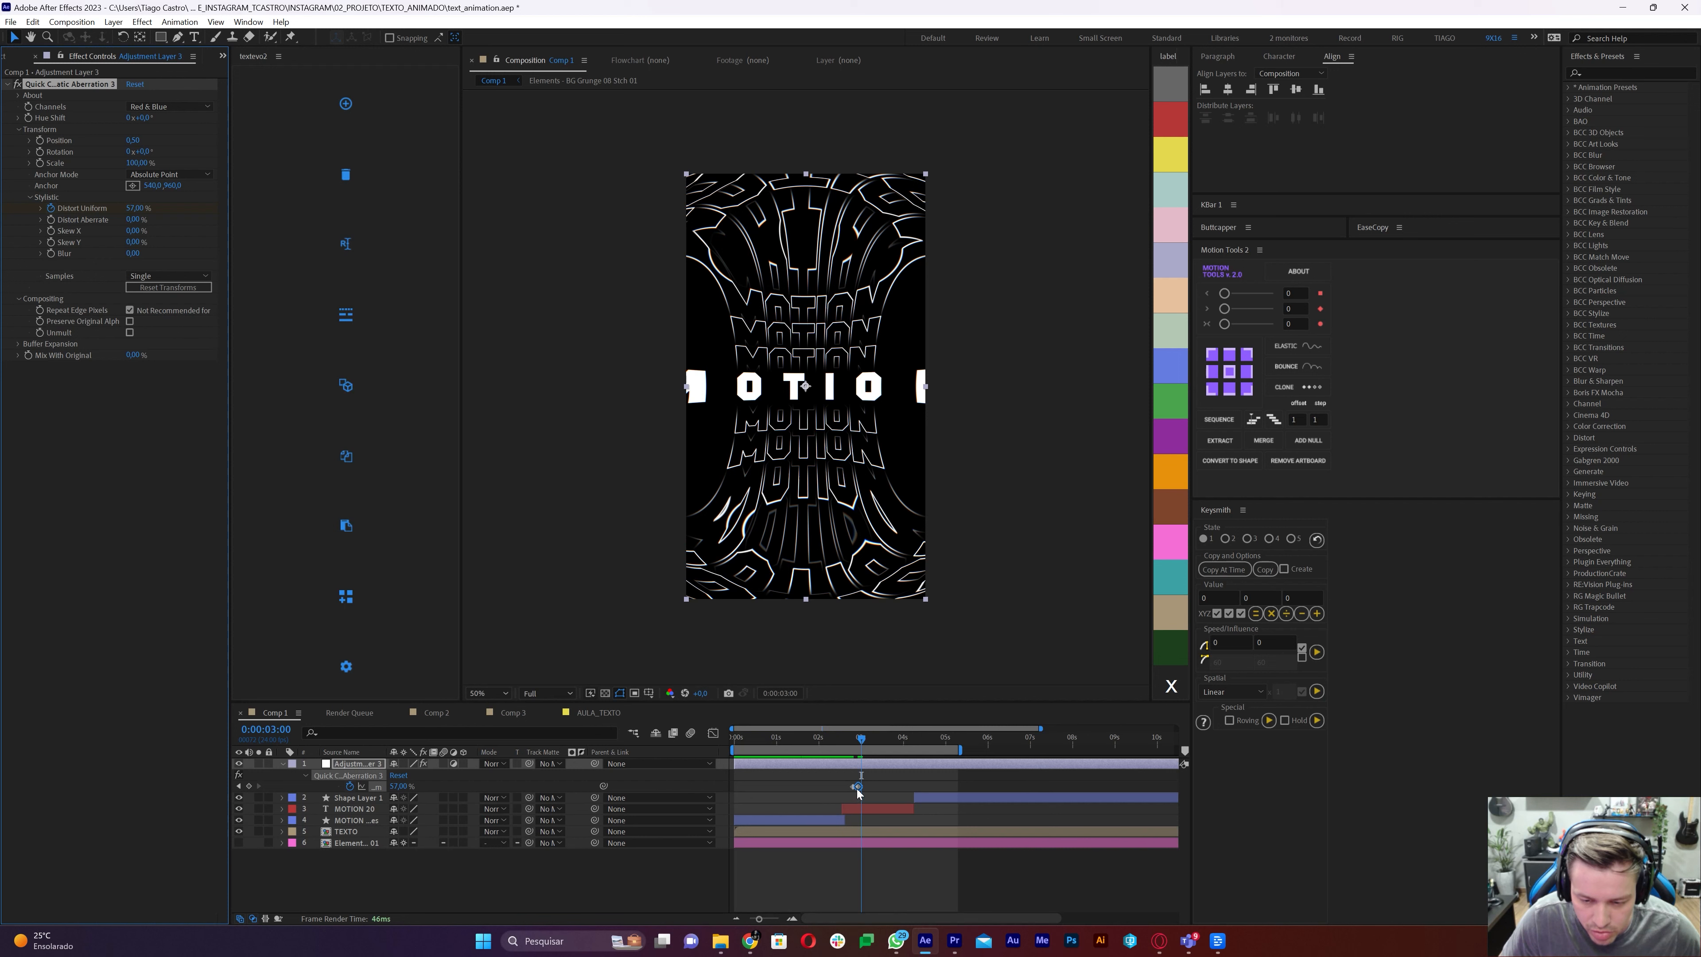
{"action": "left_click_drag", "start_coordinate": [858, 787], "coordinate": [862, 787]}
Add a 0 % Distort Uniform keyframe at 0:00:03:04 and scrub through the distortion
{"action": "key", "text": "Page_Down"}
{"action": "key", "text": "Page_Down"}
{"action": "key", "text": "Page_Down"}
{"action": "key", "text": "Page_Down"}
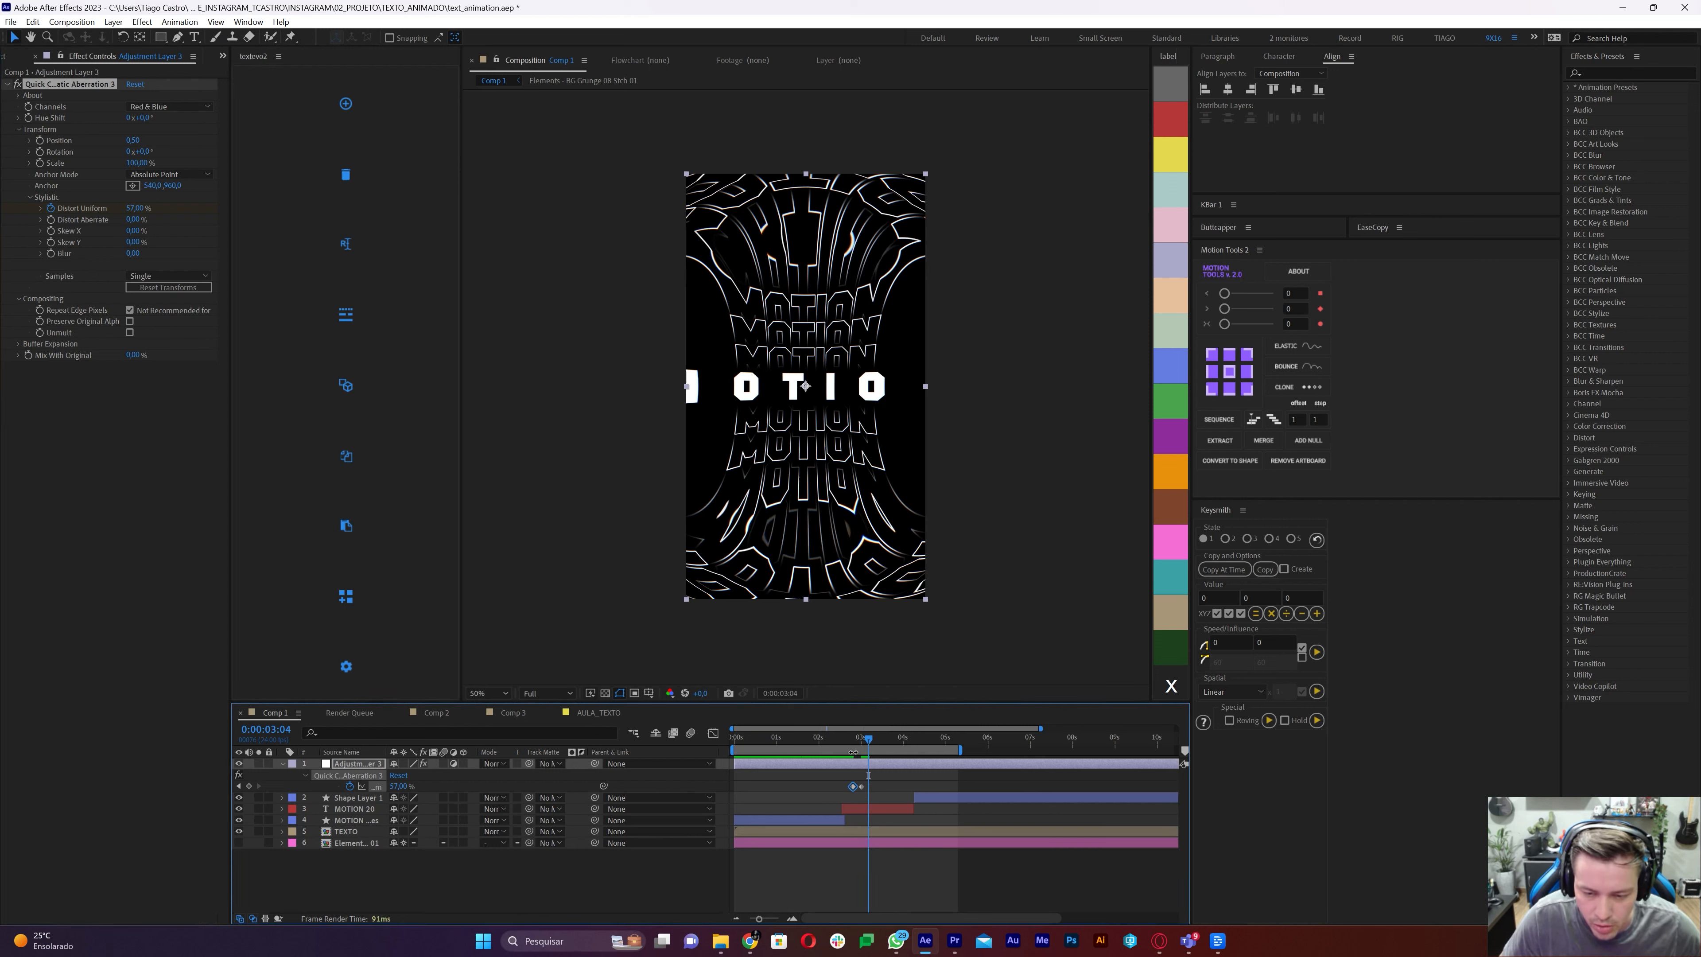
{"action": "left_click_drag", "start_coordinate": [855, 743], "coordinate": [869, 766]}
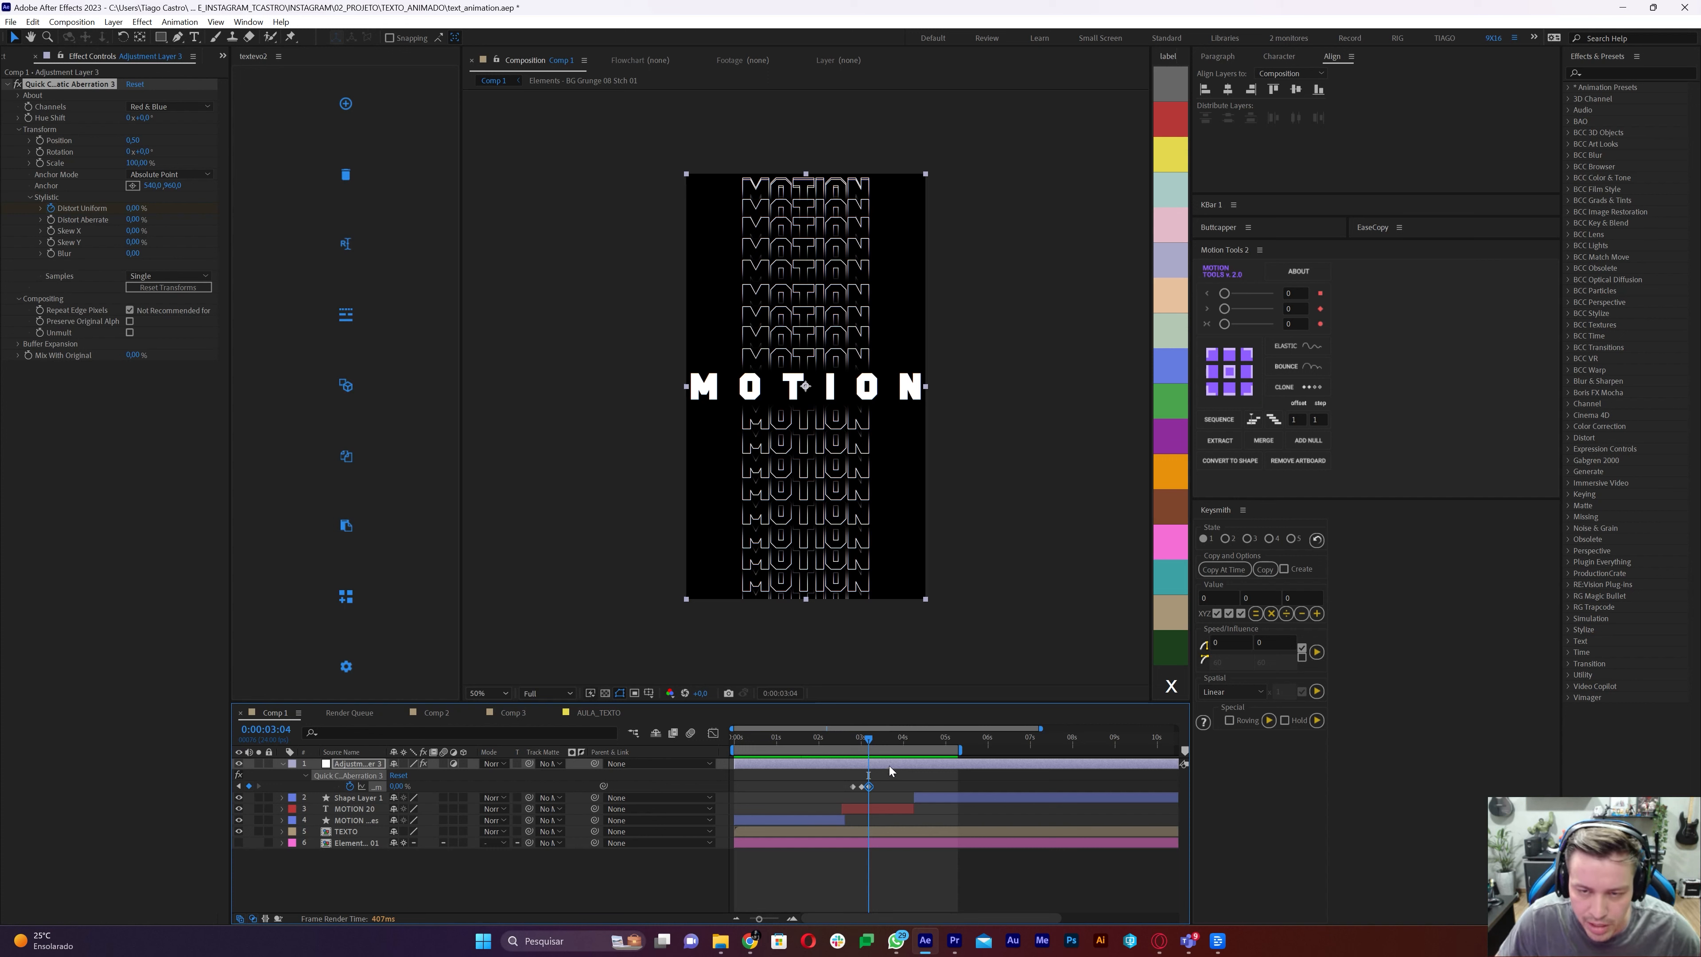
Keyframe Distort Aberrate at 0 % at 0:00:02:19 after trying out its effect, and raise it with a second keyframe at 0:00:03:00
{"action": "left_click", "coordinate": [853, 738]}
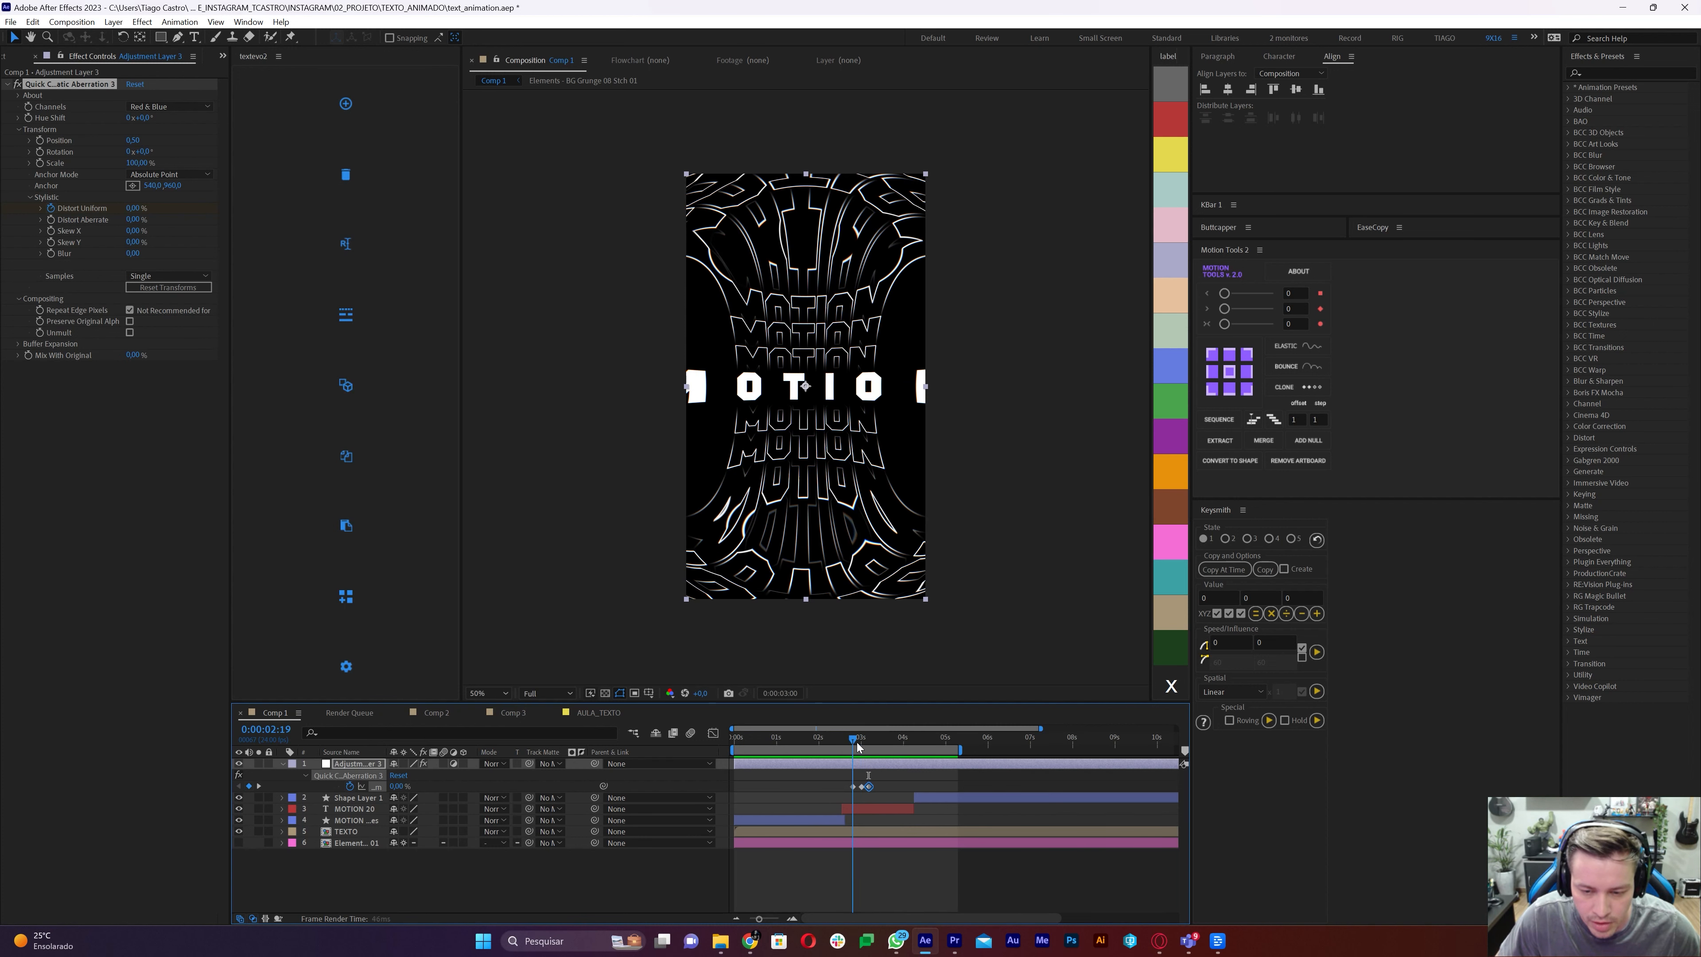
{"action": "left_click_drag", "start_coordinate": [857, 747], "coordinate": [852, 749]}
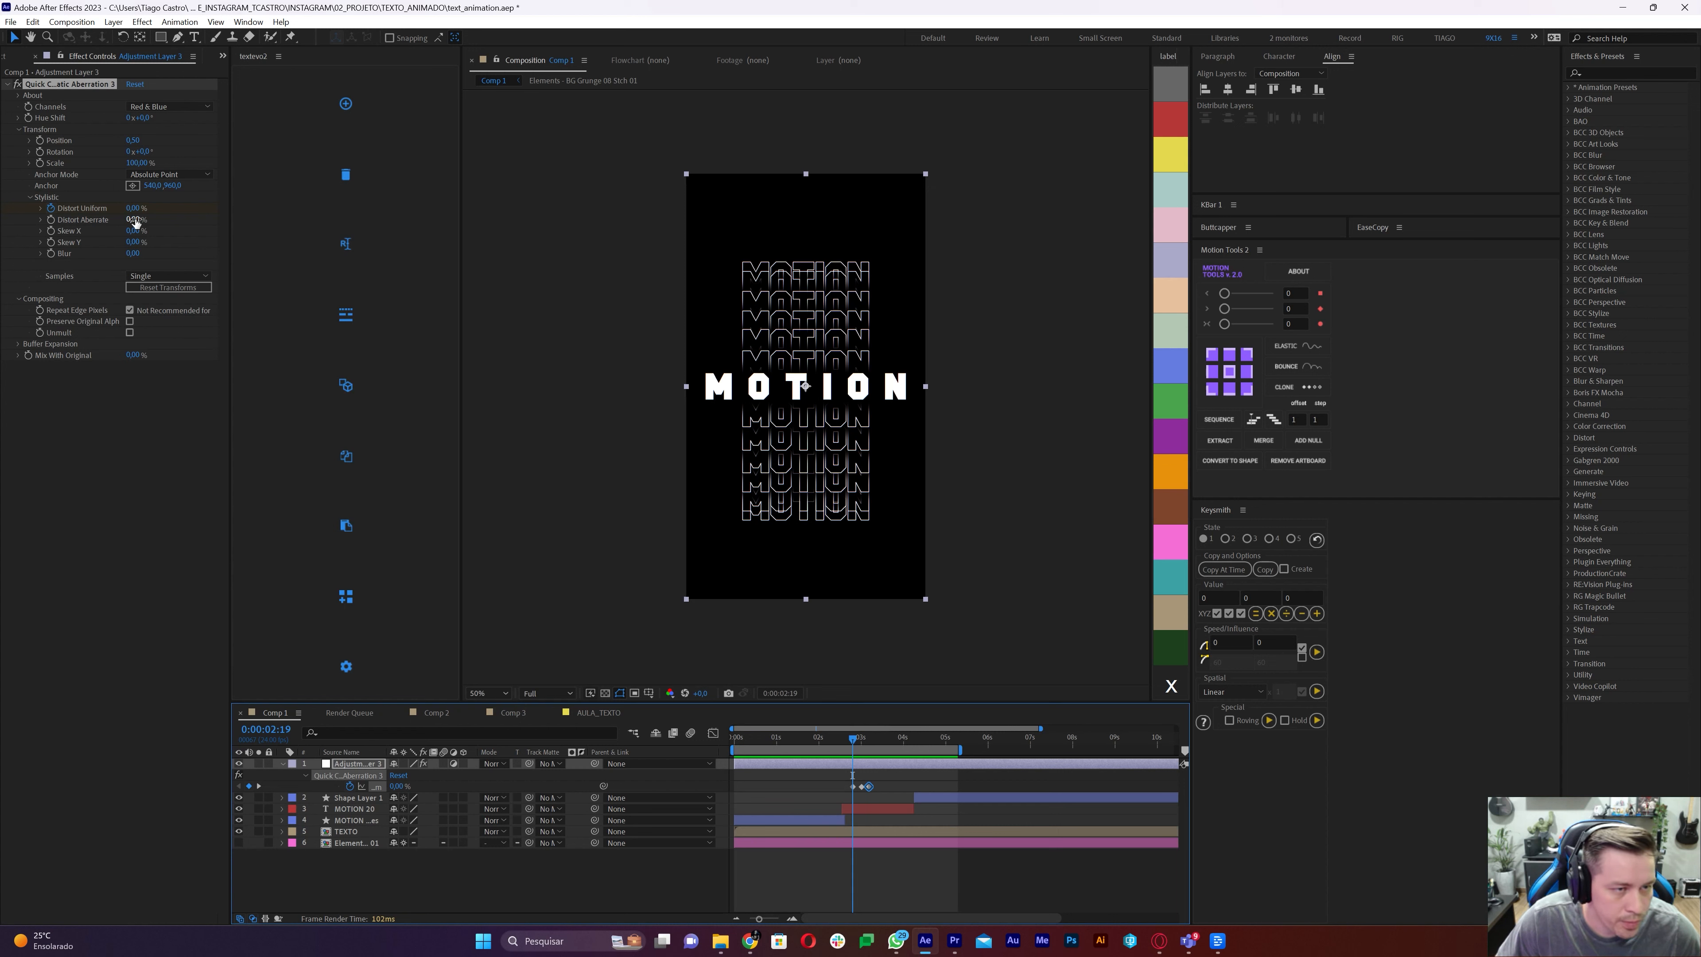
{"action": "left_click_drag", "start_coordinate": [135, 221], "coordinate": [143, 220]}
{"action": "key", "text": "ctrl+z"}
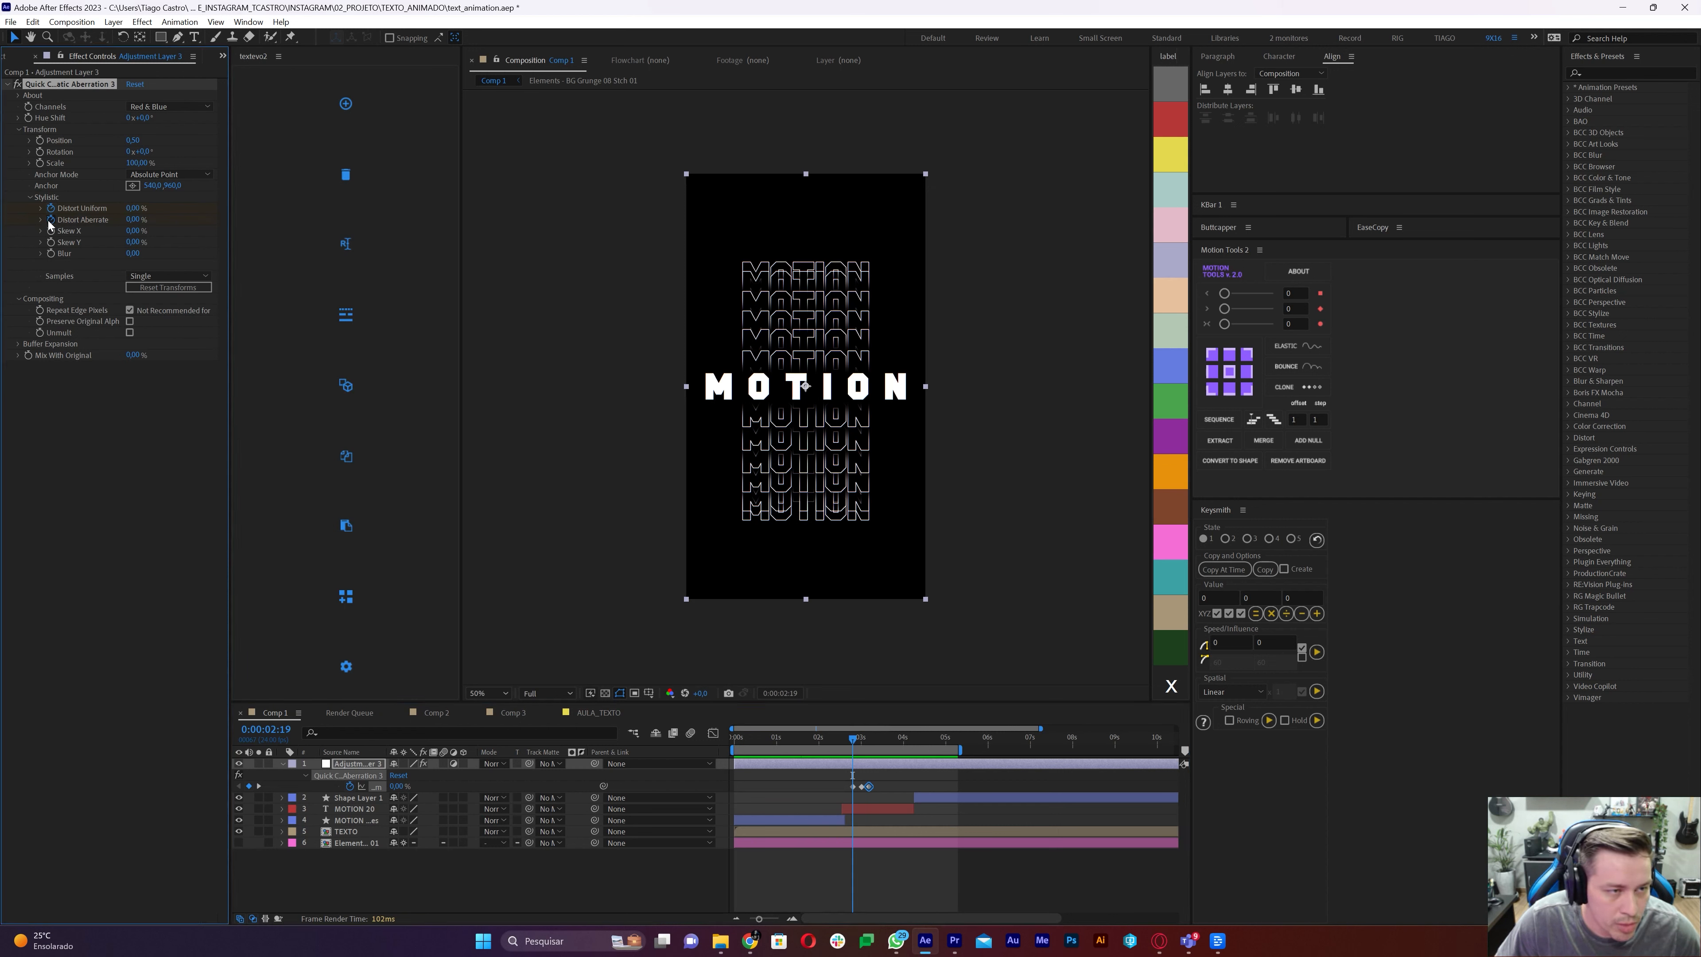
{"action": "left_click", "coordinate": [864, 745]}
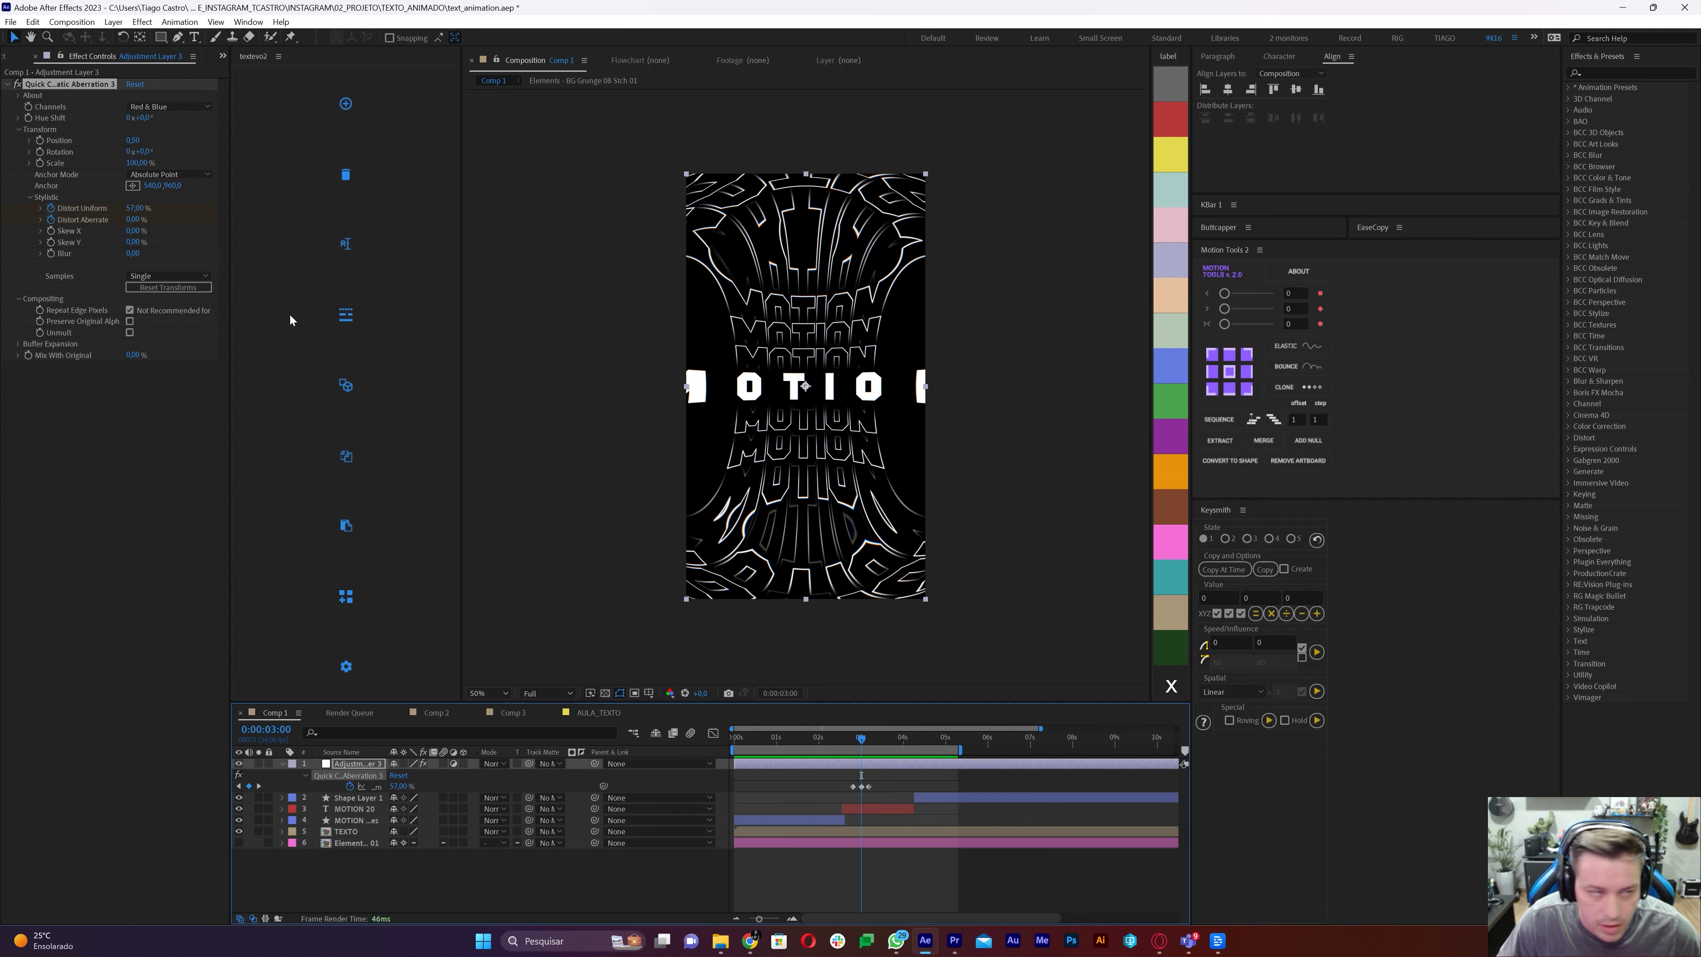
{"action": "left_click_drag", "start_coordinate": [133, 221], "coordinate": [144, 222]}
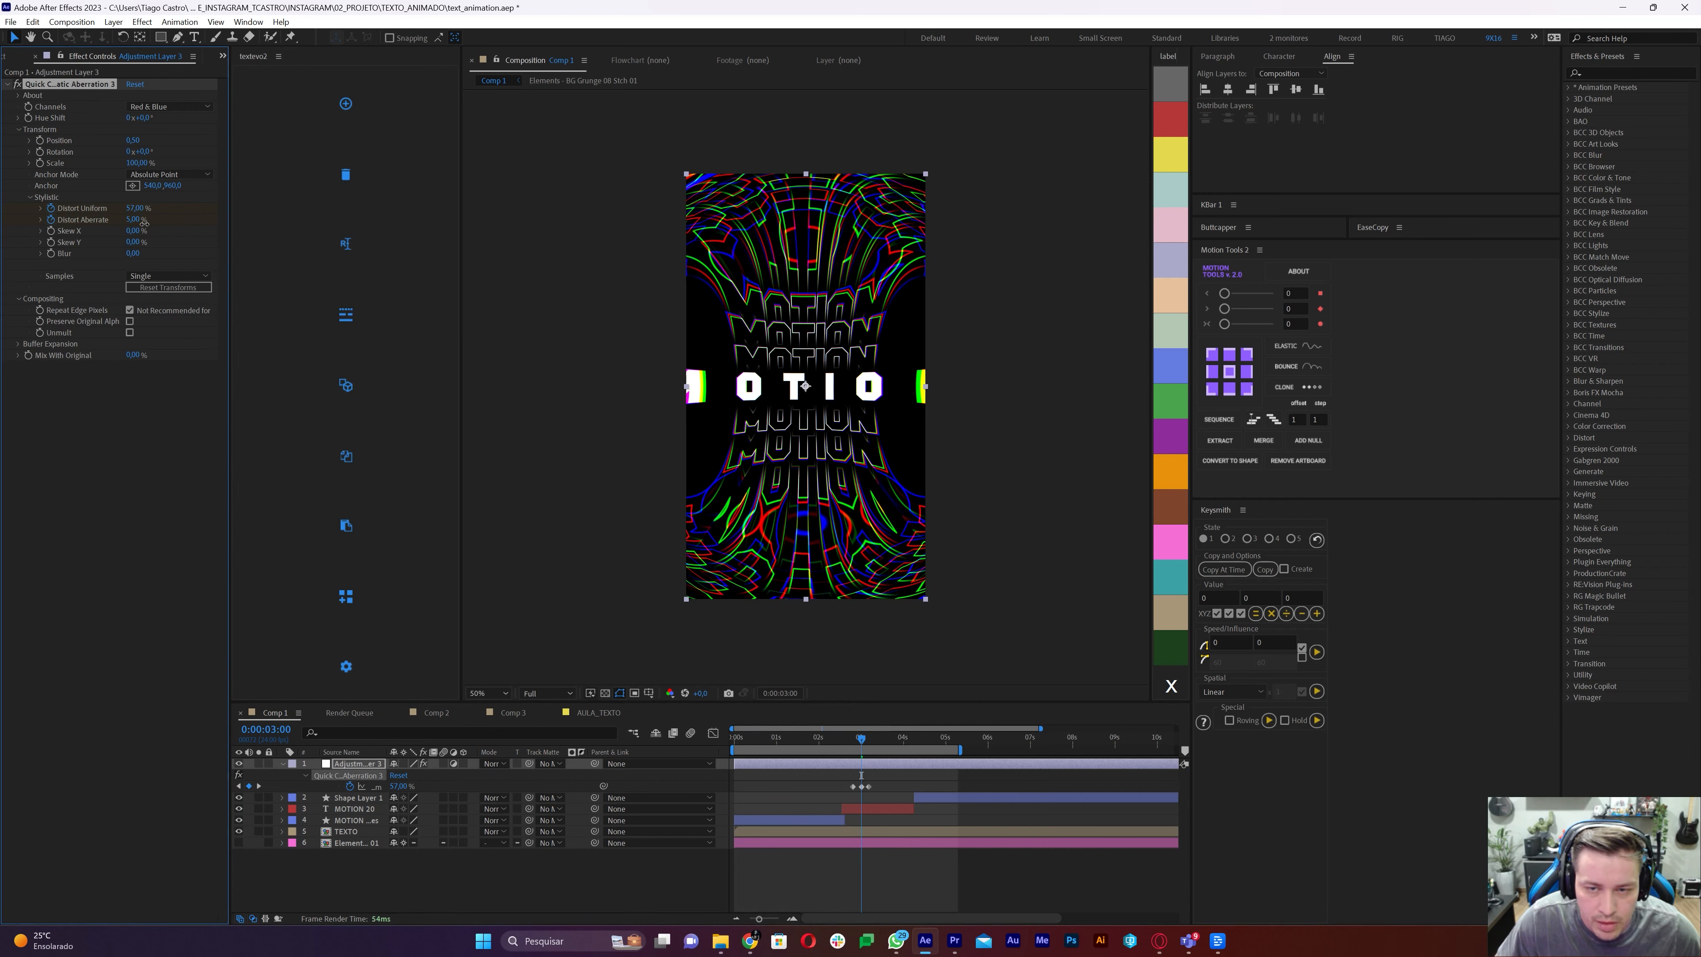
Bring Distort Aberrate back to 0 % with a keyframe at 0:00:03:04 and preview the distortion
{"action": "left_click", "coordinate": [867, 744]}
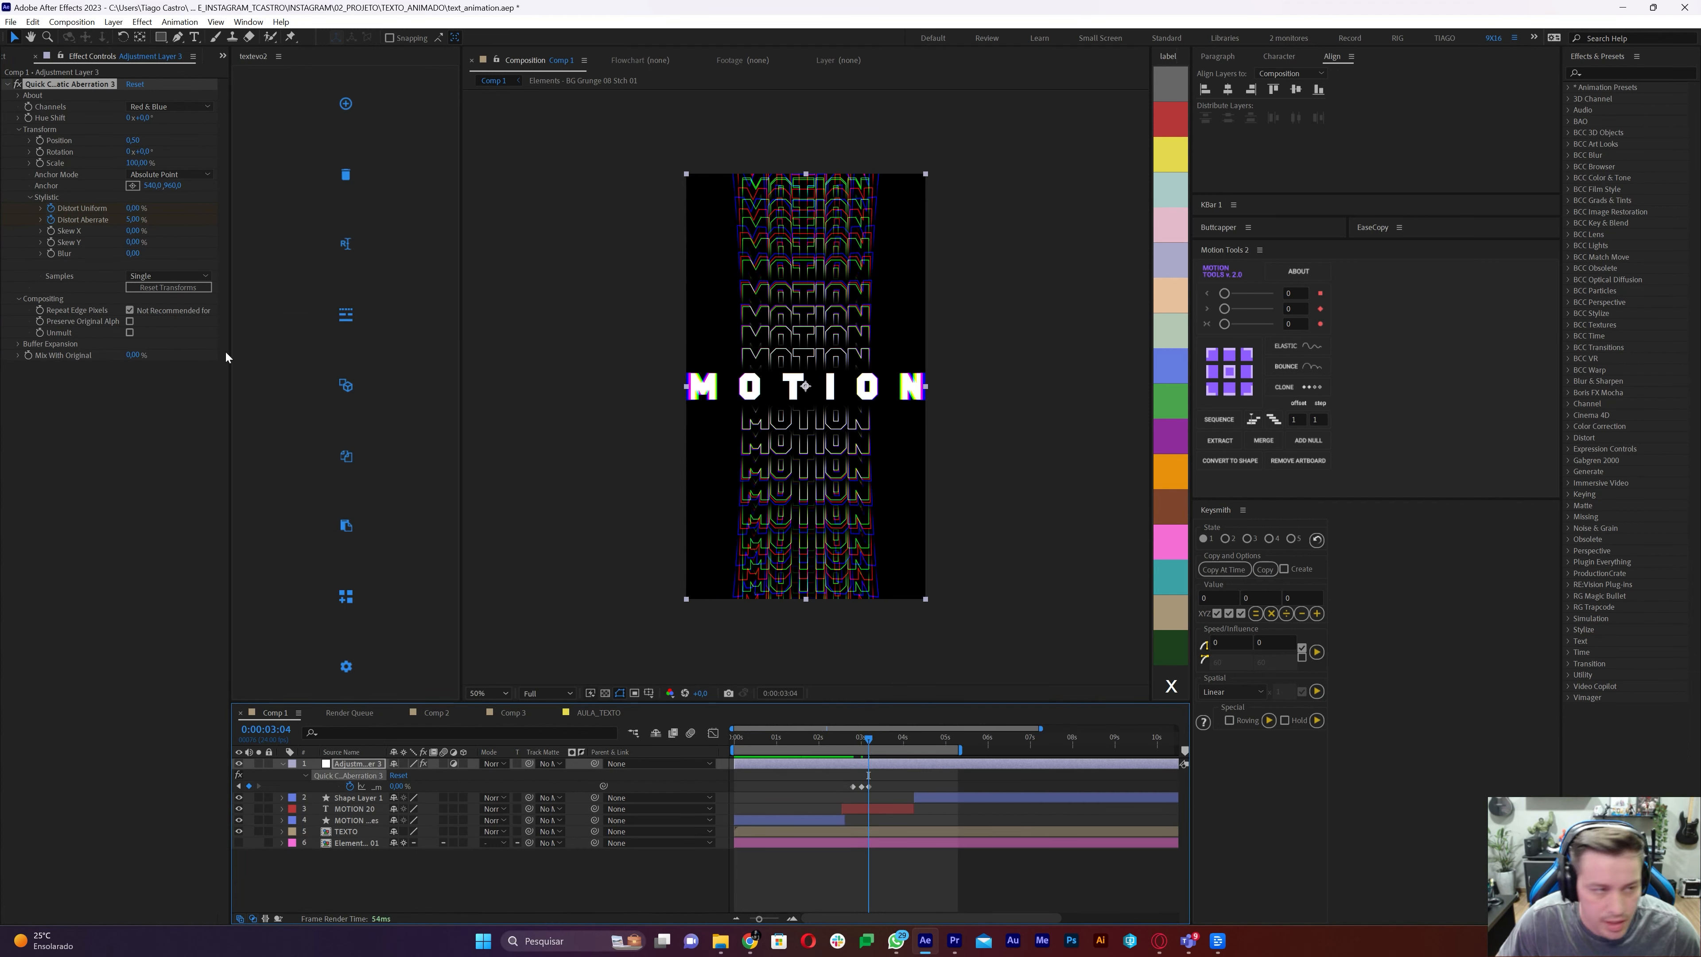
{"action": "left_click", "coordinate": [137, 220]}
{"action": "type", "text": "0"}
{"action": "key", "text": "Return"}
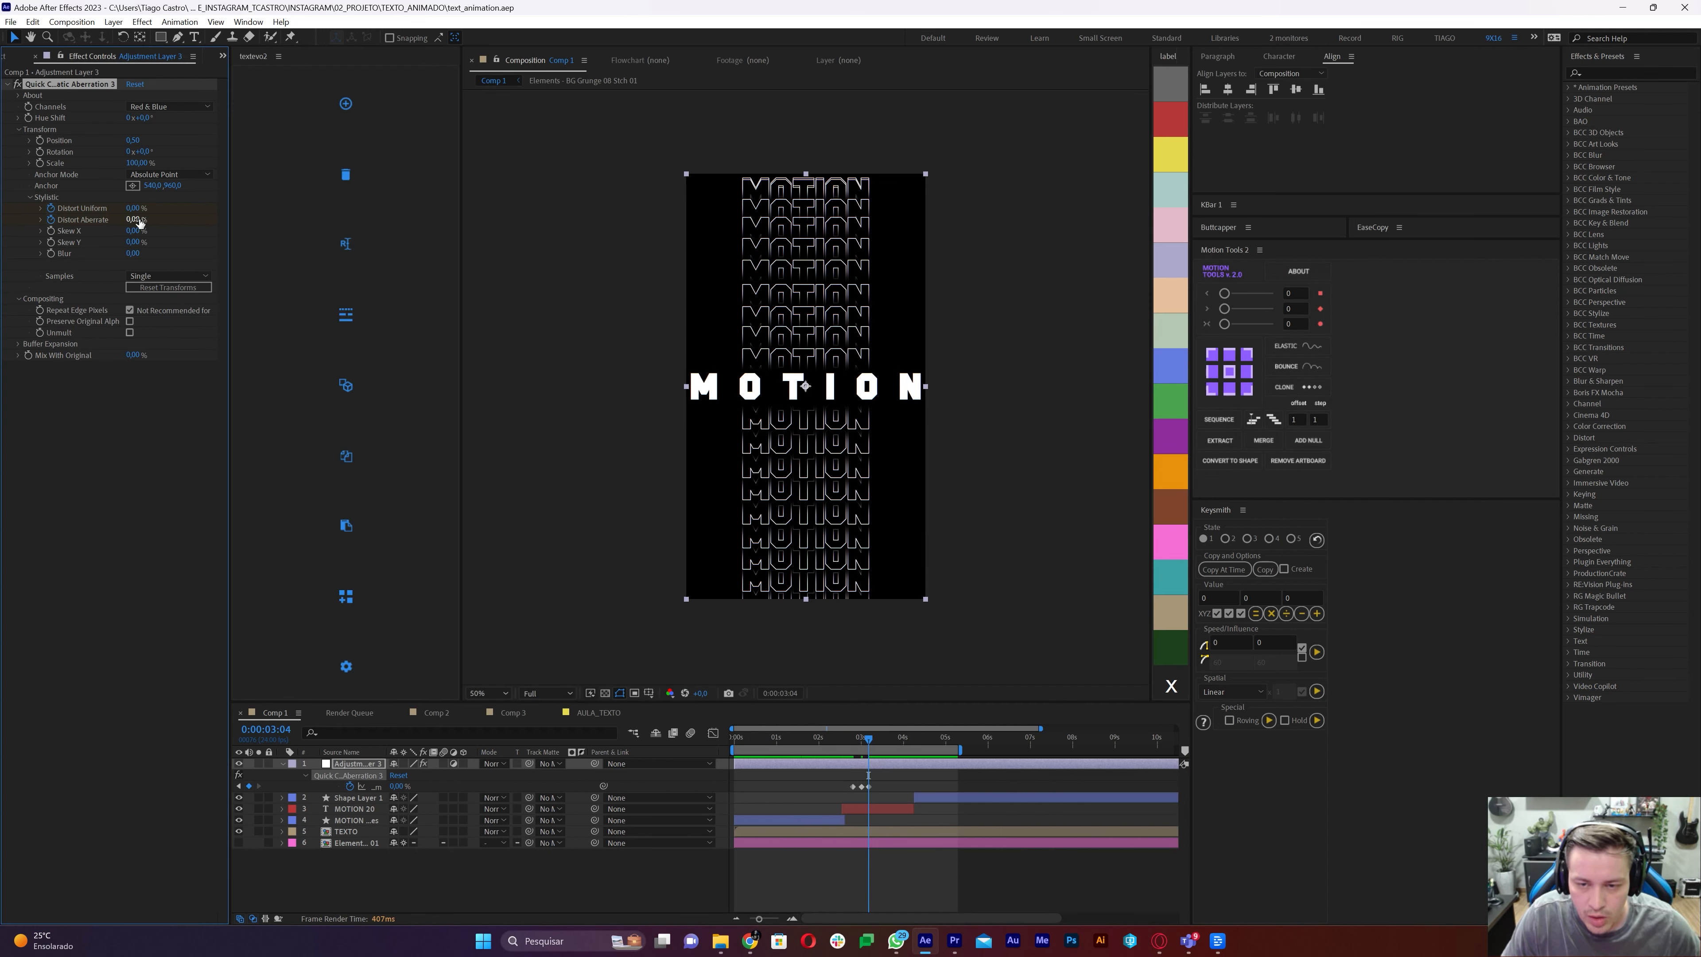
{"action": "key", "text": "space"}
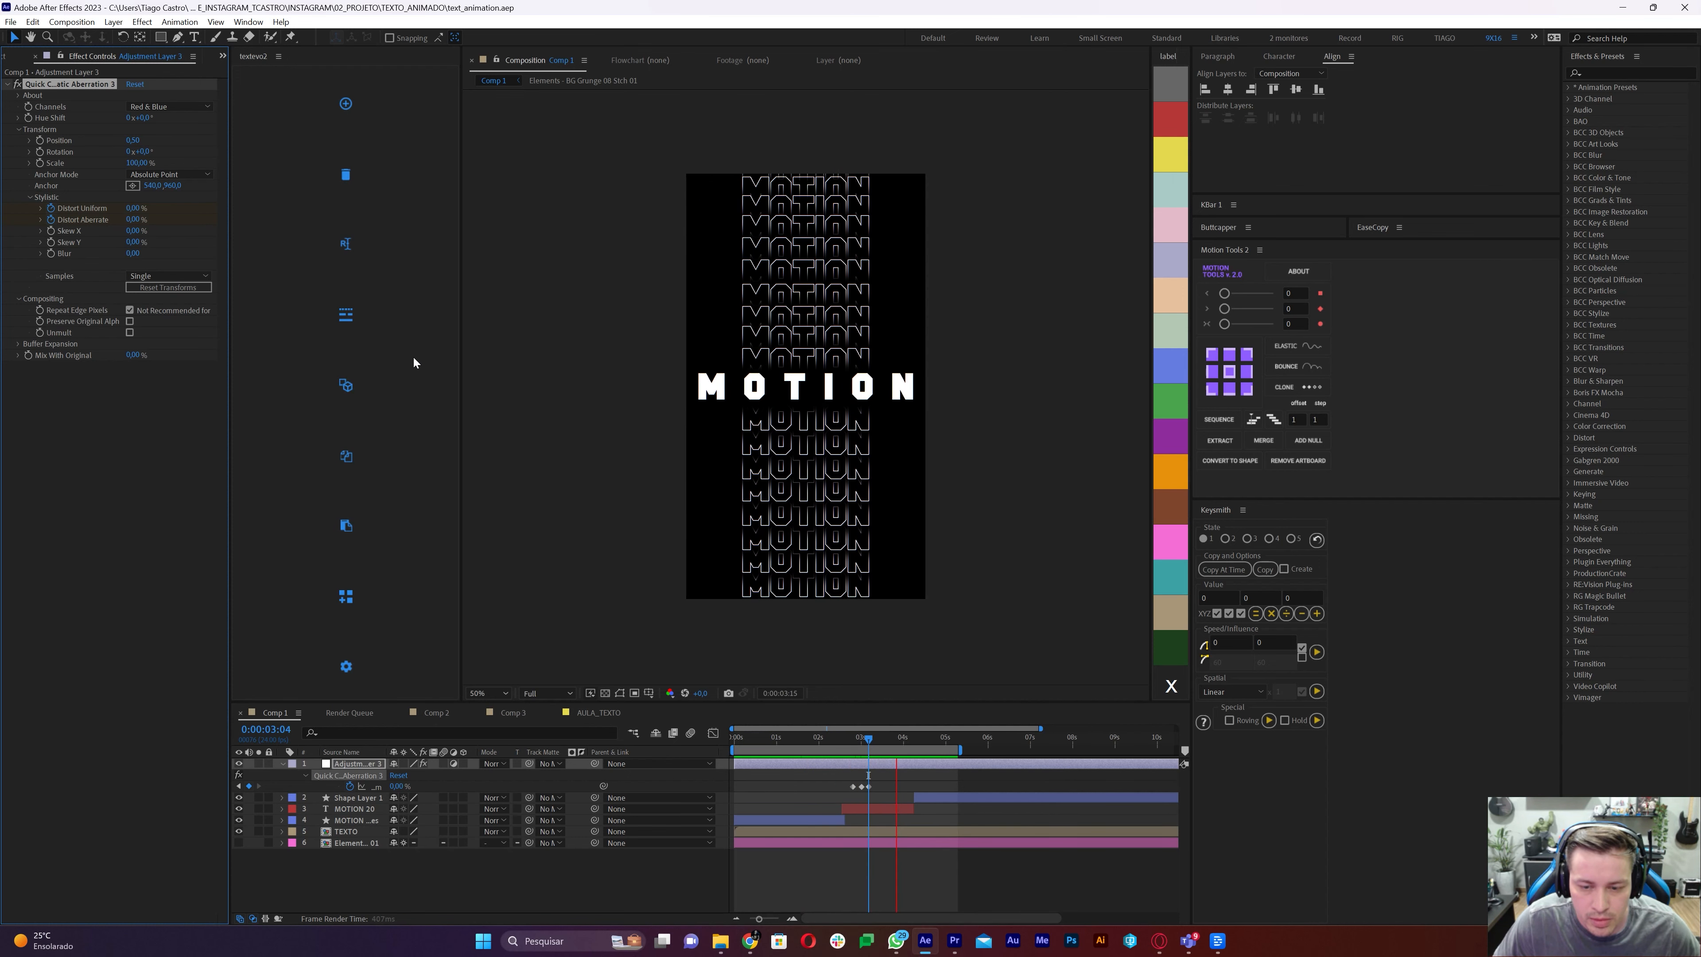
{"action": "key", "text": "space"}
Reveal the adjustment layer's animated properties and apply Easy Ease to all Distort Uniform and Distort Aberrate keyframes
{"action": "key", "text": "u"}
{"action": "key", "text": "u"}
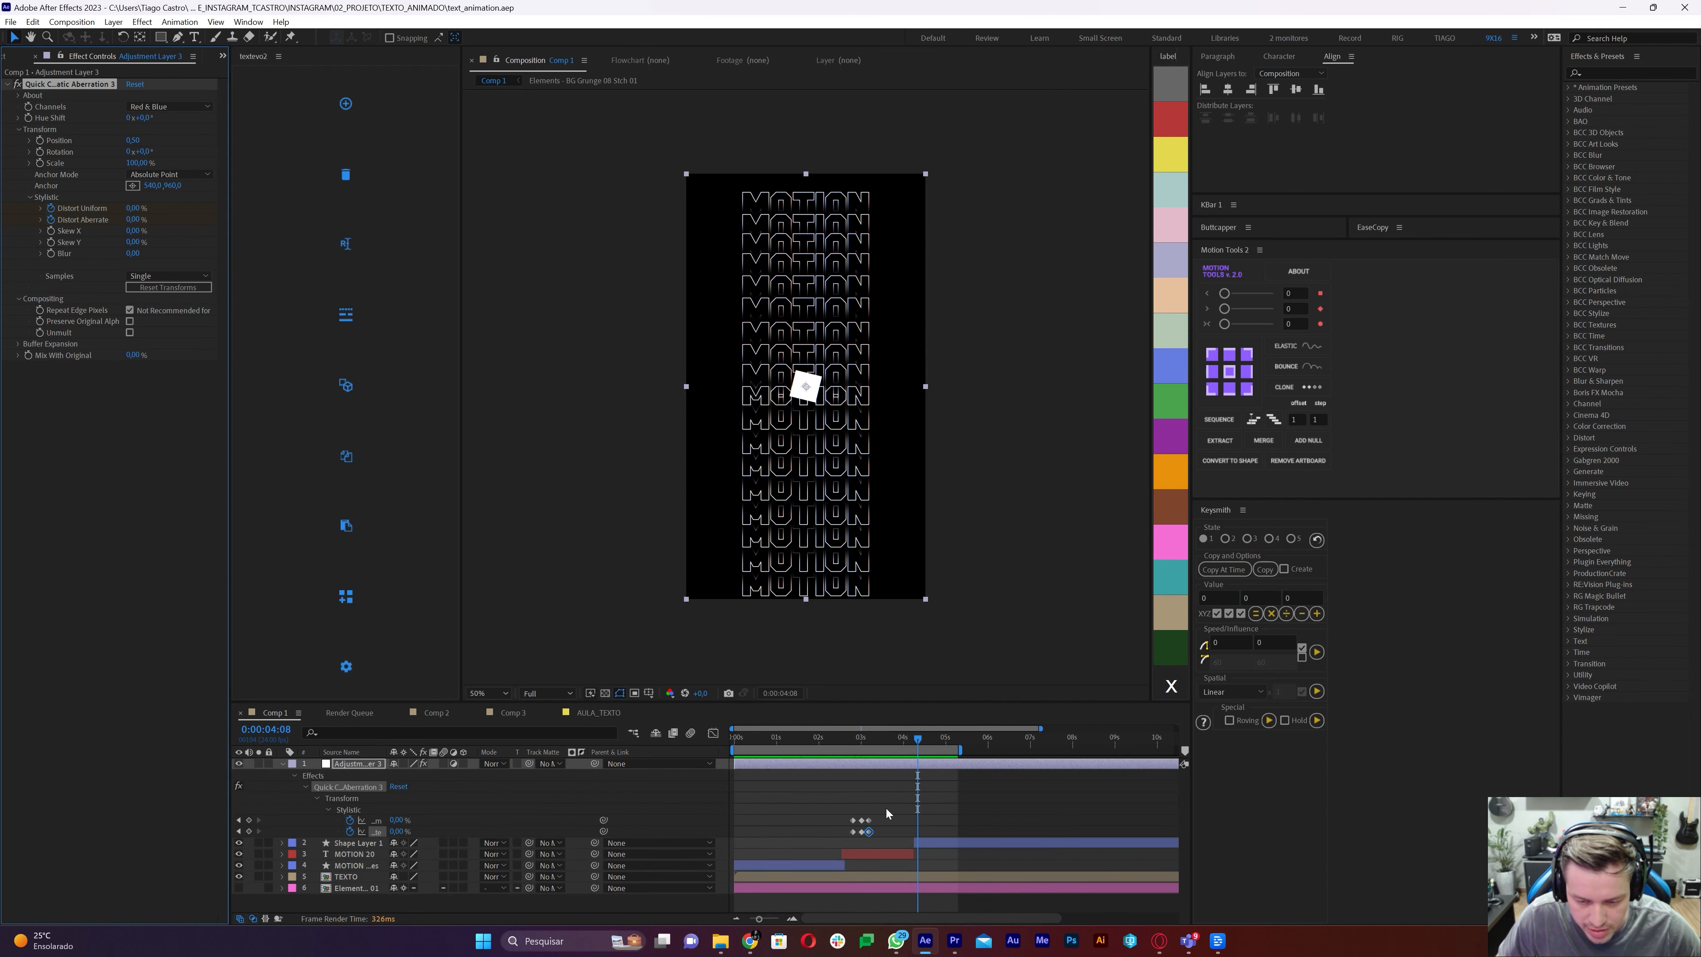
{"action": "left_click_drag", "start_coordinate": [886, 808], "coordinate": [831, 839]}
{"action": "key", "text": "F9"}
Shift all the distortion keyframes earlier so the 57 % Distort Uniform keyframe falls at 0:00:02:21, and preview the result
{"action": "left_click", "coordinate": [837, 736]}
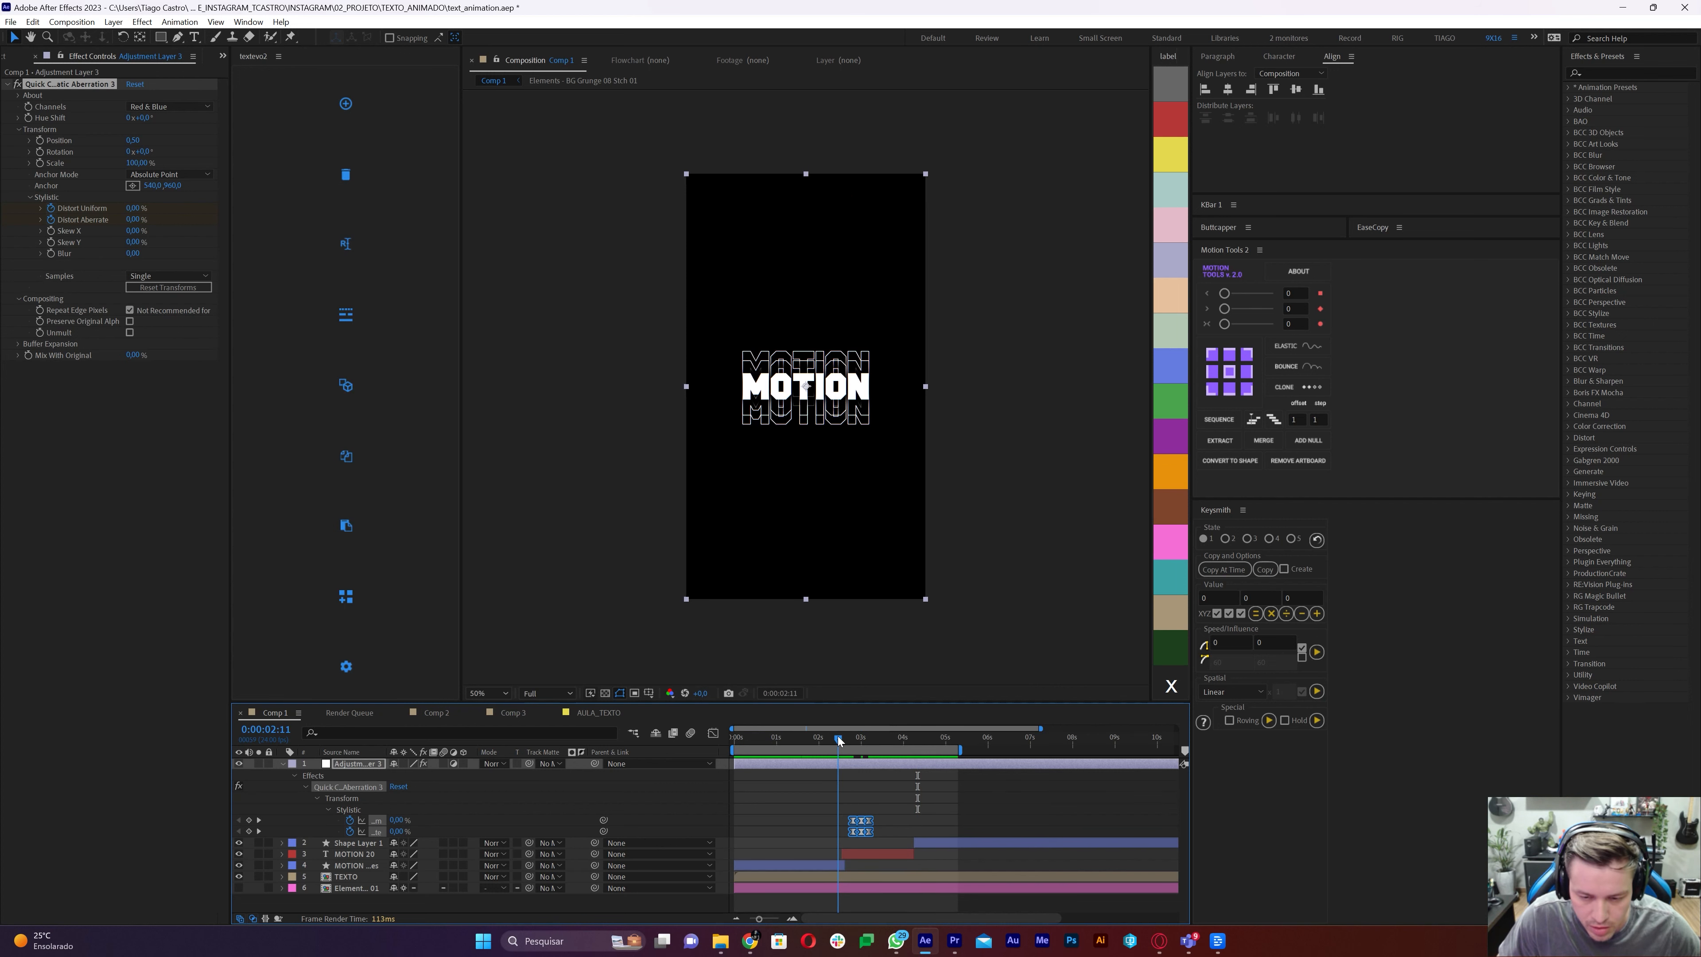
{"action": "left_click_drag", "start_coordinate": [837, 736], "coordinate": [846, 739]}
{"action": "left_click_drag", "start_coordinate": [859, 822], "coordinate": [856, 823]}
{"action": "key", "text": "space"}
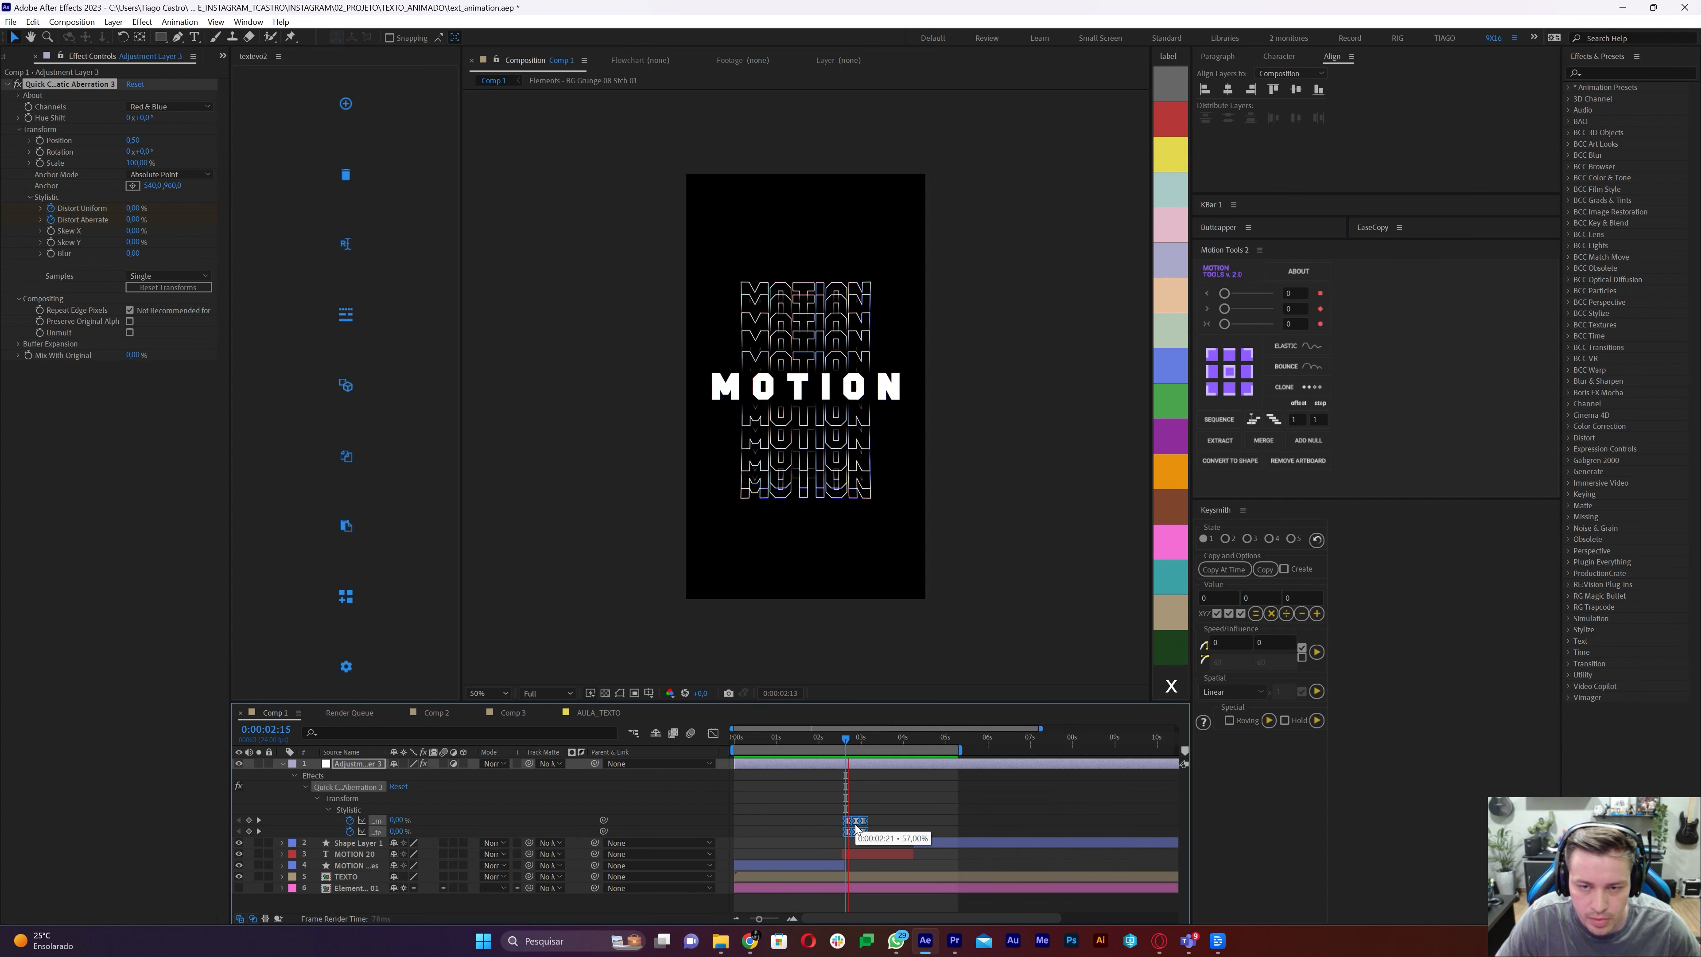
{"action": "key", "text": "space"}
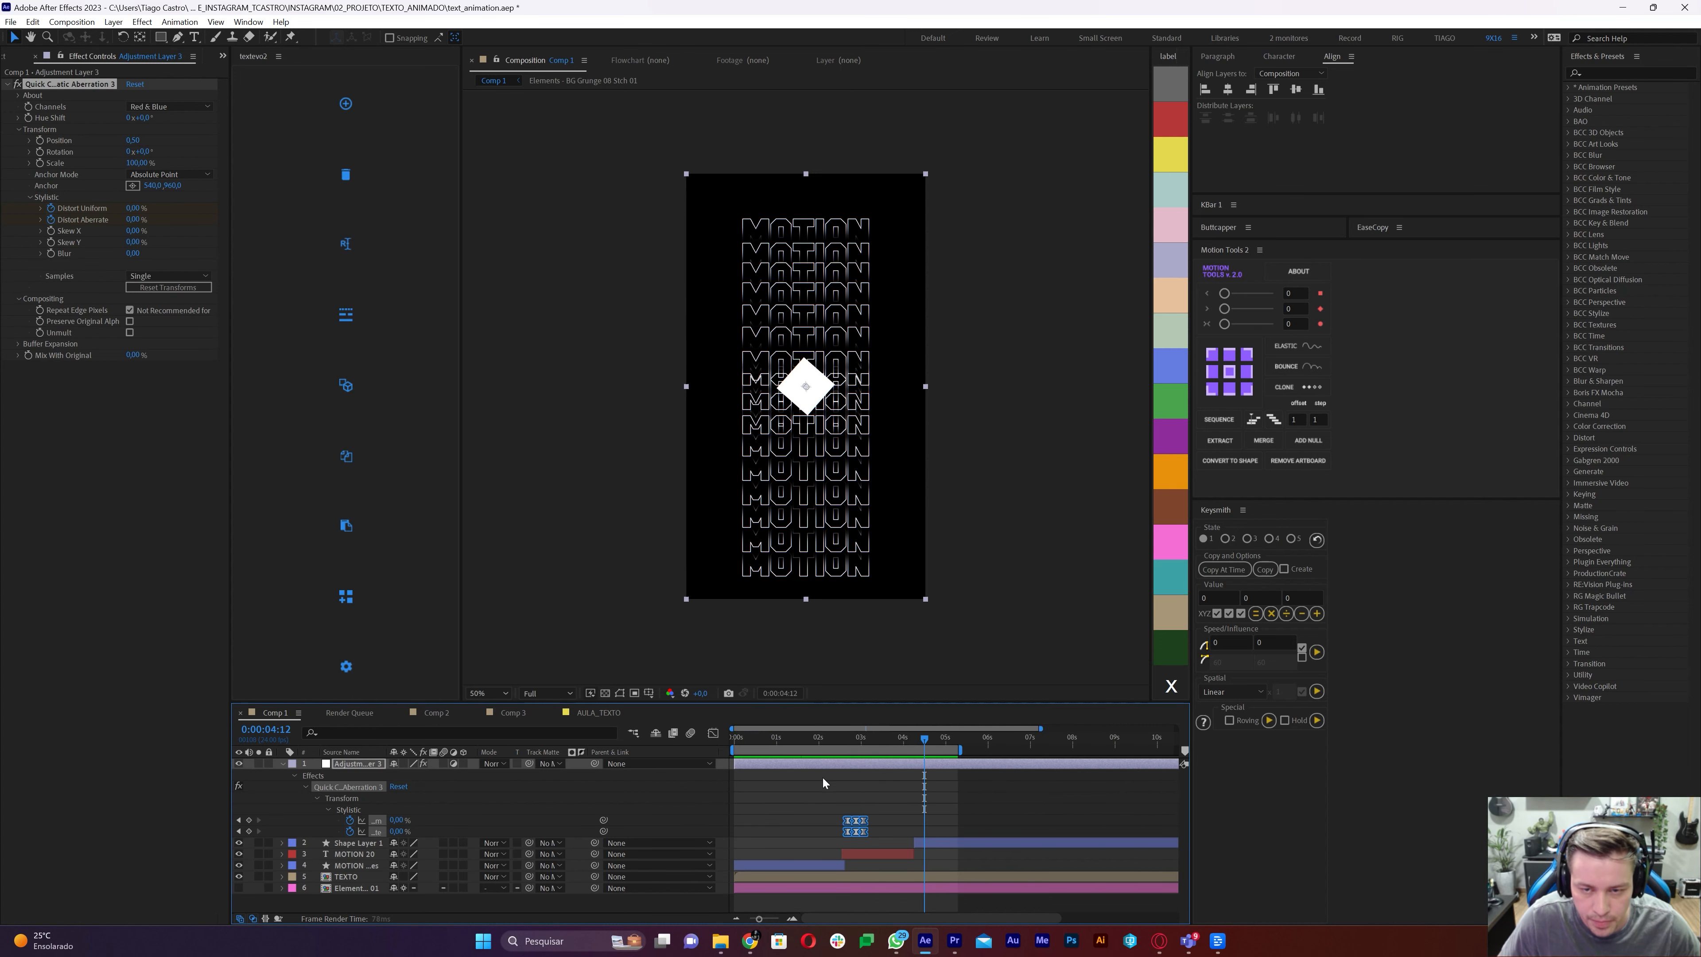
Duplicate the Distort Uniform and Distort Aberrate keyframes to 0:00:04:13, where the square grows, and play back the animation
{"action": "left_click_drag", "start_coordinate": [856, 735], "coordinate": [902, 746]}
{"action": "key", "text": "space"}
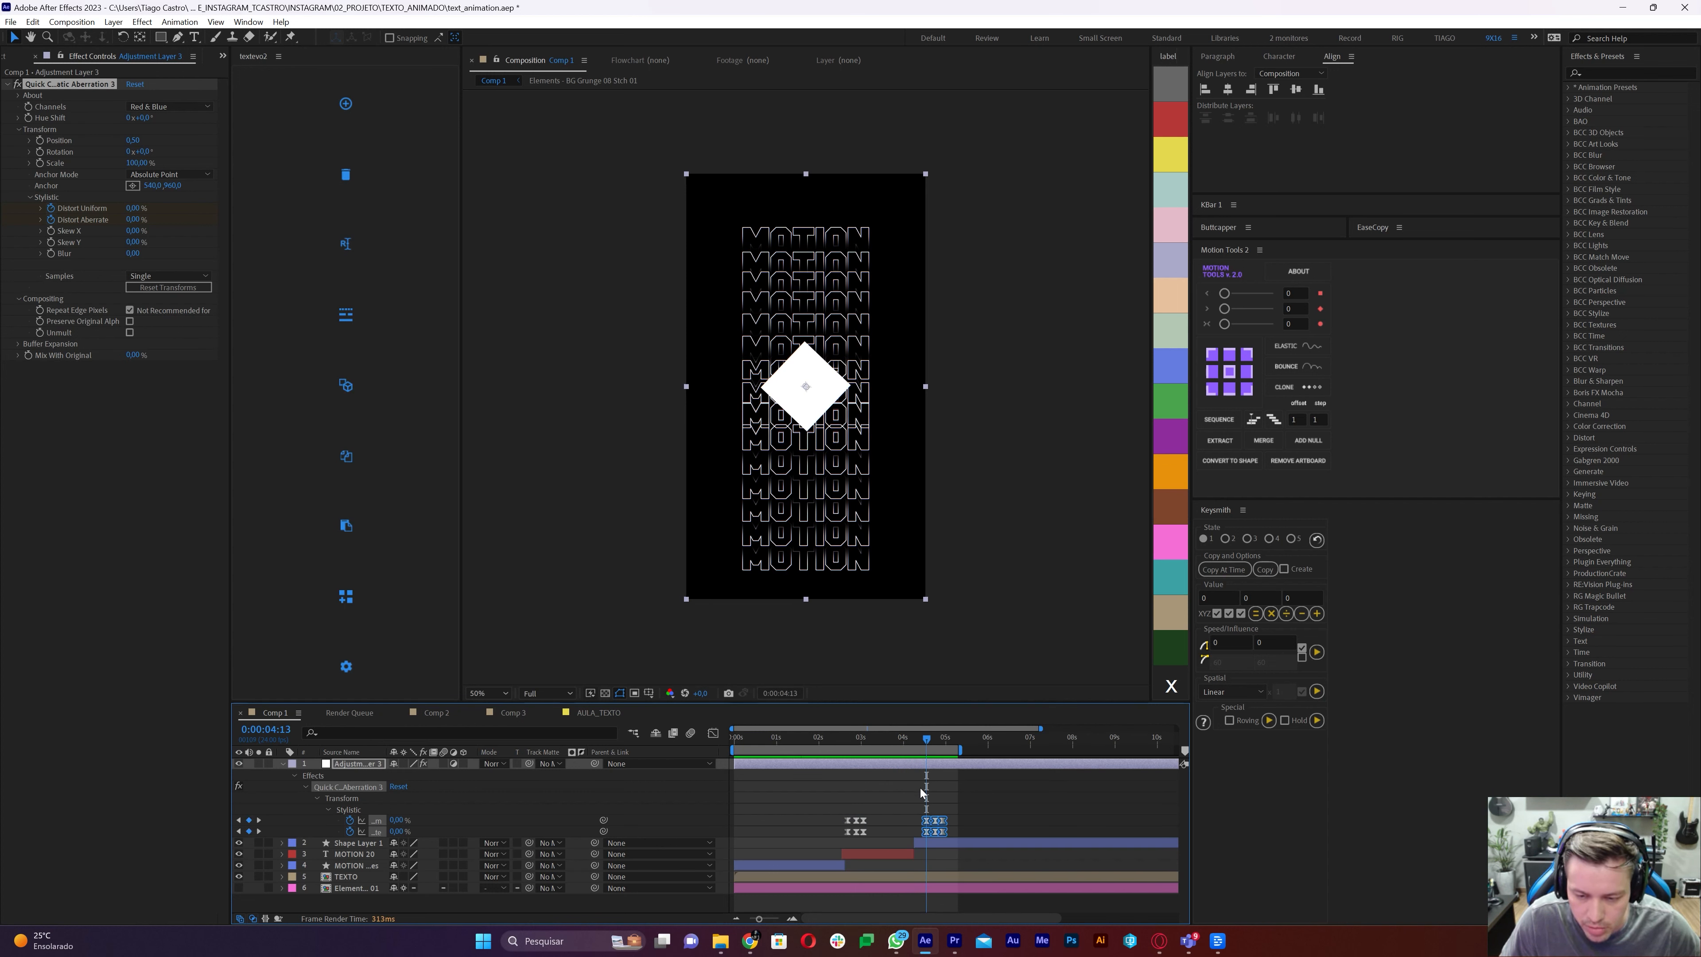
{"action": "left_click_drag", "start_coordinate": [929, 745], "coordinate": [762, 771]}
{"action": "key", "text": "space"}
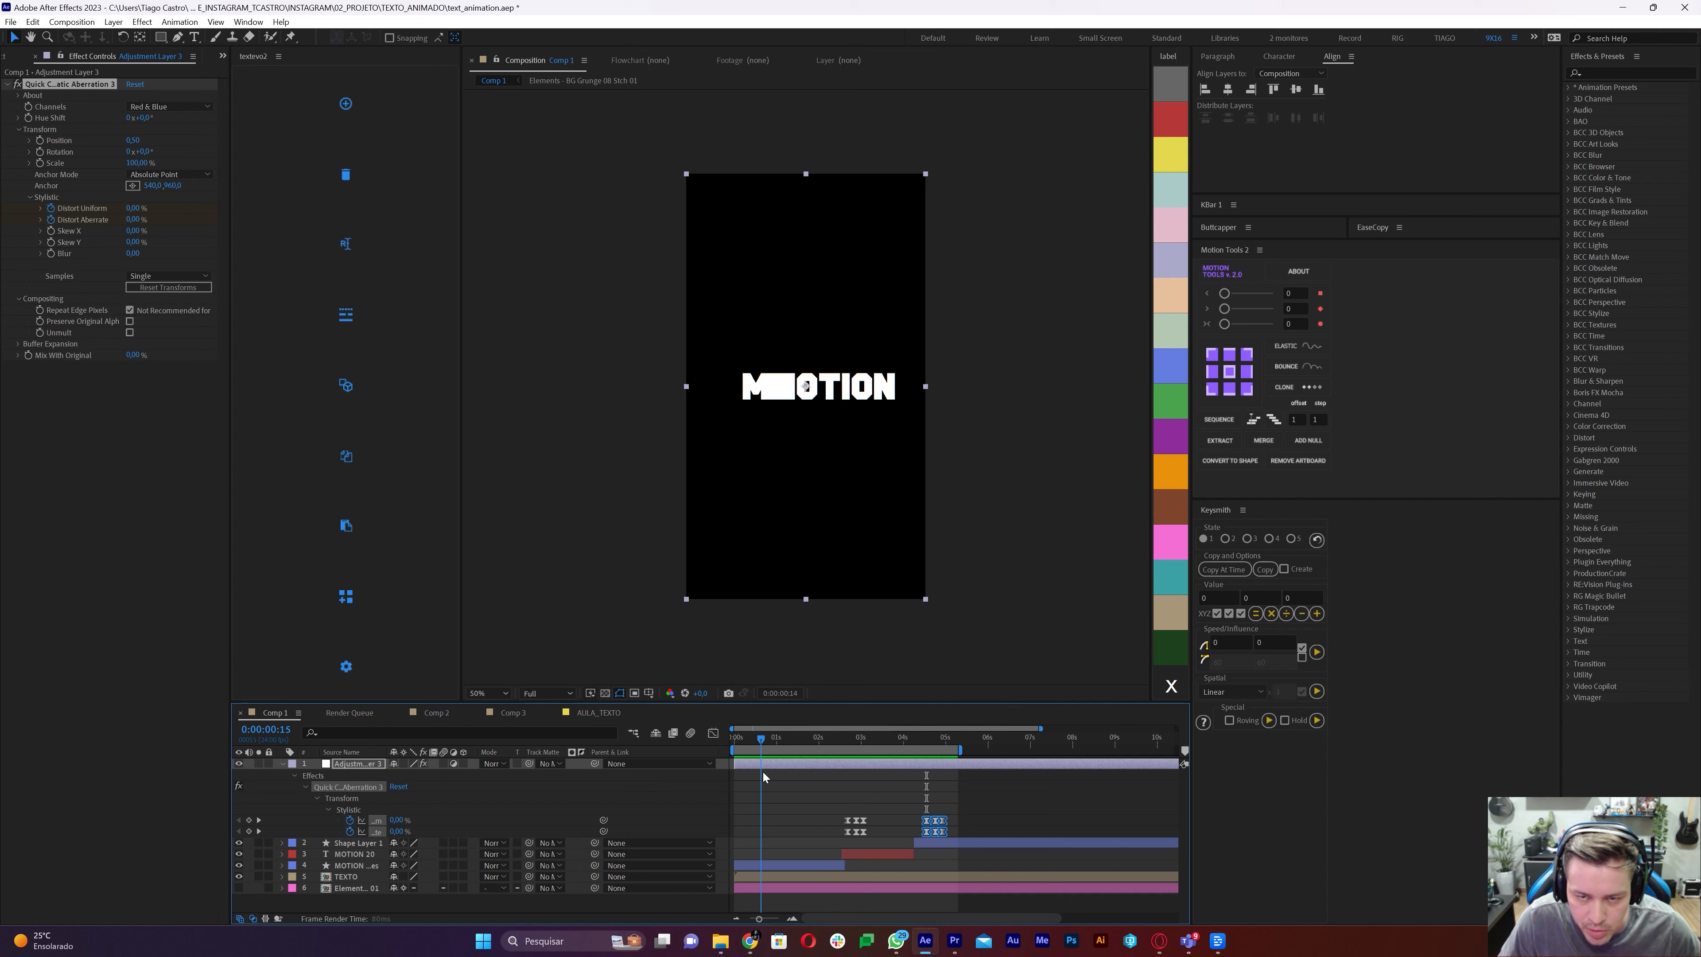
Try out Distort Aberrate on the opening MOTION text, undo it, and keyframe it at 0 % at 0:00:00:16
{"action": "left_click", "coordinate": [781, 866]}
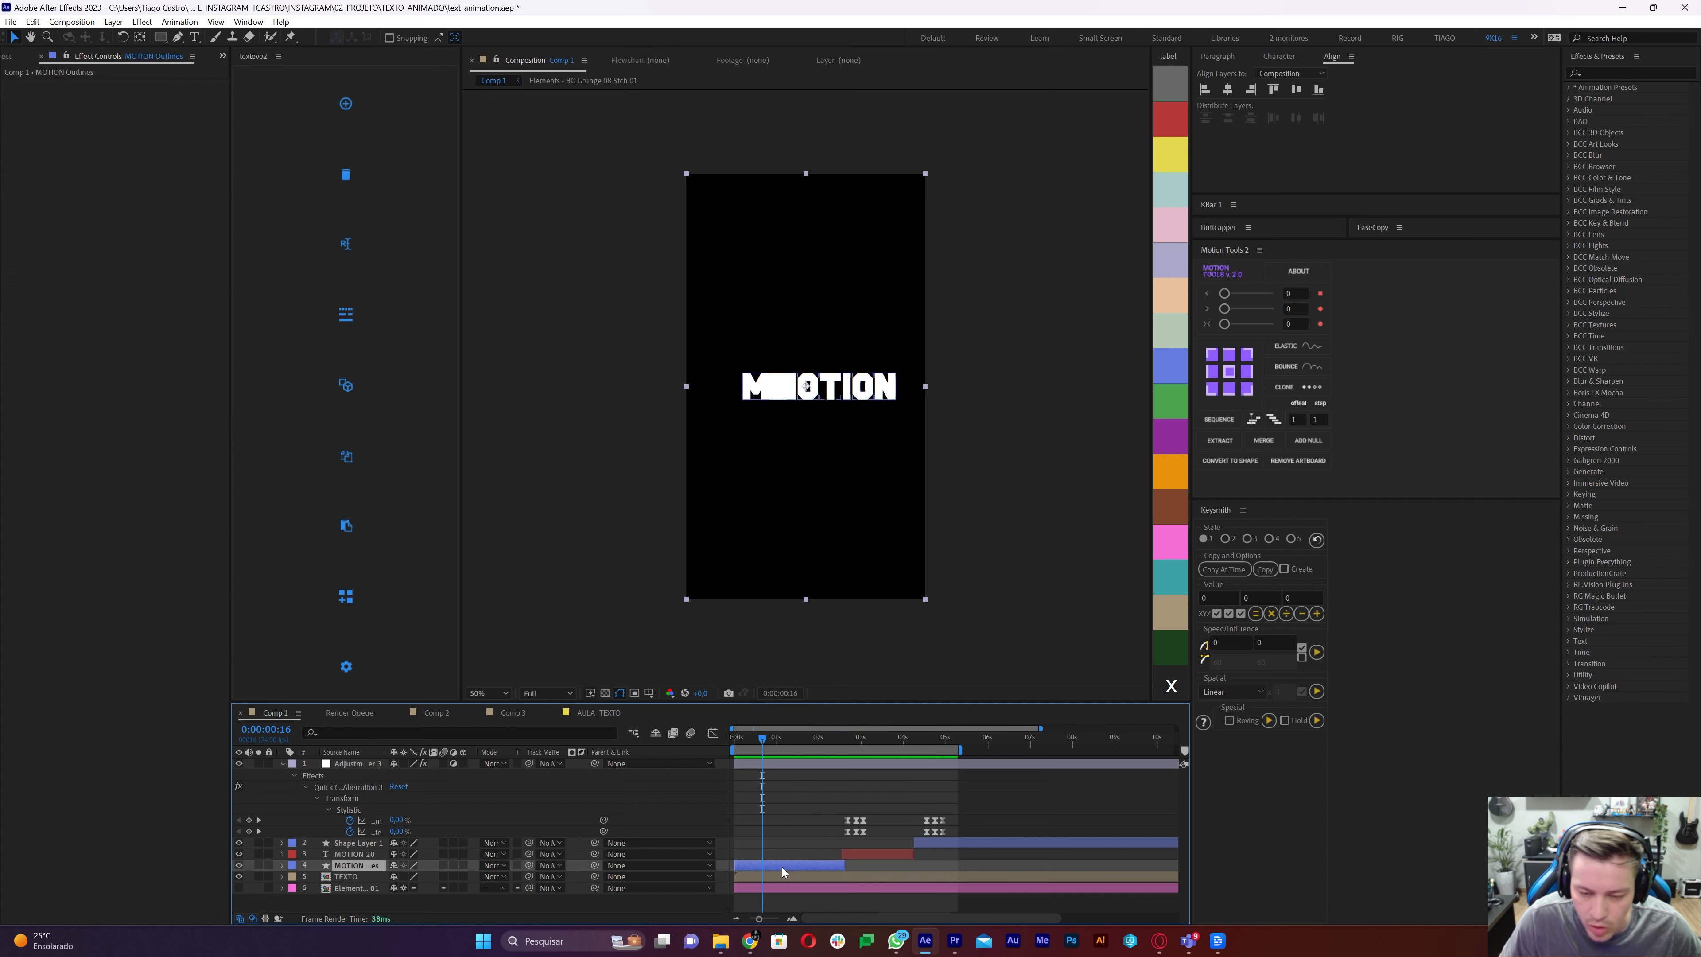
{"action": "left_click", "coordinate": [779, 763]}
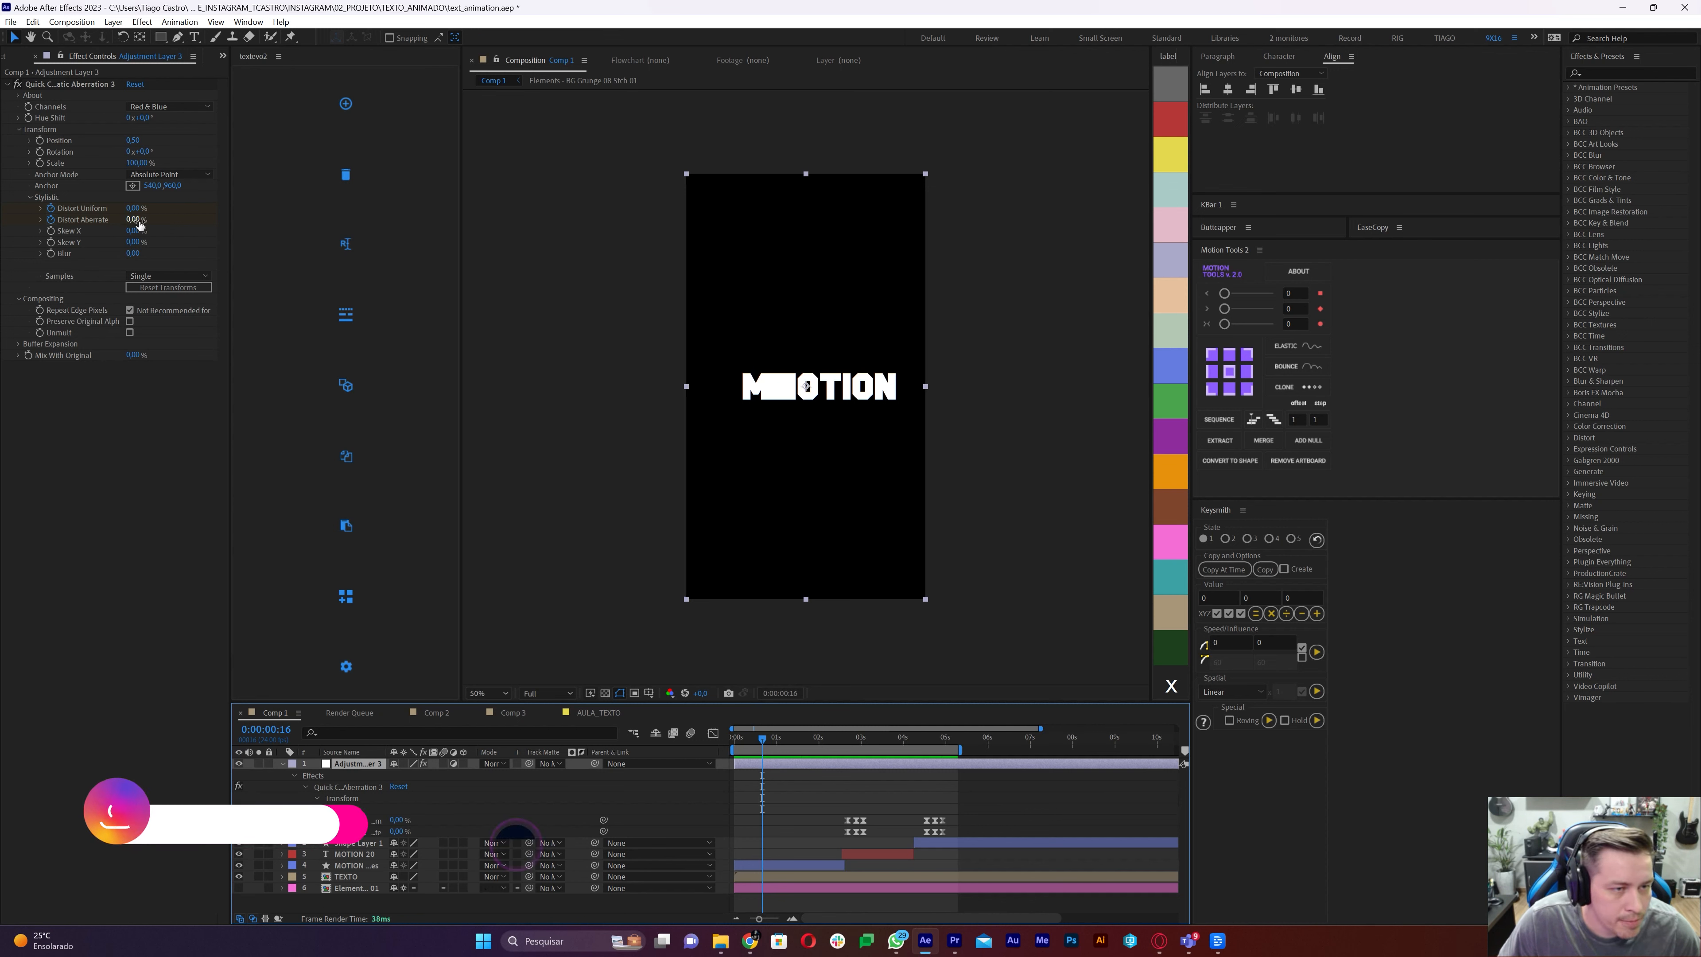
{"action": "left_click_drag", "start_coordinate": [136, 221], "coordinate": [156, 221]}
{"action": "key", "text": "ctrl+z"}
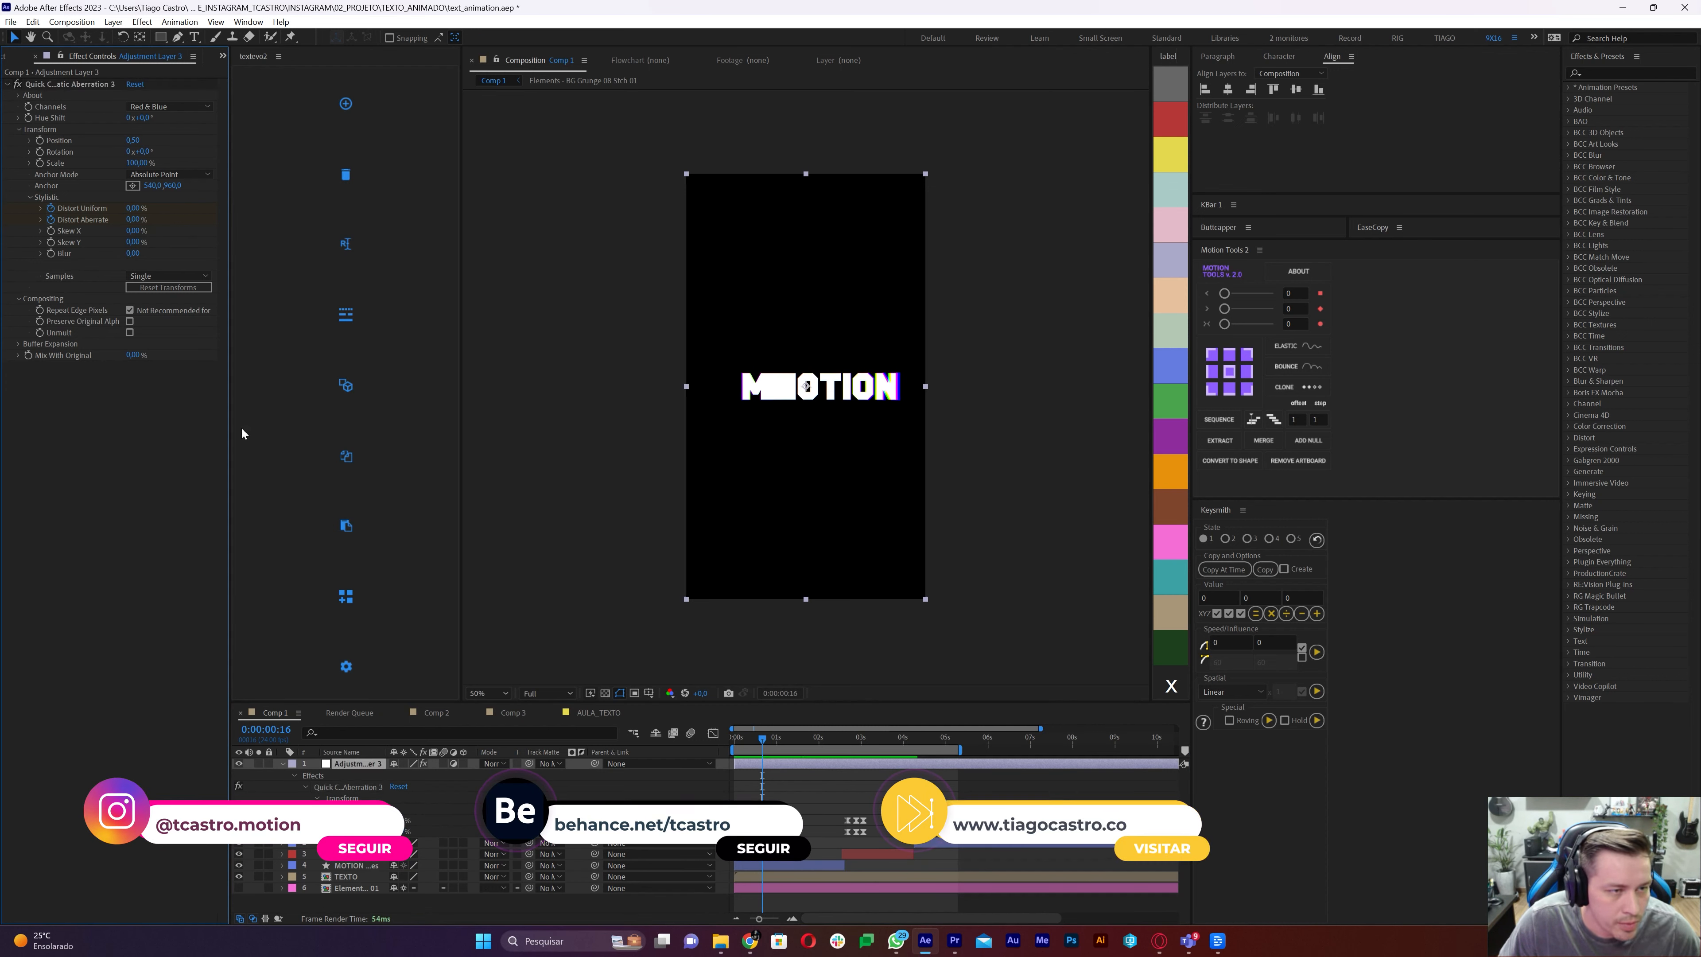
{"action": "left_click", "coordinate": [250, 831]}
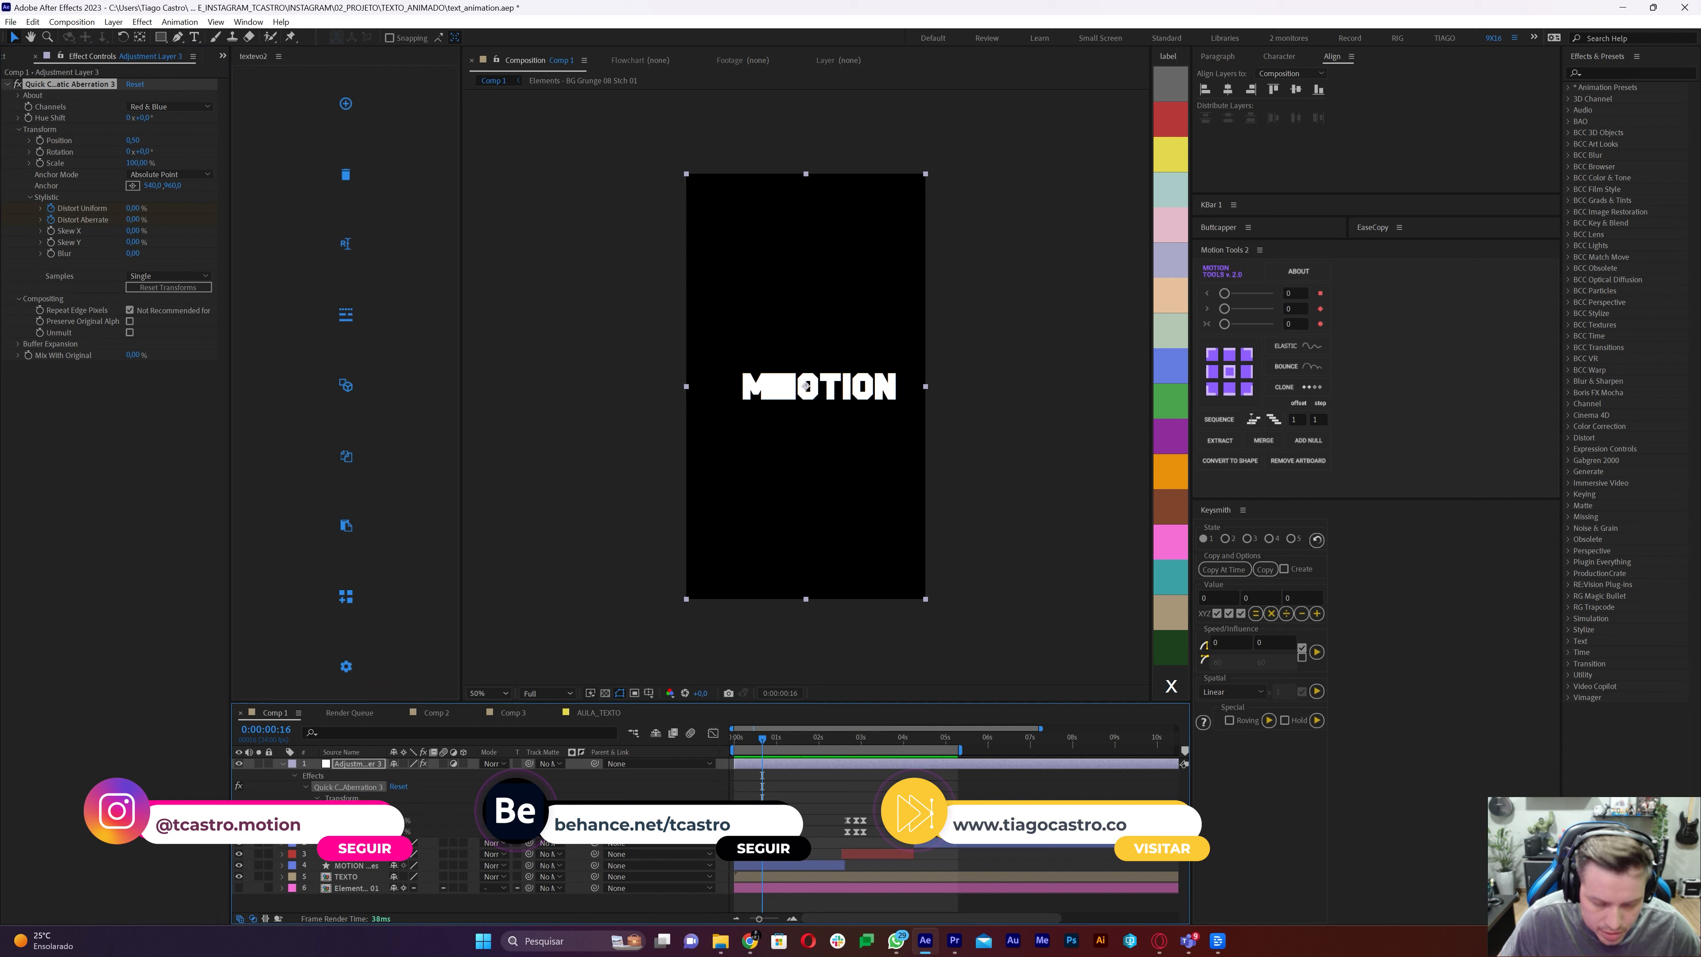
Keyframe the adjustment layer's Distort Aberrate at 13 % at 0:00:00:19
{"action": "key", "text": "Page_Down"}
{"action": "key", "text": "Page_Down"}
{"action": "key", "text": "Page_Down"}
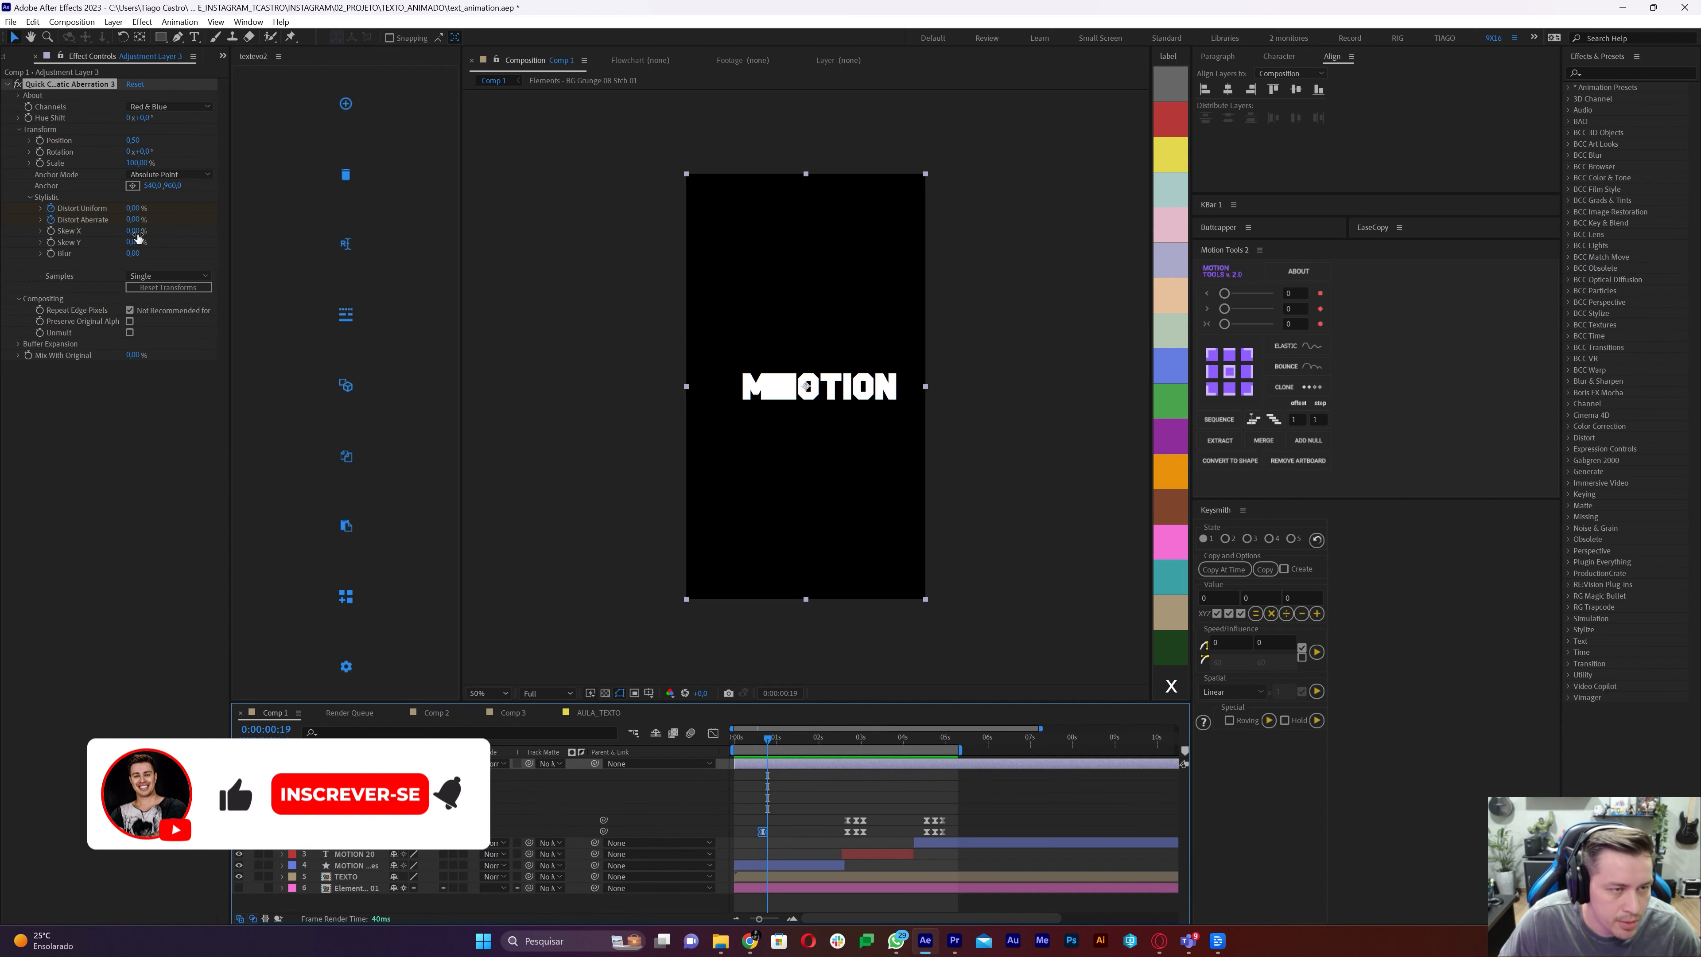
{"action": "left_click_drag", "start_coordinate": [133, 219], "coordinate": [147, 221]}
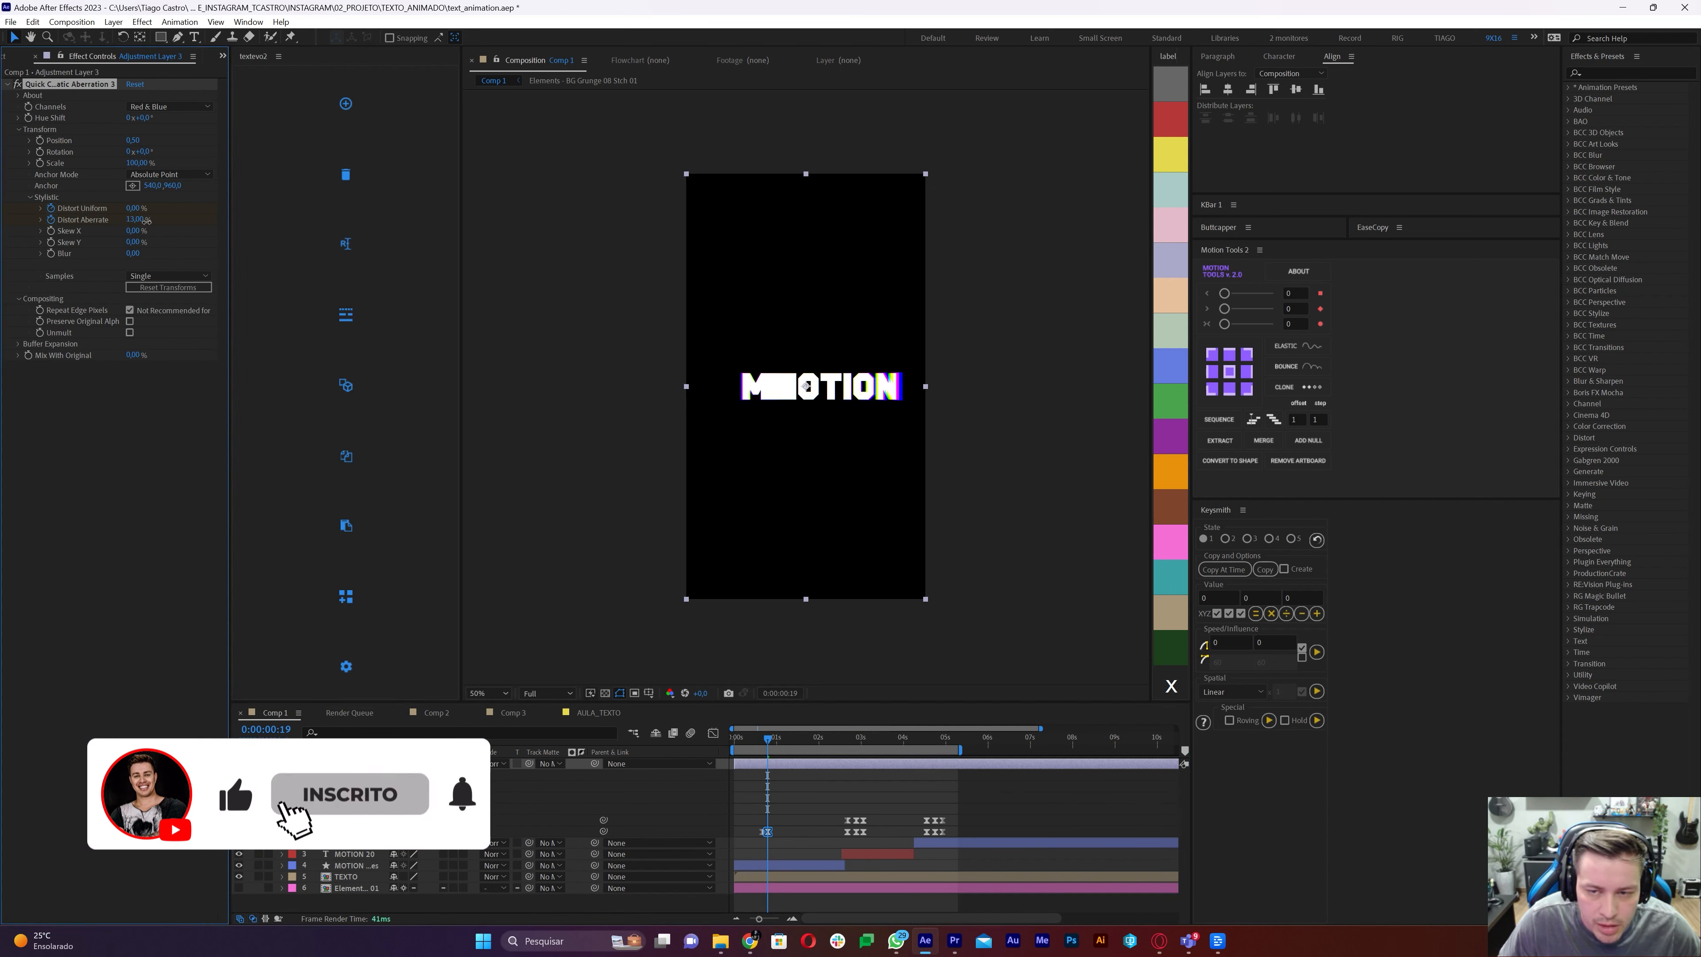
Copy the 0 % Distort Aberrate keyframe from 0:00:00:16 to 0:00:00:22
{"action": "key", "text": "Page_Down"}
{"action": "key", "text": "Page_Down"}
{"action": "key", "text": "Page_Down"}
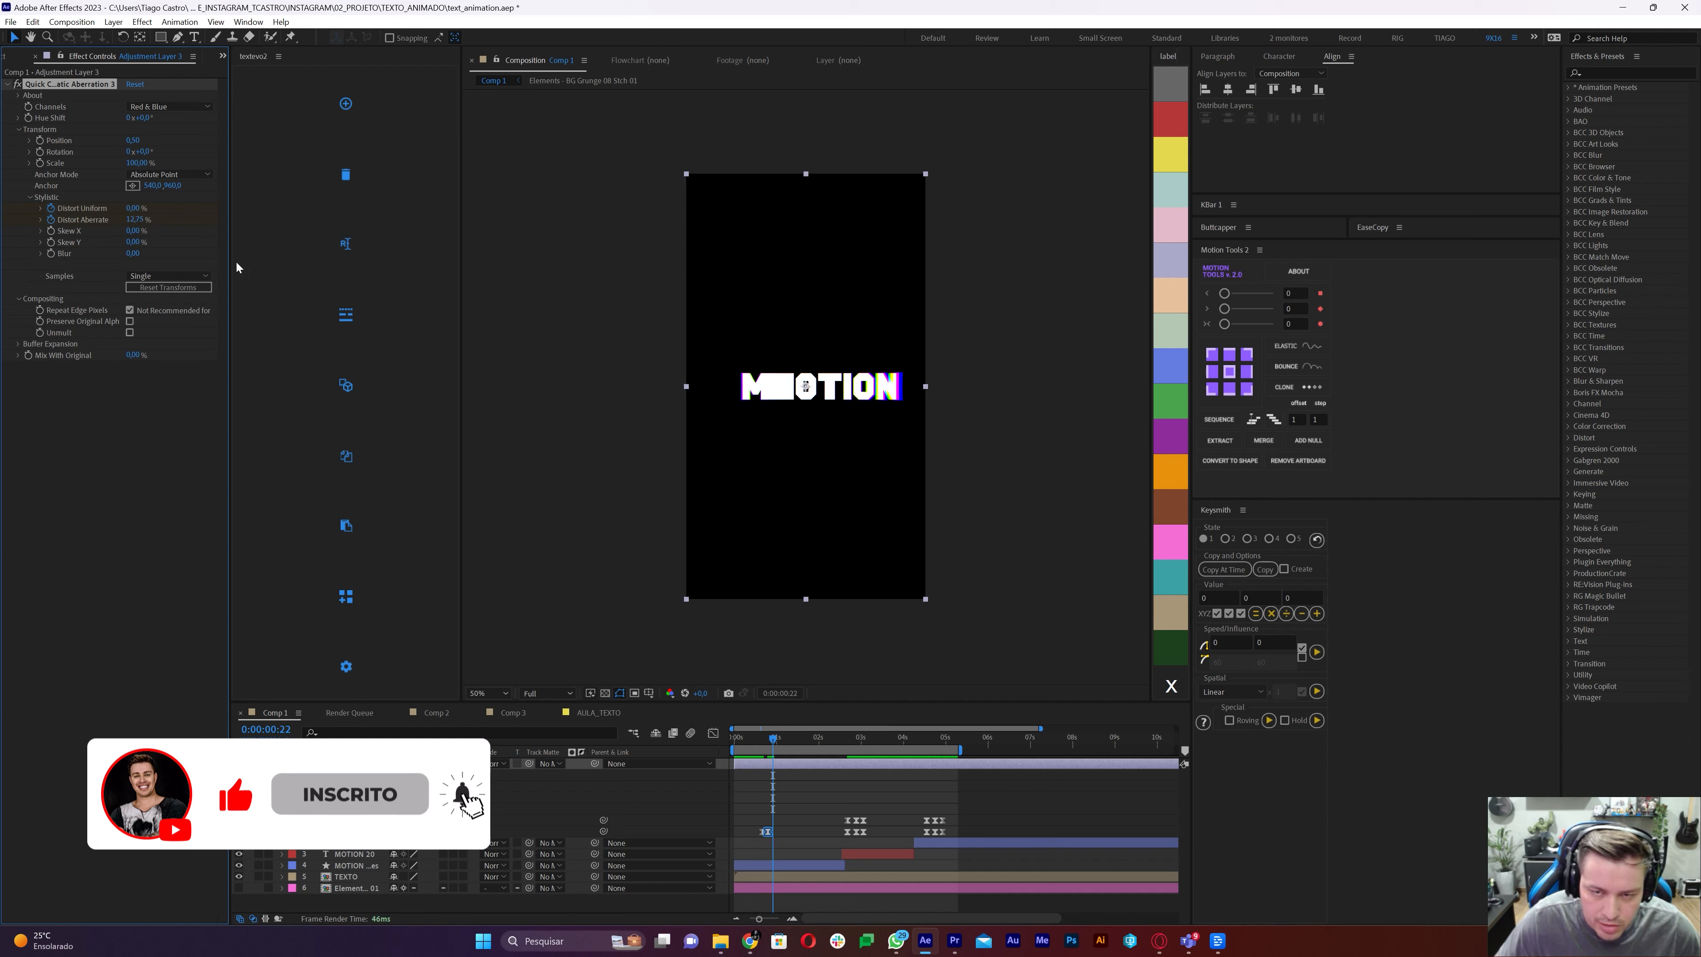
{"action": "left_click", "coordinate": [762, 831]}
{"action": "key", "text": "ctrl+c"}
{"action": "key", "text": "ctrl+v"}
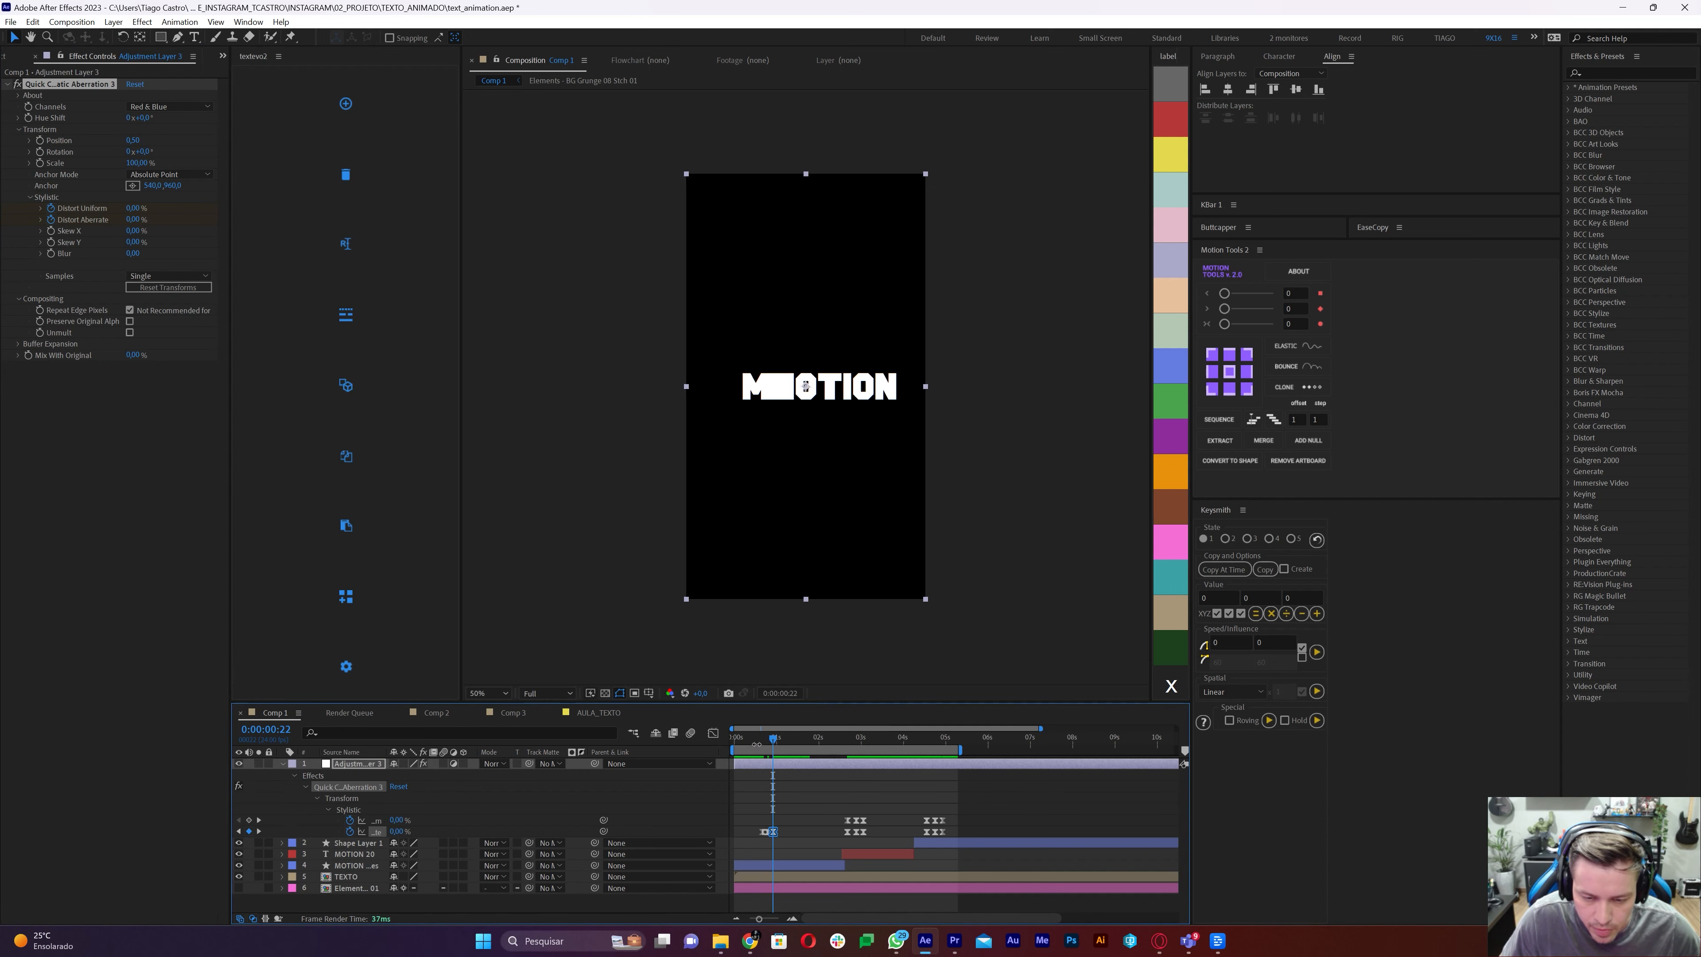
Try out Skew X at 0:00:00:16, undo the change, and start its animation there with a 0 % keyframe
{"action": "left_click_drag", "start_coordinate": [761, 745], "coordinate": [764, 750]}
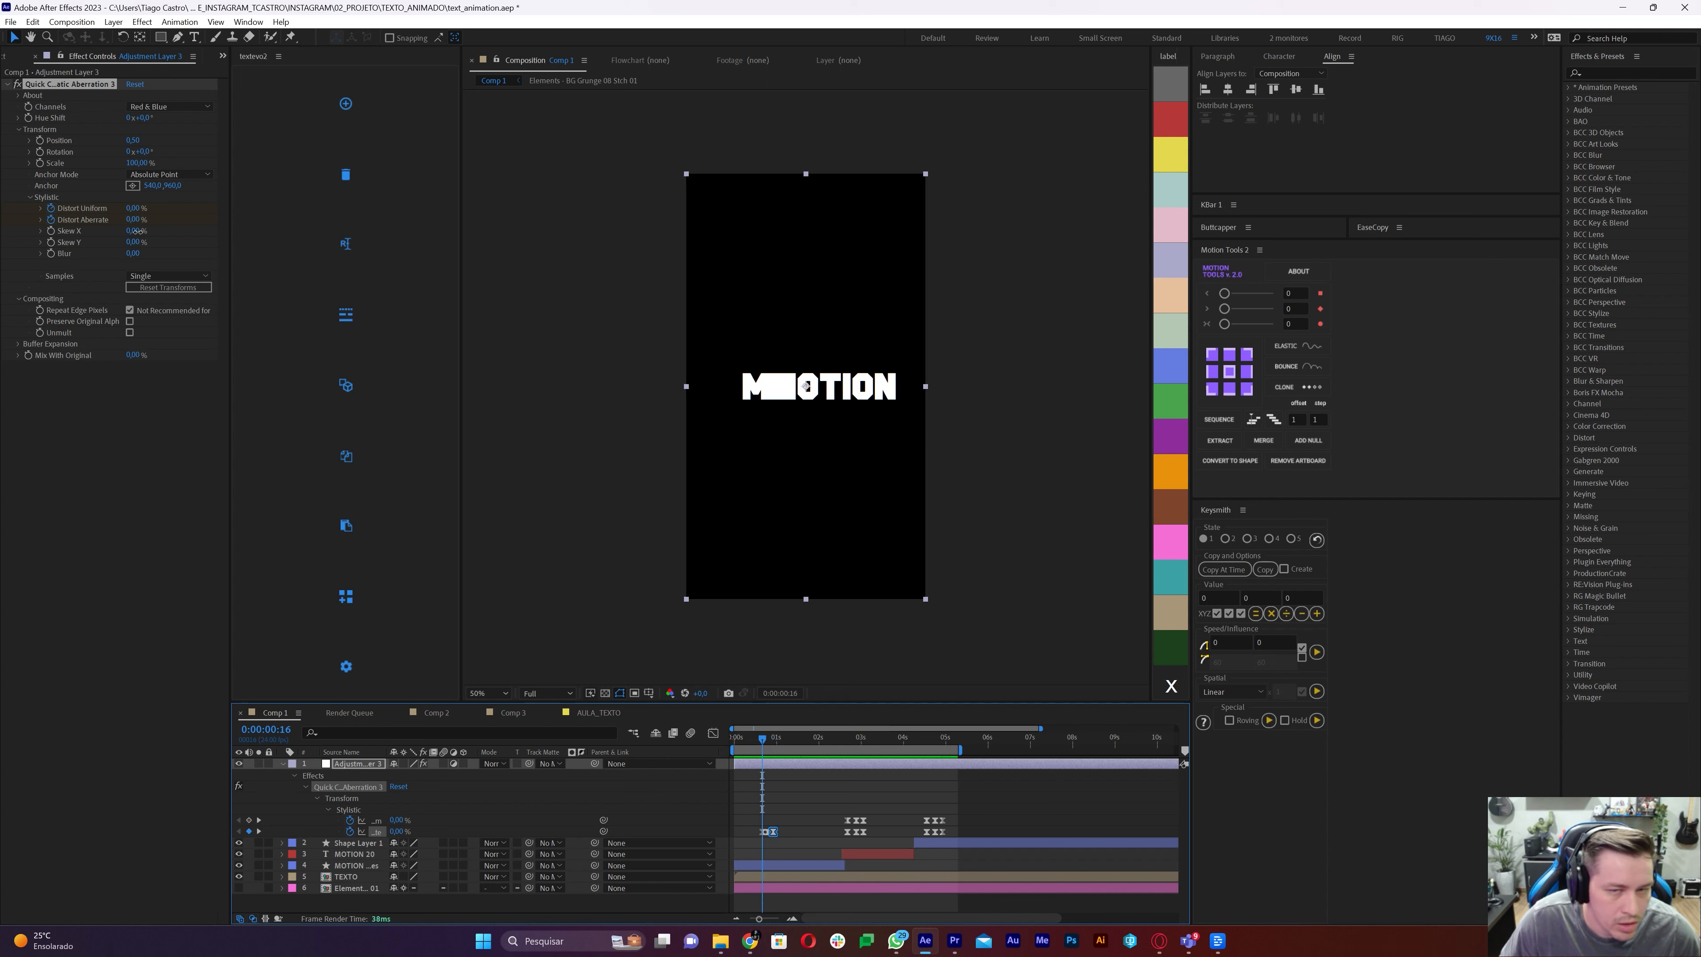
{"action": "left_click_drag", "start_coordinate": [136, 230], "coordinate": [148, 232]}
{"action": "key", "text": "ctrl+z"}
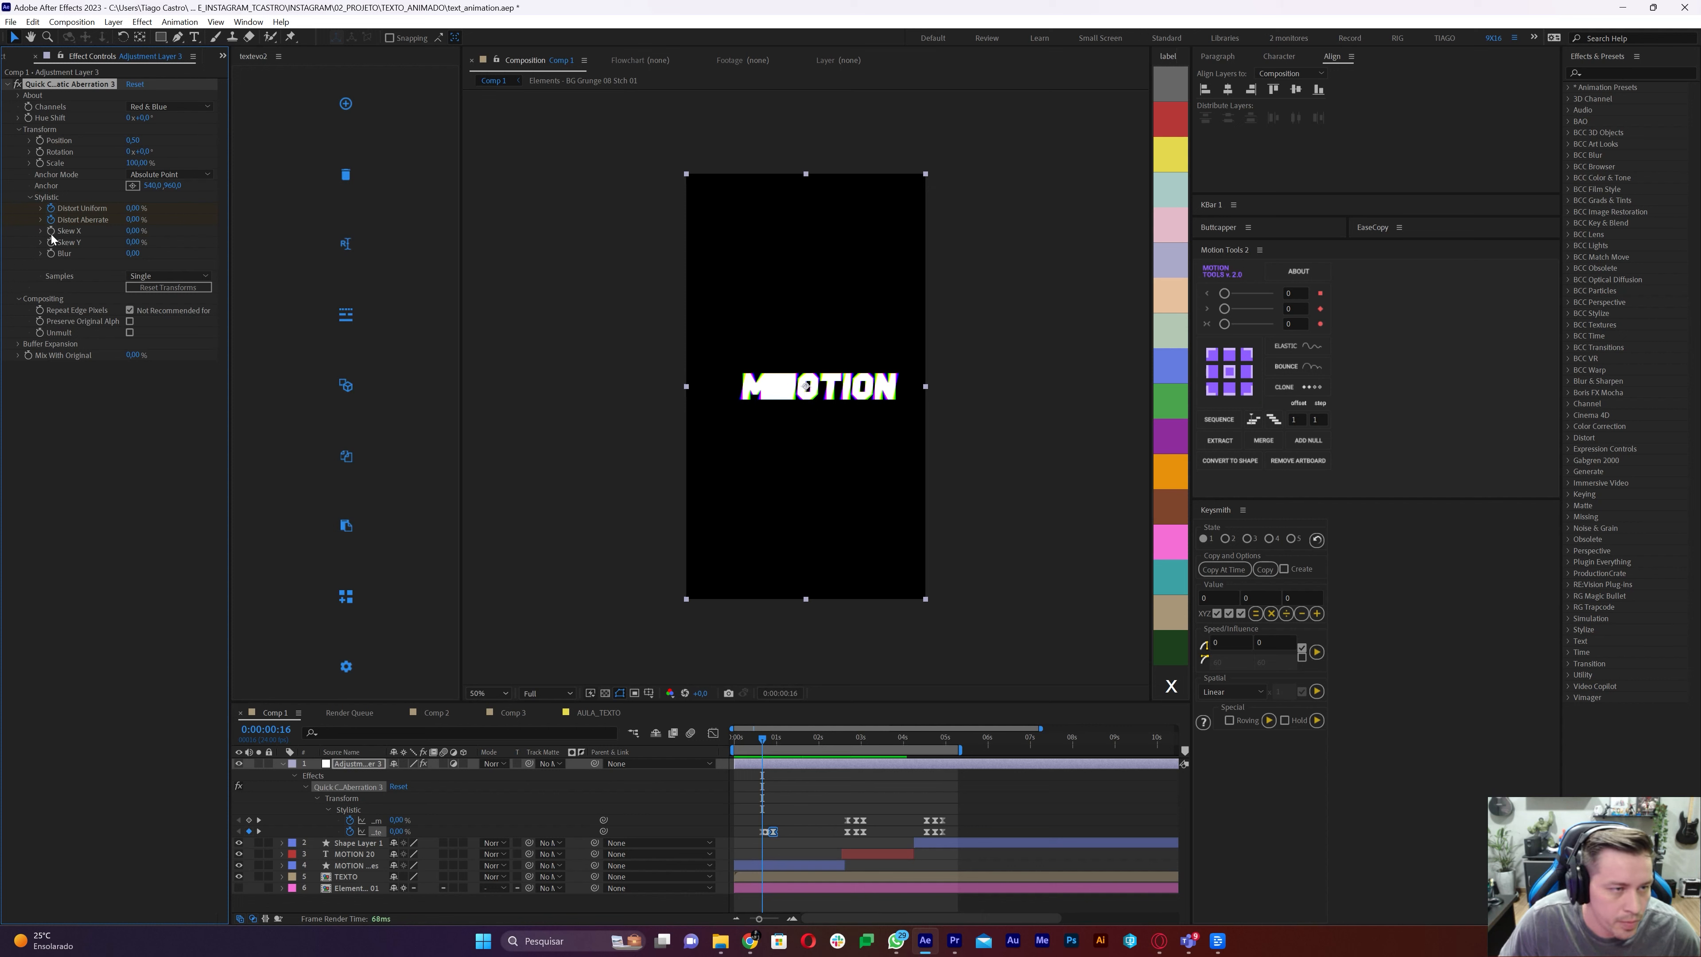
{"action": "left_click", "coordinate": [52, 230]}
Raise Skew X at 0:00:00:19 to slant the MOTION text, and show its keyframes in the timeline
{"action": "key", "text": "Page_Down"}
{"action": "key", "text": "Page_Down"}
{"action": "key", "text": "Page_Down"}
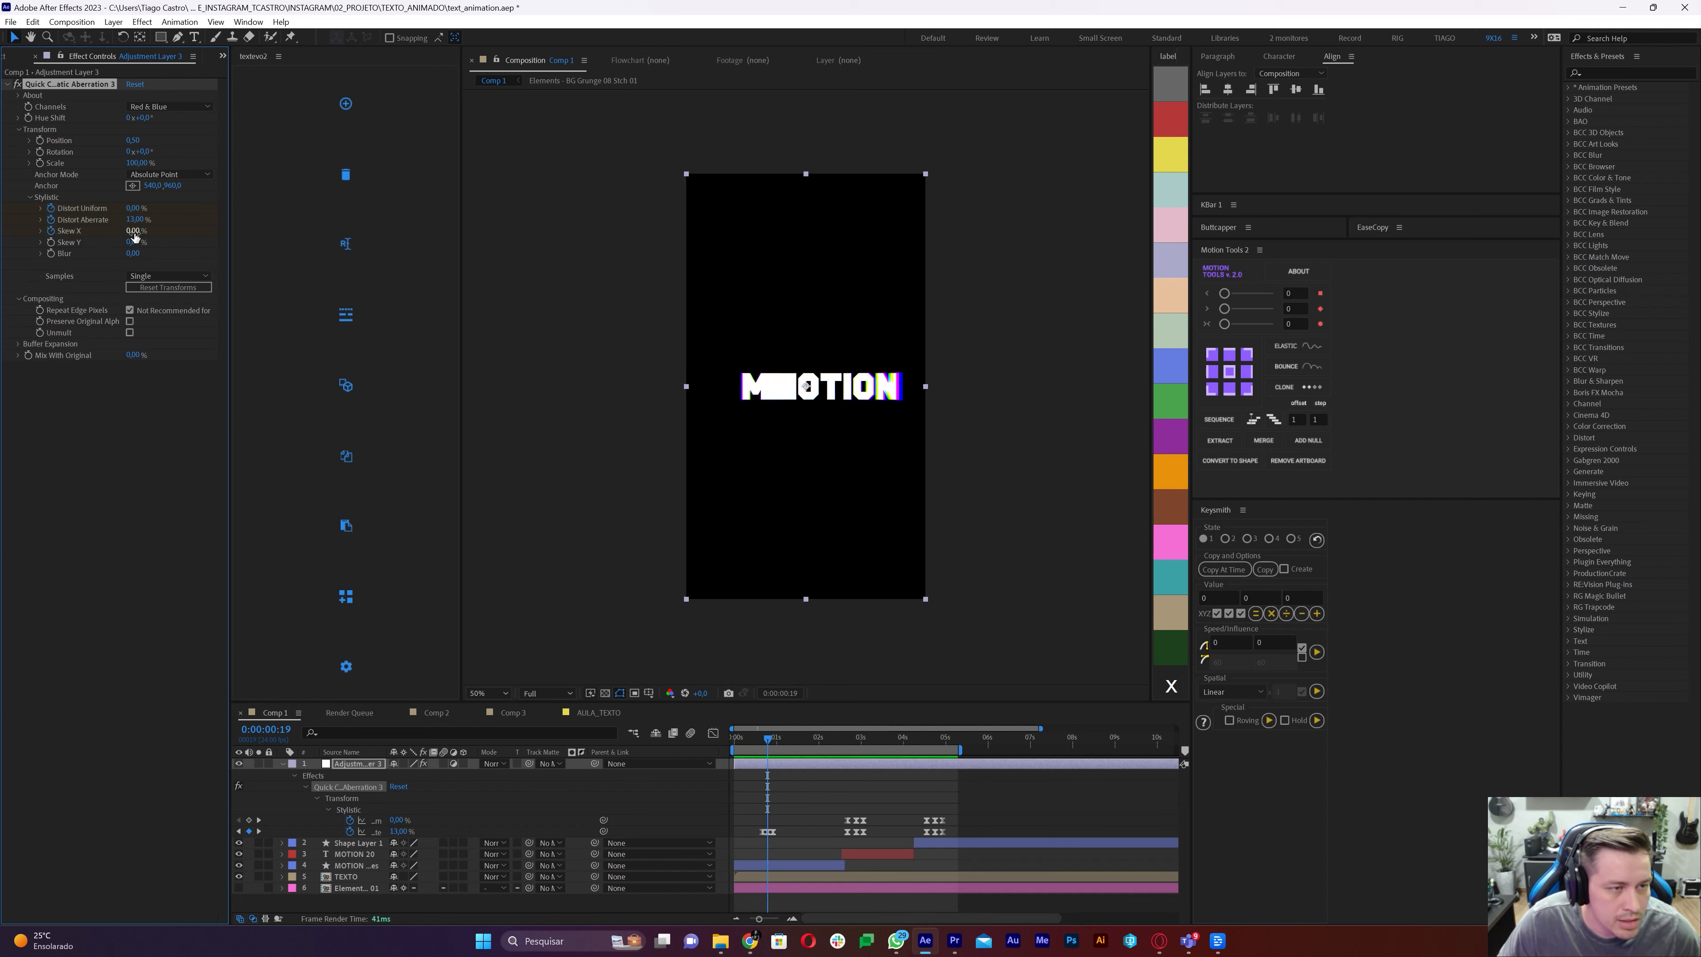
{"action": "left_click_drag", "start_coordinate": [140, 231], "coordinate": [142, 230]}
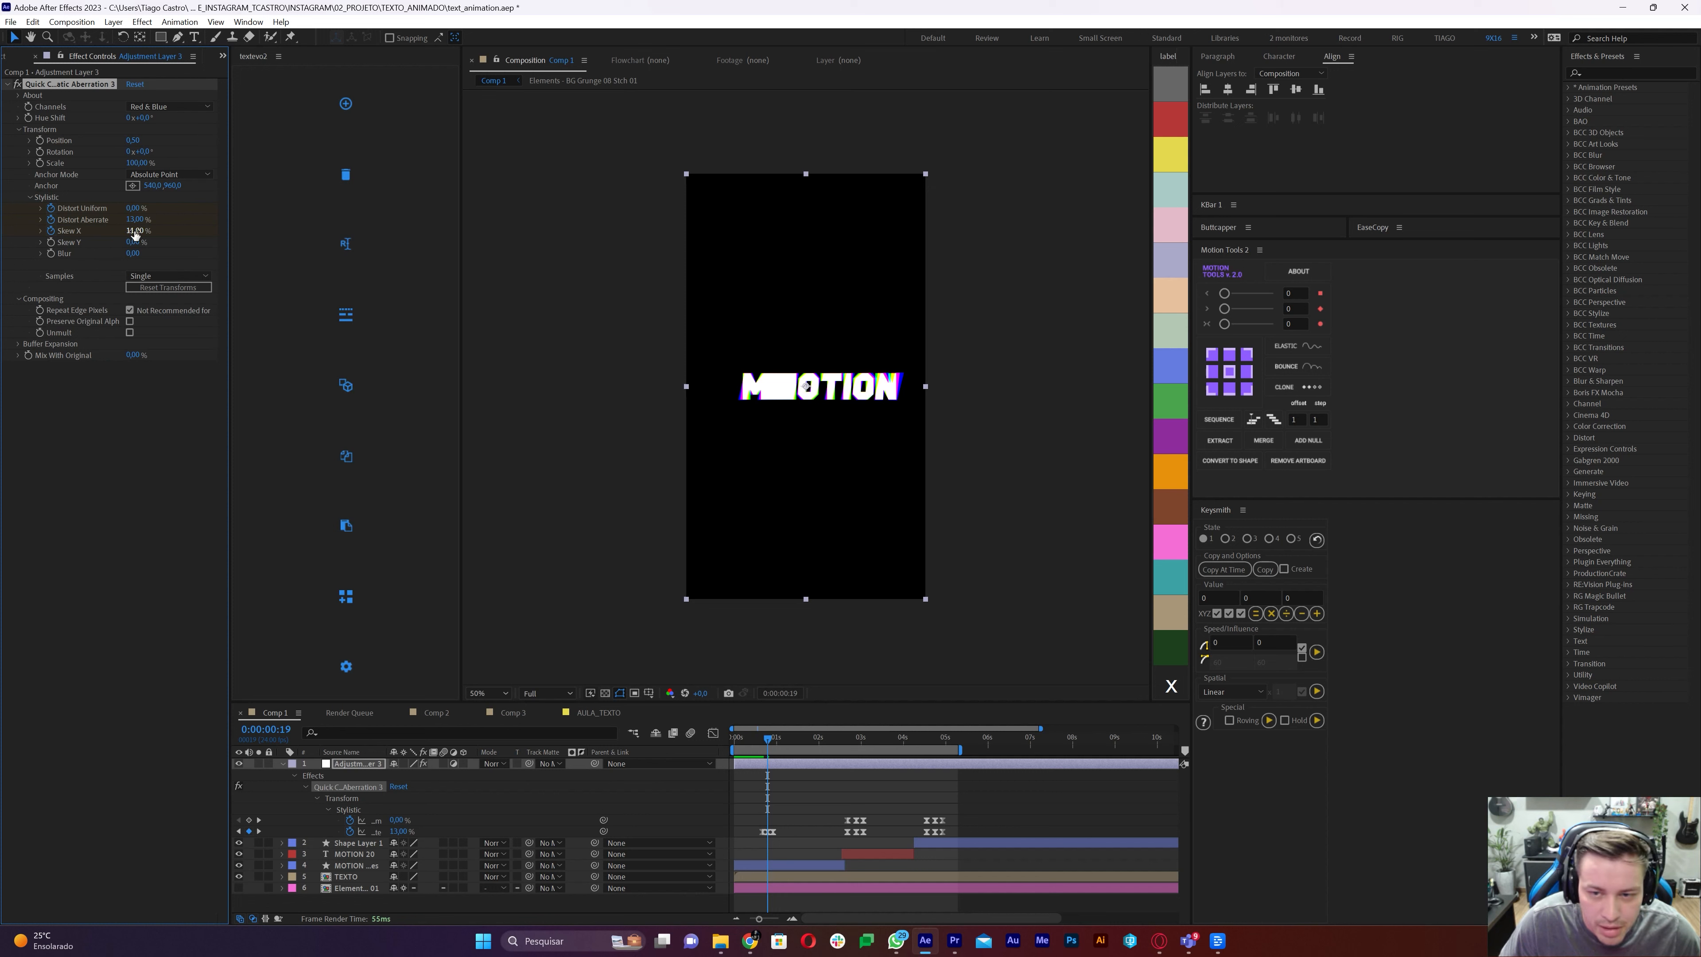
{"action": "key", "text": "u"}
{"action": "key", "text": "u"}
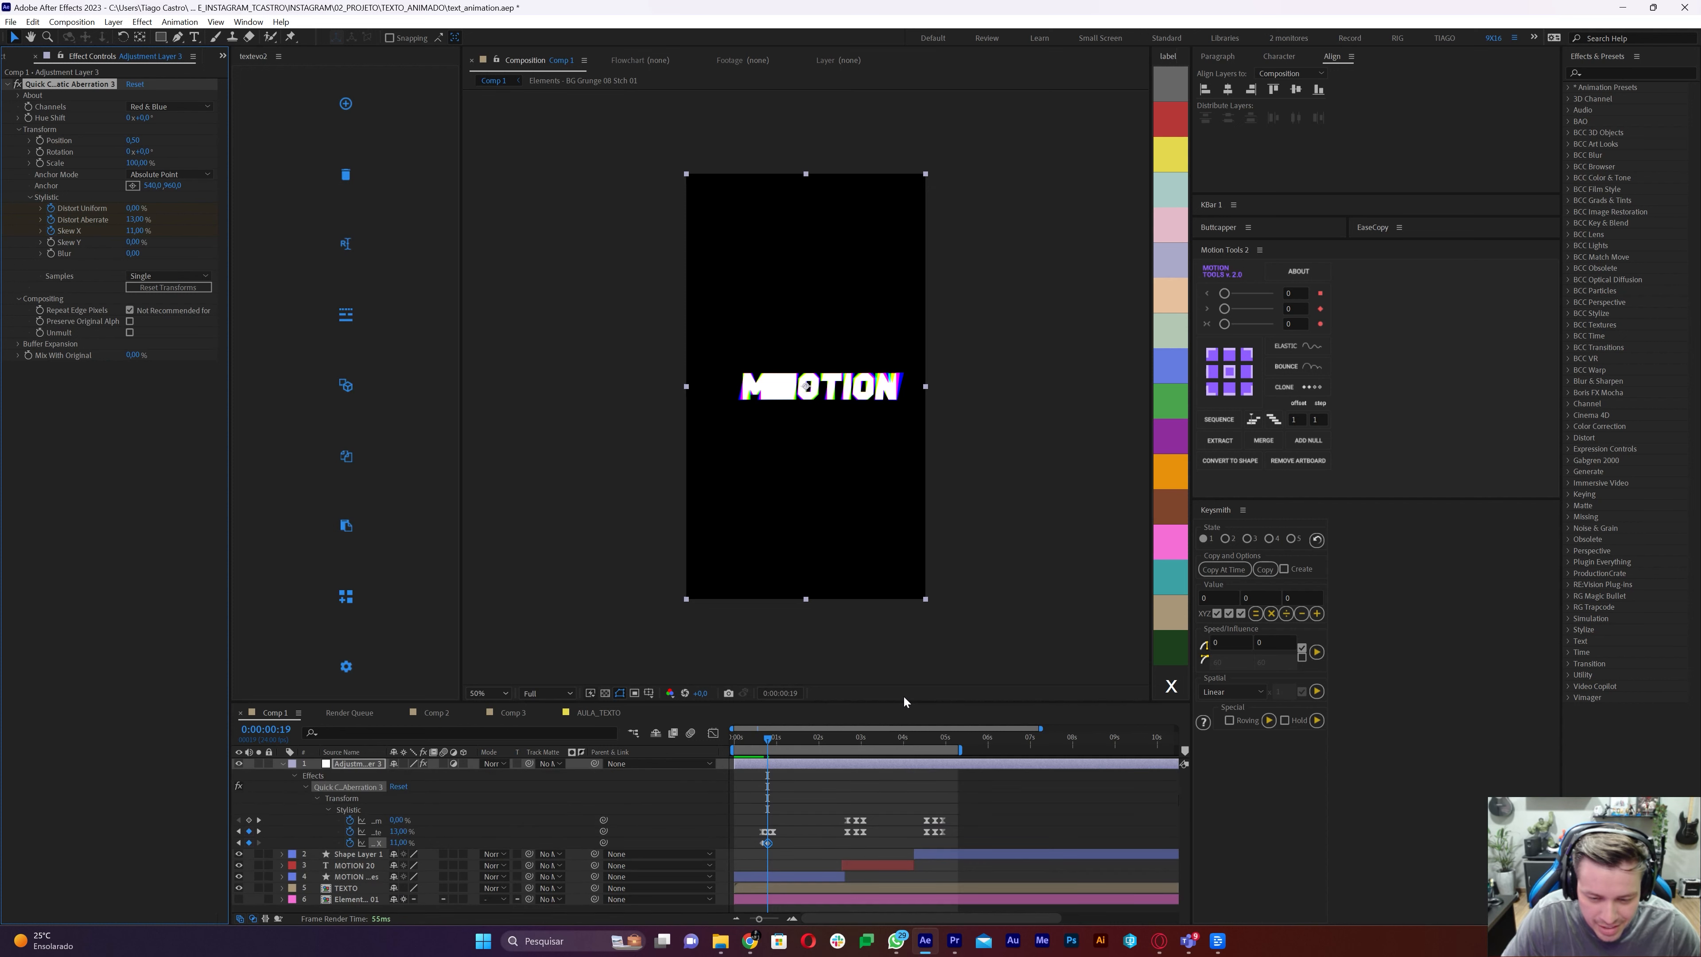
Copy the 0 % Skew X keyframe to 0:00:00:23 and apply Easy Ease to the three Skew X keyframes
{"action": "key", "text": "Page_Down"}
{"action": "key", "text": "Page_Down"}
{"action": "key", "text": "Page_Down"}
{"action": "key", "text": "Page_Down"}
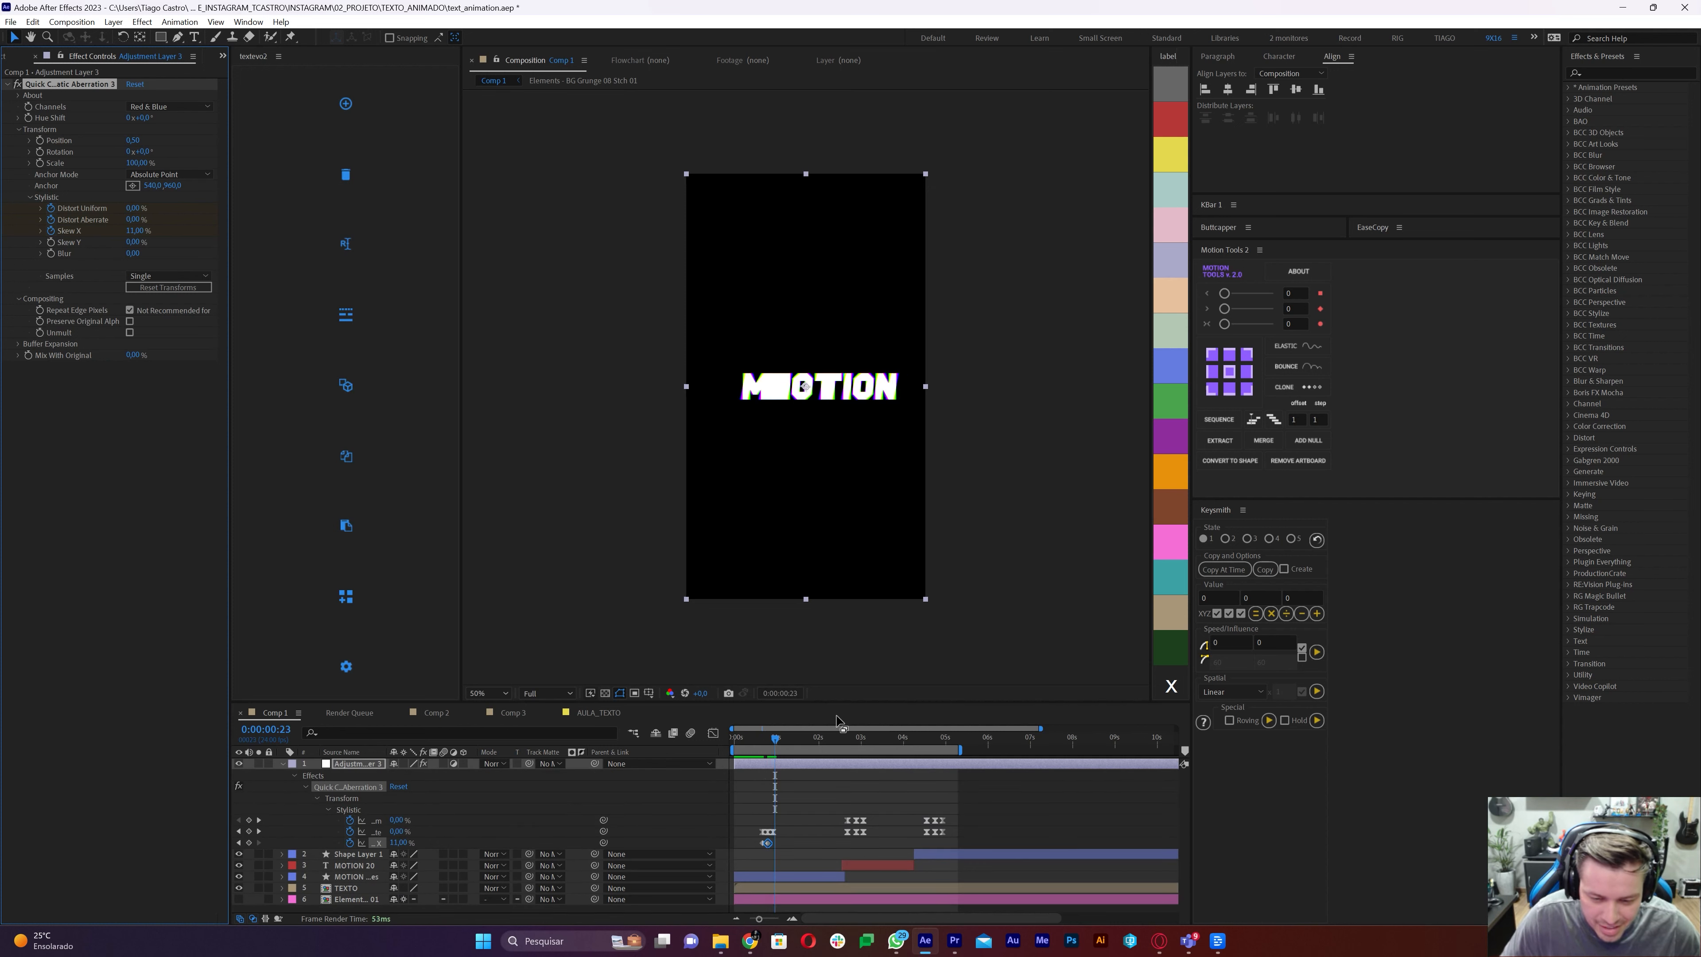
{"action": "left_click", "coordinate": [764, 846]}
{"action": "left_click_drag", "start_coordinate": [785, 850], "coordinate": [753, 856]}
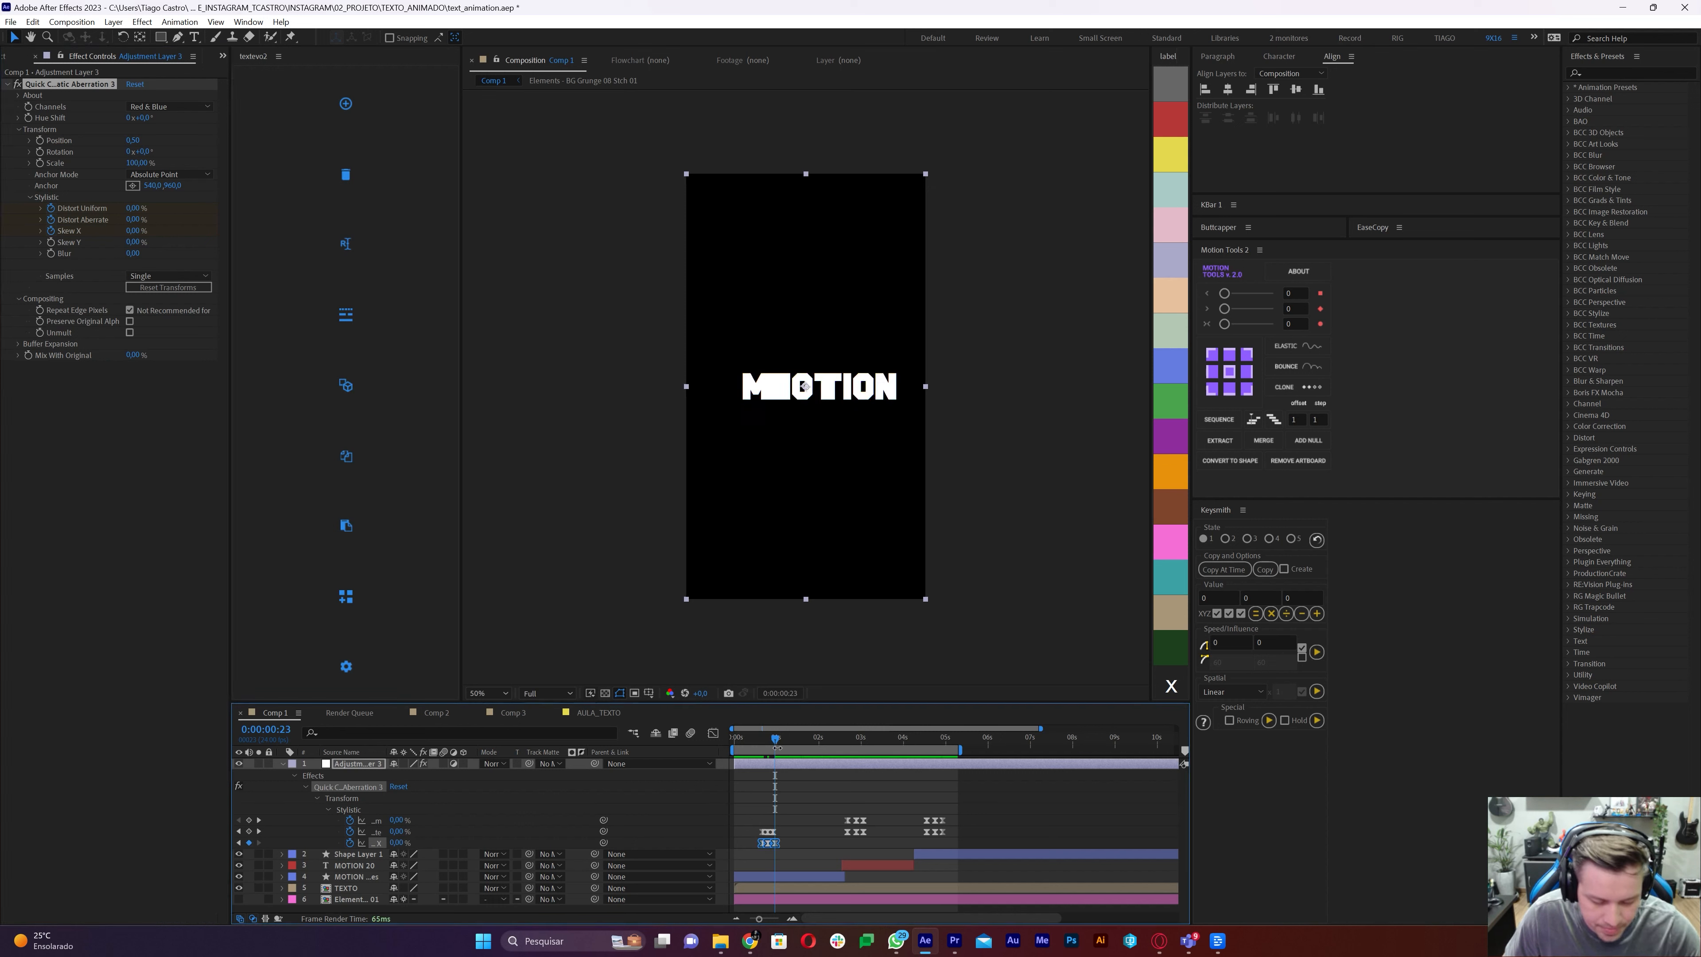
Preview the skew and aberration on the opening MOTION text, then save the project and collapse the adjustment layer
{"action": "left_click_drag", "start_coordinate": [759, 742], "coordinate": [777, 746]}
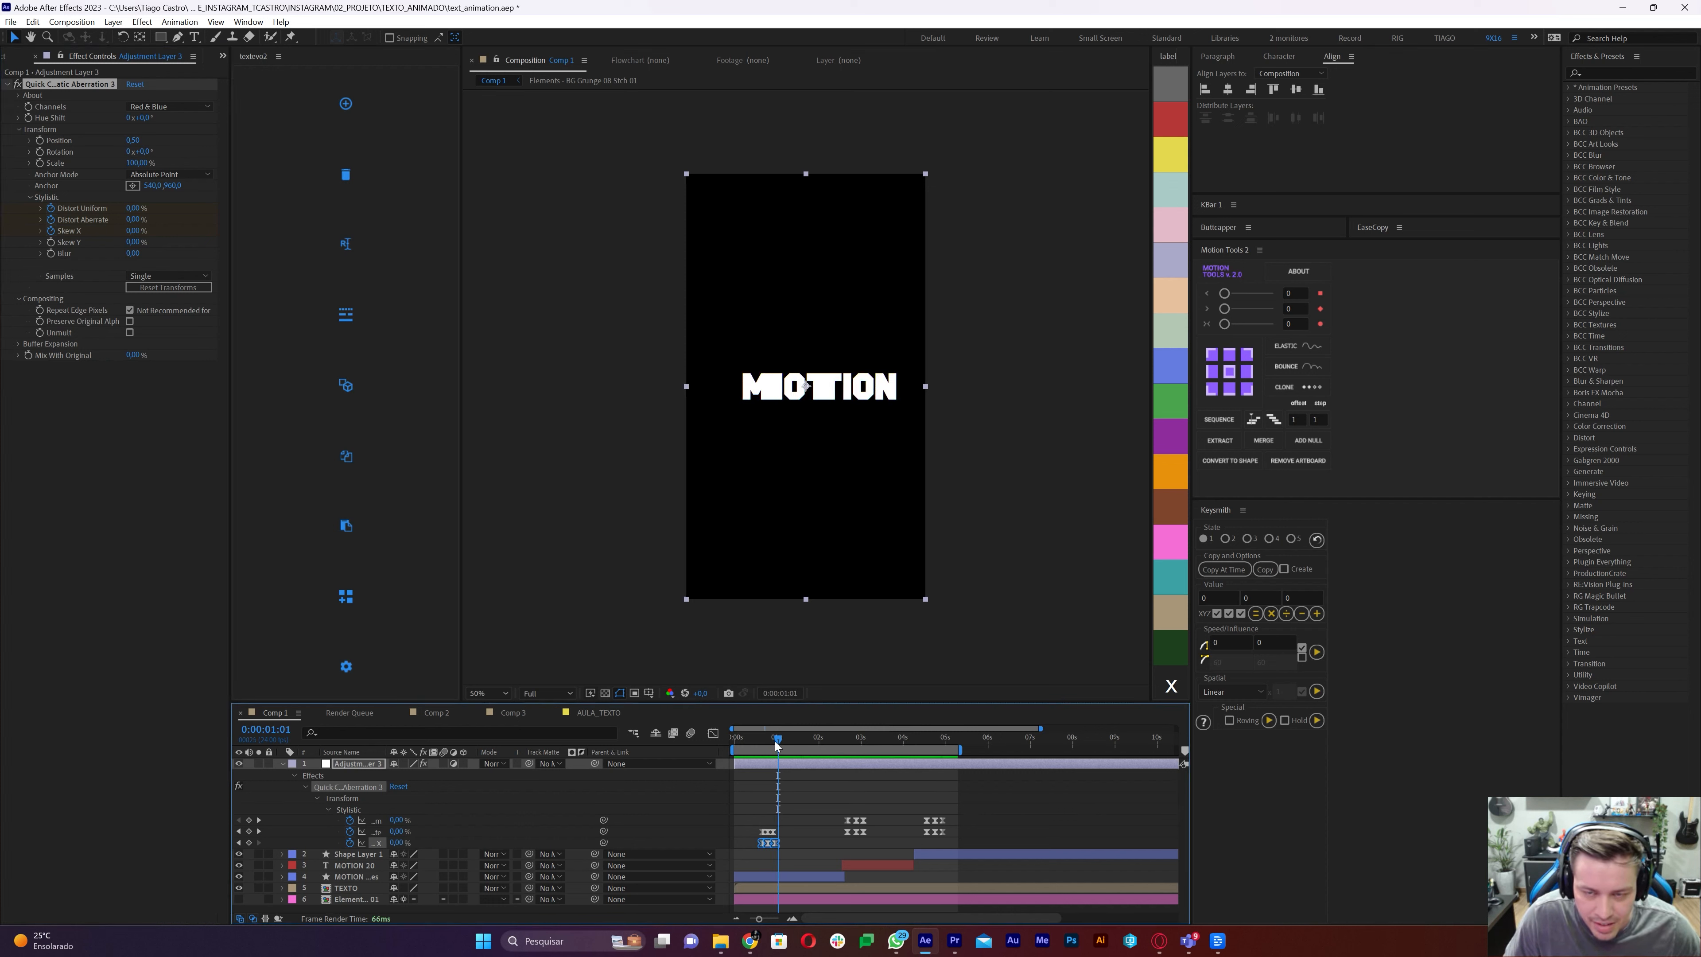
{"action": "key", "text": "space"}
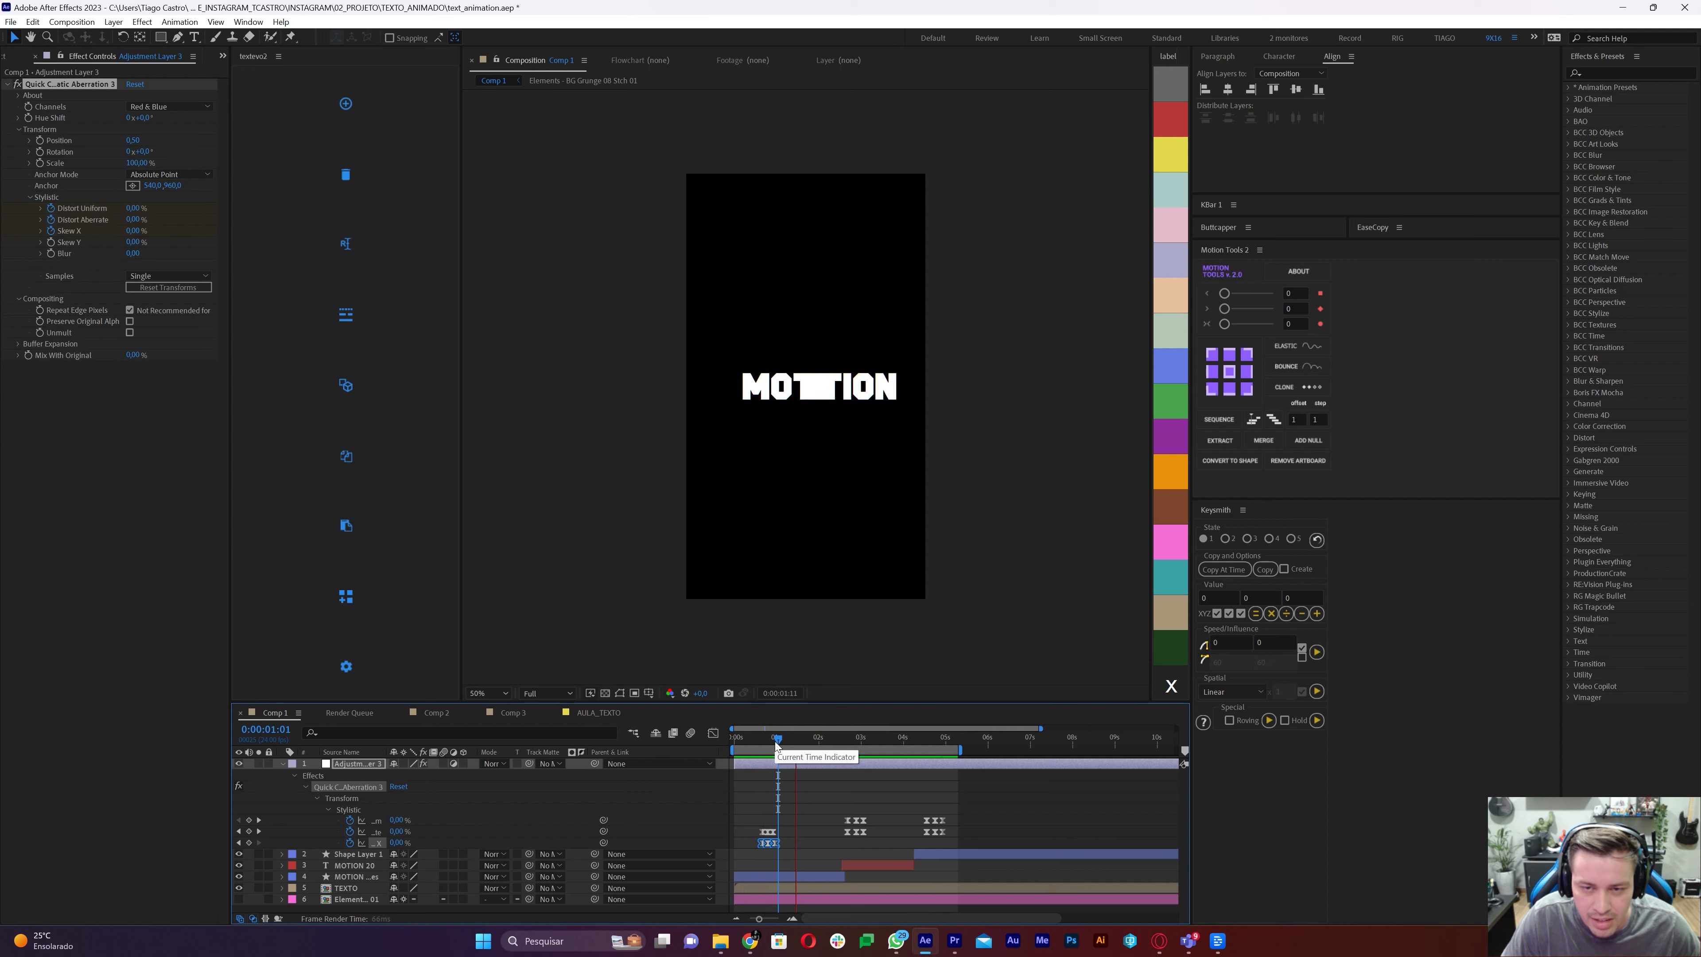
{"action": "key", "text": "space"}
{"action": "left_click_drag", "start_coordinate": [779, 741], "coordinate": [761, 751]}
{"action": "key", "text": "space"}
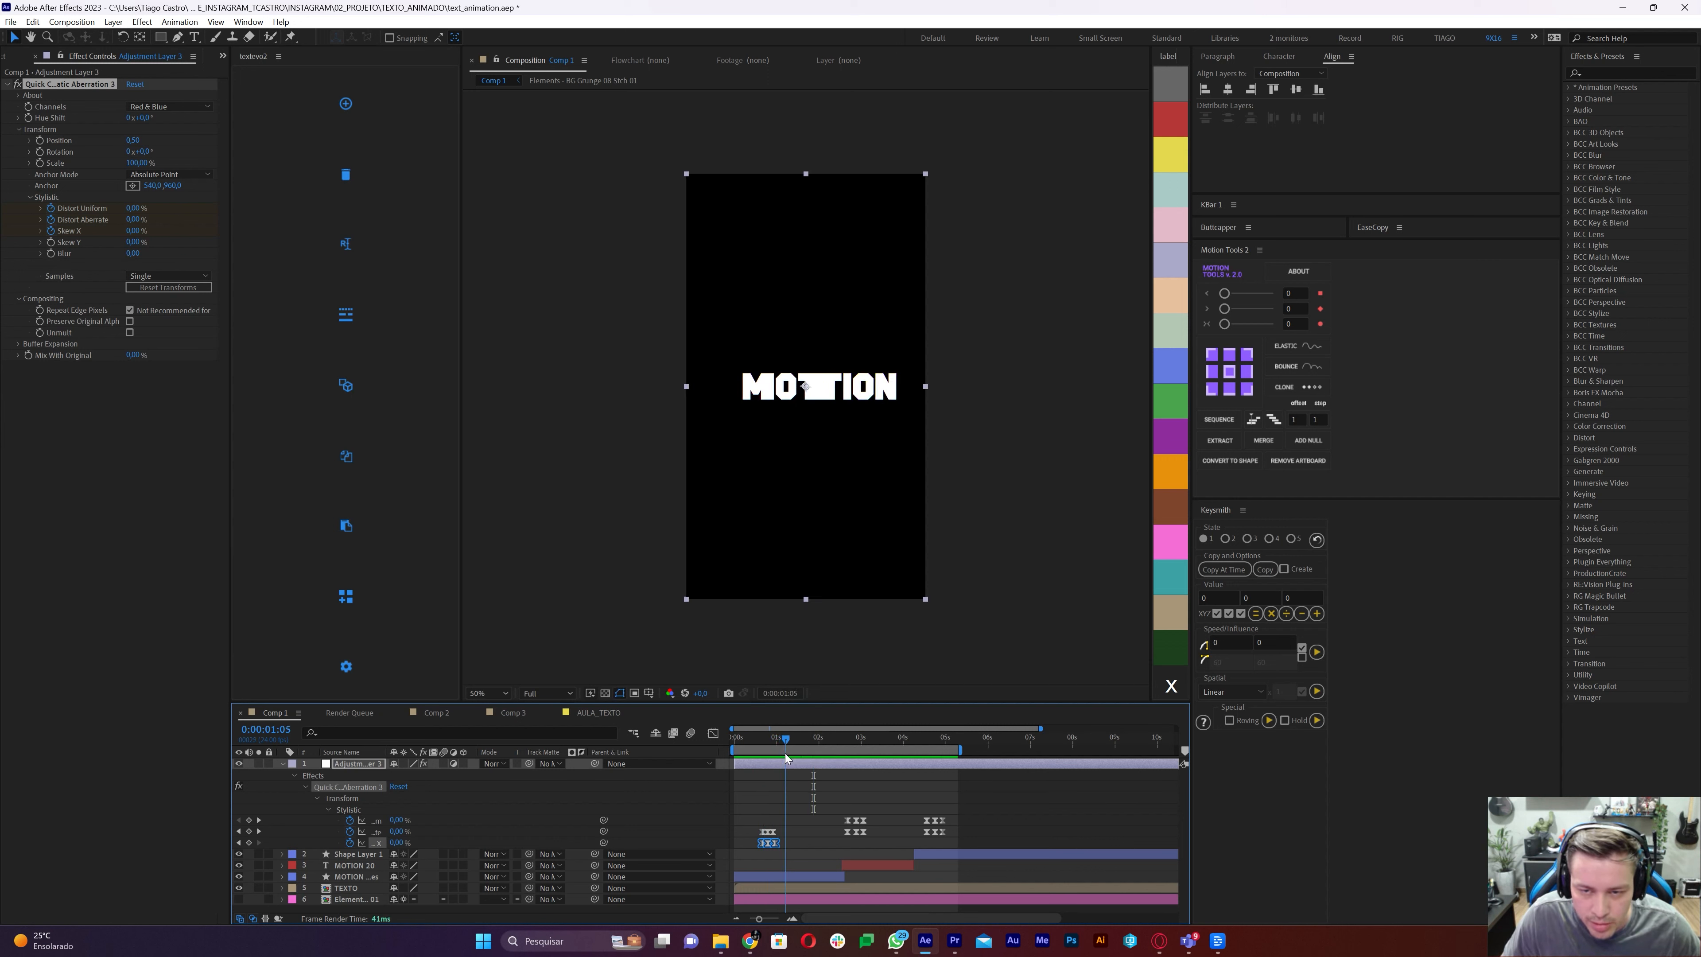
{"action": "left_click", "coordinate": [808, 810]}
{"action": "key", "text": "ctrl+s"}
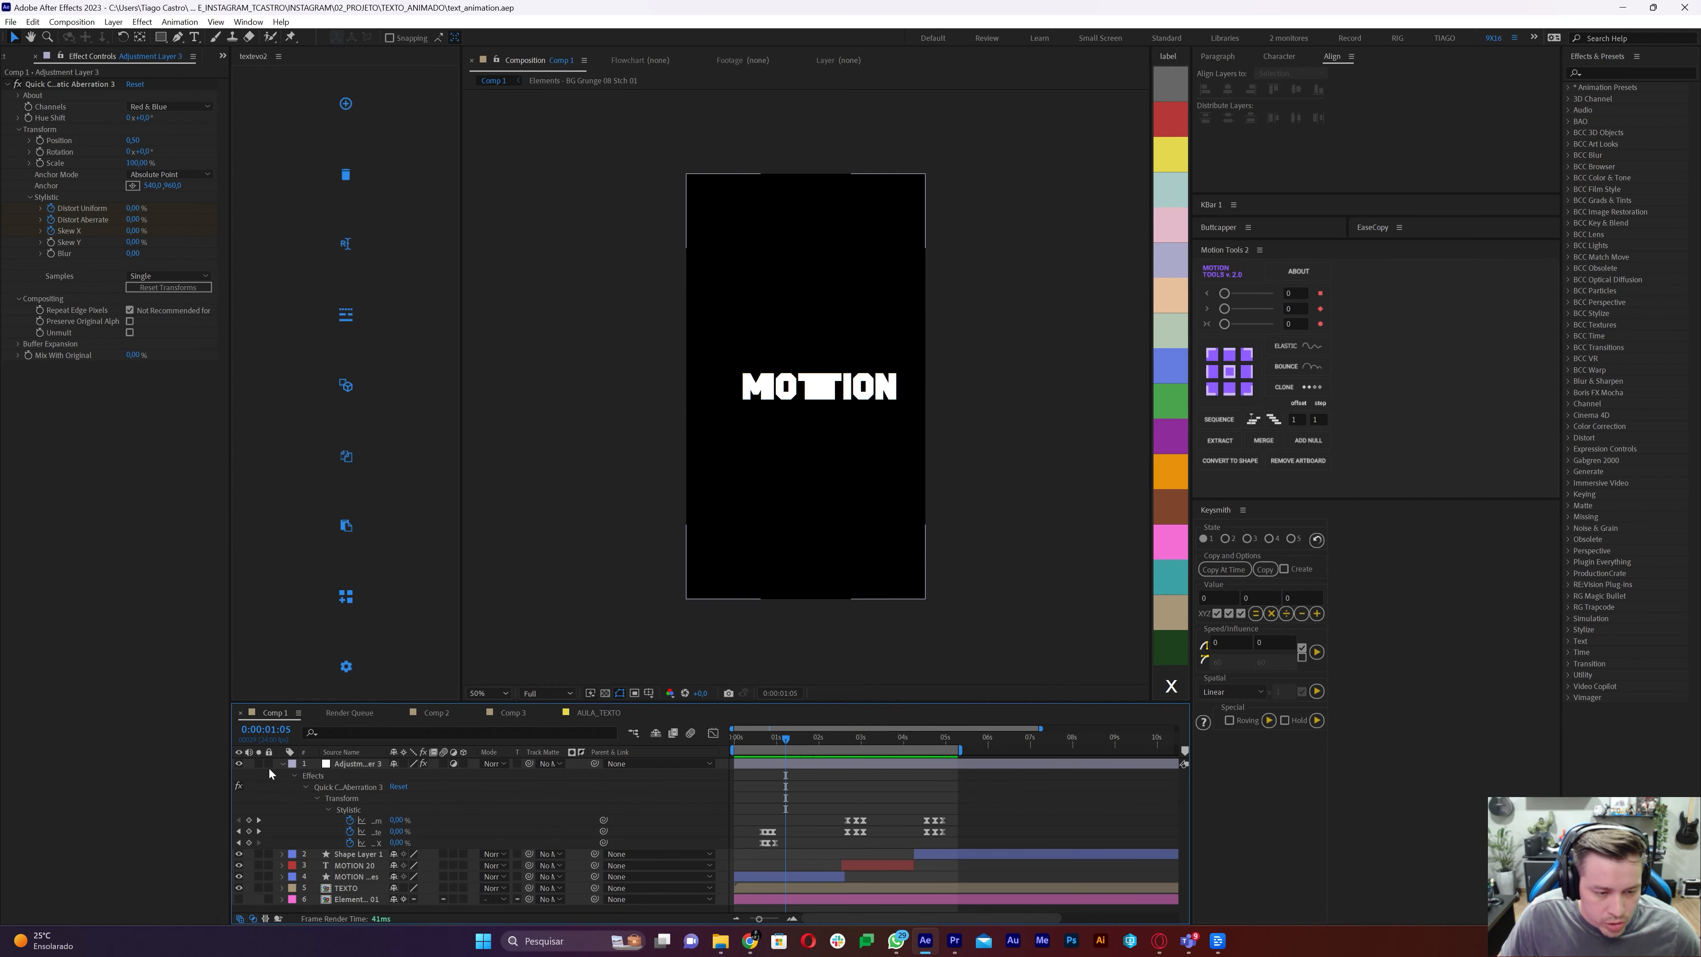
{"action": "left_click", "coordinate": [285, 764]}
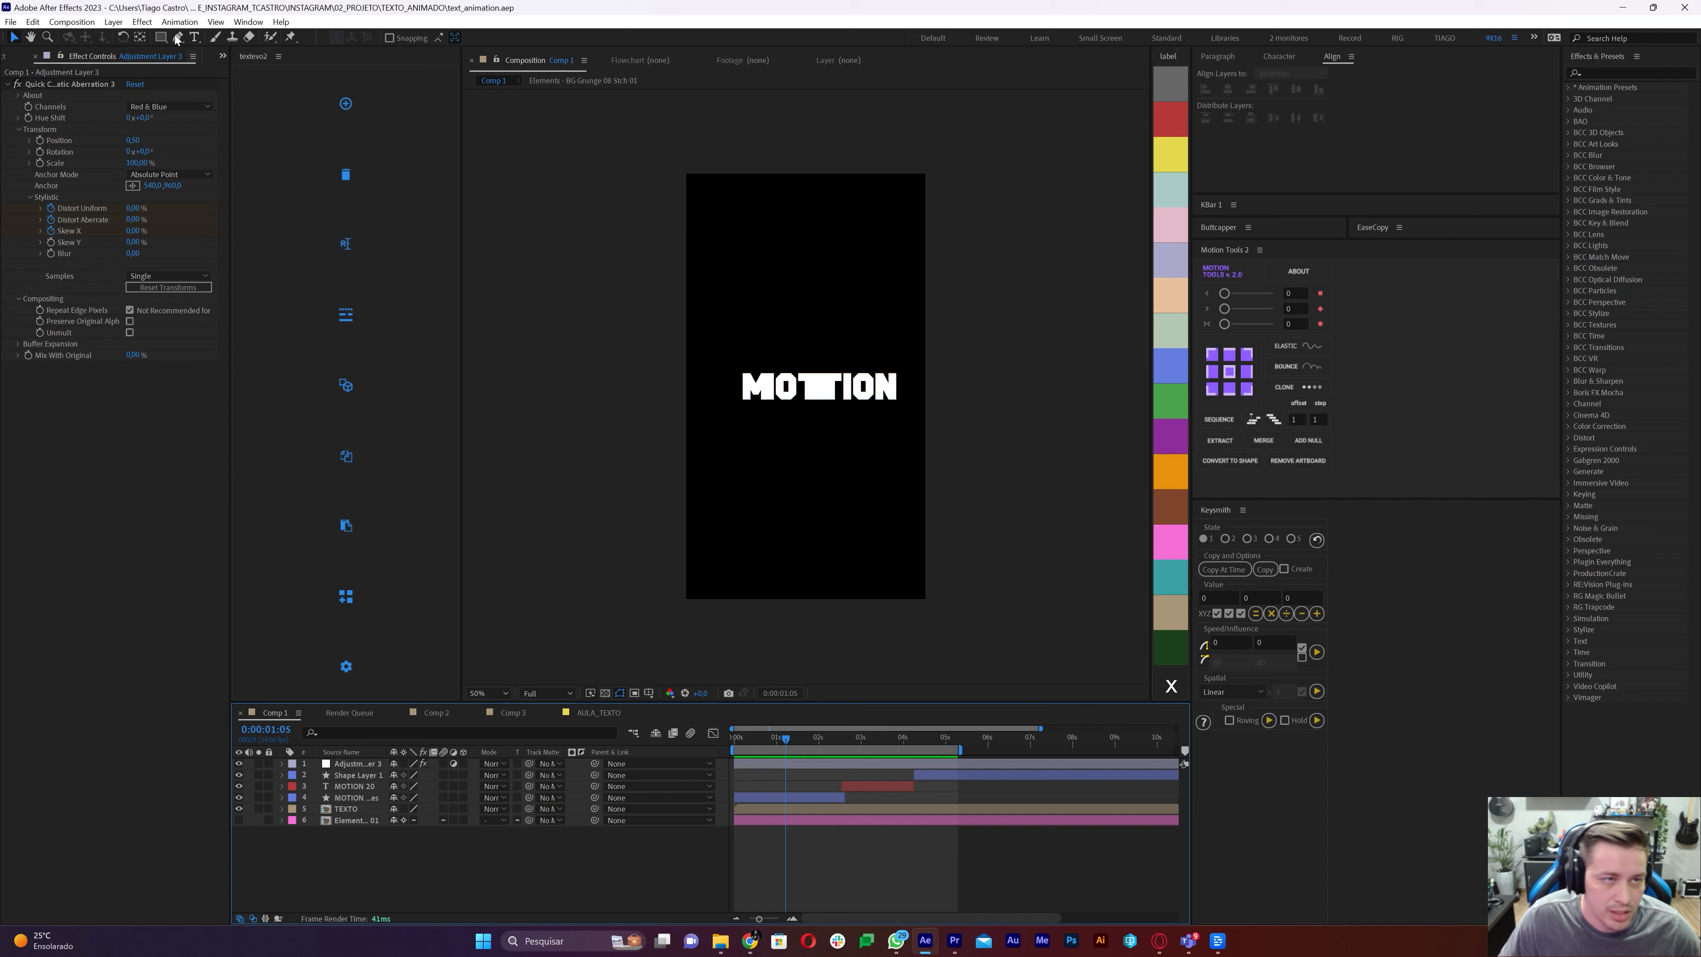
Add an "X" text layer above the MOTION text and set its font to Fellix Bold
{"action": "left_click", "coordinate": [194, 38]}
{"action": "left_click", "coordinate": [748, 292]}
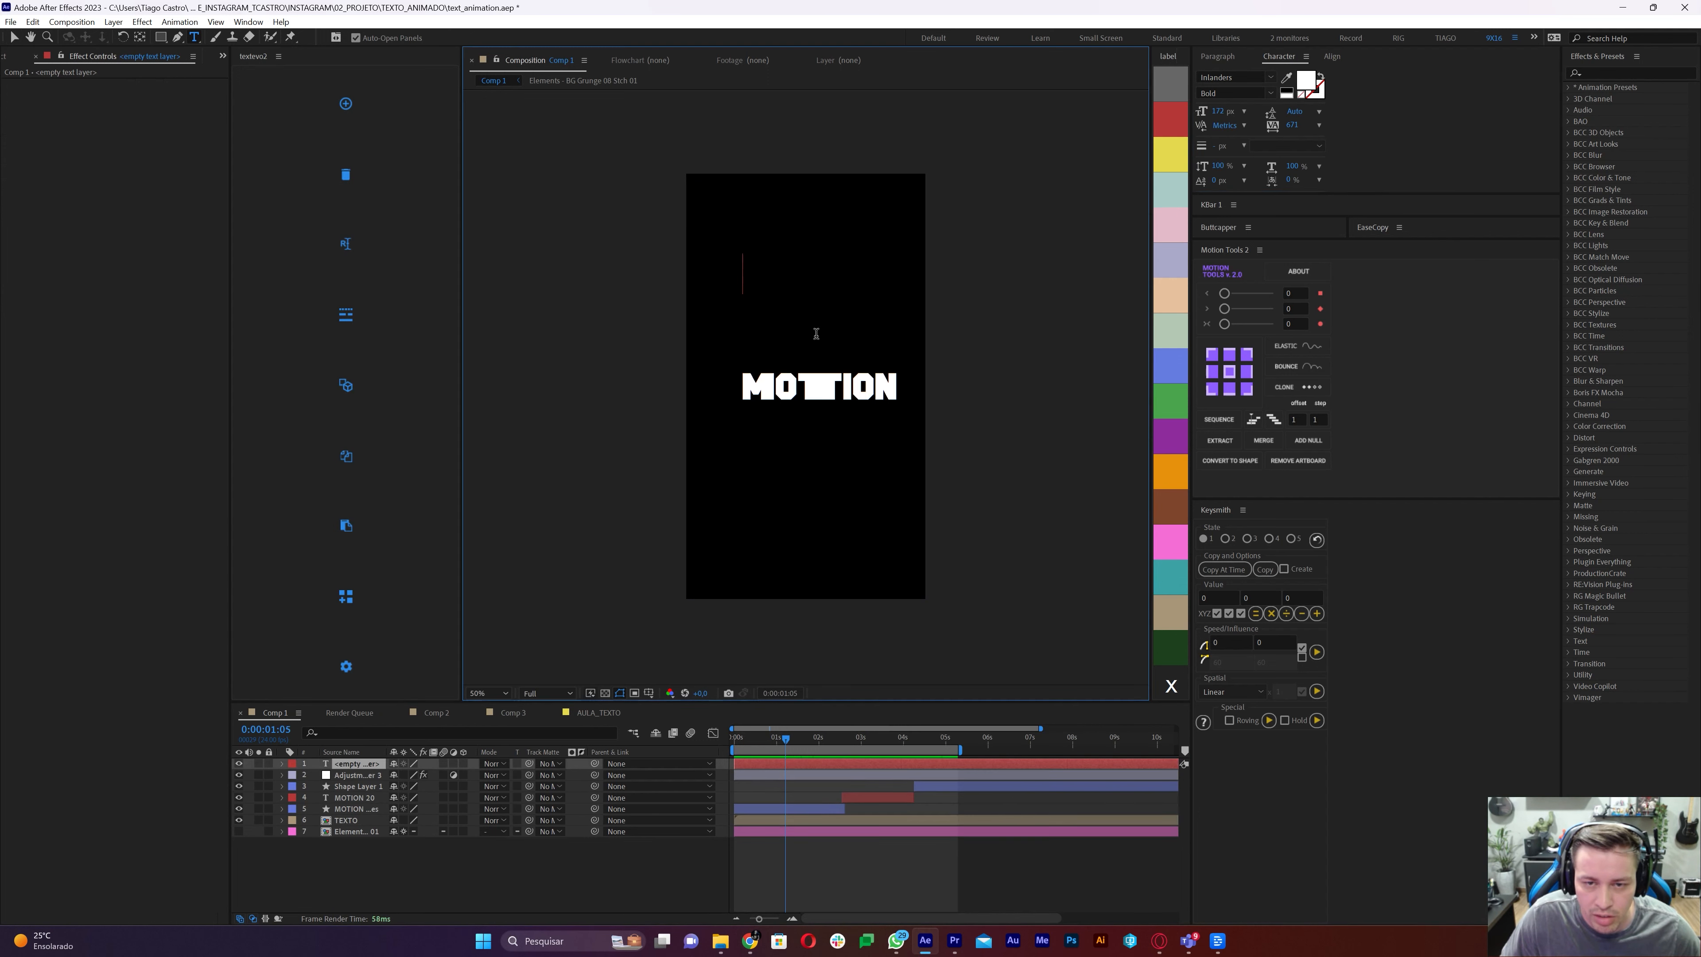
{"action": "type", "text": "X"}
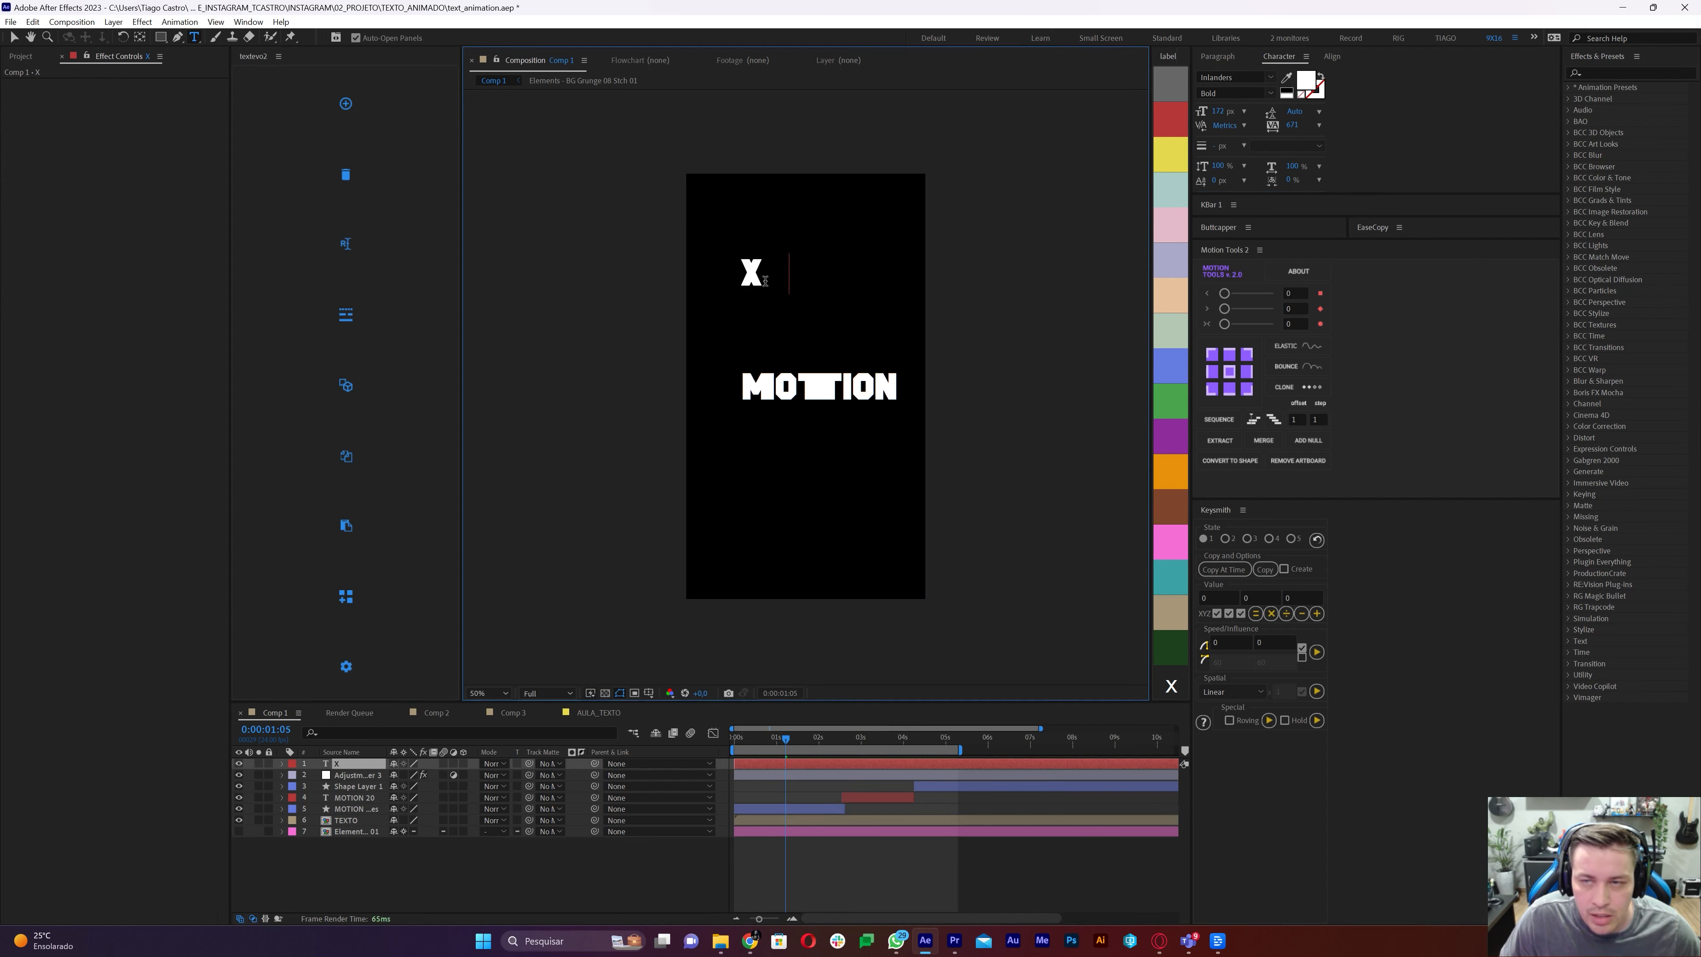
{"action": "double_click", "coordinate": [744, 278]}
{"action": "left_click", "coordinate": [1235, 77]}
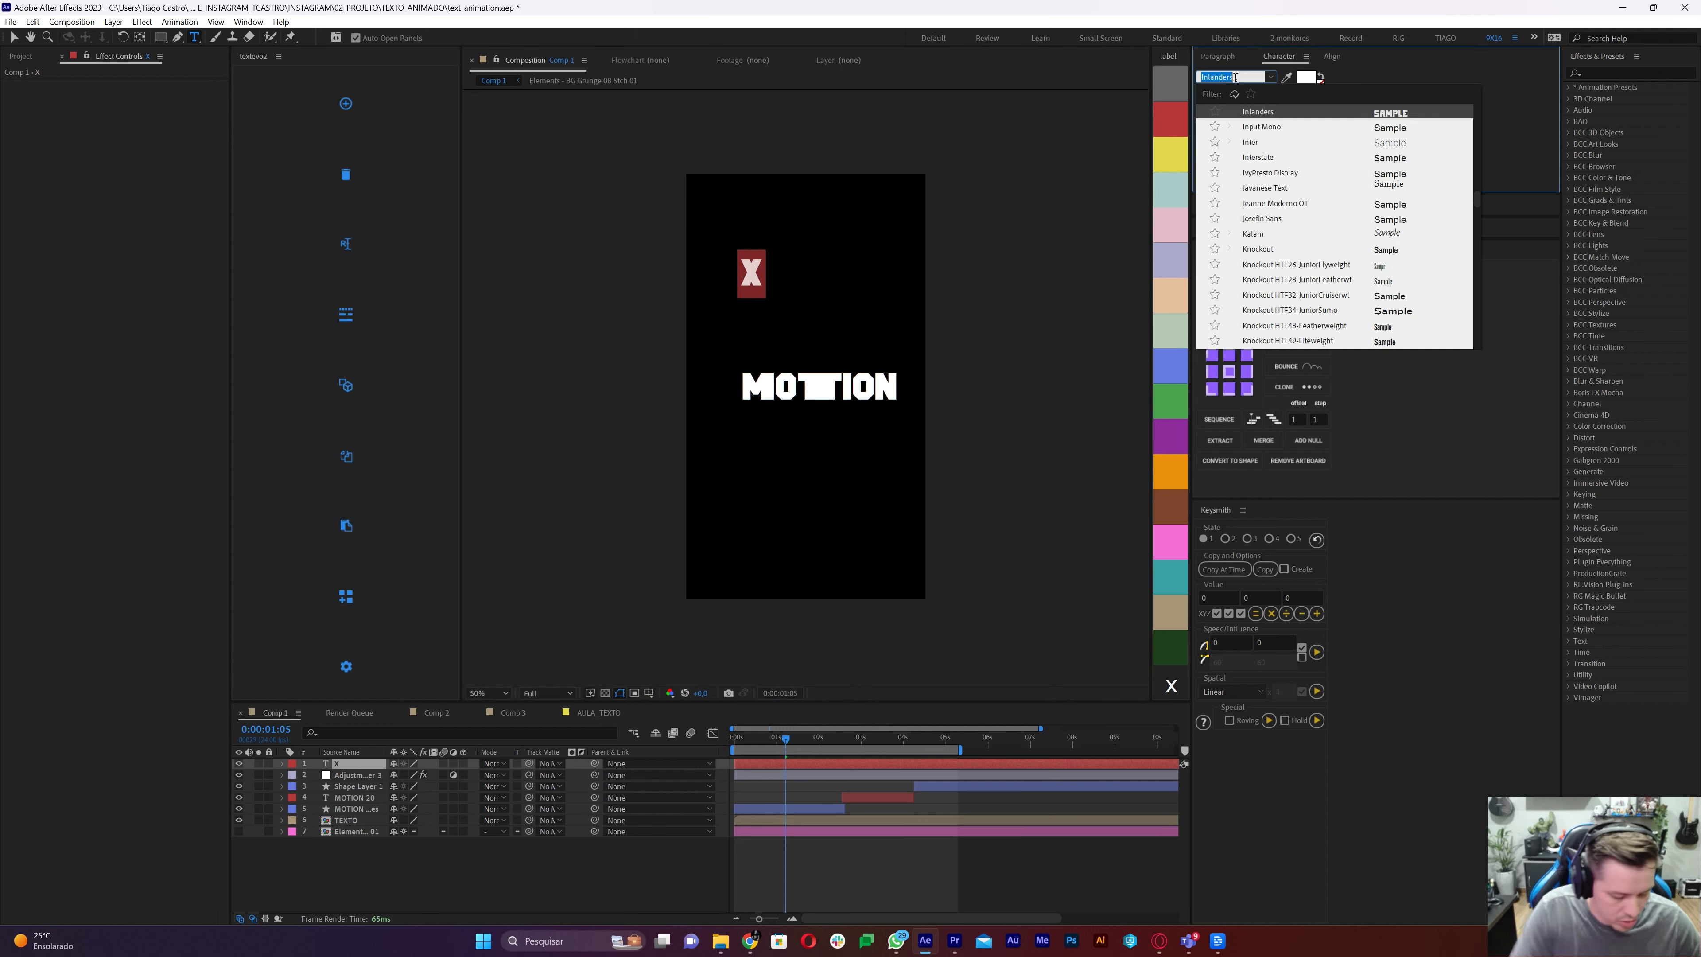
{"action": "type", "text": "FEL"}
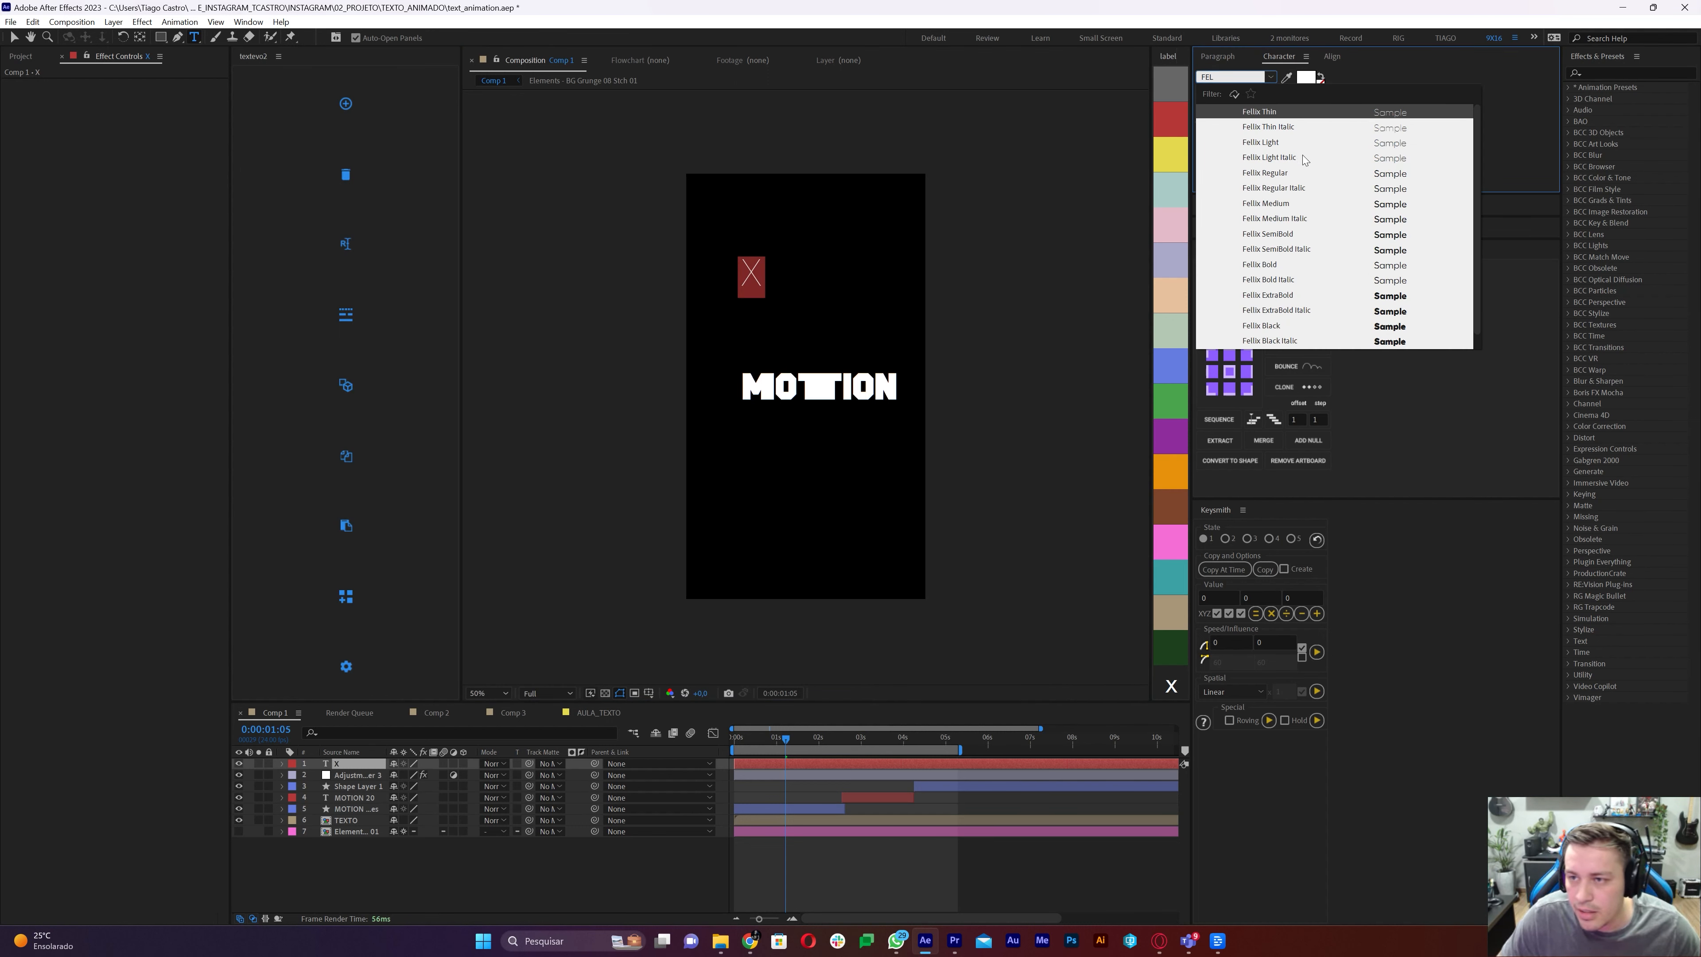
{"action": "left_click", "coordinate": [1261, 264]}
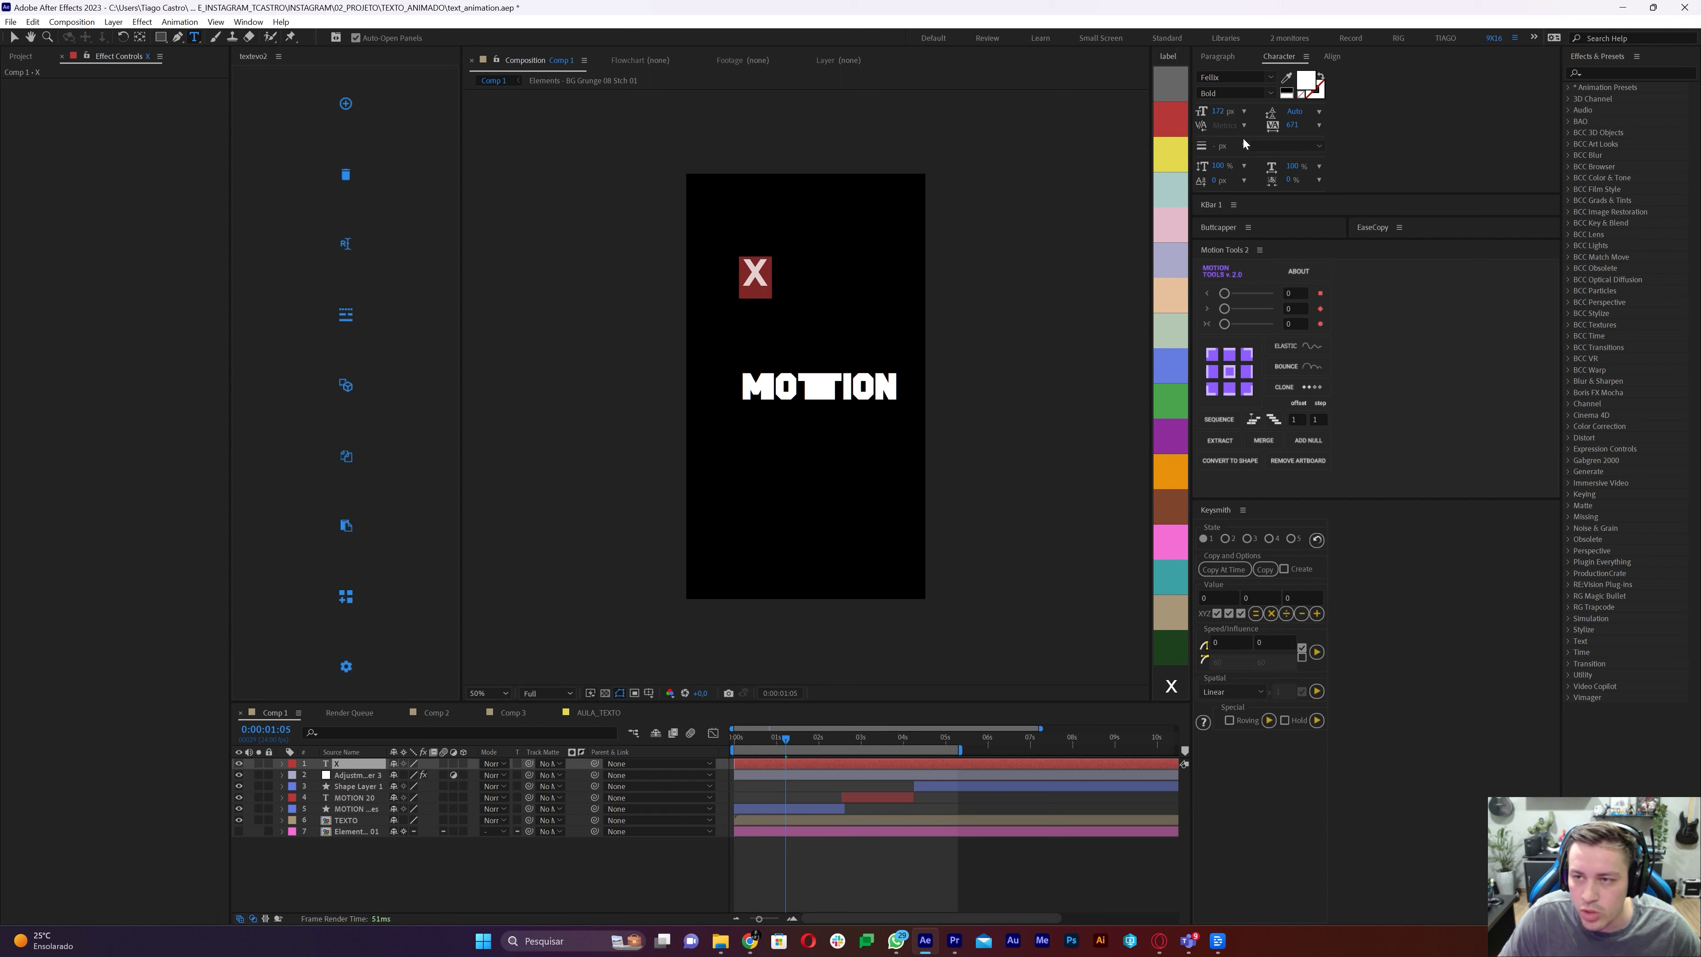
Enlarge the X text and move it into the frame's upper-left corner
{"action": "left_click_drag", "start_coordinate": [1336, 123], "coordinate": [1418, 128]}
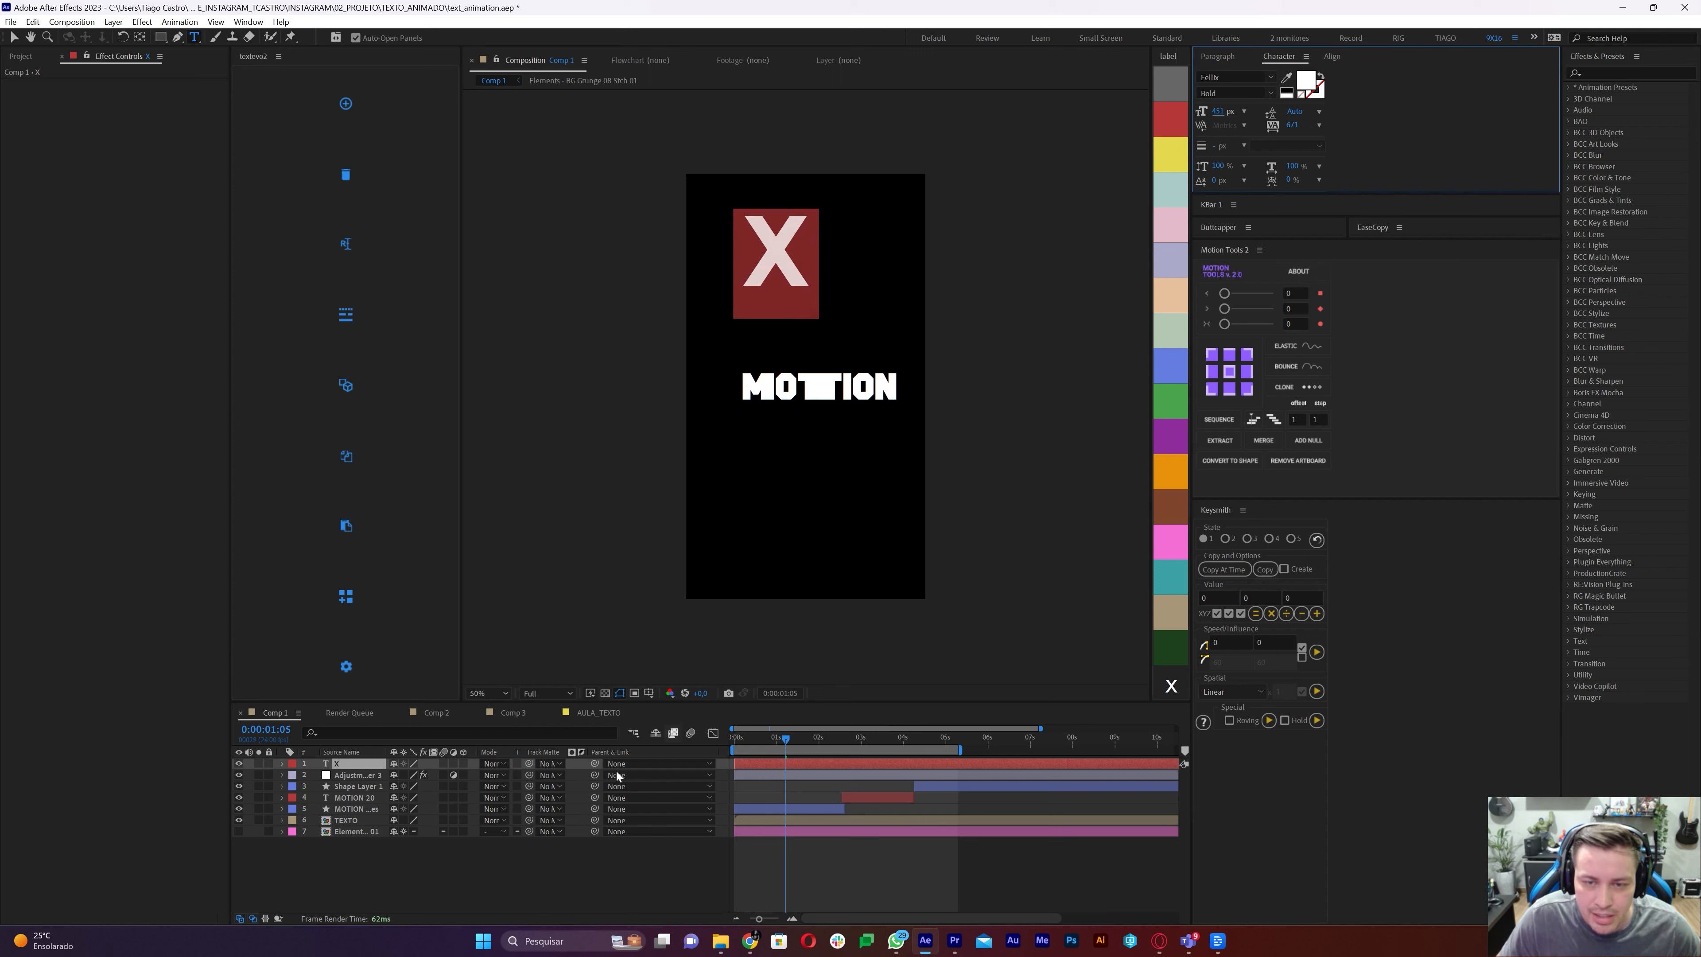
{"action": "left_click", "coordinate": [759, 843]}
{"action": "left_click", "coordinate": [780, 767]}
{"action": "key", "text": "v"}
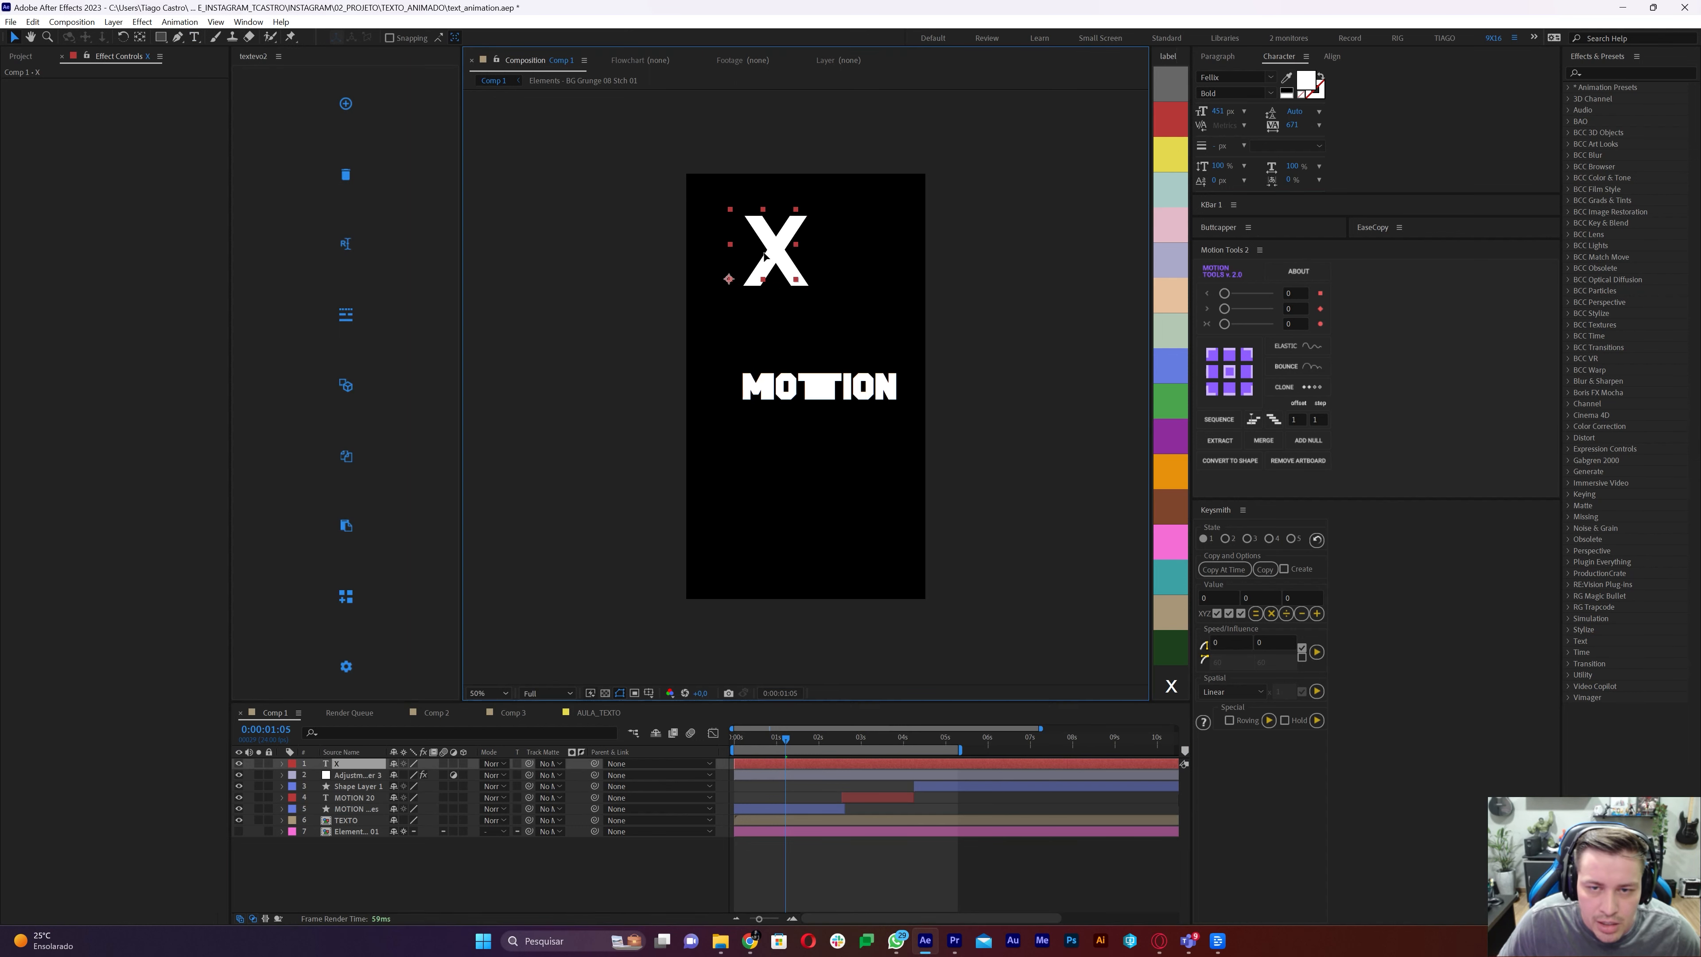
{"action": "left_click_drag", "start_coordinate": [789, 264], "coordinate": [741, 242]}
Trim the X layer to a short flash from 0:00:01:05 to 0:00:01:06
{"action": "key", "text": "Return"}
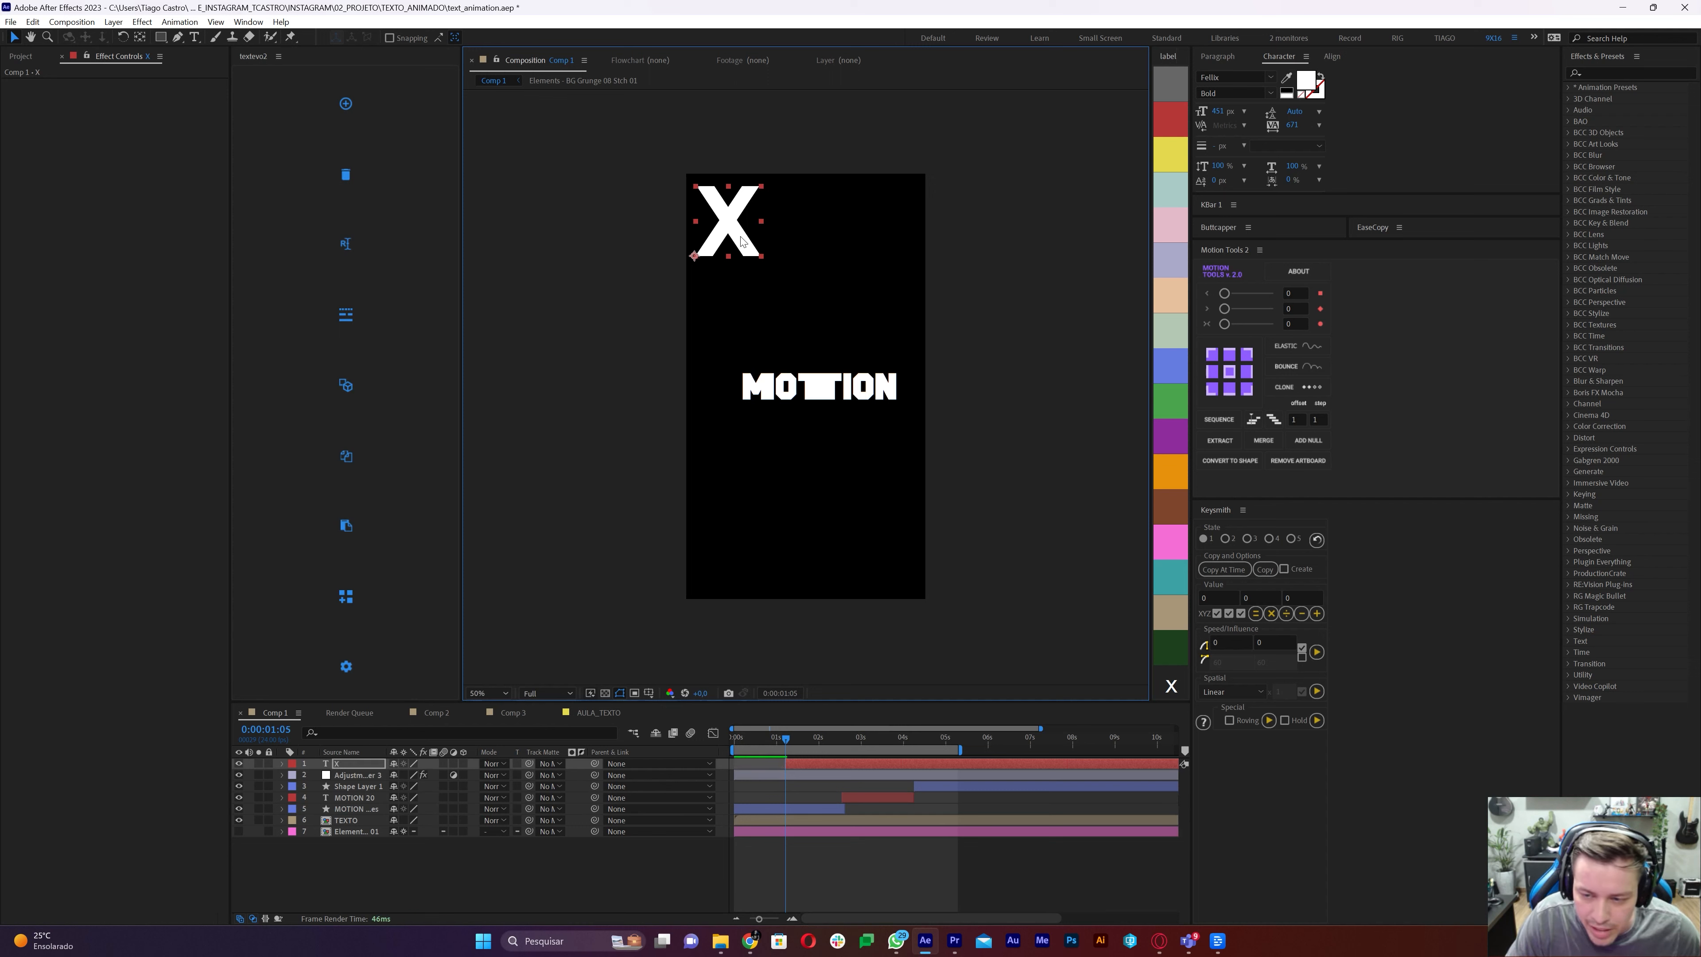
{"action": "key", "text": "Page_Down"}
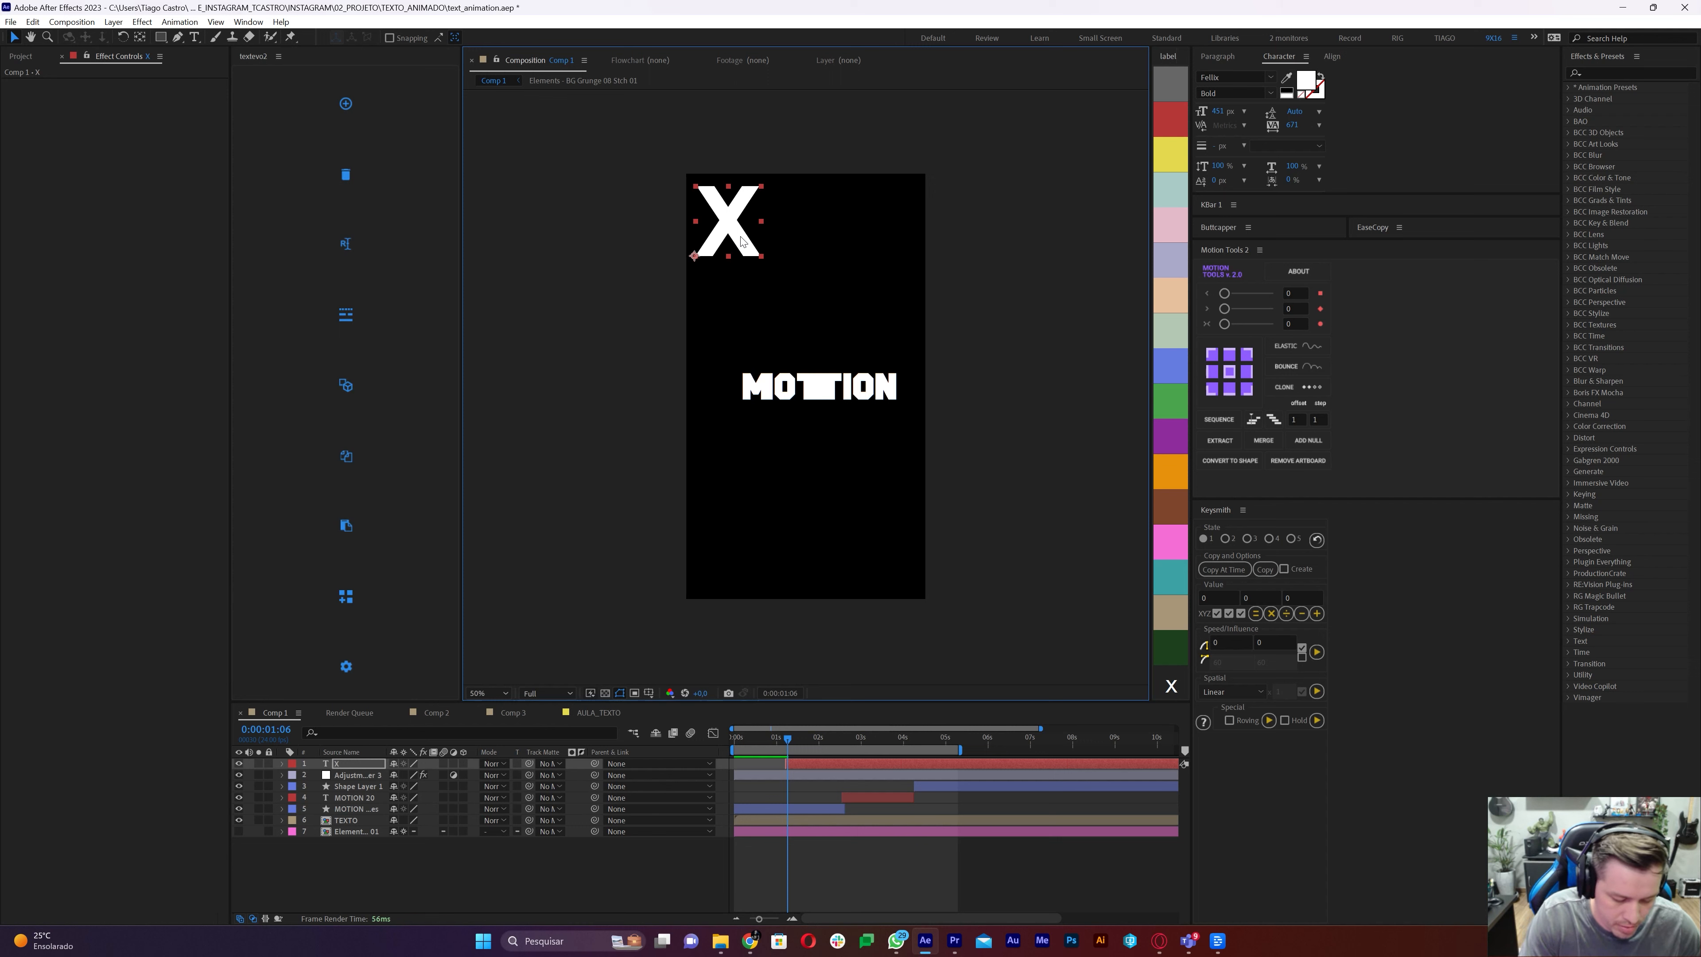
{"action": "key", "text": "alt+]"}
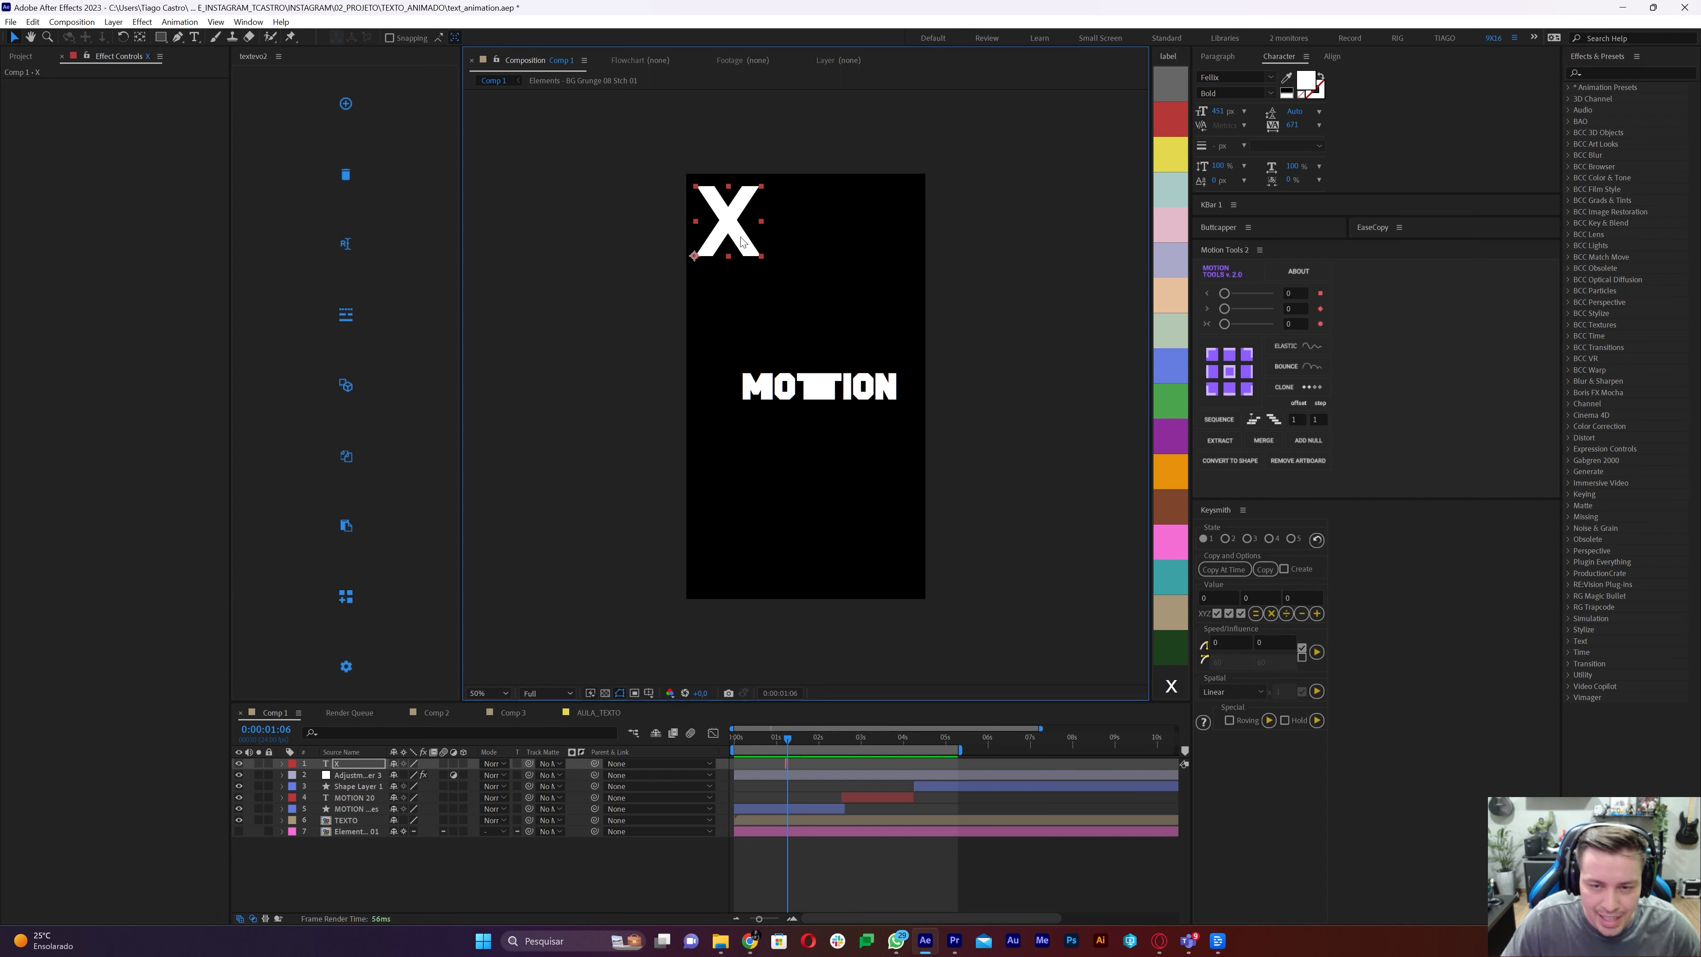
Duplicate the short X layer and shift the copy to start right after the original ends
{"action": "left_click_drag", "start_coordinate": [760, 920], "coordinate": [771, 918]}
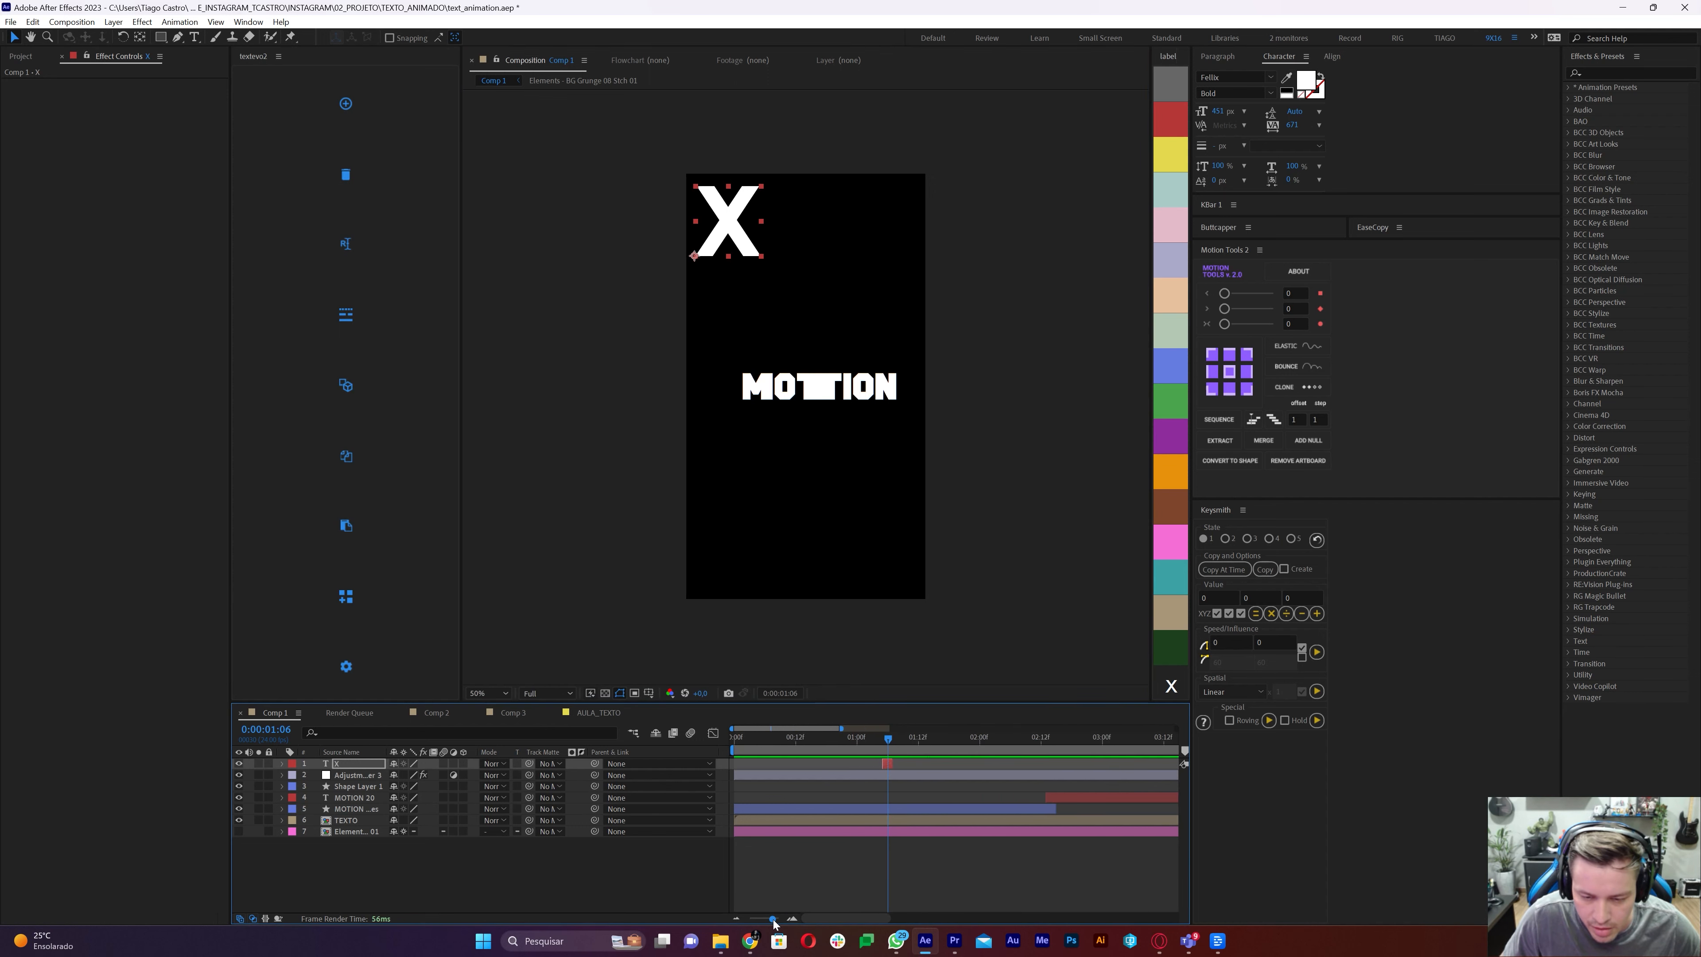
{"action": "key", "text": "ctrl+d"}
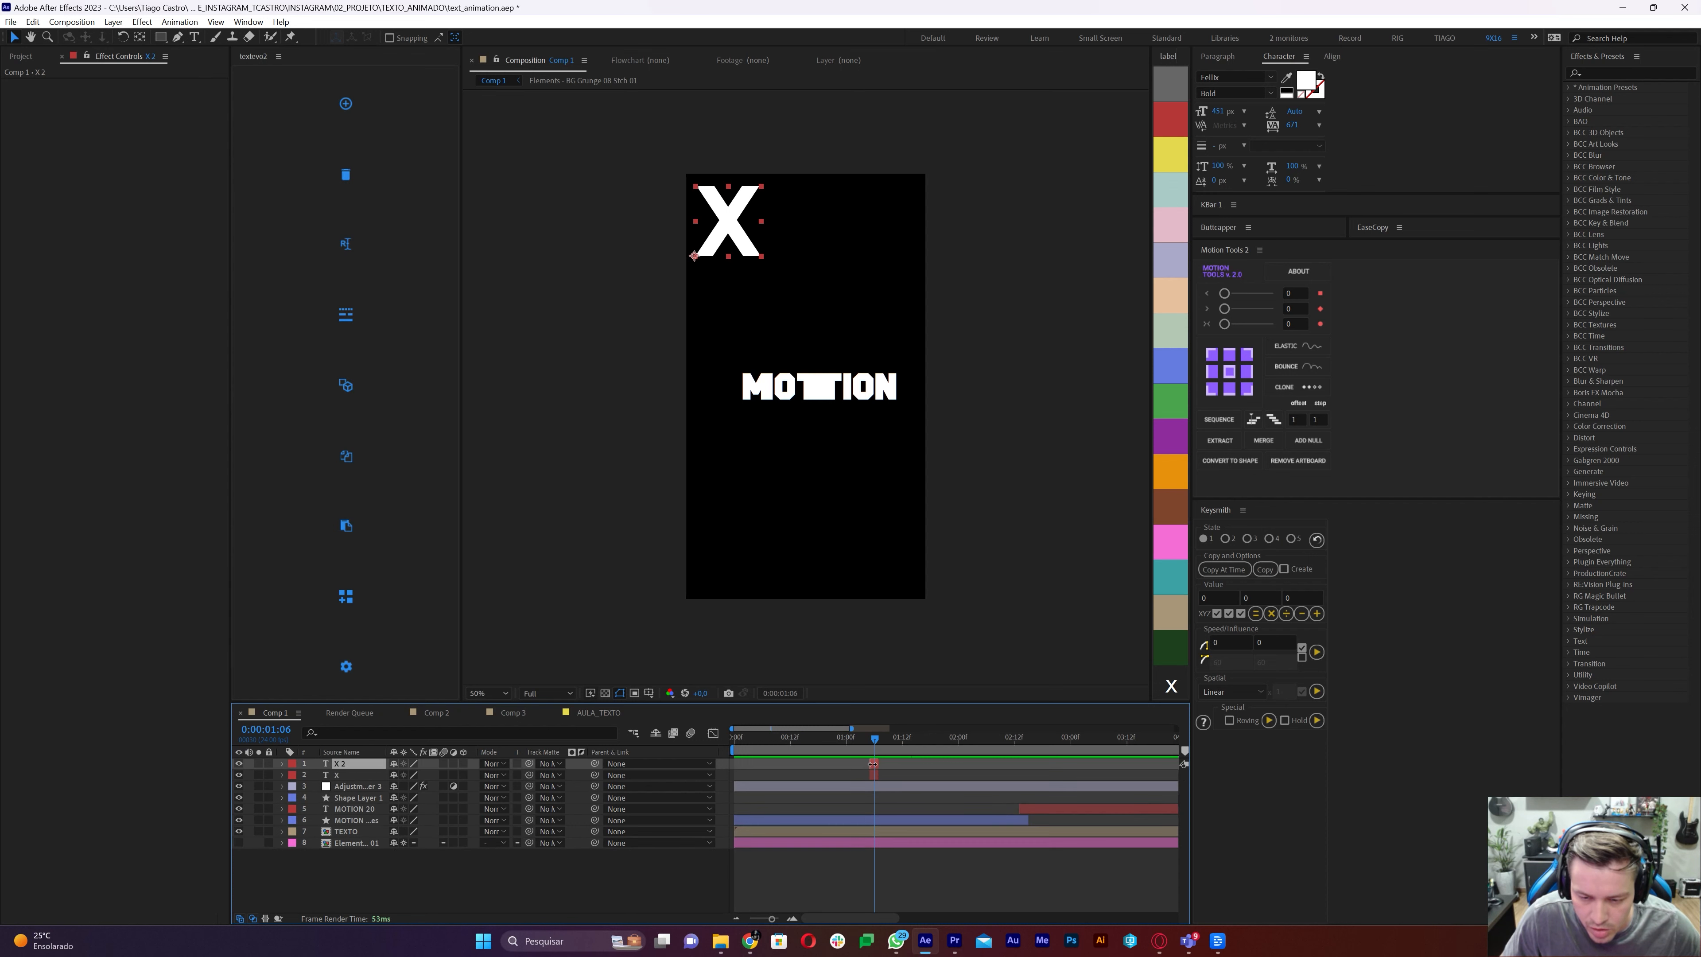
{"action": "left_click_drag", "start_coordinate": [876, 769], "coordinate": [885, 768]}
Enlarge the original X much further and place it in the frame's lower-right corner, partly cropped by the right edge
{"action": "left_click_drag", "start_coordinate": [740, 210], "coordinate": [888, 525]}
{"action": "left_click_drag", "start_coordinate": [1217, 110], "coordinate": [1661, 164]}
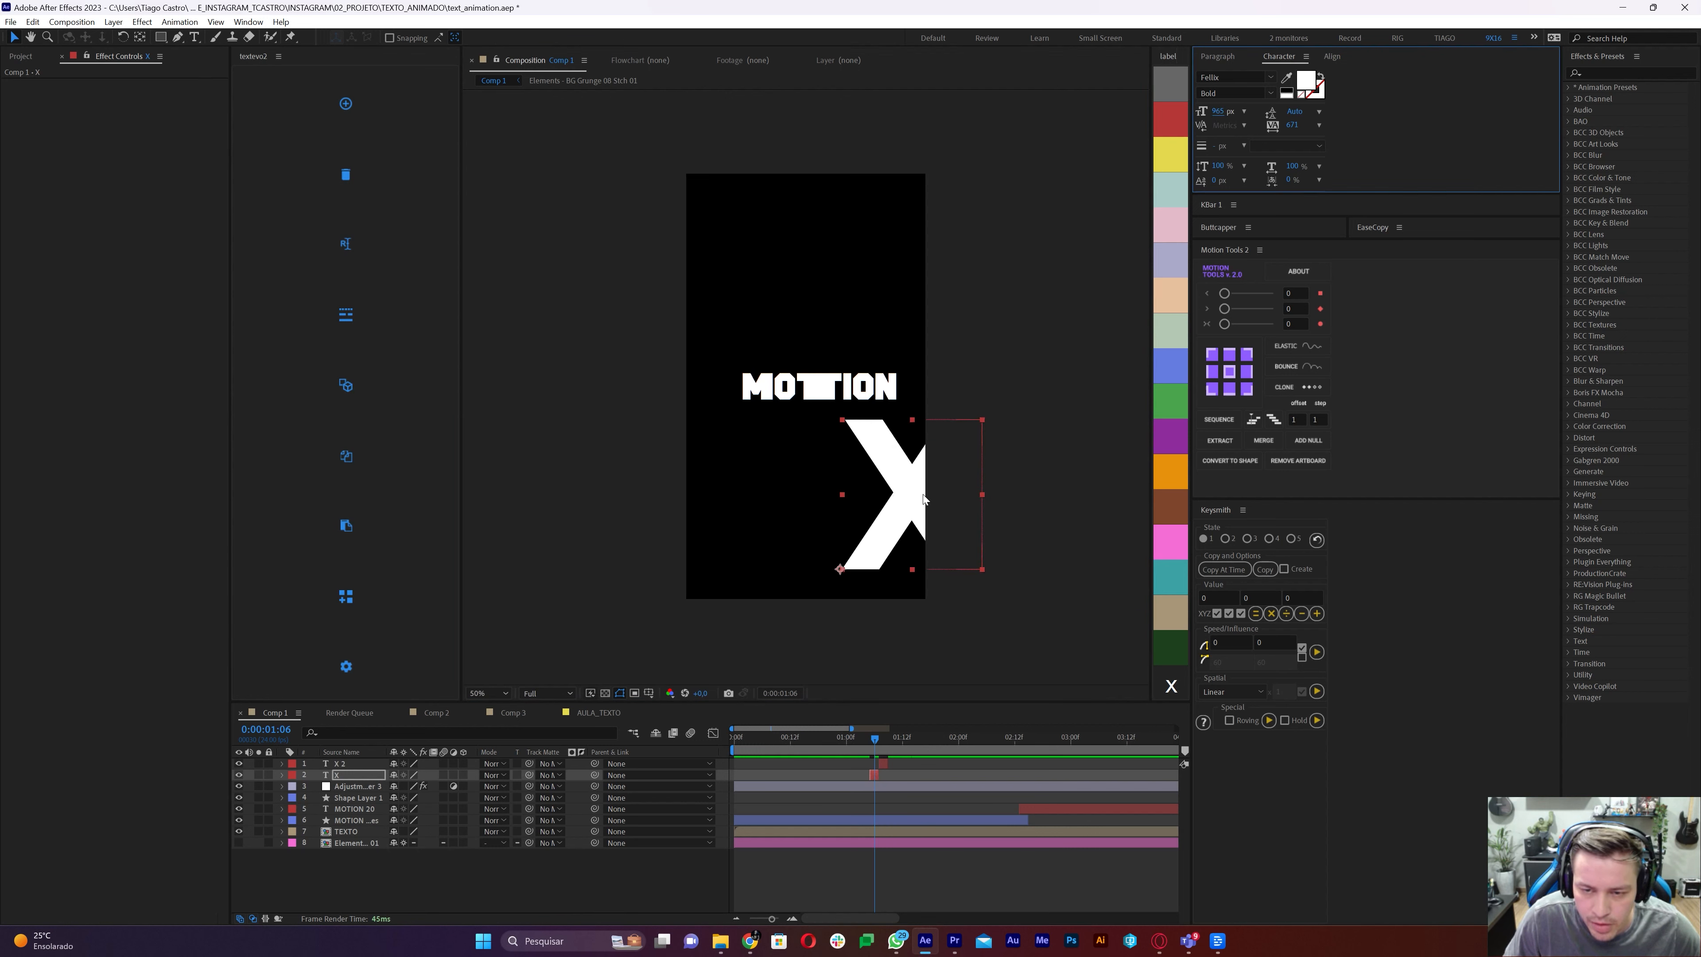
{"action": "left_click_drag", "start_coordinate": [924, 498], "coordinate": [895, 534]}
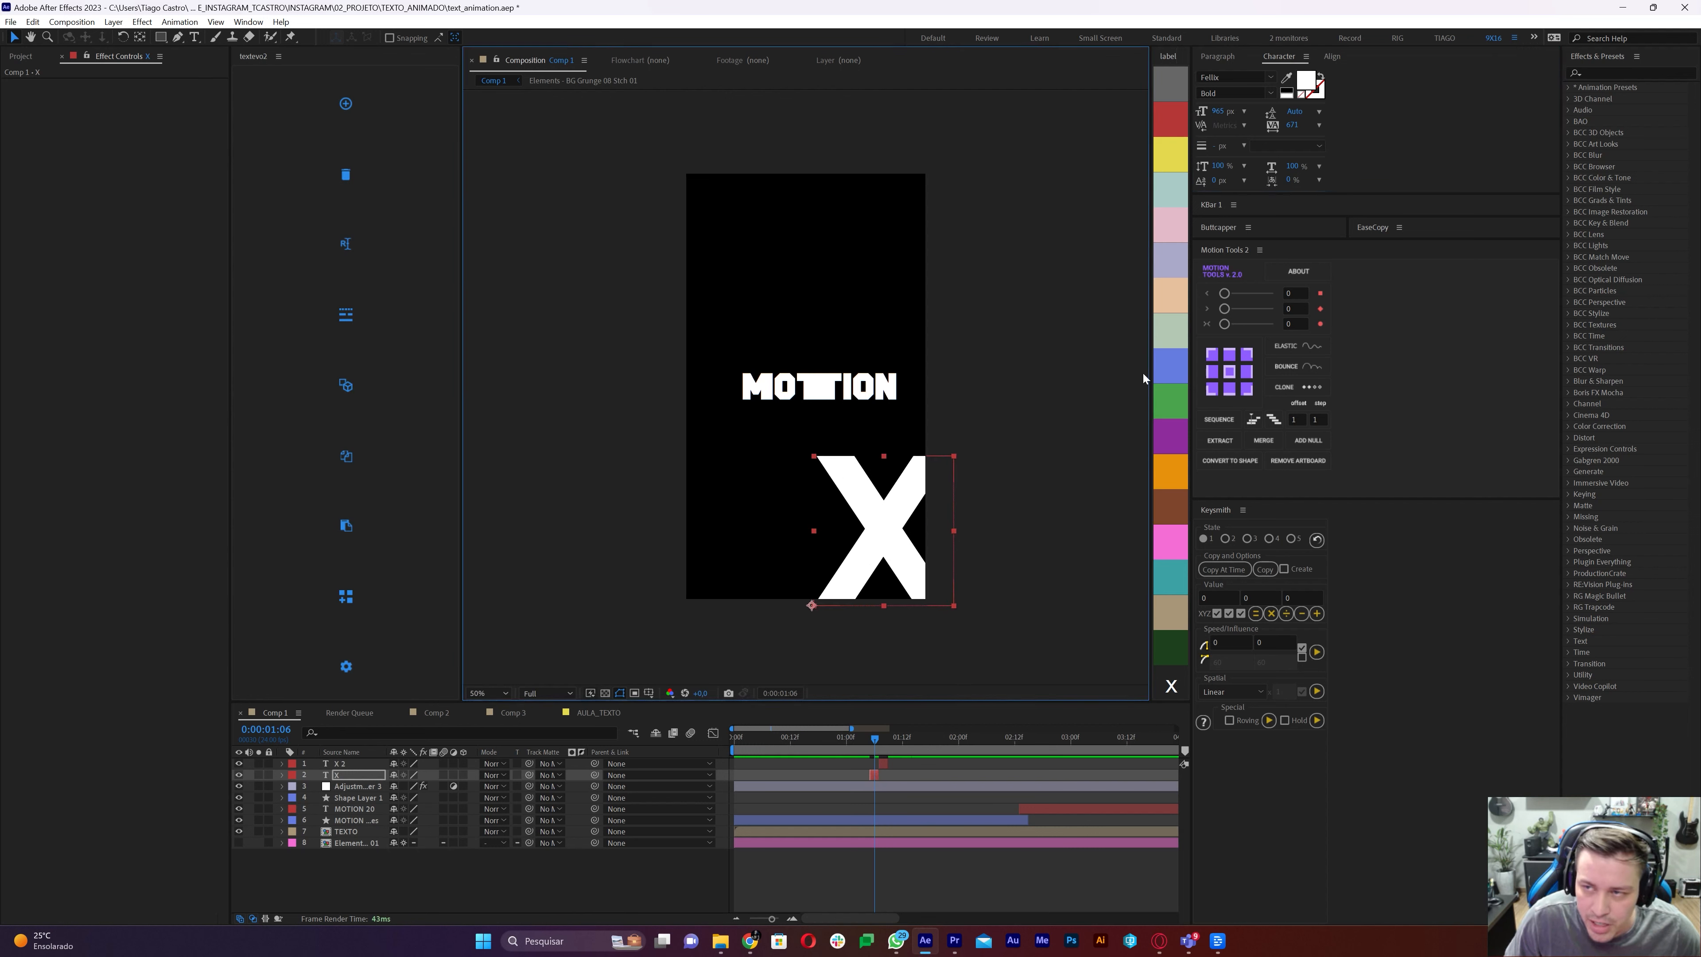
Swap fill and stroke on the X and X 2 layers to turn both letters into unfilled white outlines
{"action": "left_click", "coordinate": [1319, 78]}
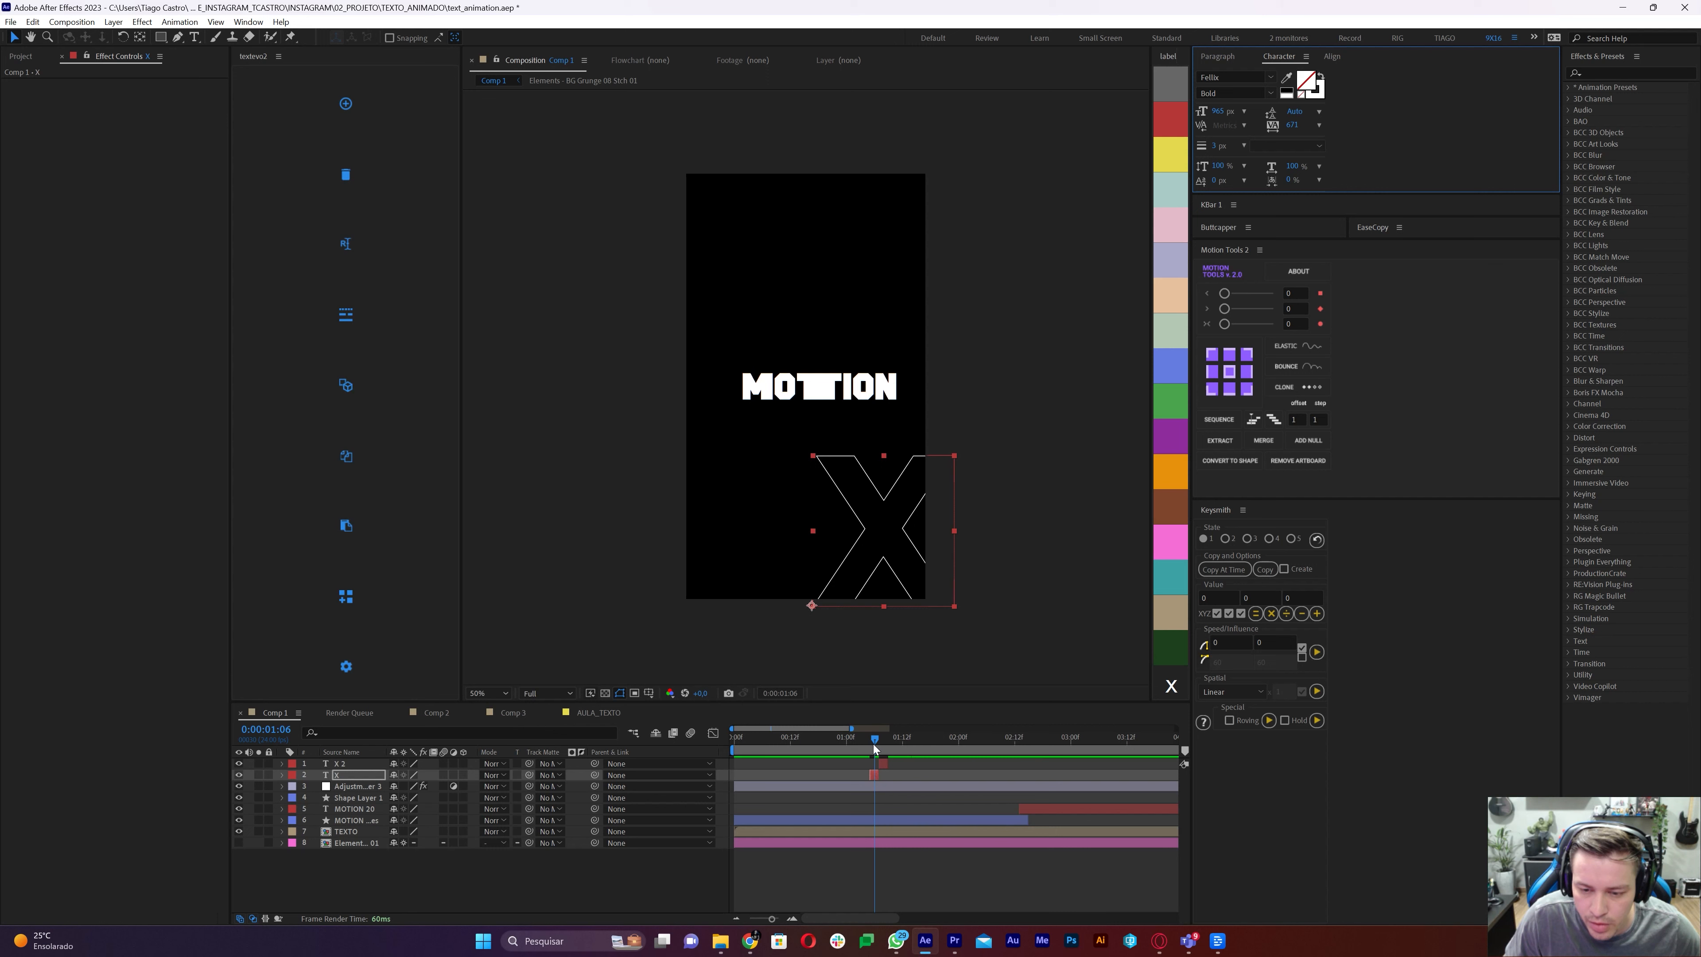
{"action": "left_click_drag", "start_coordinate": [874, 749], "coordinate": [882, 753]}
{"action": "left_click", "coordinate": [883, 763]}
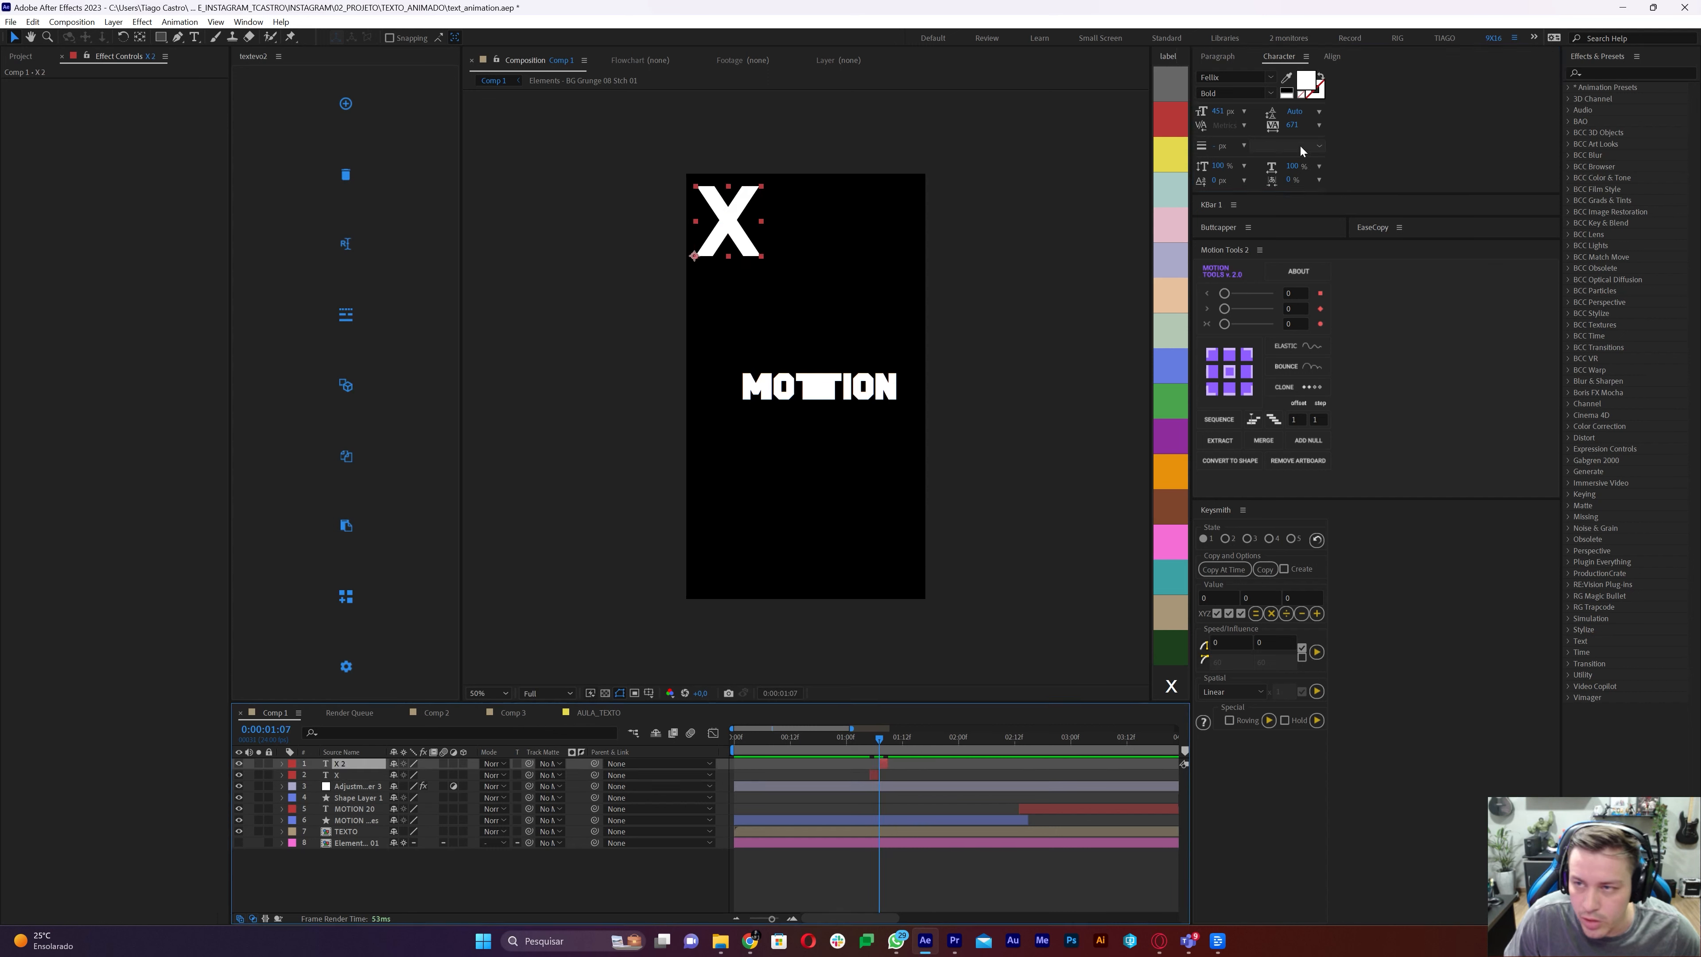
{"action": "left_click", "coordinate": [1320, 78]}
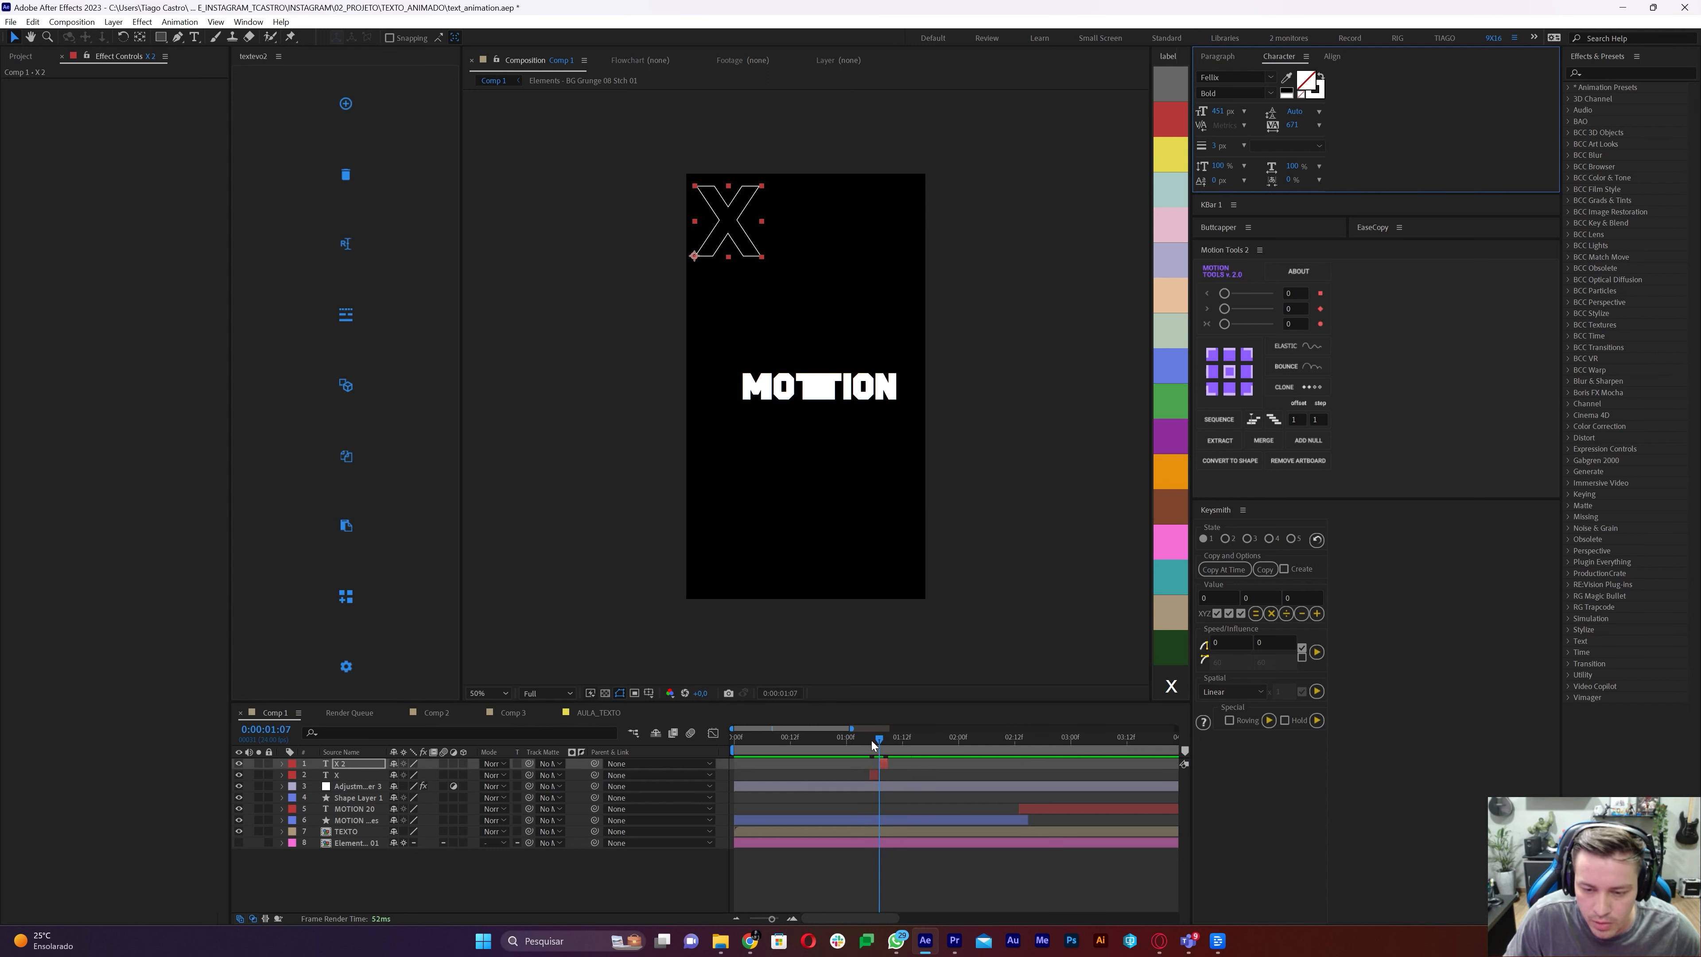
Duplicate the outlined X 2 layer and shift the copy to start right after it
{"action": "key", "text": "ctrl+d"}
{"action": "key", "text": "Page_Down"}
{"action": "key", "text": "Page_Down"}
{"action": "key", "text": "Page_Down"}
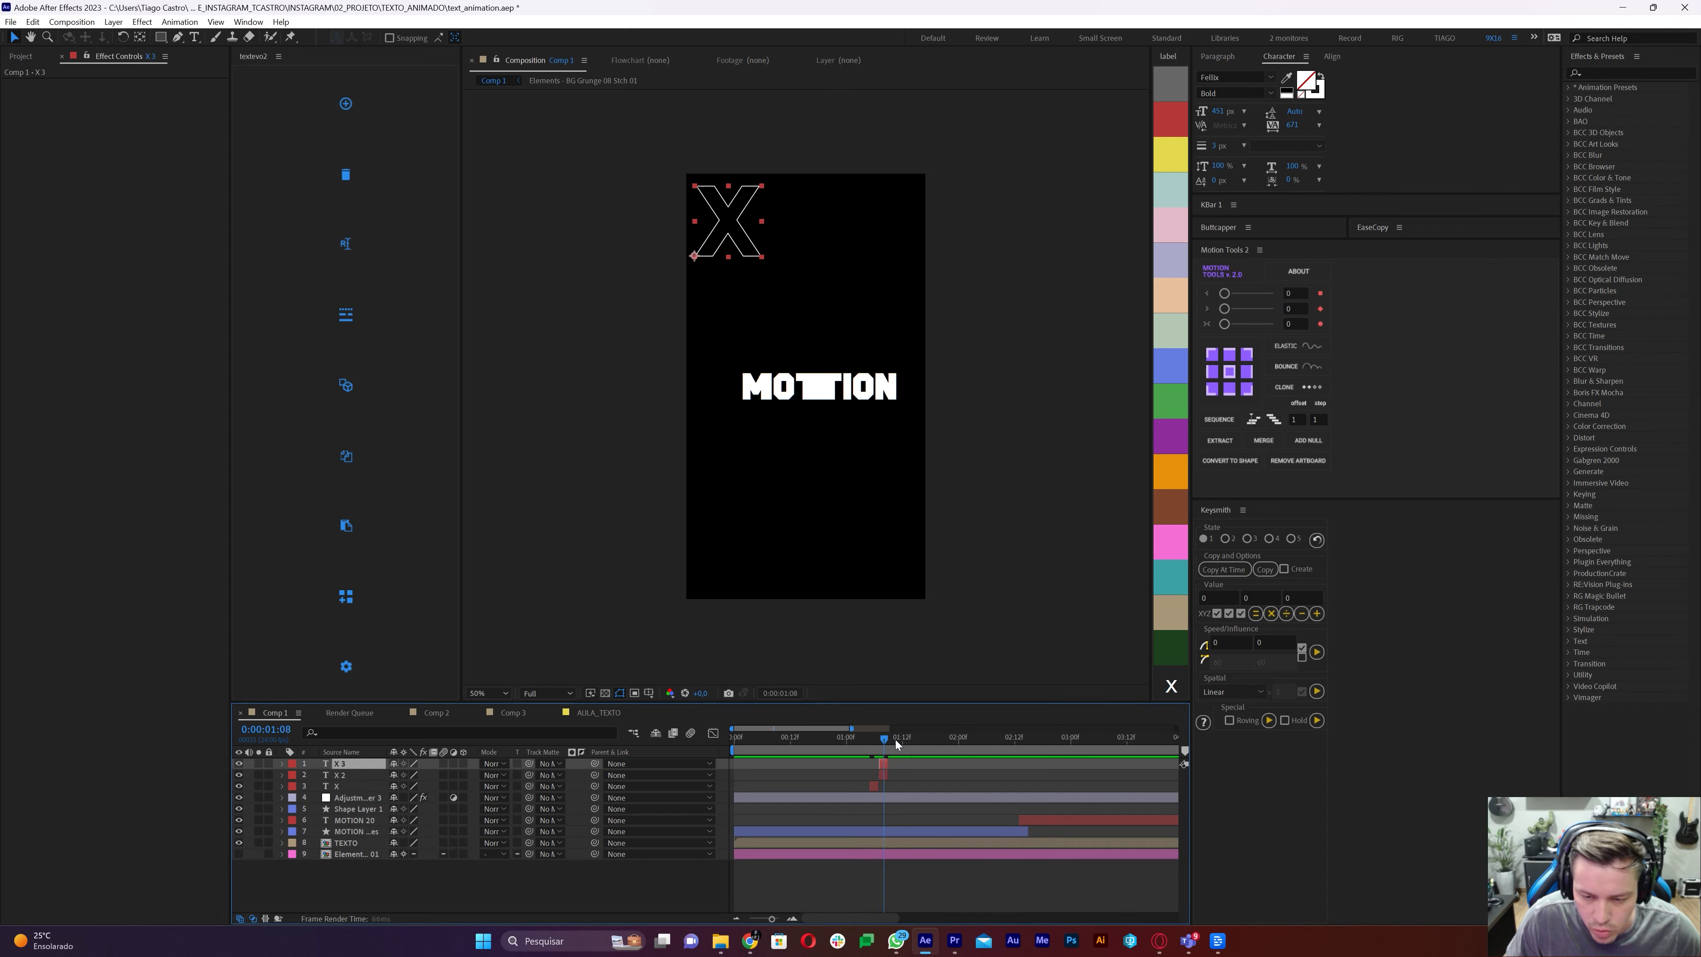
{"action": "left_click_drag", "start_coordinate": [886, 765], "coordinate": [896, 765]}
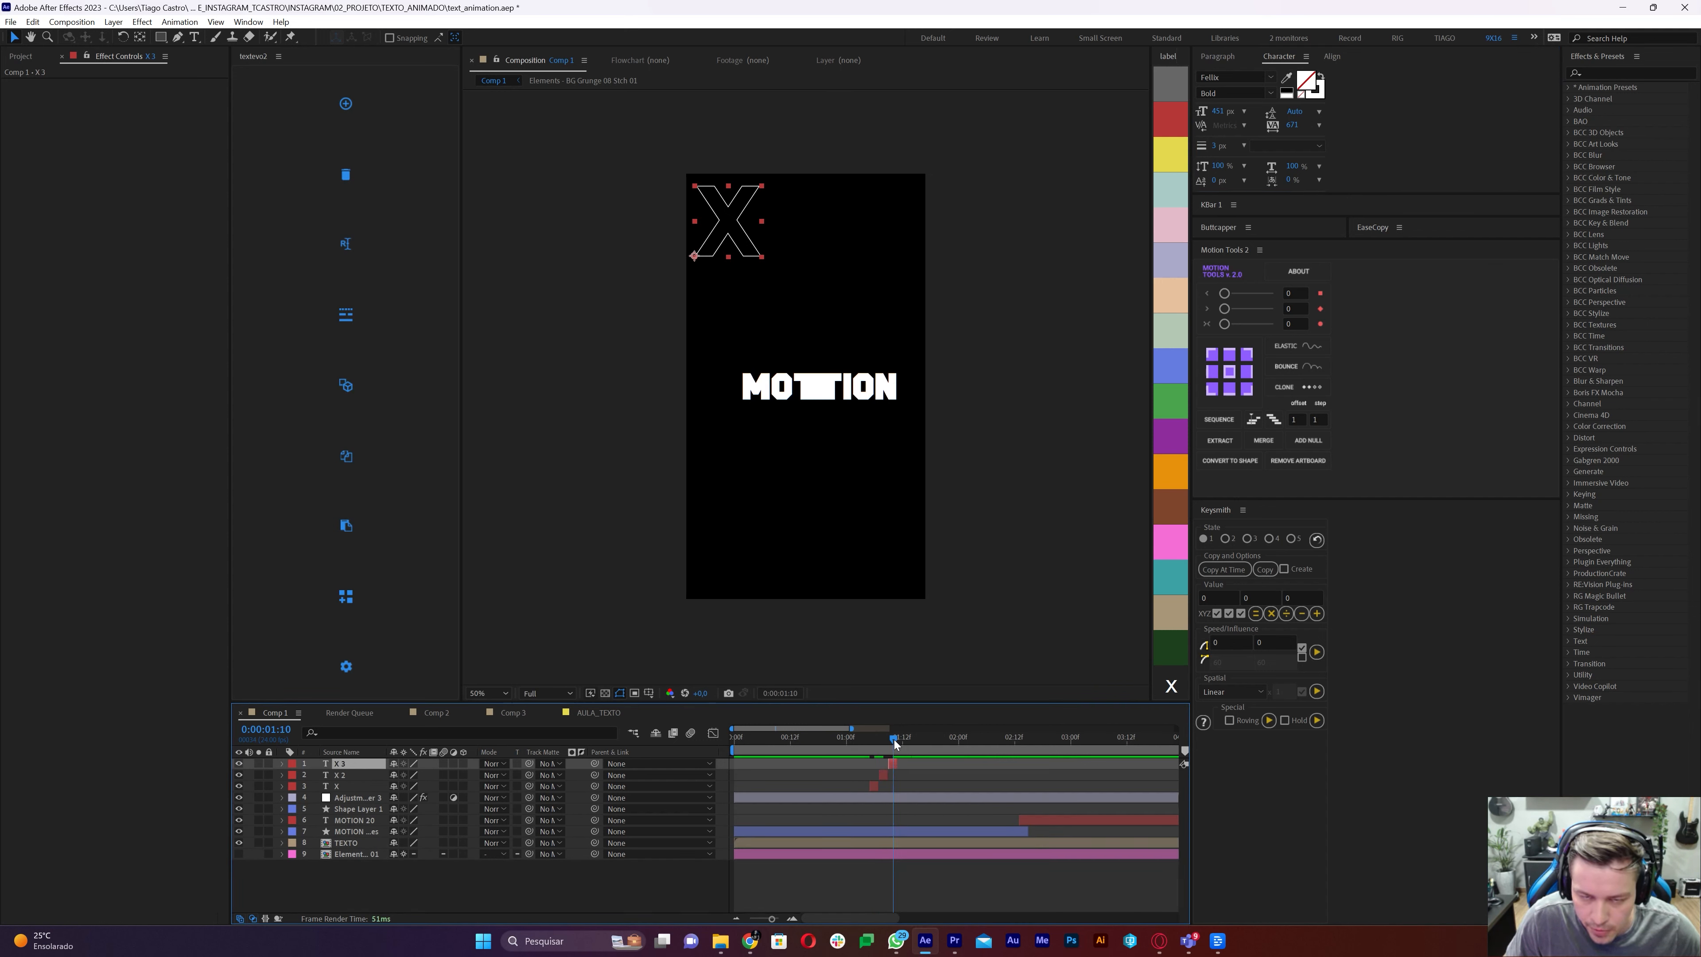
Scale the X 3 layer to about 55 %, place it just above the MOTION text, and preview the flashes
{"action": "key", "text": "s"}
{"action": "left_click_drag", "start_coordinate": [432, 775], "coordinate": [402, 775]}
{"action": "left_click_drag", "start_coordinate": [716, 241], "coordinate": [788, 347]}
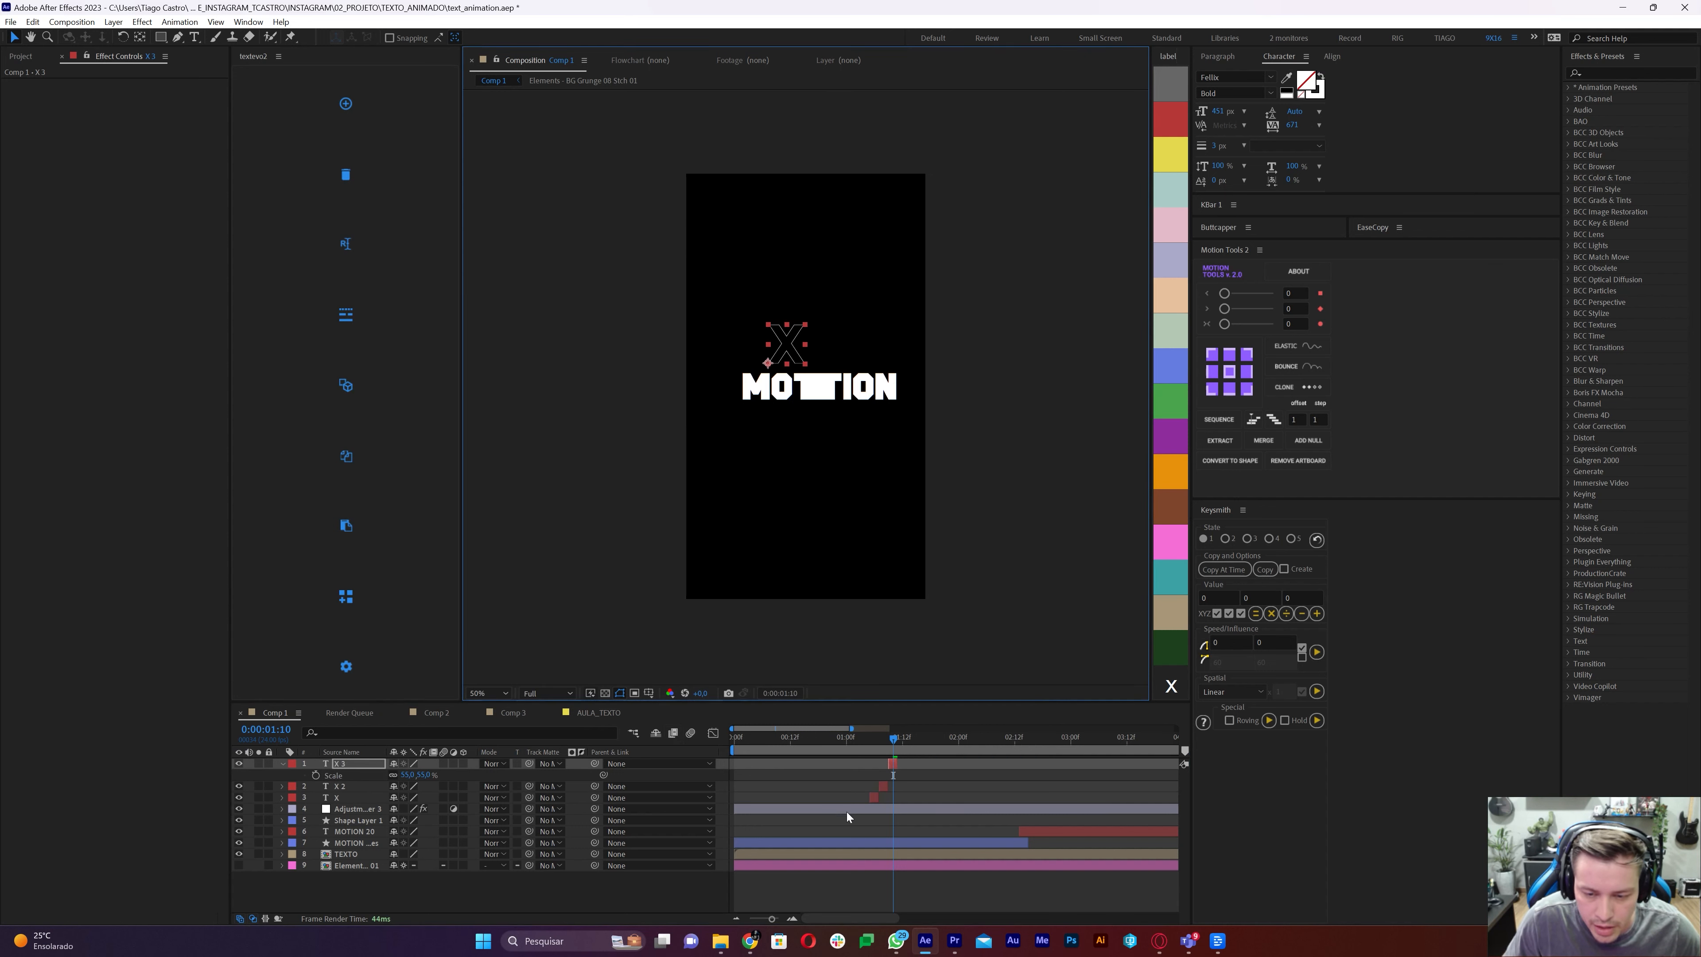
{"action": "left_click", "coordinate": [914, 785]}
{"action": "key", "text": "space"}
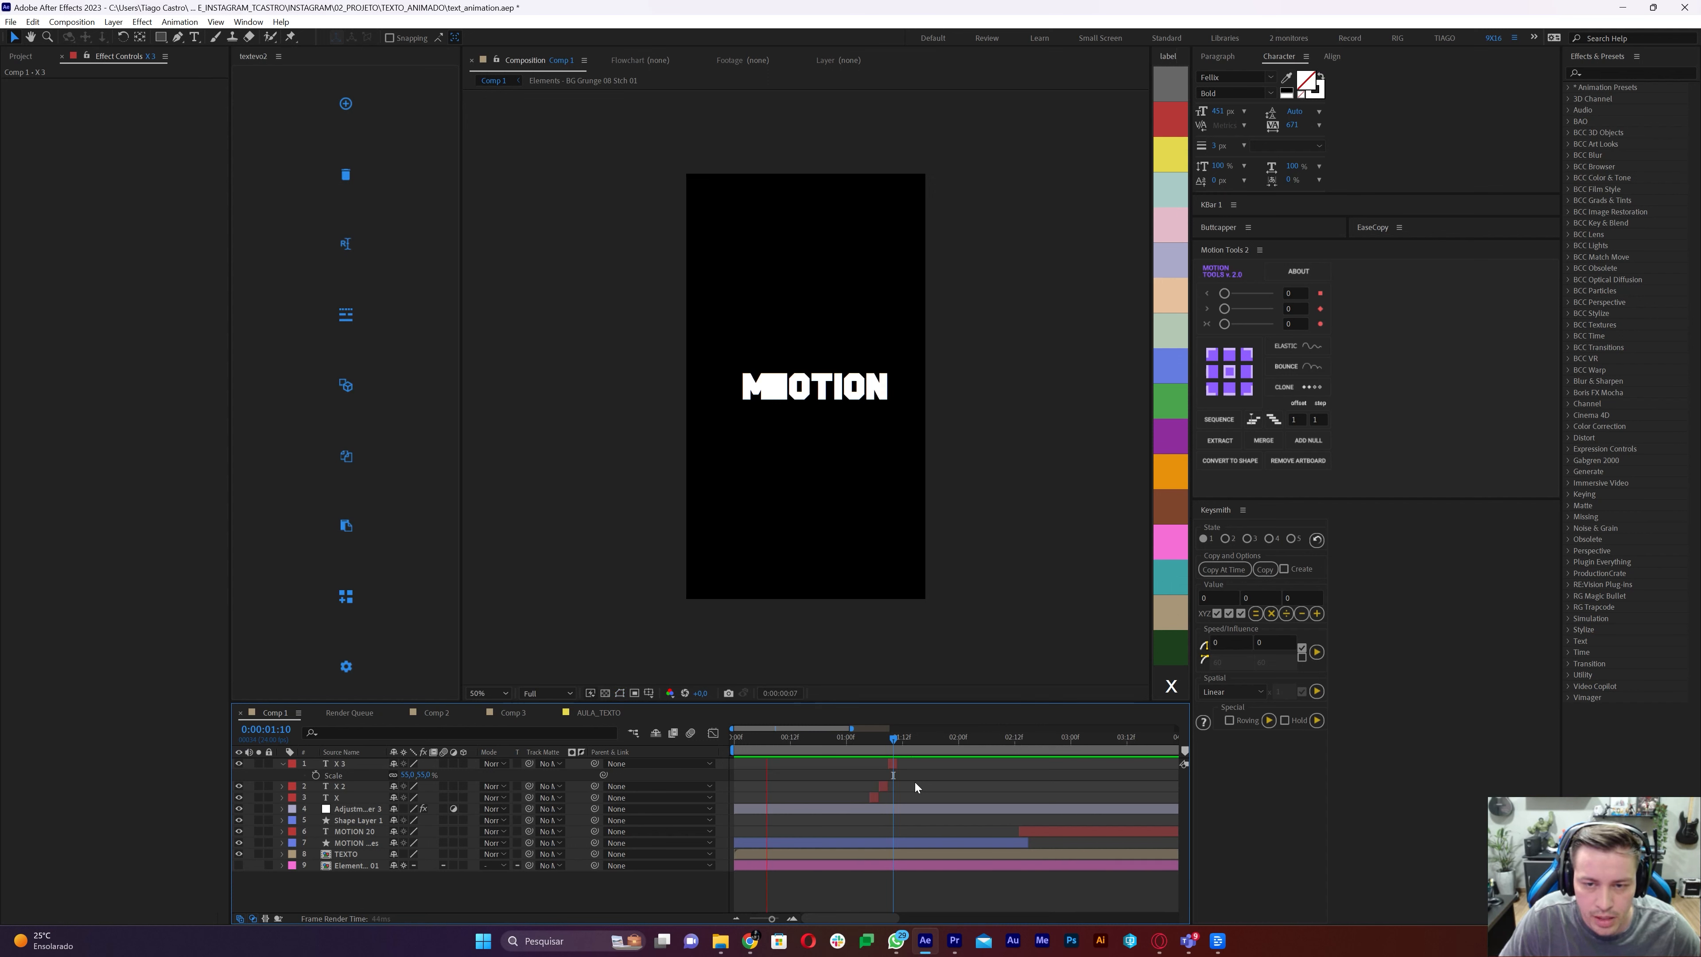
Apply Quick Chromatic Aberration 3 to the large X layer at 0:00:01:06 and slightly raise the effect's Position
{"action": "left_click", "coordinate": [873, 737]}
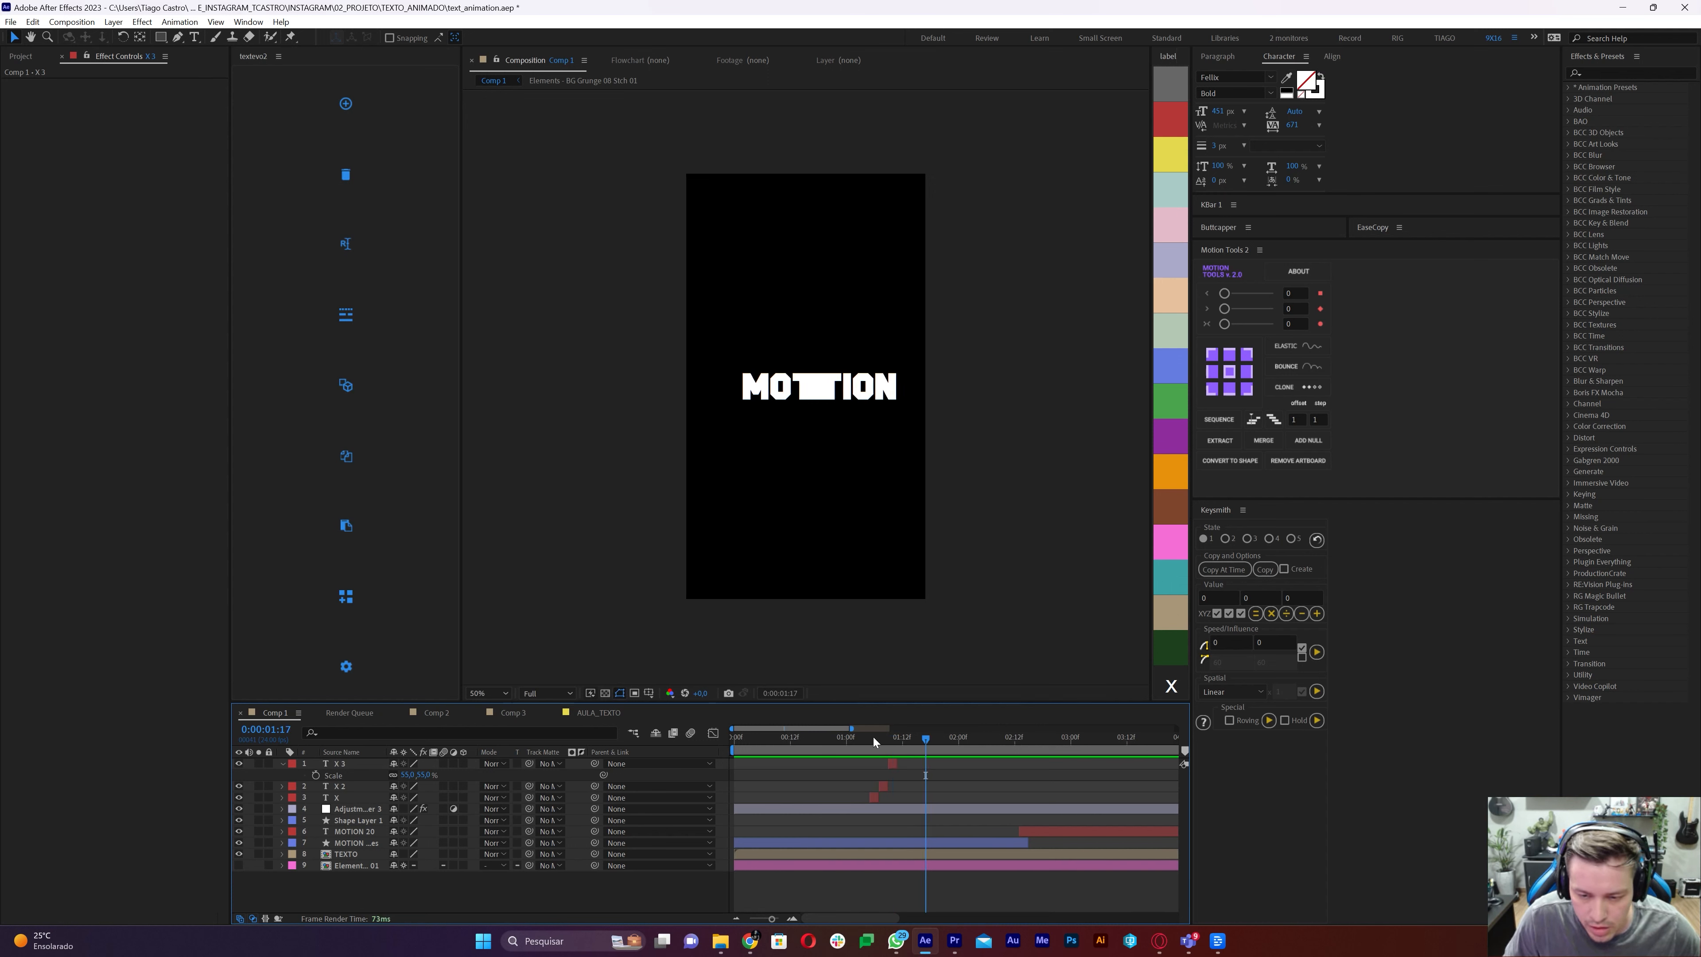
{"action": "left_click", "coordinate": [874, 799]}
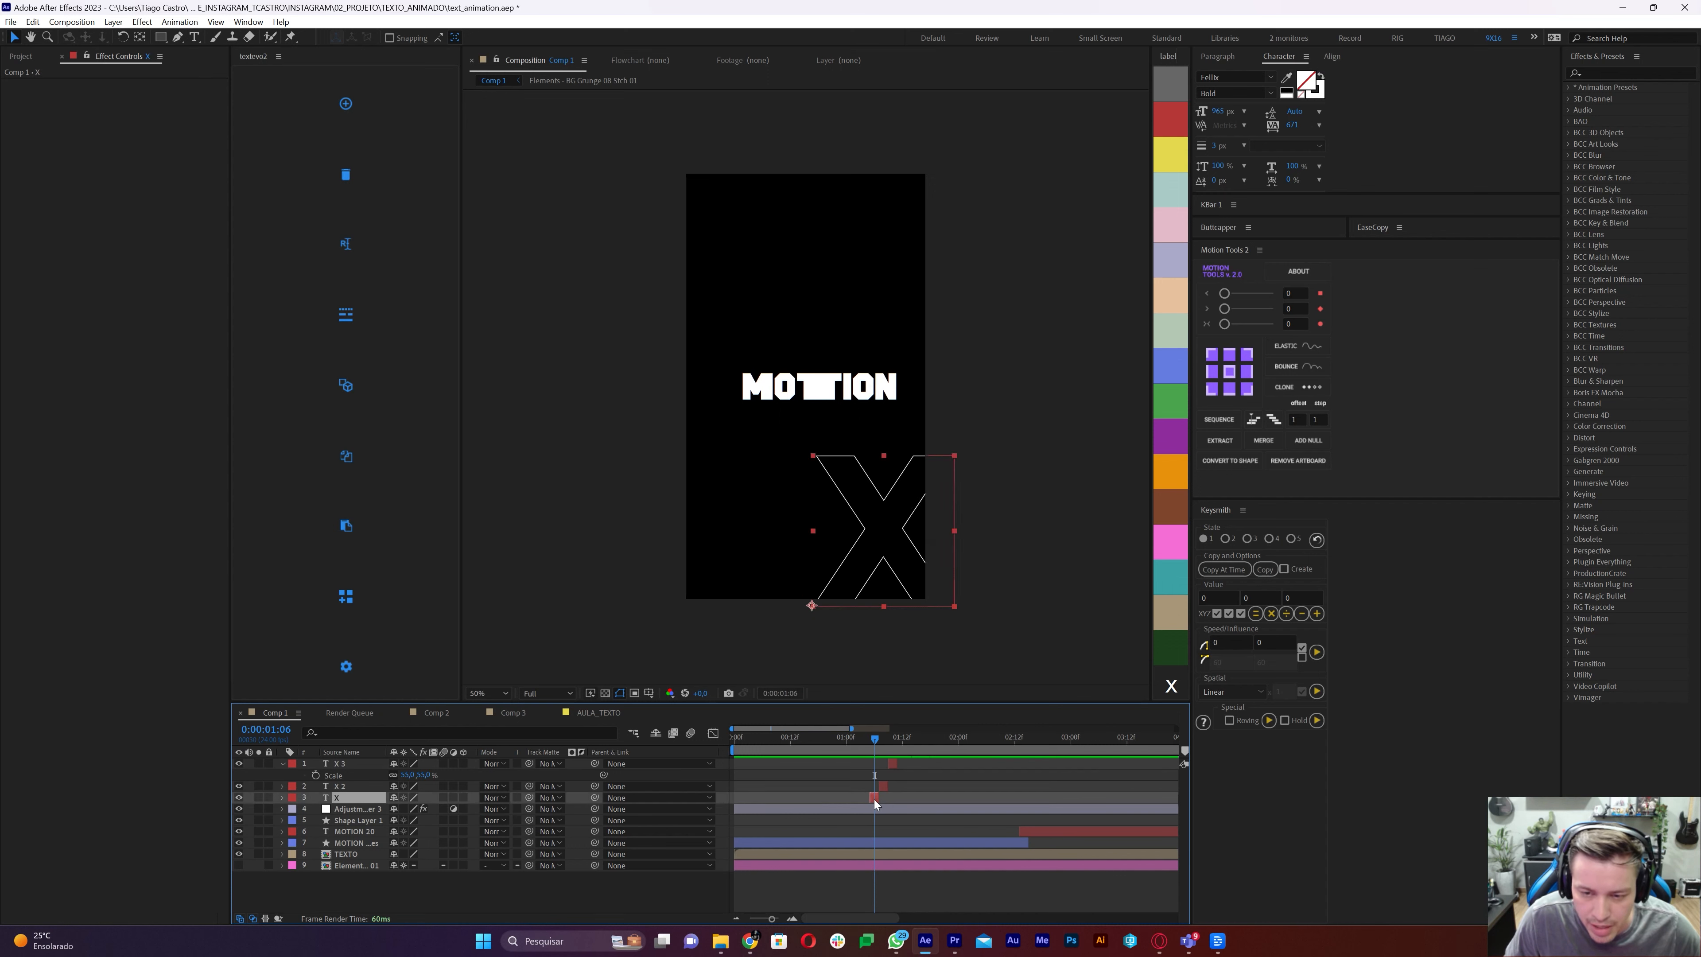
{"action": "key", "text": "ctrl+space"}
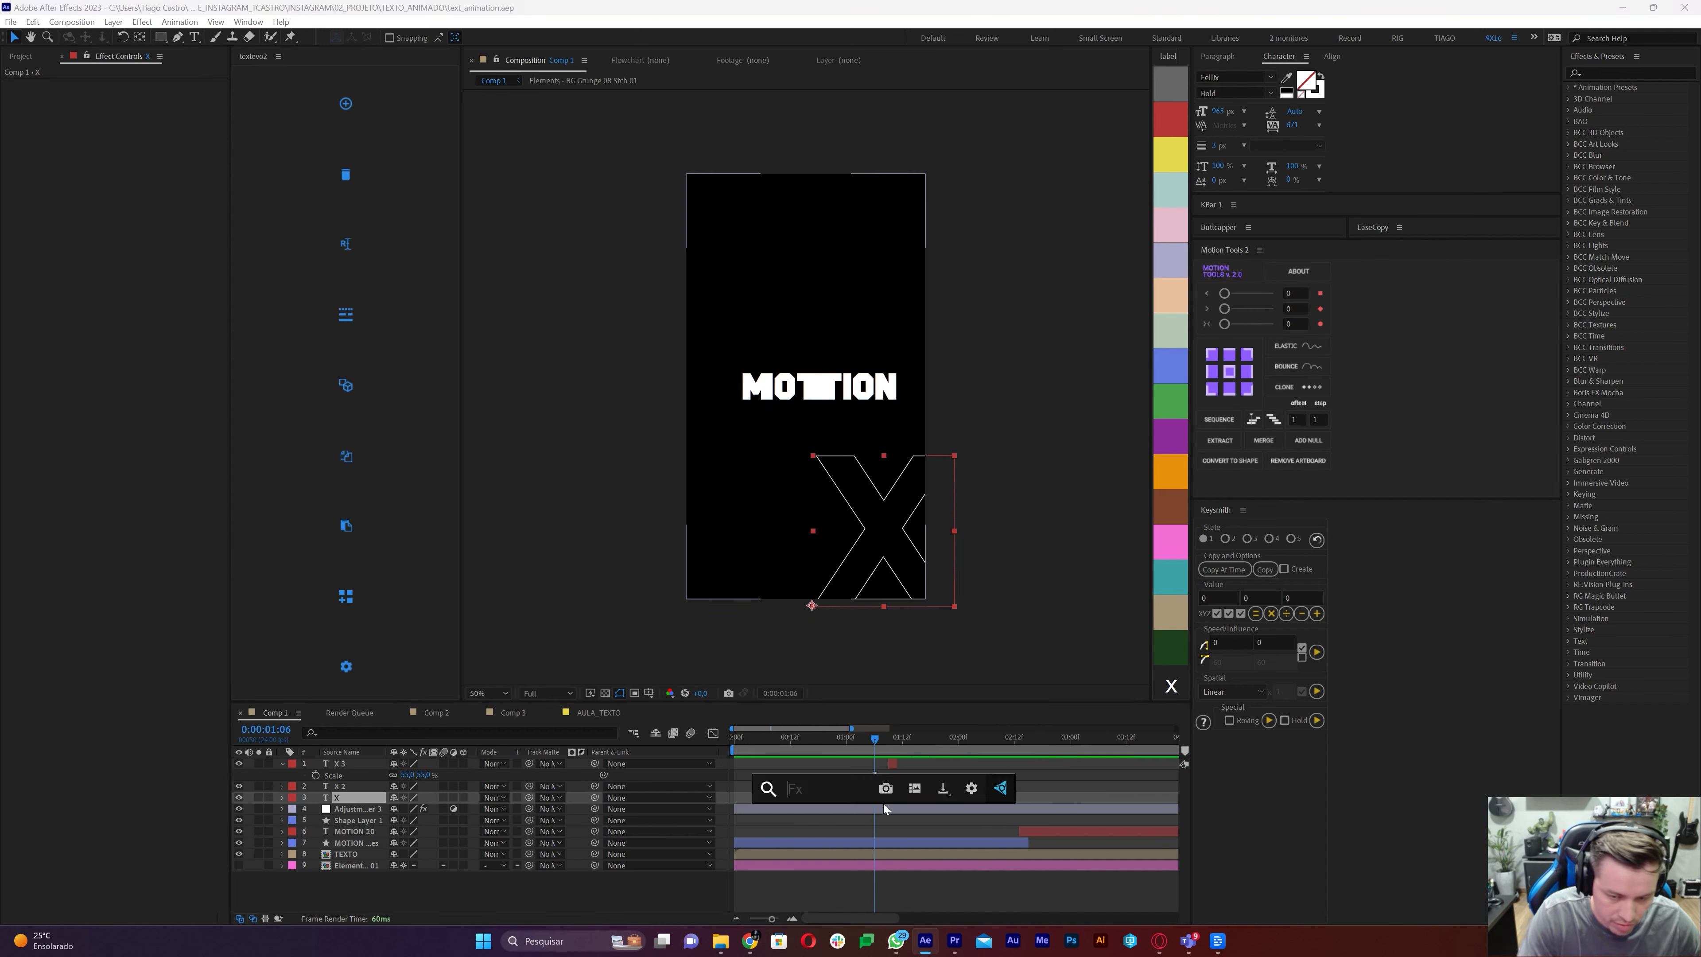
{"action": "type", "text": "ab"}
{"action": "left_click", "coordinate": [866, 799]}
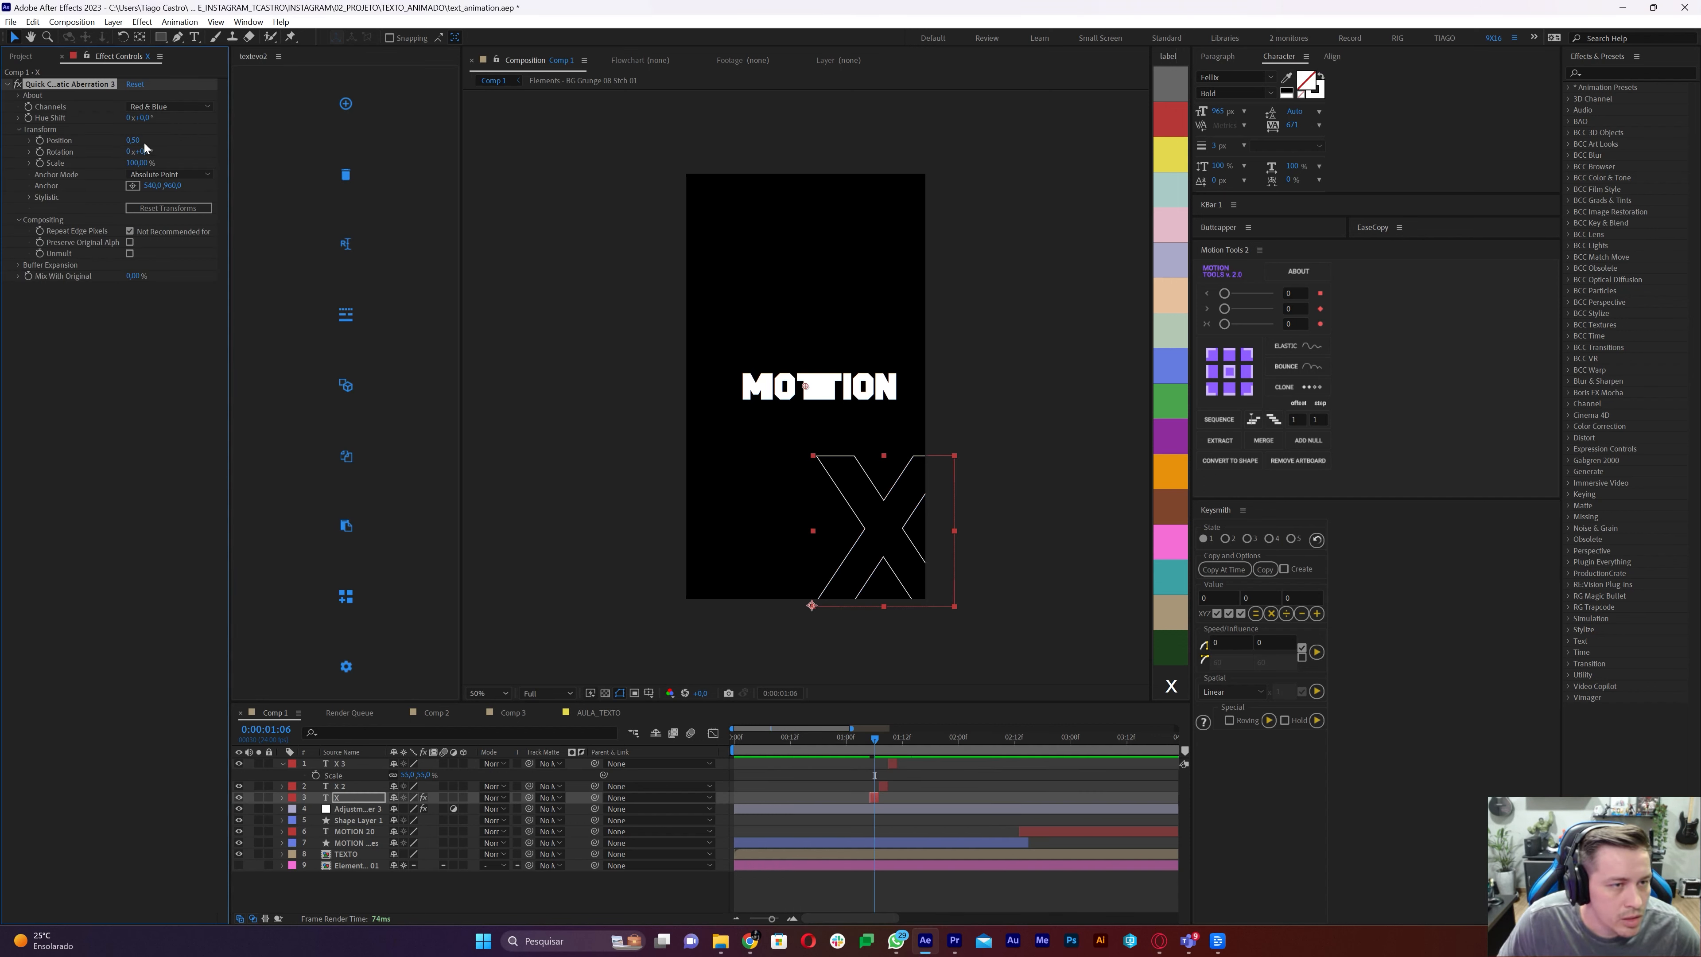
{"action": "left_click_drag", "start_coordinate": [138, 141], "coordinate": [144, 141]}
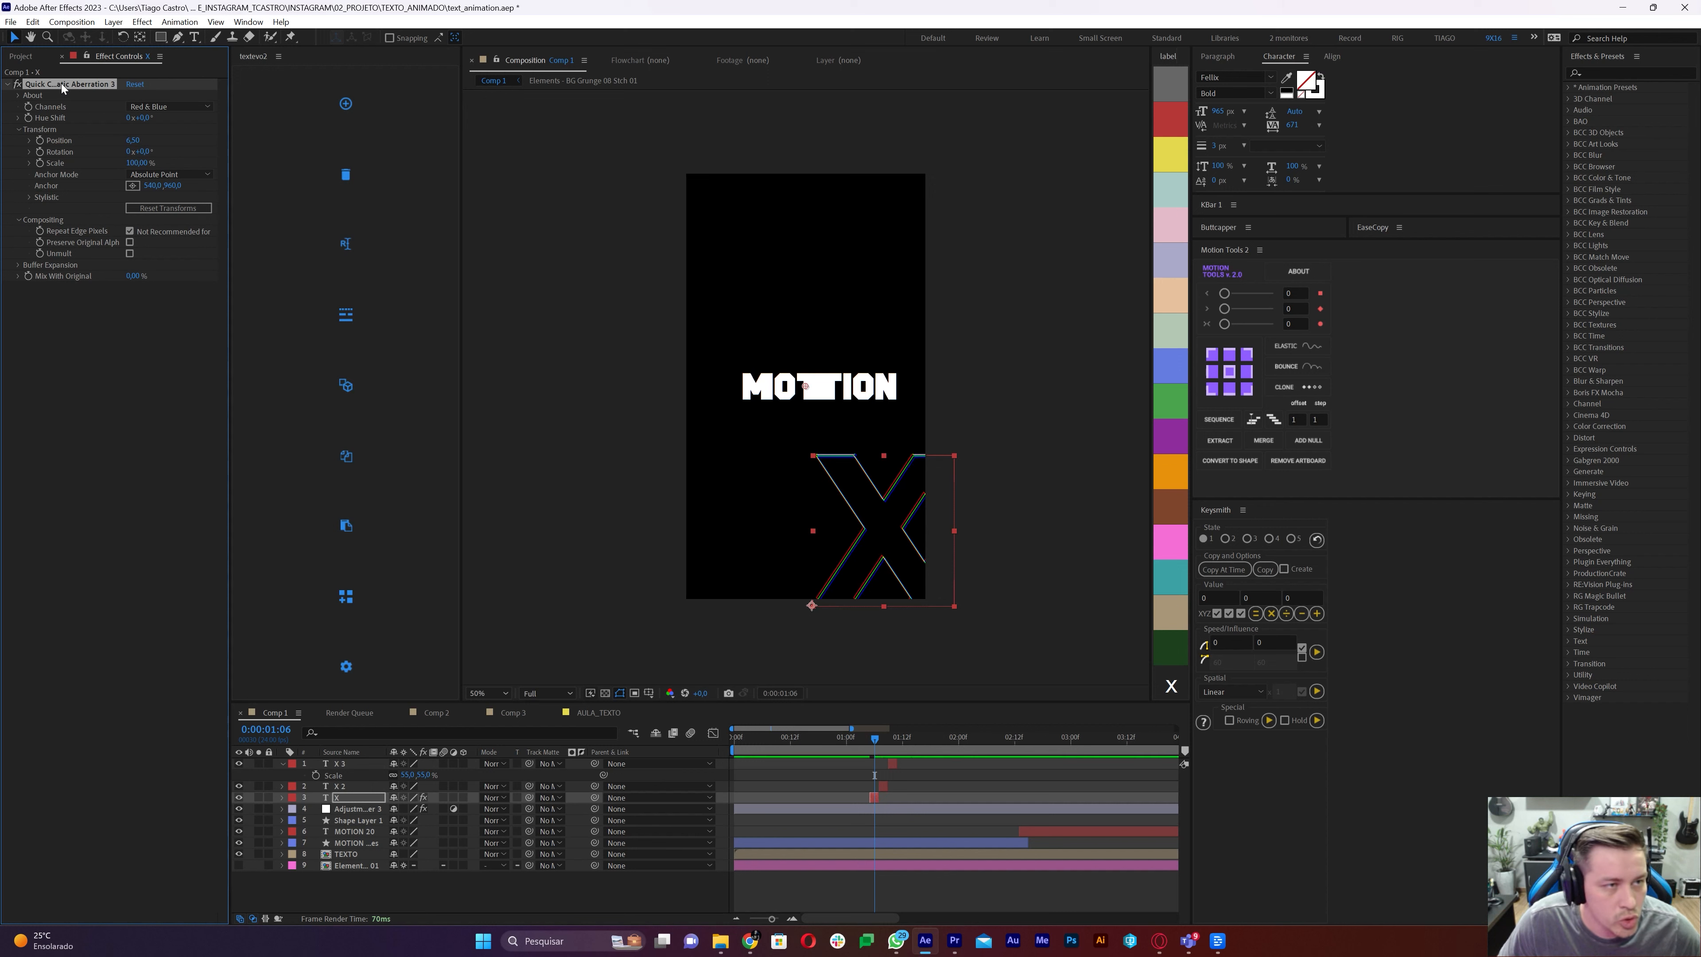
Copy the chromatic aberration effect from the large X onto the X 2 and X 3 layers
{"action": "left_click", "coordinate": [883, 787]}
{"action": "key", "text": "ctrl+v"}
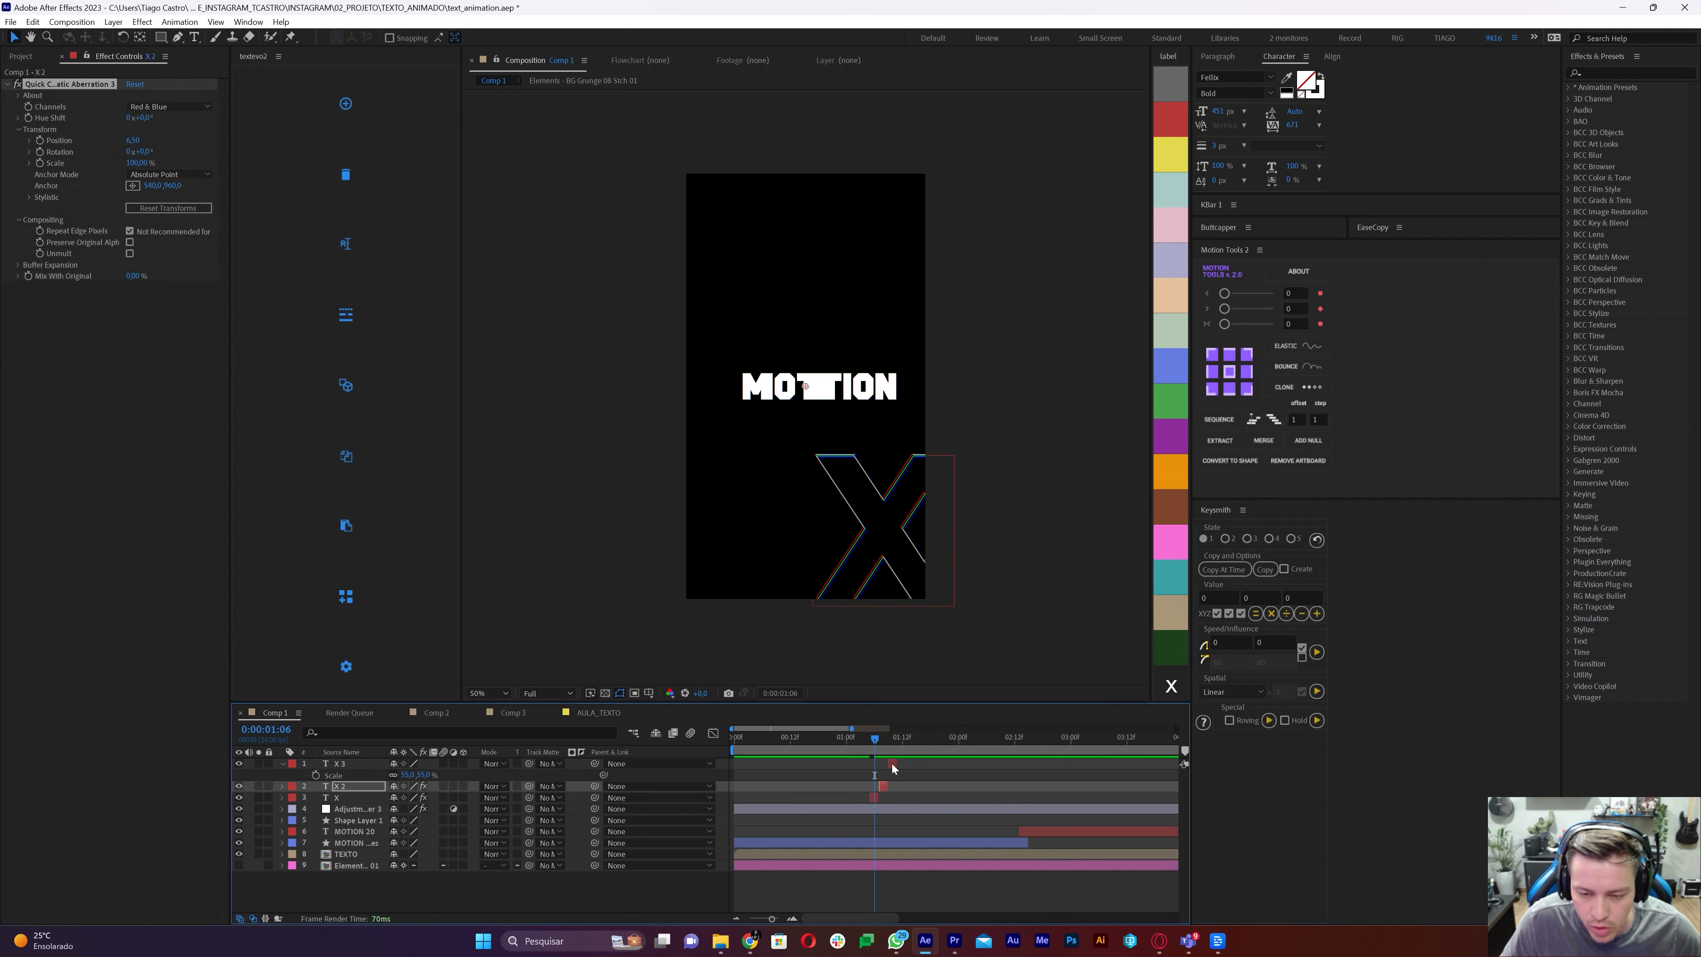
{"action": "left_click", "coordinate": [892, 763]}
{"action": "key", "text": "ctrl+v"}
Swap stroke and fill on the small X 3 at 0:00:01:10 to make the letter solid white
{"action": "left_click_drag", "start_coordinate": [861, 739], "coordinate": [892, 749]}
{"action": "left_click", "coordinate": [890, 764]}
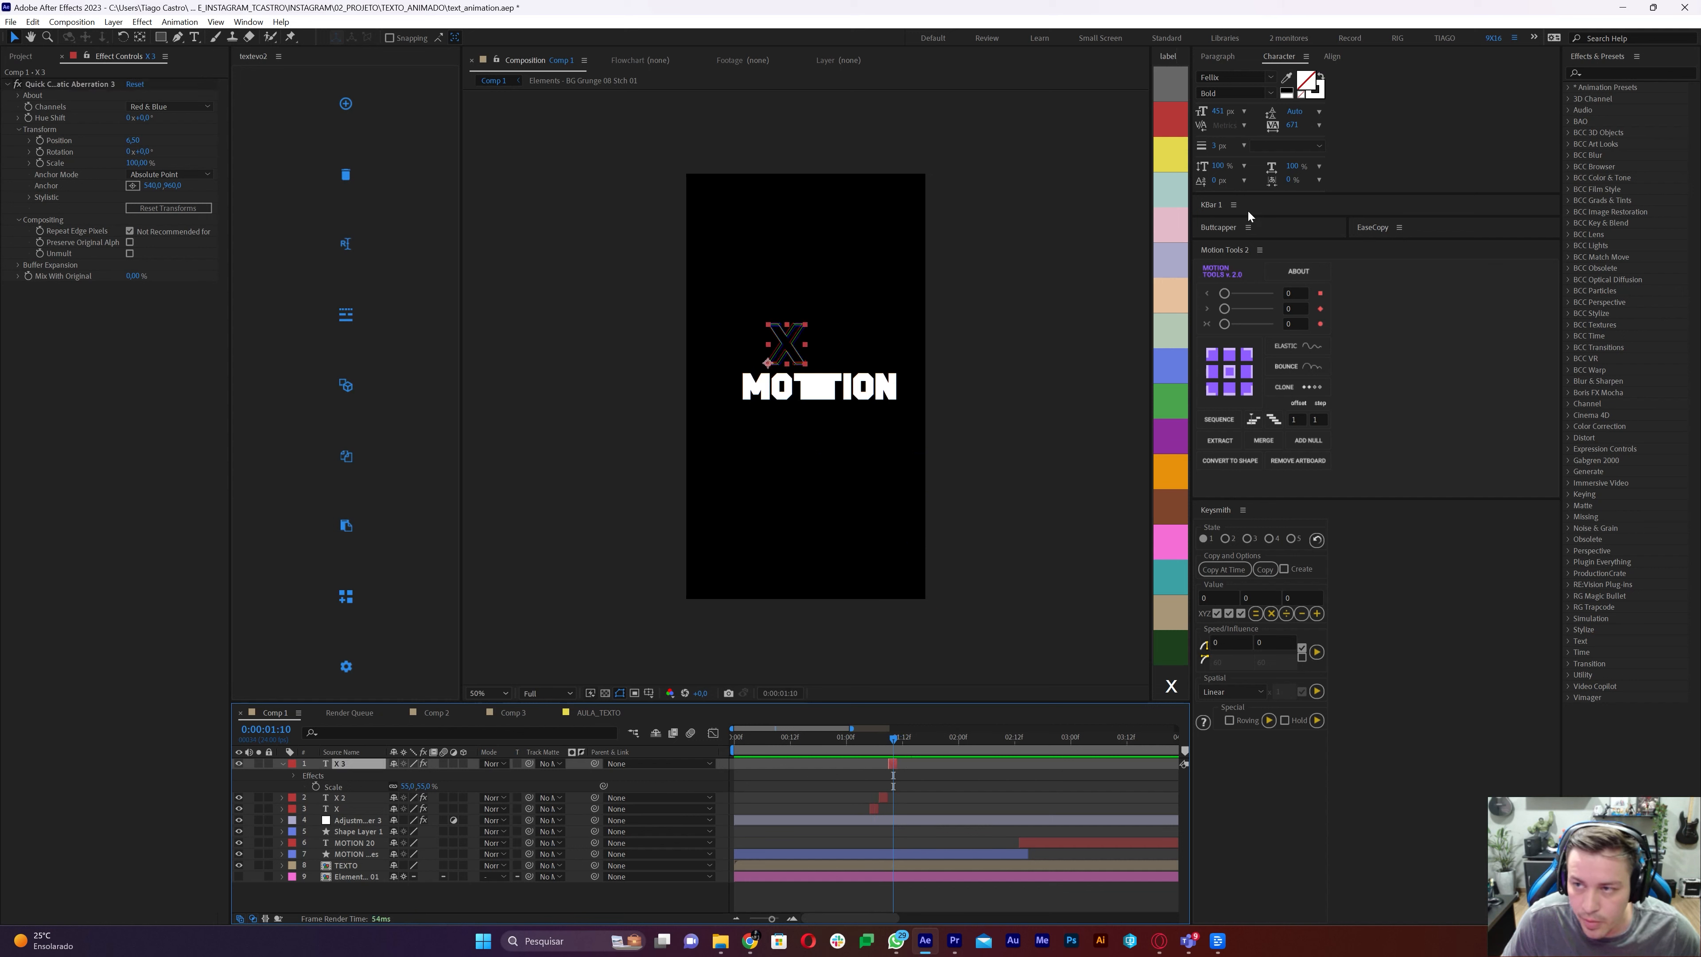
{"action": "left_click", "coordinate": [1322, 85]}
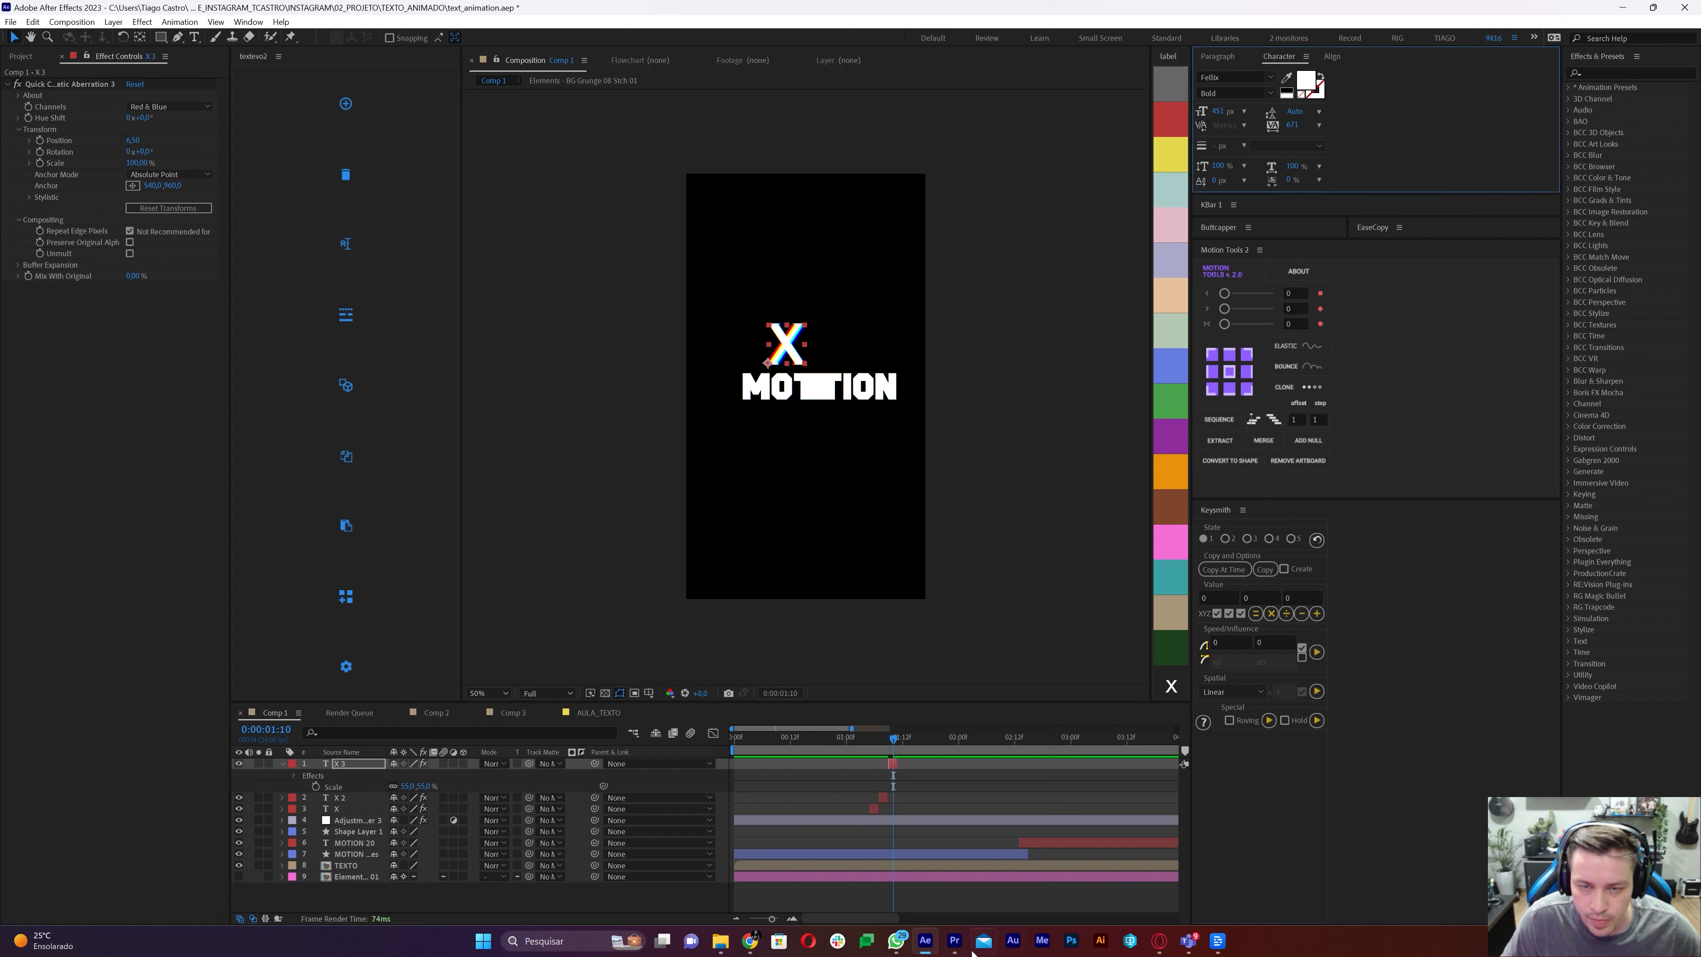
Save the project and preview the three X flashes with the MOTION text
{"action": "left_click", "coordinate": [939, 892]}
{"action": "key", "text": "ctrl+s"}
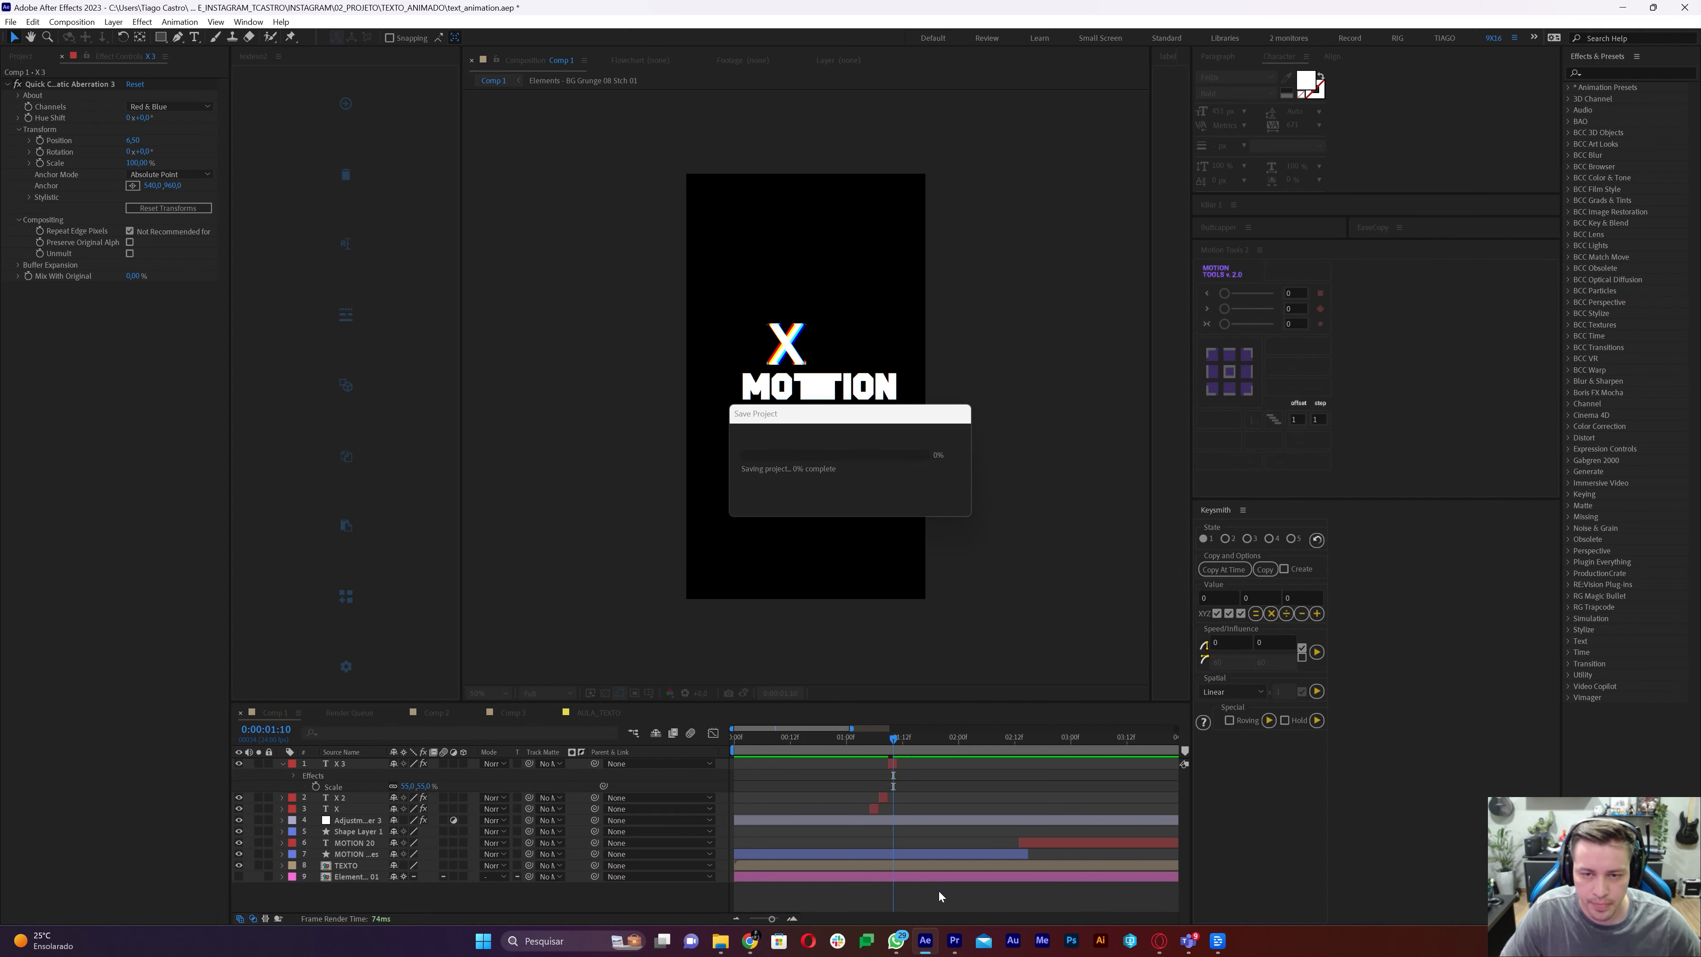
{"action": "key", "text": "space"}
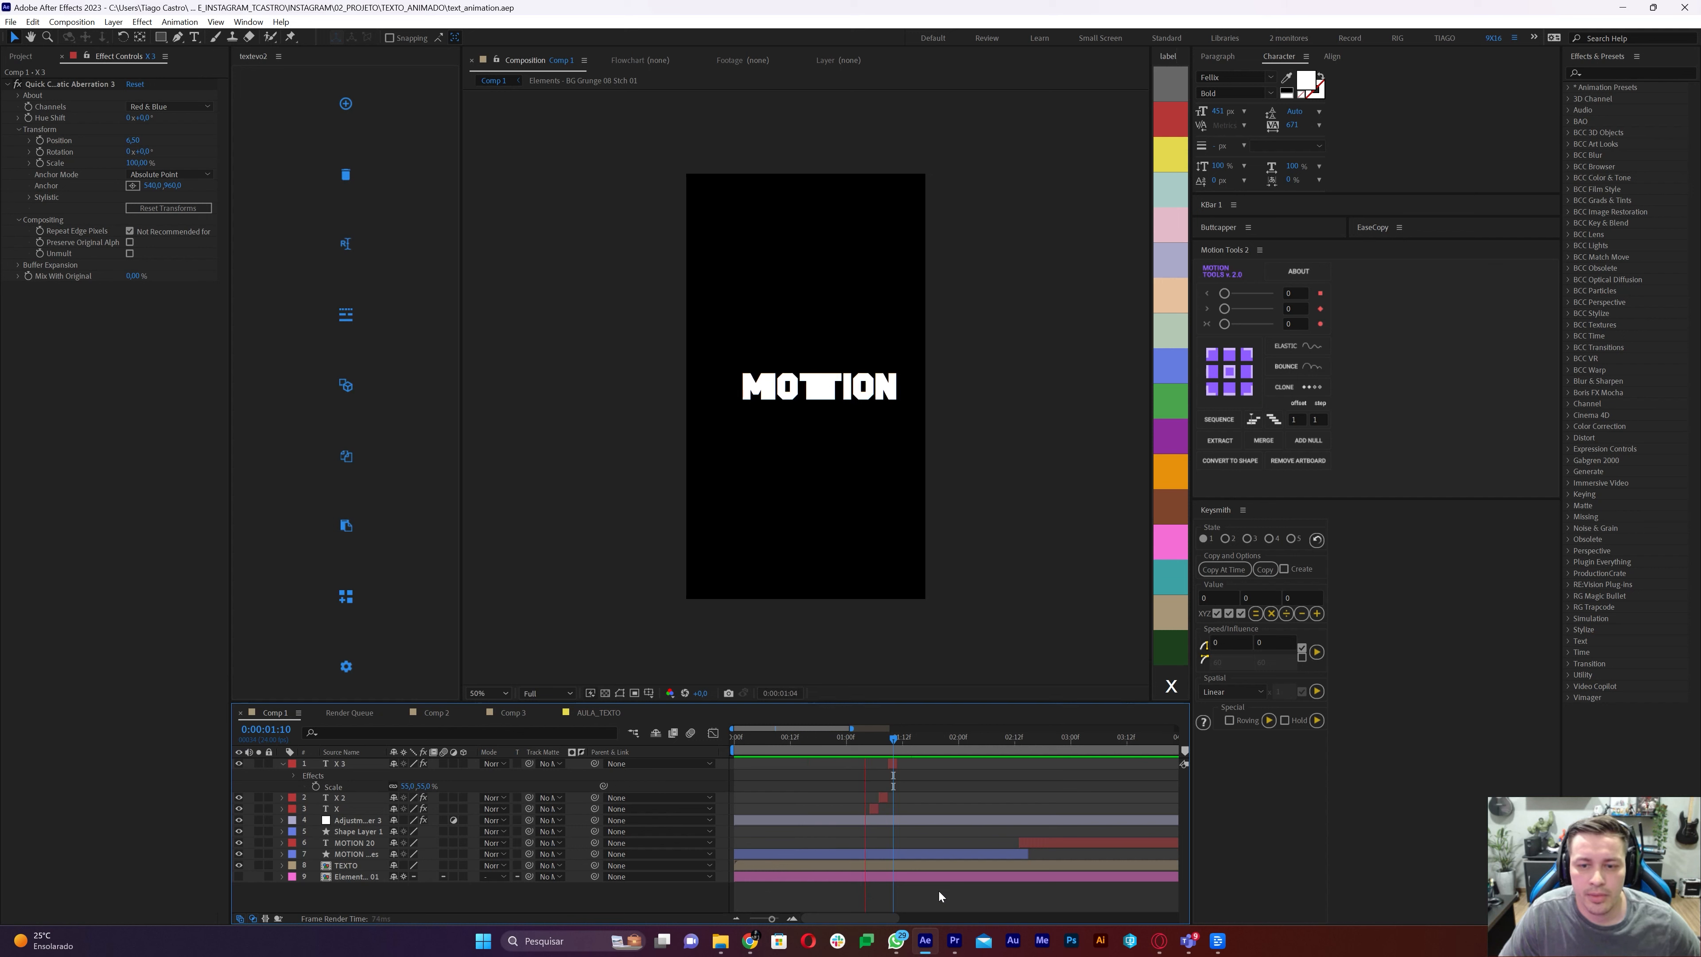
Draw a thin white horizontal bar above MOTION, extending past the frame's left edge, and trim its layer to start at 0:00:01:14
{"action": "left_click", "coordinate": [908, 739]}
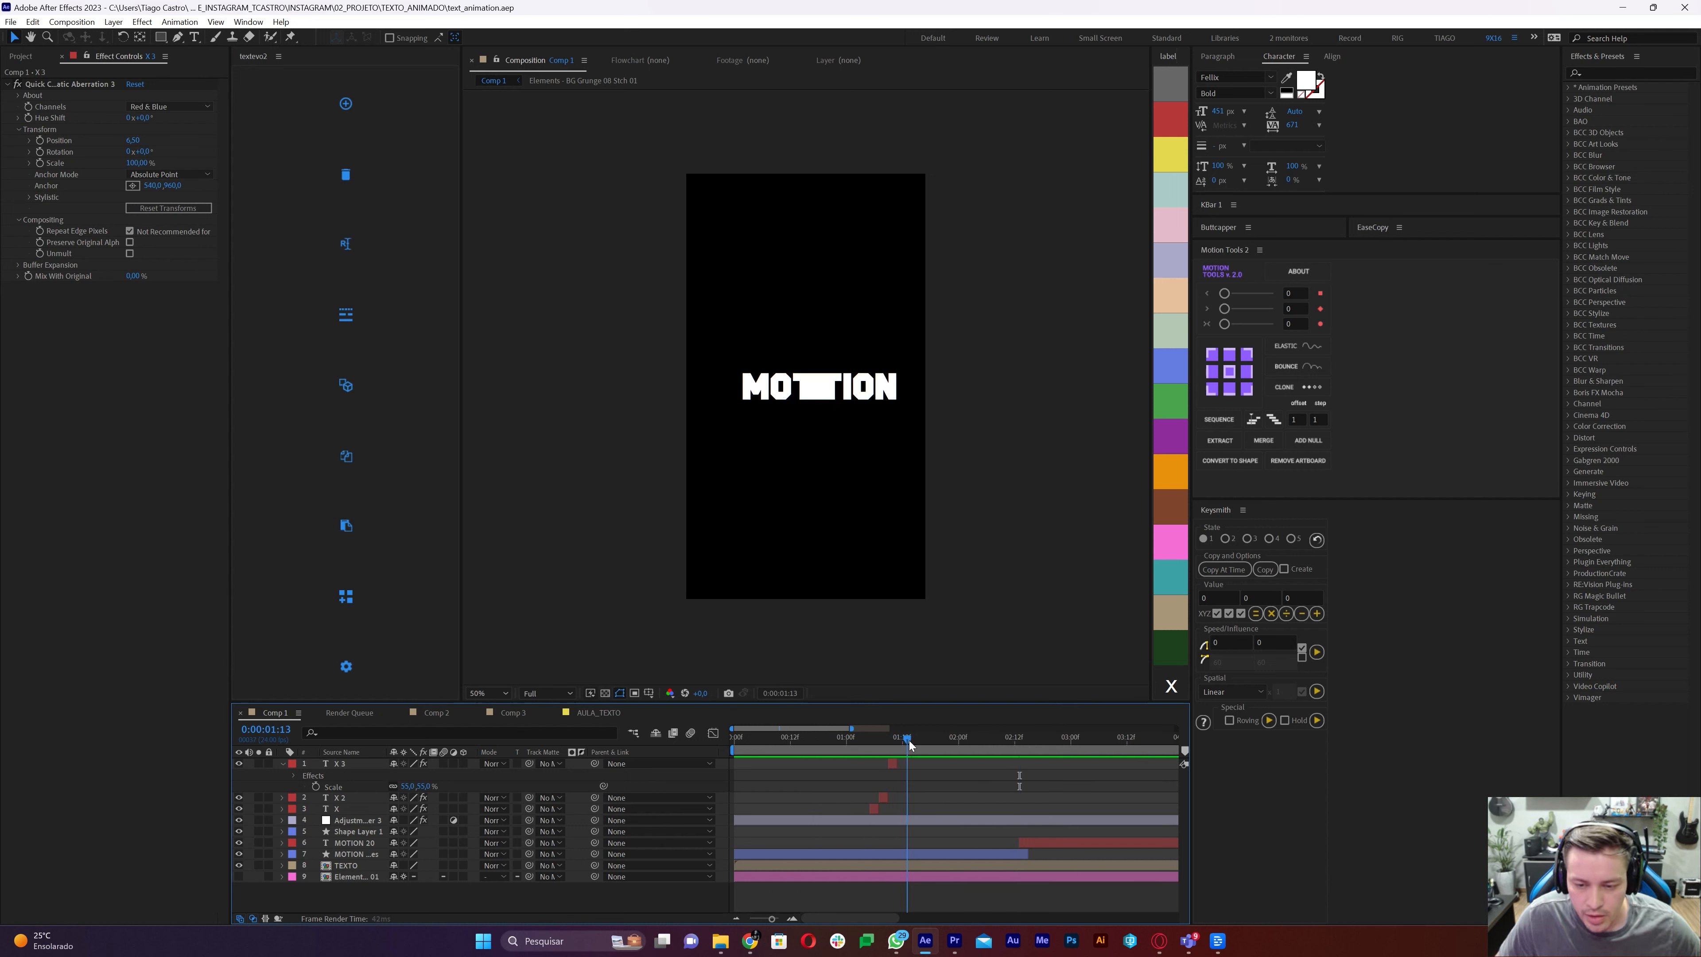
{"action": "left_click", "coordinate": [161, 38]}
{"action": "left_click_drag", "start_coordinate": [666, 322], "coordinate": [822, 328]}
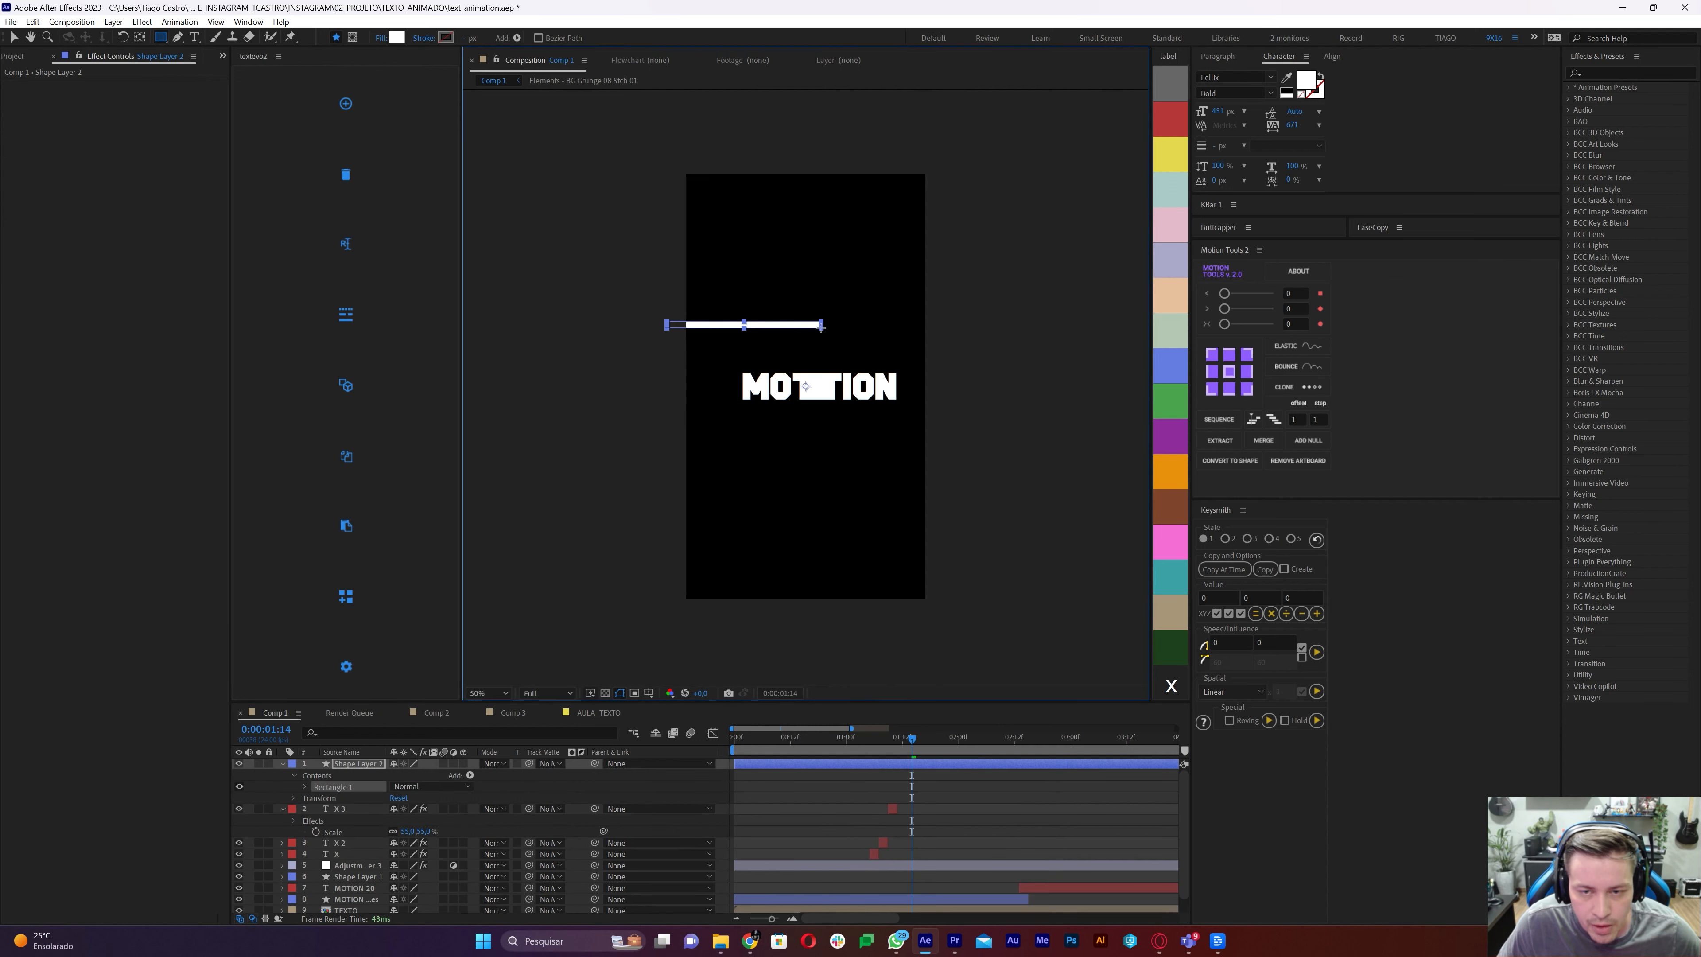
{"action": "left_click", "coordinate": [921, 787]}
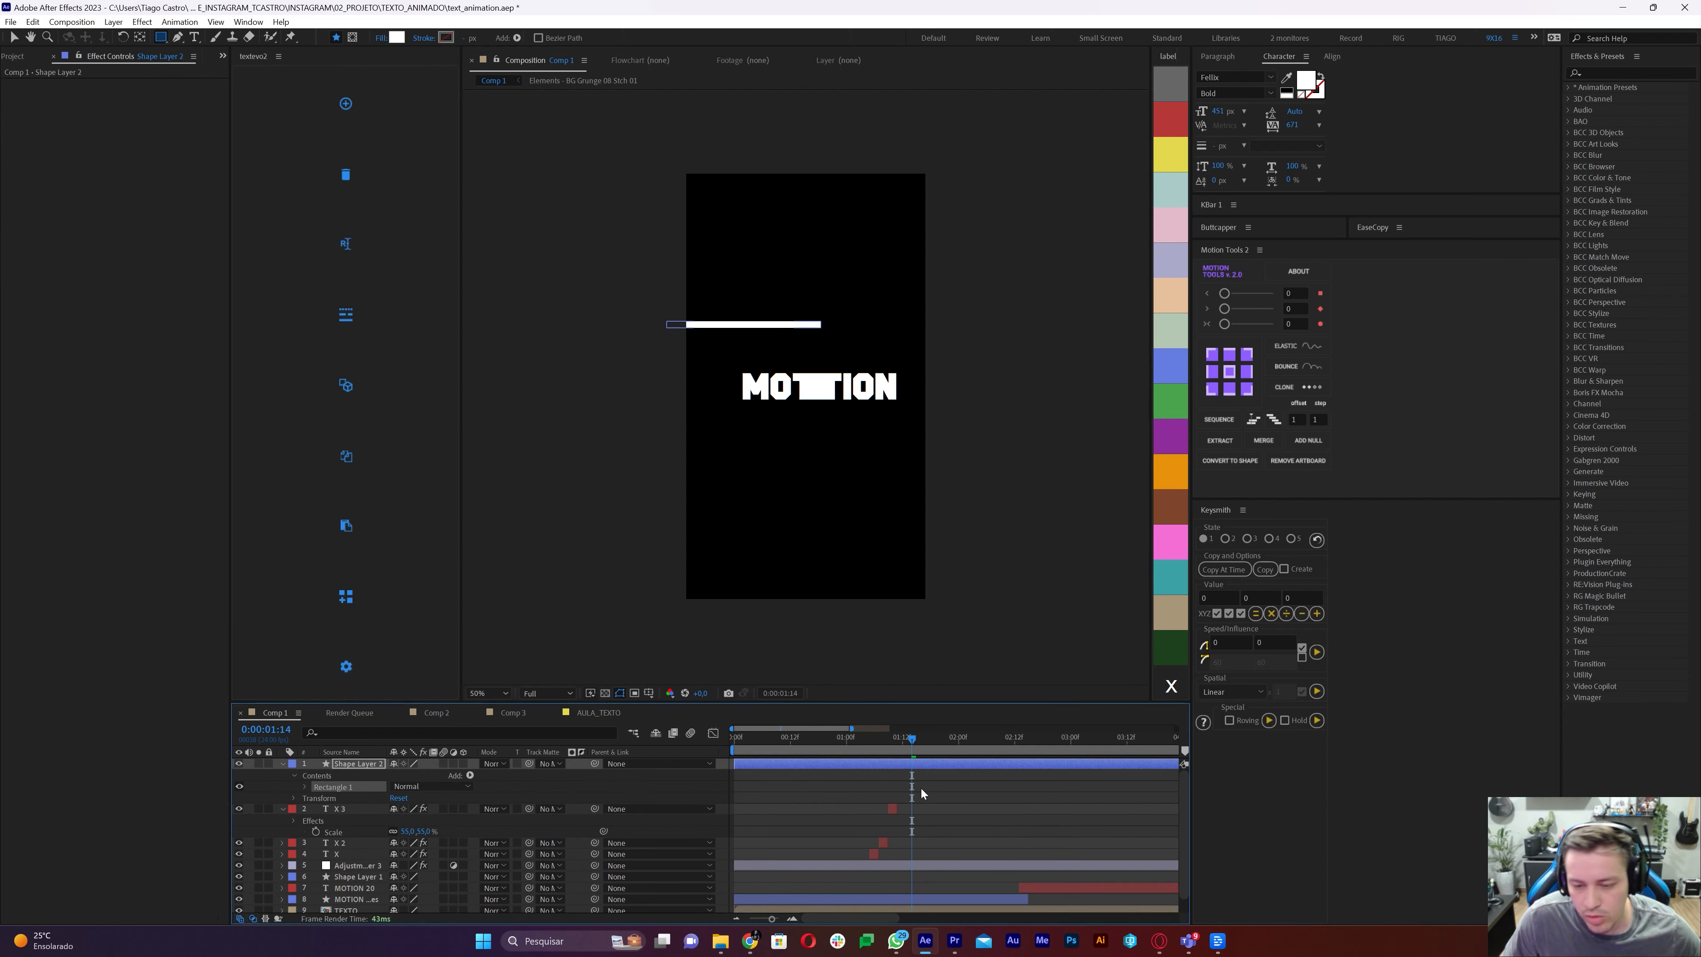
{"action": "left_click", "coordinate": [918, 763]}
{"action": "key", "text": "alt+bracketleft"}
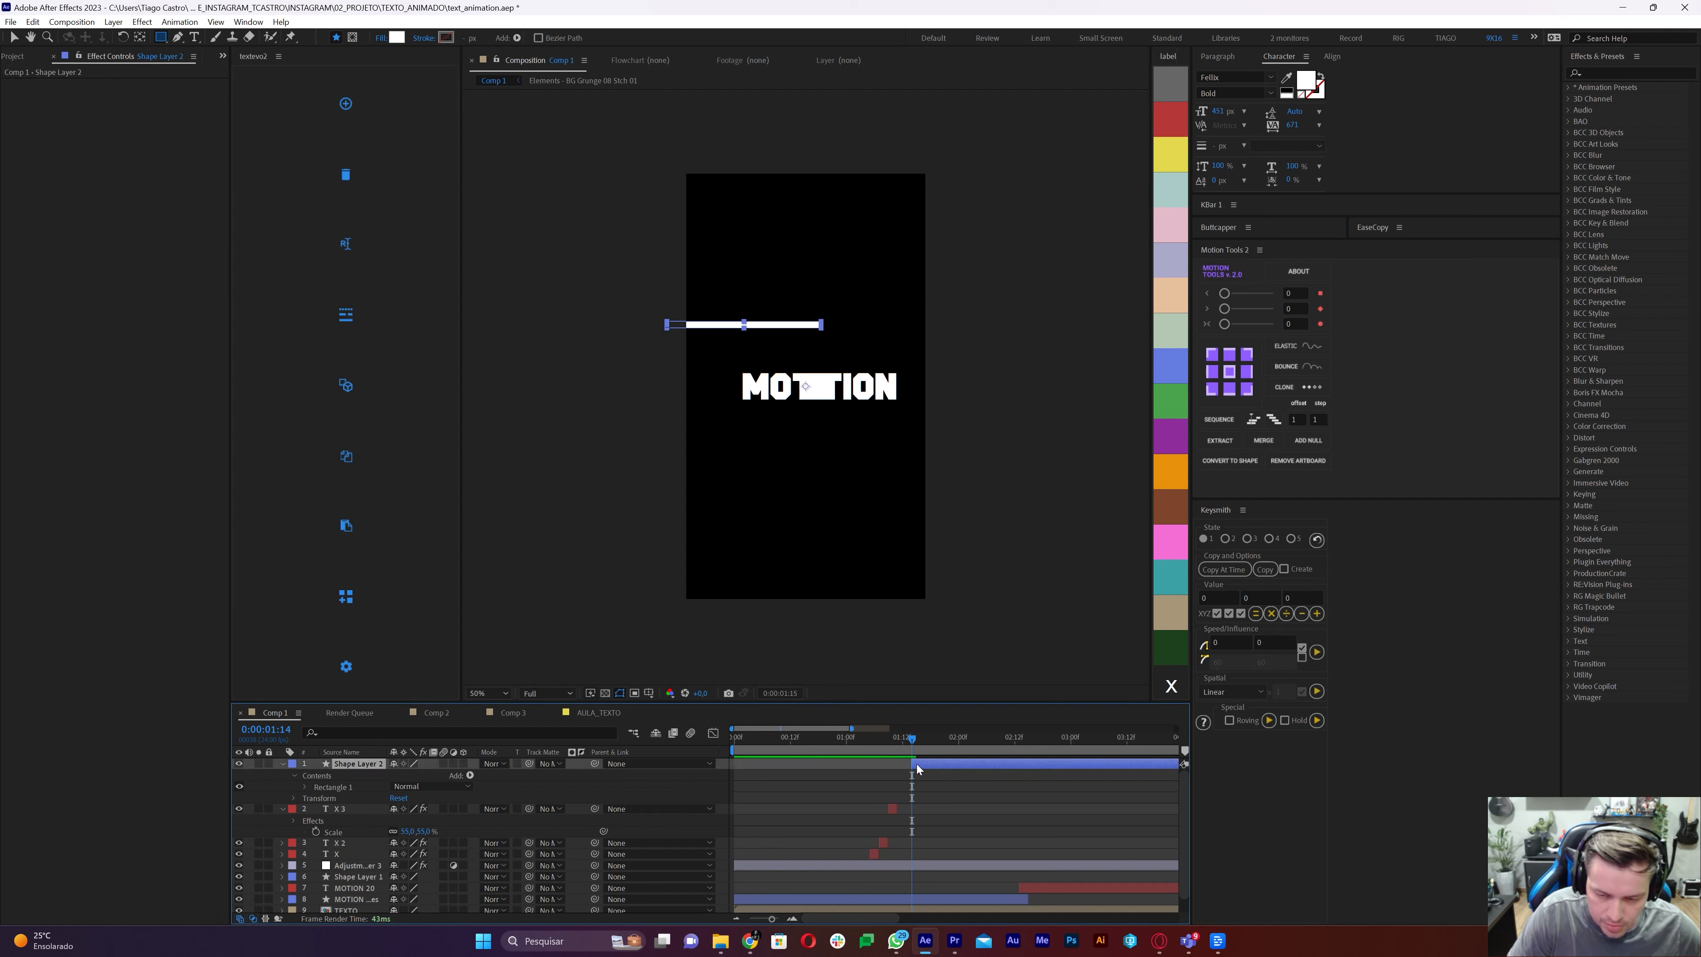
Trim the upper white bar's layer to end at 0:00:01:15 so it shows only as a brief flash
{"action": "key", "text": "Page_Down"}
{"action": "key", "text": "alt+bracketright"}
{"action": "left_click", "coordinate": [919, 778]}
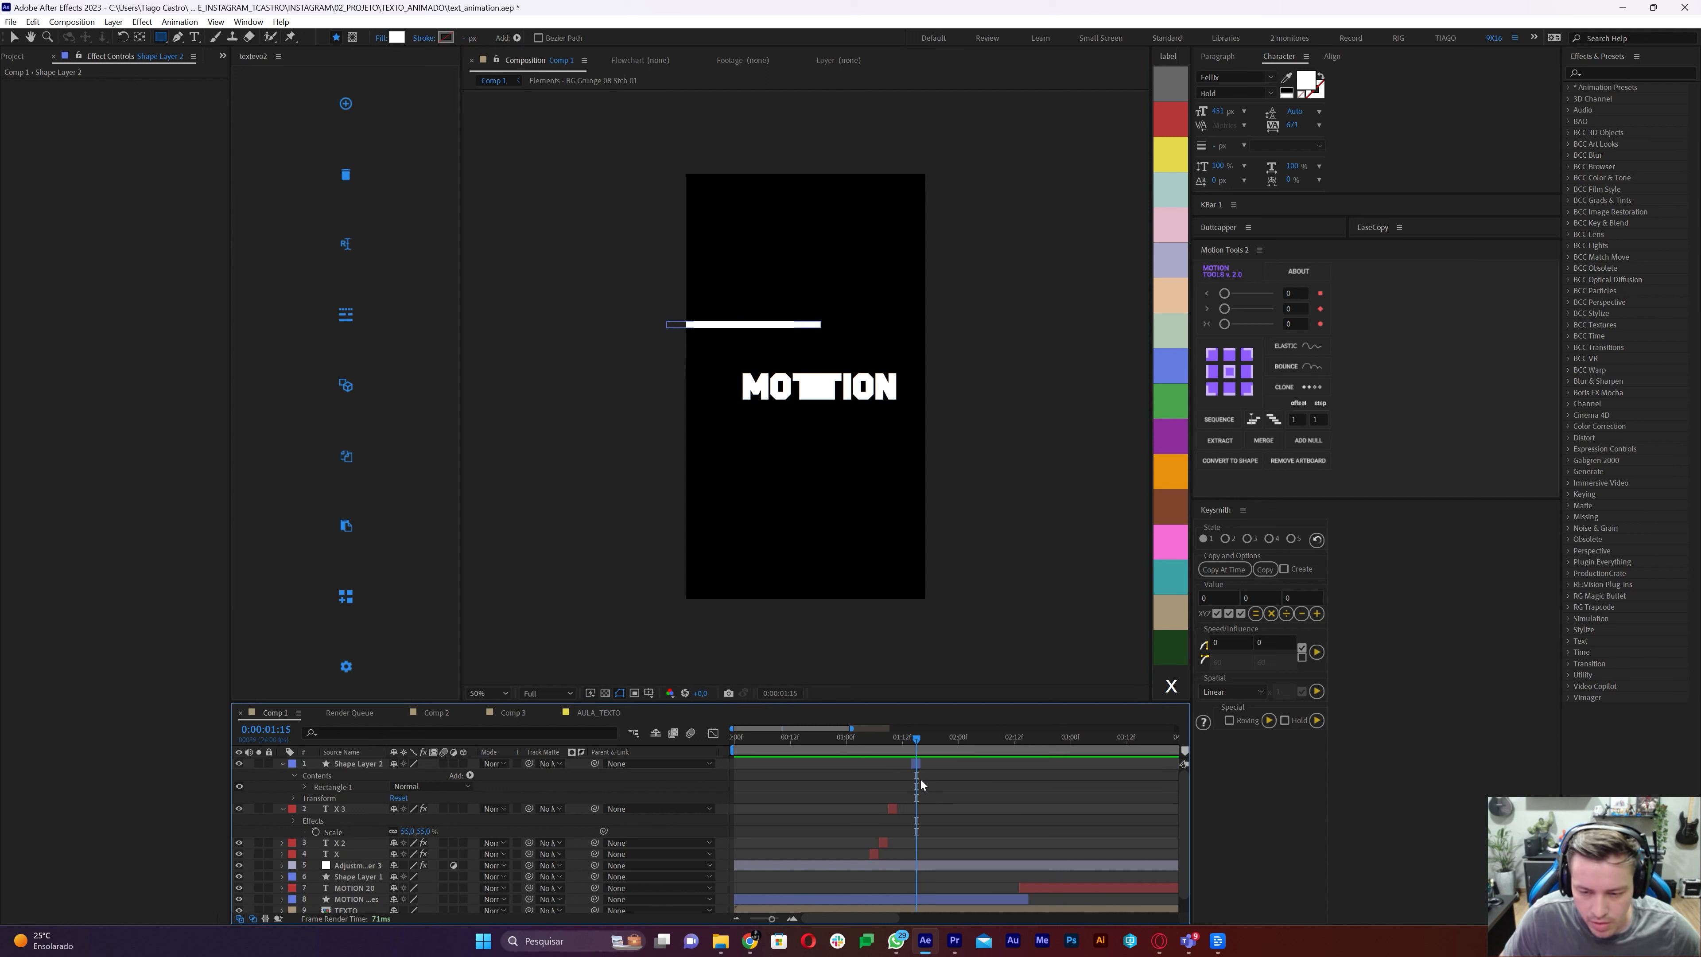
Duplicate the bar, scale the copy to about 166%, and place it below MOTION, extending past the frame's right edge
{"action": "left_click", "coordinate": [916, 765]}
{"action": "key", "text": "ctrl+d"}
{"action": "key", "text": "v"}
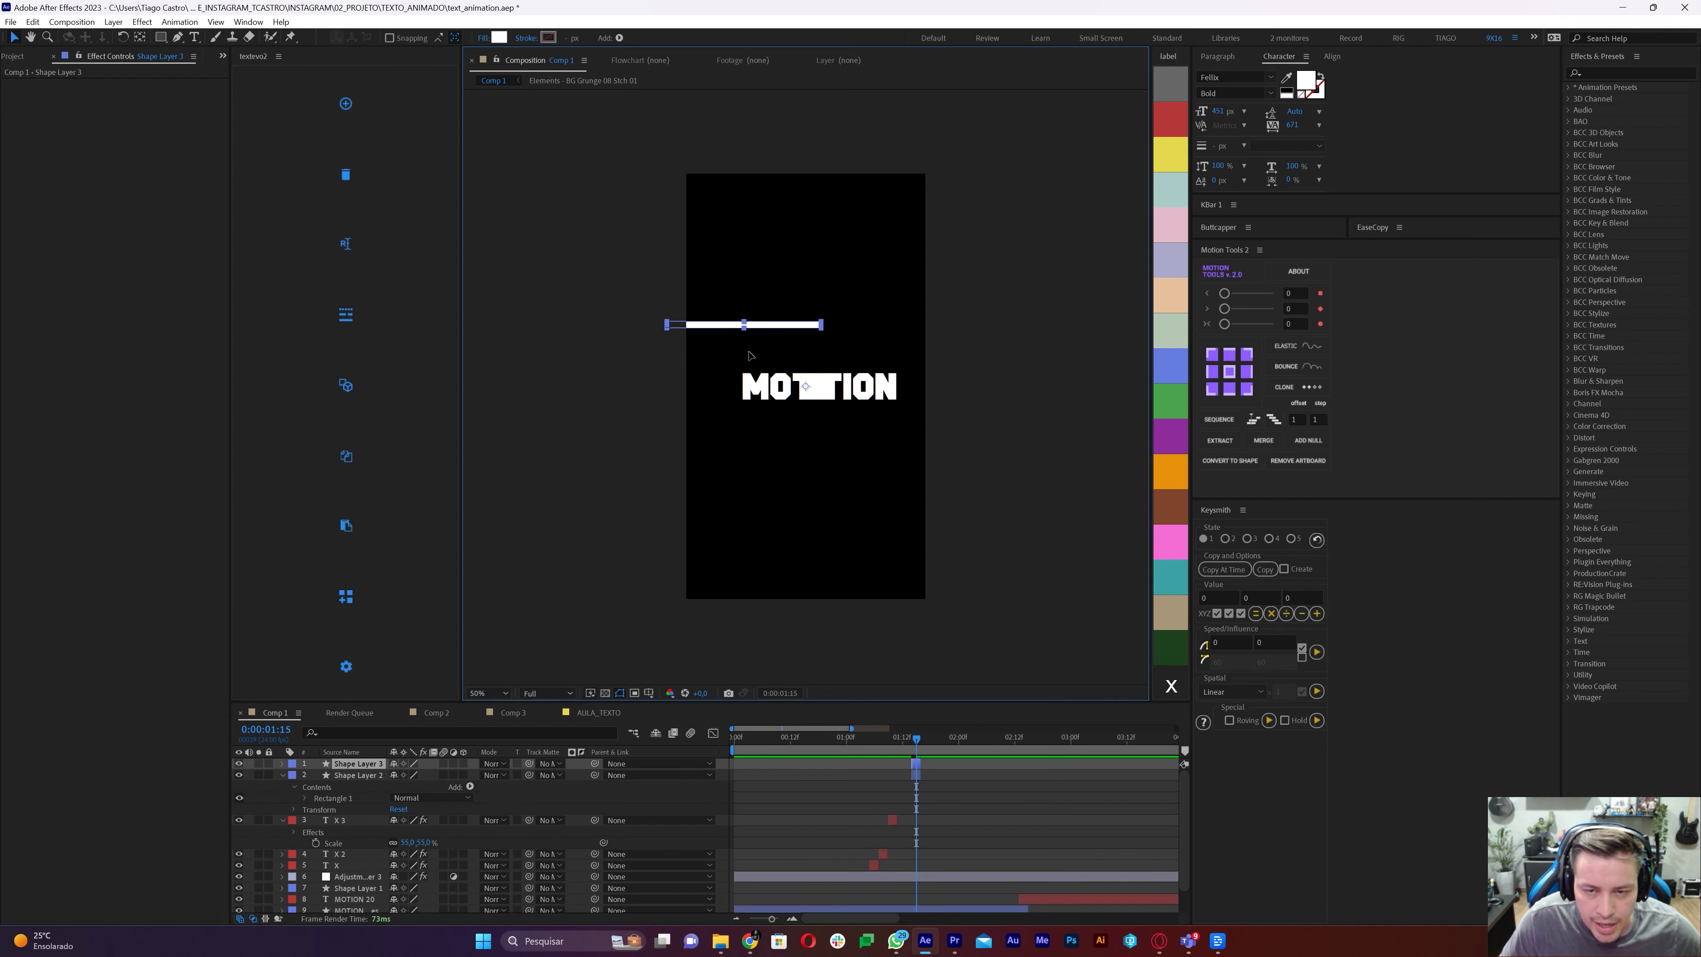
{"action": "left_click_drag", "start_coordinate": [713, 329], "coordinate": [851, 506]}
{"action": "key", "text": "s"}
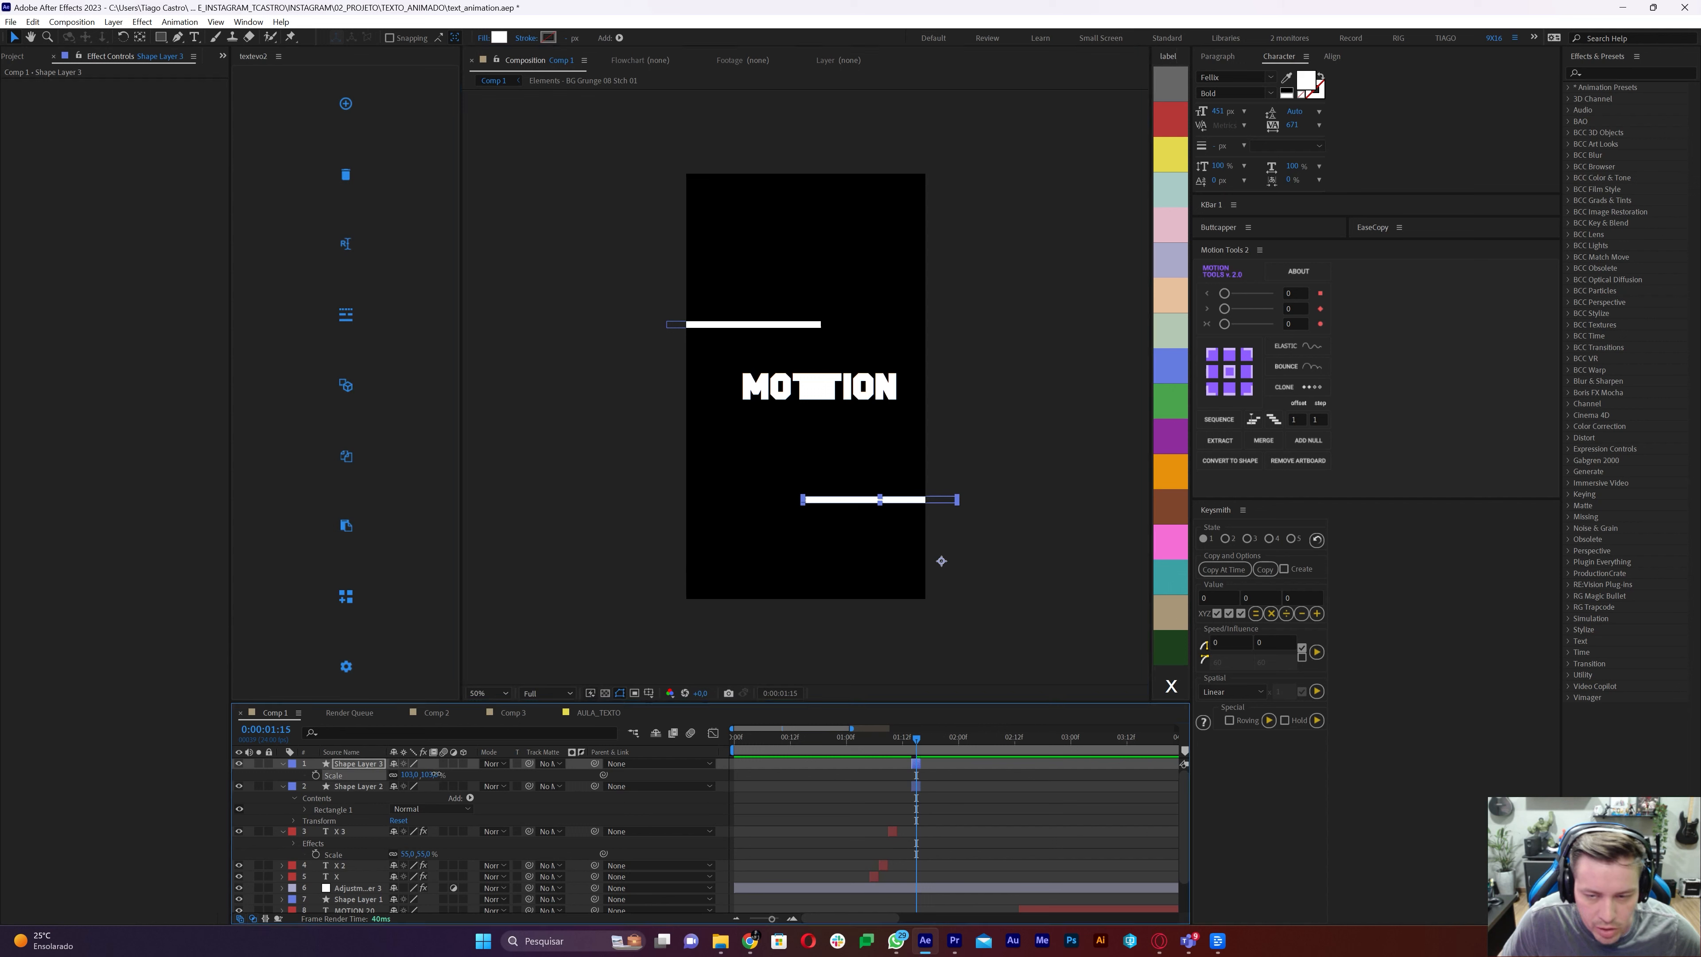
{"action": "left_click_drag", "start_coordinate": [431, 775], "coordinate": [477, 771]}
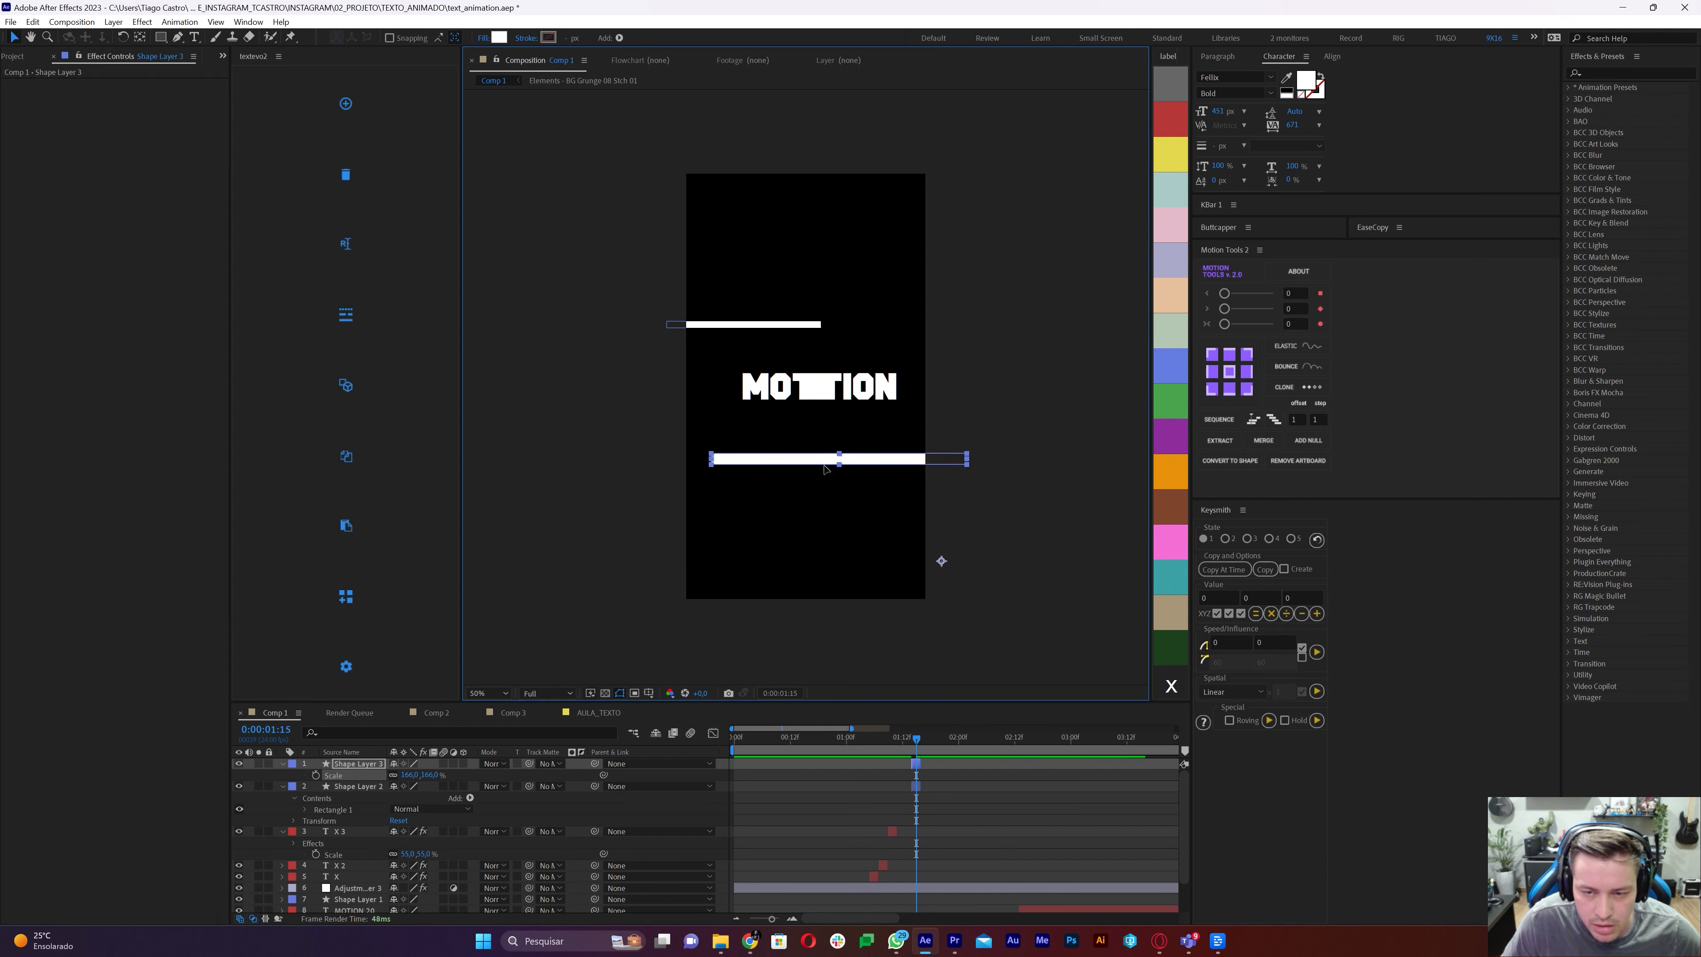
{"action": "left_click_drag", "start_coordinate": [797, 467], "coordinate": [873, 475]}
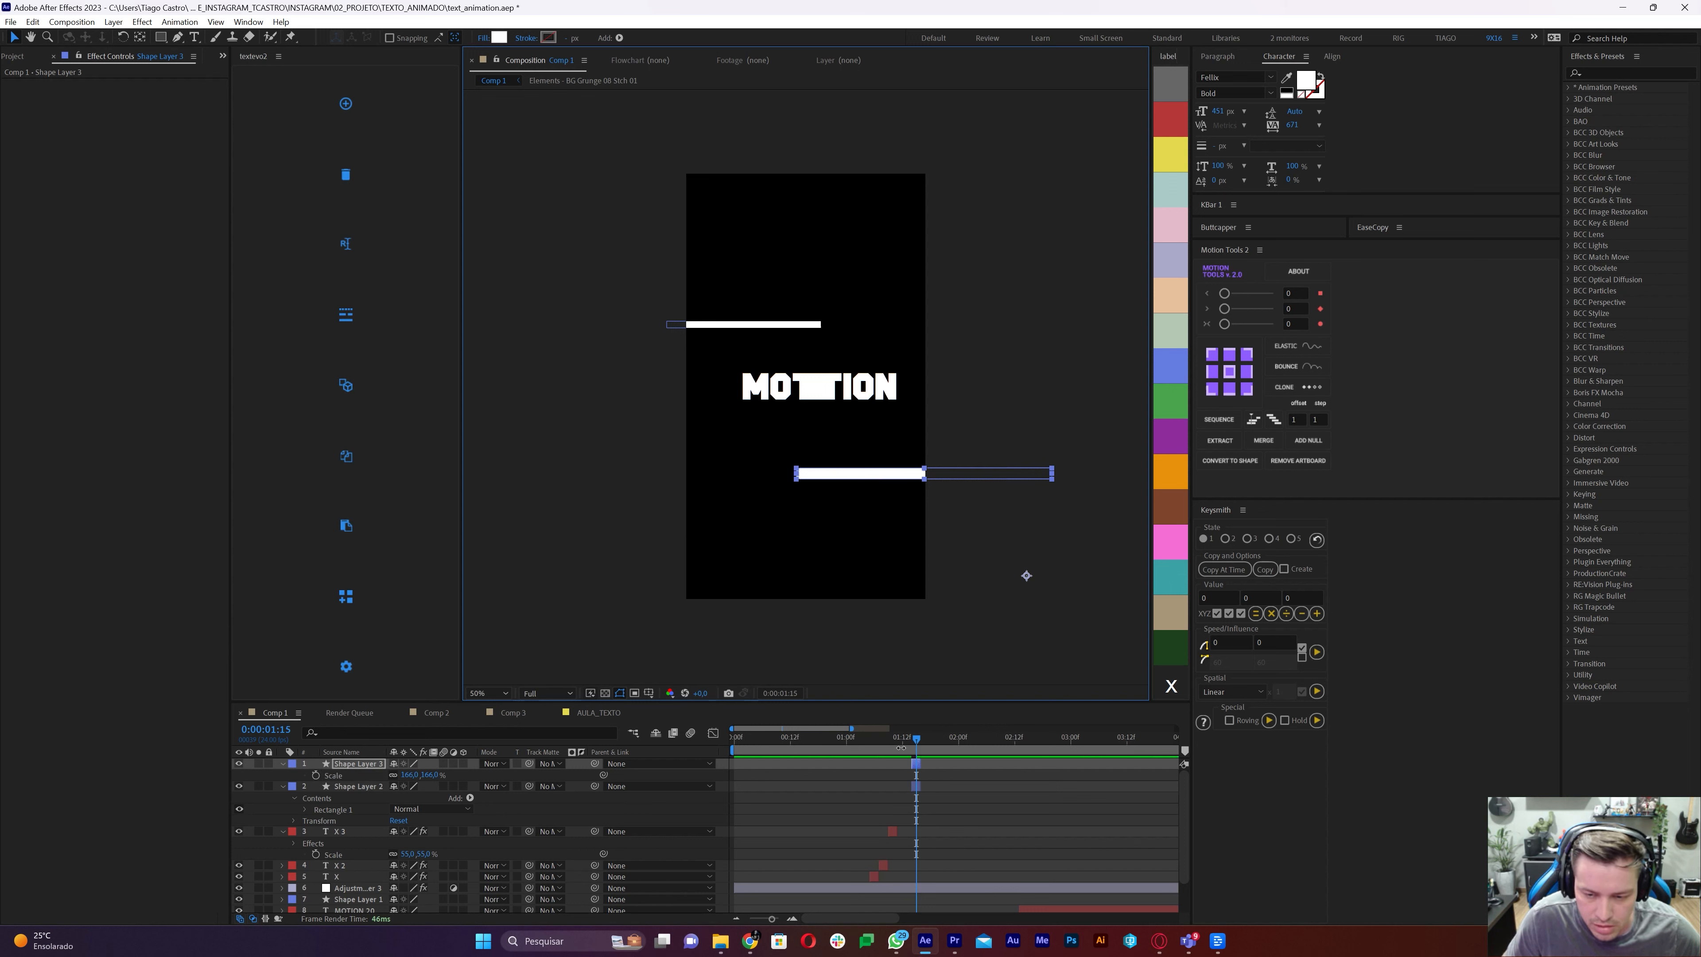
Shift the upper bar's layer about two frames earlier than the lower bar's layer
{"action": "left_click_drag", "start_coordinate": [916, 787], "coordinate": [910, 792]}
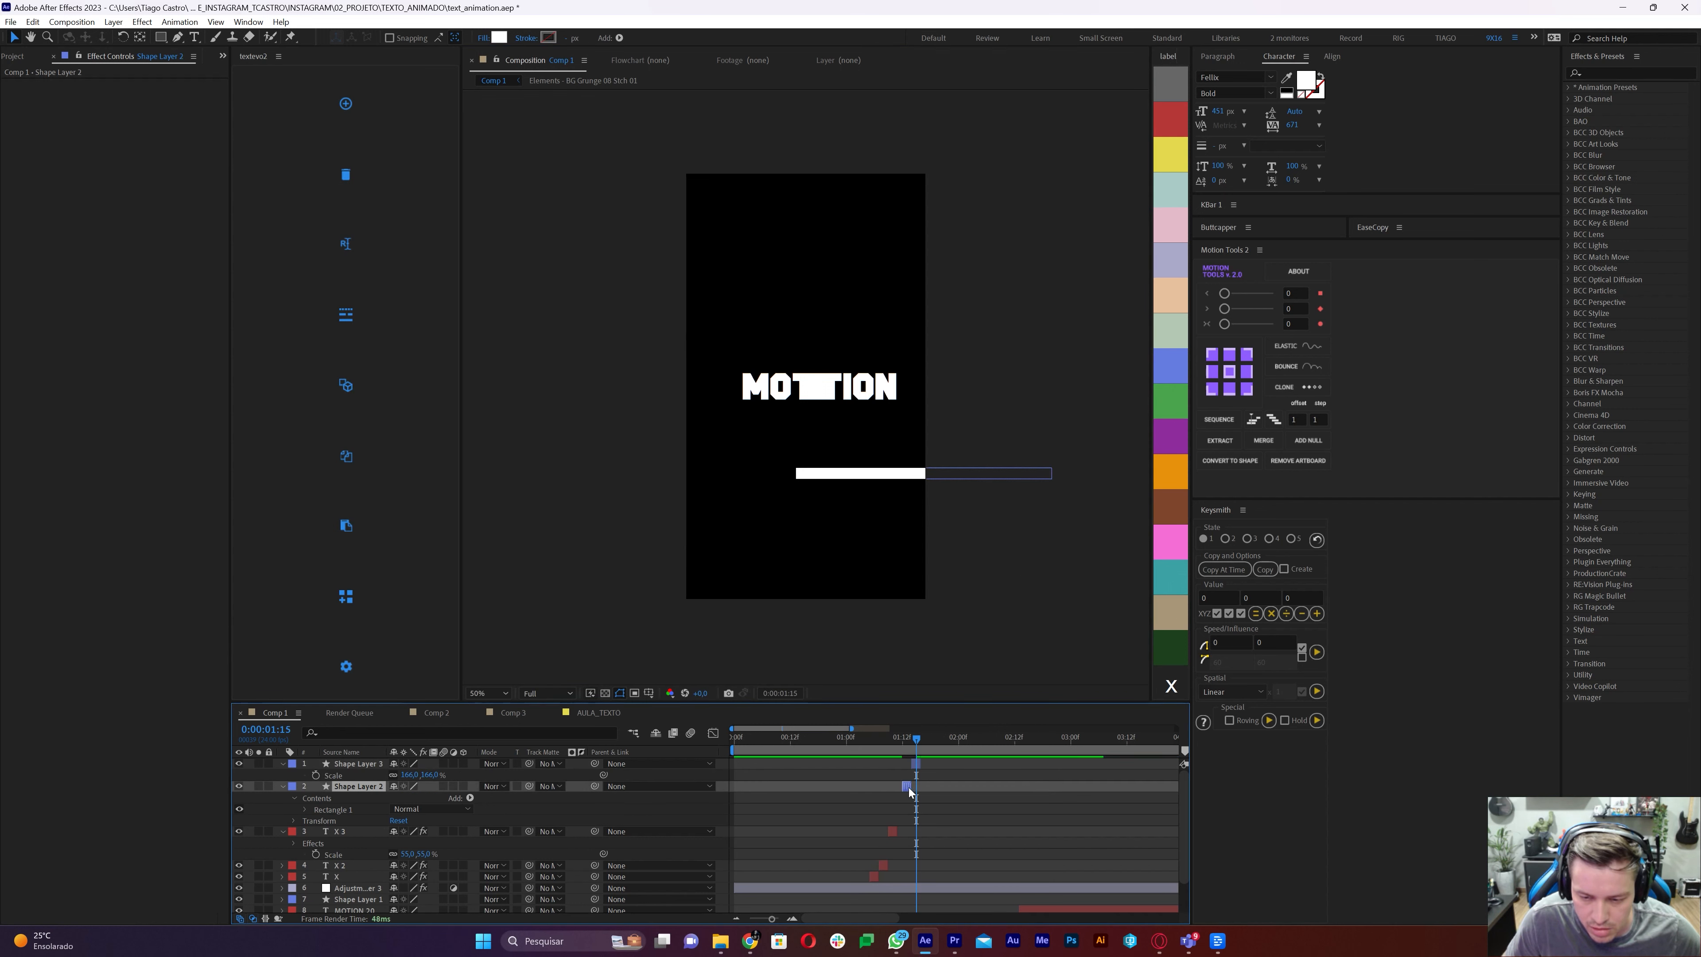
Copy the chromatic aberration effect from the X 3 layer onto both bar layers, Shape Layer 3 and Shape Layer 2
{"action": "left_click", "coordinate": [893, 833]}
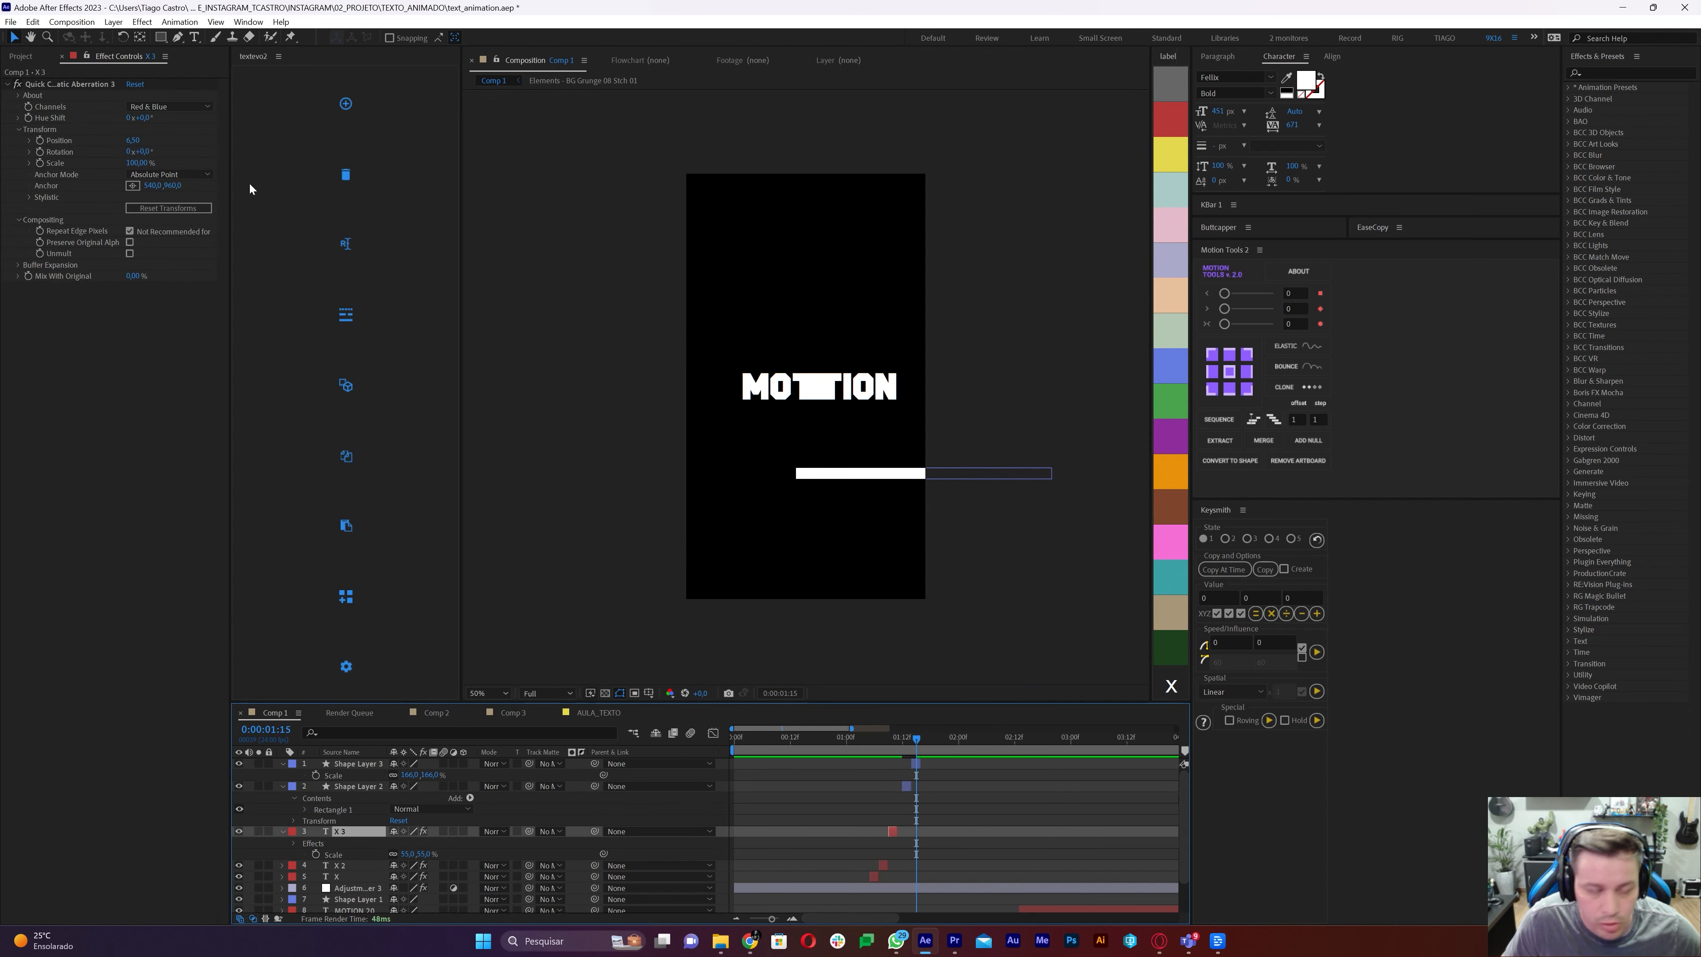
{"action": "left_click", "coordinate": [60, 84]}
{"action": "left_click", "coordinate": [914, 762]}
{"action": "key", "text": "ctrl+v"}
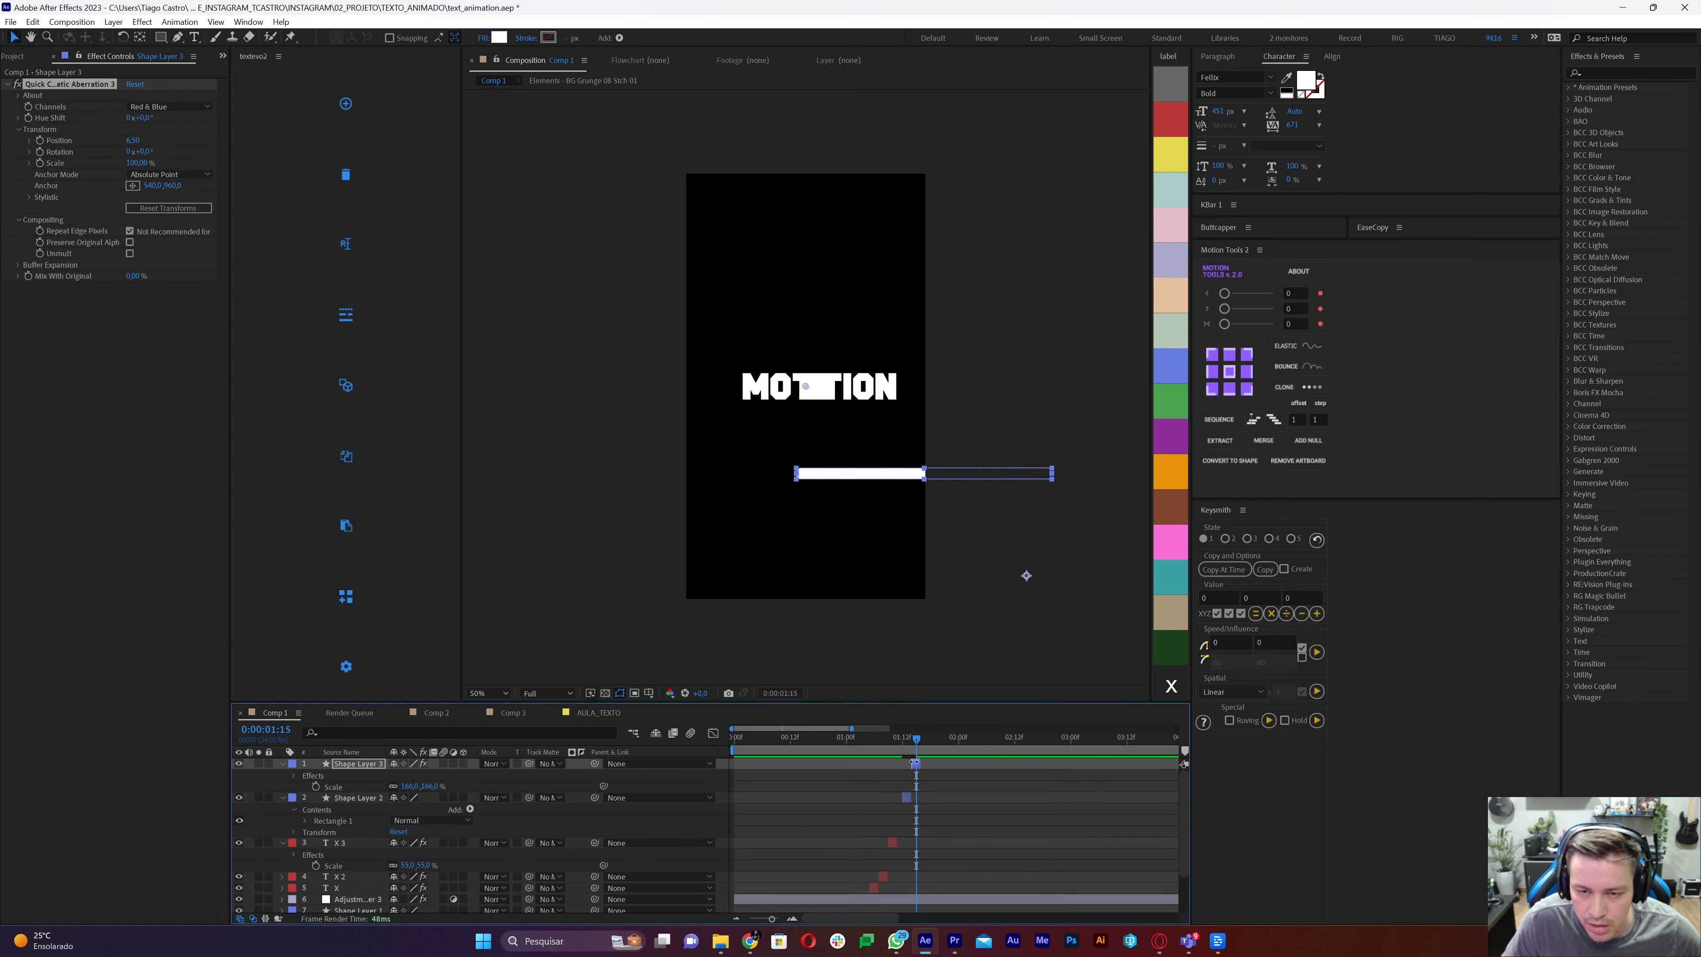
{"action": "left_click", "coordinate": [905, 797]}
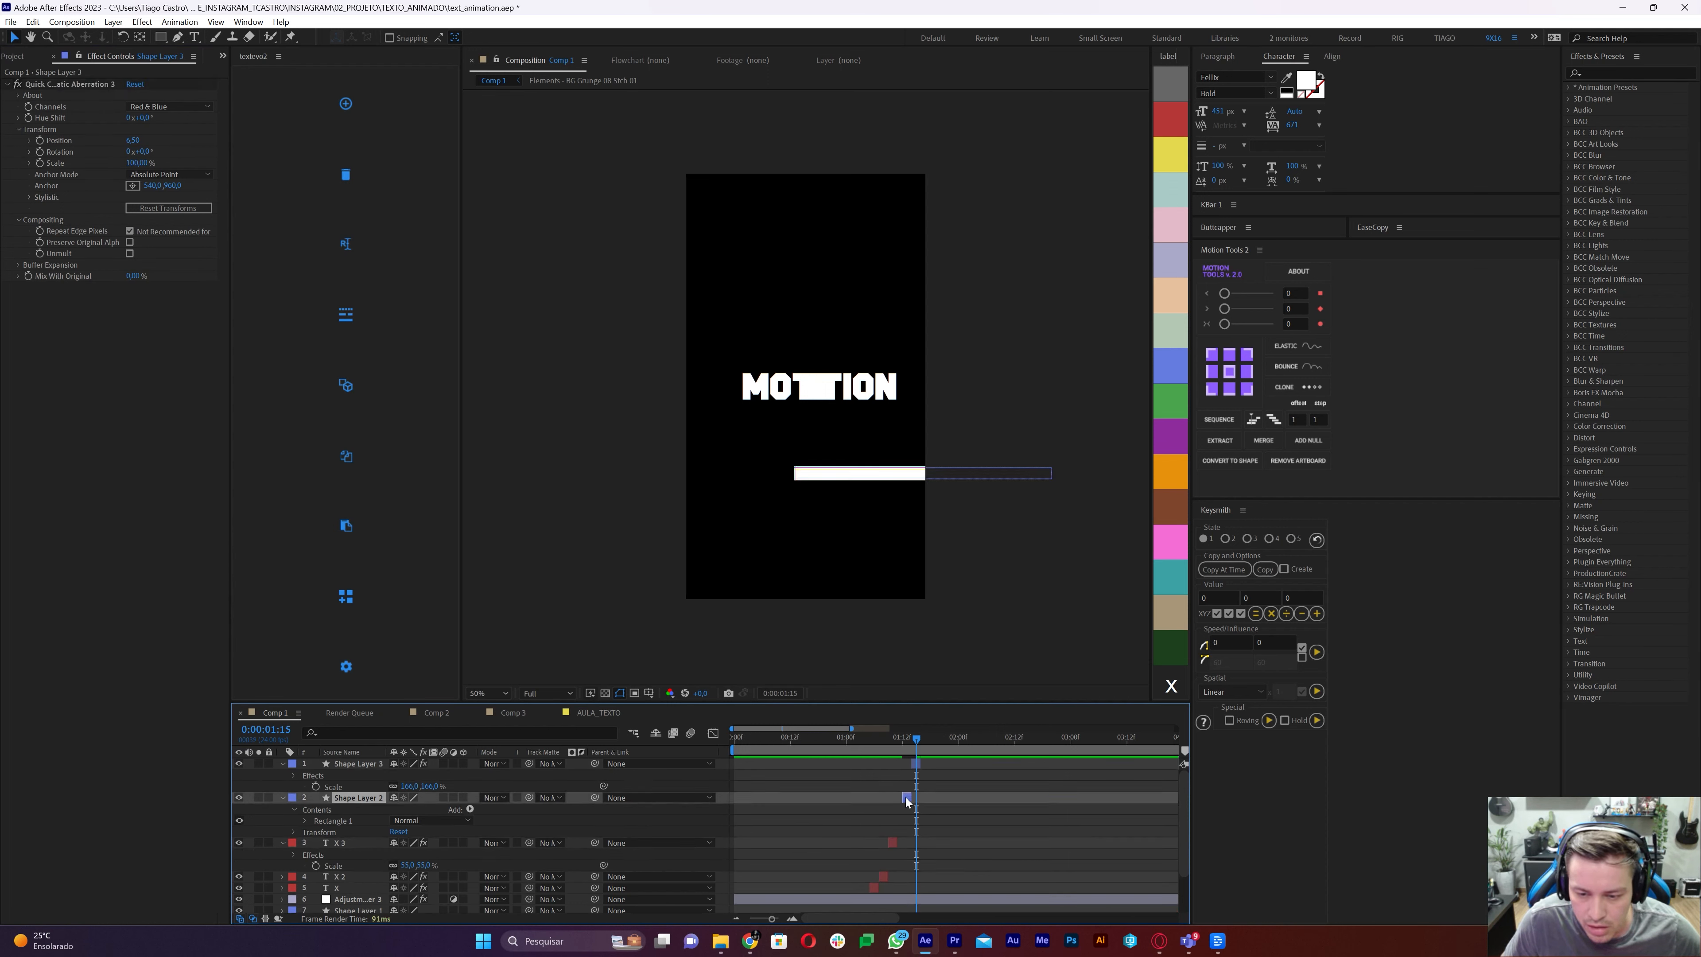
{"action": "key", "text": "ctrl+v"}
Save the project, preview the bar flashes, and check the frames around 0:00:01:16
{"action": "key", "text": "ctrl+s"}
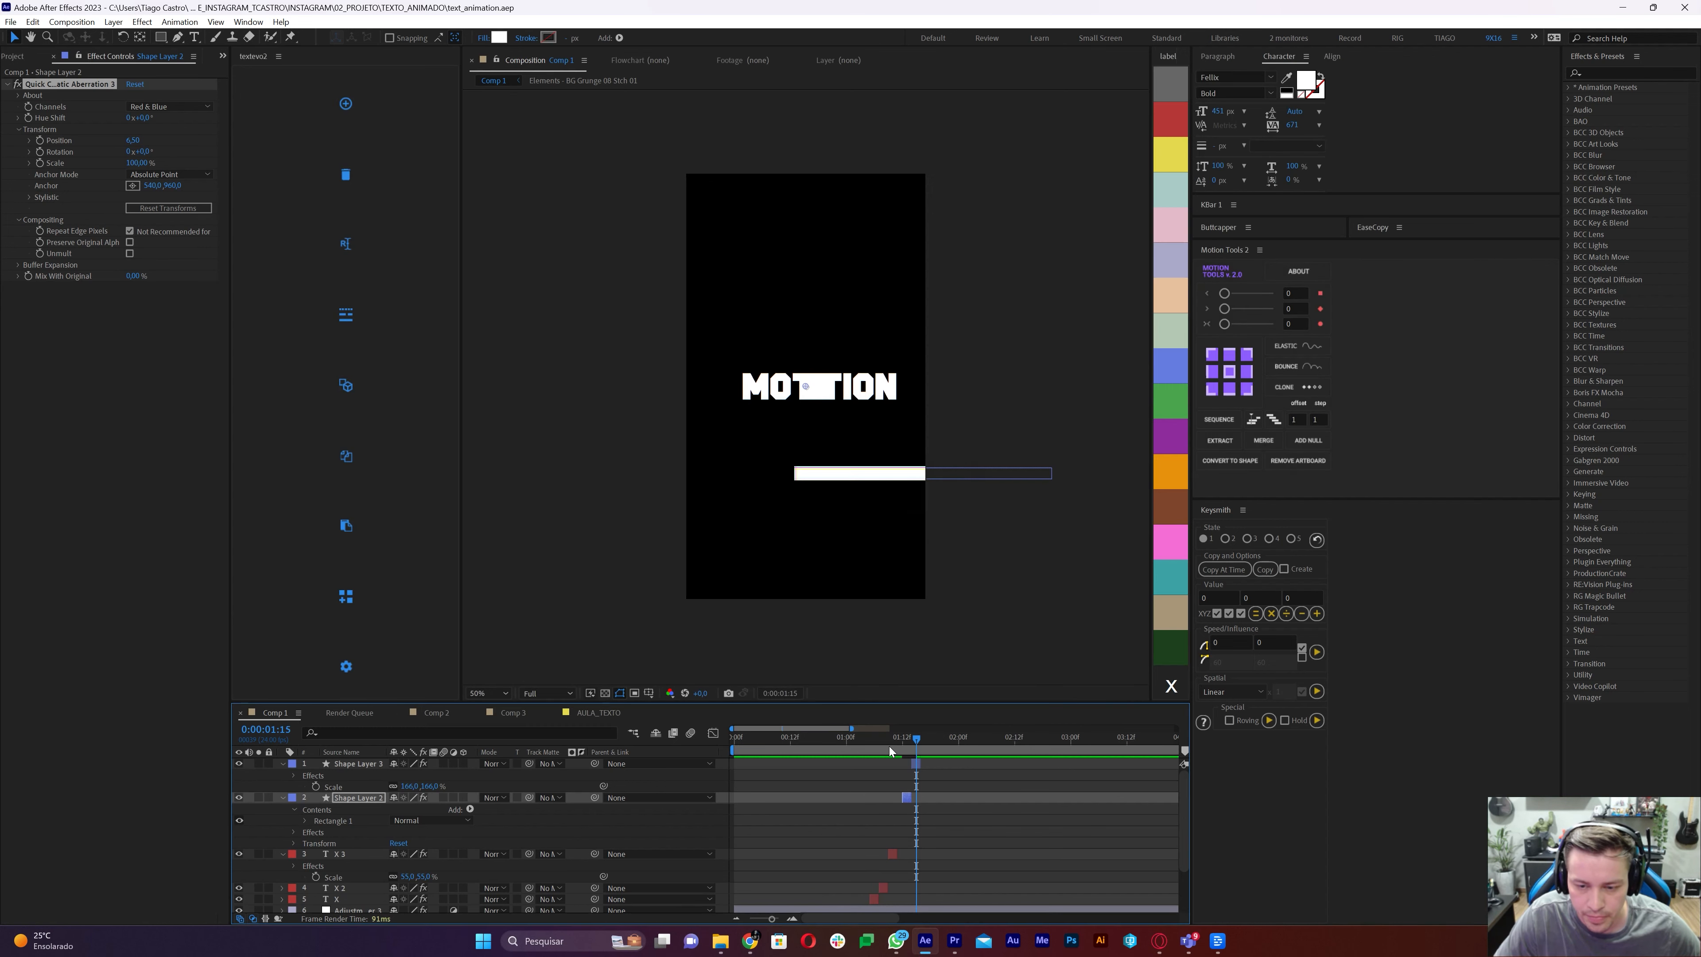
{"action": "key", "text": "space"}
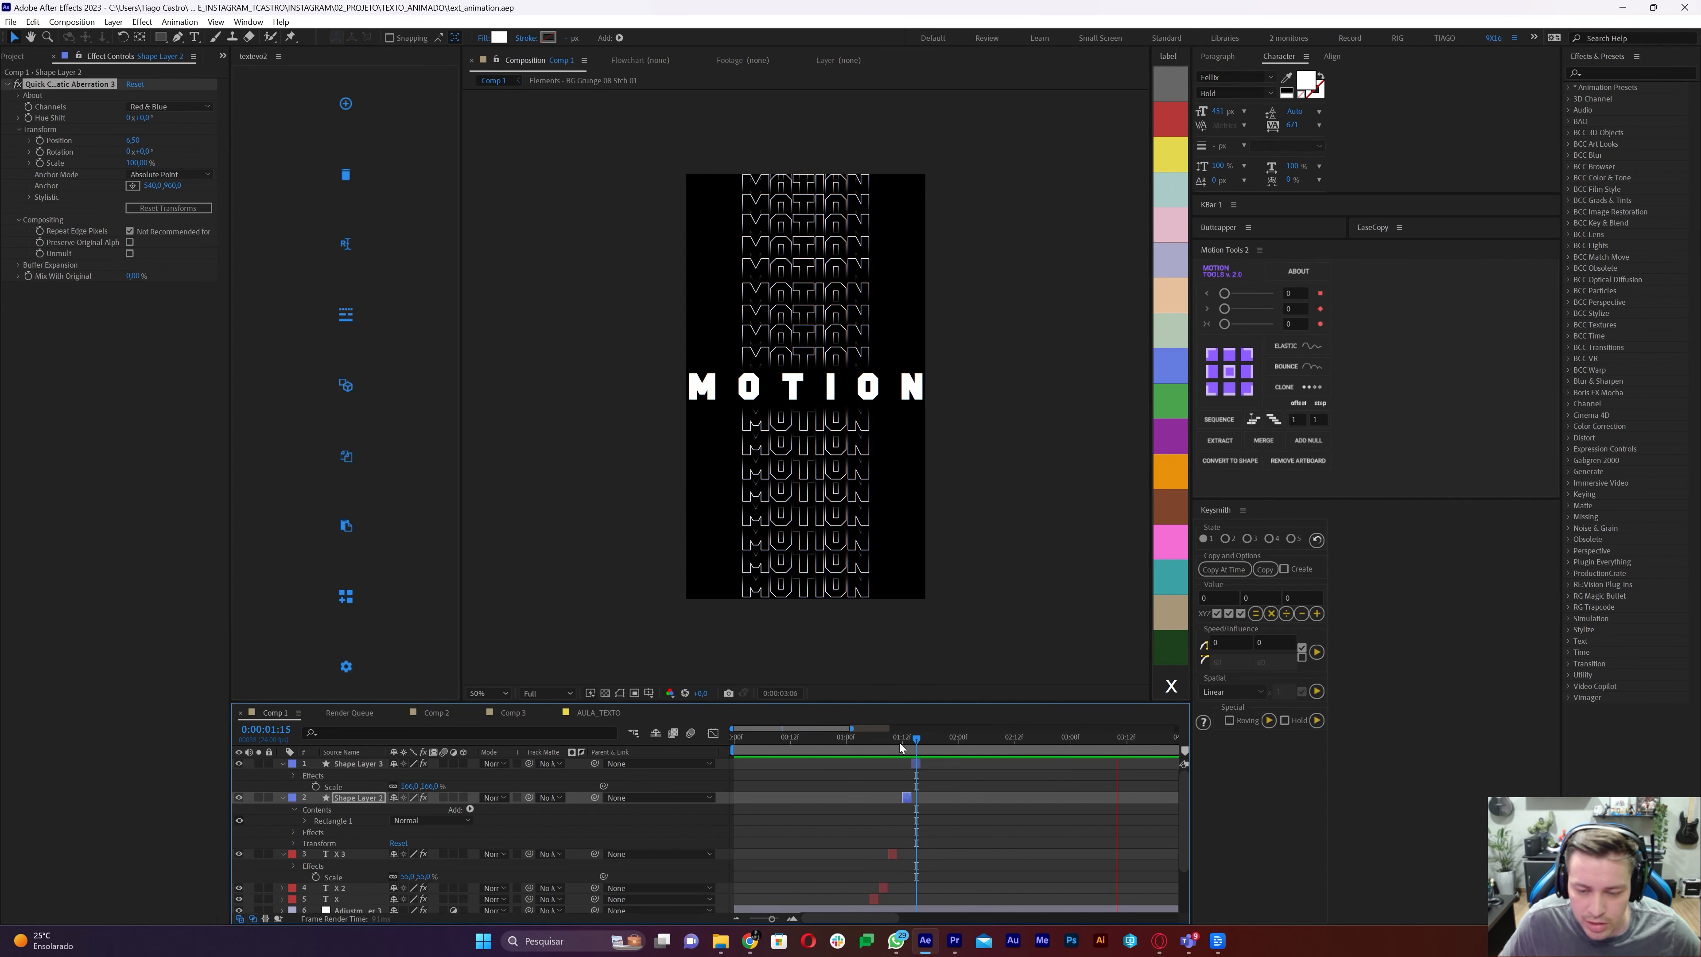
{"action": "left_click", "coordinate": [904, 745]}
{"action": "left_click_drag", "start_coordinate": [904, 751], "coordinate": [921, 764]}
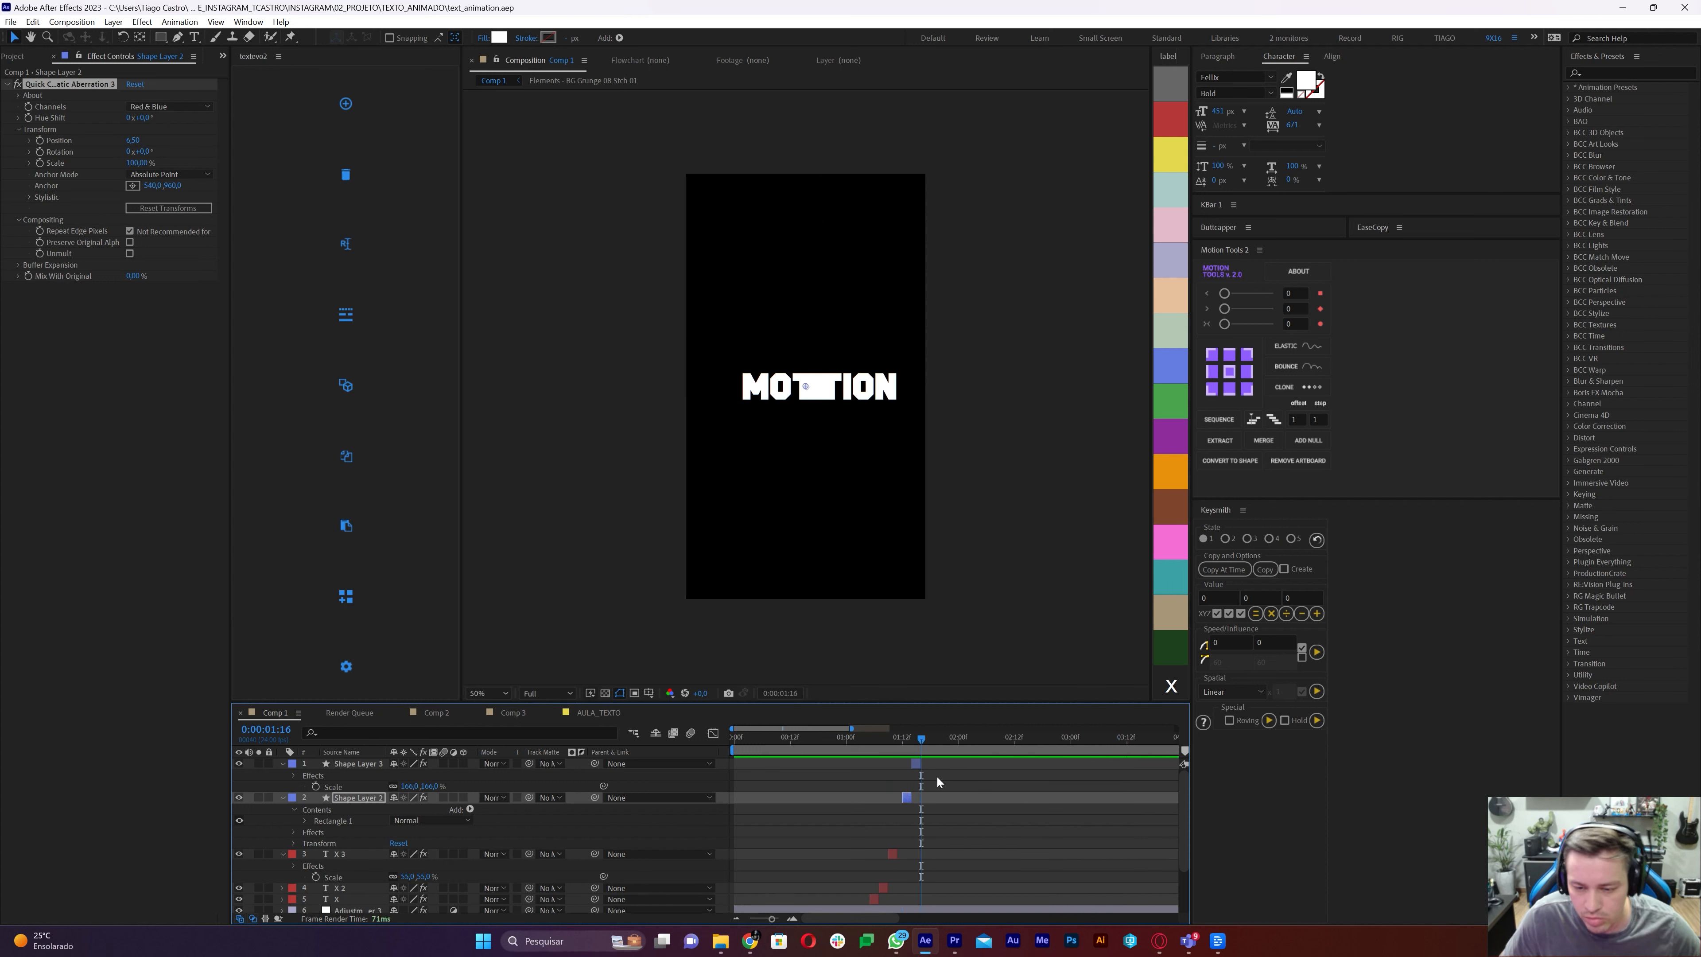
Fit the composition to the viewer and play back the MOTION animation with its flashing elements
{"action": "left_click", "coordinate": [938, 783]}
{"action": "left_click", "coordinate": [488, 694]}
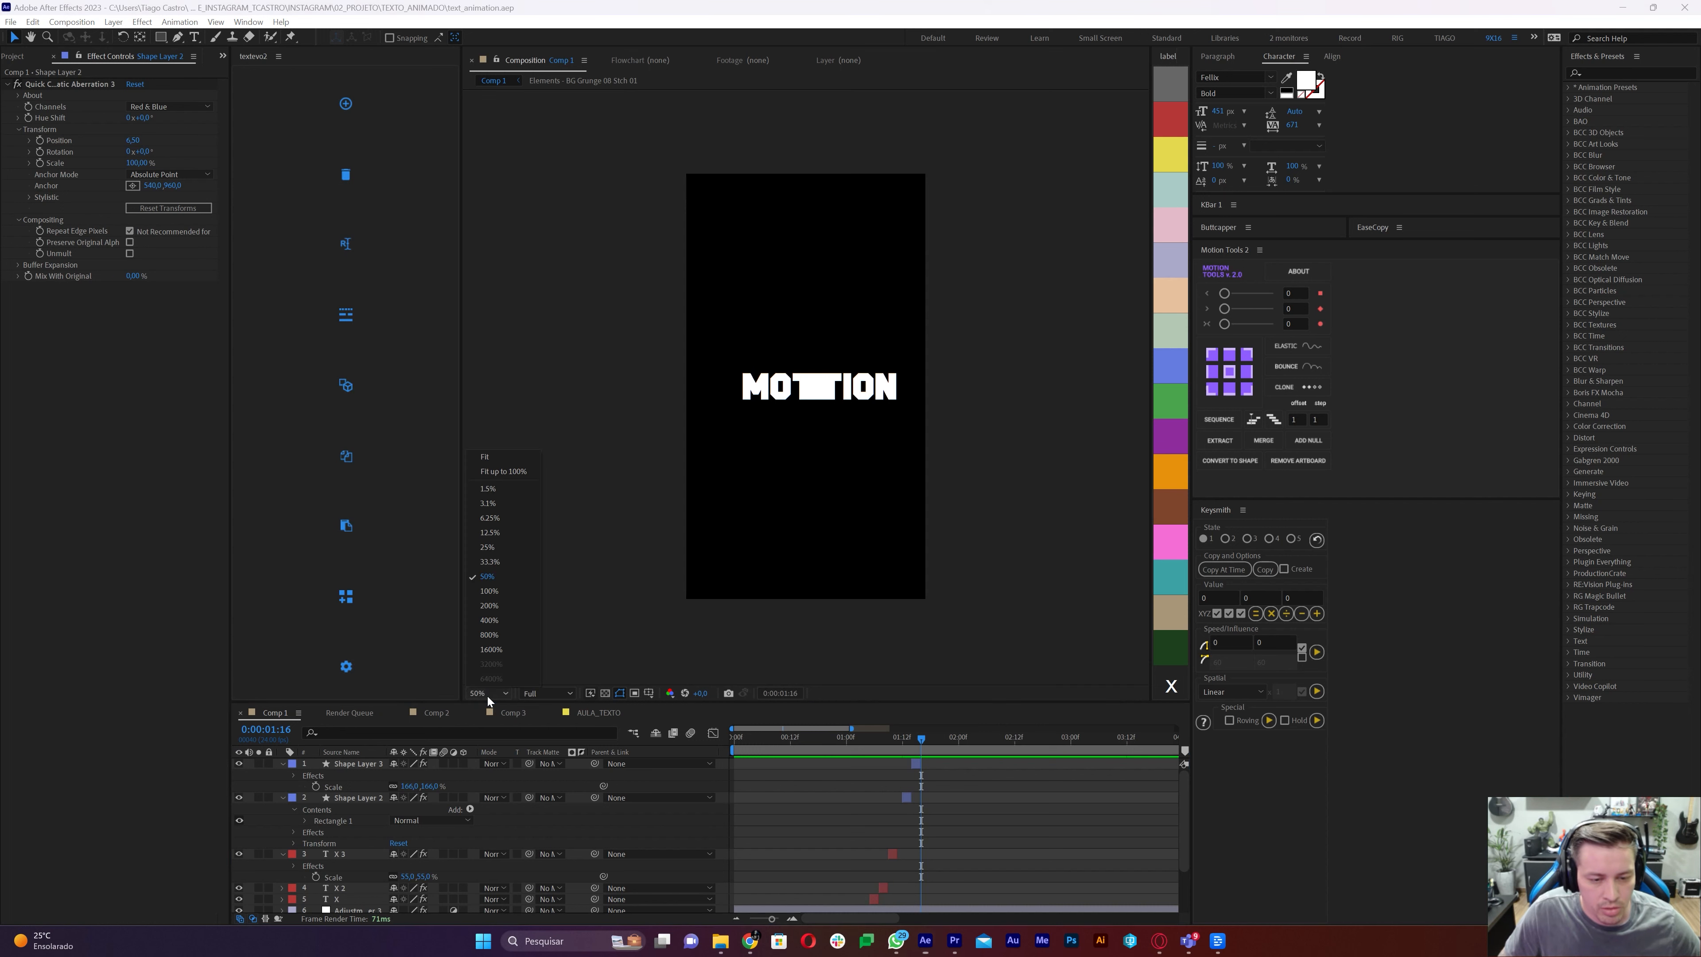
{"action": "left_click", "coordinate": [484, 458]}
{"action": "key", "text": "space"}
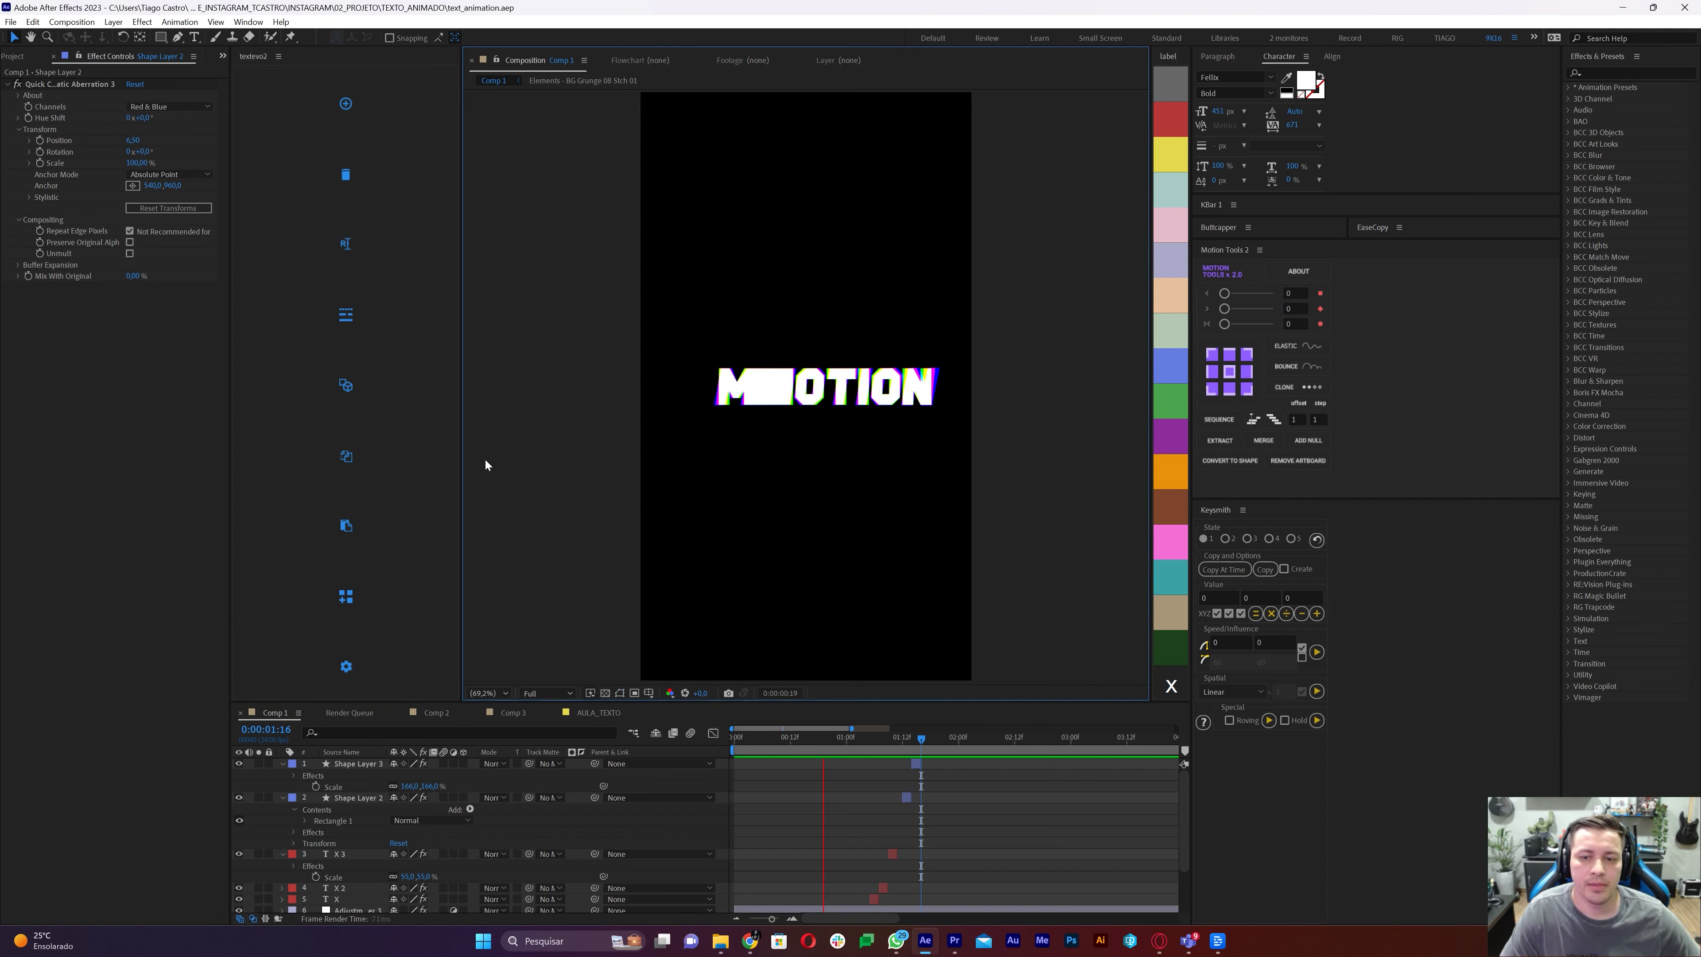